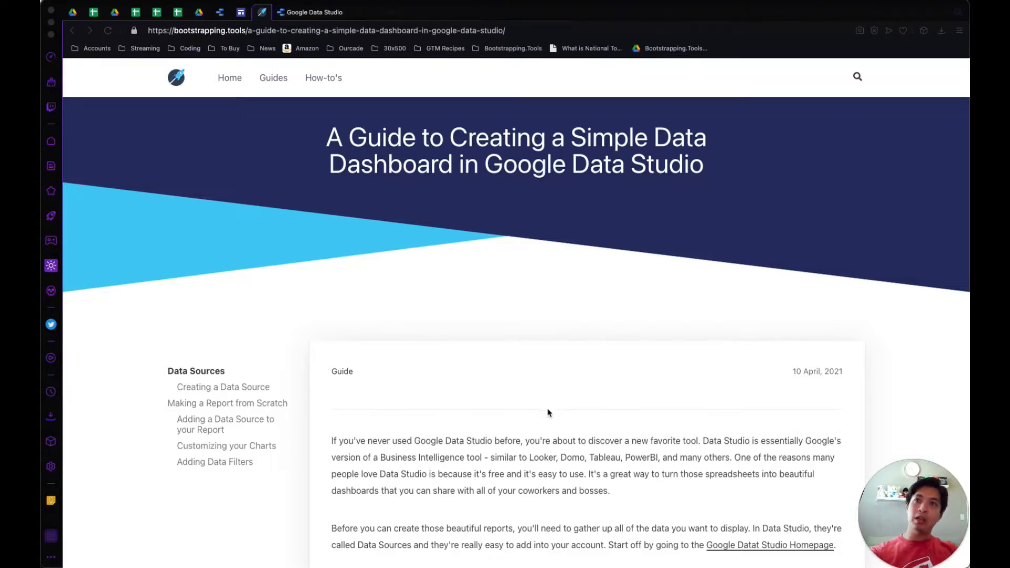
Step: Switch from the dashboard guide to Google Data Studio and list the existing data sources
click(495, 445)
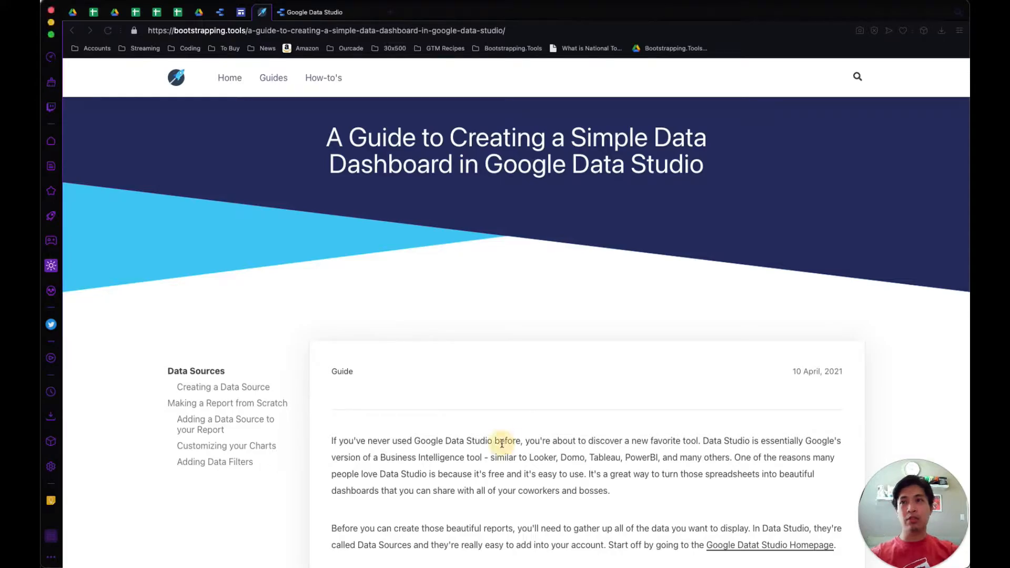
click(314, 12)
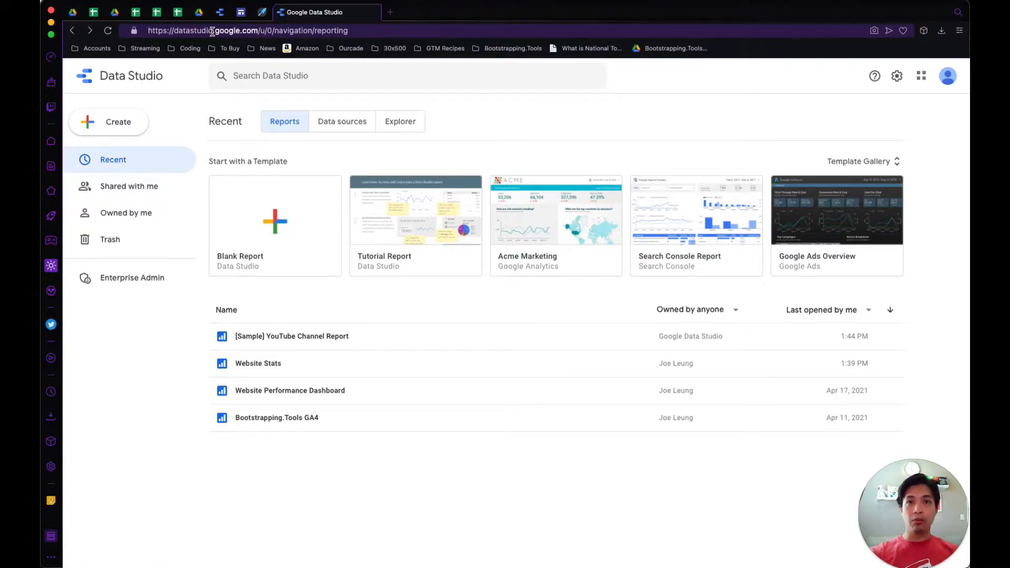
click(485, 134)
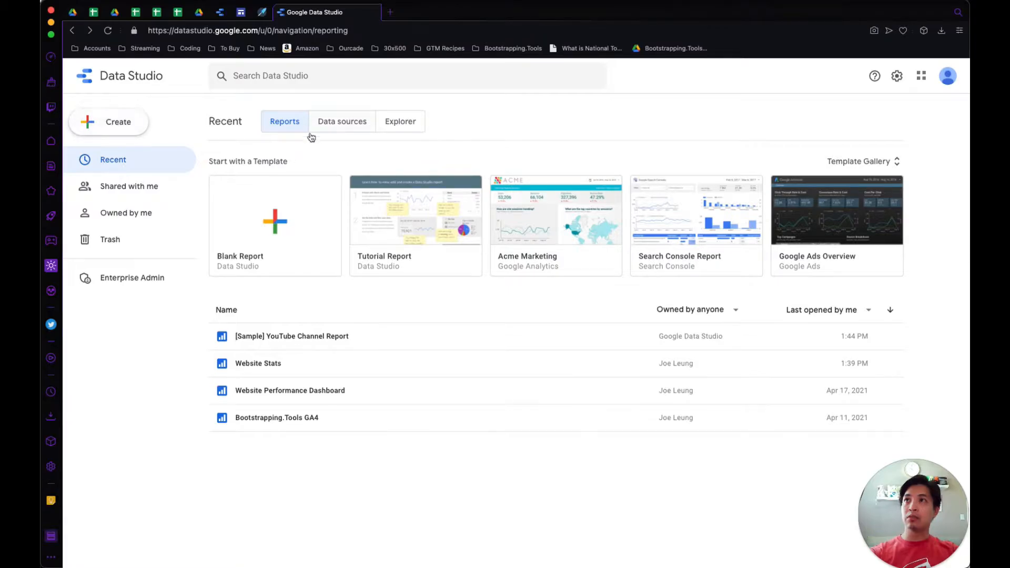
click(347, 122)
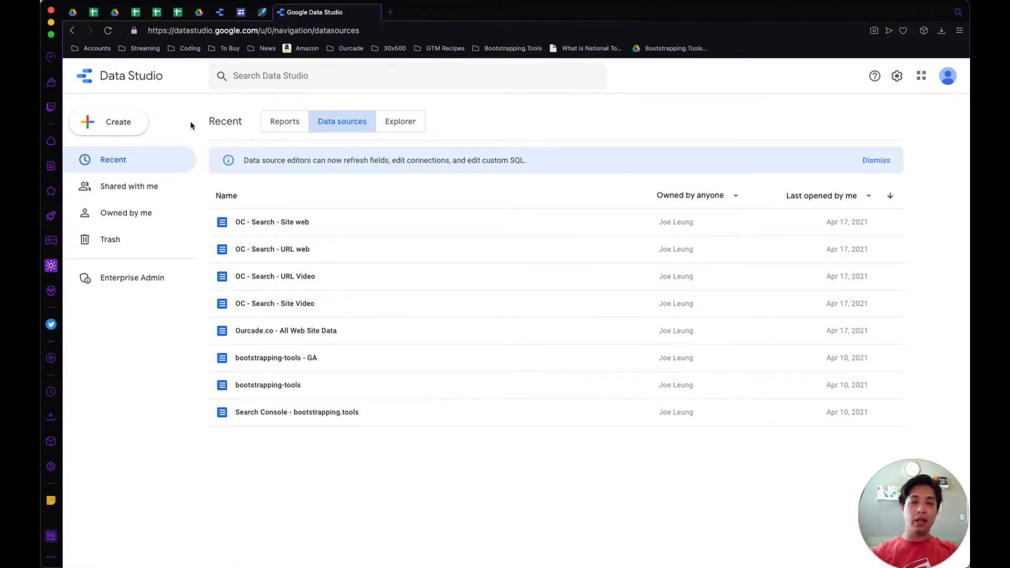
click(121, 122)
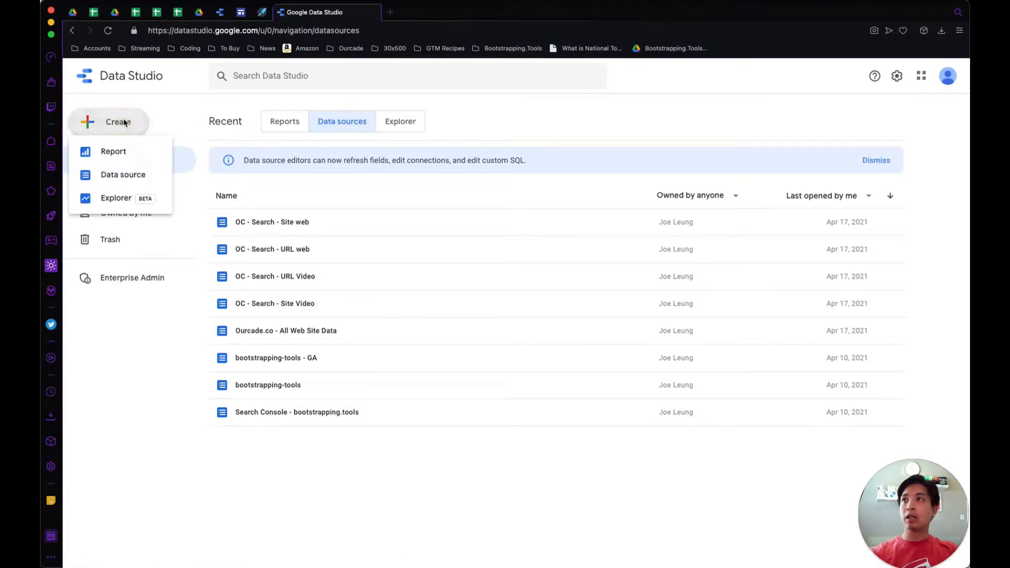
click(140, 178)
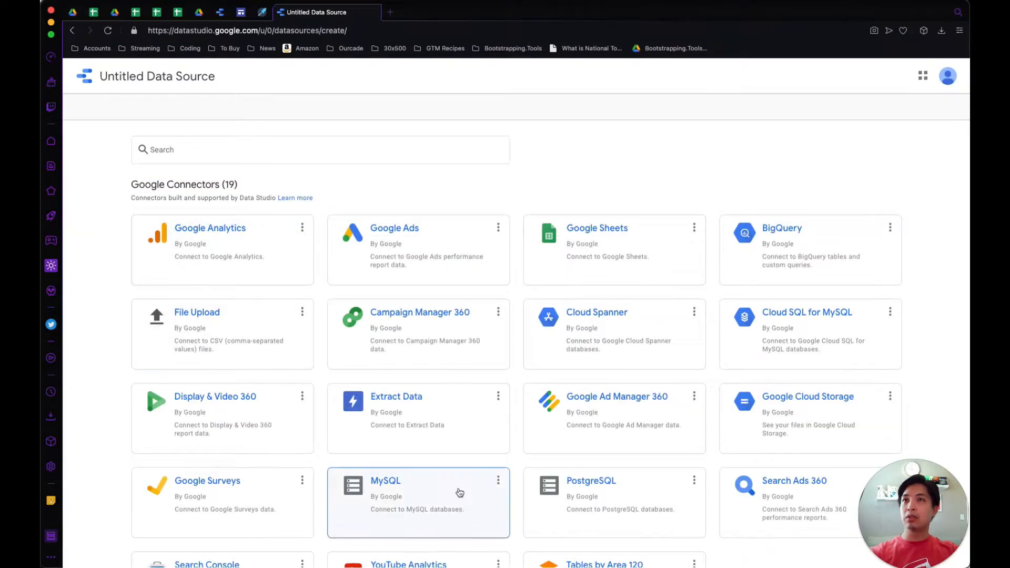
scroll(270, 413, down, 2)
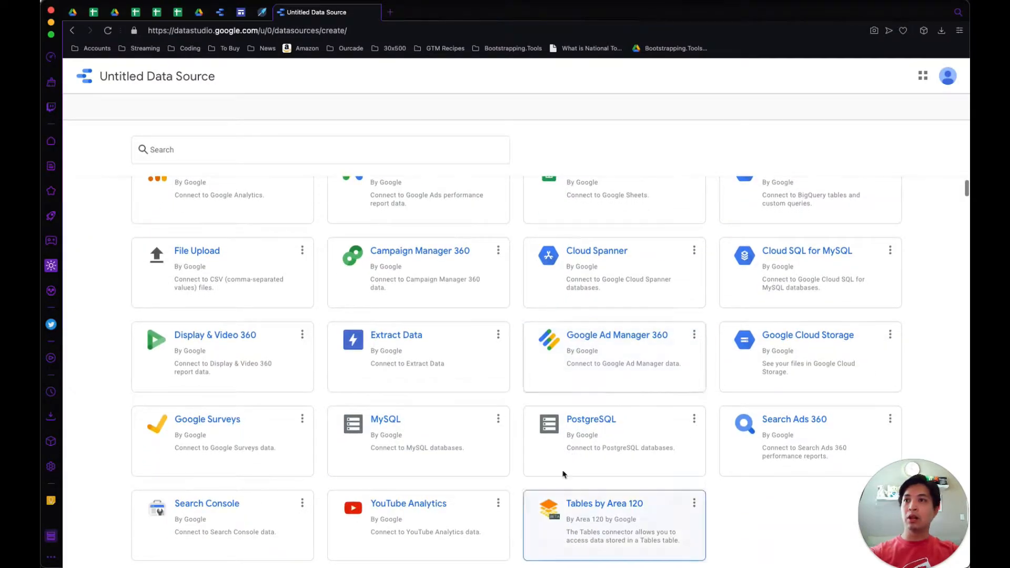
scroll(514, 363, up, 2)
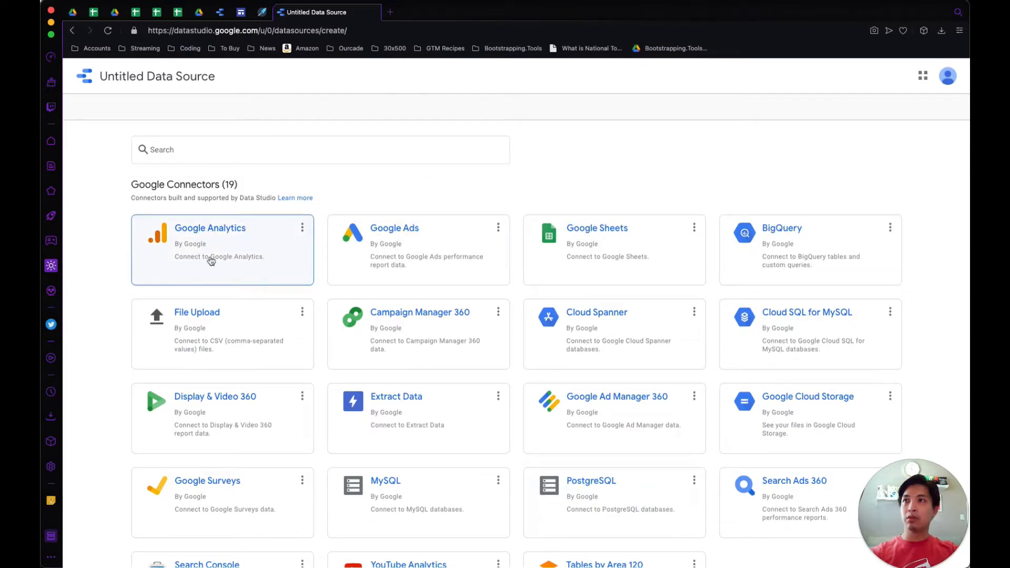
click(252, 254)
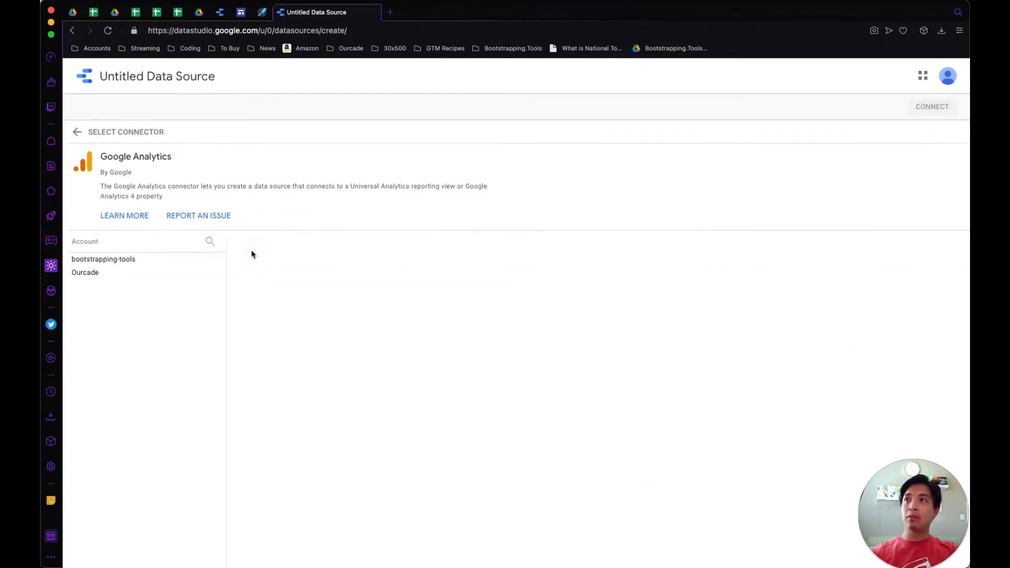
click(105, 274)
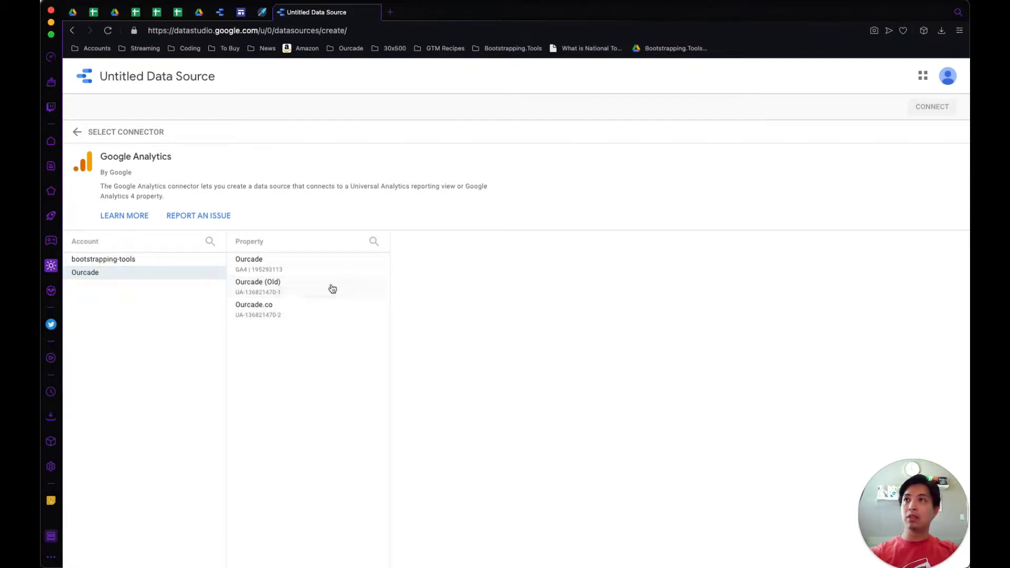
click(84, 76)
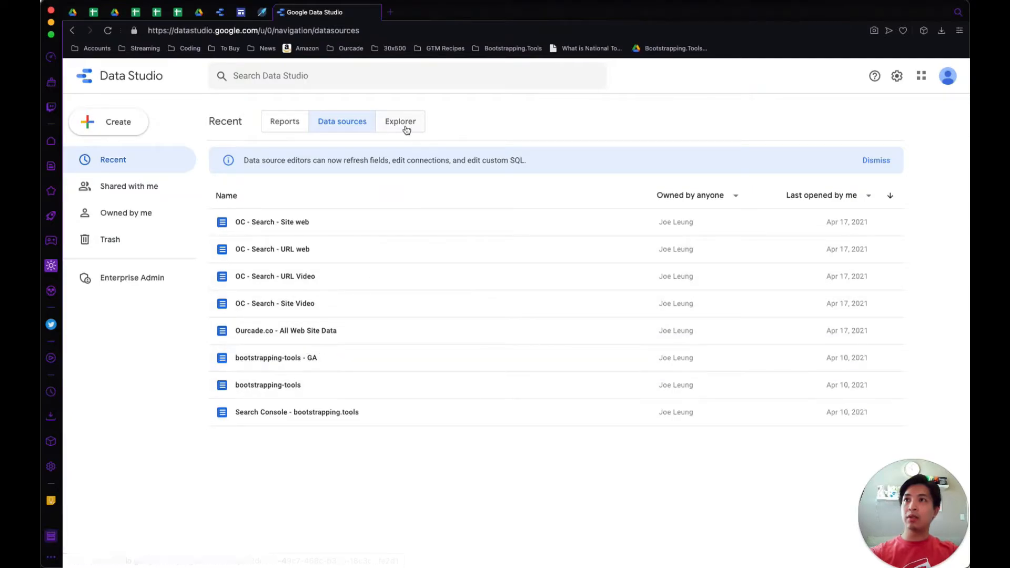
Step: Create an Explorer from the Ourcade.co - All Web Site Data source and add a New Users scorecard beside its table
click(128, 123)
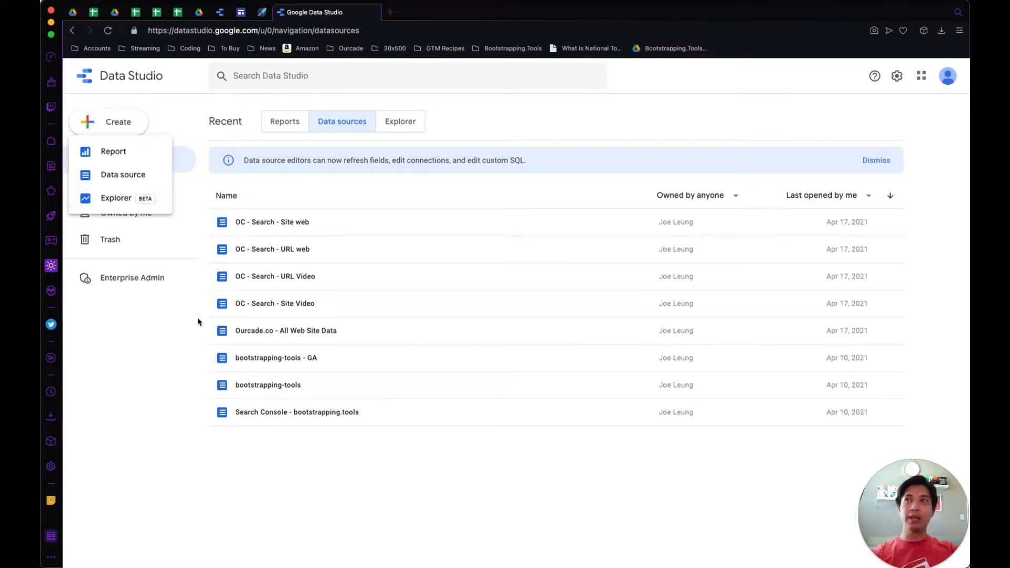
click(164, 207)
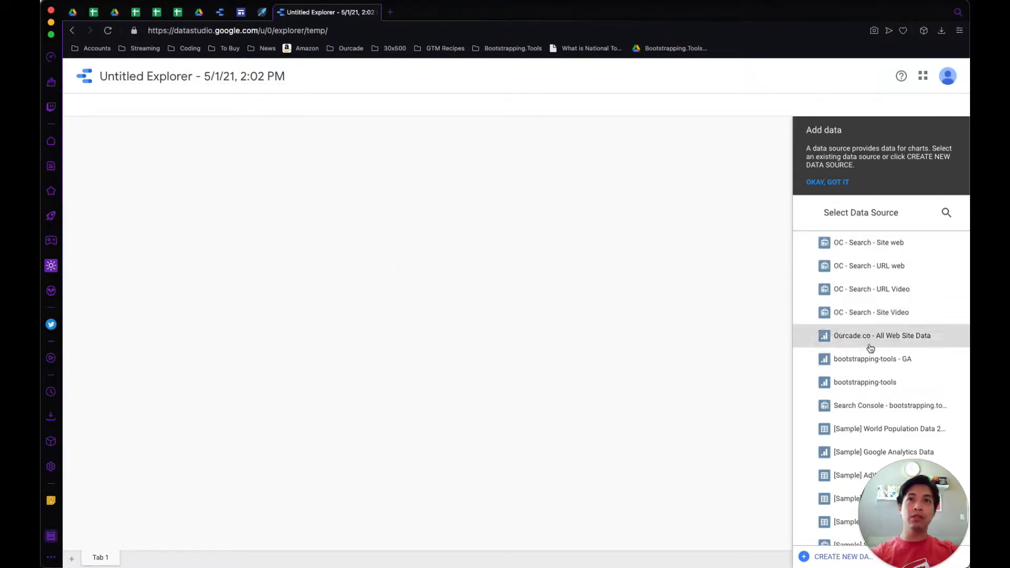
click(885, 337)
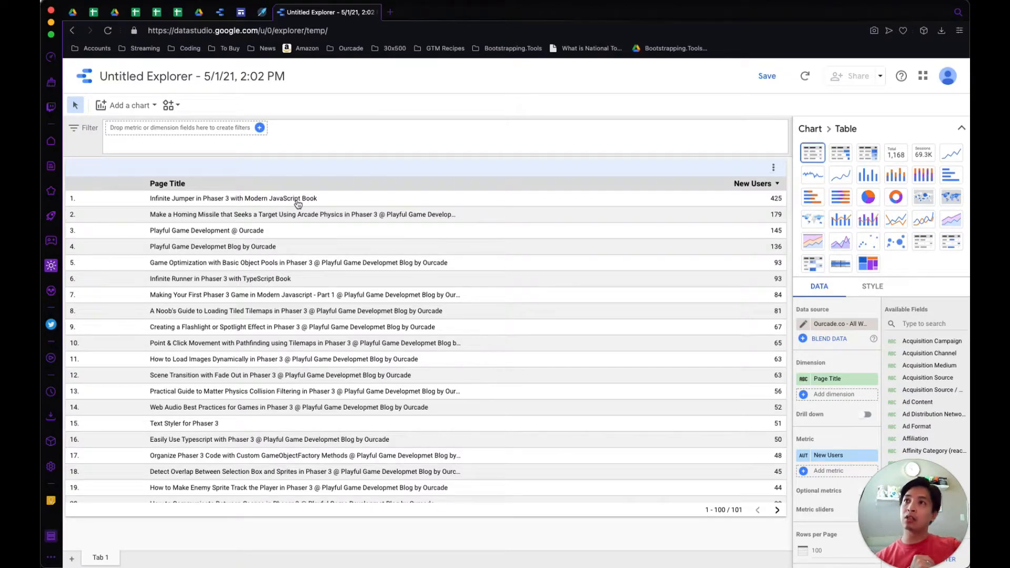
click(123, 109)
click(113, 178)
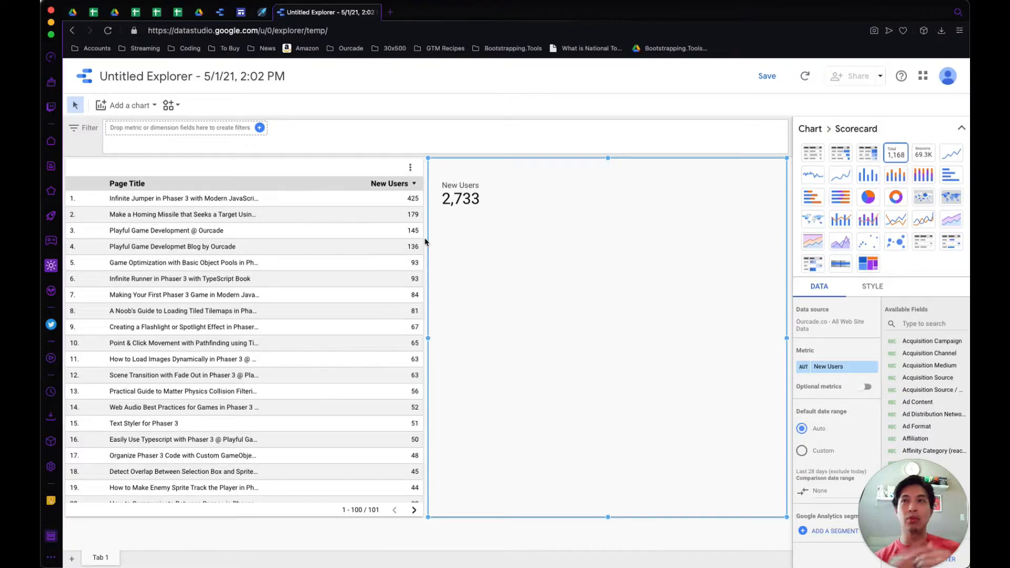
Step: Switch to Google Keep and start a note titled "New Website Report - DataStudio"
click(50, 501)
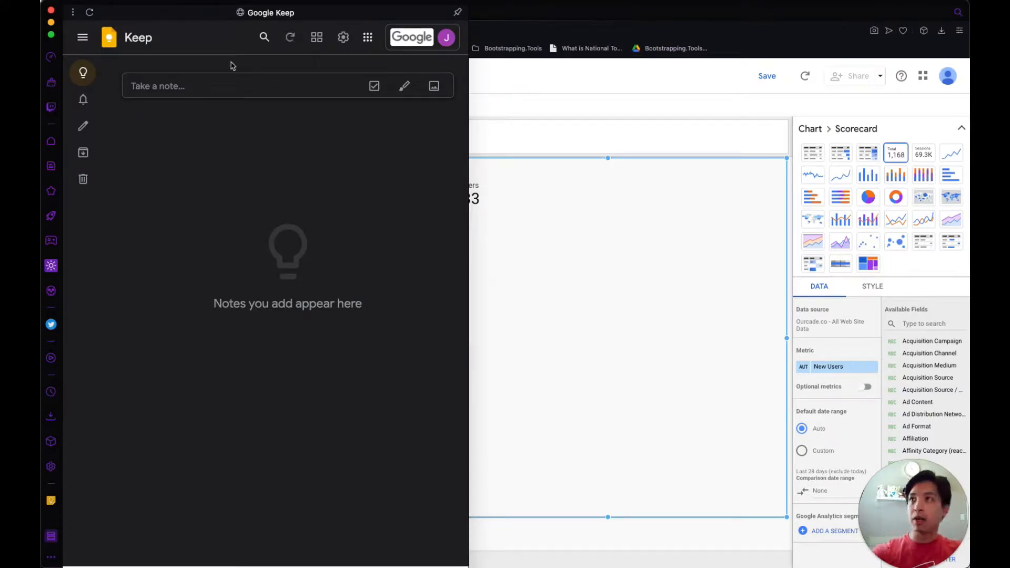
click(210, 84)
click(178, 86)
text(New Website Report - Datat)
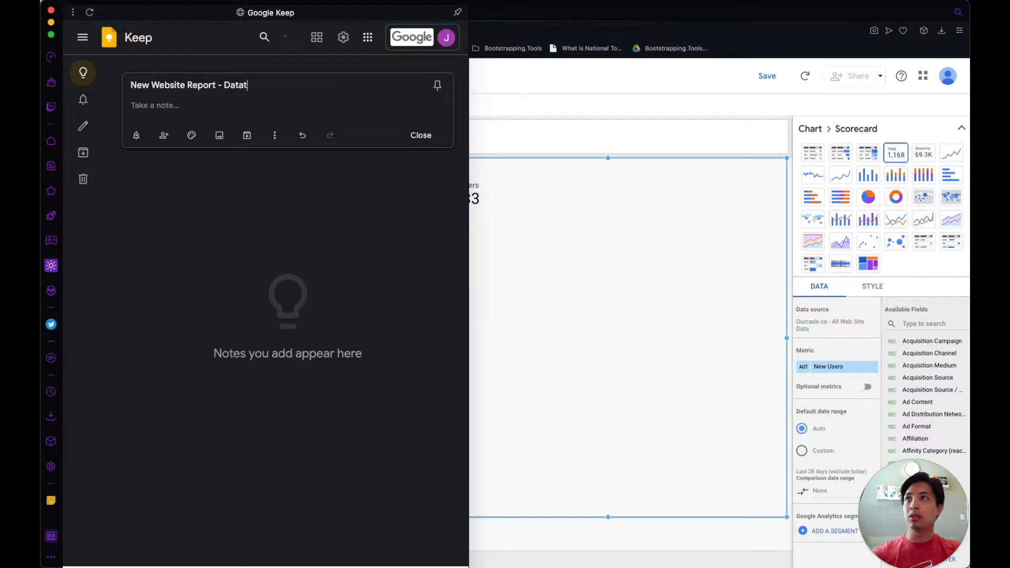
key(BackSpace)
text(Studio)
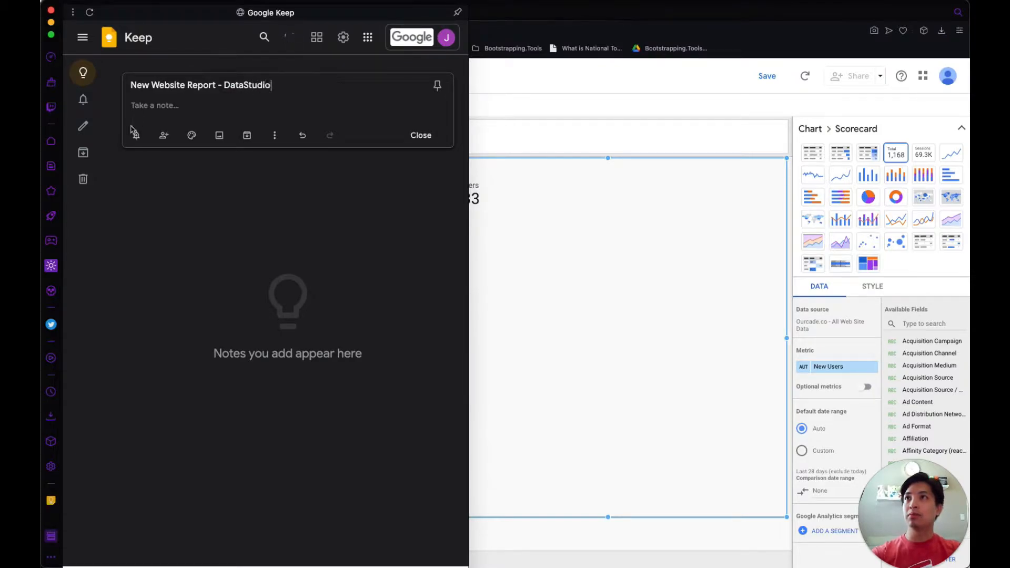
Step: Turn the note into a checklist and add "Users" as its first item
click(155, 104)
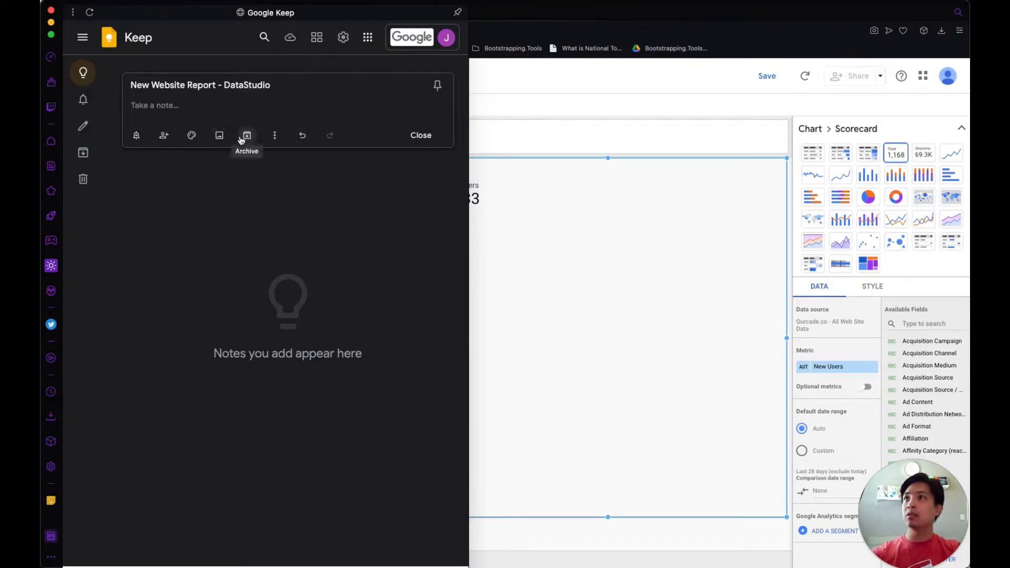
click(275, 138)
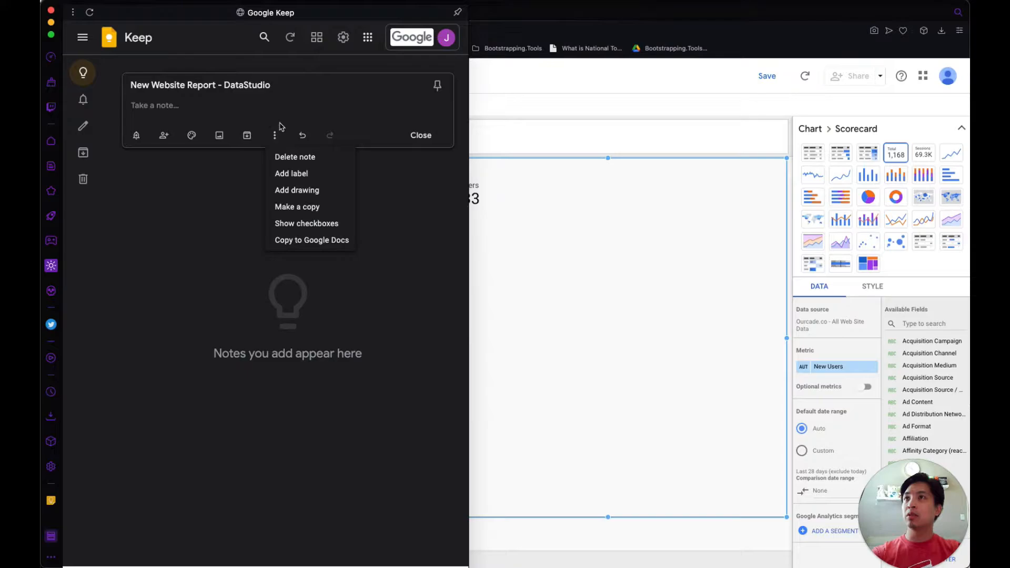
click(287, 223)
click(179, 108)
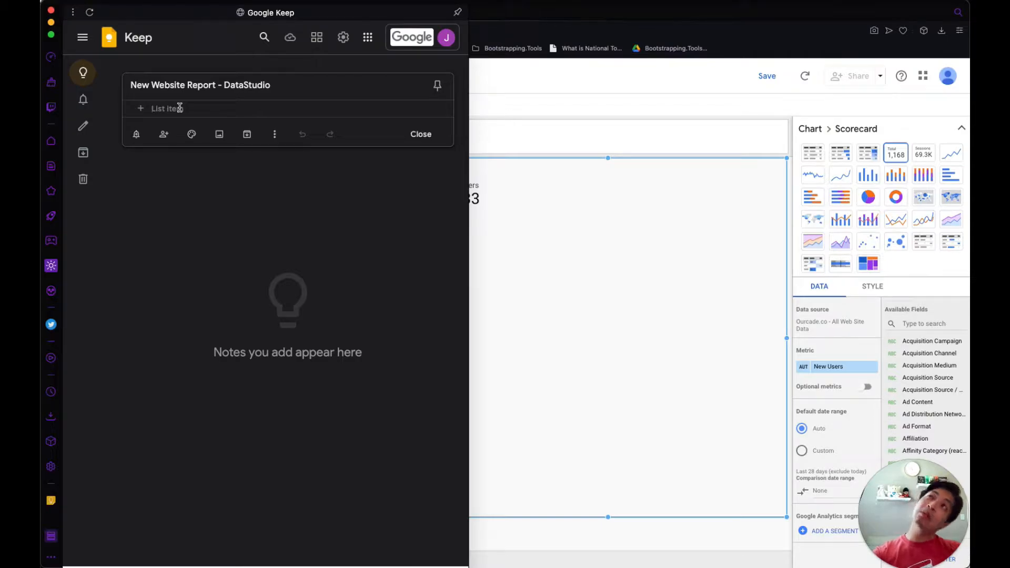
text(Users)
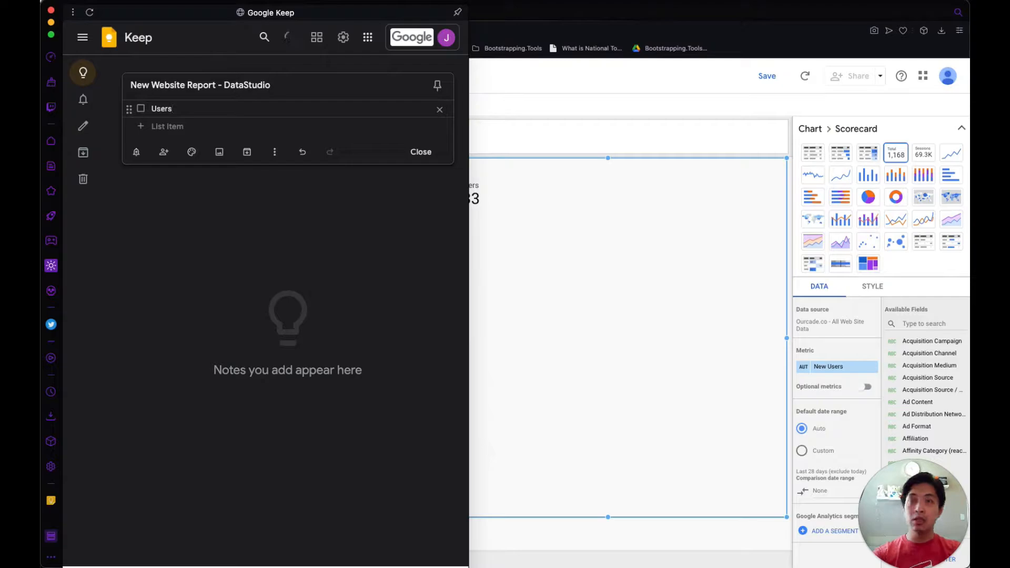
Step: Add "New Users" and "Returning Users" as indented sub-items under Users
click(174, 125)
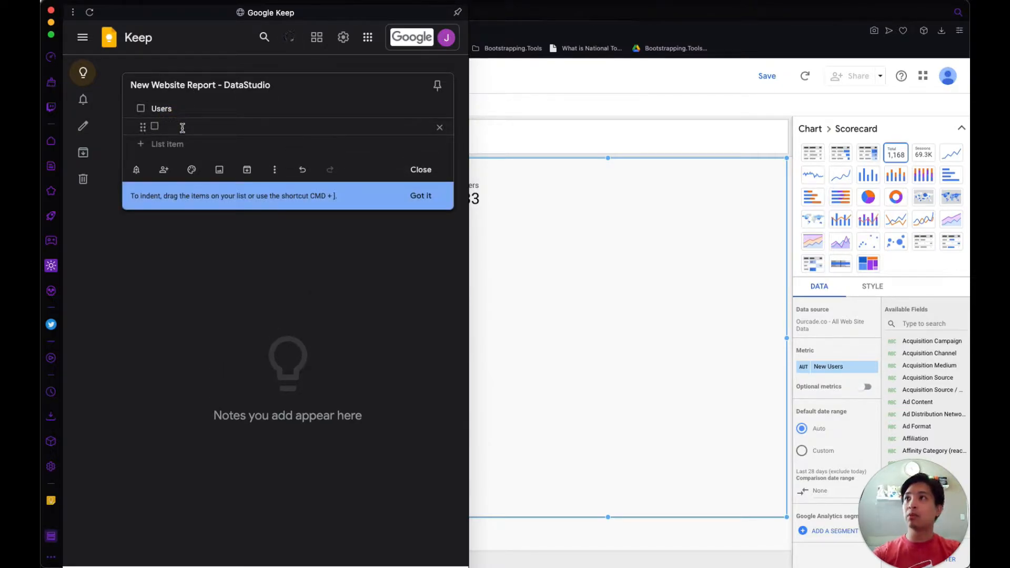
text(New Users)
key(Return)
text(Returning Users)
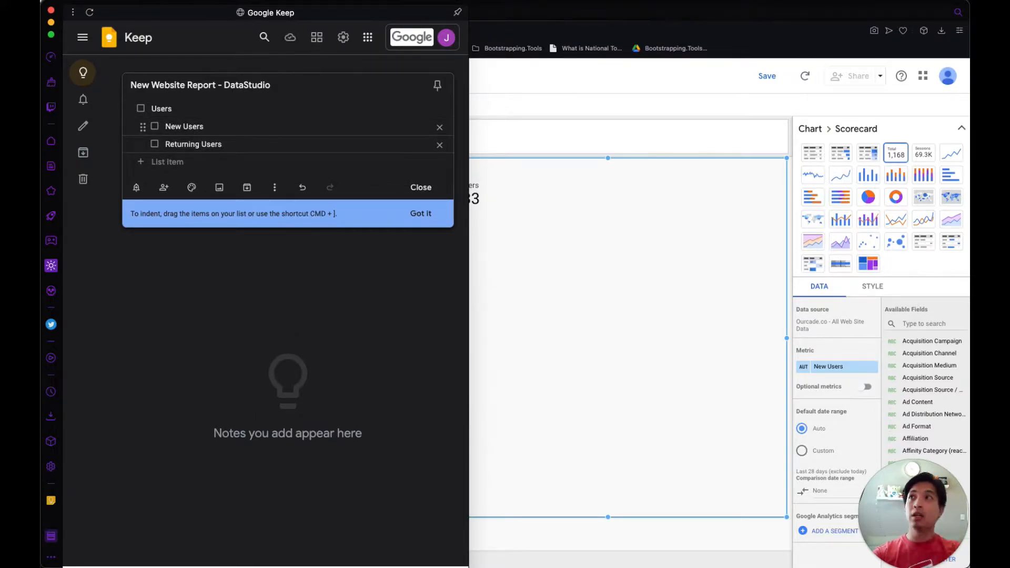
Step: Add "Retention" and "Acquisition" as further sub-items under Users
key(Return)
text(Retentation)
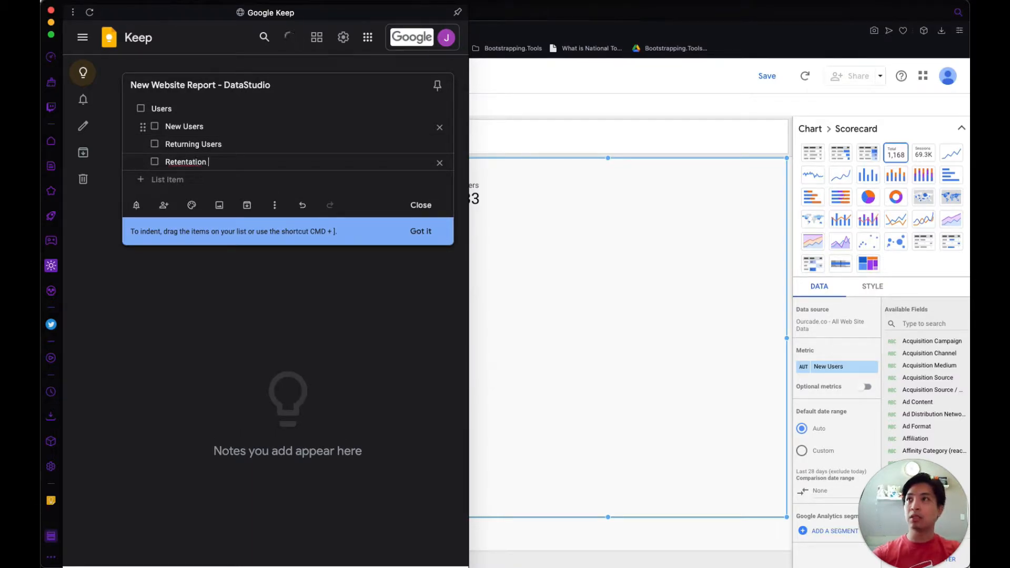
key(BackSpace)
key(BackSpace)
key(BackSpace)
key(BackSpace)
key(BackSpace)
key(BackSpace)
text(ion)
text(Acquisition)
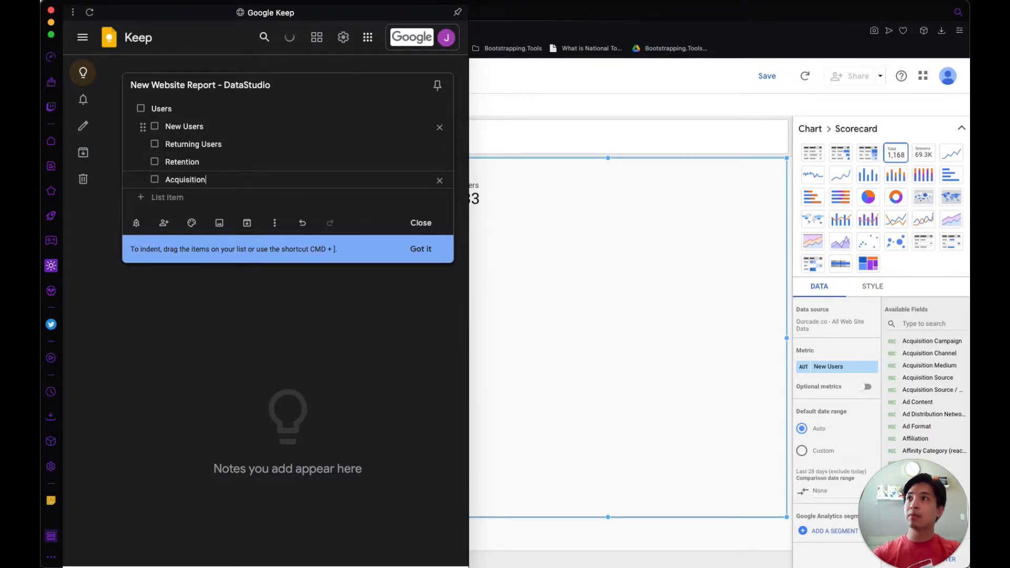
Step: Add "Traffic Sources" and "Referrals" to the sub-items under Users
key(Return)
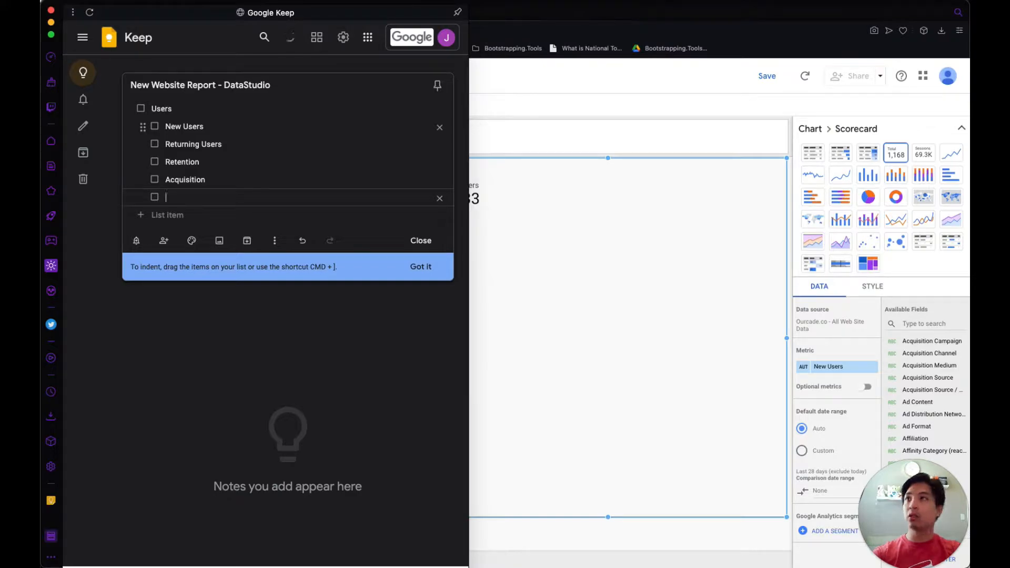
text(Traffic)
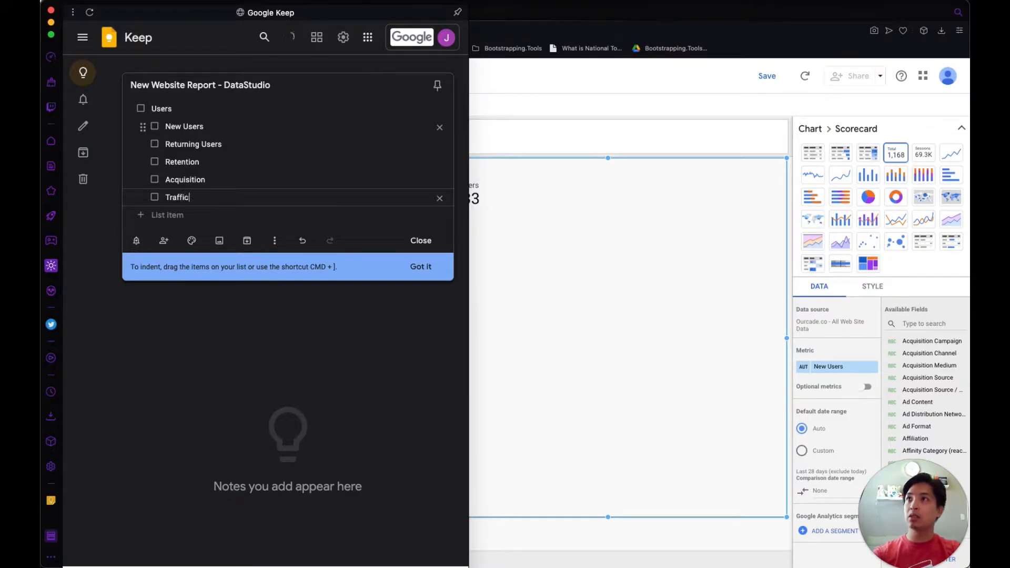
text( Sources)
key(Return)
text(Referrals)
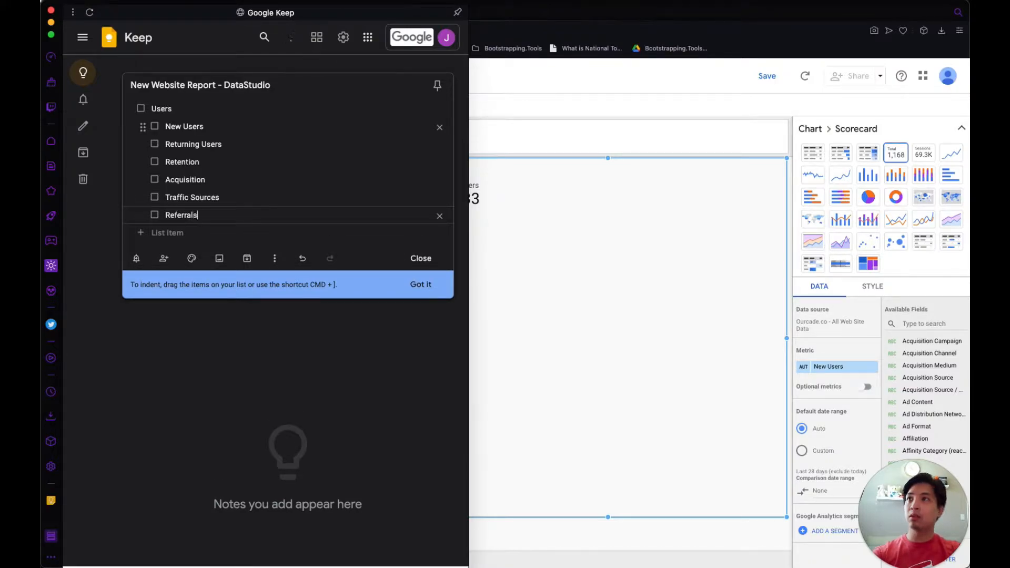
Step: Add a top-level item "Sessions" below the Users group with an indented sub-item "Page per session"
key(Return)
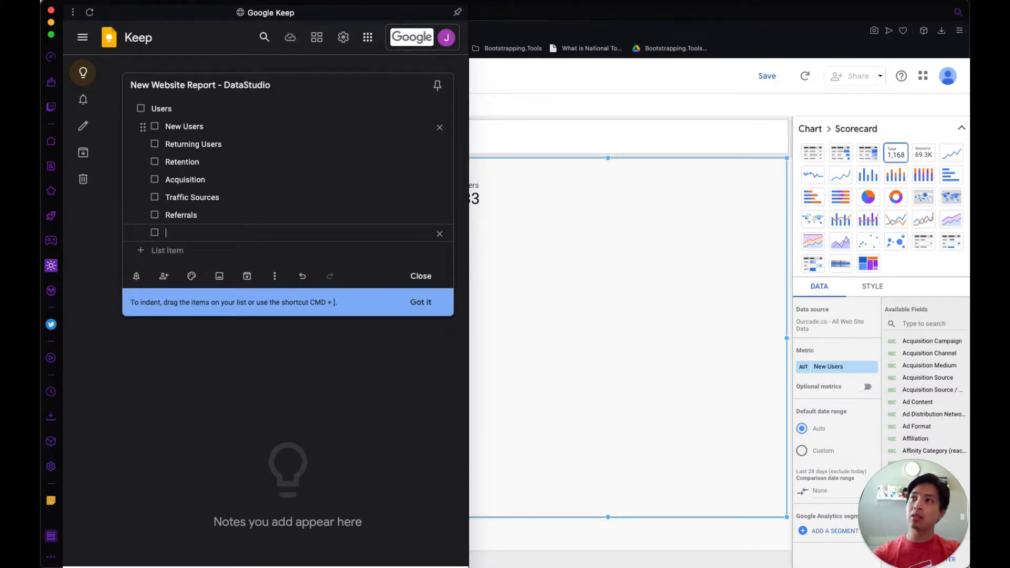
key(super+bracketleft)
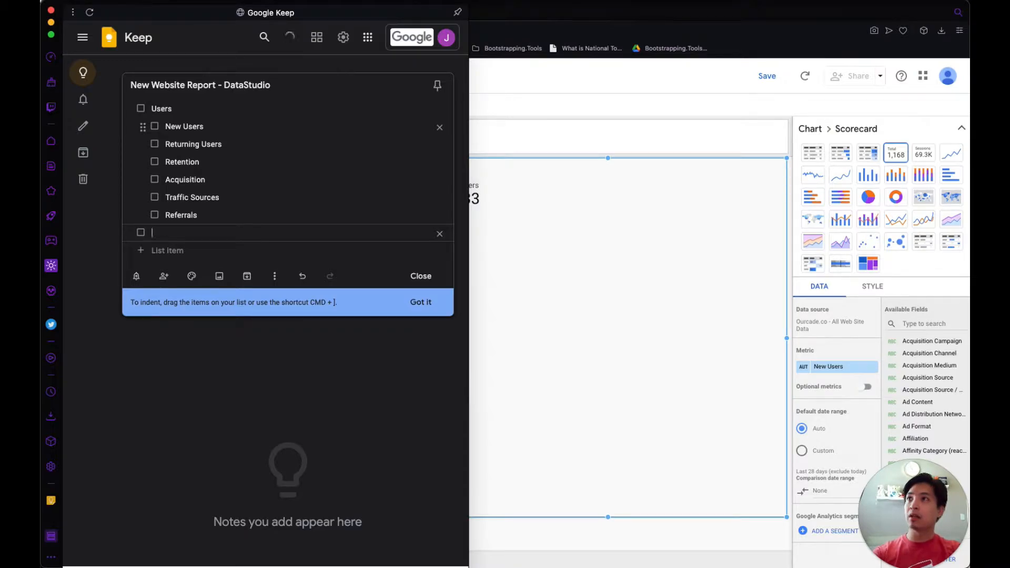
text(Sessions)
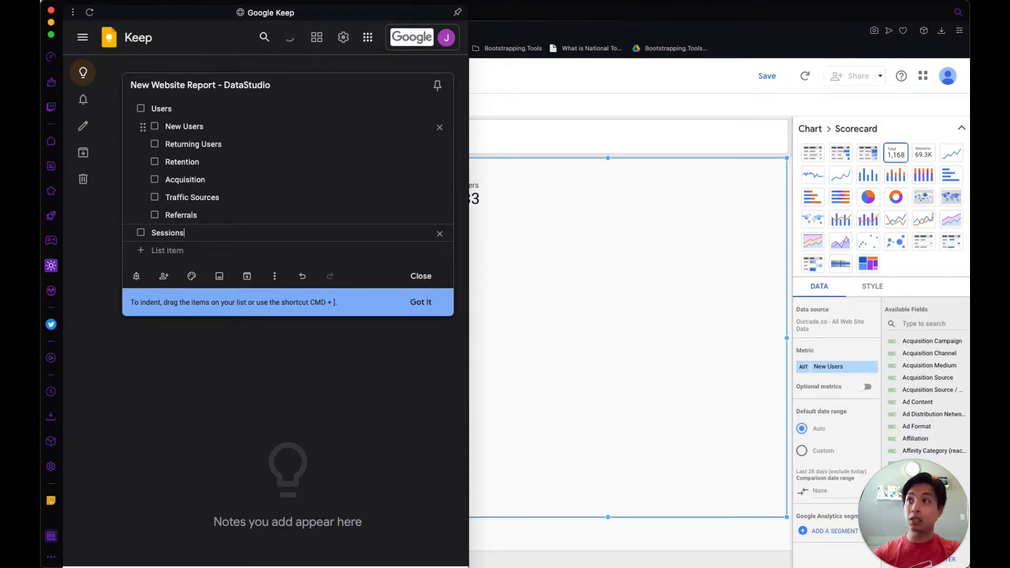
key(Return)
key(super+bracketright)
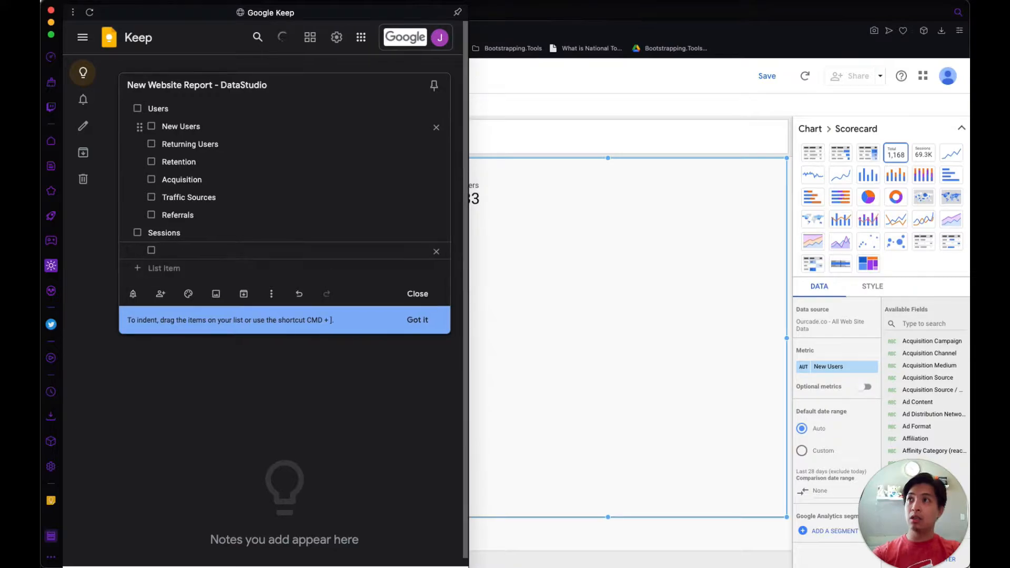
text(Page per session)
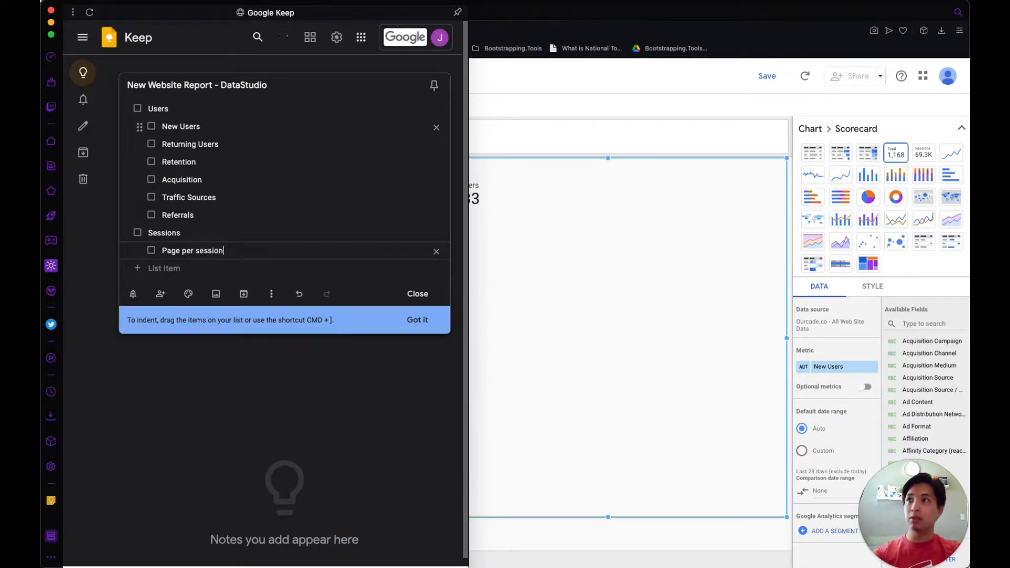
key(Return)
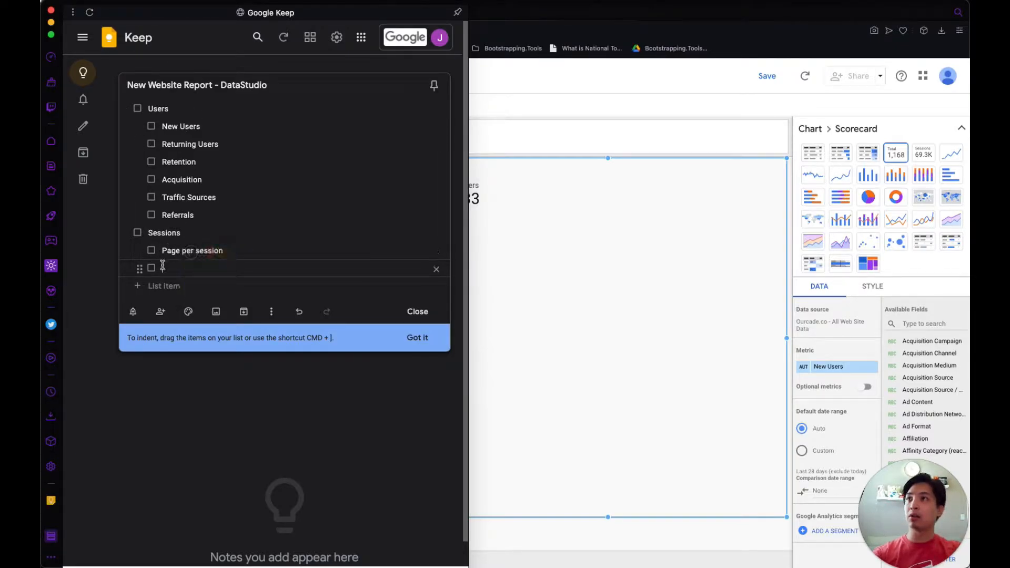
Step: Enter "Sessions per user" as a sub-item under Sessions, below "Page per session"
text(sessions per user)
key(super+Left)
key(Delete)
text(S)
key(super+Right)
key(Return)
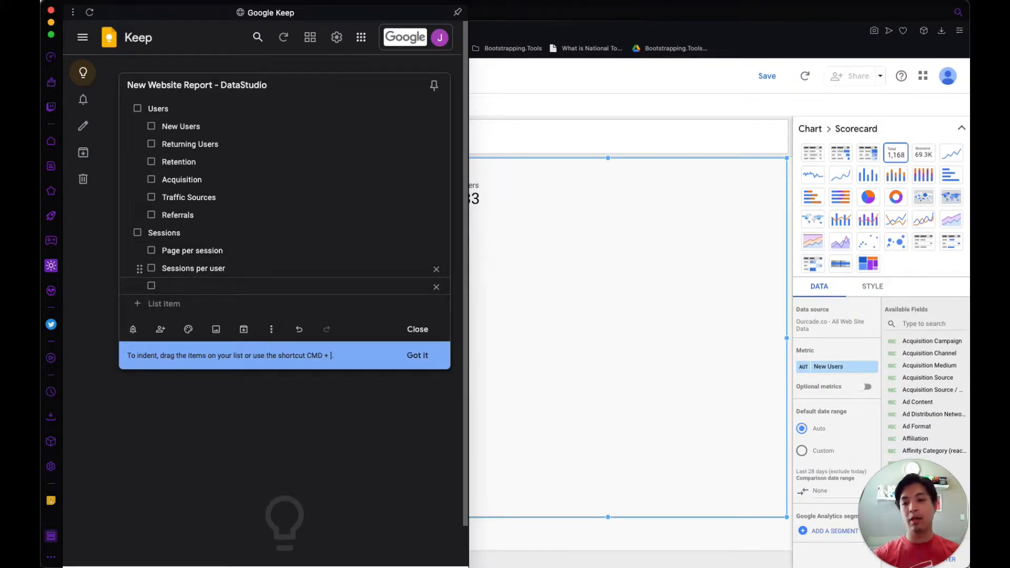
Step: Fill the next Sessions sub-item with "Events per session"
click(172, 286)
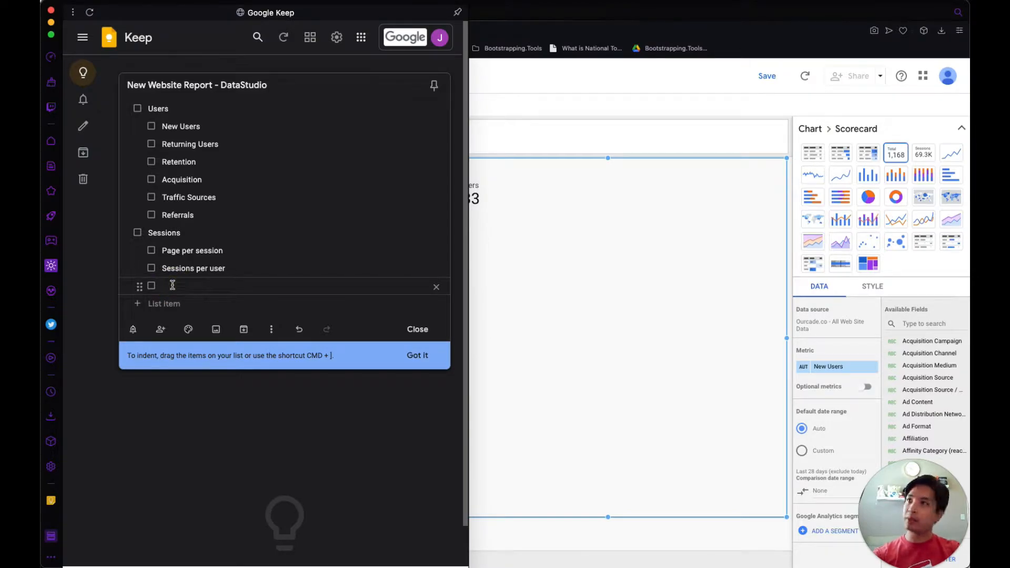
text(Eve)
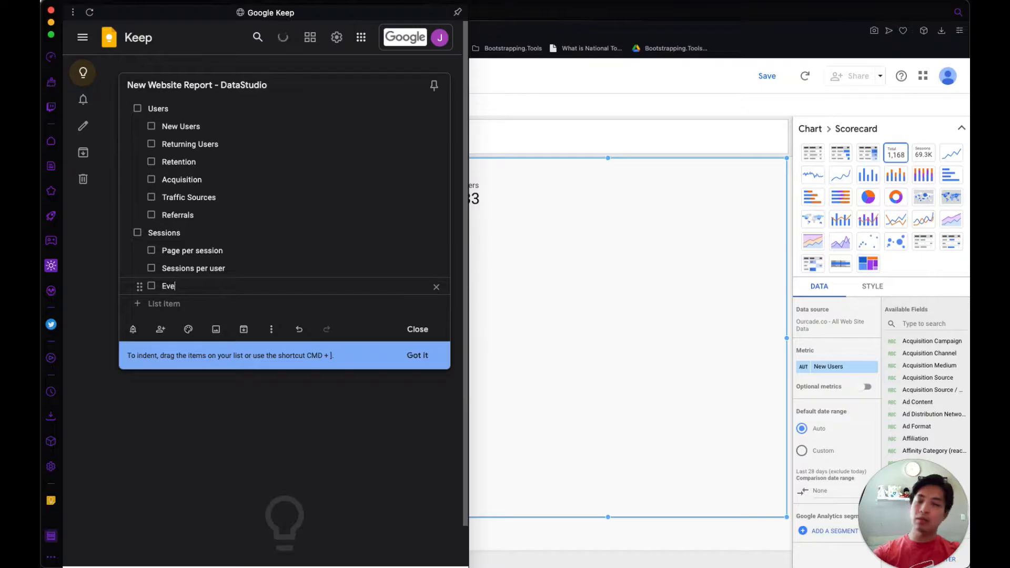
text(nts per session)
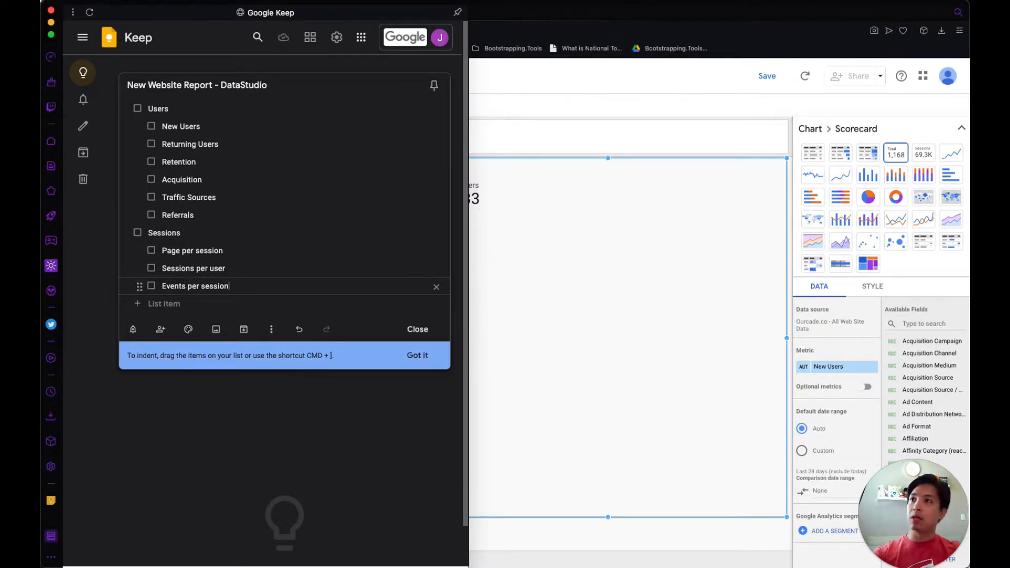
Step: Add a top-level checklist item "Events" below the Sessions group
key(Return)
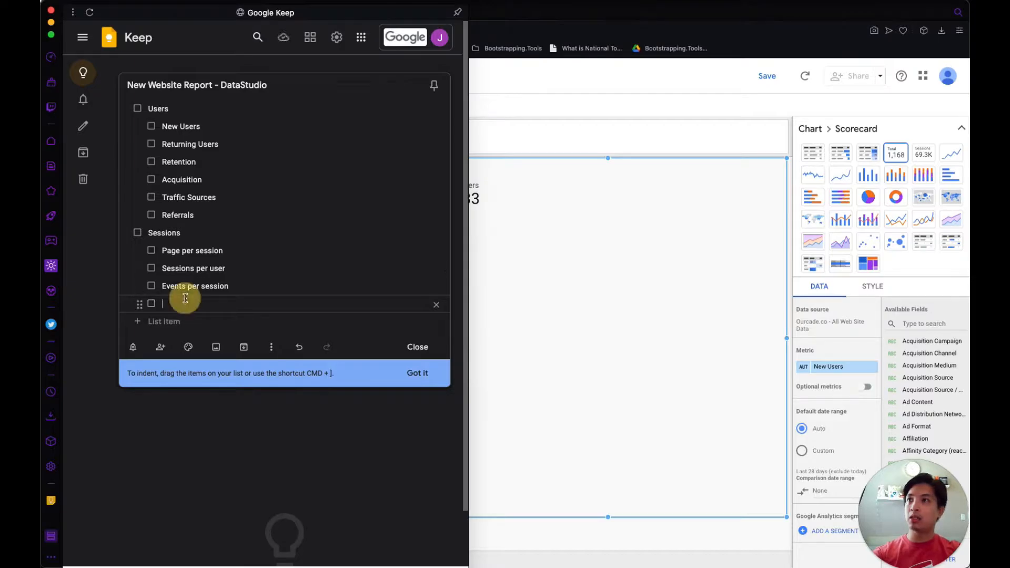
key(super+bracketleft)
text(Events)
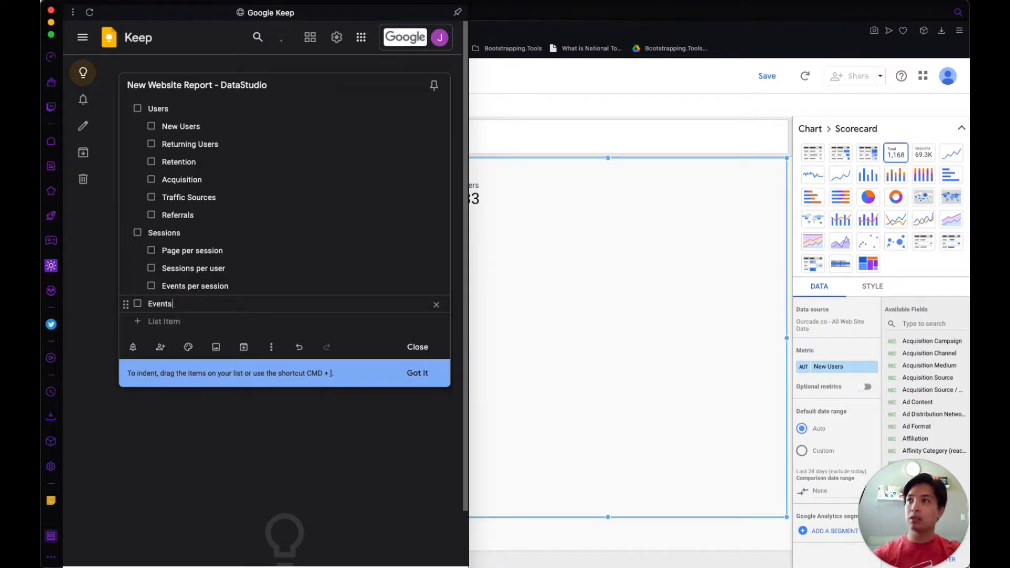
key(Return)
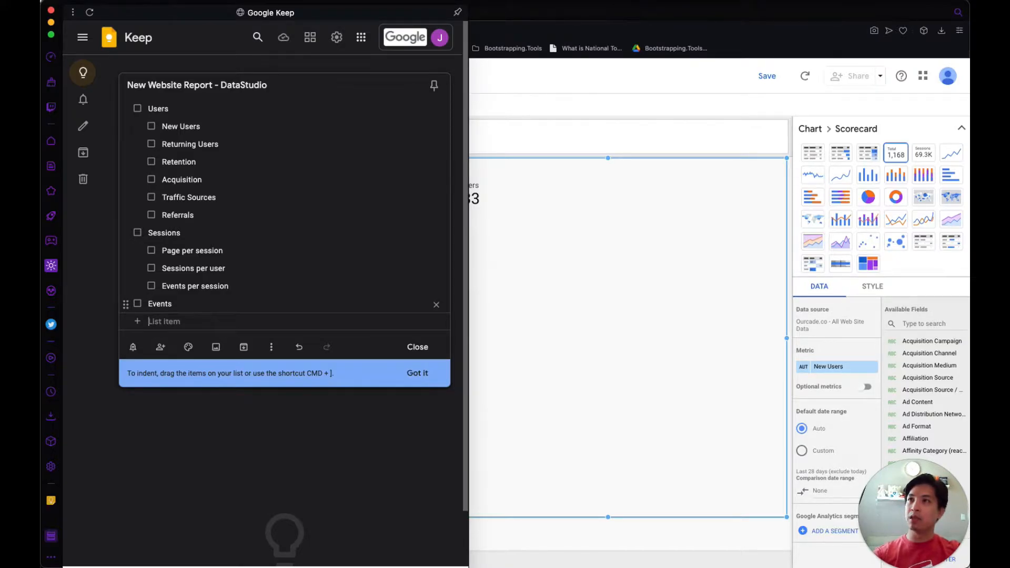
Step: Add "Events per user" and "Unique Events" as indented sub-items under Events
text(Events)
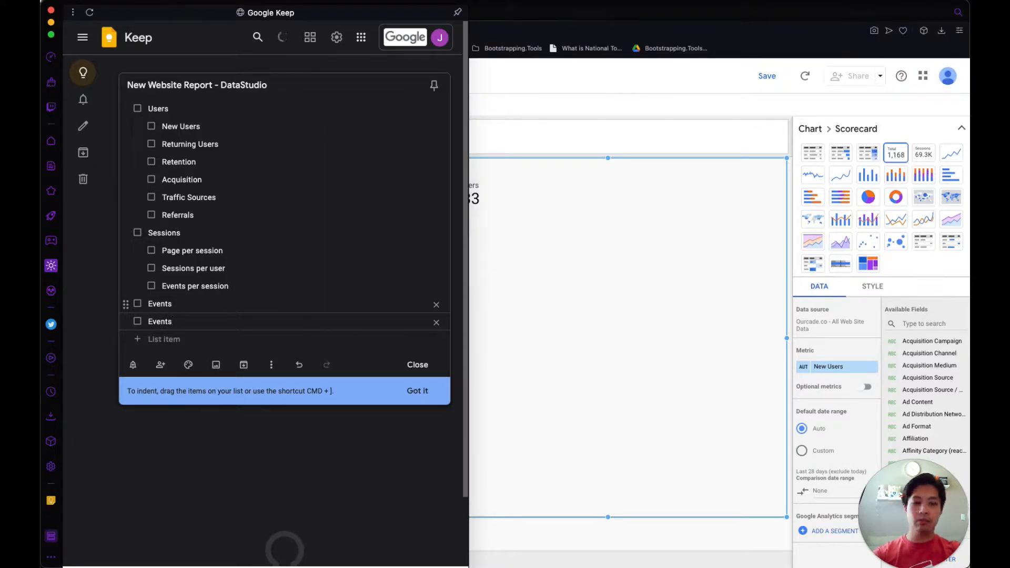
key(super+bracketright)
text(per user)
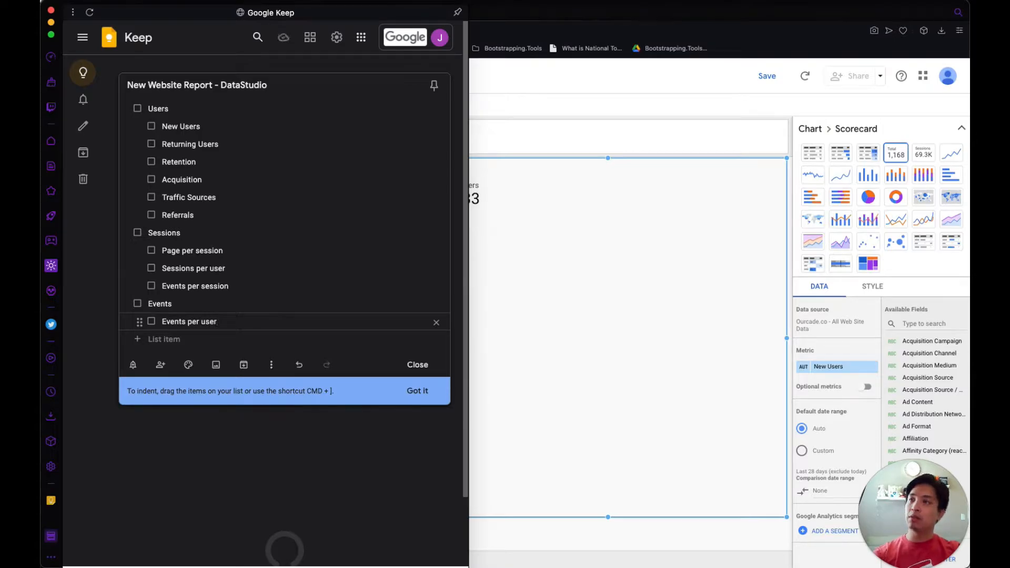
text( per)
key(BackSpace)
key(BackSpace)
key(BackSpace)
key(BackSpace)
key(BackSpace)
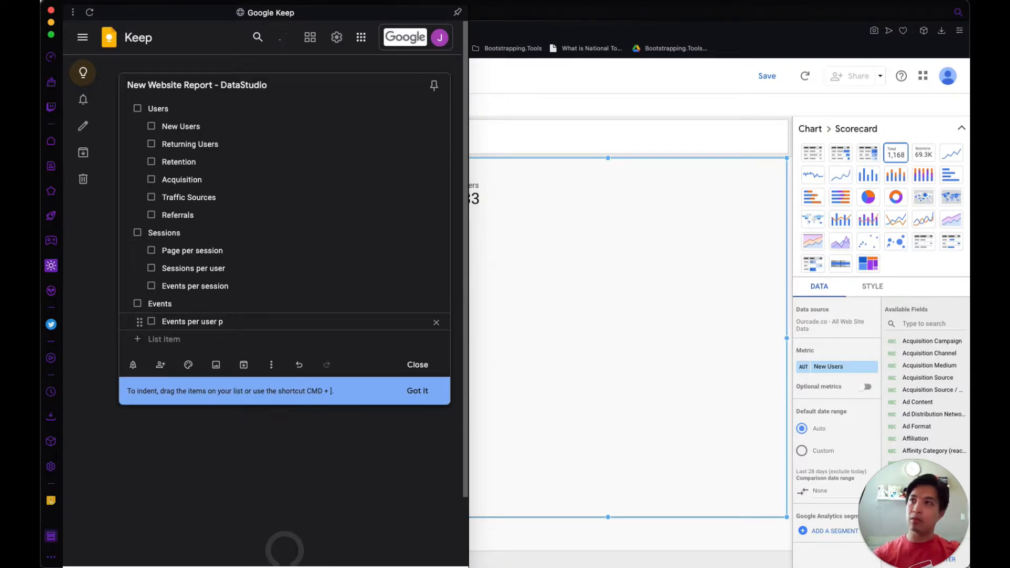
key(Return)
text(Unique Events)
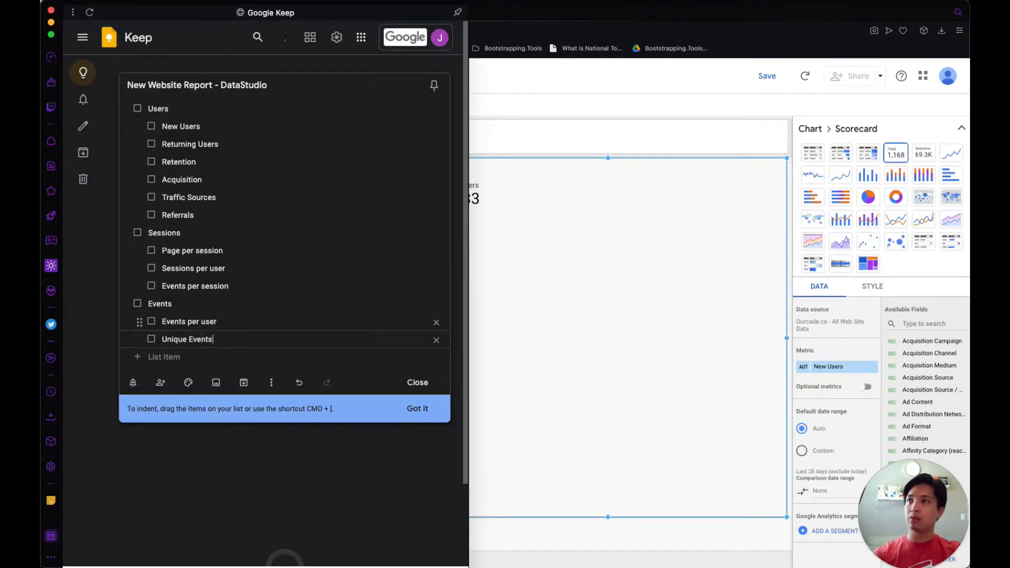
Step: Insert "unique sessions" as the first sub-item under Sessions, above "Page per session"
key(Up)
key(Up)
key(Up)
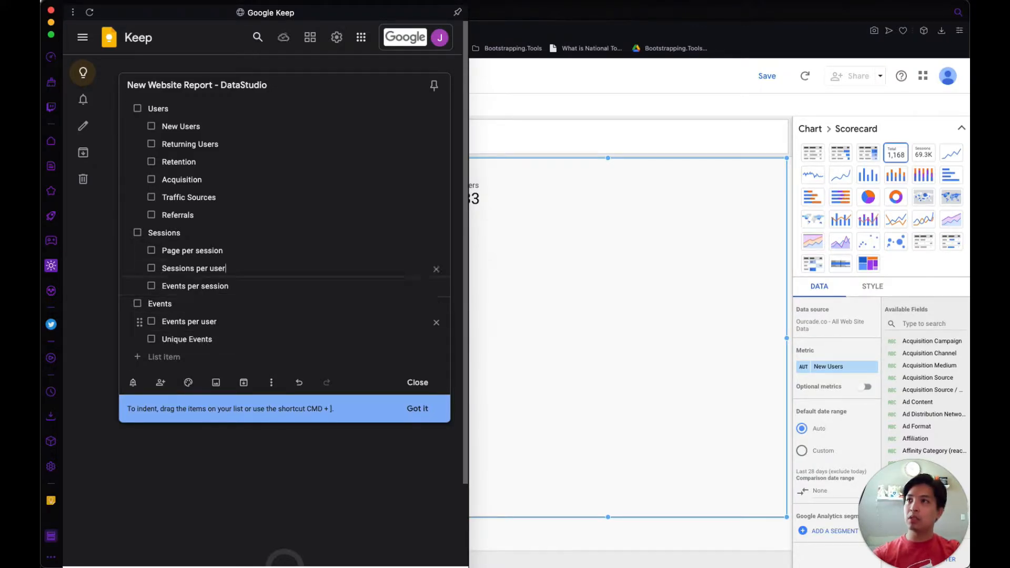
key(Up)
key(Down)
key(Up)
key(Return)
text(unique sessions)
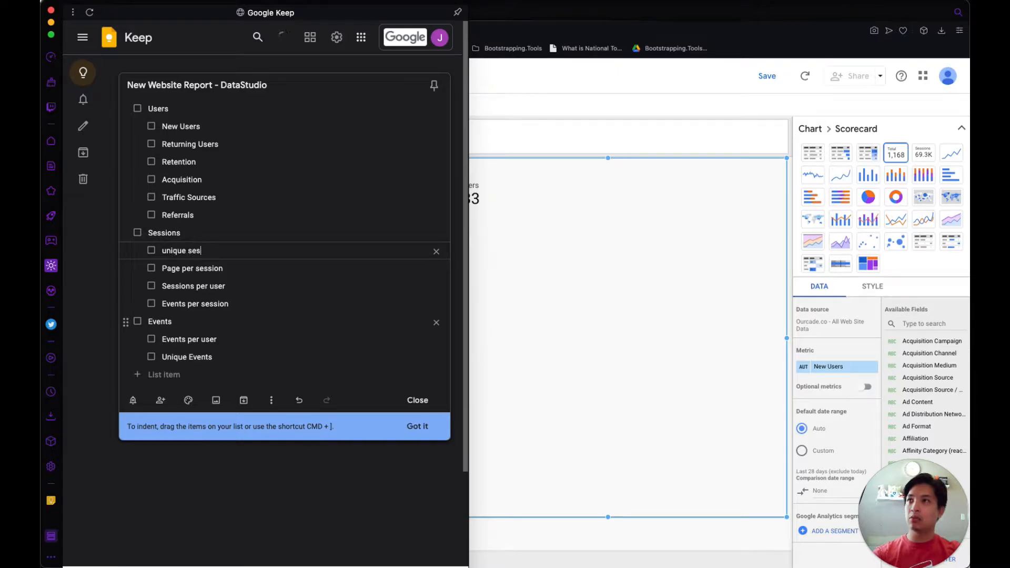
Step: Add an empty top-level item at the end of the checklist, below "Unique Events"
key(Down)
key(Down)
key(Up)
key(Up)
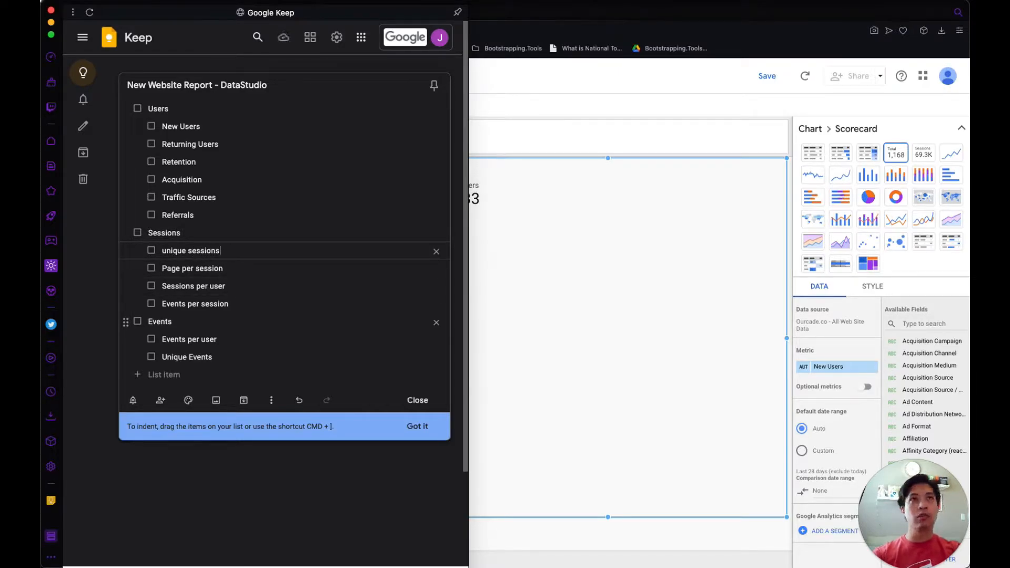
key(Down)
key(Down)
key(Down)
key(Down)
key(Down)
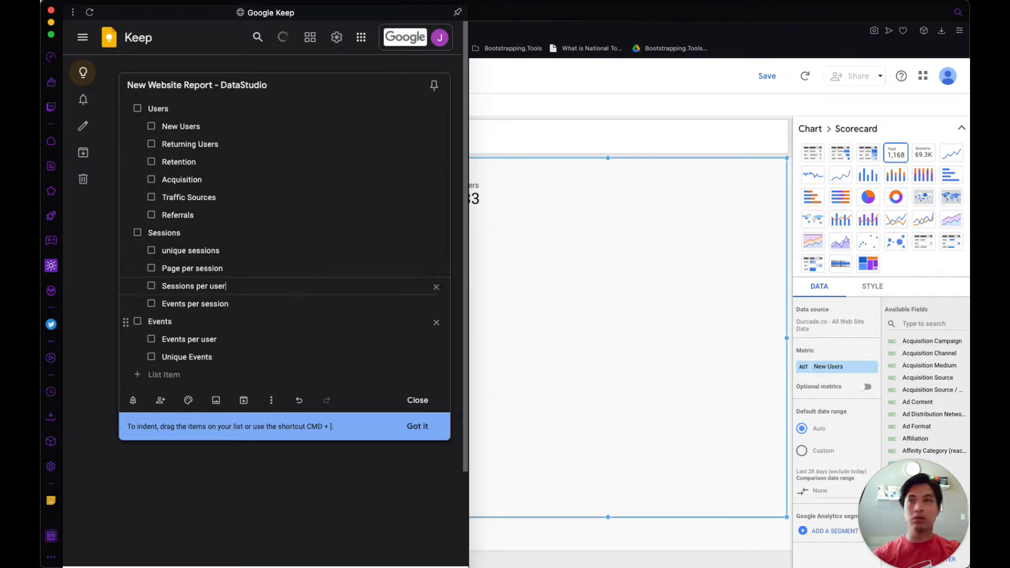
key(Down)
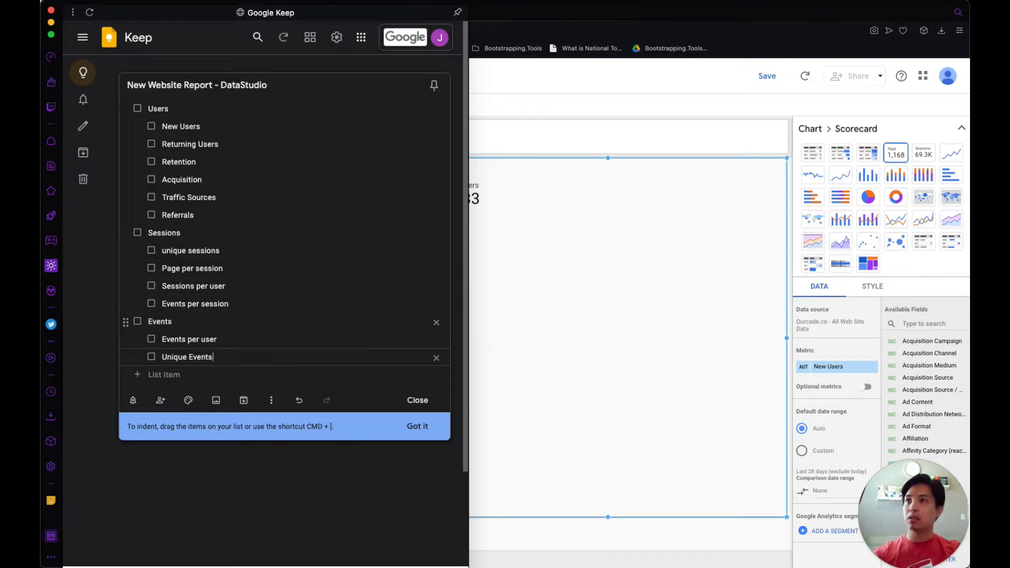
key(Return)
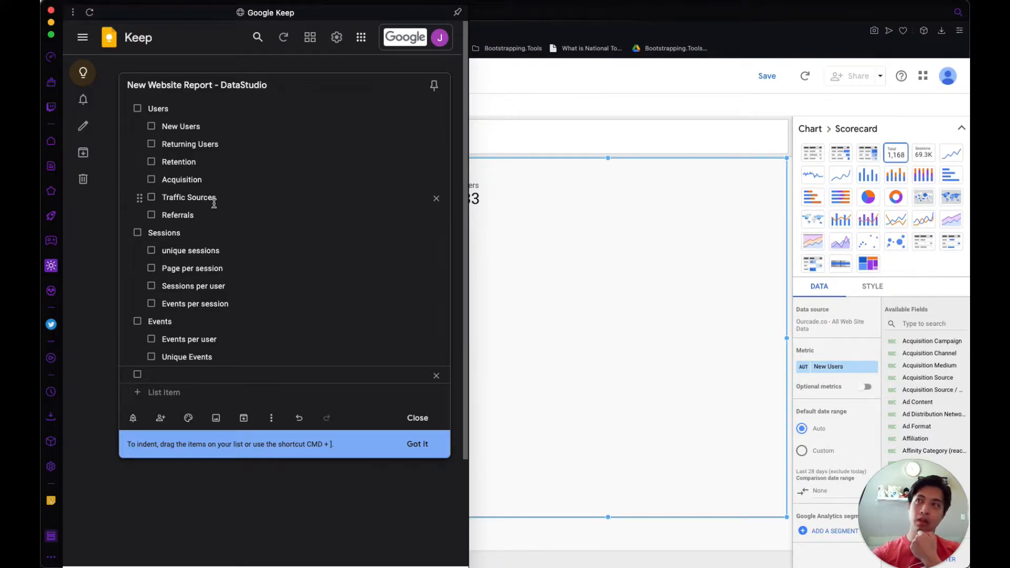
Step: Add "demographics" and "location" as sub-items under Users, below "Referrals"
click(228, 179)
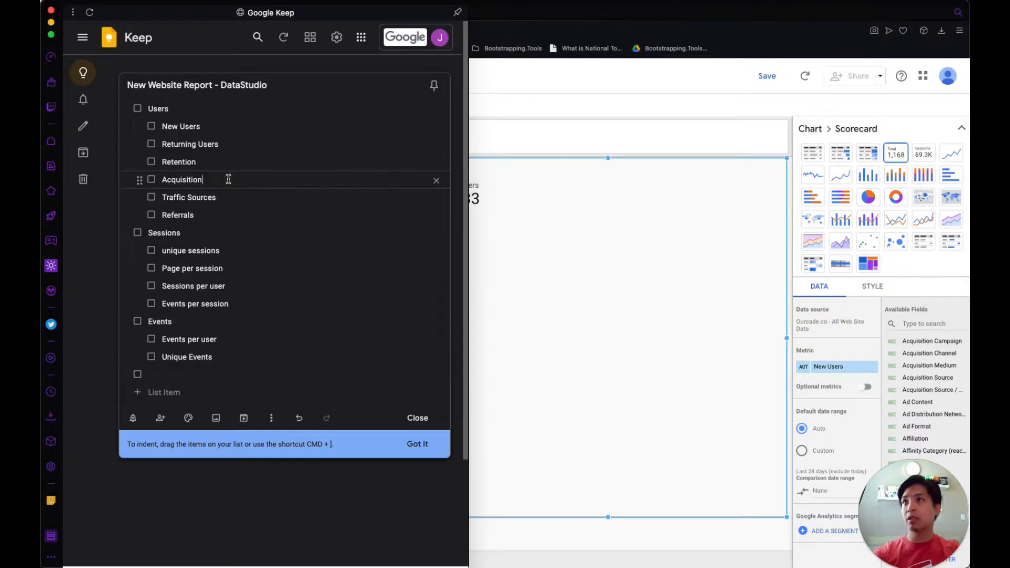
click(216, 197)
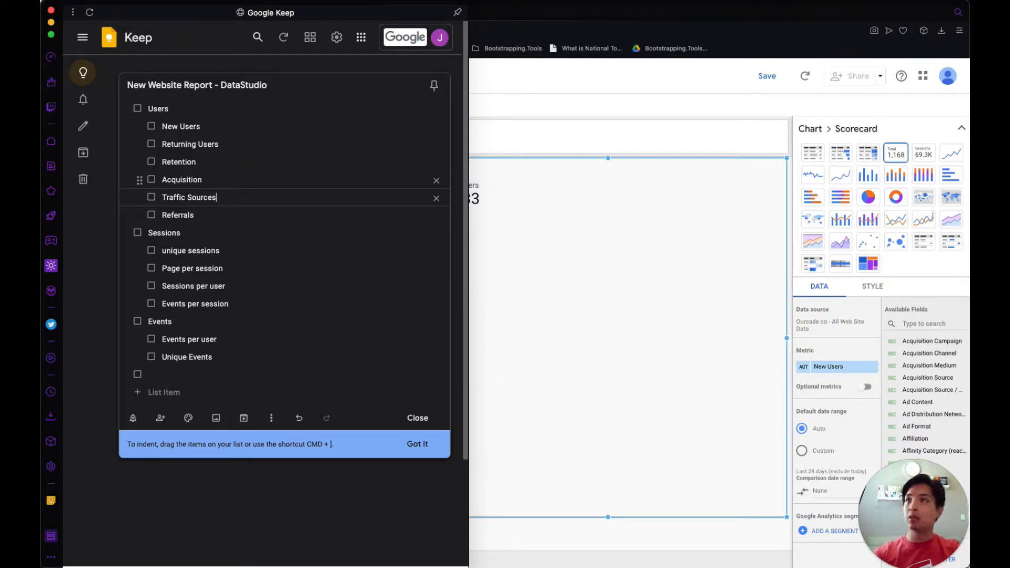
click(204, 220)
key(Return)
text(d)
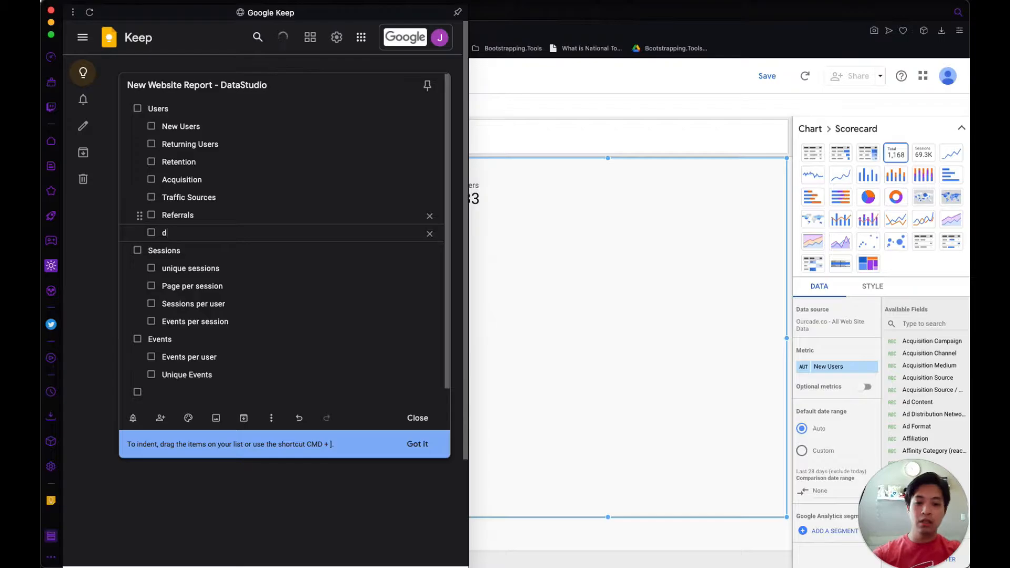
text(emographics)
key(Return)
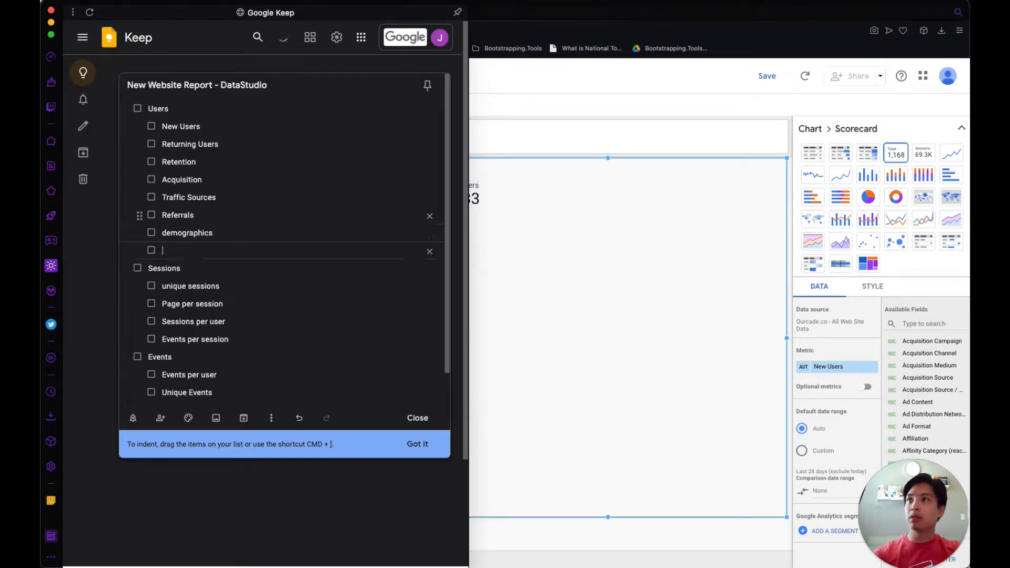
text(location)
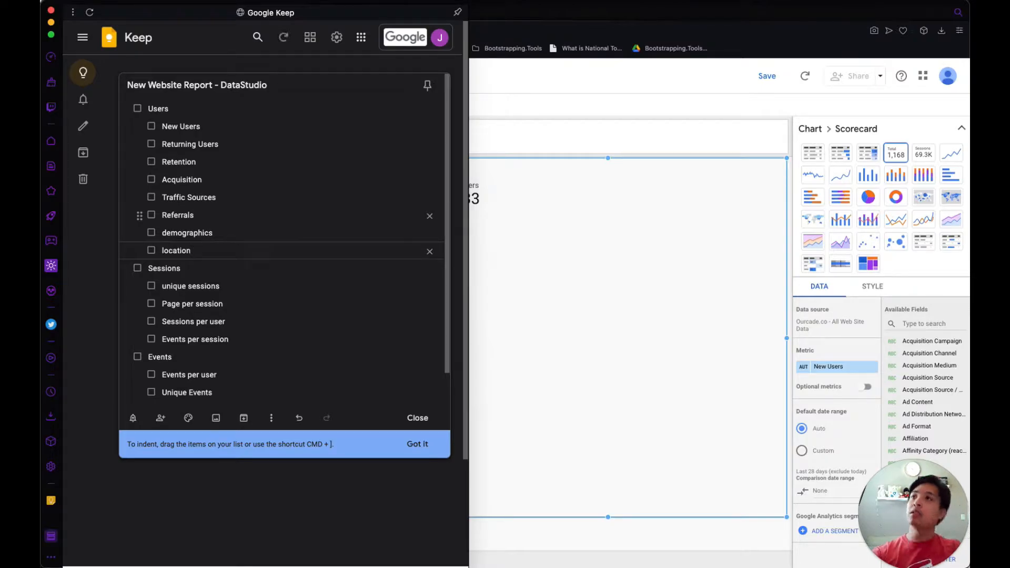
Step: Fill the empty top-level item at the end of the checklist with "Pages"
click(214, 388)
scroll(226, 396, down, 1)
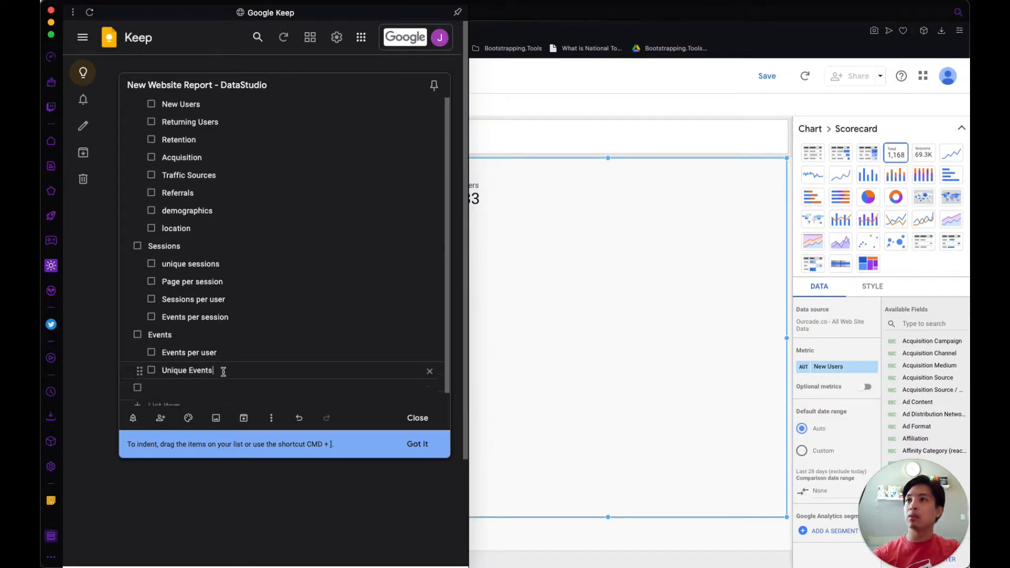
click(189, 388)
text(Pages)
Step: Add an indented sub-item "page path" under Pages
key(Return)
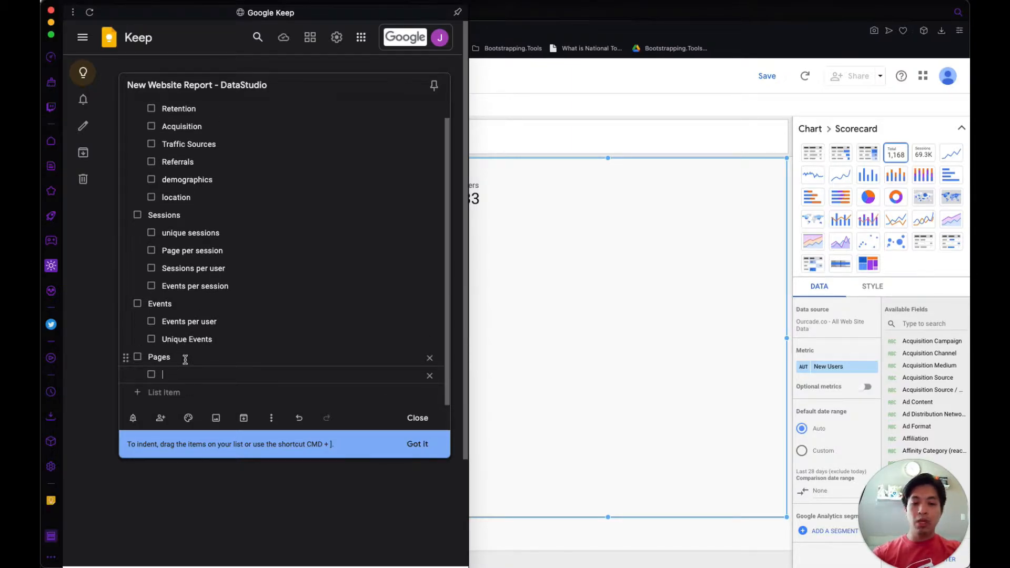
text(page type)
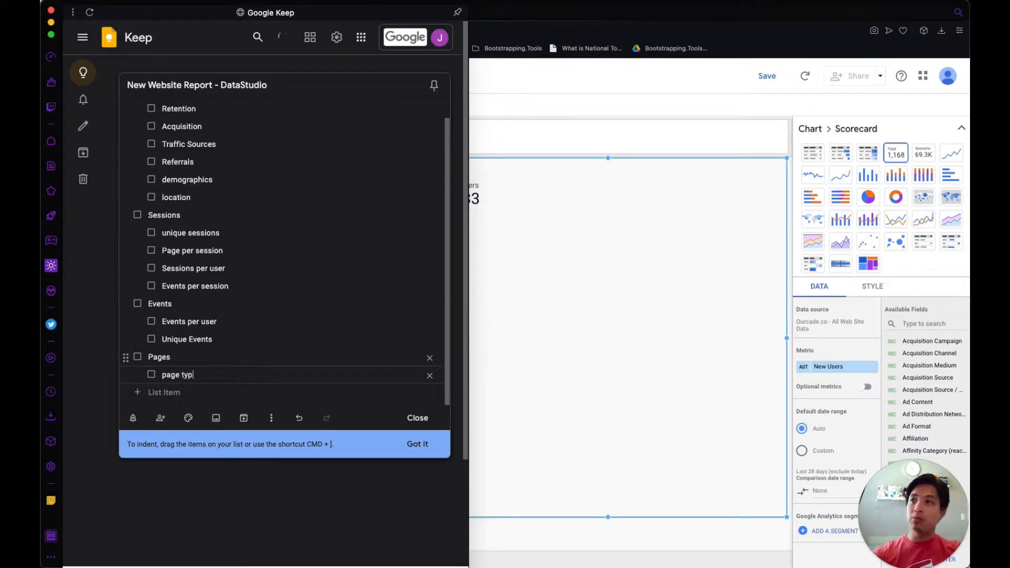
key(BackSpace)
key(BackSpace)
key(BackSpace)
key(BackSpace)
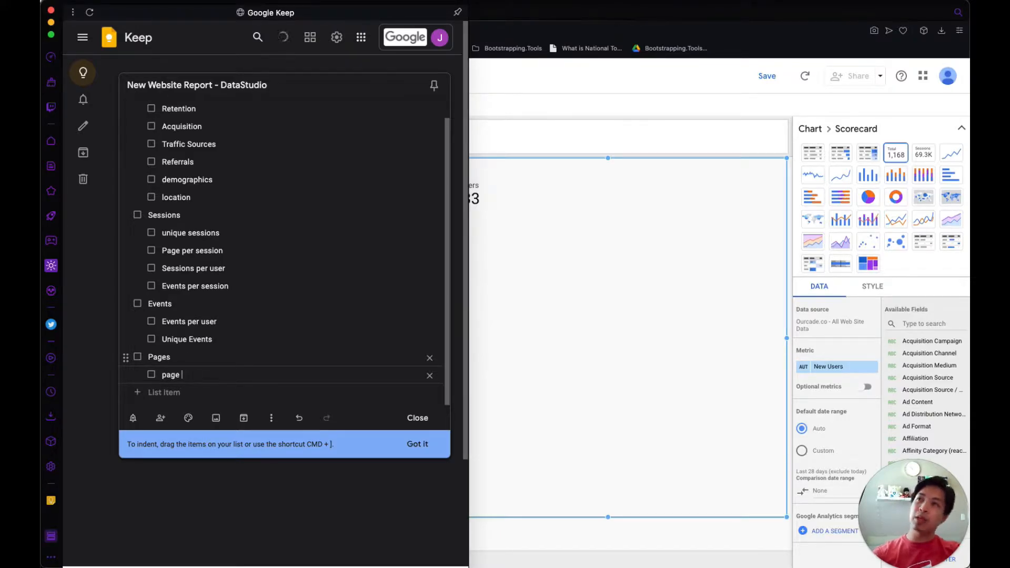
text(path)
key(Return)
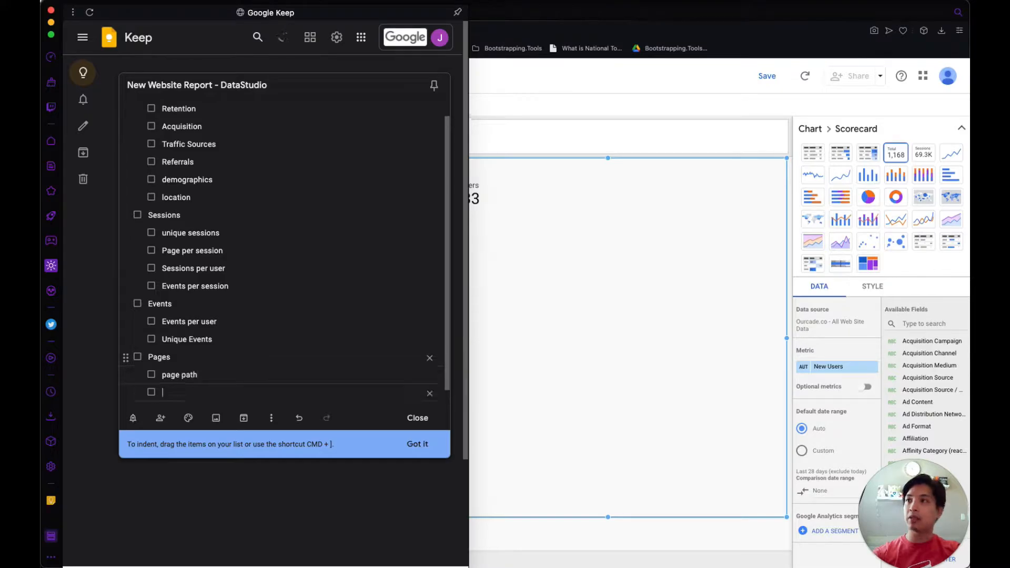
Step: Add "pageviews" and "page duration" to the sub-items under Pages
scroll(197, 325, down, 1)
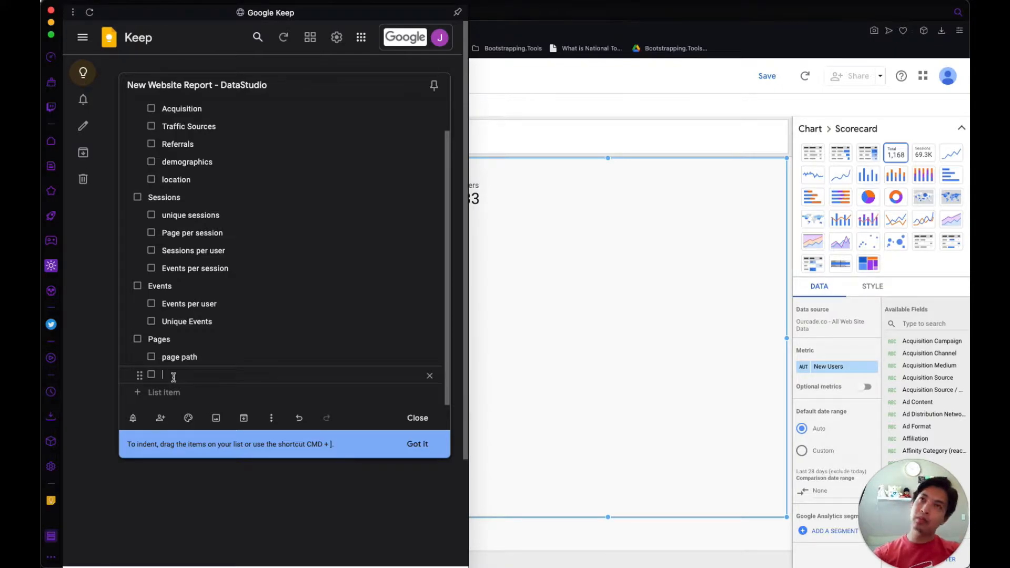
text(pageviews)
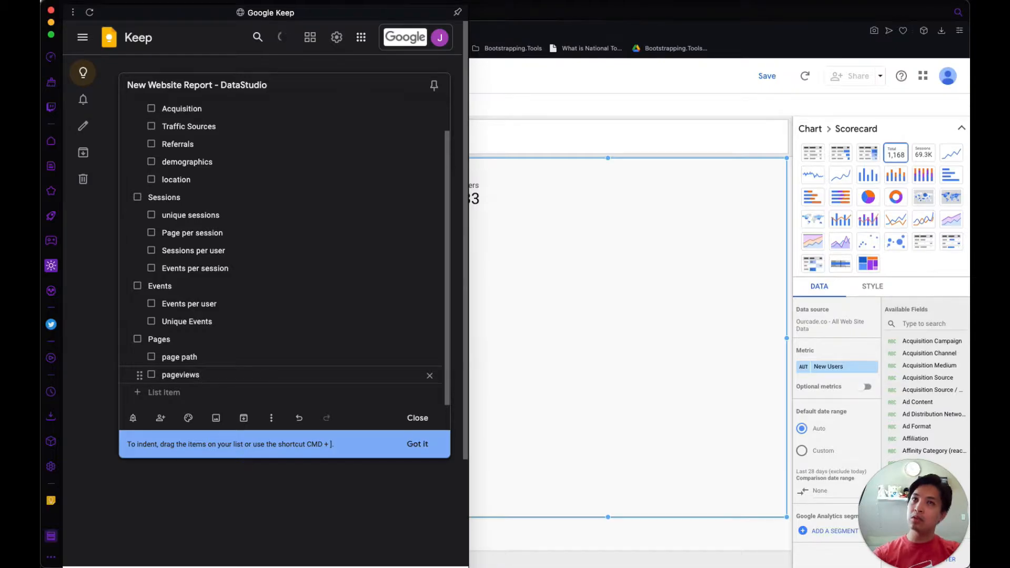
key(Return)
text(page)
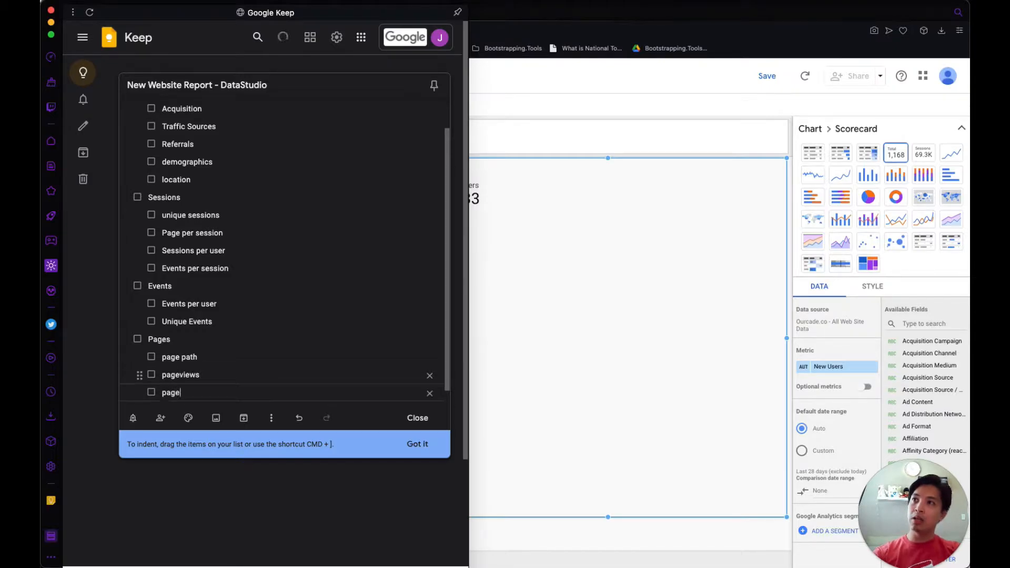
text( duration)
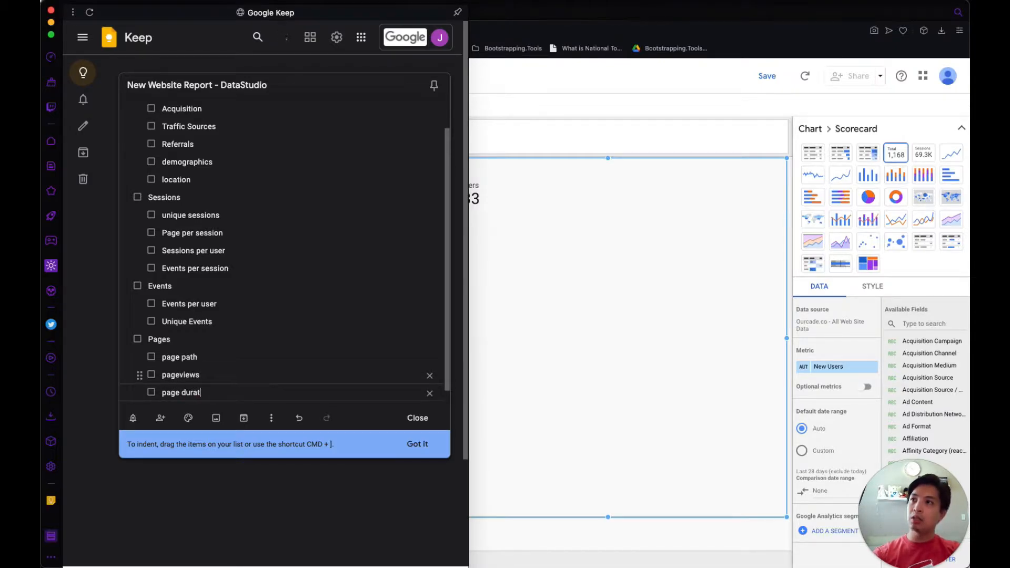
Step: Add "session duration" as a sub-item under Sessions, below "Events per session"
click(241, 263)
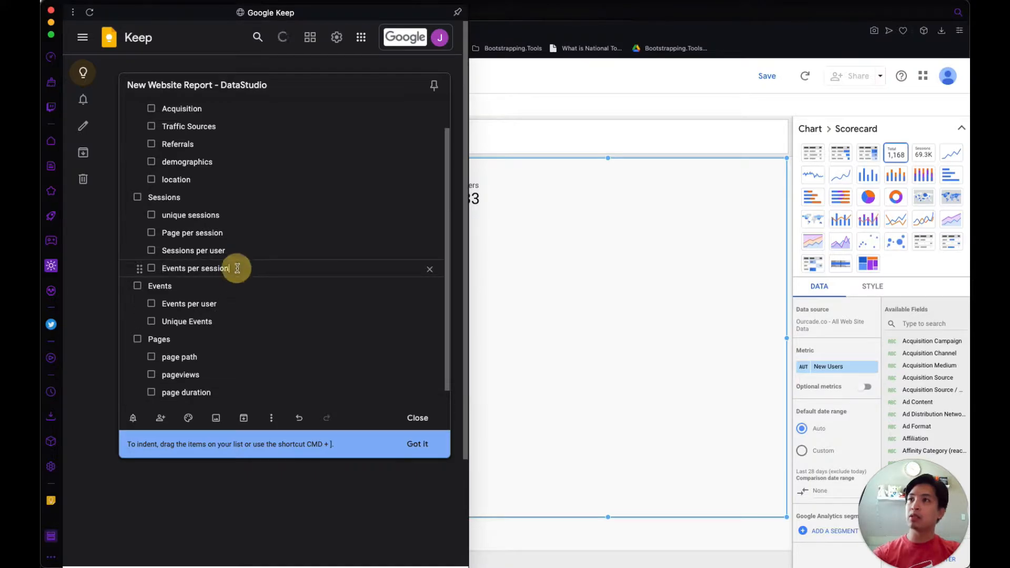
key(Return)
text(session duration)
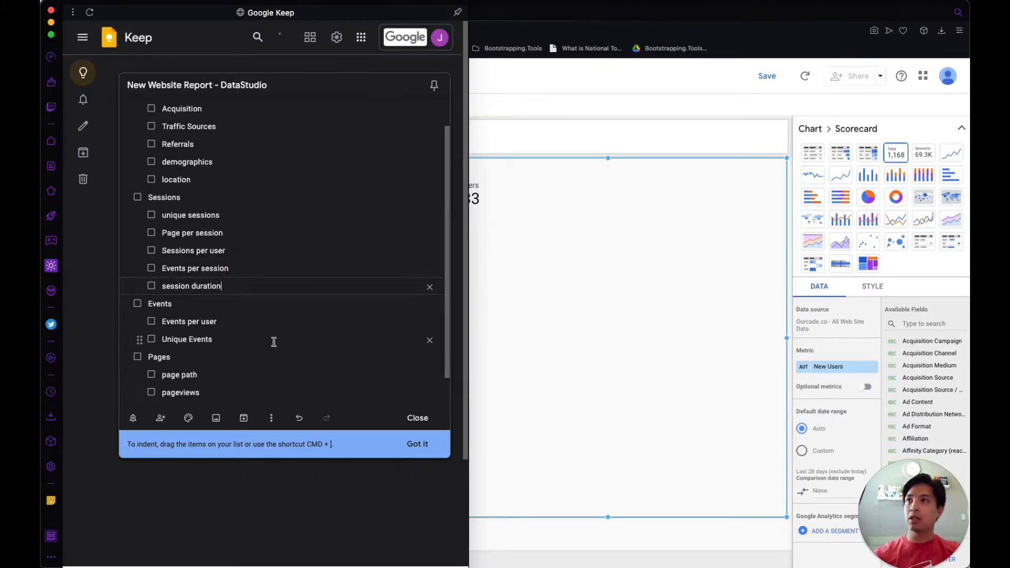
scroll(274, 342, down, 2)
click(213, 375)
click(223, 376)
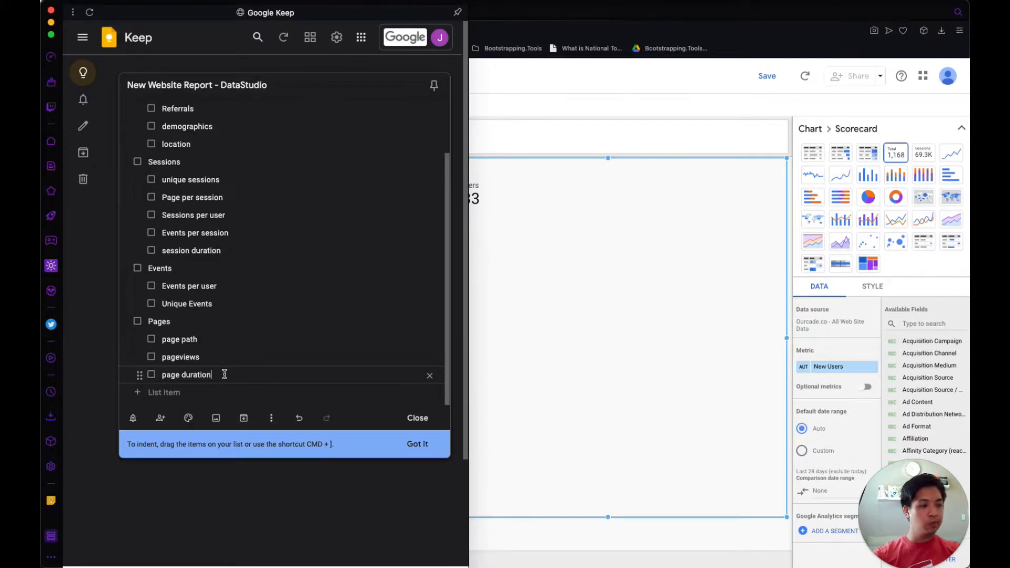
scroll(222, 277, up, 4)
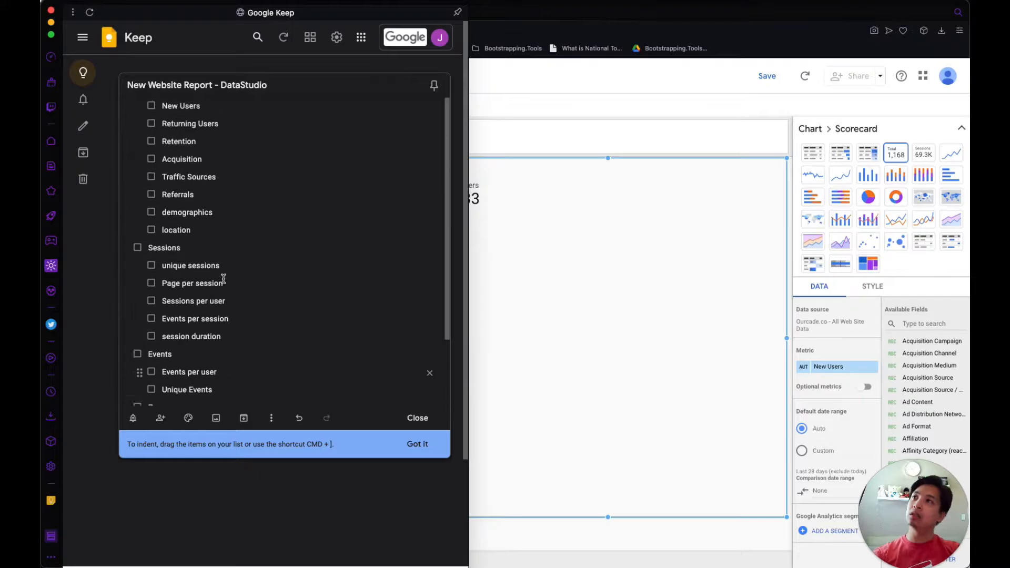
Step: Review the report checklist, close the note and switch back to the Data Studio explorer
scroll(182, 138, down, 4)
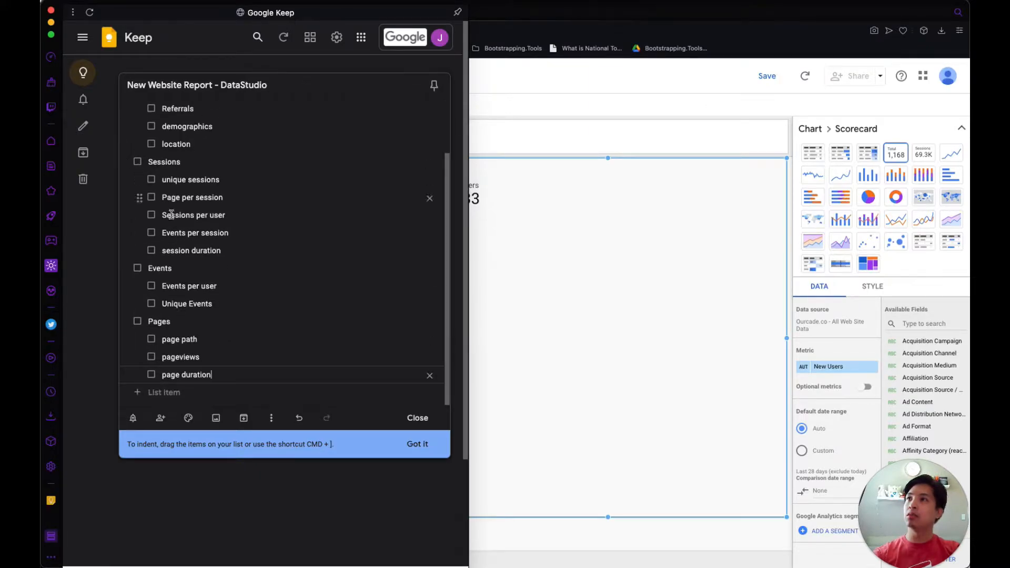
scroll(193, 274, up, 4)
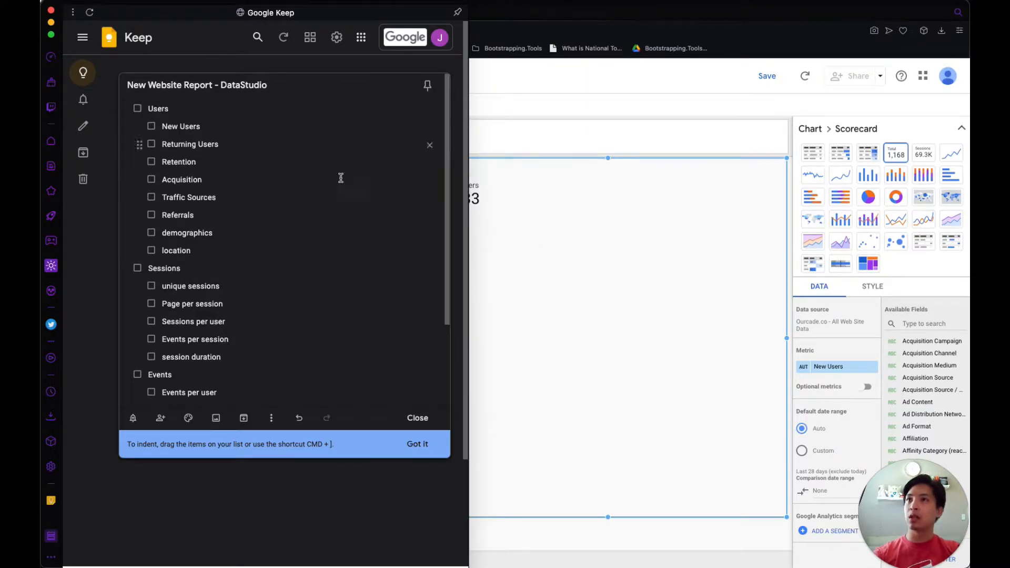
click(418, 418)
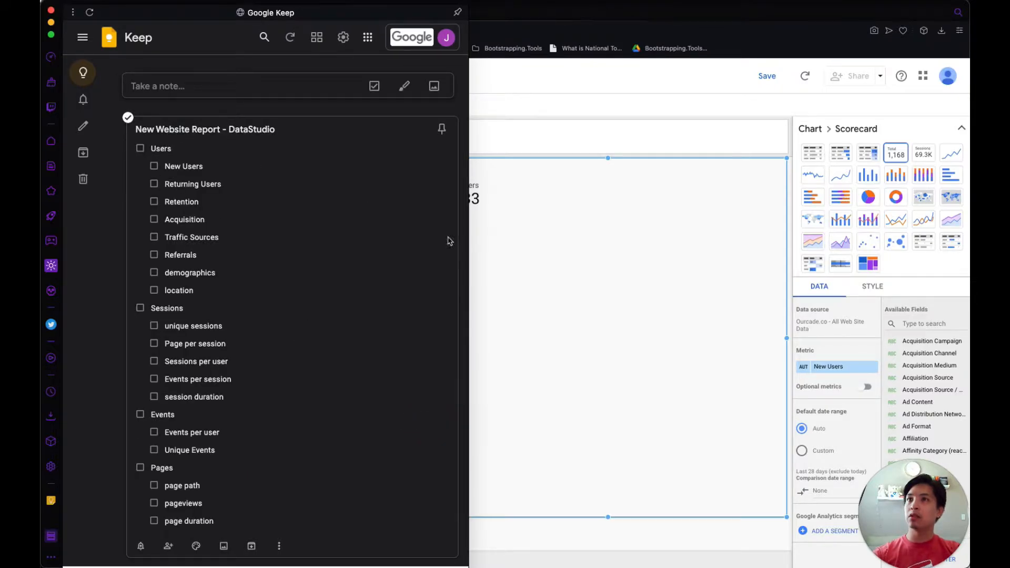
click(500, 143)
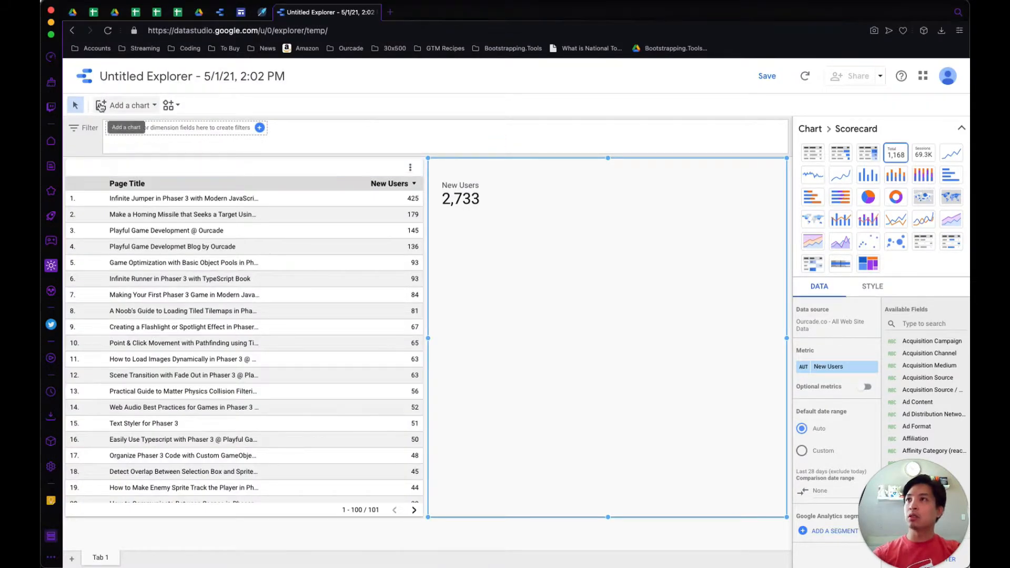
Step: Add a scorecard beneath the page title table
click(126, 106)
click(111, 172)
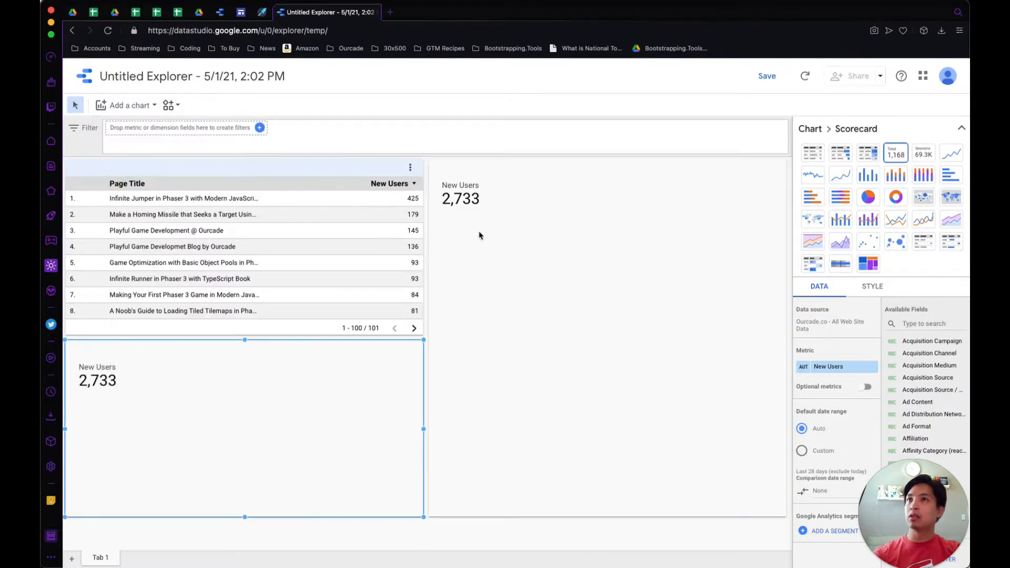
click(293, 448)
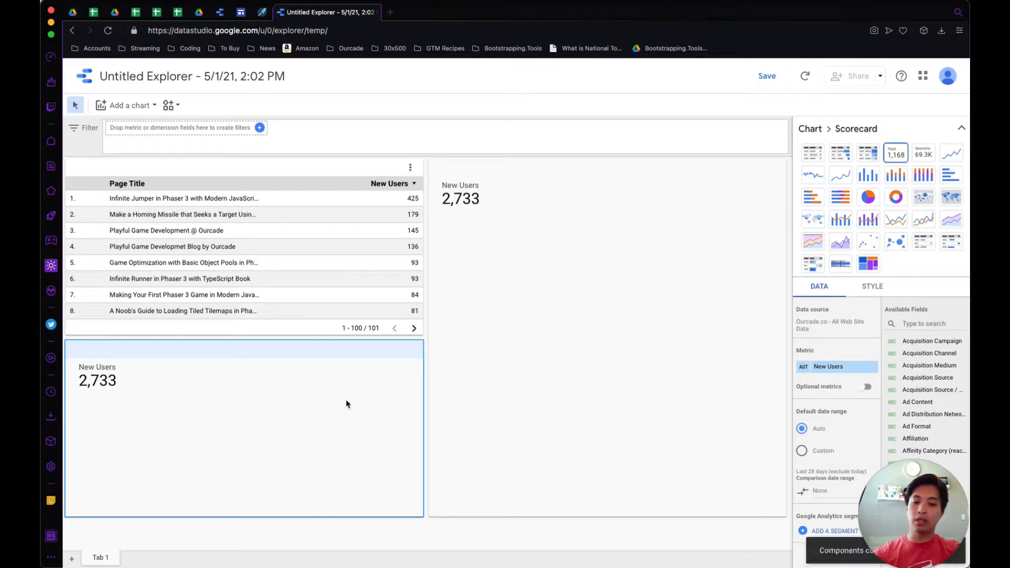
click(406, 360)
click(396, 357)
Step: Add three more scorecards: Pageviews in the lower row, Users beside the table and Sessions at the end of the upper row
click(128, 105)
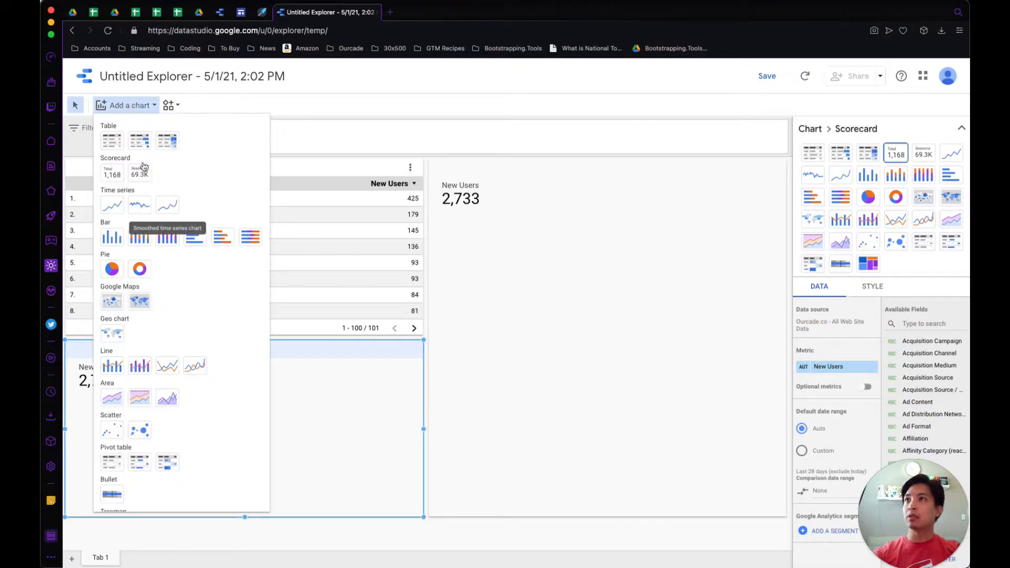
click(112, 171)
click(125, 105)
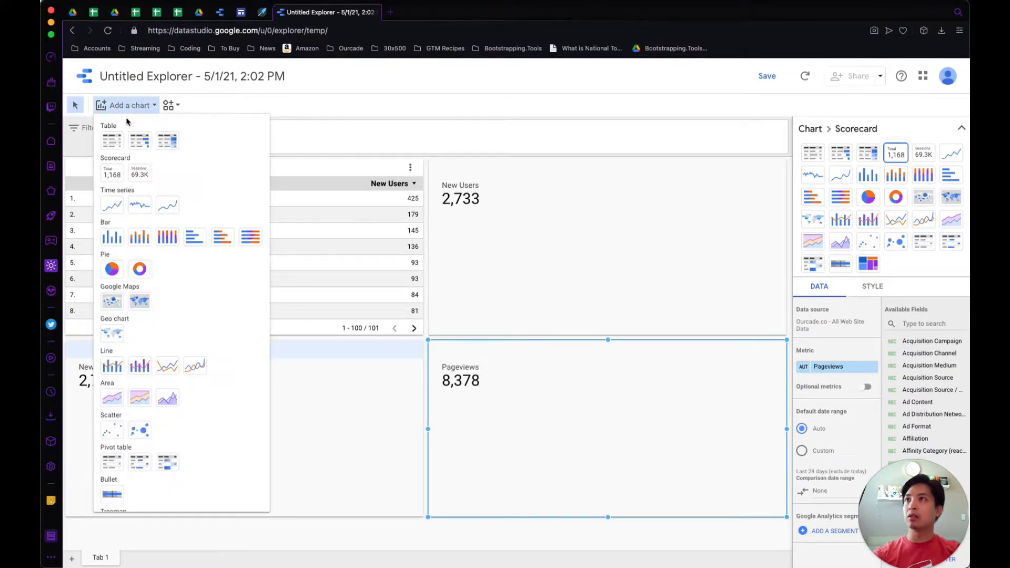
click(113, 172)
click(291, 259)
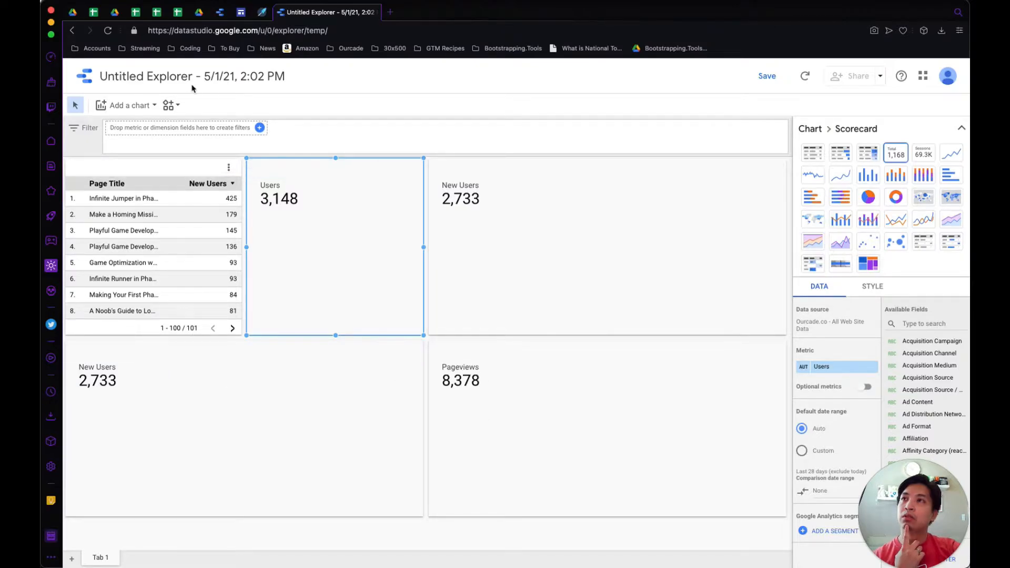
click(117, 106)
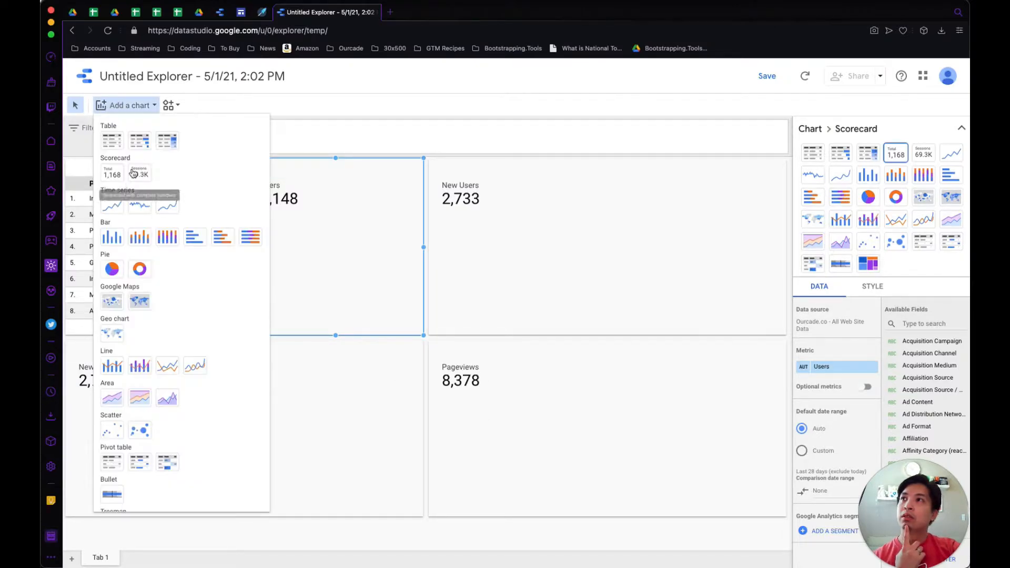
click(108, 172)
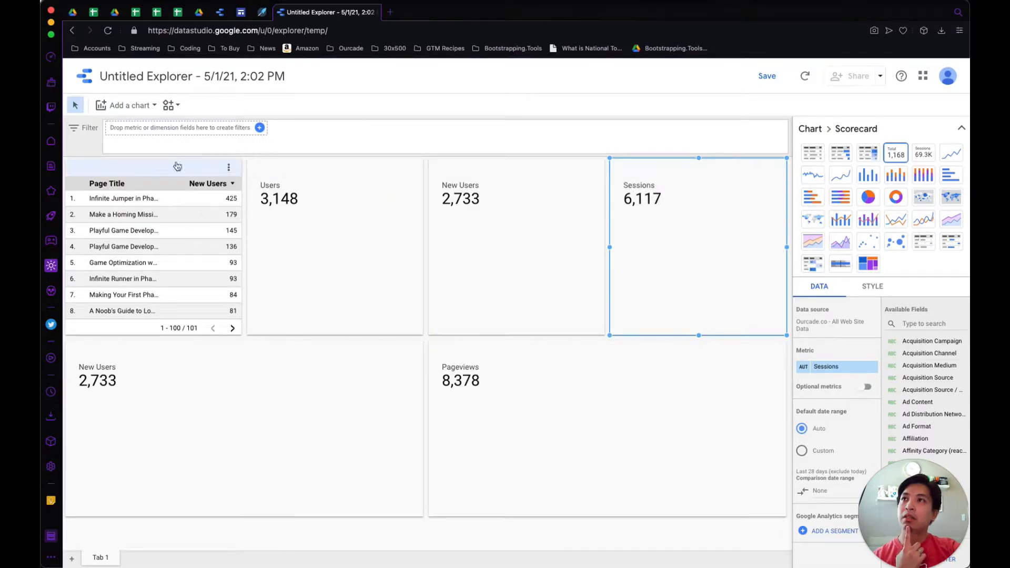
Step: Add a sparkline chart between the lower New Users scorecard and the Pageviews scorecard
click(131, 107)
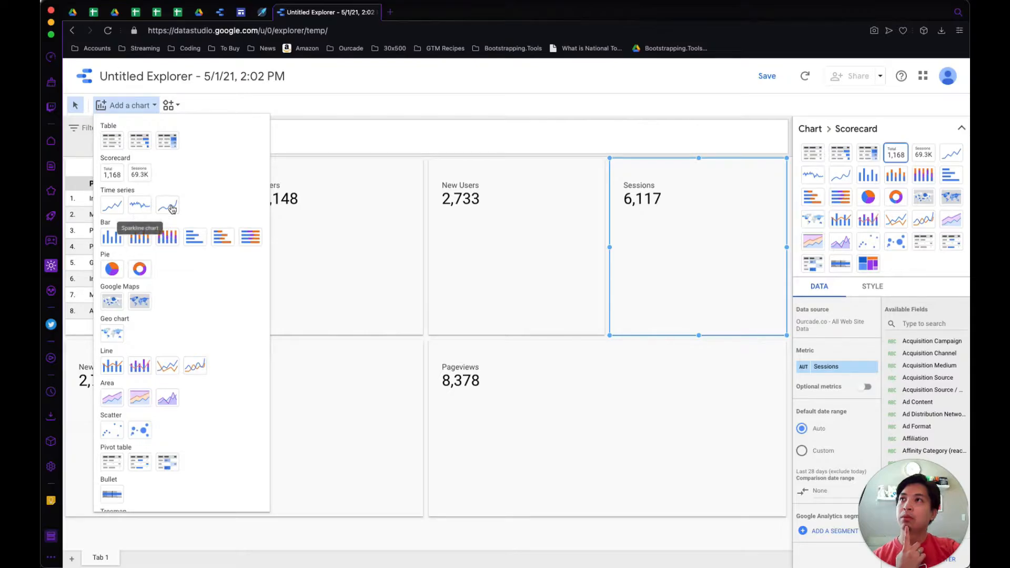
click(140, 205)
click(247, 341)
click(410, 349)
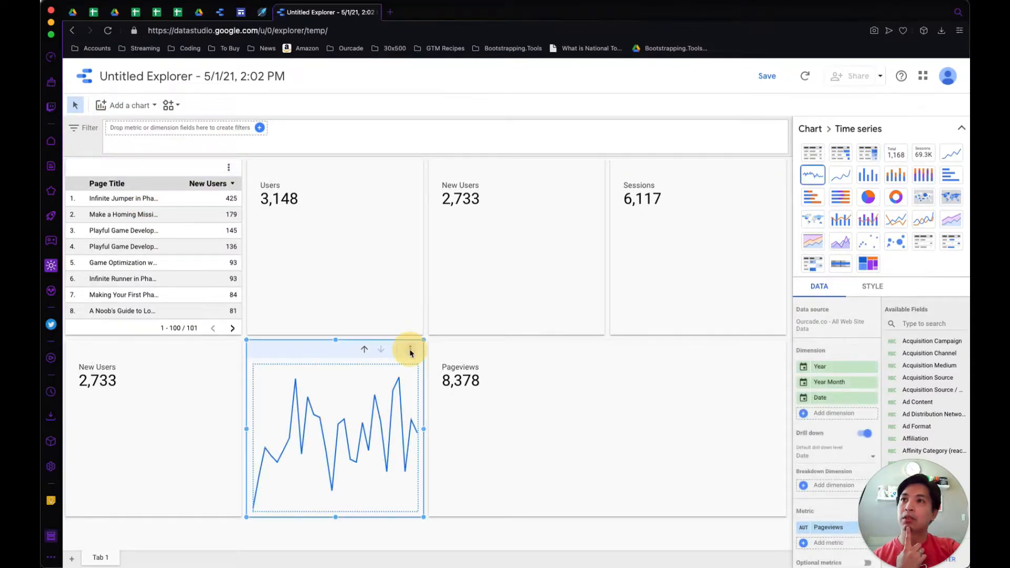
Step: Change the sparkline to a standard time series chart with axes
click(309, 358)
click(307, 359)
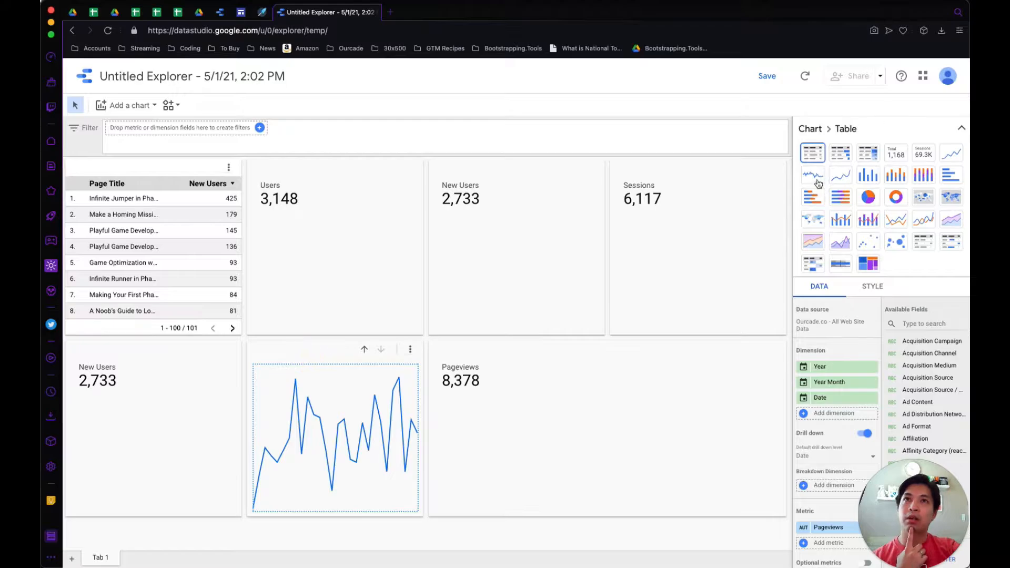
click(334, 354)
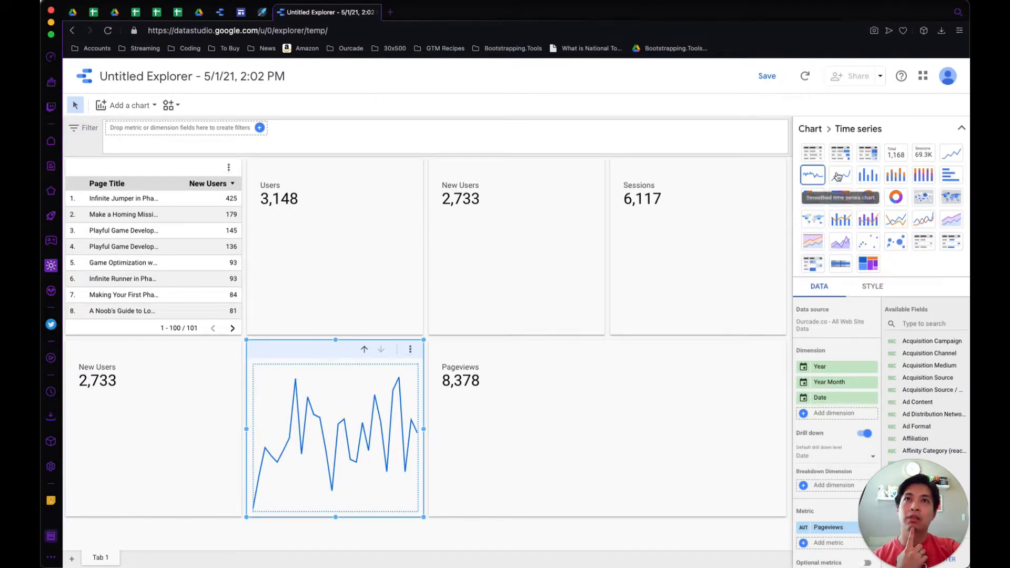
click(958, 161)
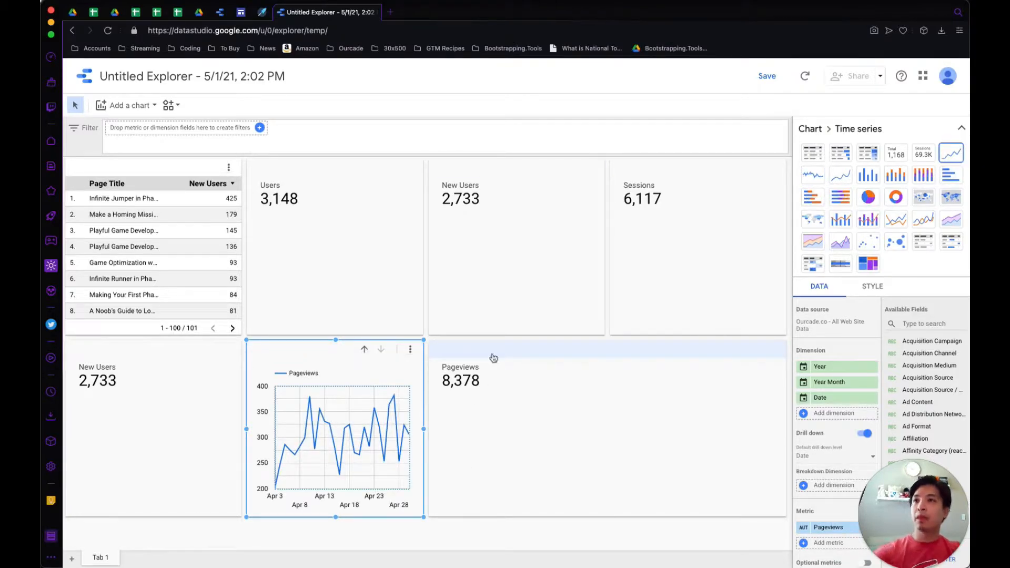
Step: Shrink the Users scorecard to about half its width and height, keeping its upper corner beside the table
click(520, 396)
click(422, 265)
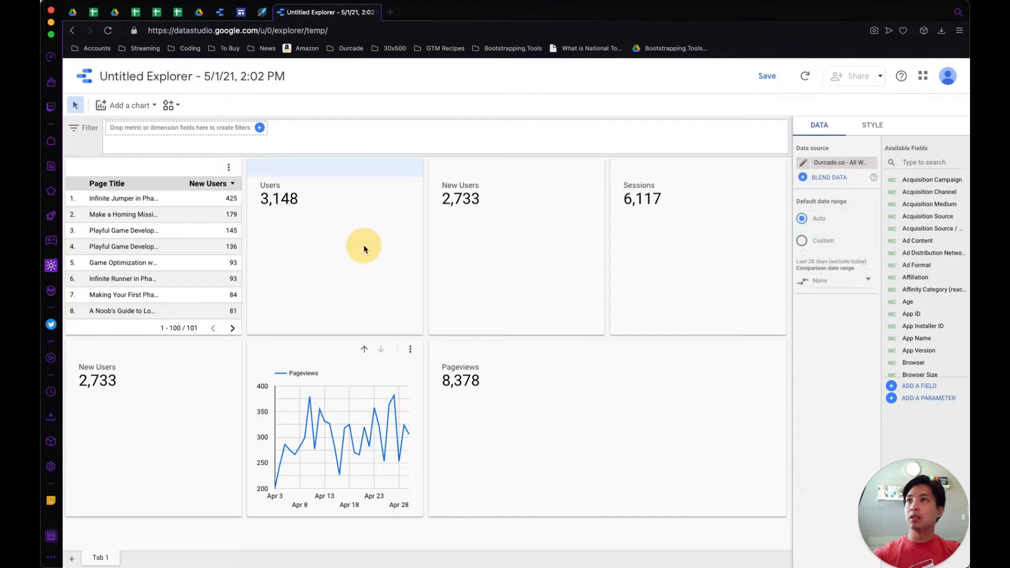
click(547, 374)
click(514, 355)
click(372, 235)
click(332, 165)
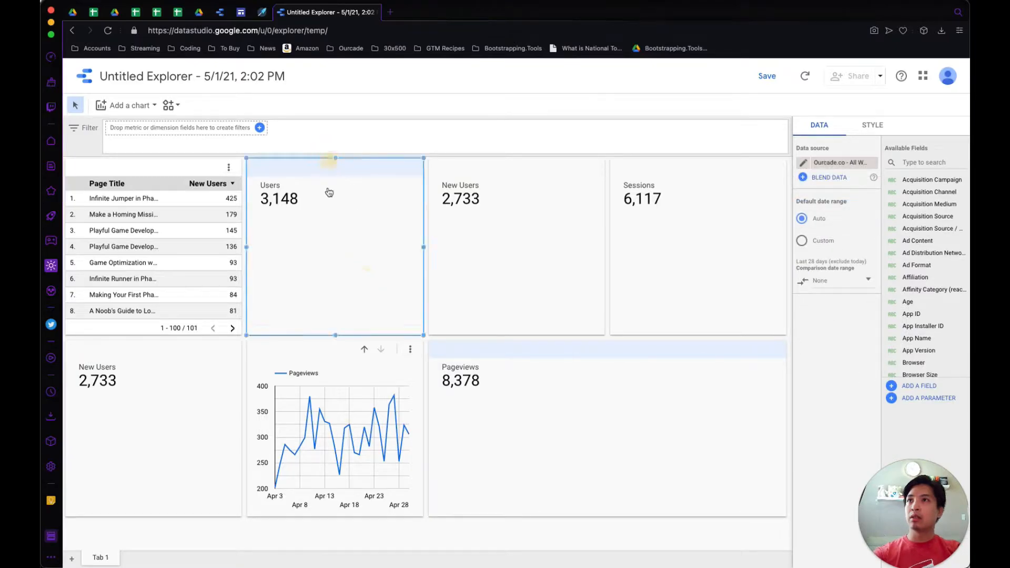
drag(423, 335, 337, 240)
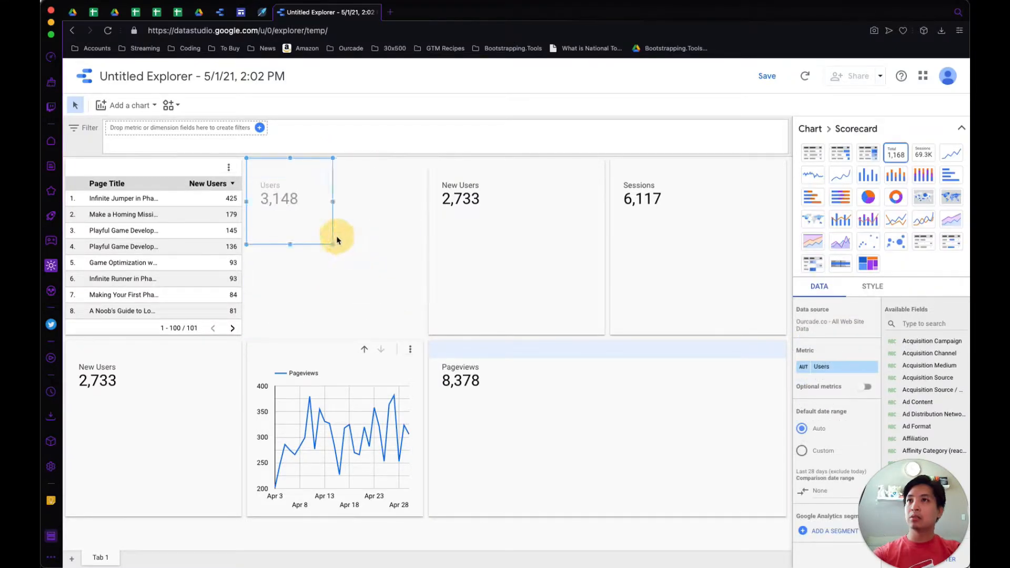
click(505, 277)
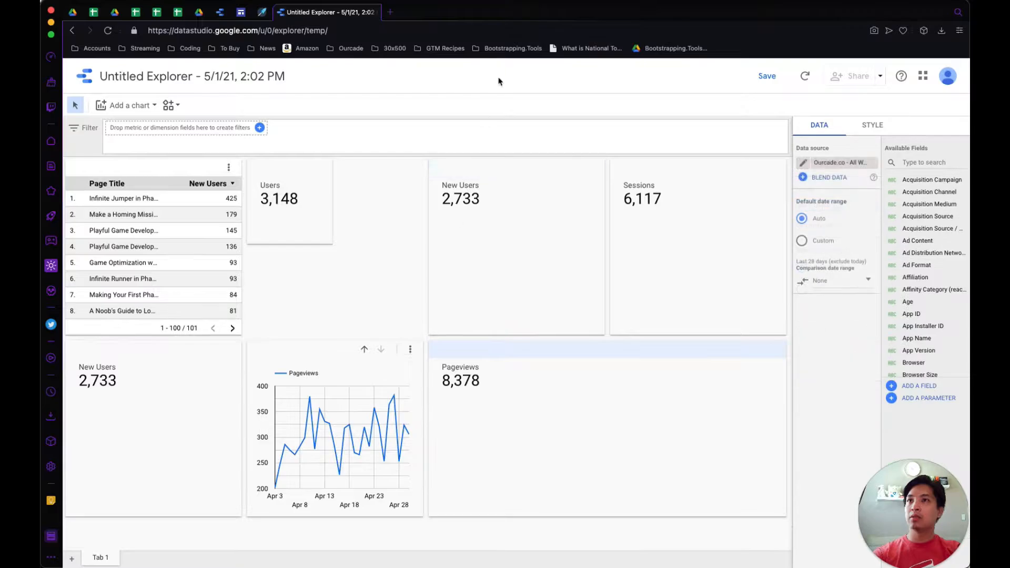
Step: Shrink the upper New Users scorecard to the Users scorecard's size and move it directly beside that scorecard
click(490, 175)
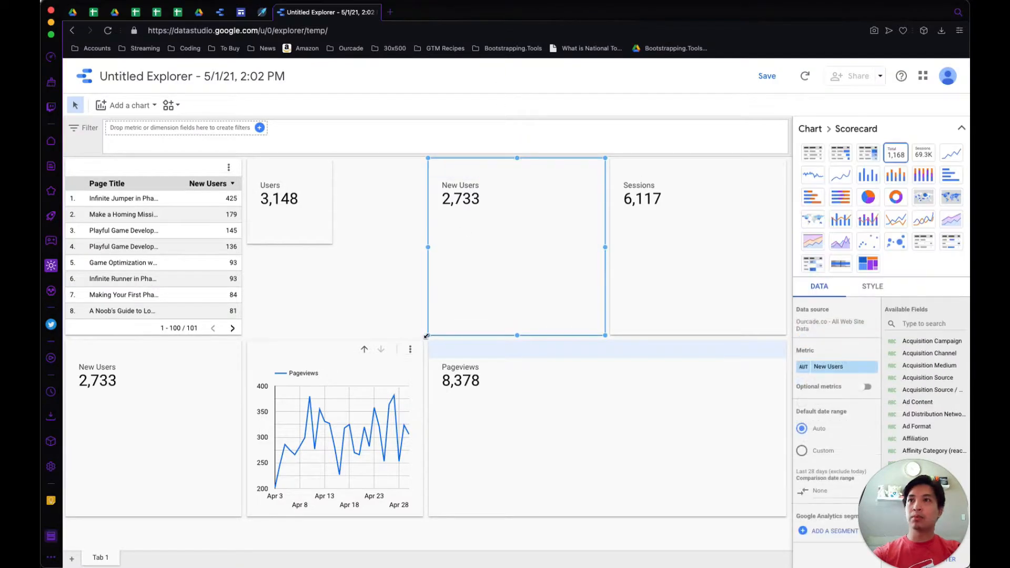
drag(429, 335, 465, 243)
drag(539, 172, 406, 186)
drag(470, 202, 424, 203)
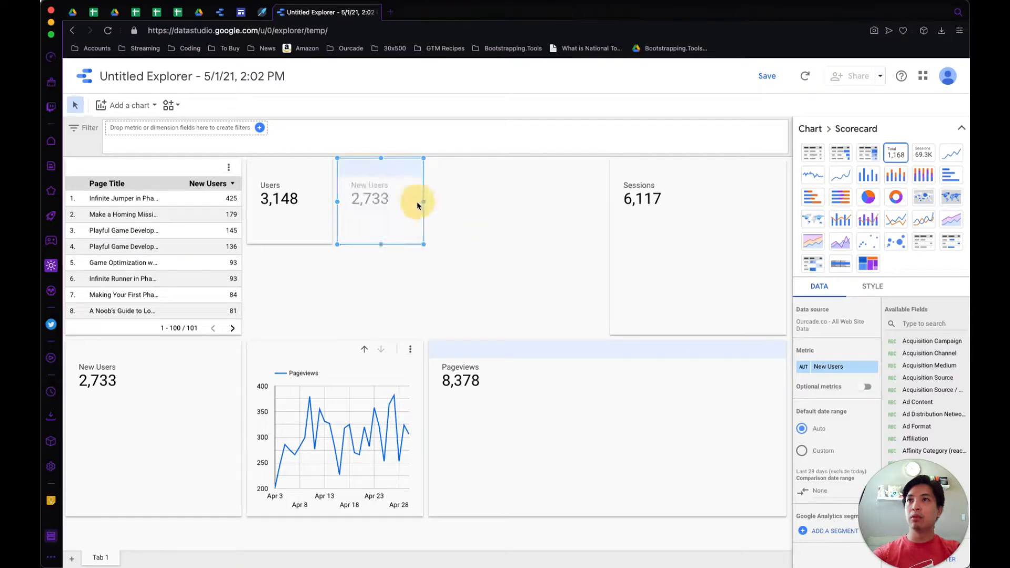
drag(446, 270, 424, 245)
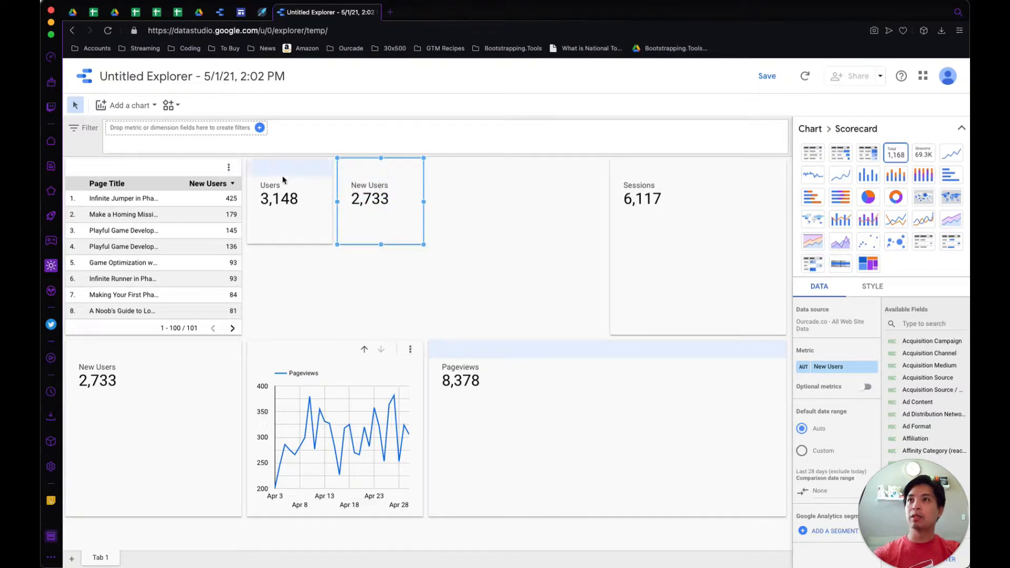
Step: Reduce the Users scorecard's height to about half, keeping its width
click(289, 250)
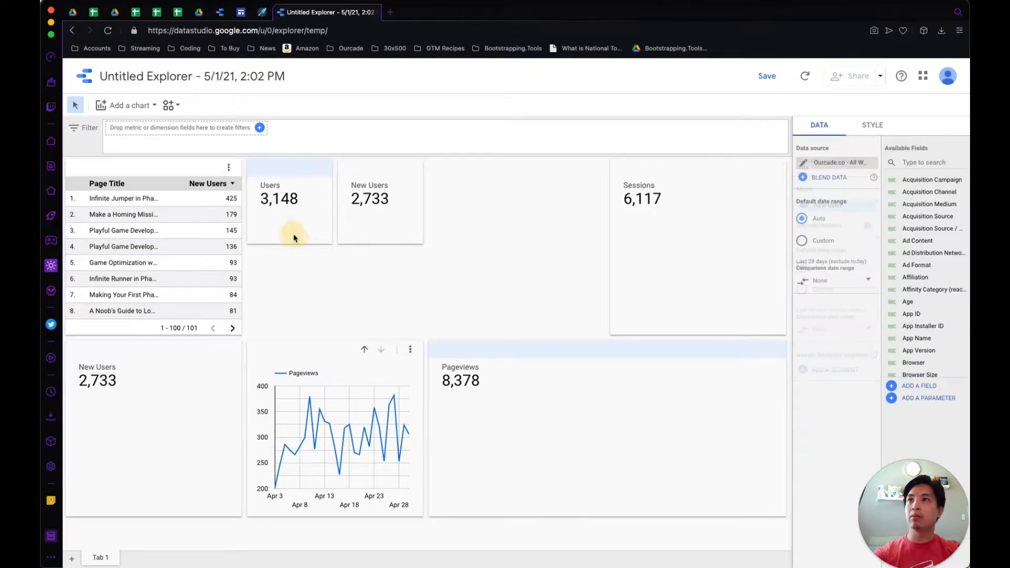
click(287, 244)
drag(289, 245, 290, 220)
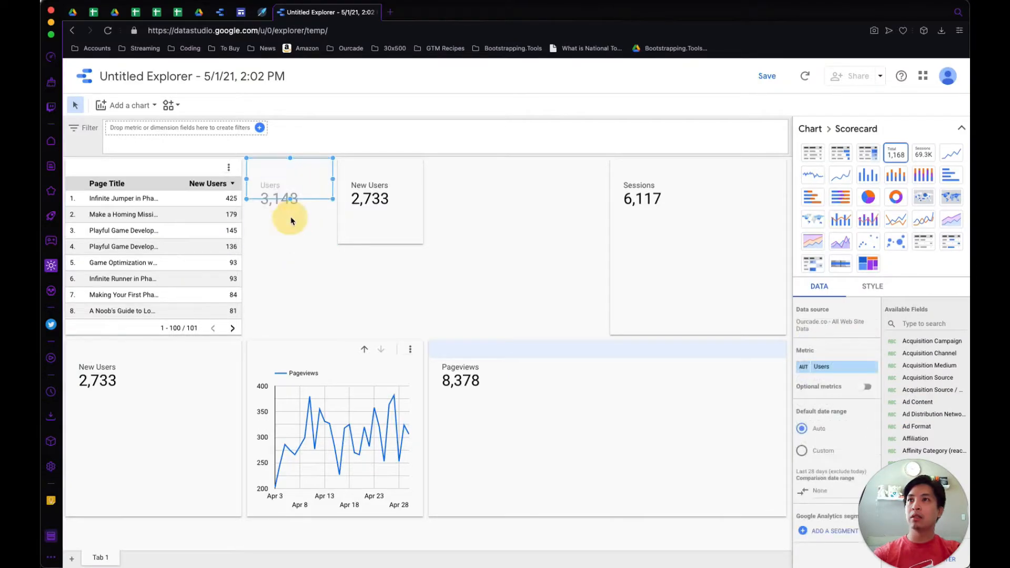
click(317, 256)
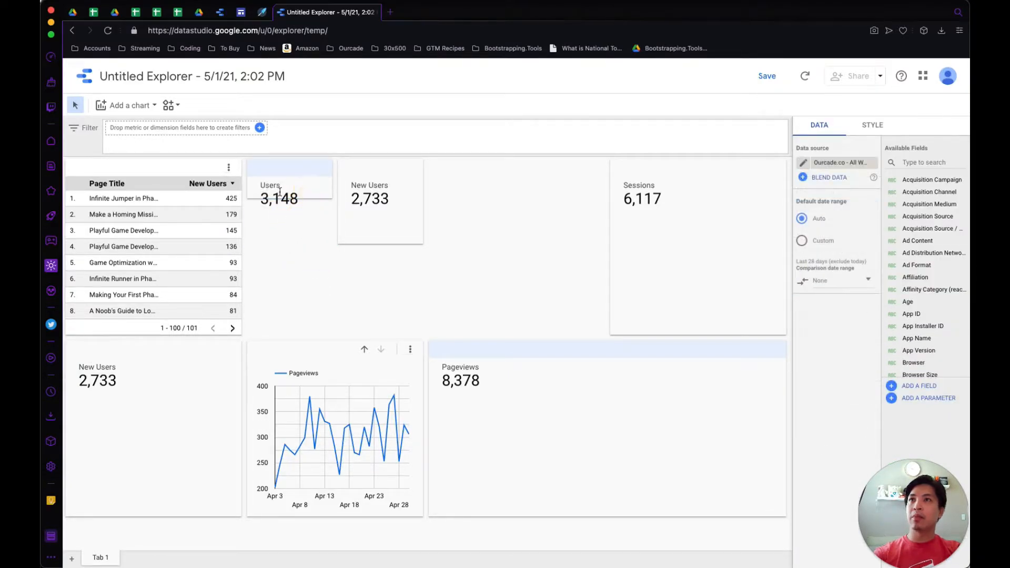
Step: Set the Users scorecard's top padding to 0px in its style settings
click(873, 134)
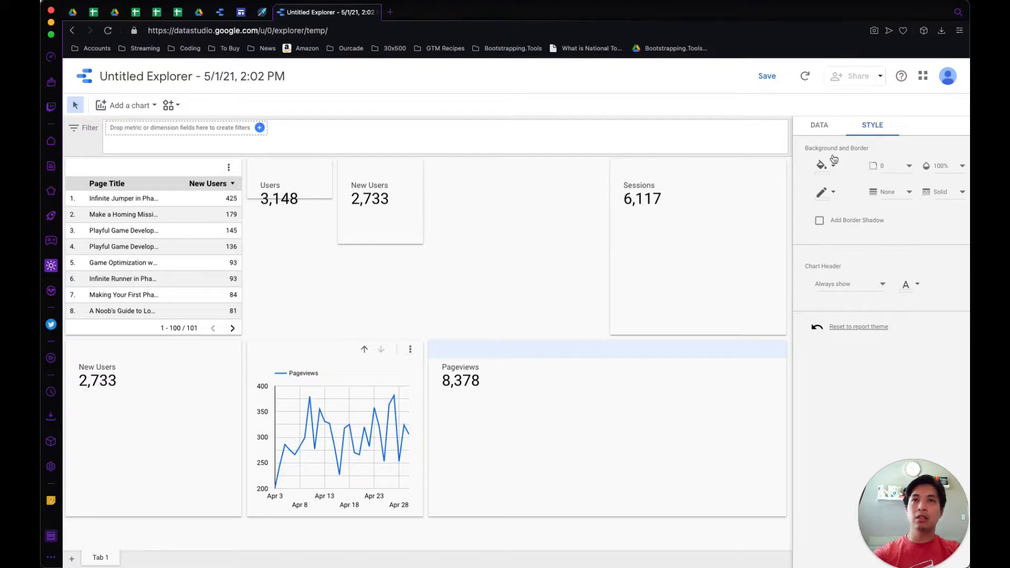
click(281, 168)
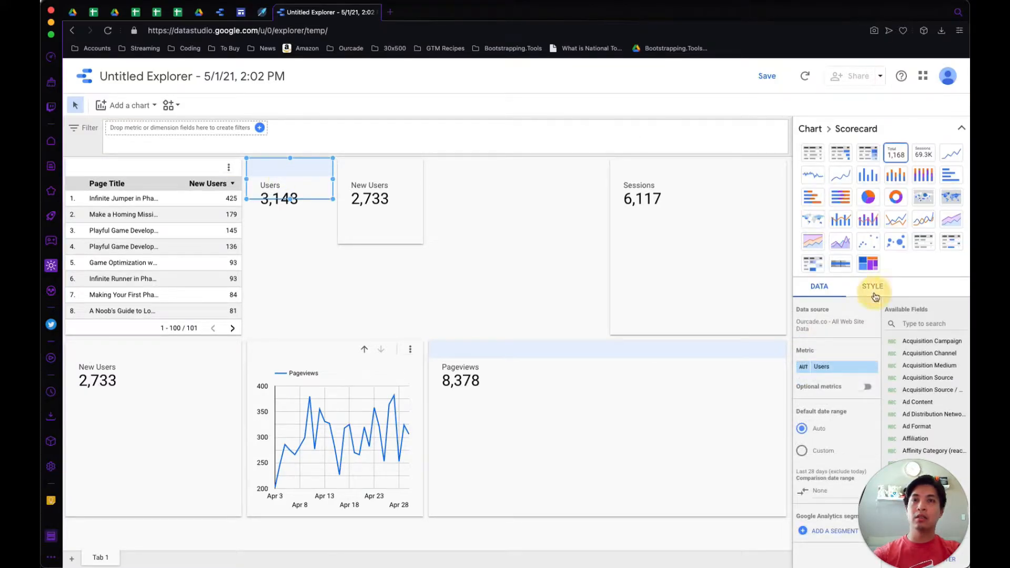
click(962, 130)
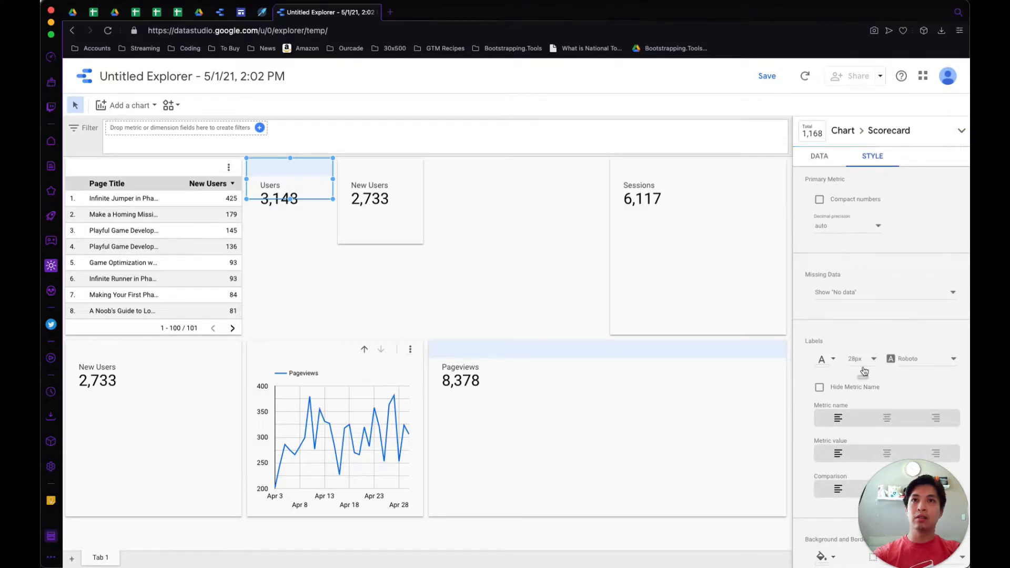
scroll(866, 366, down, 8)
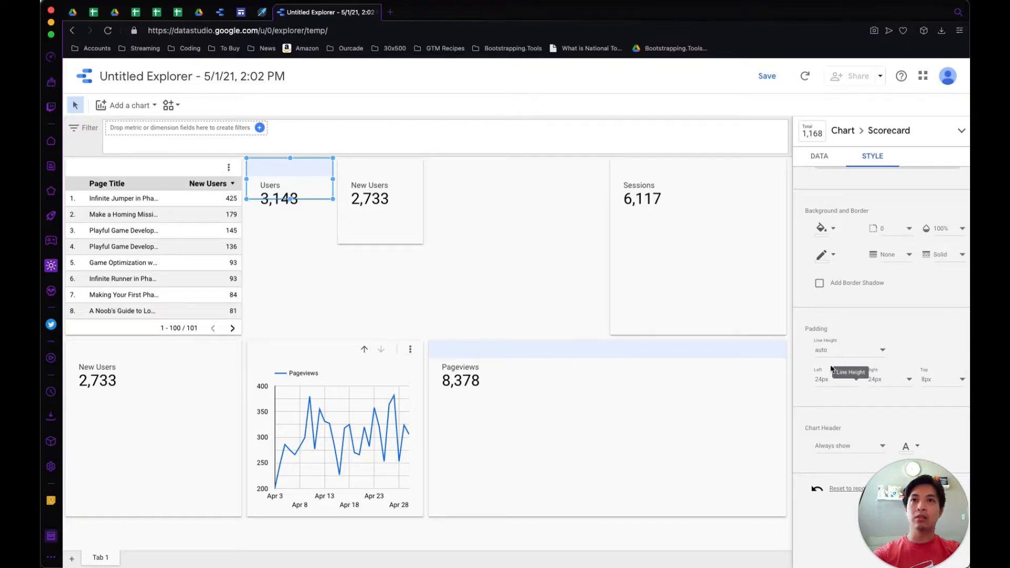
click(841, 382)
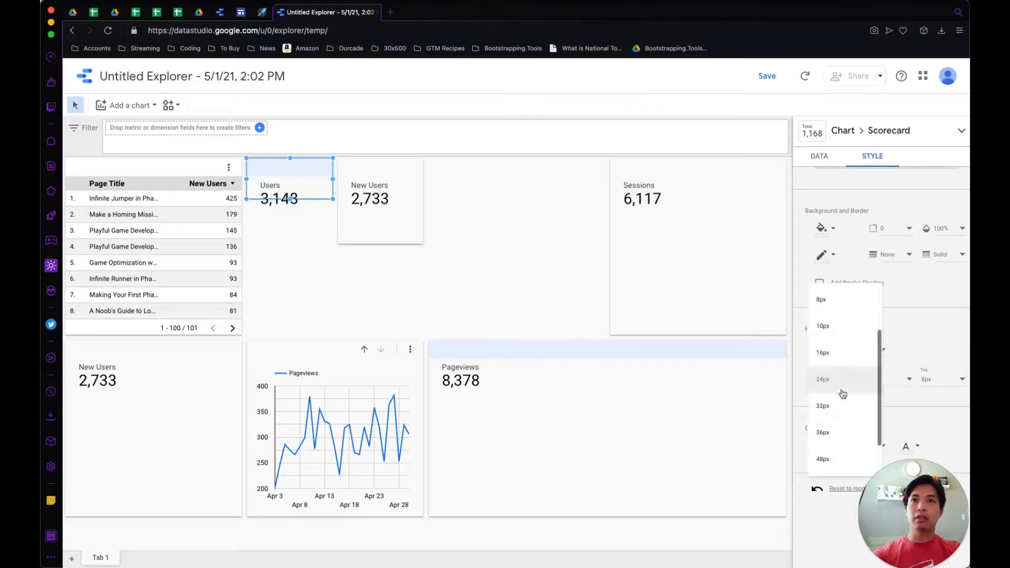
click(932, 388)
click(942, 383)
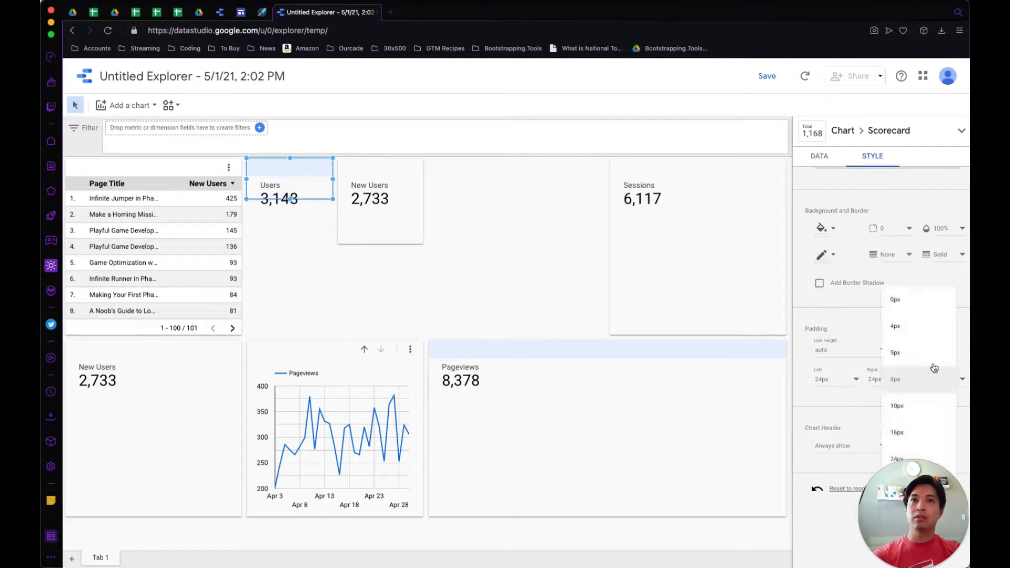
click(900, 303)
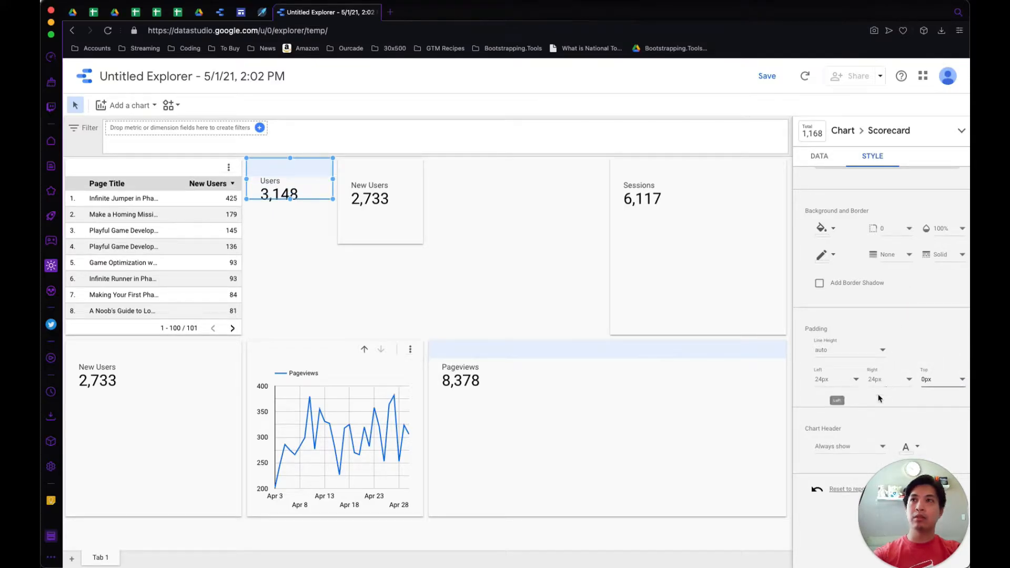
click(419, 284)
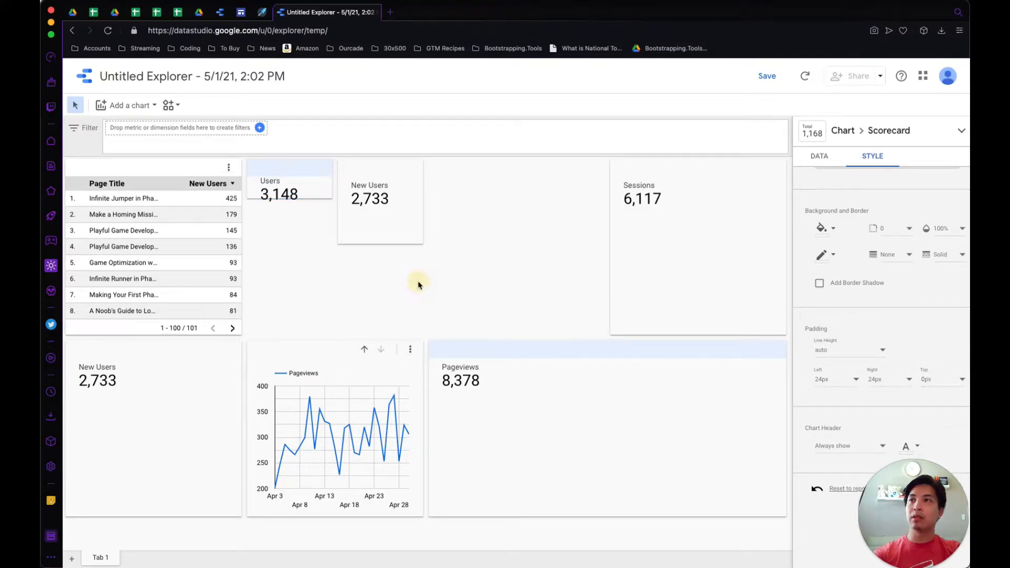
click(316, 192)
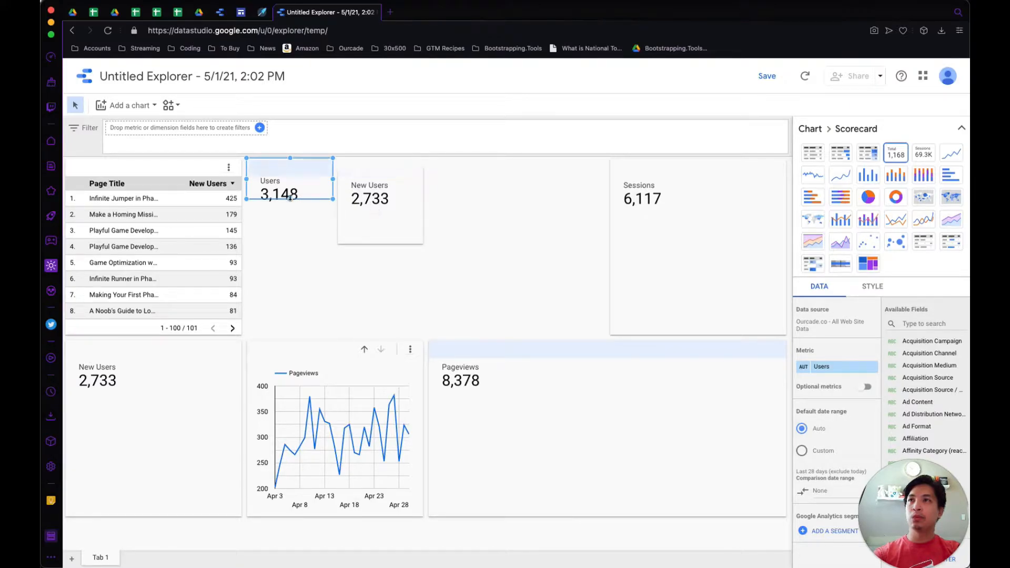
Step: Restore the Users scorecard's height to match the neighbouring New Users scorecard, and increase its top padding so their text lines up
drag(290, 201, 289, 239)
click(386, 286)
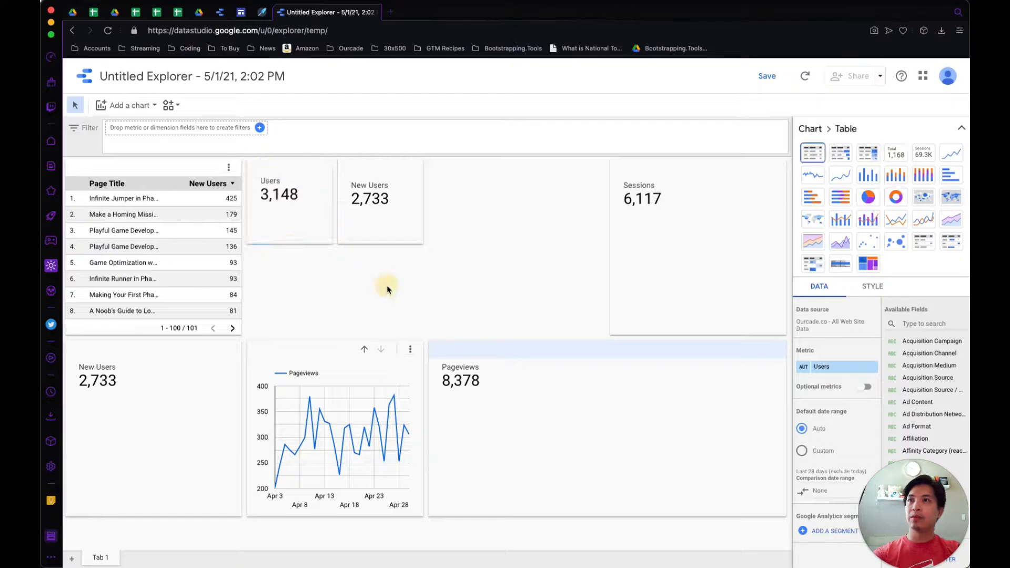
click(305, 200)
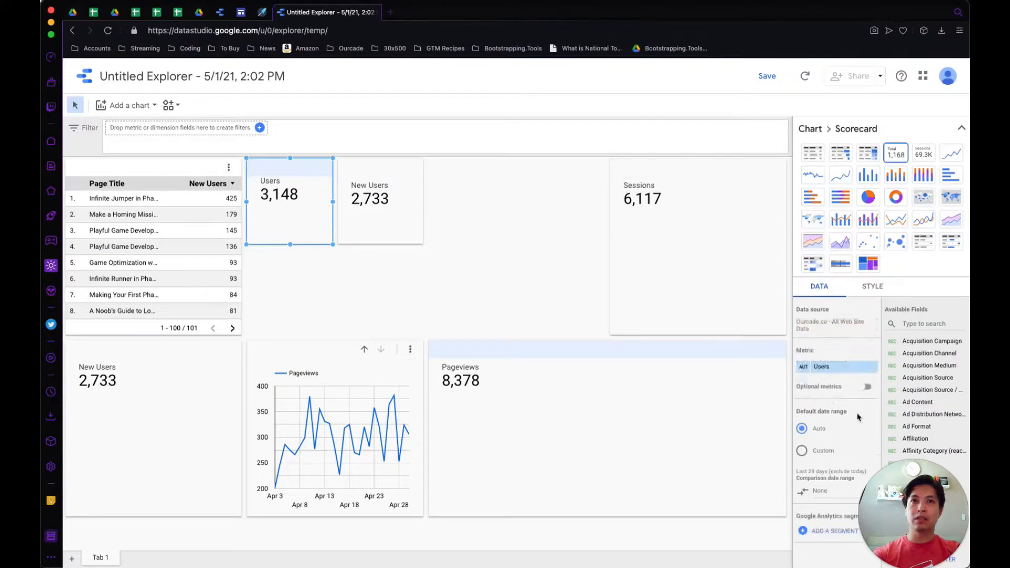
click(872, 286)
click(961, 128)
scroll(878, 406, down, 5)
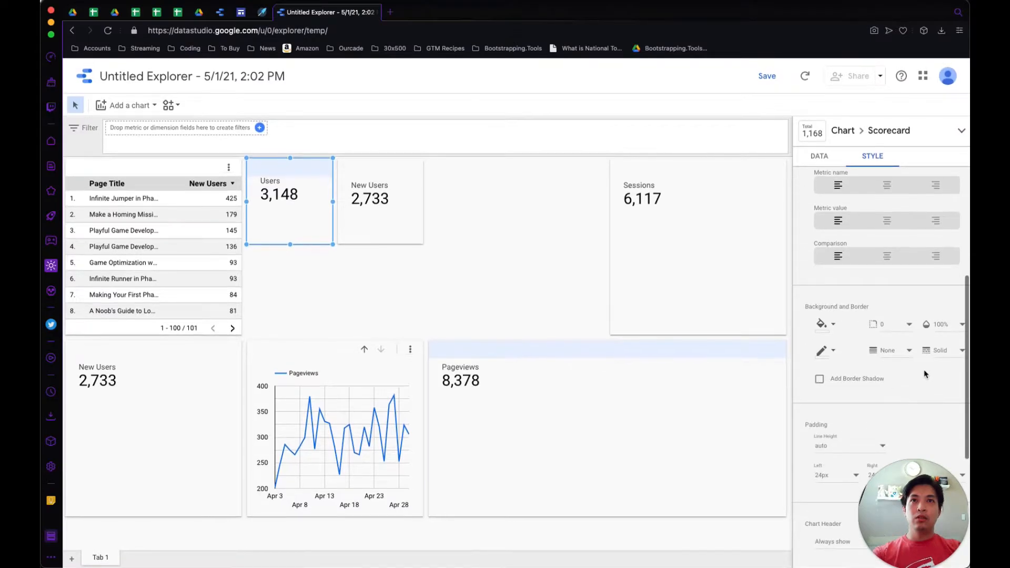
scroll(894, 431, down, 3)
click(937, 411)
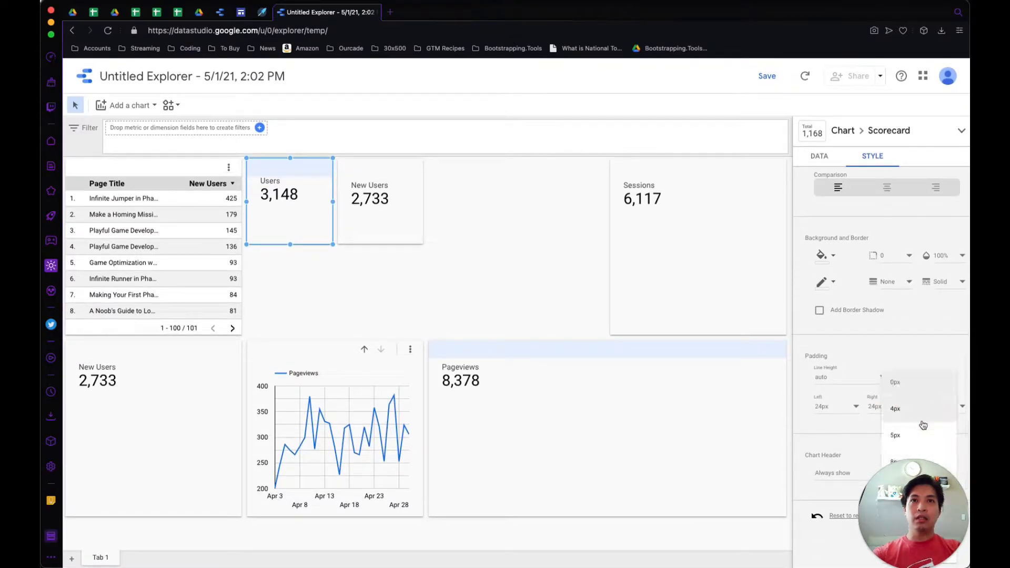
click(895, 456)
click(445, 316)
Step: Move the Sessions scorecard and the lower New Users scorecard into the top scorecard row, shrinking both to the other scorecards' size
click(680, 177)
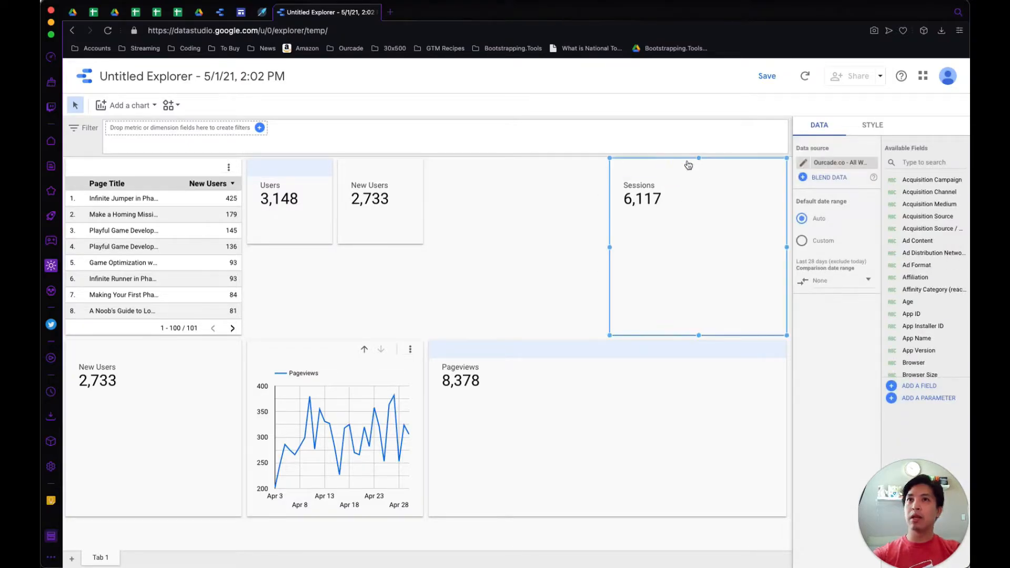
drag(679, 177, 481, 178)
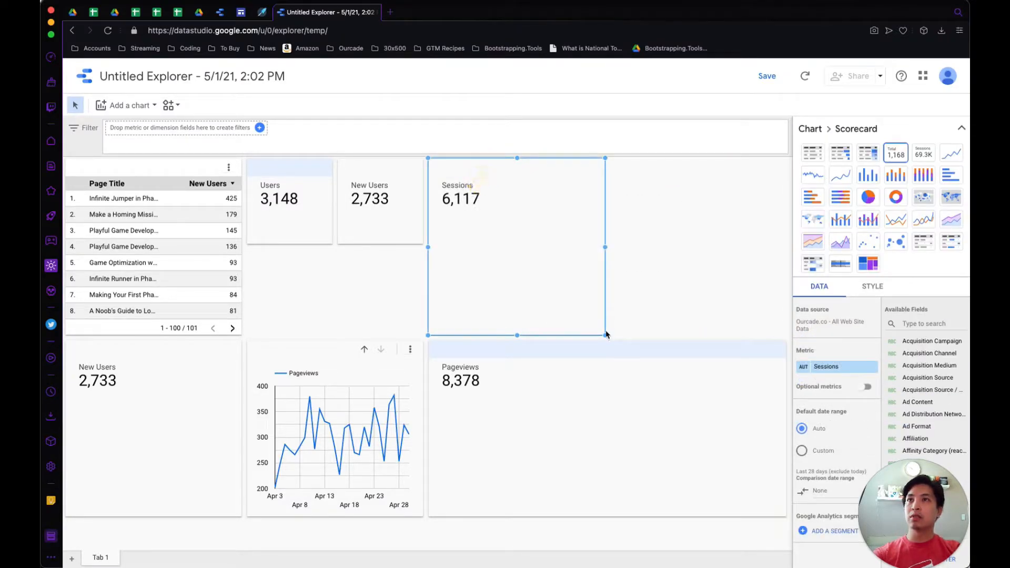
drag(605, 336, 514, 244)
drag(174, 355, 626, 177)
drag(697, 337, 591, 243)
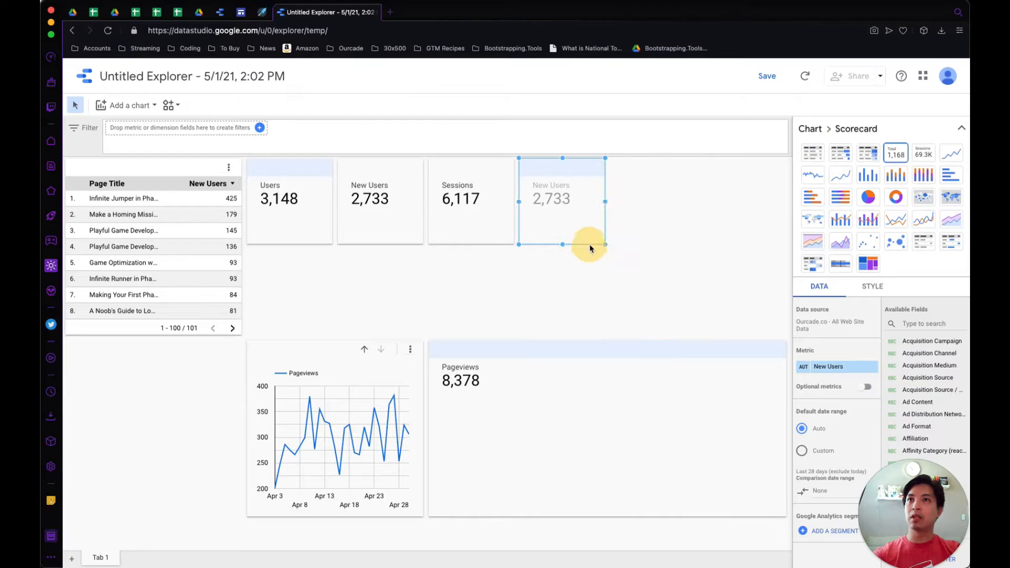
Step: Shrink the Pageviews scorecard to the other scorecards' size and place it at the end of the scorecard row
click(488, 350)
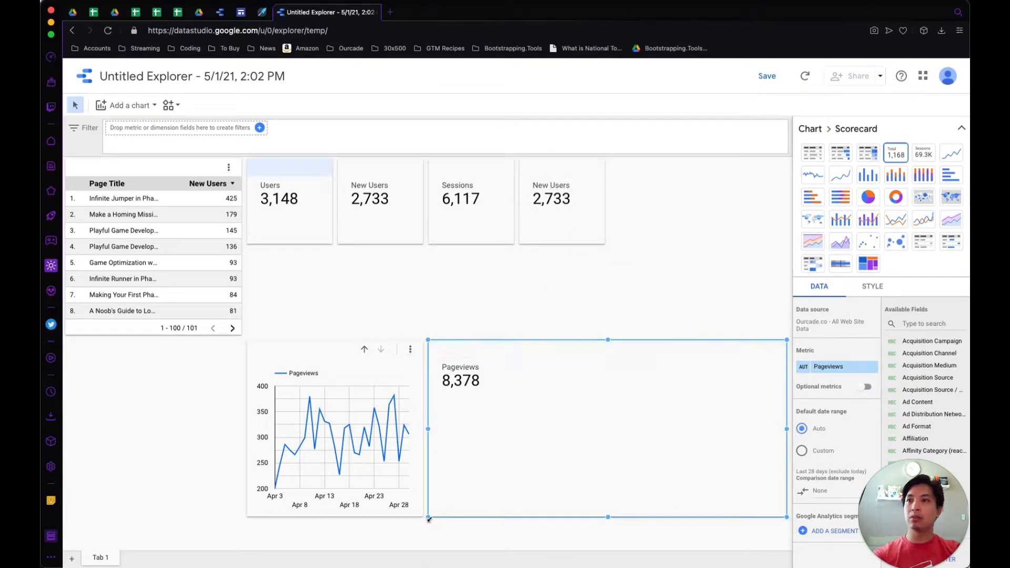
drag(428, 517, 709, 420)
drag(743, 350, 636, 176)
Step: Duplicate the Pageviews scorecard, shrink the copy to the same size and place it last in the scorecard row
key(super+c)
click(655, 171)
click(719, 171)
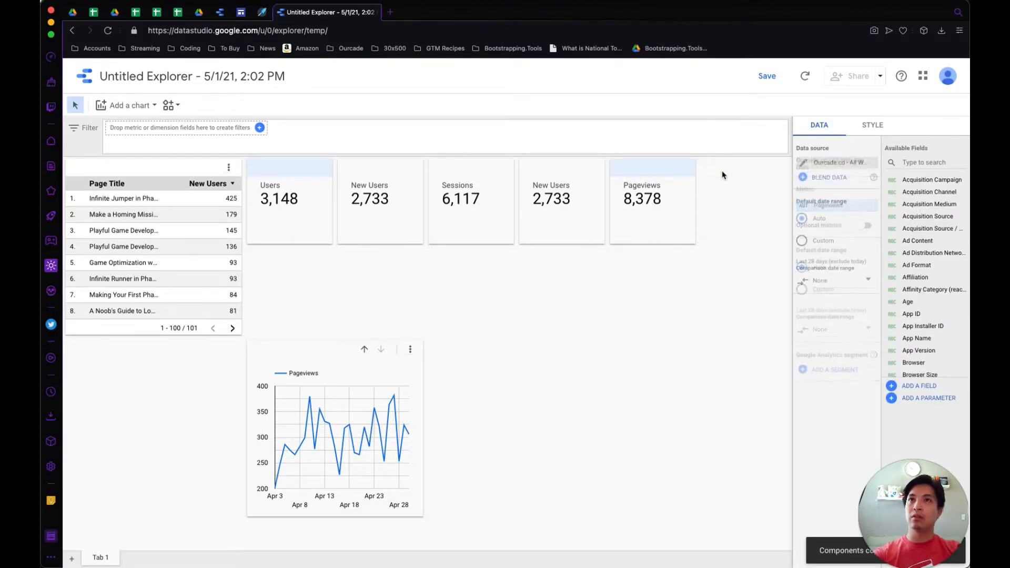
click(127, 105)
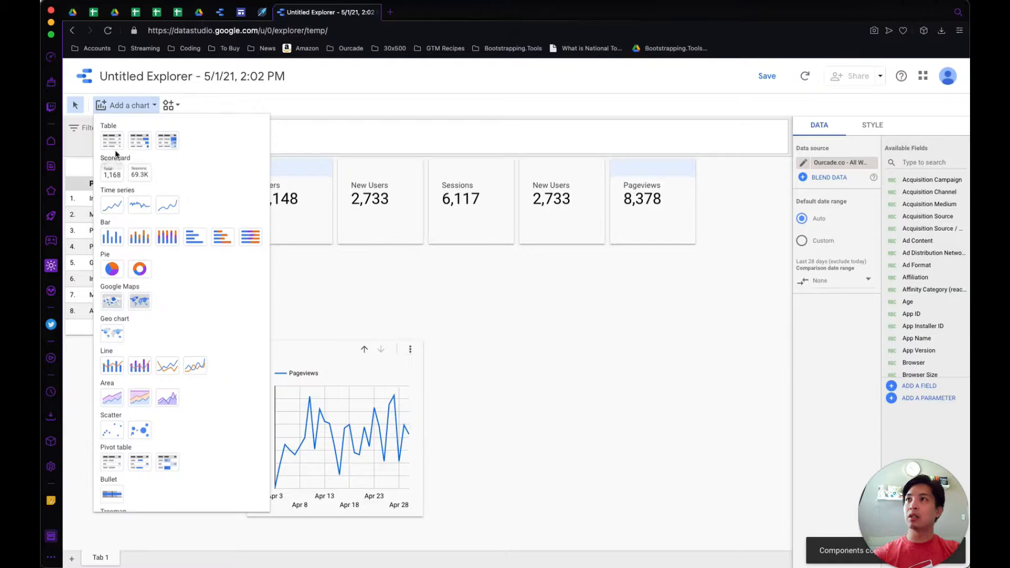
key(super+v)
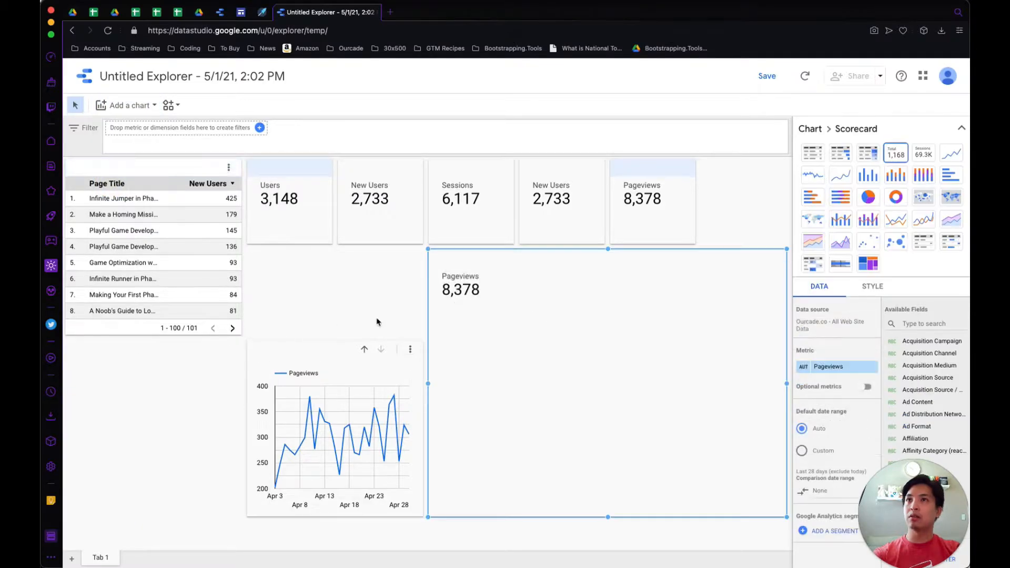
drag(435, 513, 706, 329)
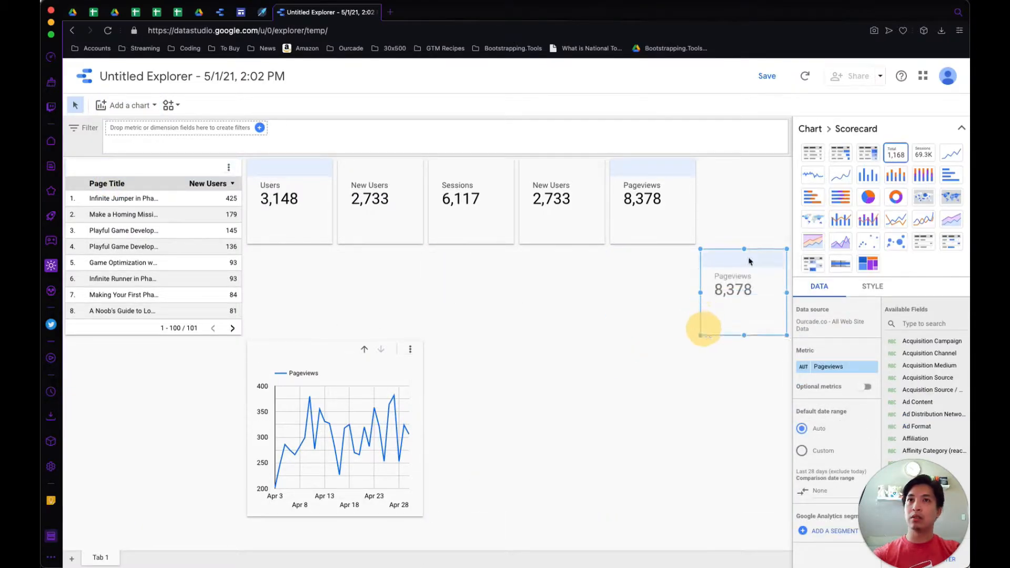
drag(734, 262, 738, 172)
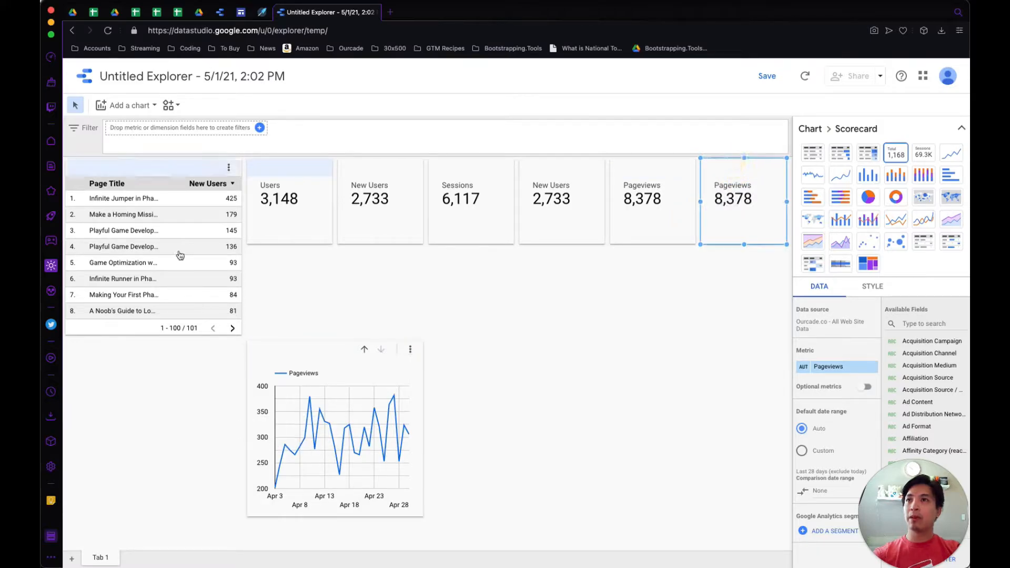
Step: Move the Page Title table below the last scorecards and widen it to span three scorecards
drag(148, 170, 703, 266)
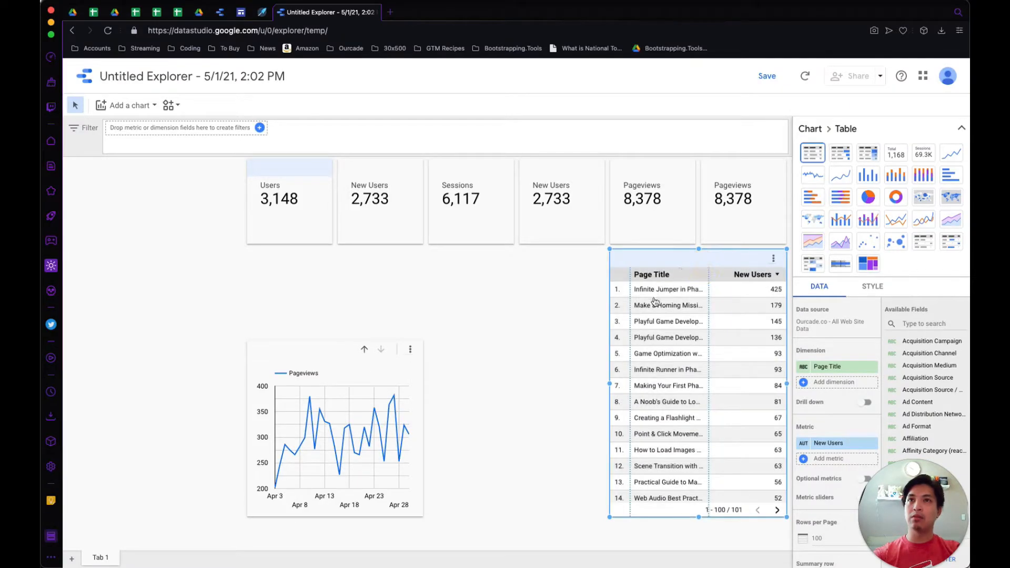
drag(609, 385, 526, 388)
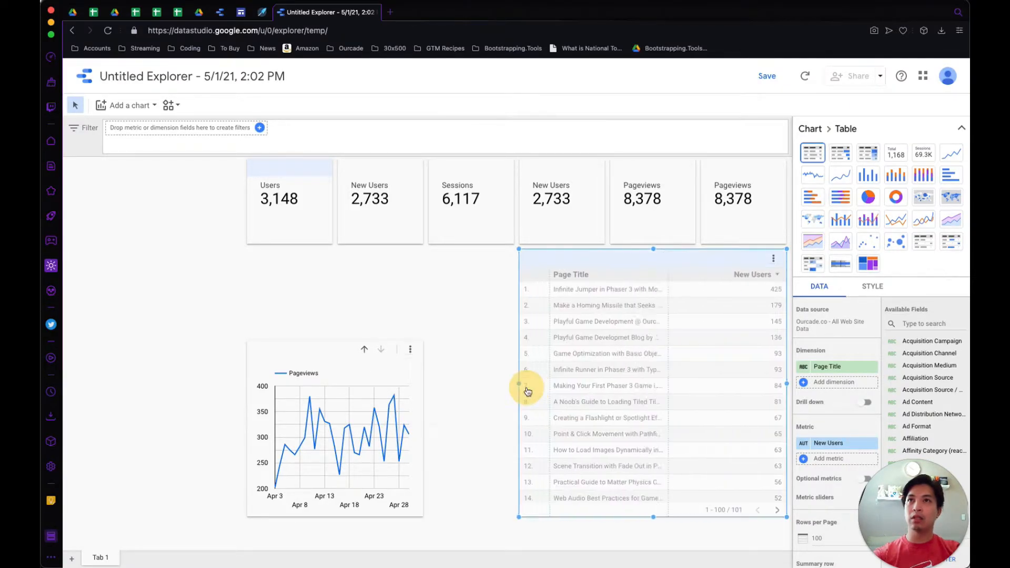
Step: Shift the first five scorecards to the start of the row and move the duplicate Pageviews scorecard below the row
drag(297, 174, 114, 174)
drag(388, 169, 187, 164)
drag(481, 165, 291, 169)
drag(561, 170, 382, 171)
drag(641, 170, 463, 174)
drag(709, 185, 462, 284)
Step: Stretch the Page Title table up level with the scorecard row and extend it further down the canvas
click(618, 258)
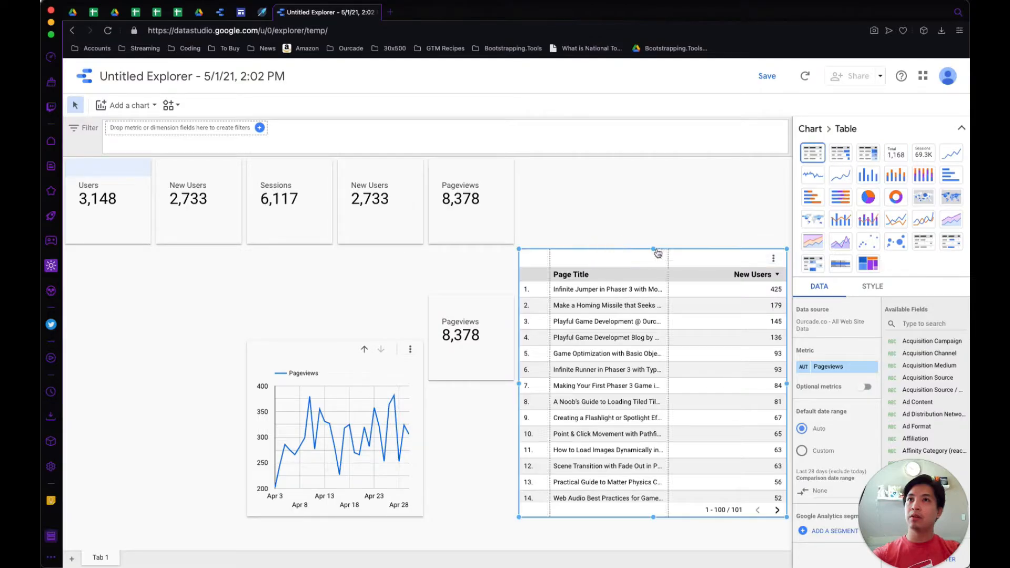
drag(659, 252, 651, 159)
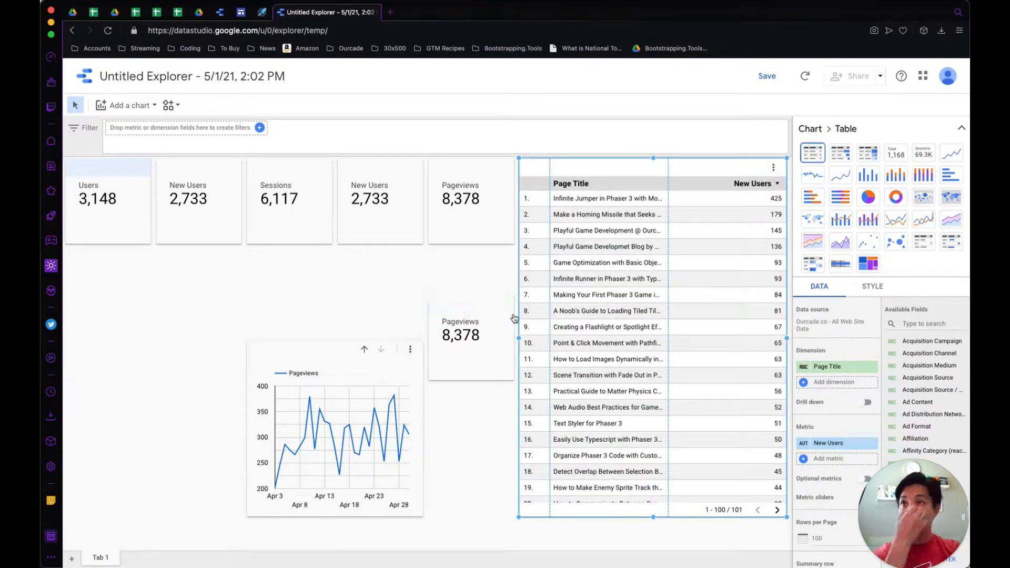
drag(653, 517, 652, 561)
scroll(480, 468, down, 1)
scroll(480, 468, up, 1)
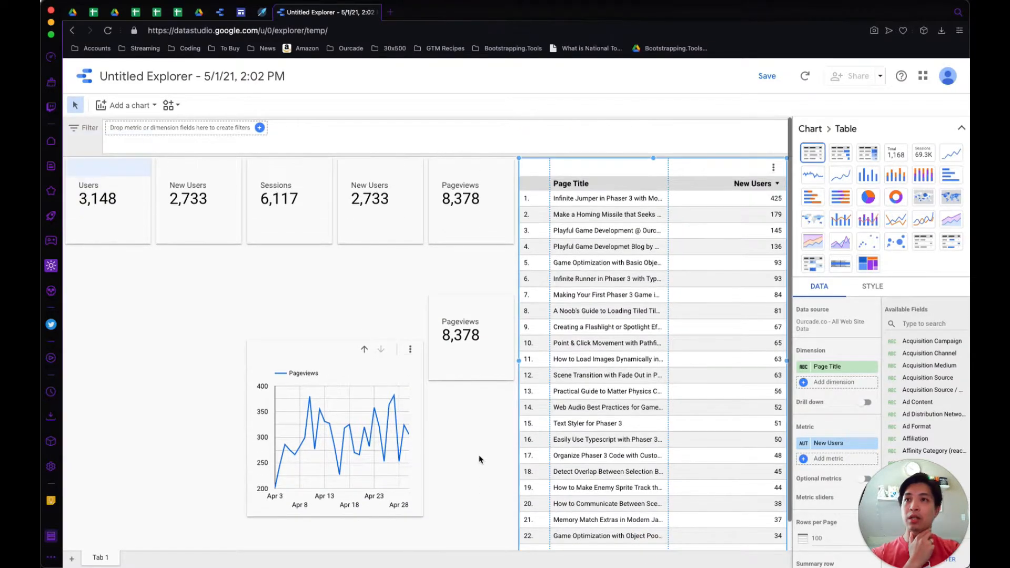
Step: Move the Pageviews time series directly beneath the first two scorecards and delete the duplicate Pageviews scorecard
drag(478, 312, 477, 262)
drag(319, 343, 168, 290)
click(470, 252)
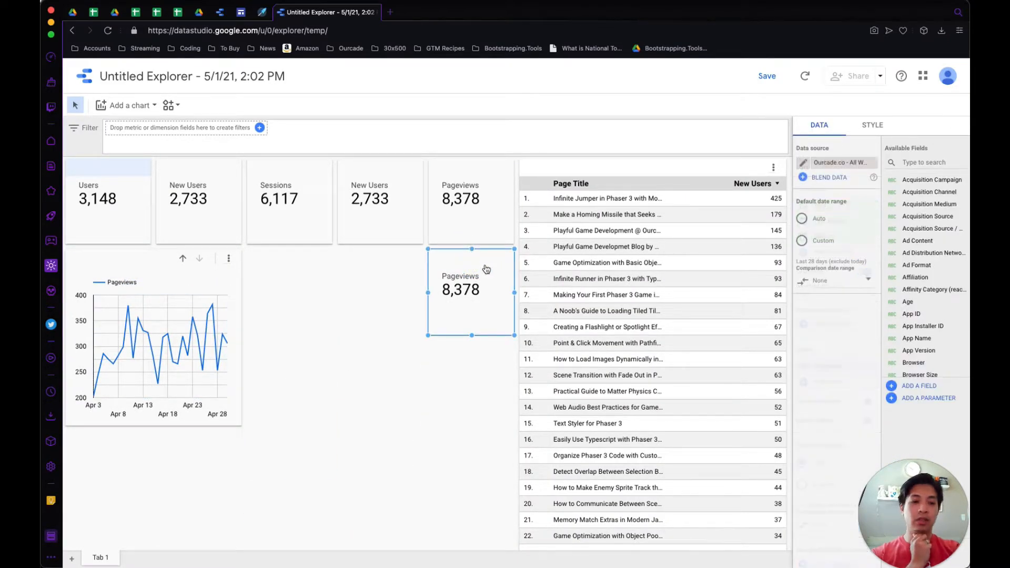
key(Delete)
Step: Widen the Pageviews time series so it spans the full row of five scorecards
click(386, 167)
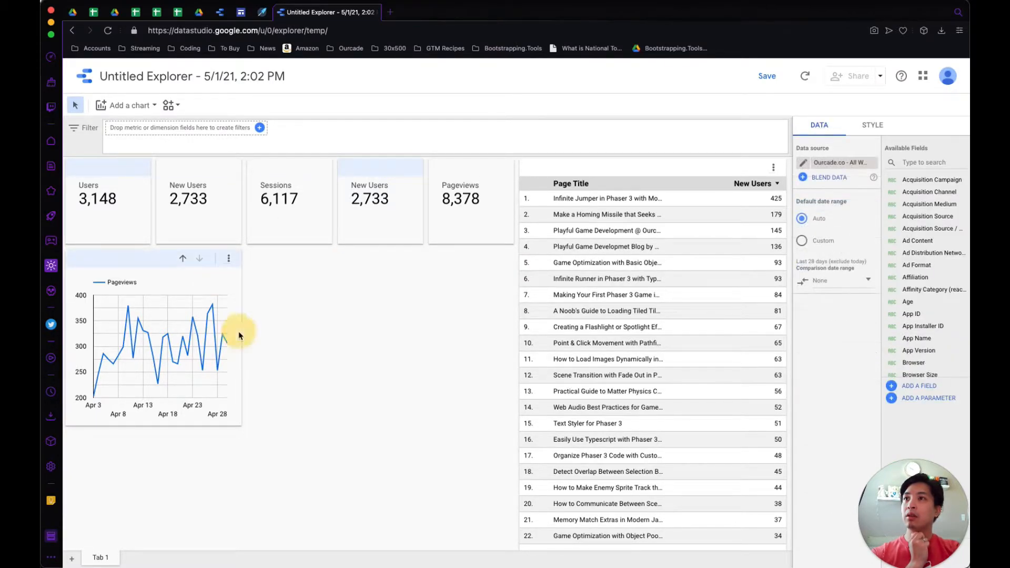
click(128, 260)
drag(239, 341, 506, 330)
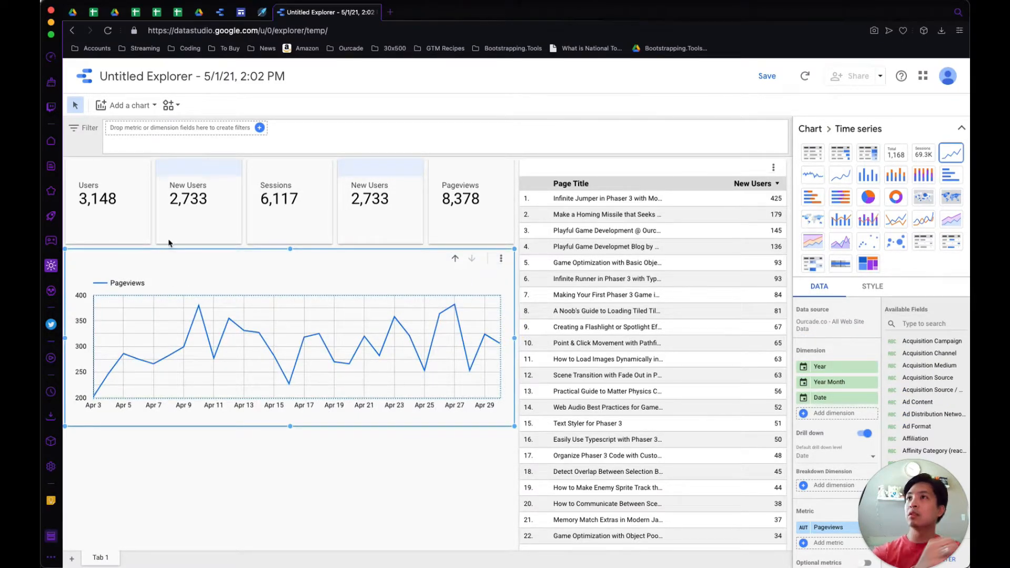
Step: Add a pie chart beneath the time series and resize it to a small square about one and a half scorecards wide
click(104, 175)
click(201, 175)
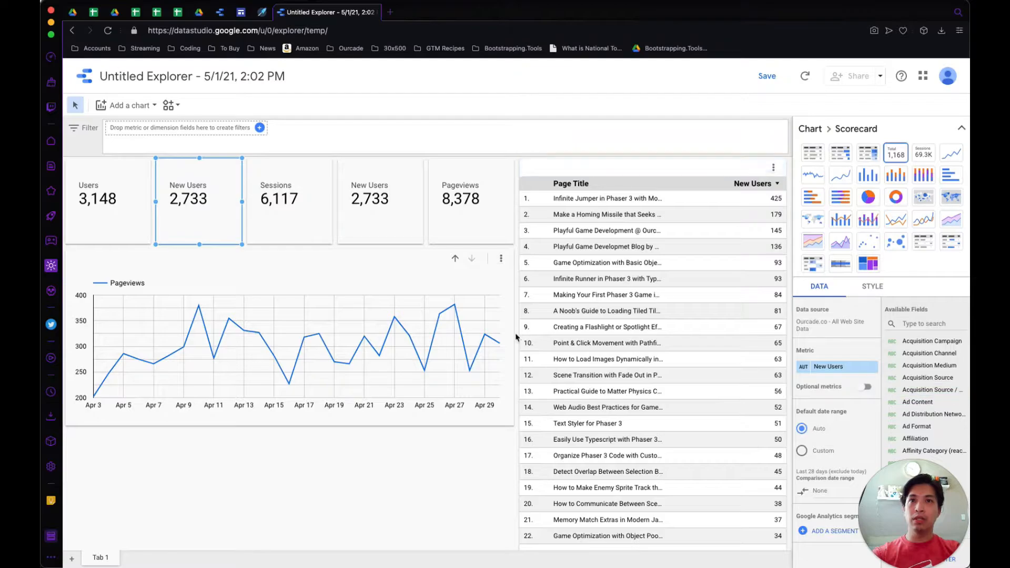
click(122, 105)
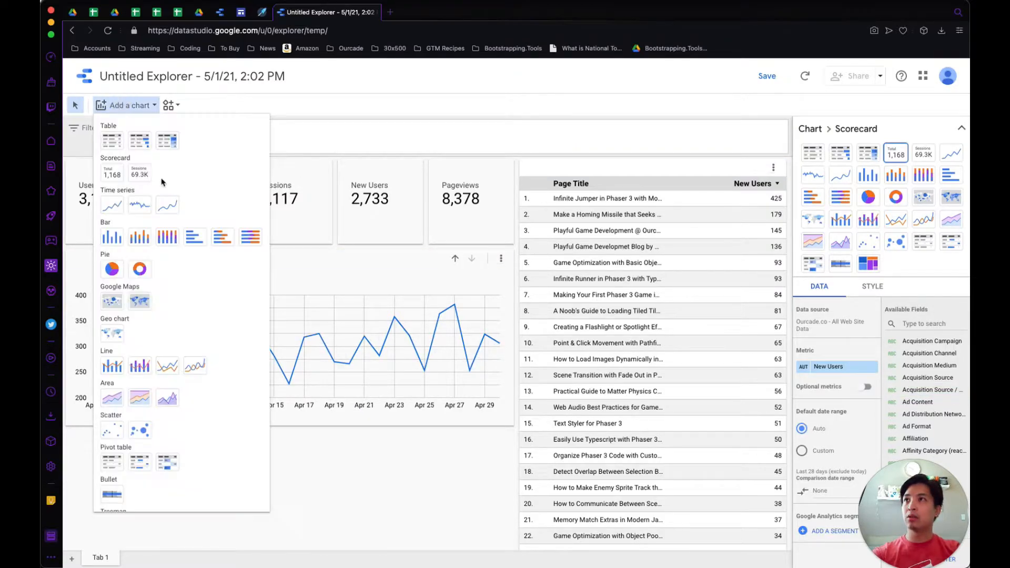
click(115, 274)
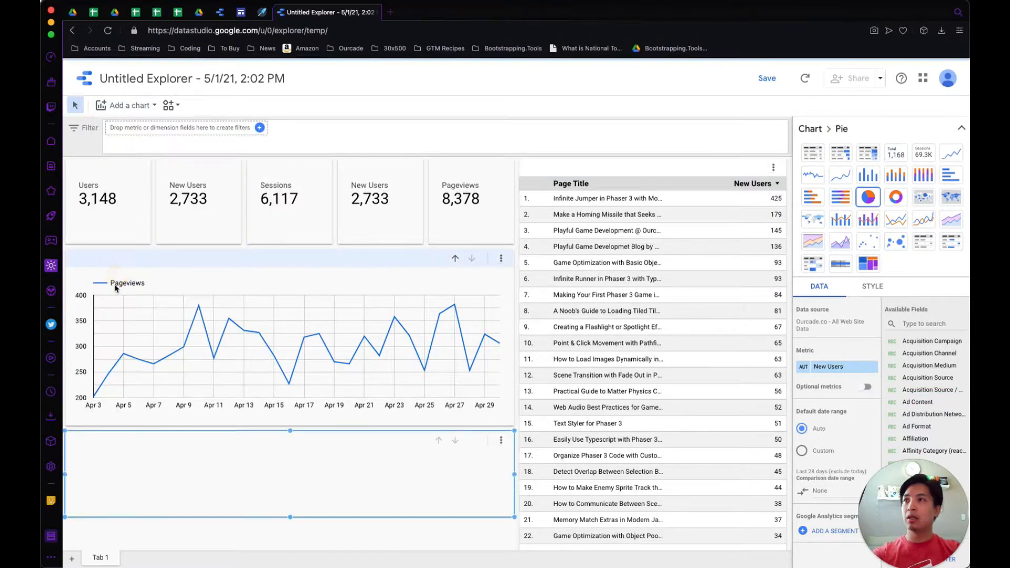
scroll(529, 533, down, 1)
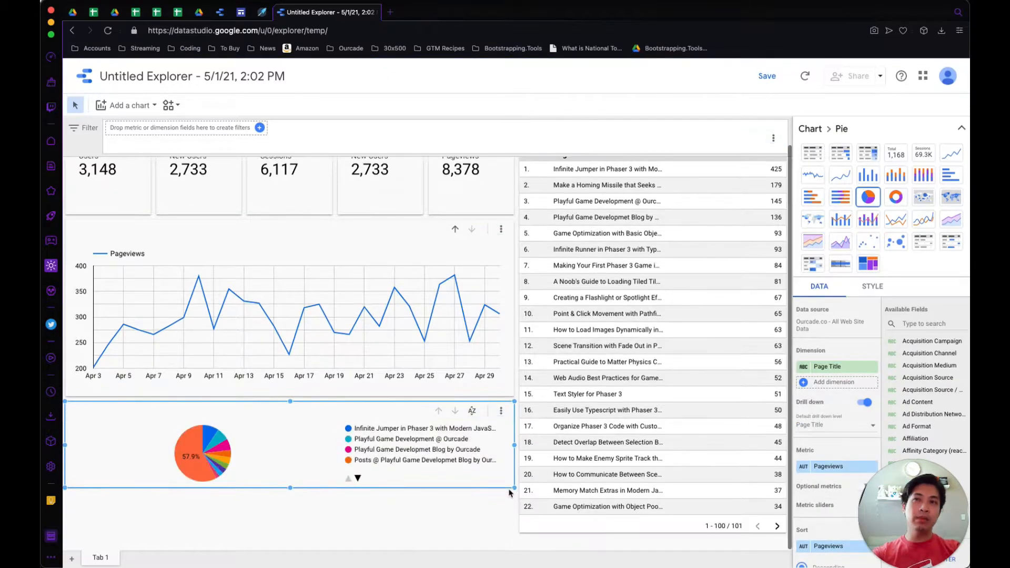
drag(514, 489, 193, 535)
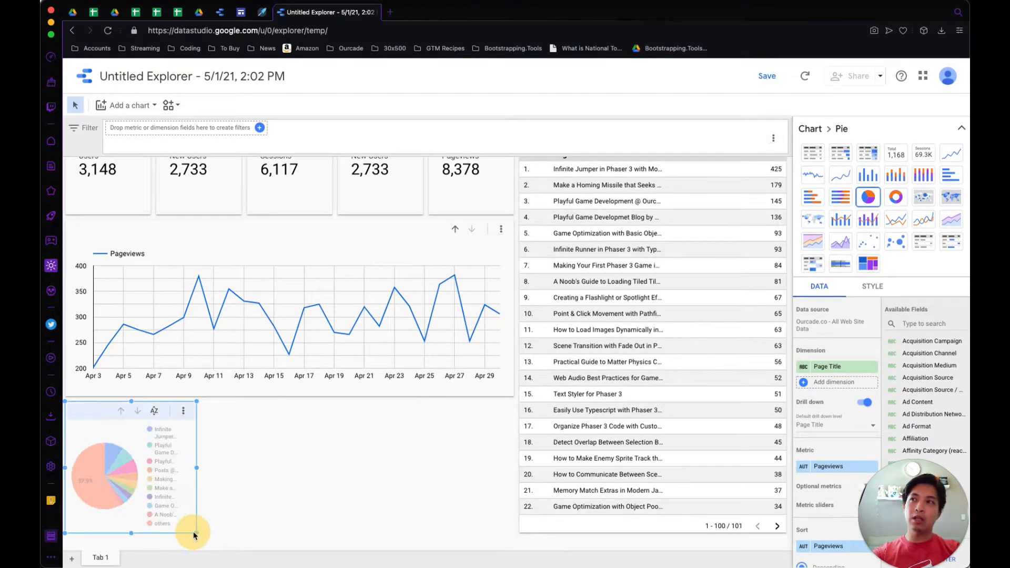
Step: Change the pie chart's dimension to User Type
scroll(838, 418, down, 1)
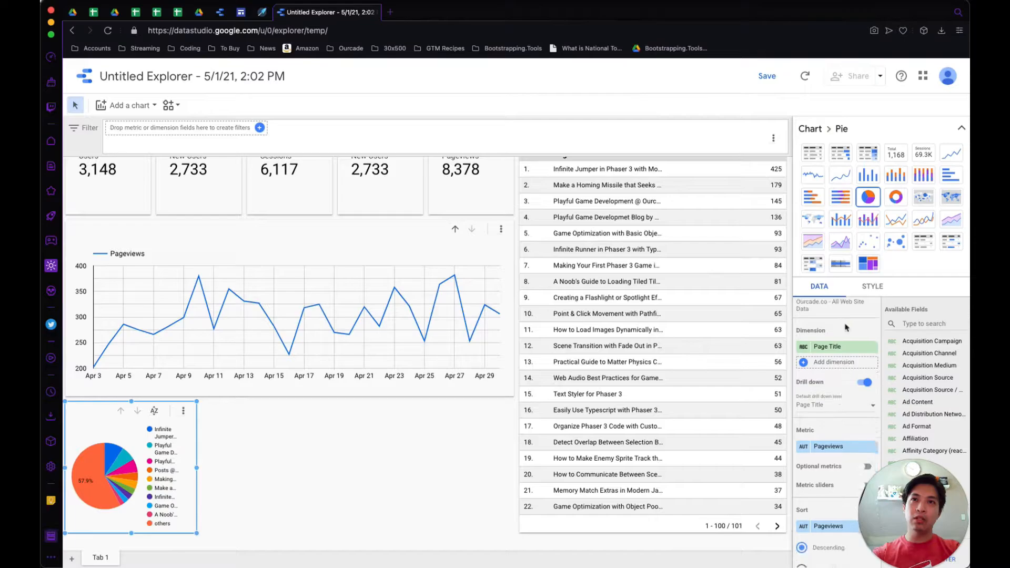
click(828, 348)
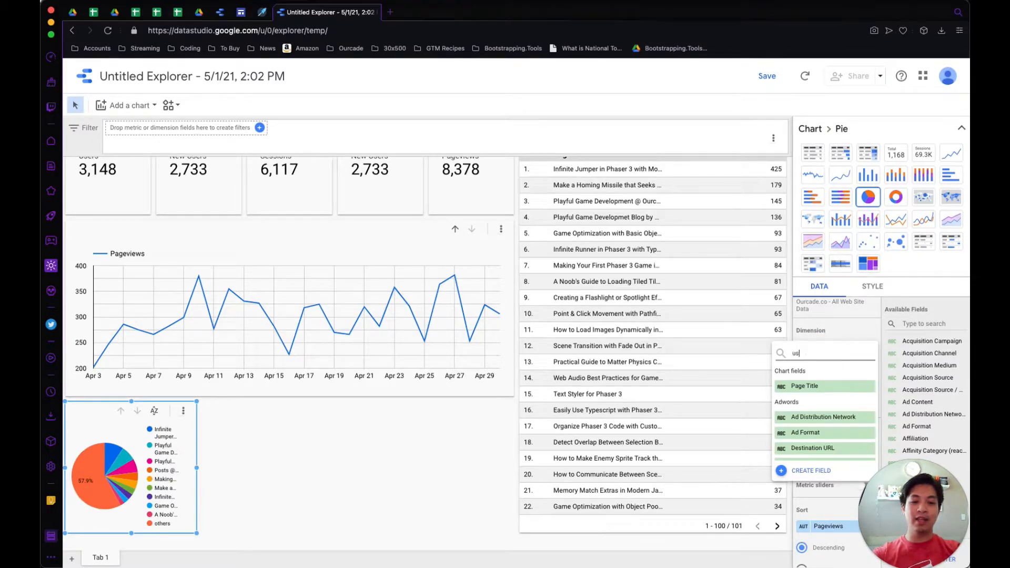
text(ser t)
click(824, 385)
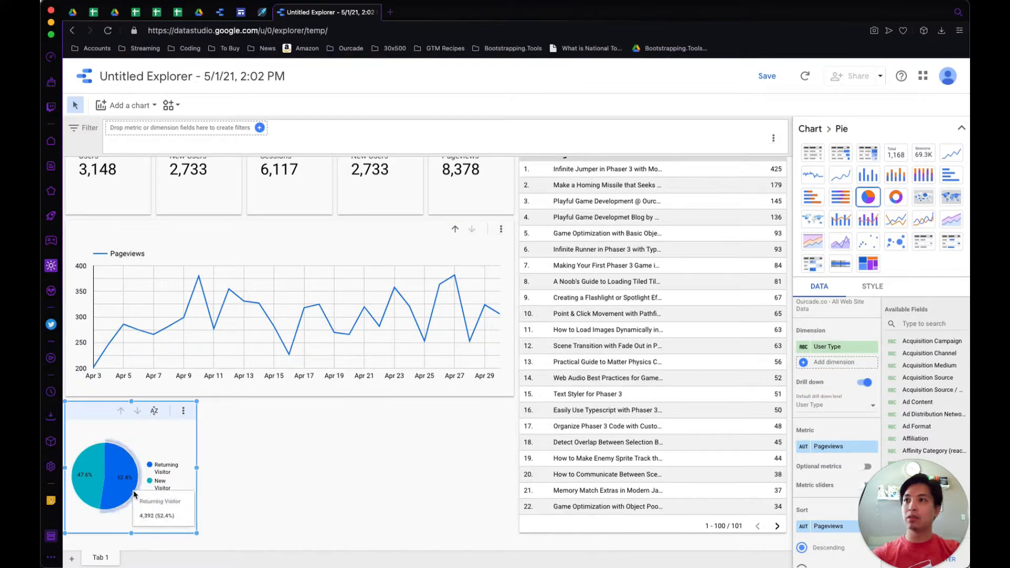
Step: Examine the planned session, event and page metrics in the Google Keep note to choose replacements for the New Users scorecards
scroll(196, 259, up, 1)
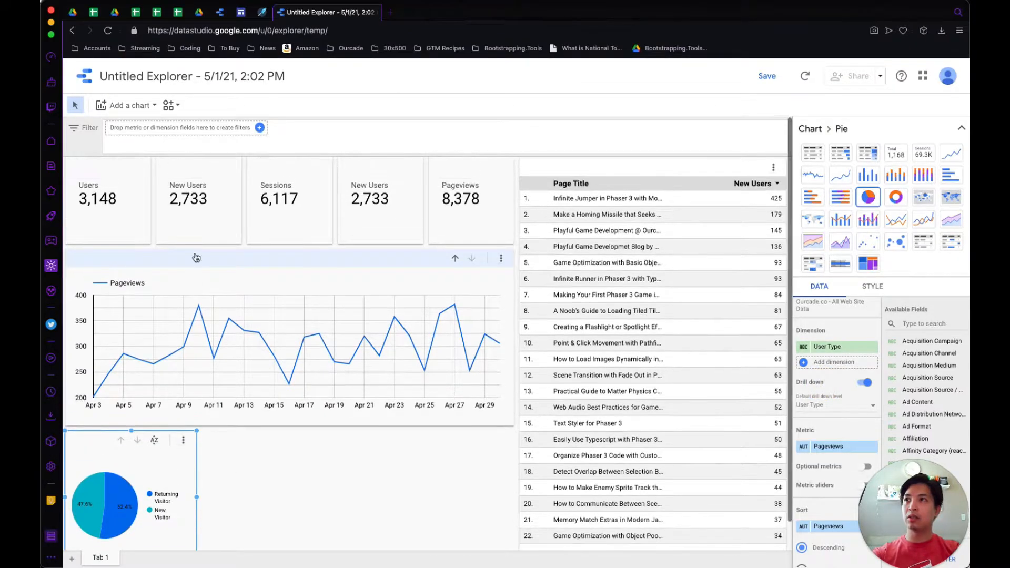
click(187, 166)
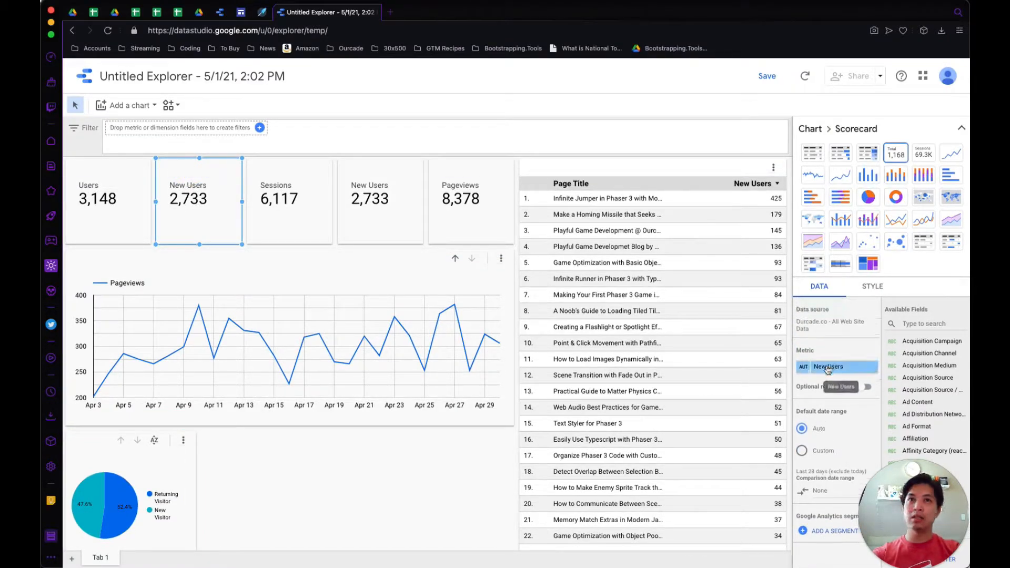
click(827, 368)
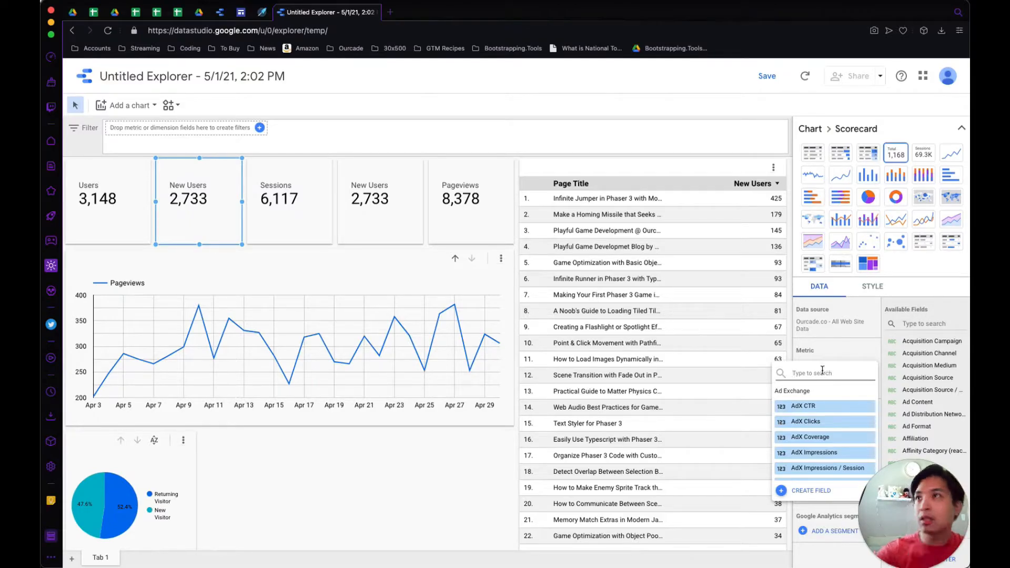
click(51, 501)
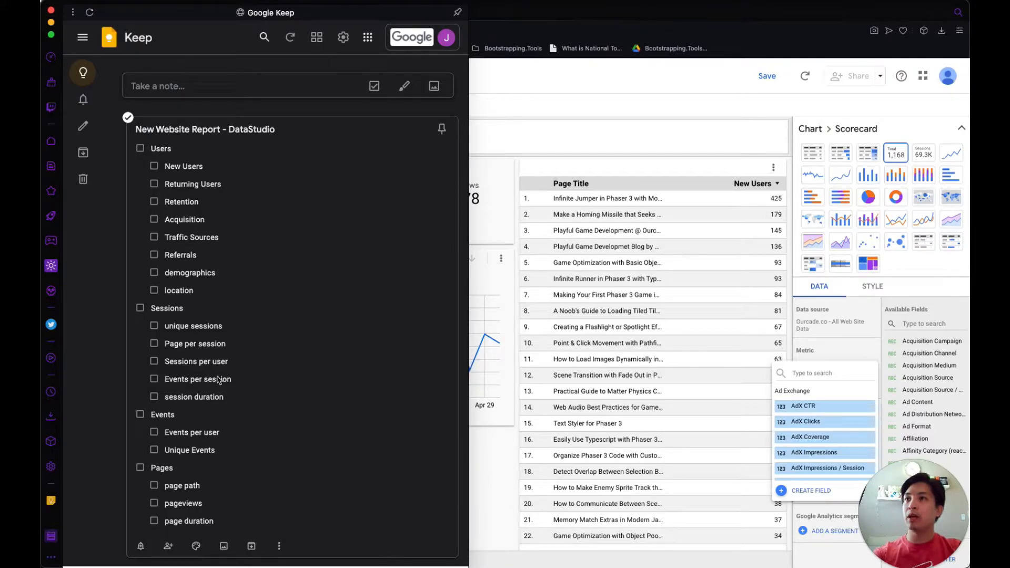
click(505, 478)
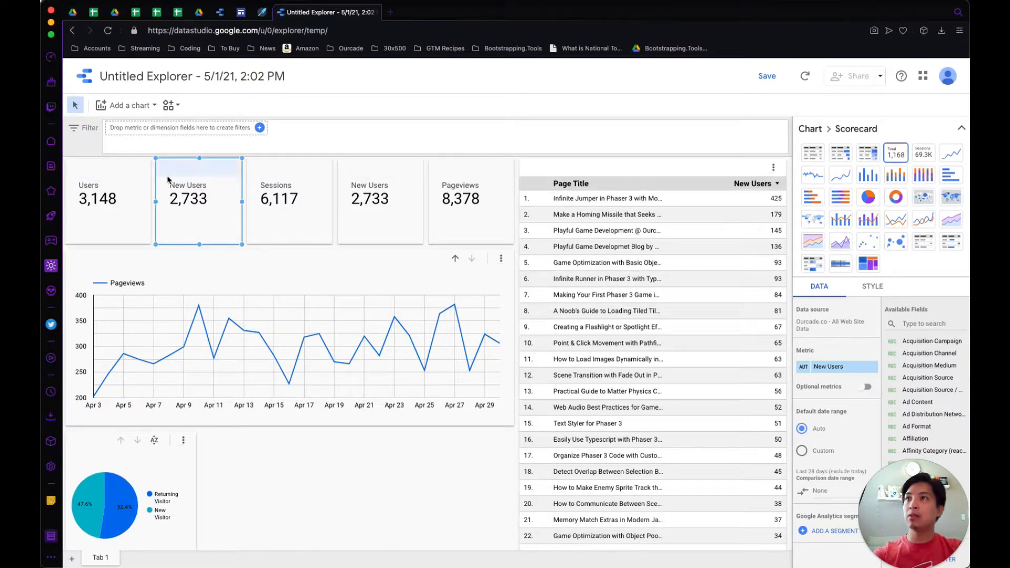
click(51, 501)
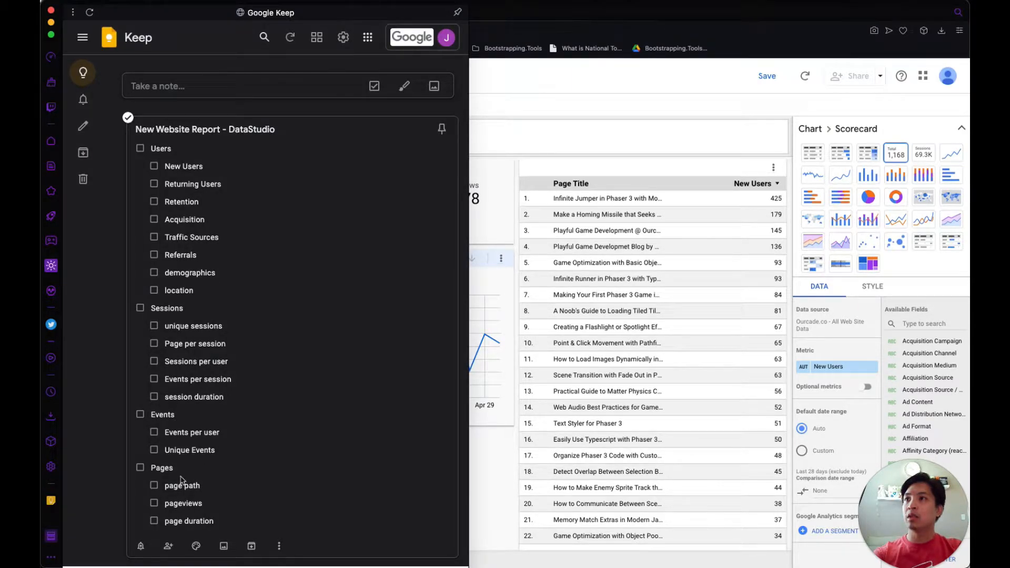
click(480, 476)
Step: Swap the Sessions scorecard with the adjacent New Users scorecard so Sessions sits directly after Users
click(187, 170)
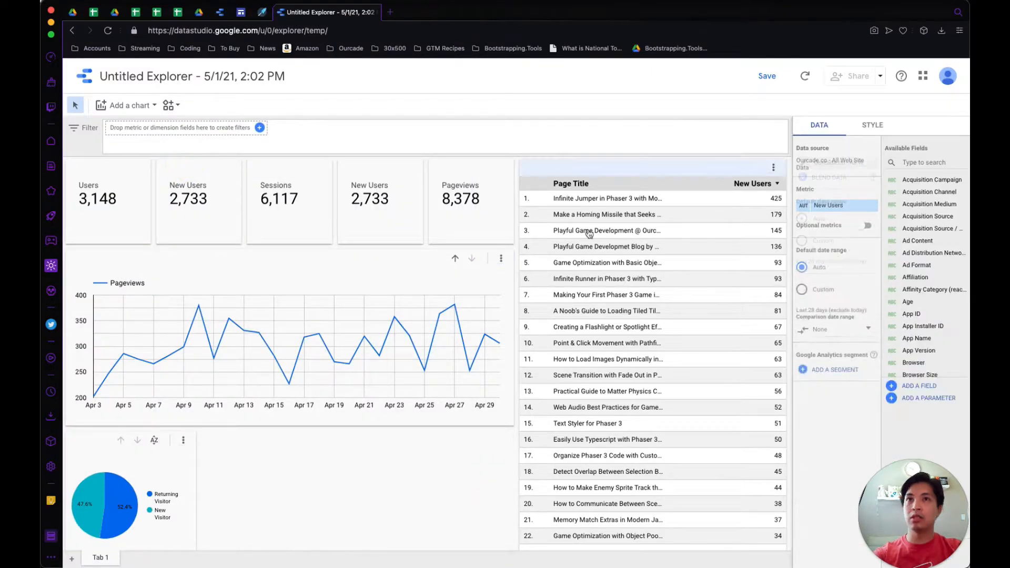
click(176, 169)
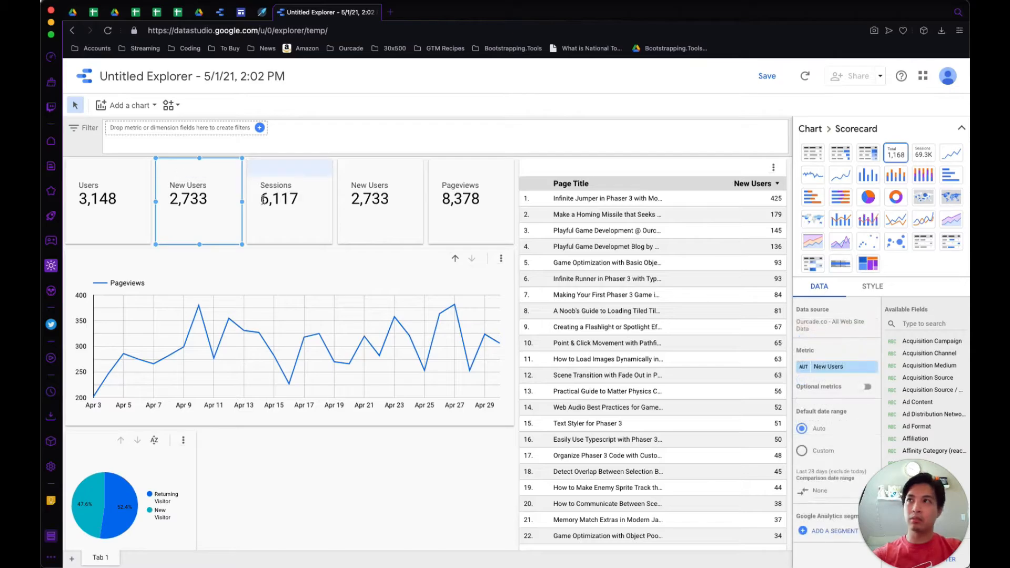
mouse_move(273, 176)
mouse_down()
mouse_move(163, 168)
mouse_move(279, 173)
mouse_up()
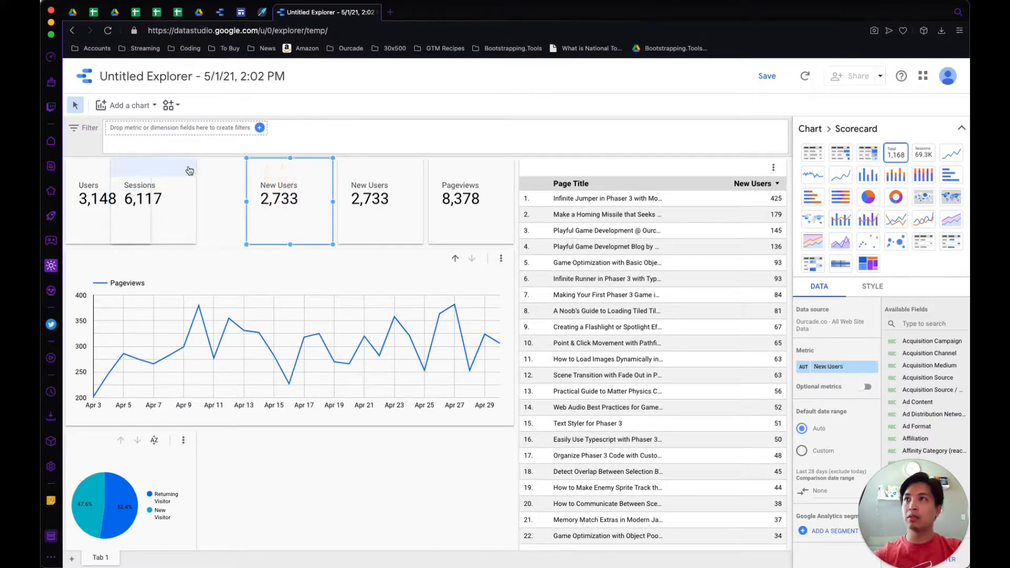
drag(173, 170, 207, 167)
Step: Change the third scorecard's metric from New Users to Total Events
click(289, 173)
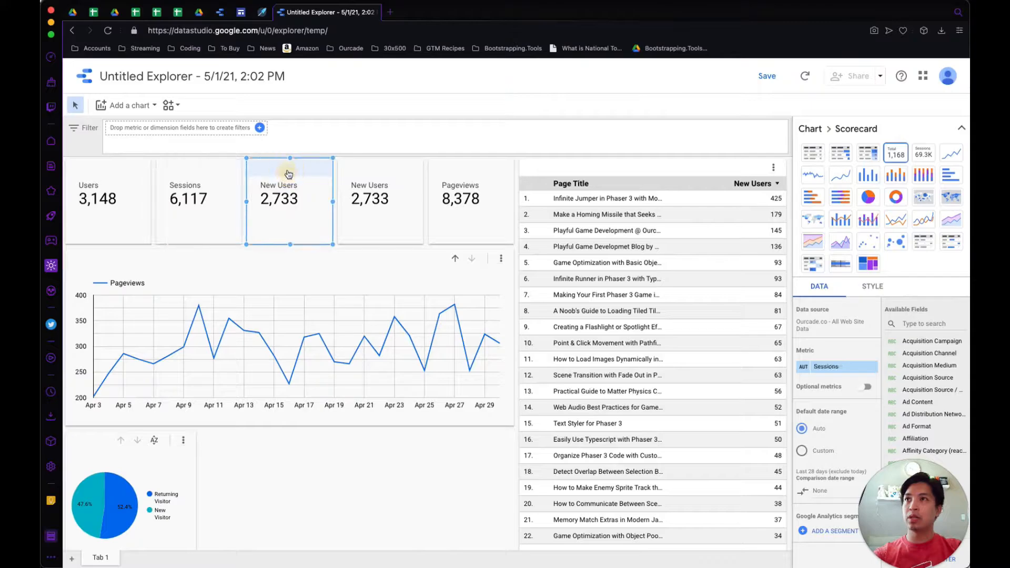
click(826, 368)
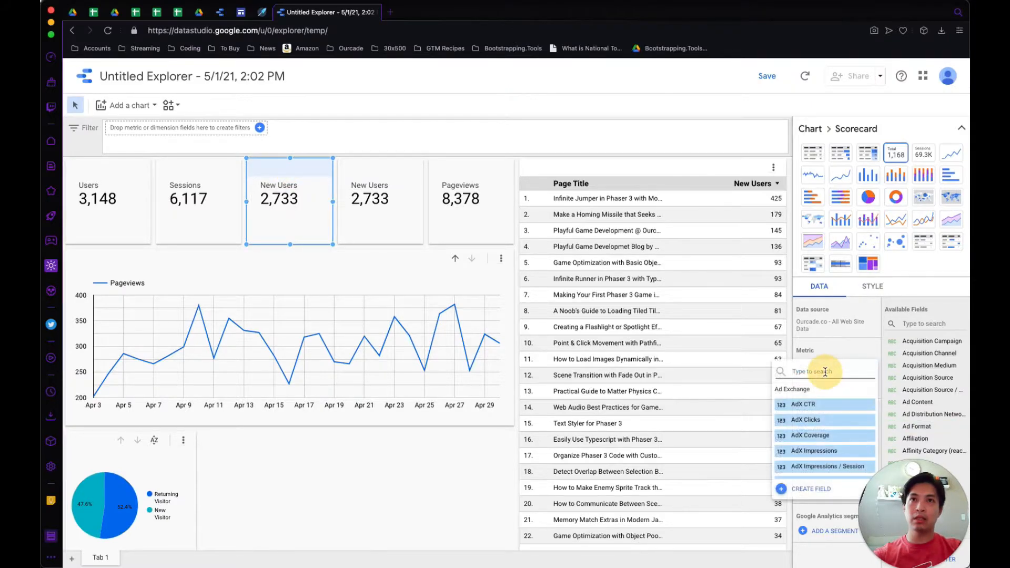
text(events)
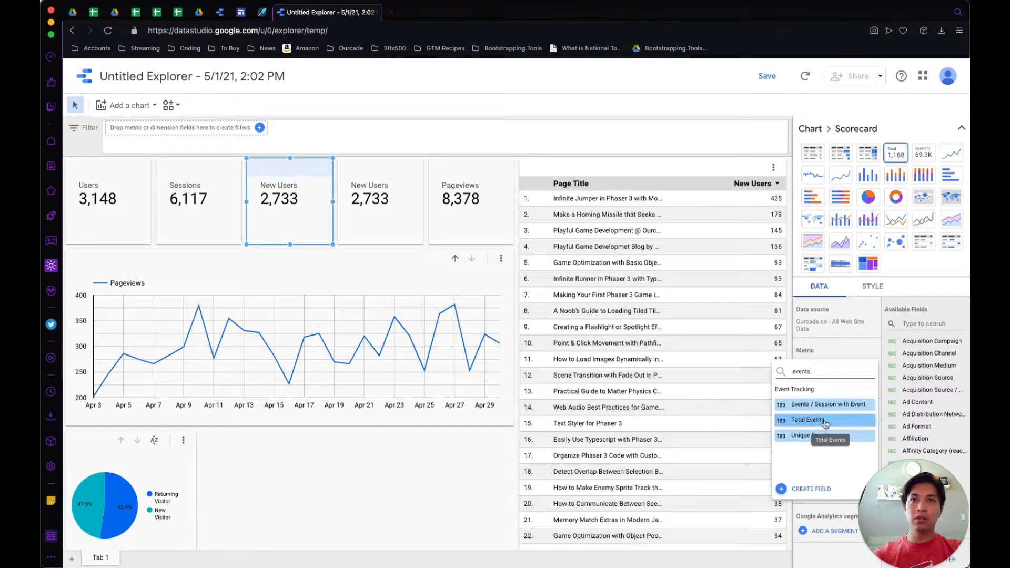
click(822, 428)
Step: Set the metric of the New Users scorecard beside Pageviews to Session Duration
click(384, 168)
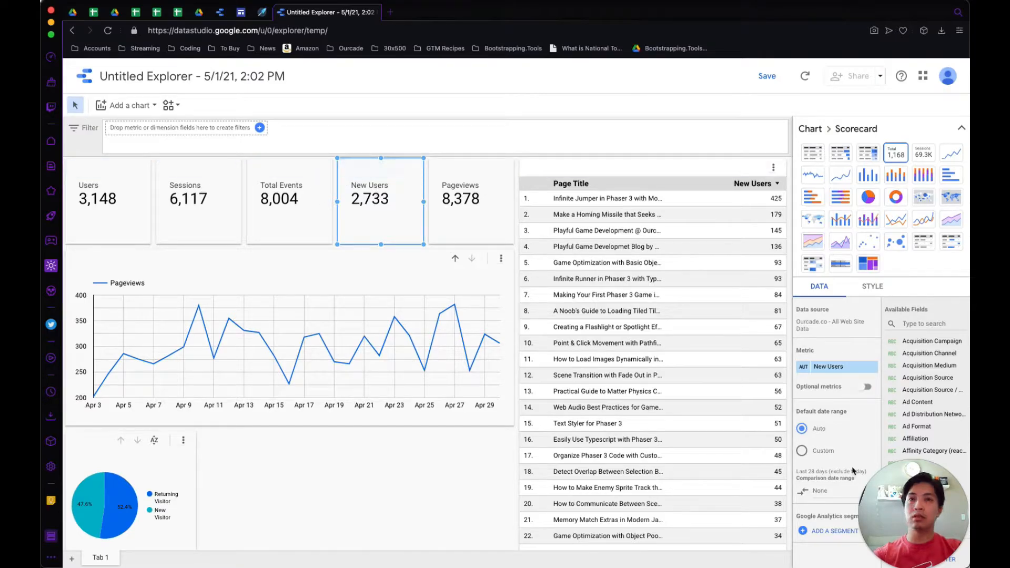
click(824, 367)
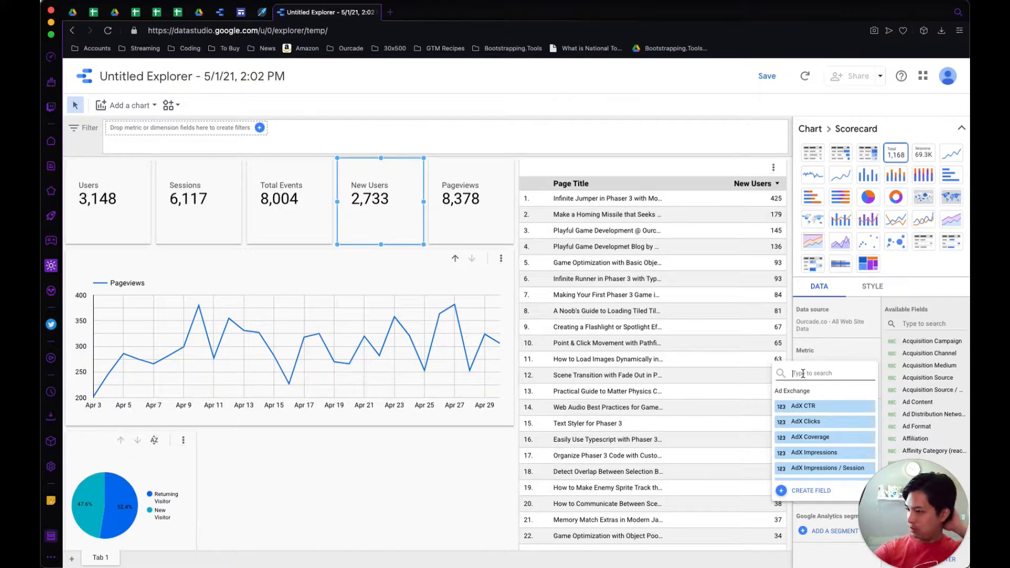
text(duration)
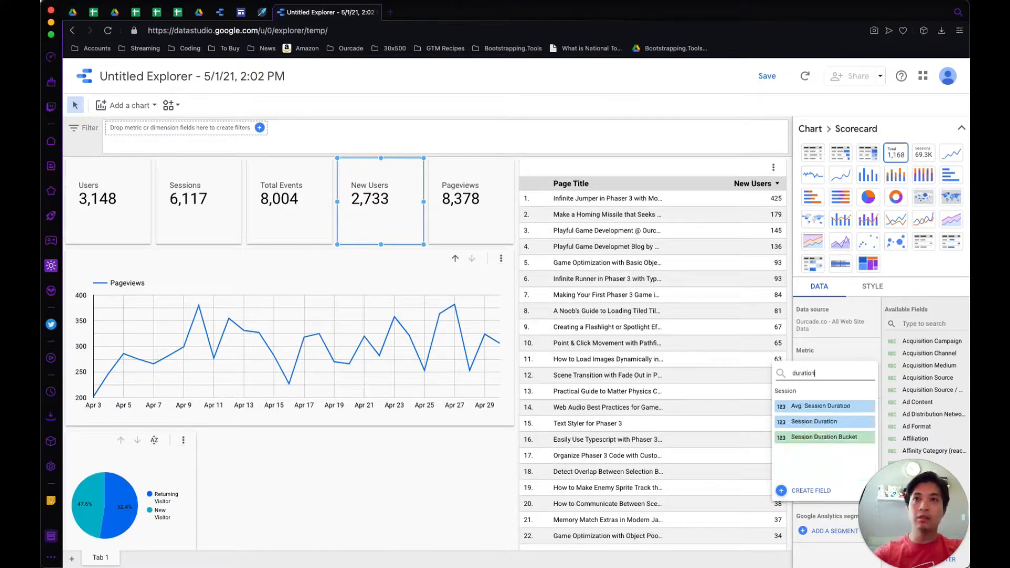
click(833, 422)
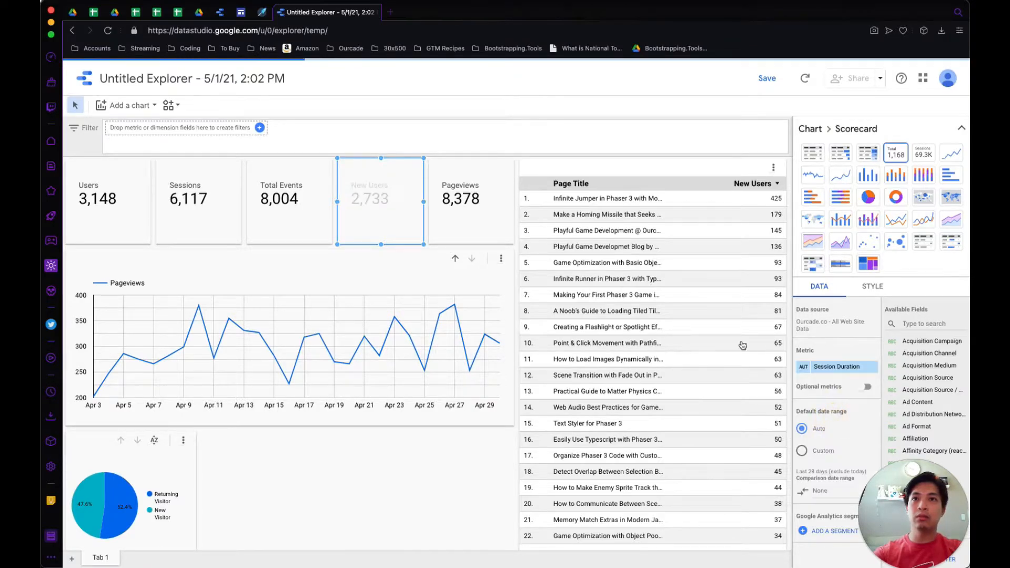
Step: Change the fourth scorecard's metric to Avg. Session Duration and swap its place with the Total Events scorecard
click(837, 368)
text(sess)
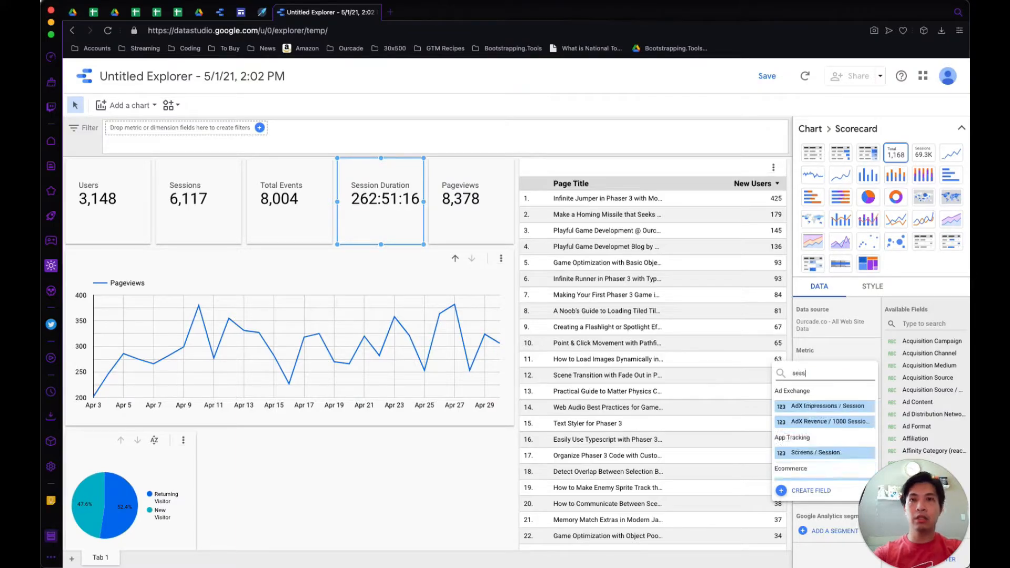
text(ion )
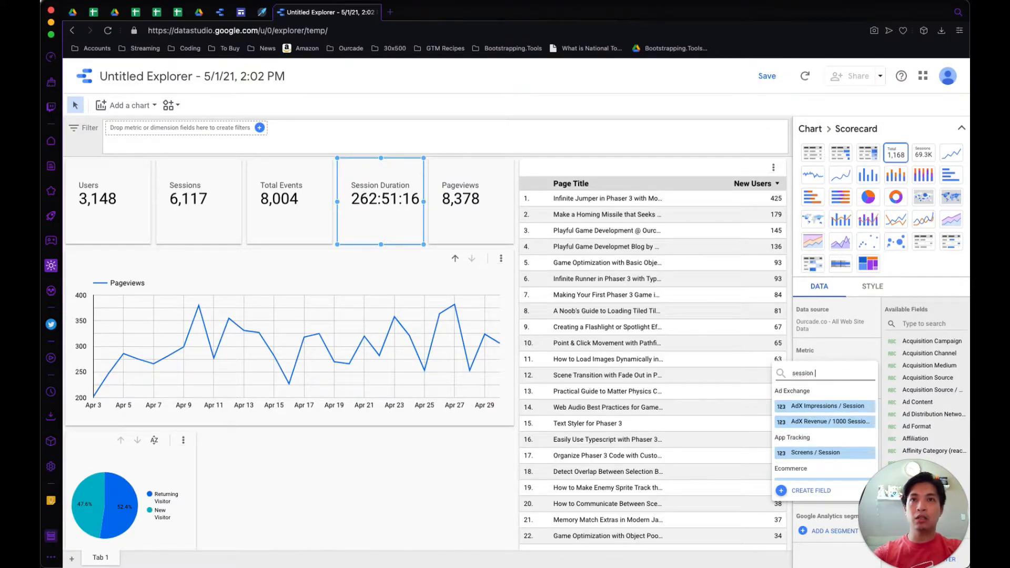
text(dur)
click(822, 407)
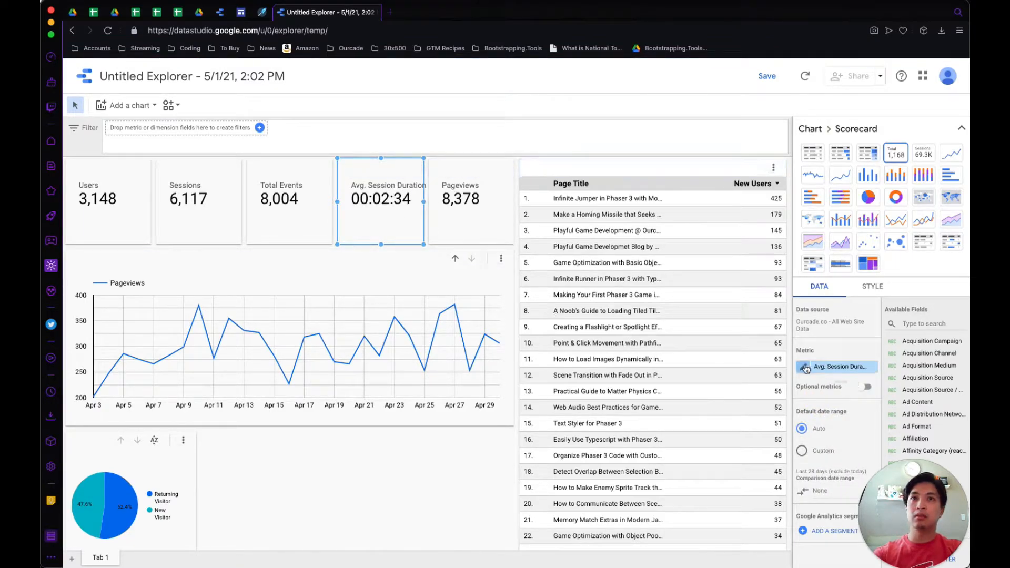
click(429, 485)
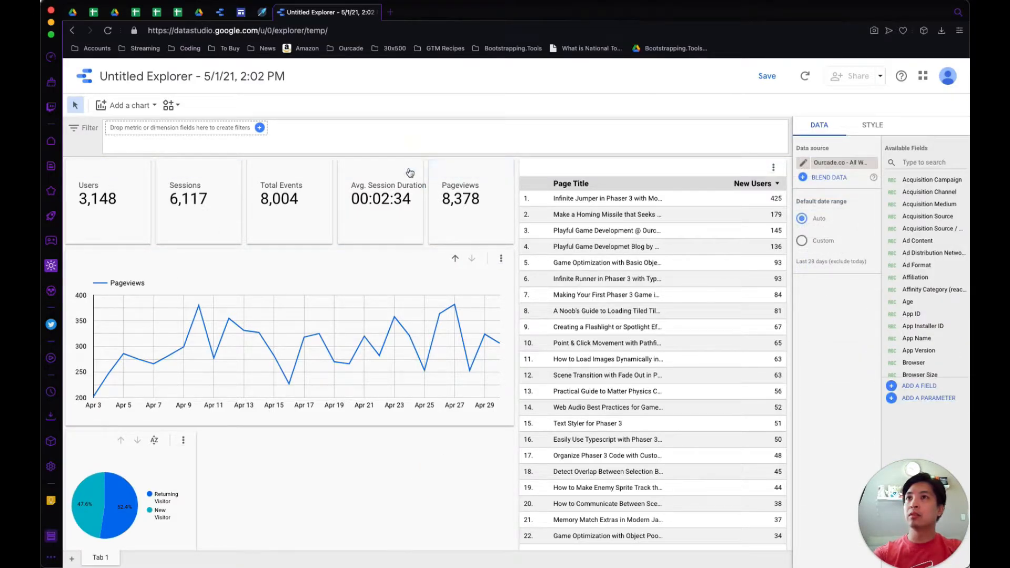
drag(279, 175, 394, 167)
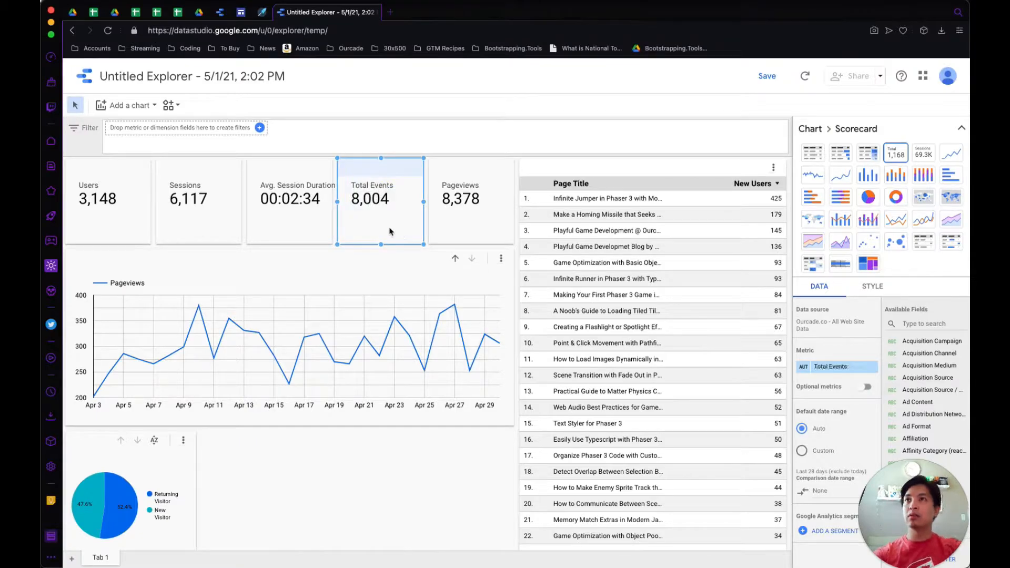
Step: Rename the average session duration scorecard's metric as "Avg Session Dur."
click(290, 175)
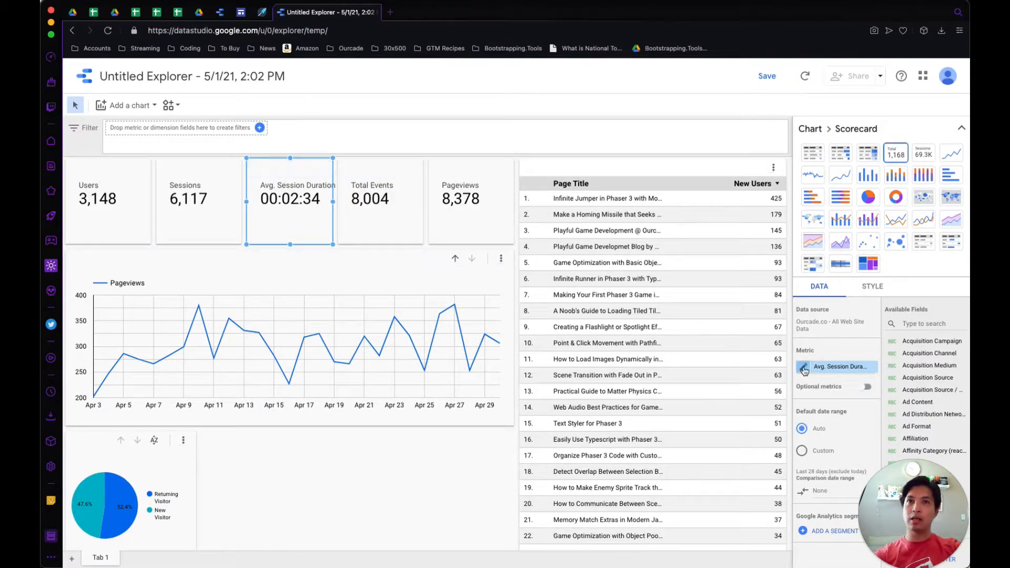
click(803, 368)
click(686, 393)
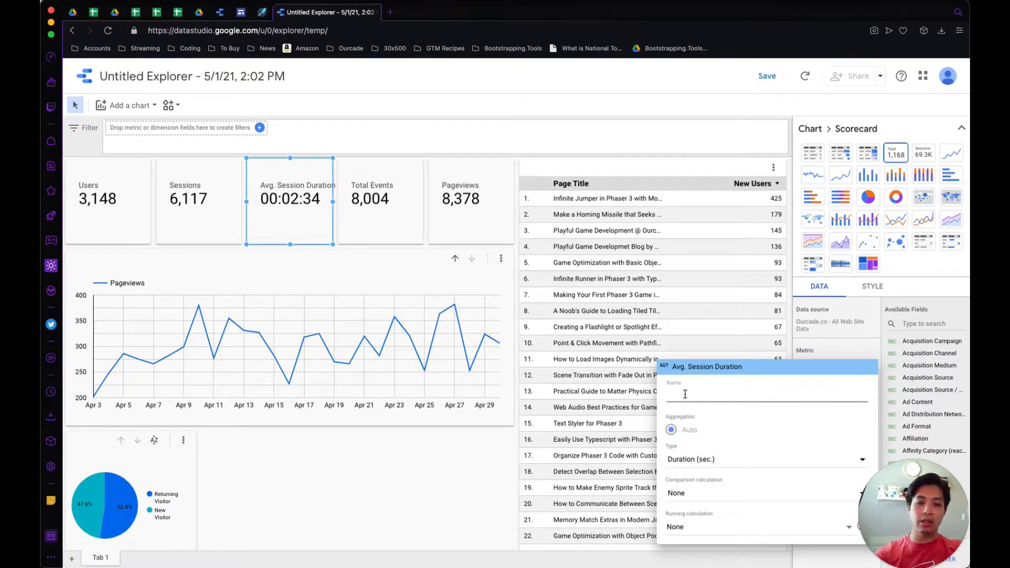
text(Avg Session Dur.)
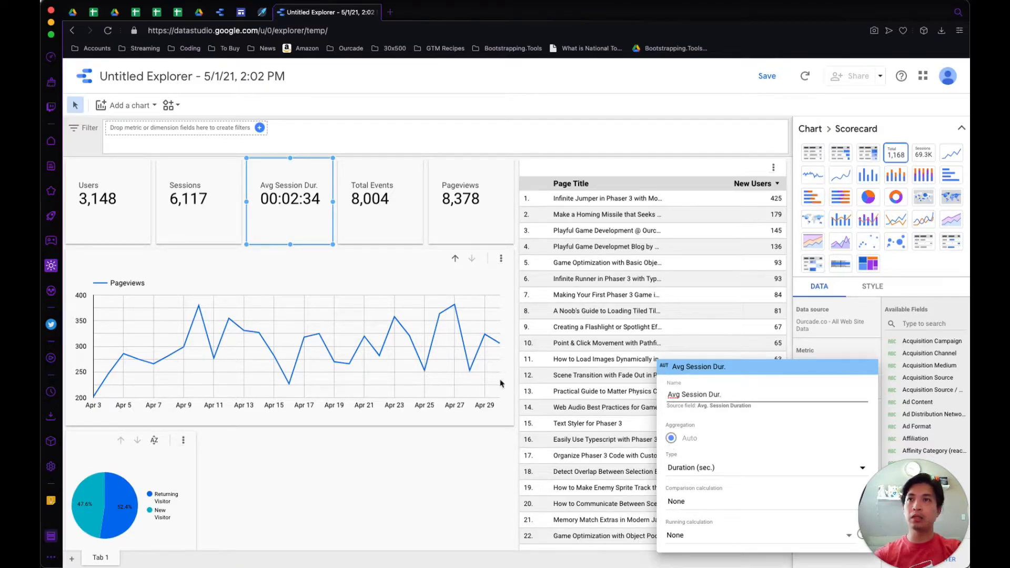
click(505, 484)
click(413, 476)
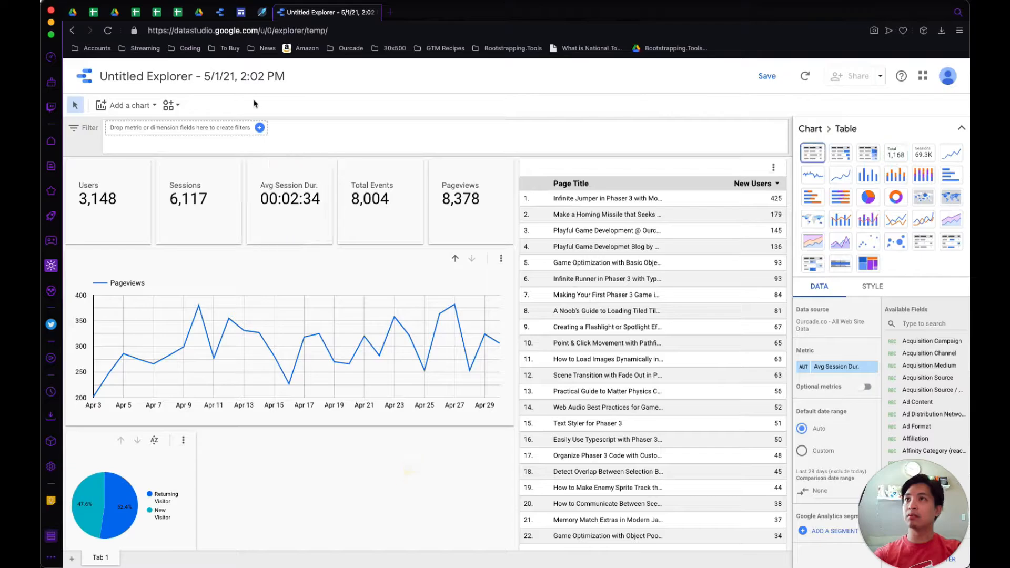
Step: Set the label font size of the average session duration scorecard to 24px
click(276, 180)
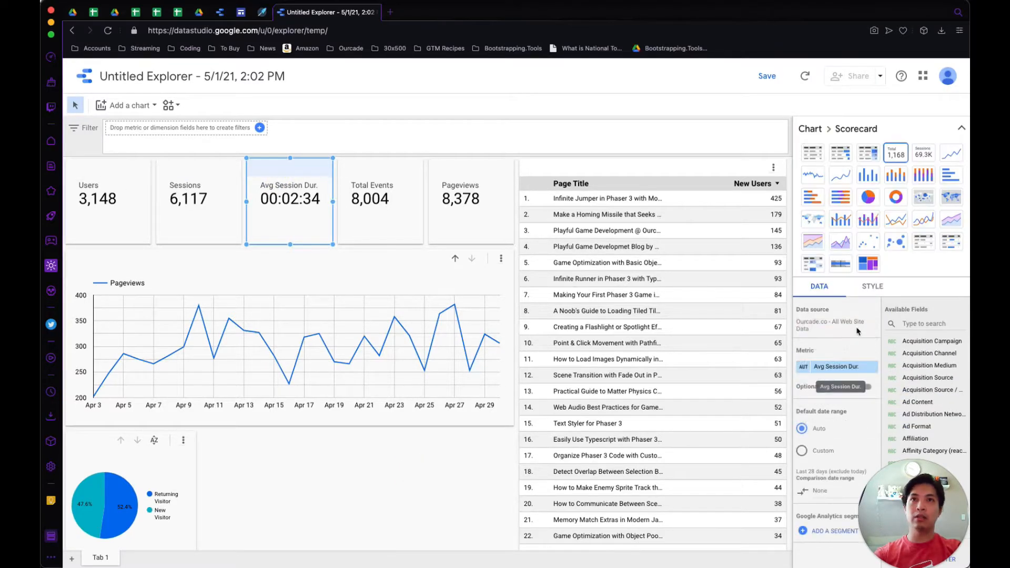
click(872, 287)
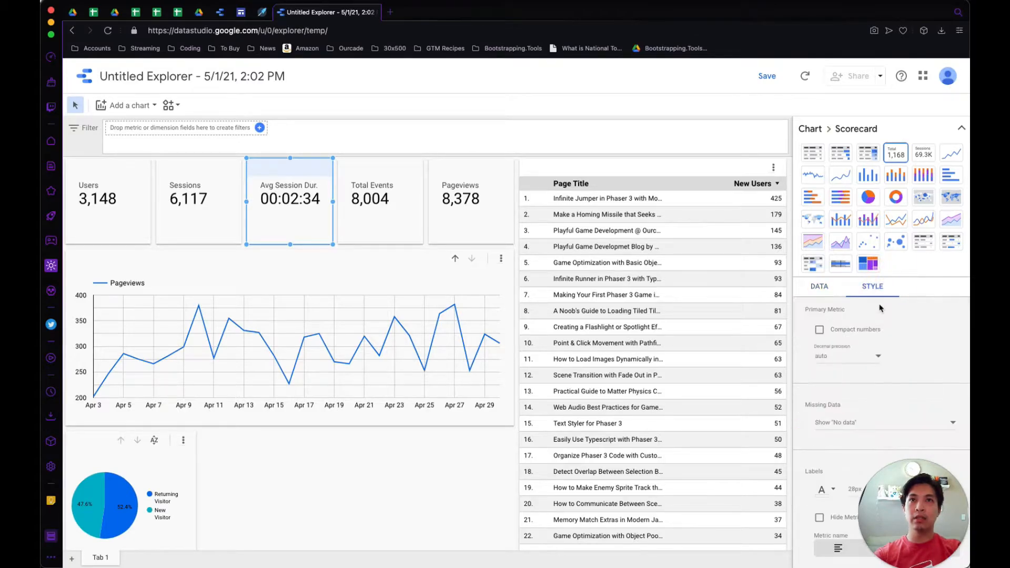
scroll(833, 415, down, 2)
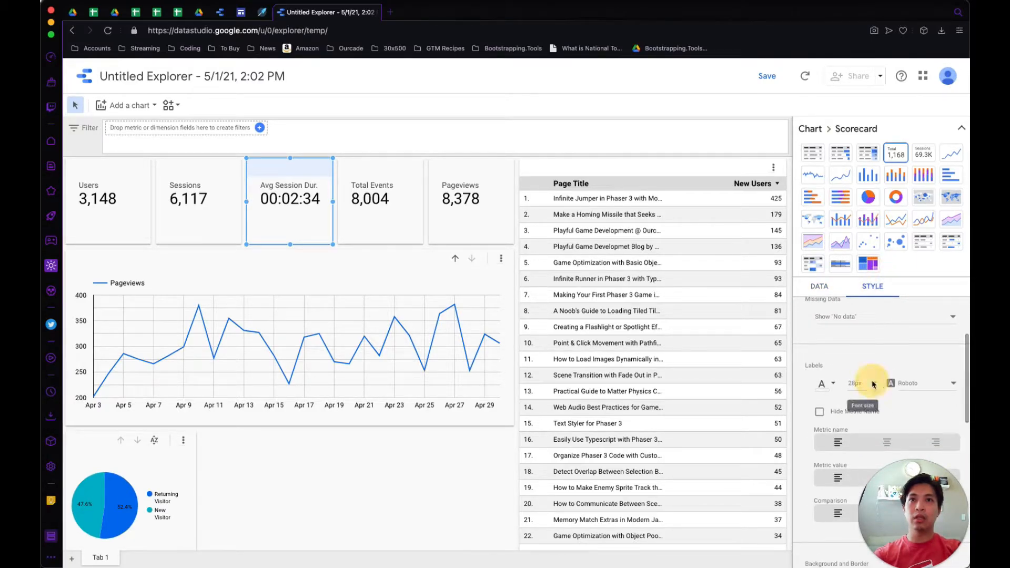
click(873, 384)
click(863, 357)
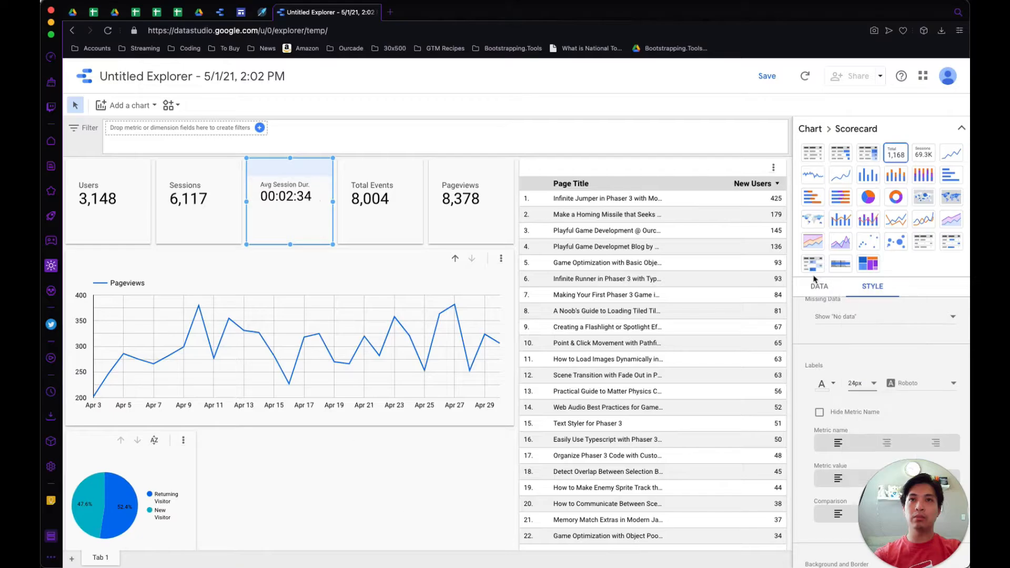
Step: Clear the custom metric name of the average session duration scorecard
click(815, 286)
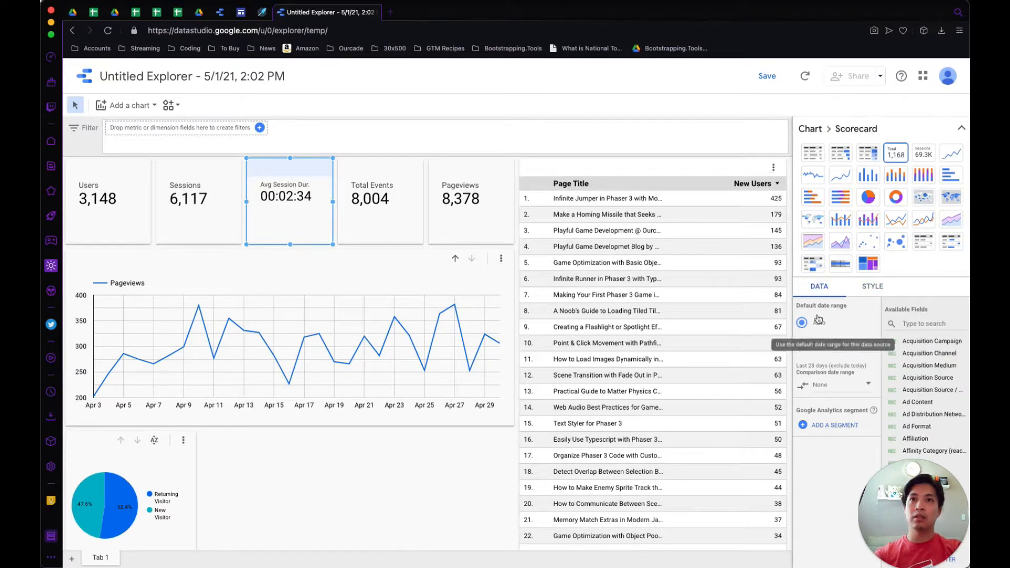
click(804, 365)
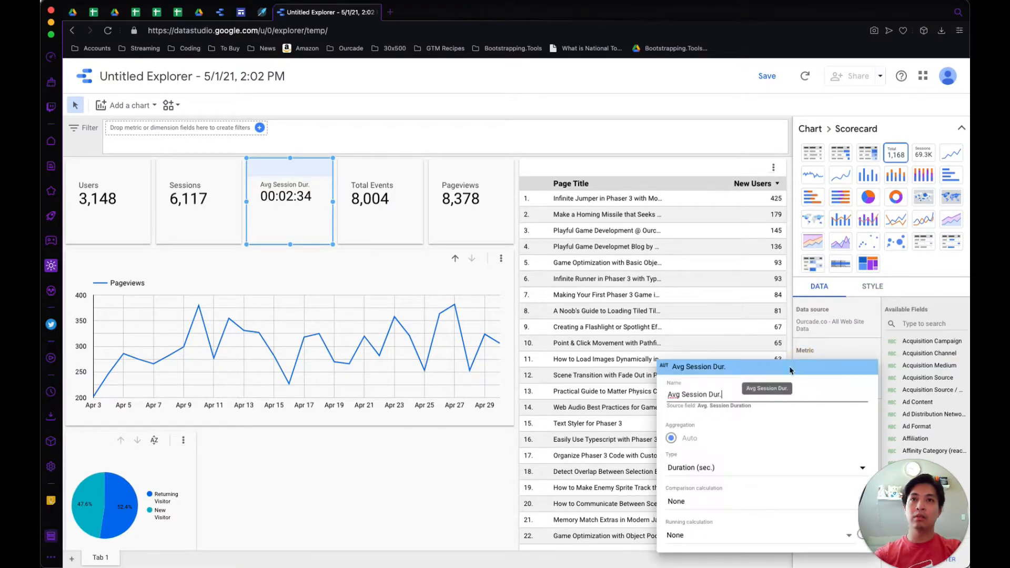
key(super+a)
key(BackSpace)
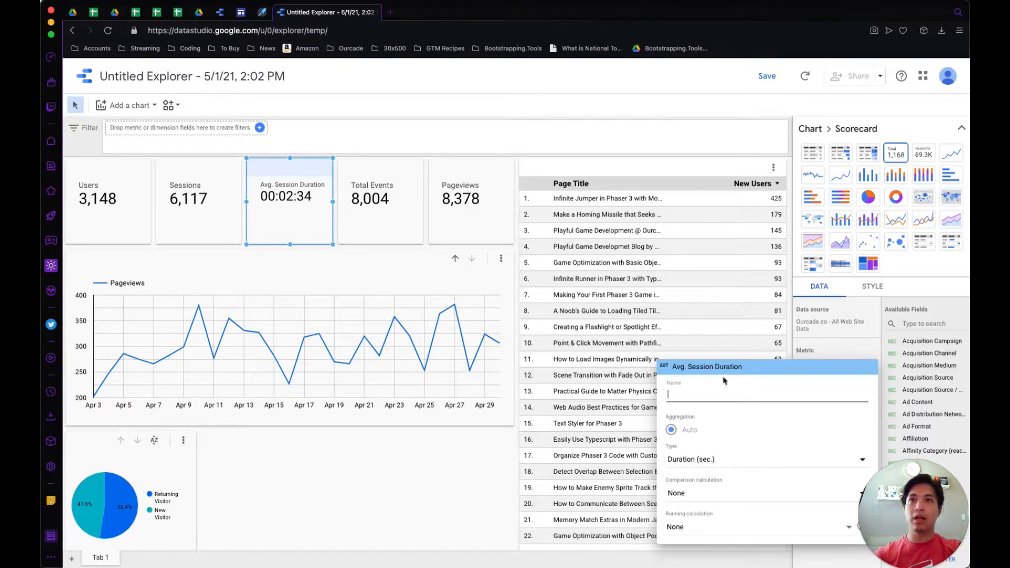
click(447, 466)
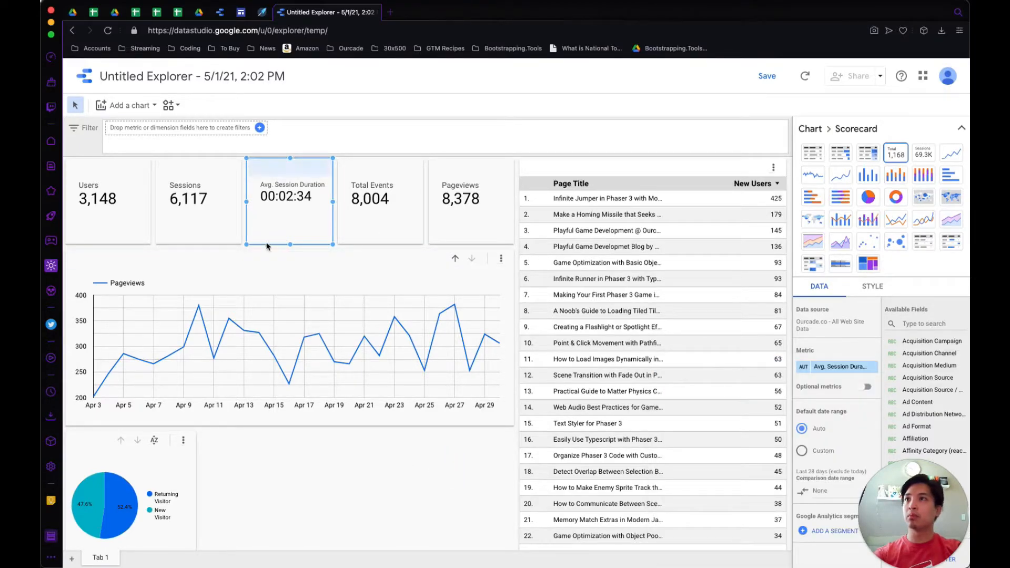
click(270, 252)
click(285, 196)
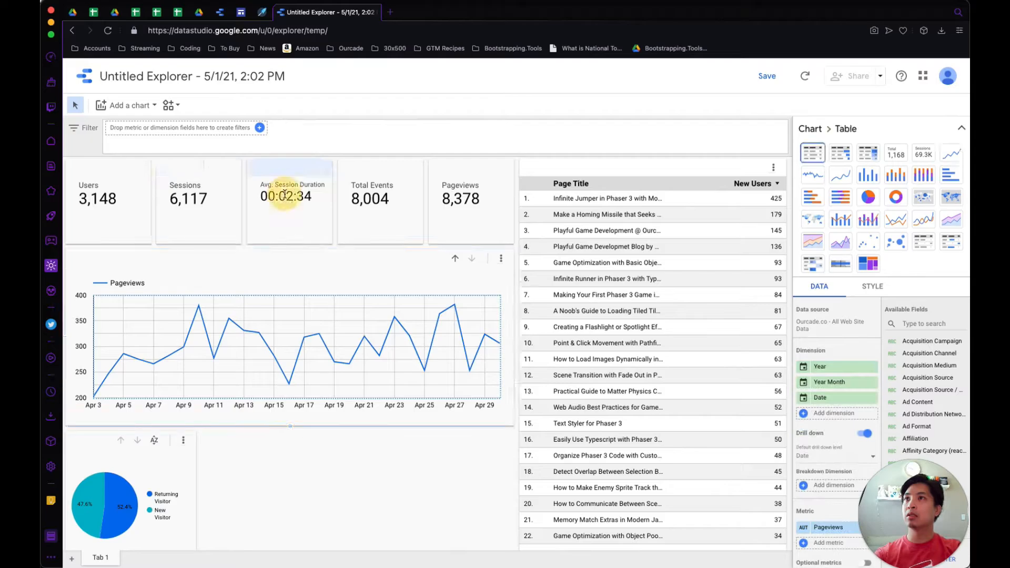
click(282, 158)
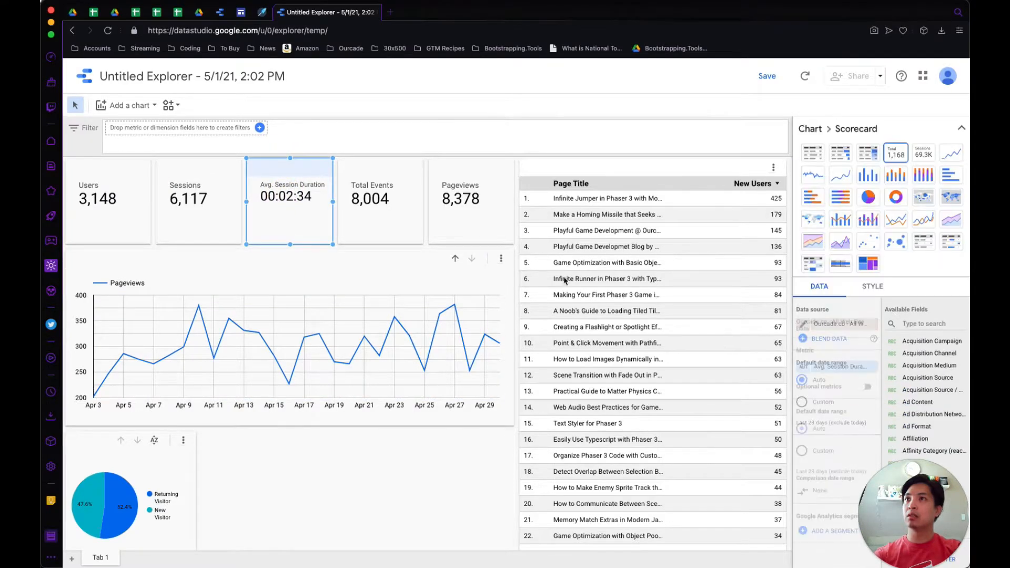
Step: Set the label font size of the average session duration scorecard to 28px
click(876, 285)
scroll(839, 394, down, 3)
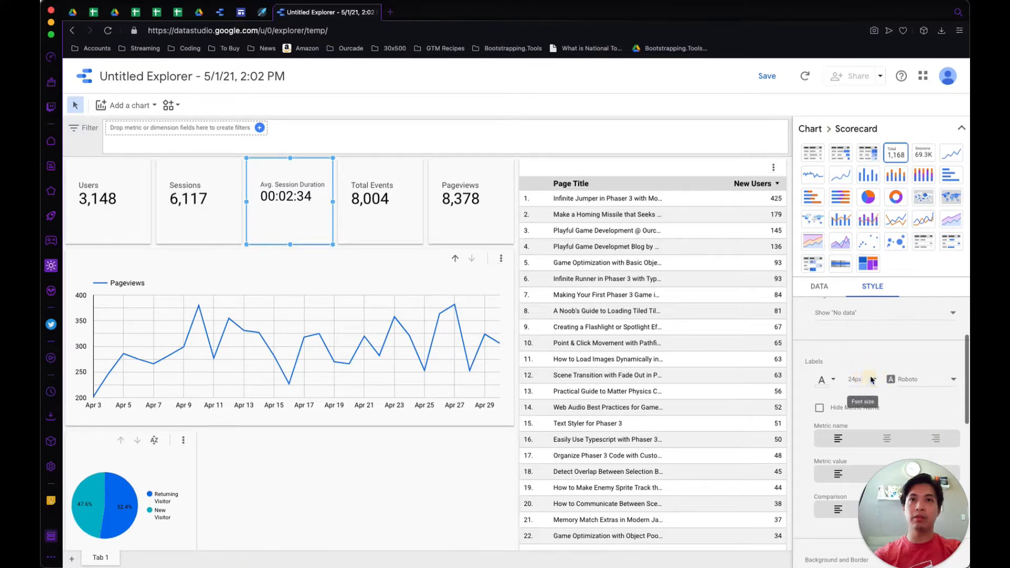
click(873, 380)
click(890, 403)
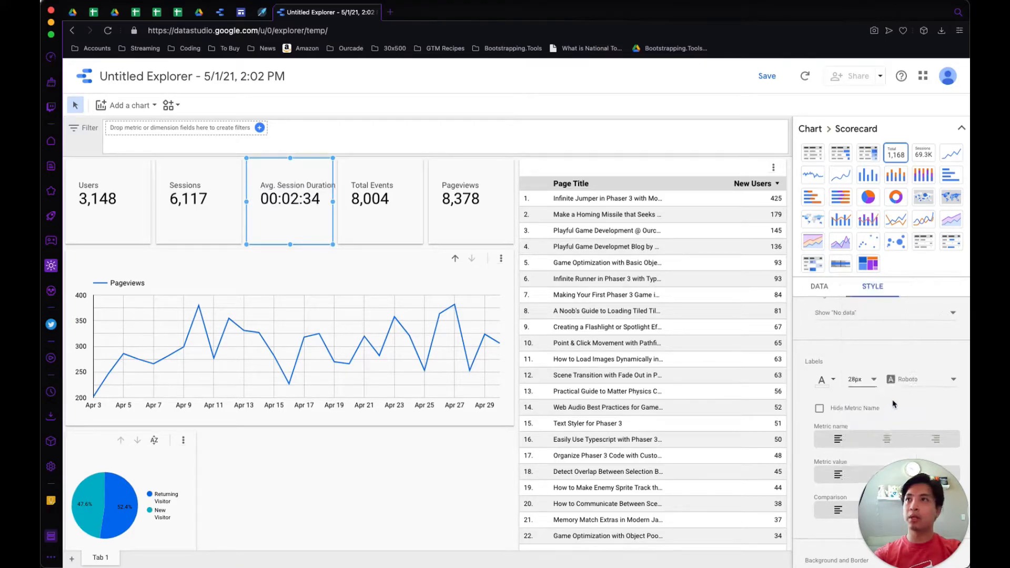
Step: Try hiding the metric name and centering the metric name, value and comparison of the average session duration scorecard
scroll(890, 401, down, 1)
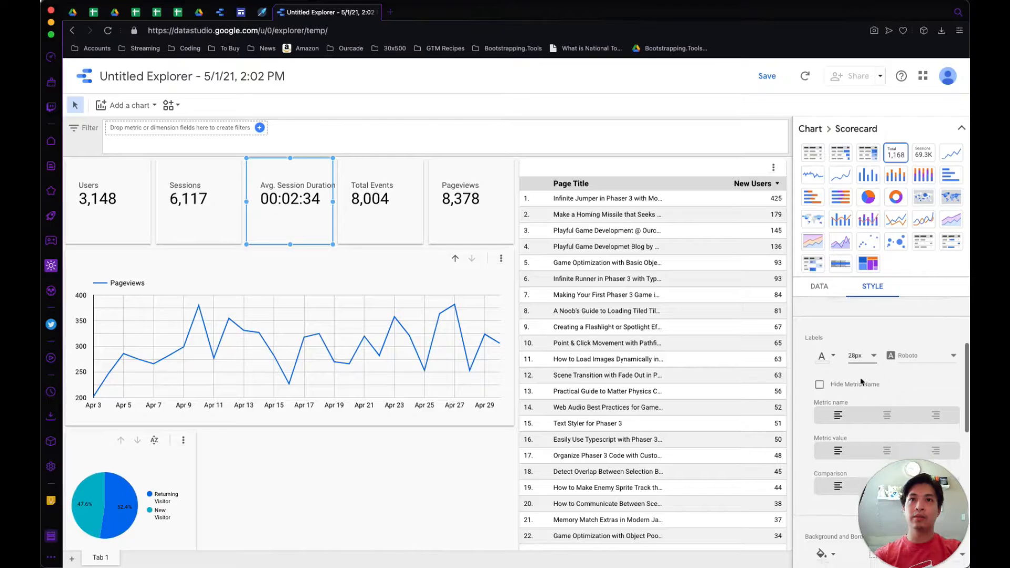
click(858, 384)
click(858, 384)
scroll(912, 393, down, 4)
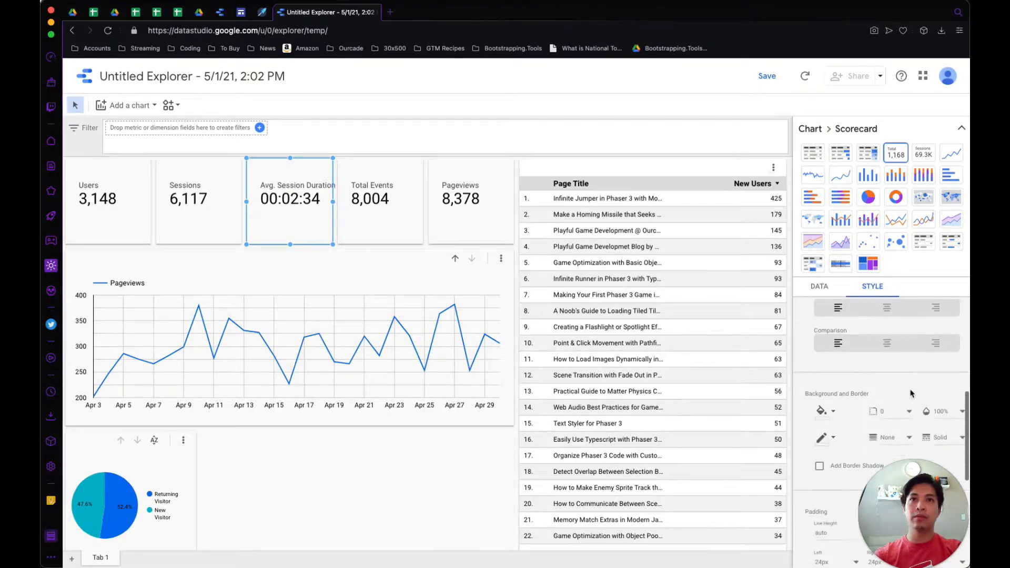
scroll(908, 392, up, 3)
click(888, 365)
click(838, 365)
click(889, 330)
click(839, 329)
click(887, 401)
click(839, 402)
Step: Set the left padding of the average session duration scorecard to 16px
scroll(853, 431, down, 2)
scroll(854, 434, down, 2)
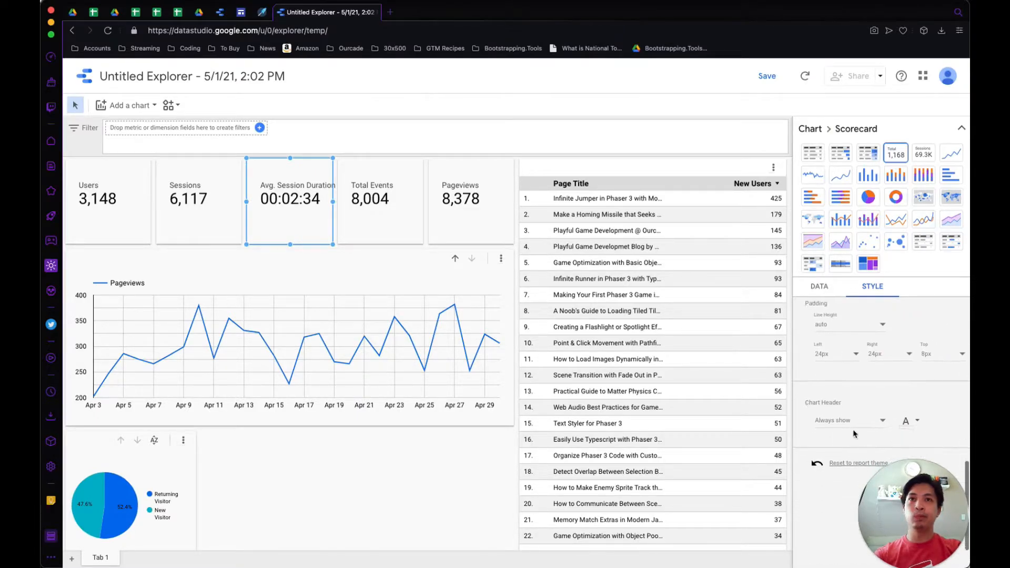
click(847, 377)
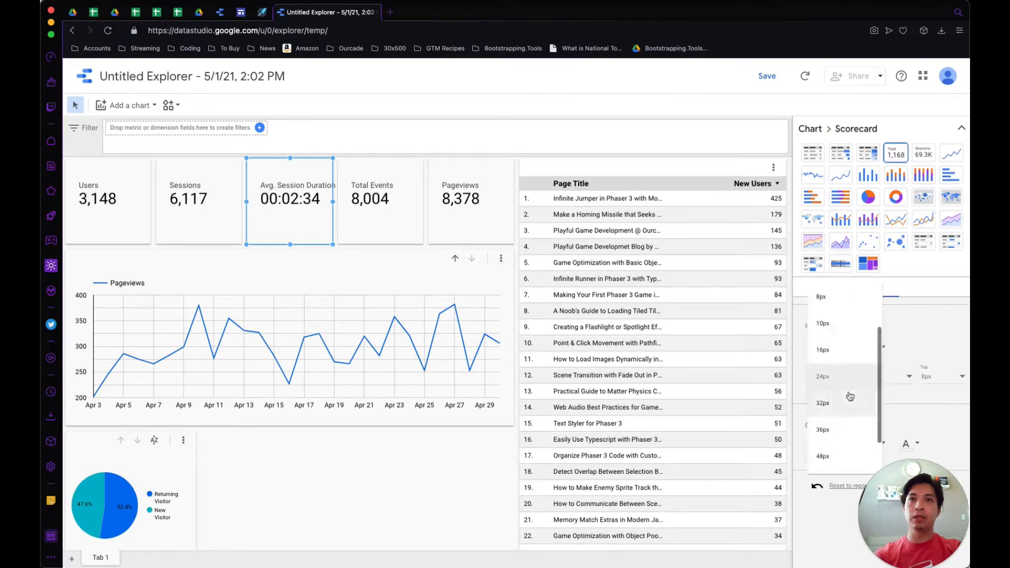
click(837, 355)
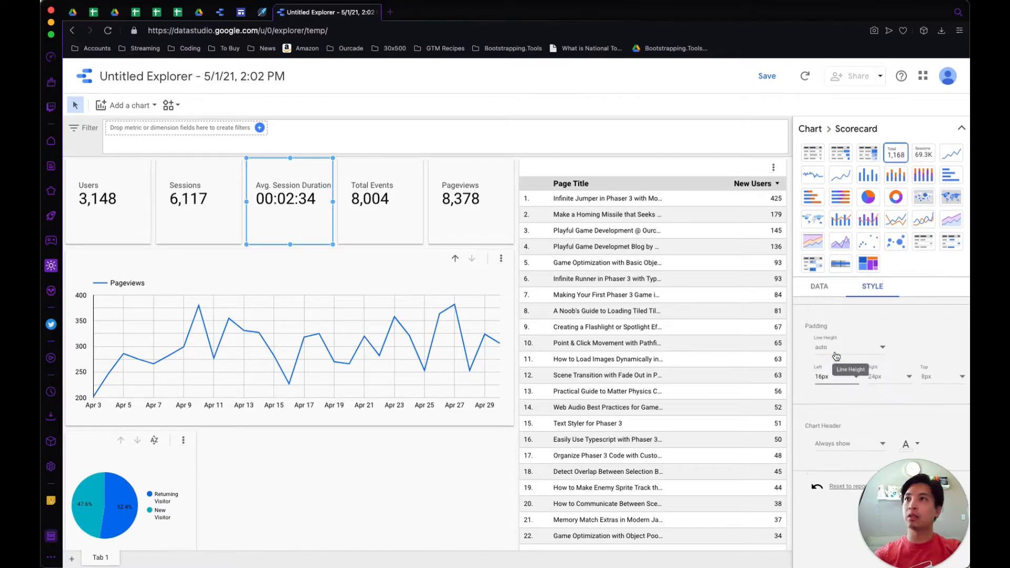
click(329, 479)
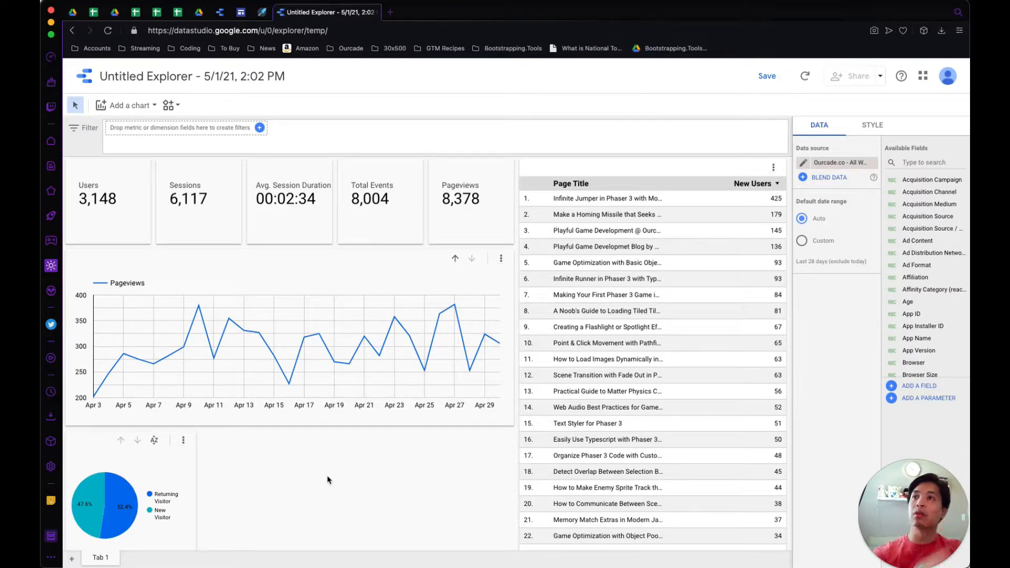
Step: Move the visitor type pie chart above the Pageviews time series, directly beneath the Users scorecard
scroll(327, 480, down, 1)
drag(94, 419, 108, 228)
click(300, 340)
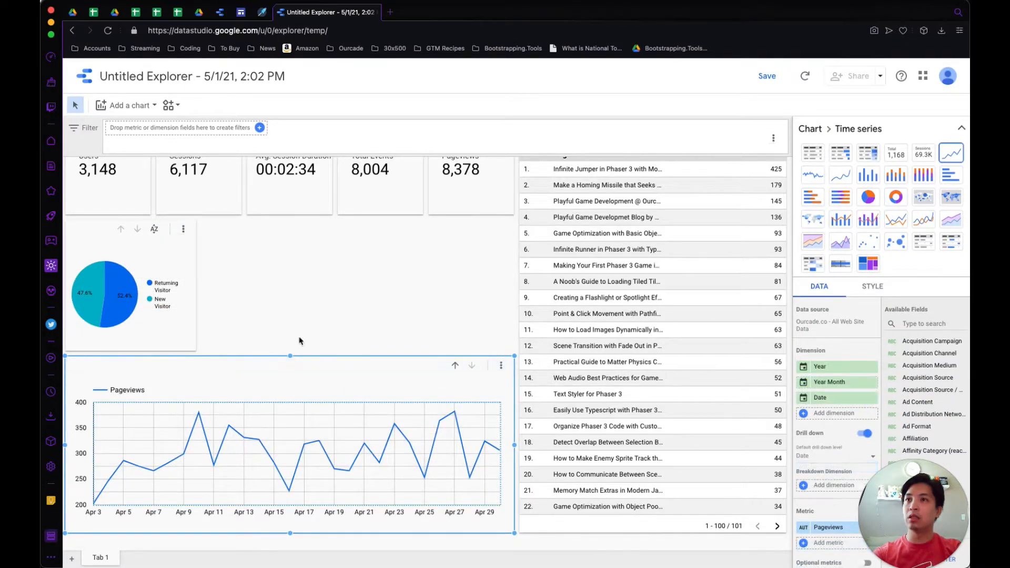
scroll(161, 279, up, 1)
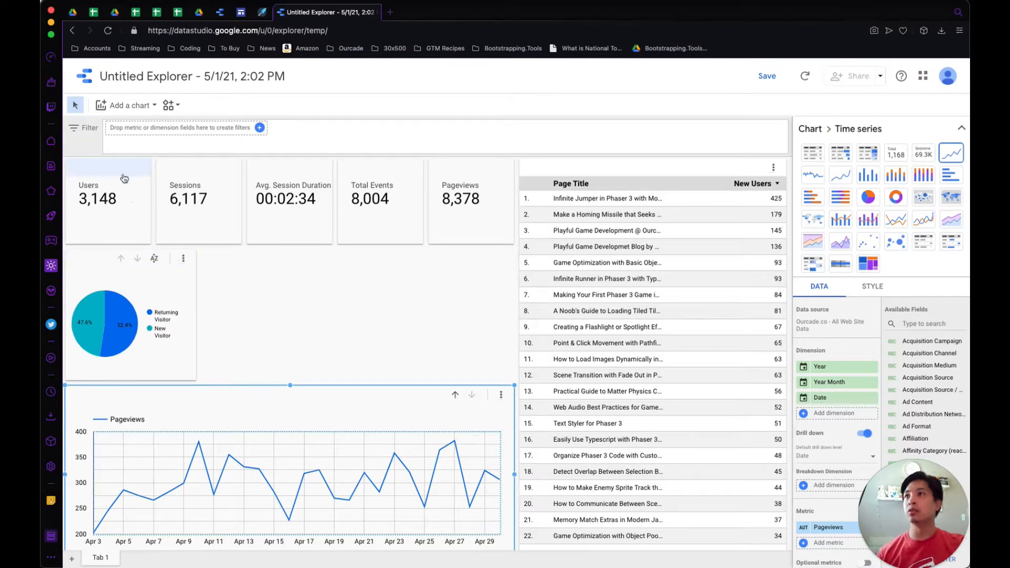
Step: Try shrinking the pie chart to the Users scorecard's size, then widening it and extending its height
click(202, 293)
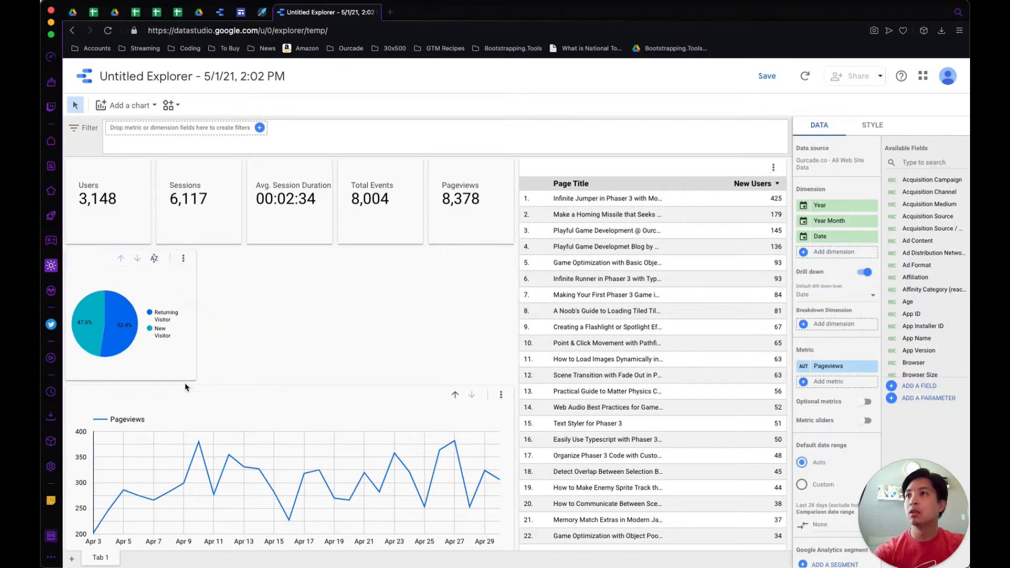
click(97, 263)
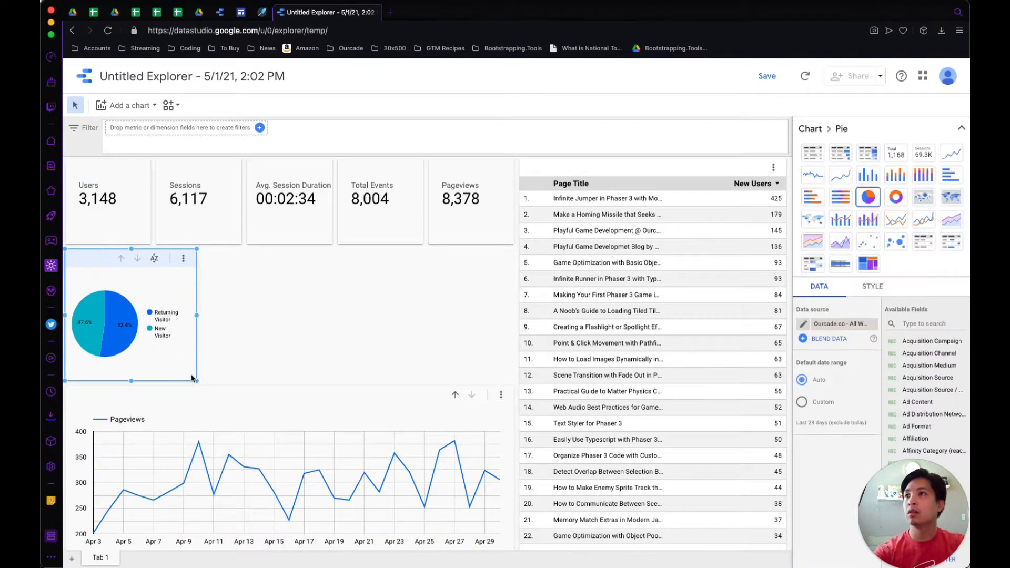
drag(195, 380, 156, 363)
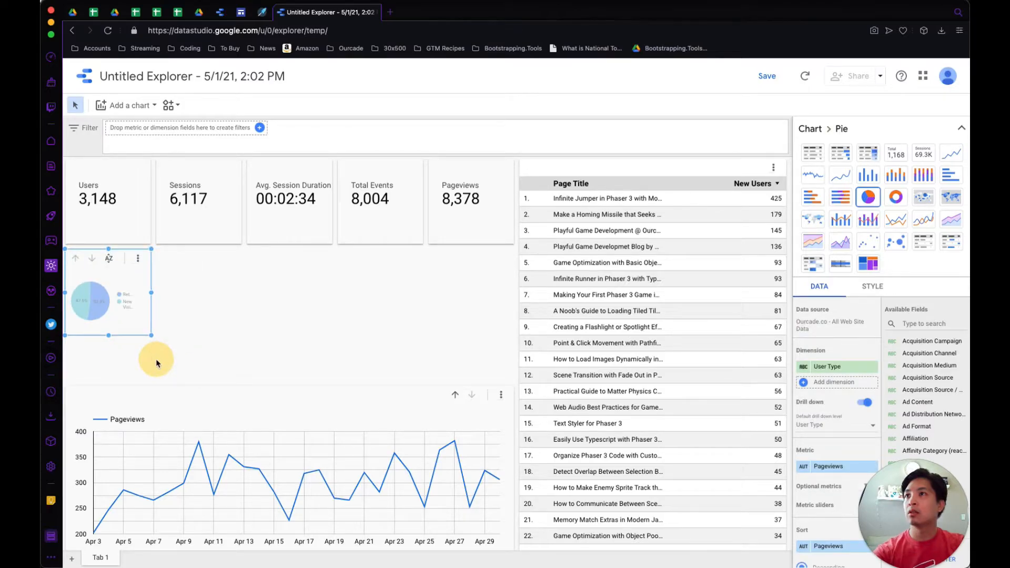
drag(153, 292, 195, 290)
click(208, 352)
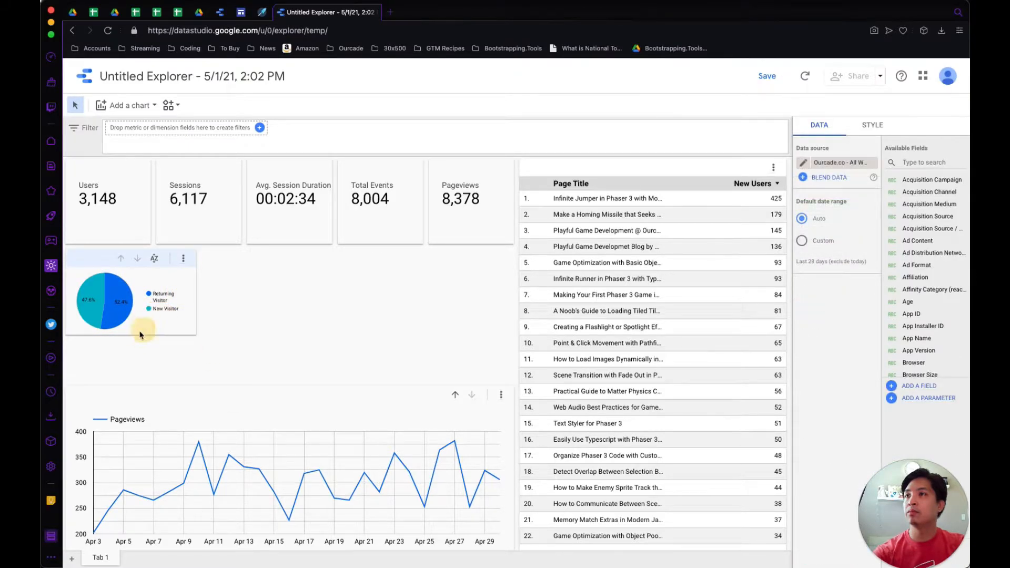
click(101, 265)
drag(131, 335, 130, 369)
Step: Place the pie chart's legend at the top and narrow the chart to the width of the Users scorecard
click(872, 286)
scroll(894, 407, down, 10)
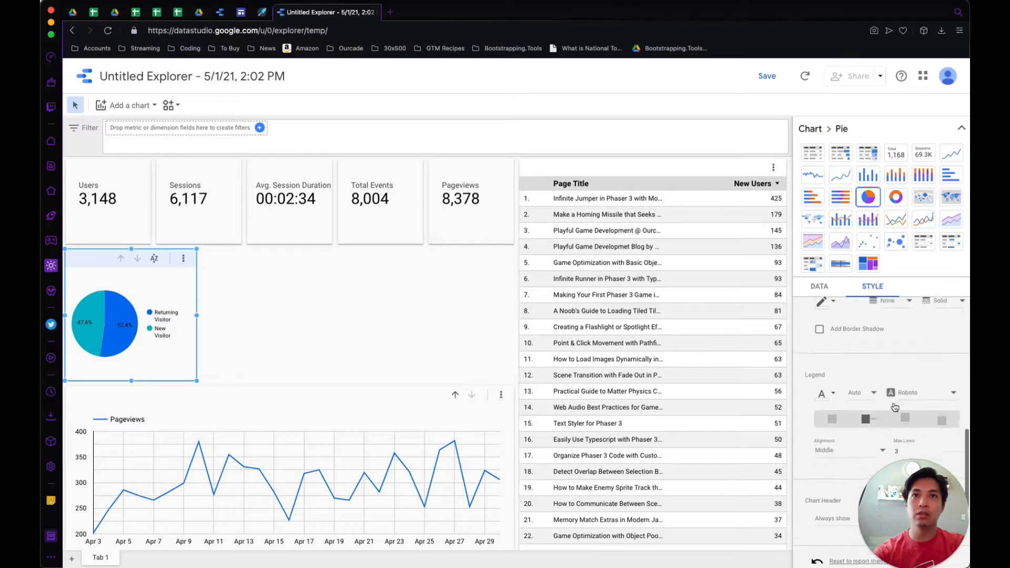
scroll(894, 408, down, 2)
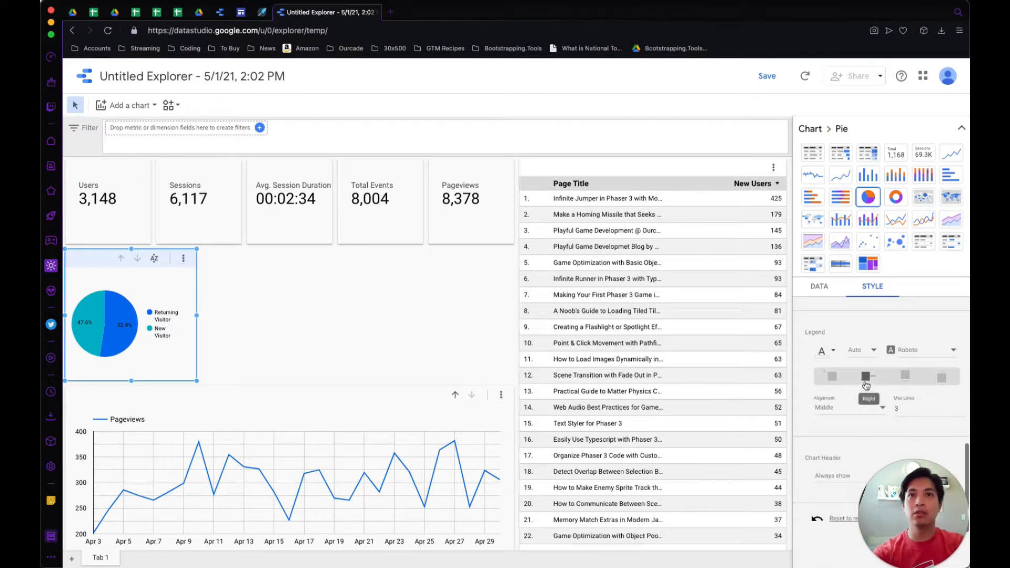
click(941, 377)
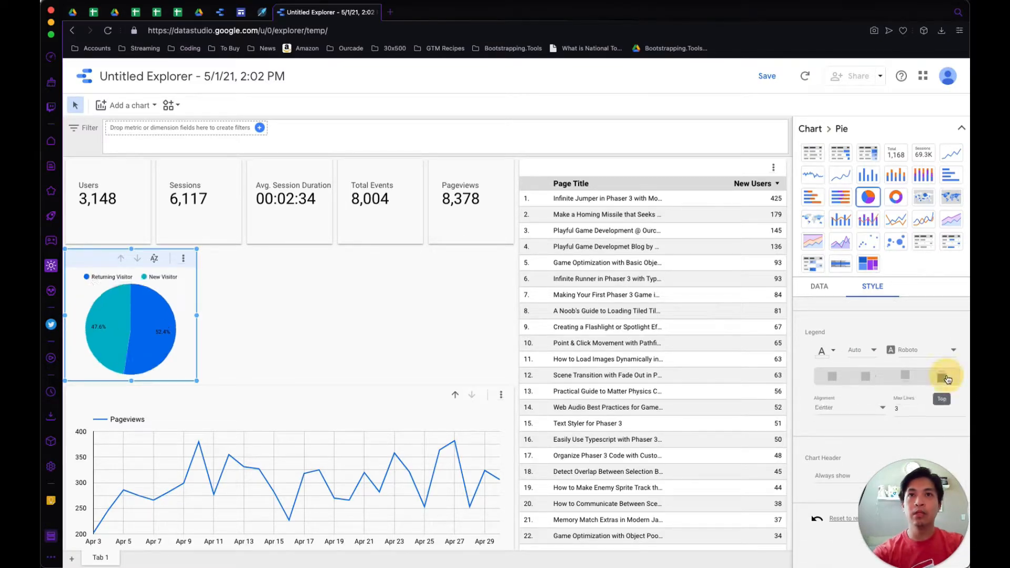
drag(196, 381, 169, 368)
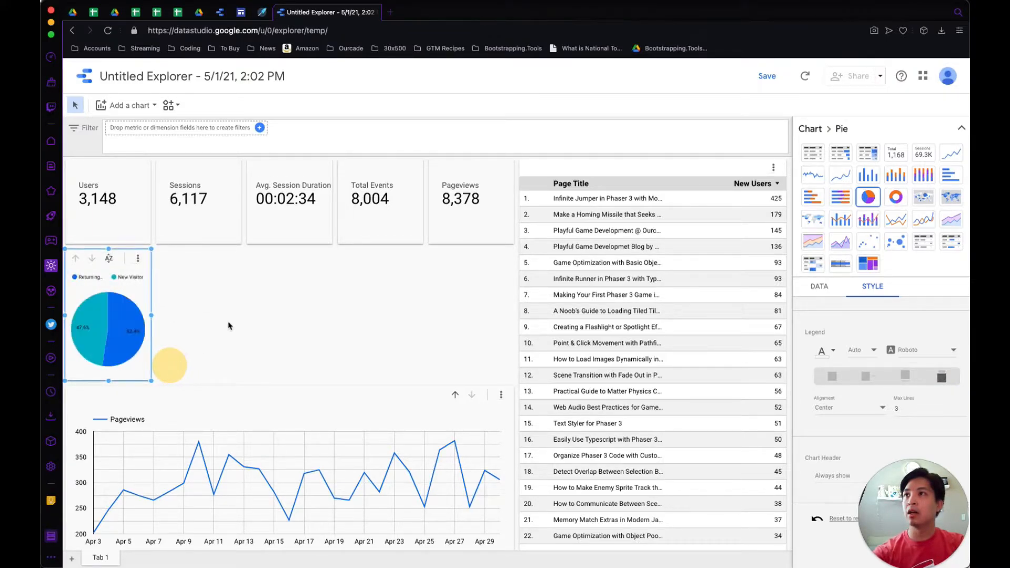
click(169, 363)
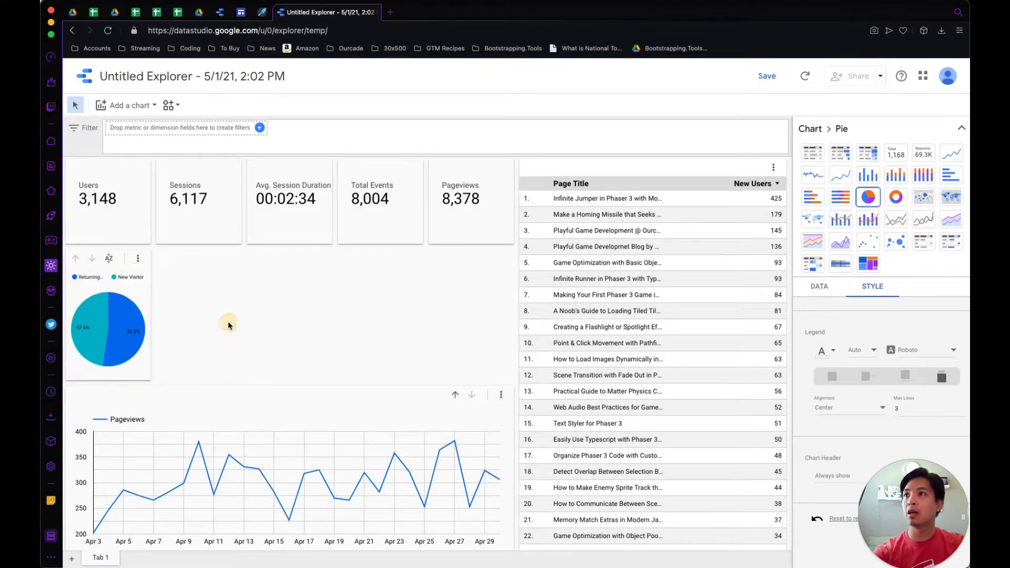
Step: Test the pie chart's cross-filtering by toggling the Returning Visitor and New Visitor slices on and off
click(97, 281)
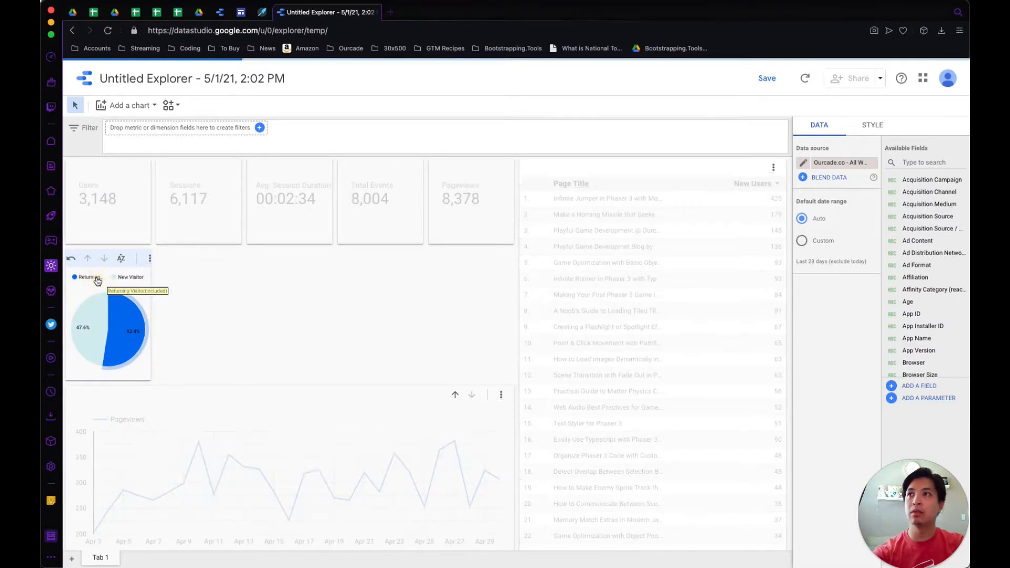
click(92, 329)
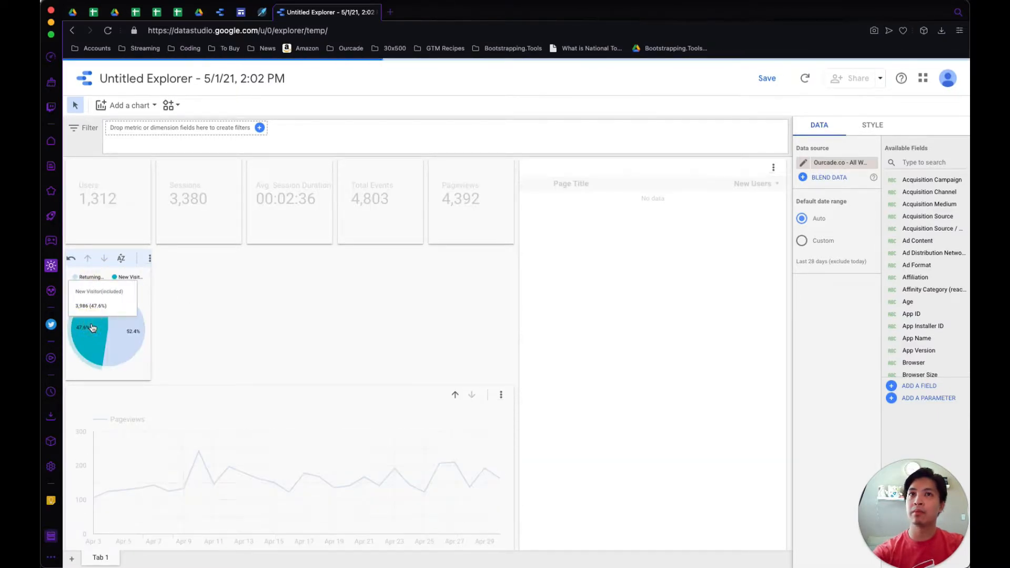
click(98, 270)
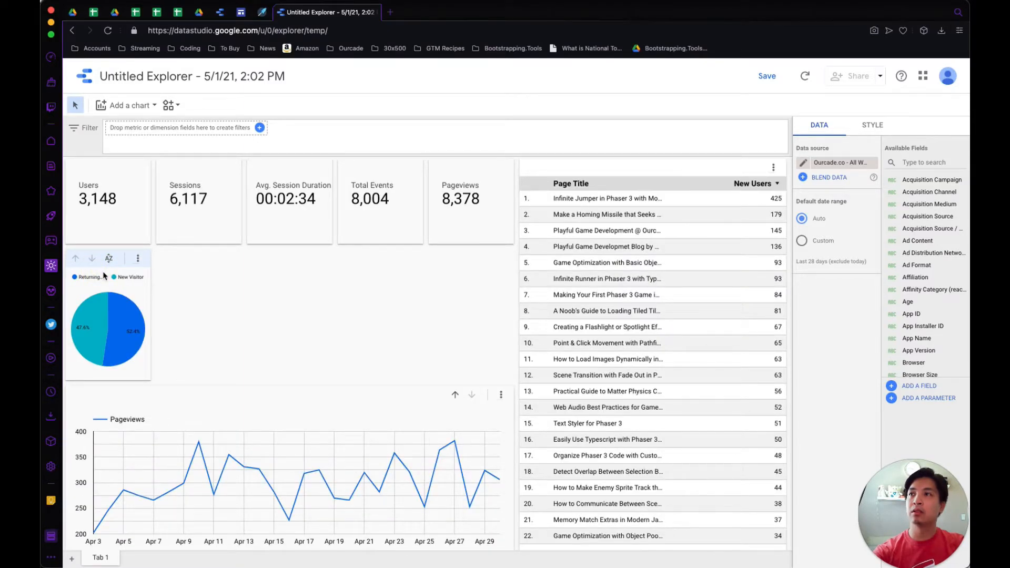
mouse_move(96, 311)
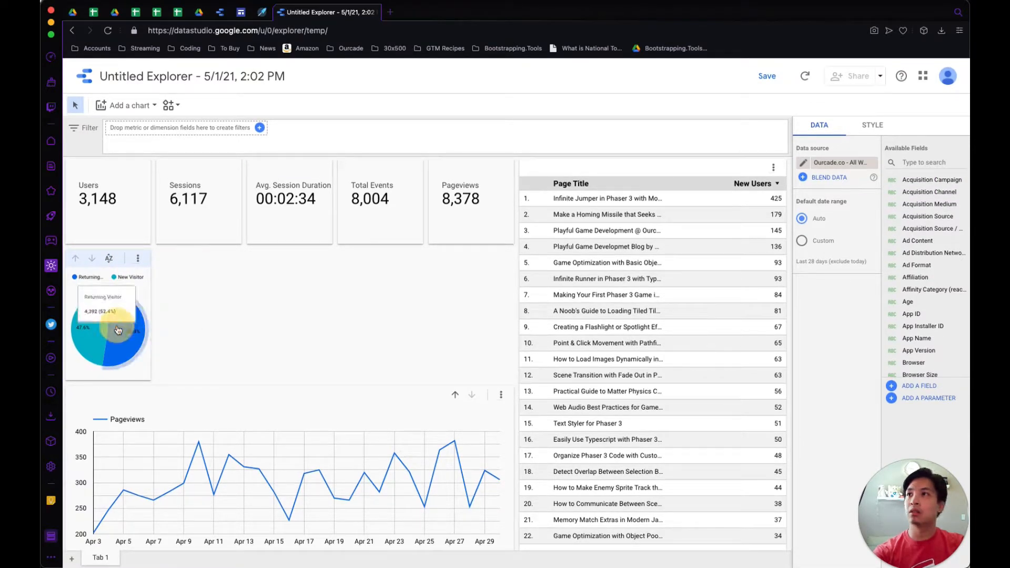
click(132, 354)
click(132, 354)
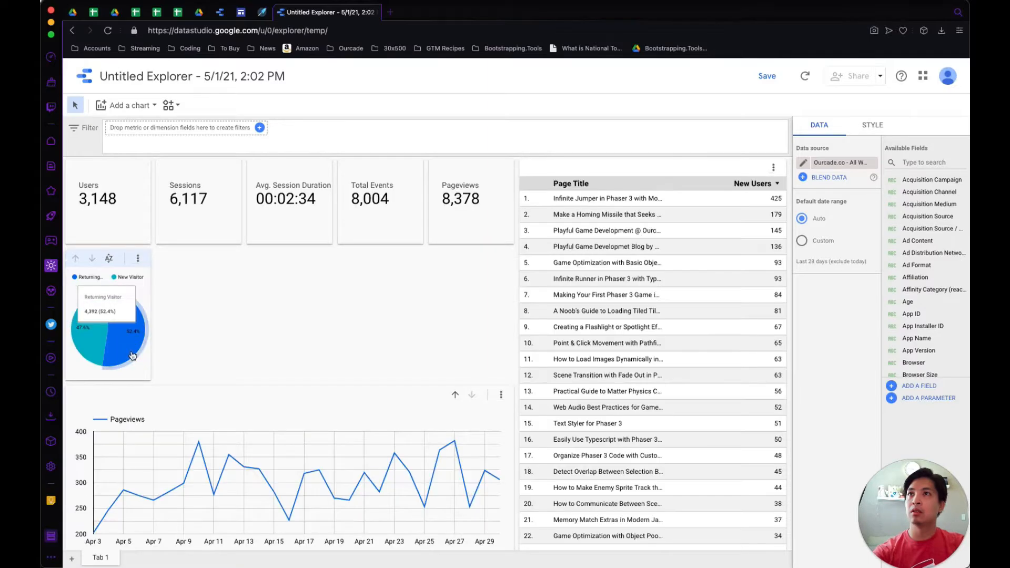
click(94, 331)
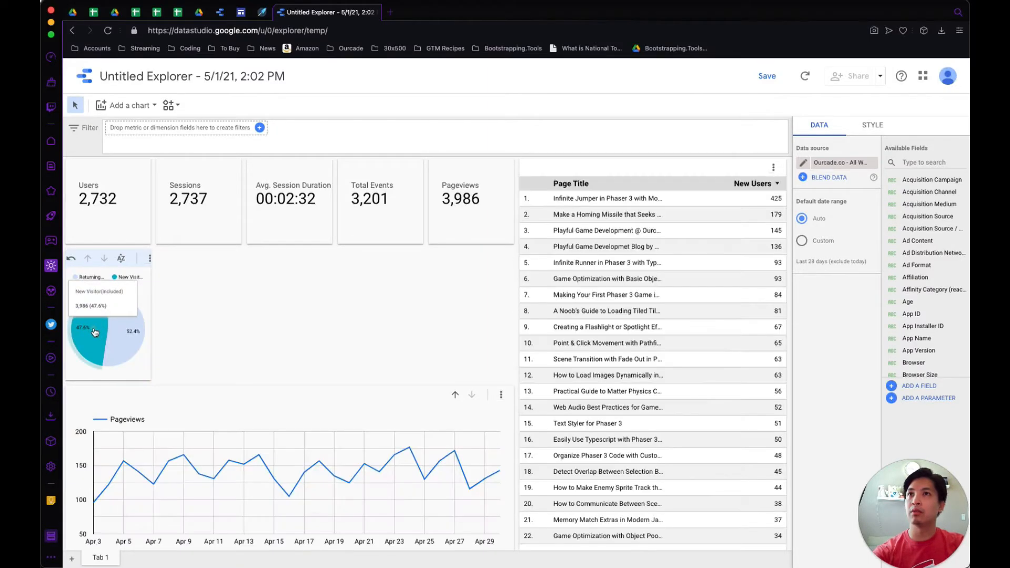
click(95, 332)
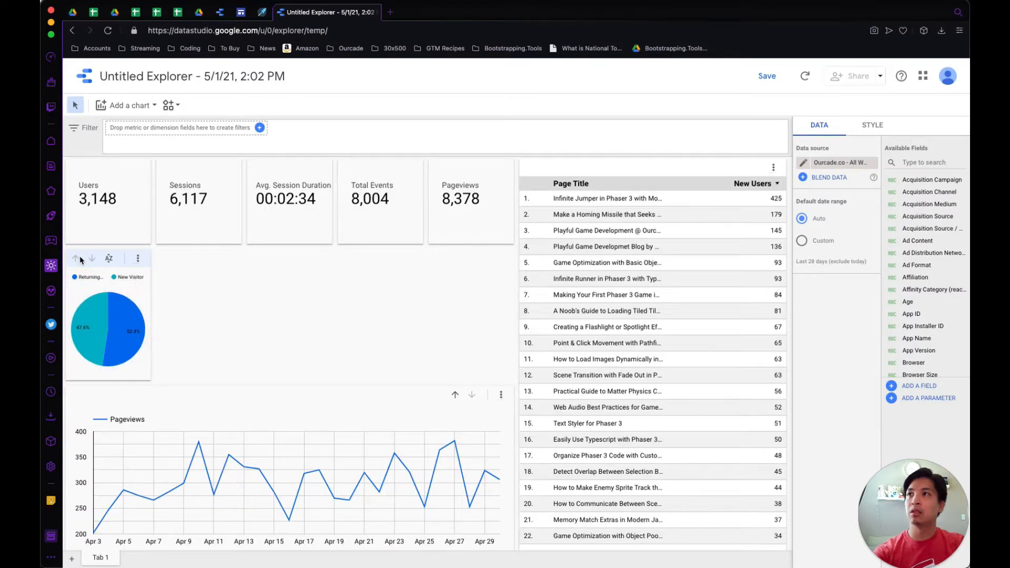
click(135, 259)
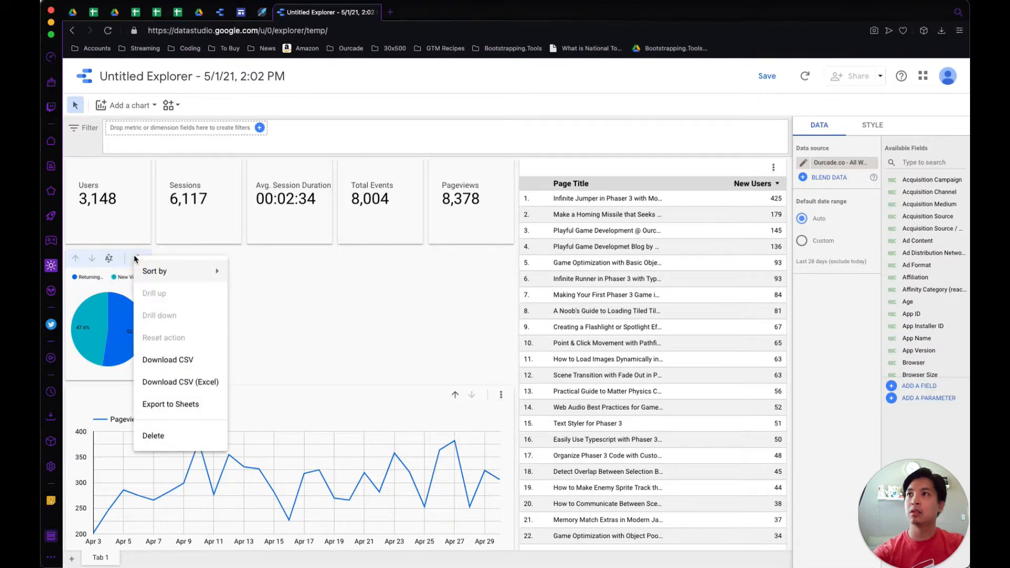
click(127, 261)
click(76, 368)
click(84, 260)
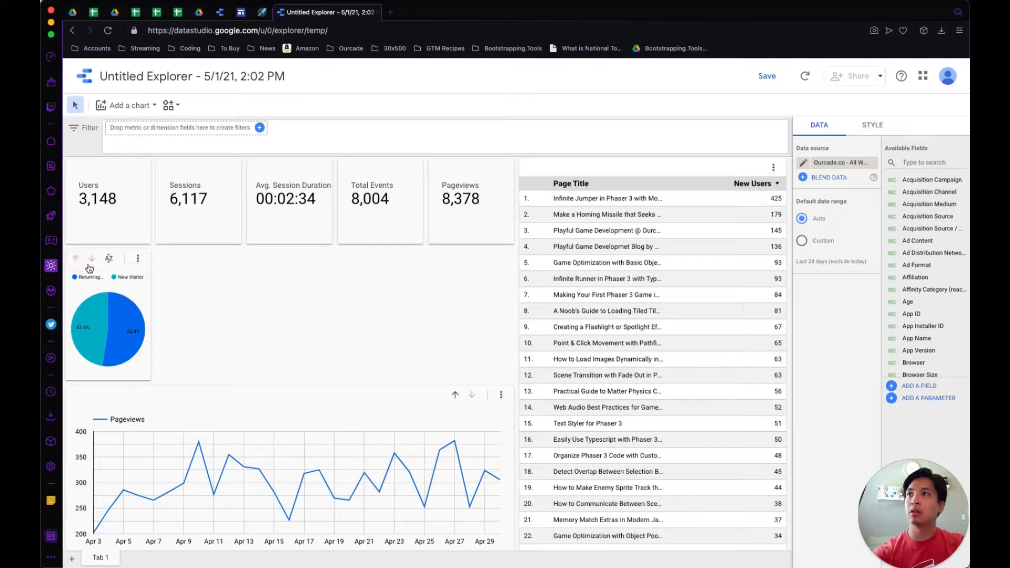
click(138, 288)
click(123, 263)
drag(138, 274, 185, 276)
click(136, 286)
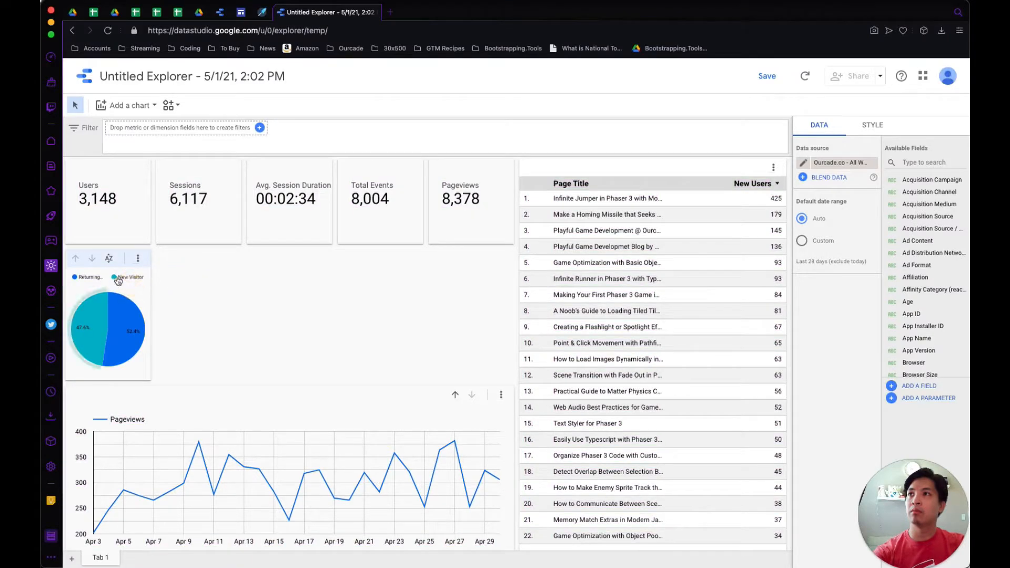
click(118, 279)
click(119, 279)
click(78, 260)
click(87, 255)
click(75, 257)
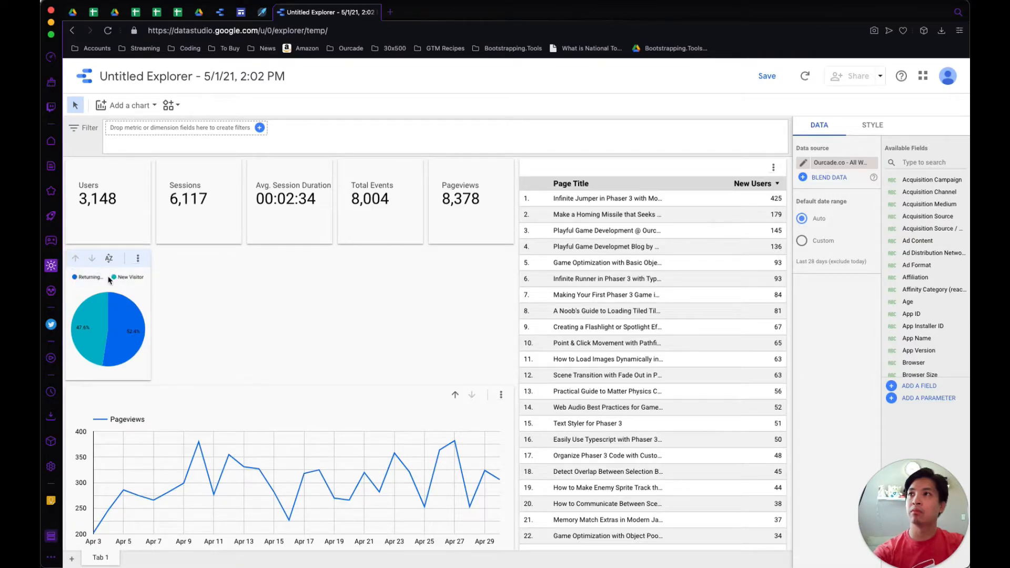
click(421, 341)
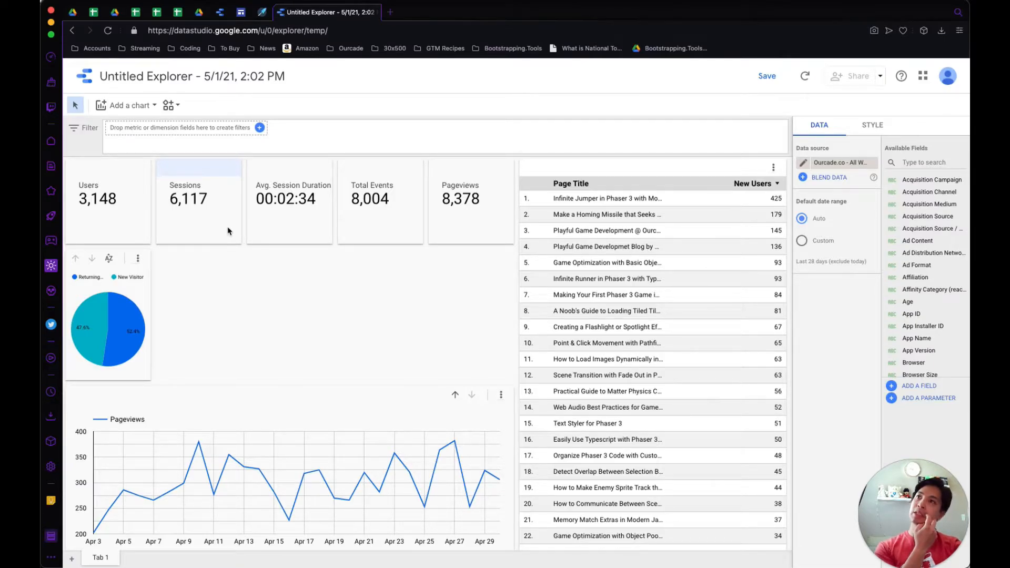
Step: Add a New Users scorecard in the empty space beside the pie chart
click(134, 106)
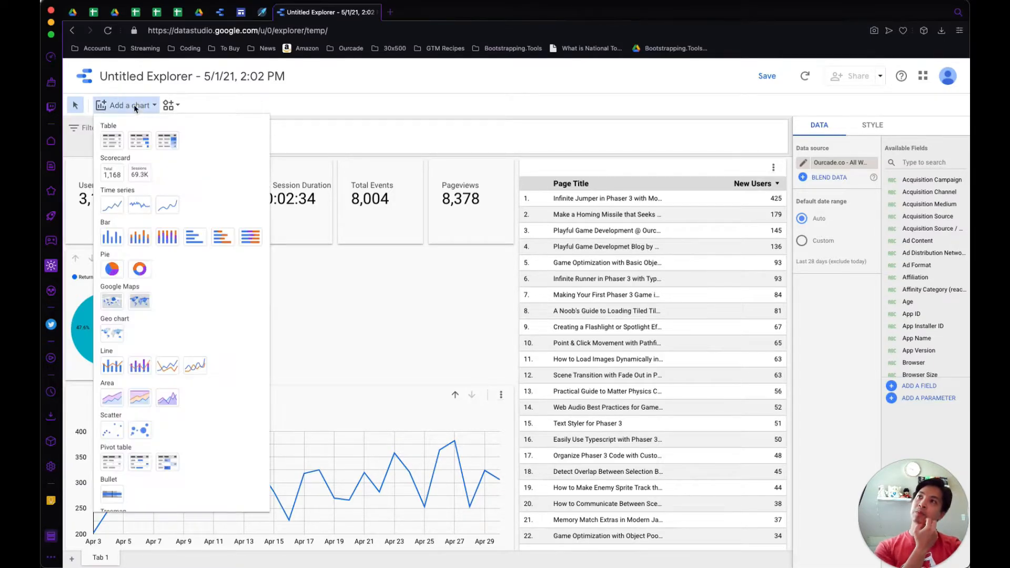
click(117, 175)
click(163, 257)
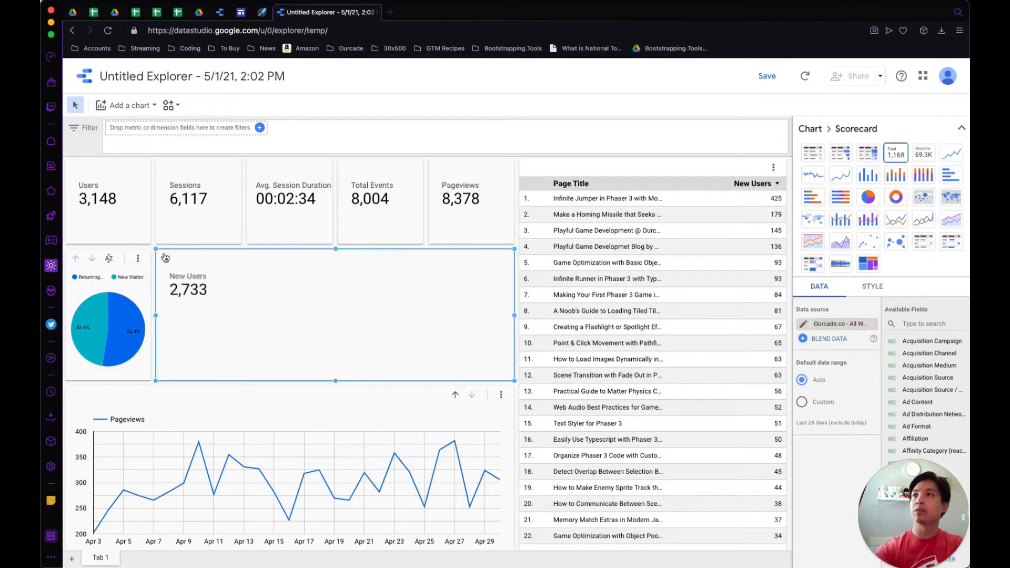
Step: Add a Pageviews scorecard with compact numbers below the Page Title table
click(129, 106)
click(135, 176)
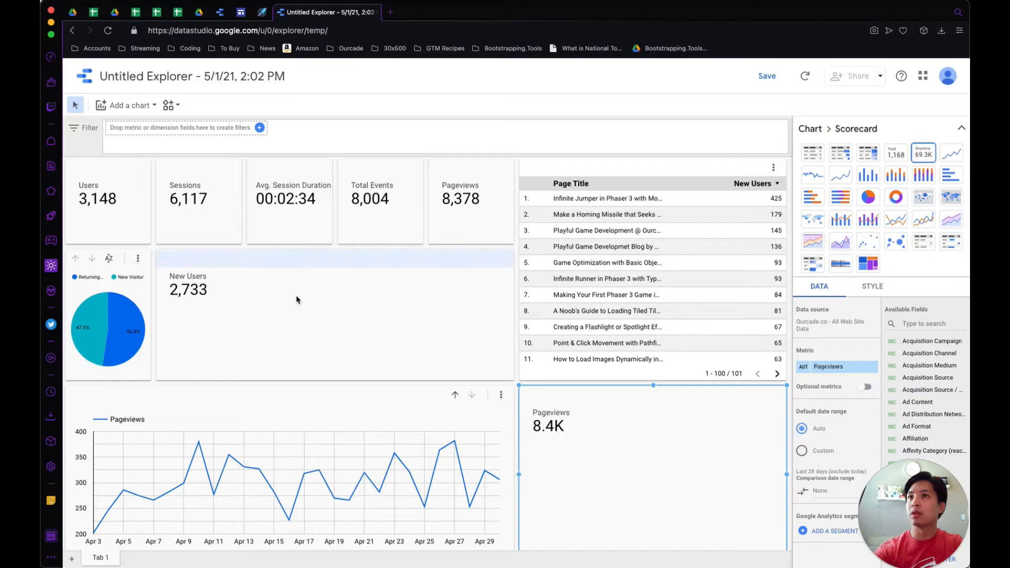
scroll(582, 463, down, 1)
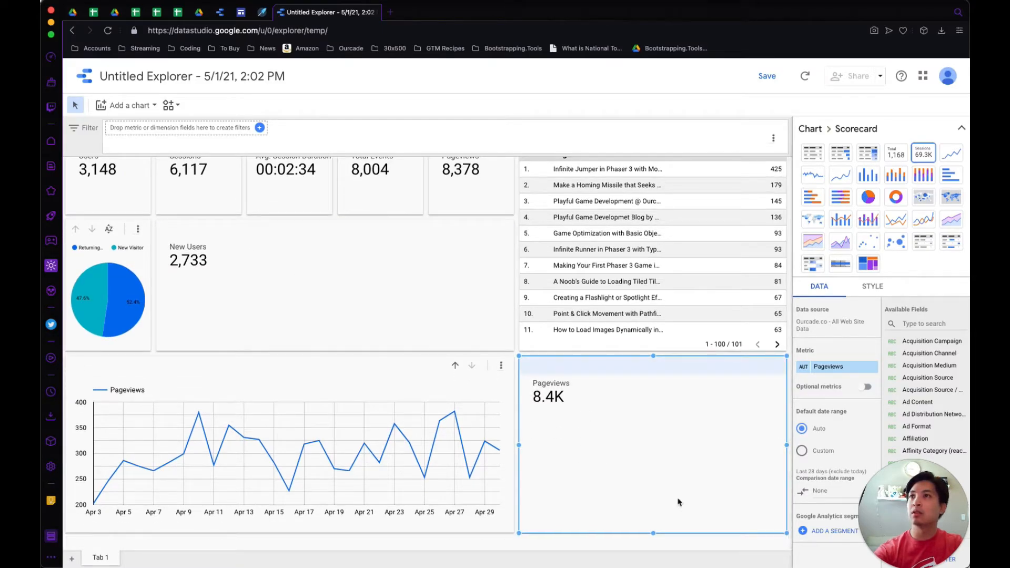
Step: Shrink the compact Pageviews scorecard below the Page Title table and delete it
drag(786, 534, 605, 412)
click(584, 385)
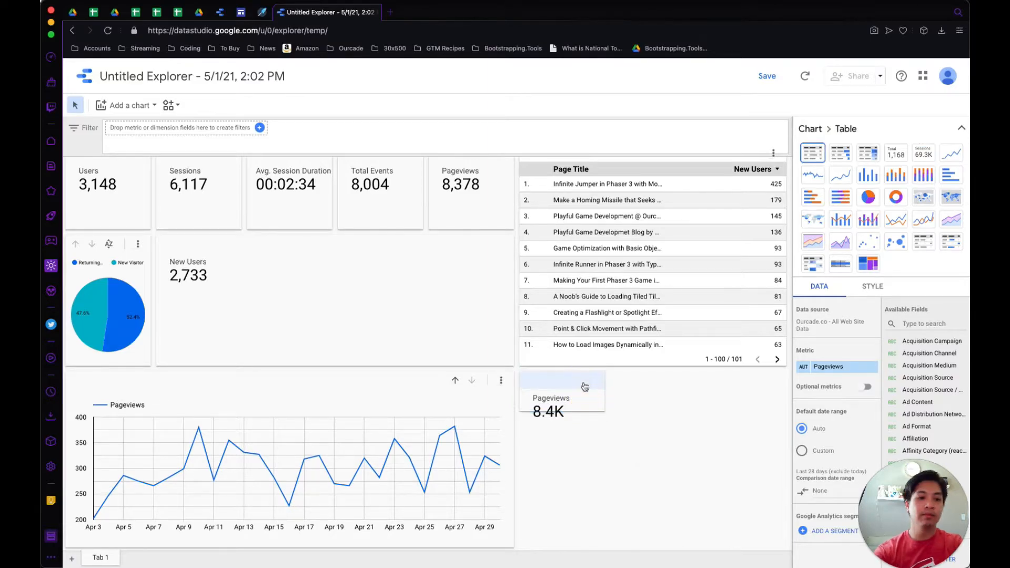
click(543, 381)
key(Delete)
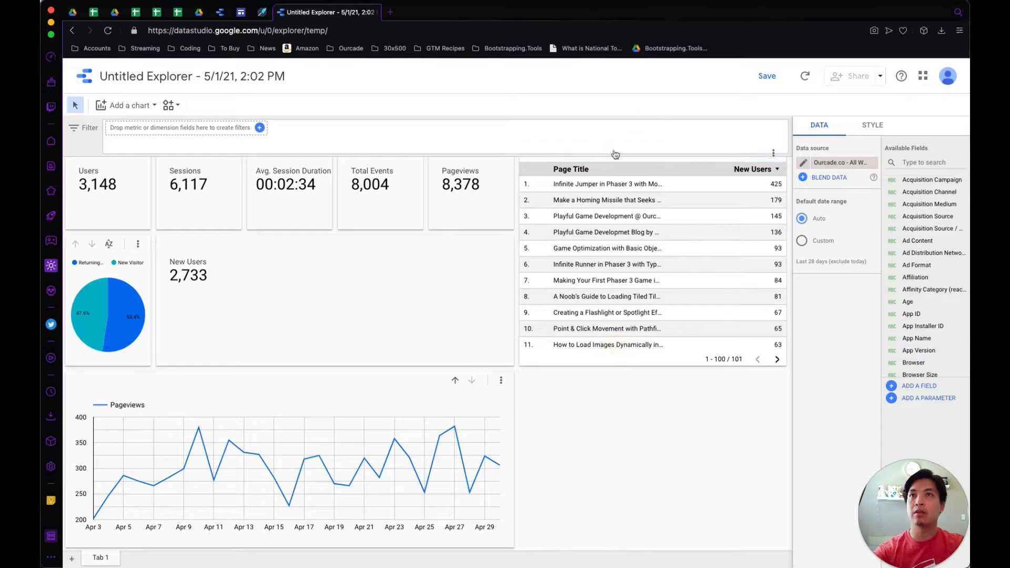
Step: Extend the Page Title table downward to fill the empty space beside the Pageviews time series chart
click(633, 166)
click(655, 407)
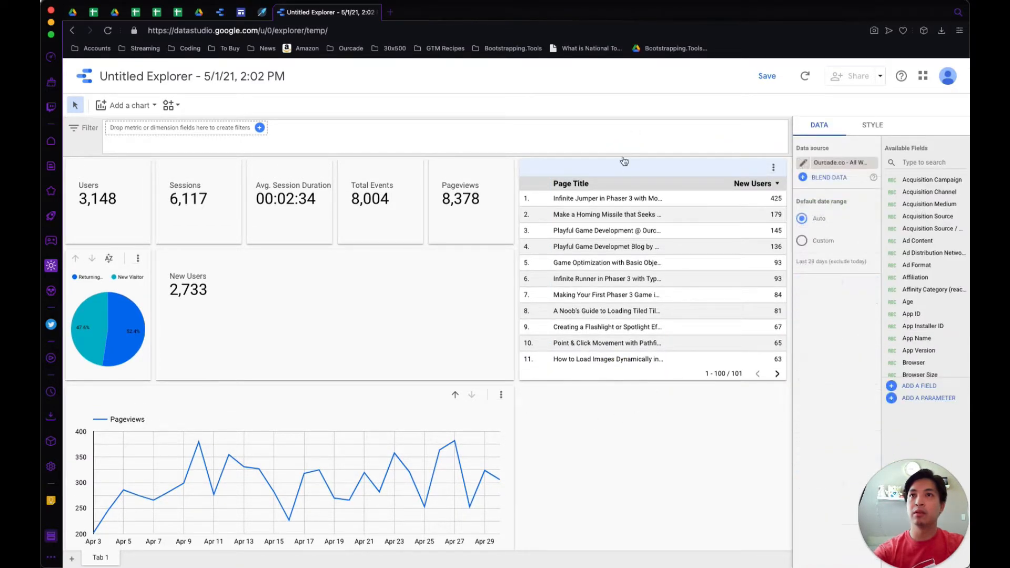
click(614, 175)
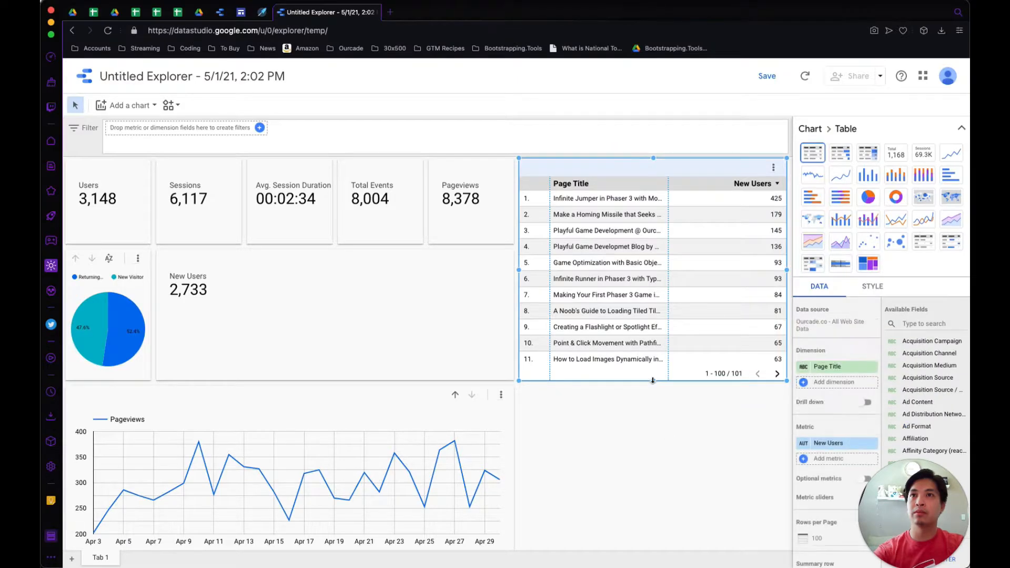
drag(653, 380, 644, 556)
scroll(605, 473, down, 9)
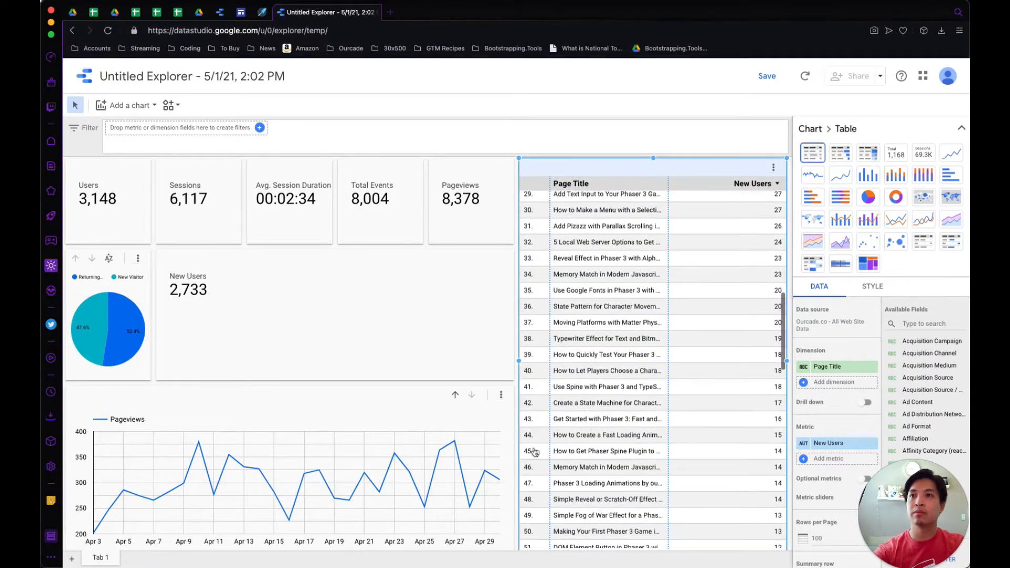
Step: Change the lower New Users scorecard's metric to Number of Sessions per User and shrink it to the Sessions scorecard's width and about half the pie chart's height
click(284, 260)
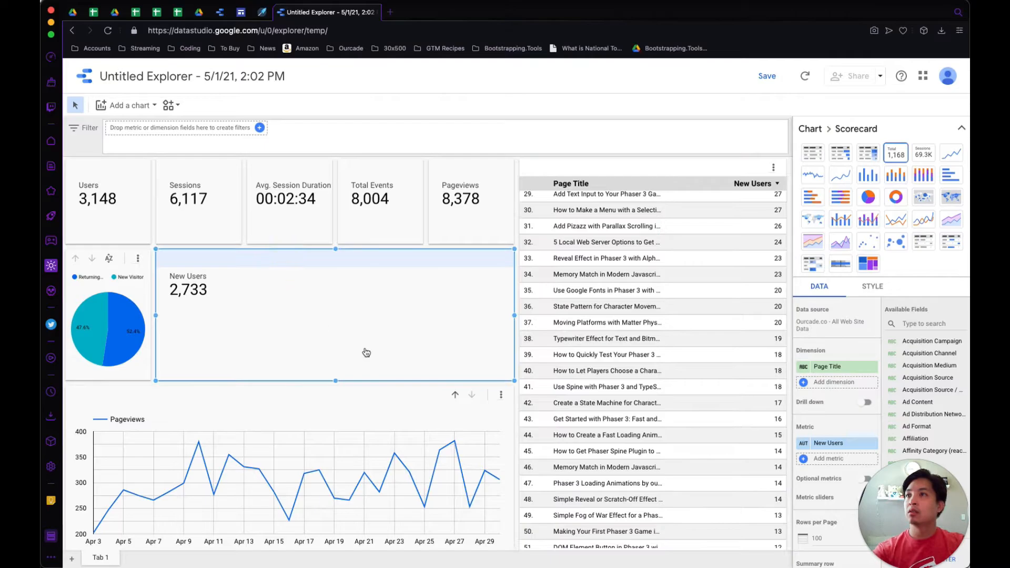
click(821, 367)
text(sessoin)
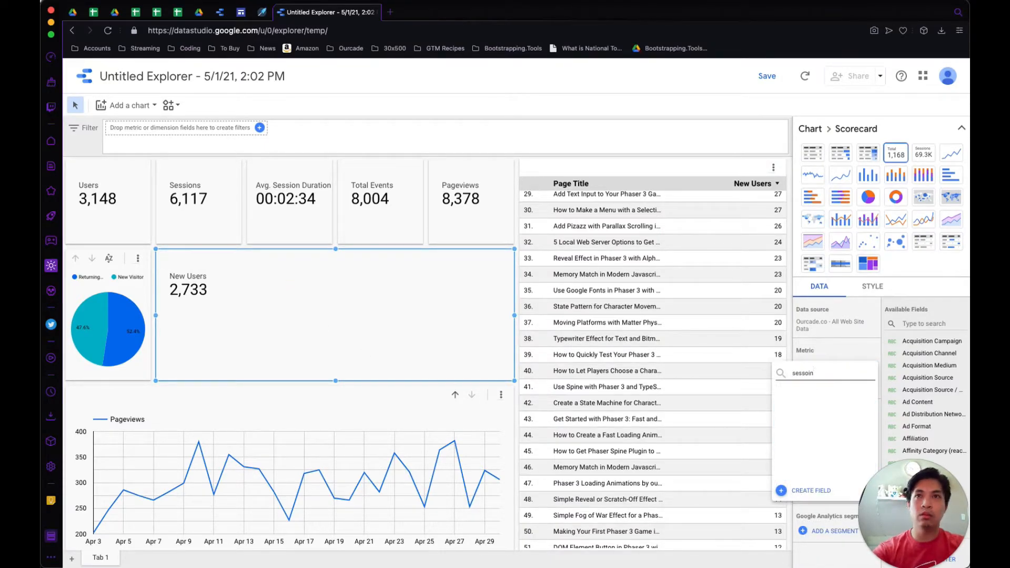
key(BackSpace)
key(BackSpace)
key(BackSpace)
text(ions)
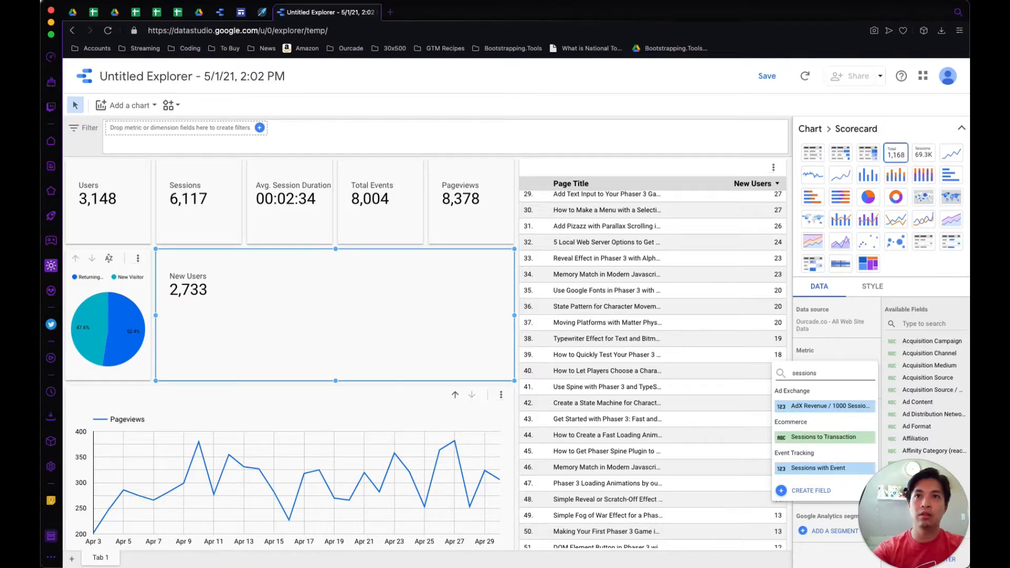
scroll(836, 436, down, 5)
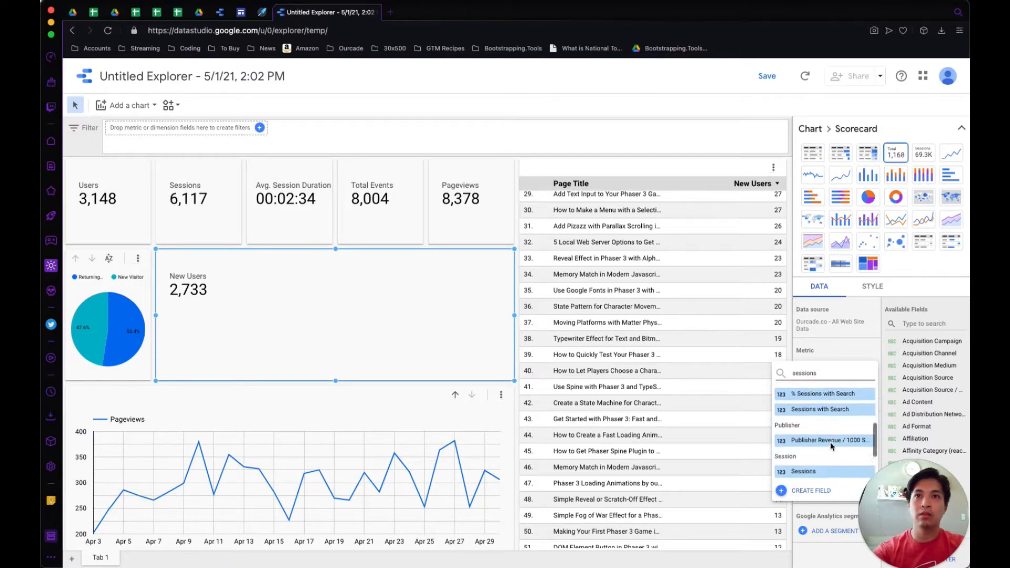
scroll(832, 446, down, 2)
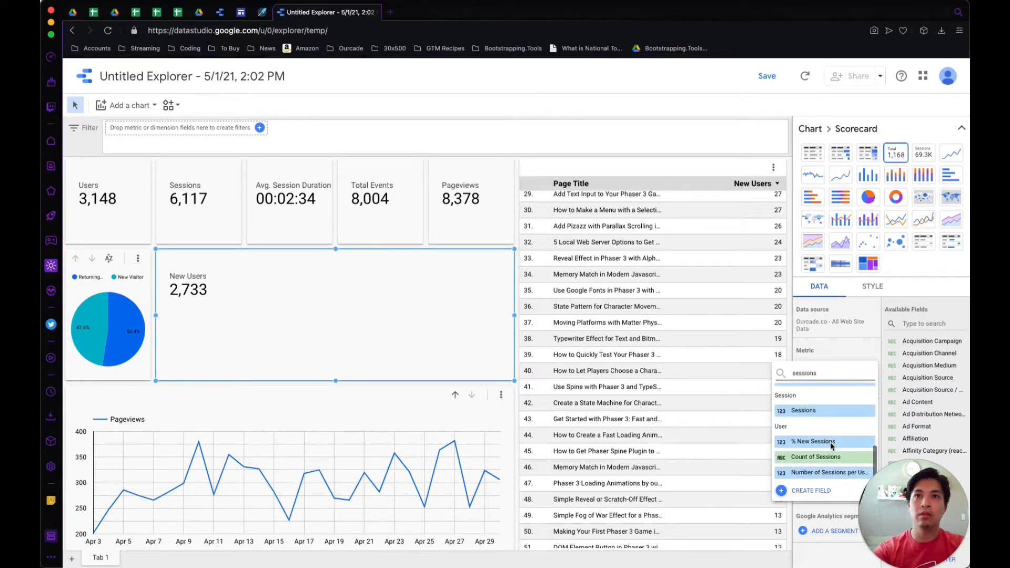
click(825, 474)
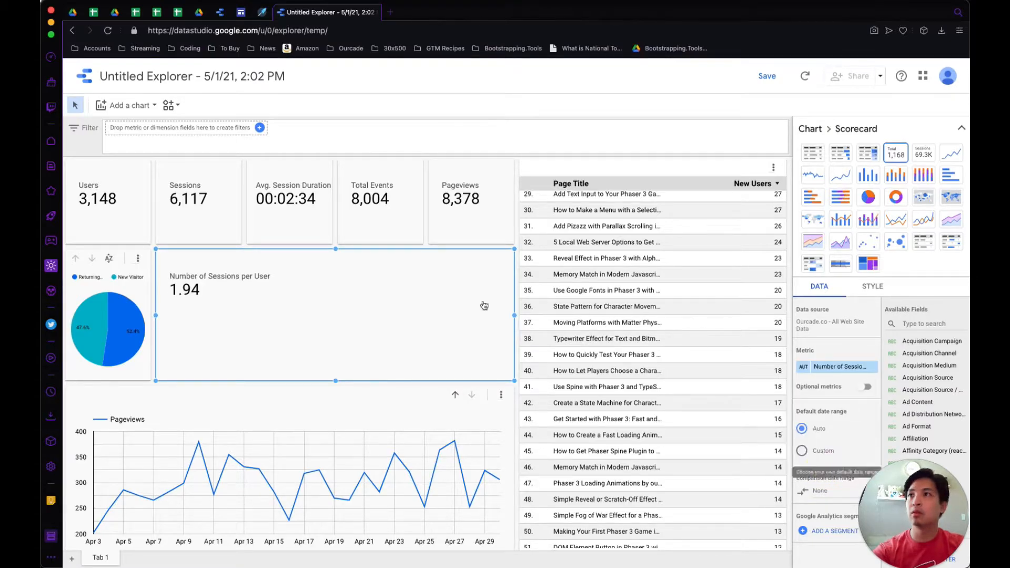
drag(515, 382, 230, 330)
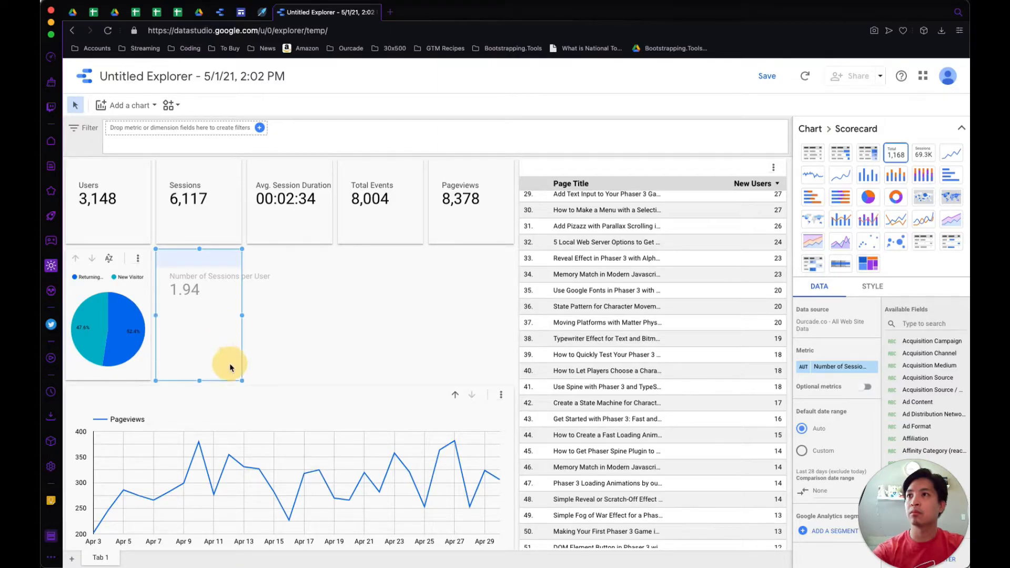
drag(231, 321, 234, 309)
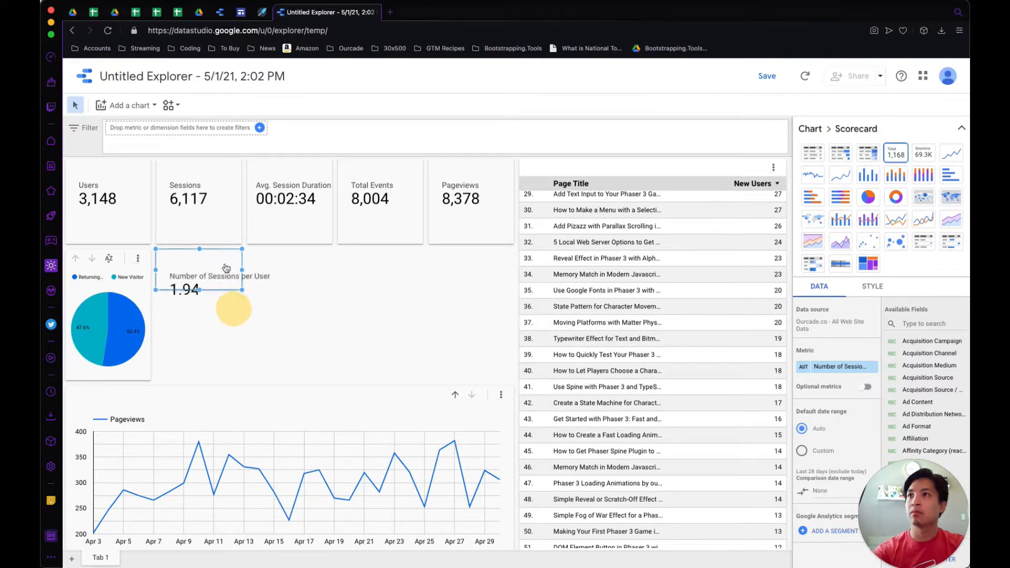
Step: Try to duplicate the Number of Sessions per User scorecard by copying and pasting it
click(205, 258)
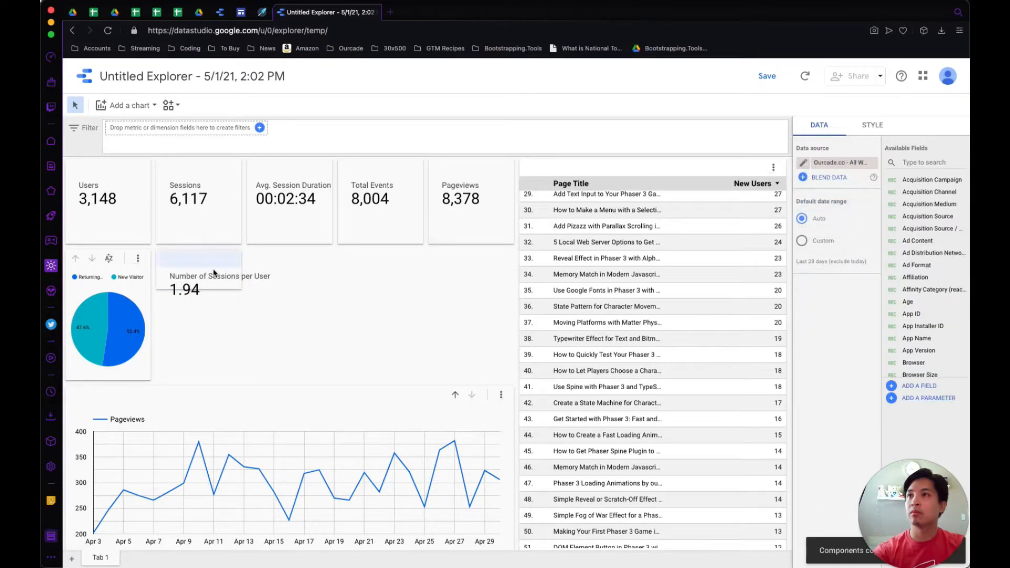
click(214, 269)
click(210, 323)
right_click(209, 323)
click(187, 323)
drag(216, 262, 177, 264)
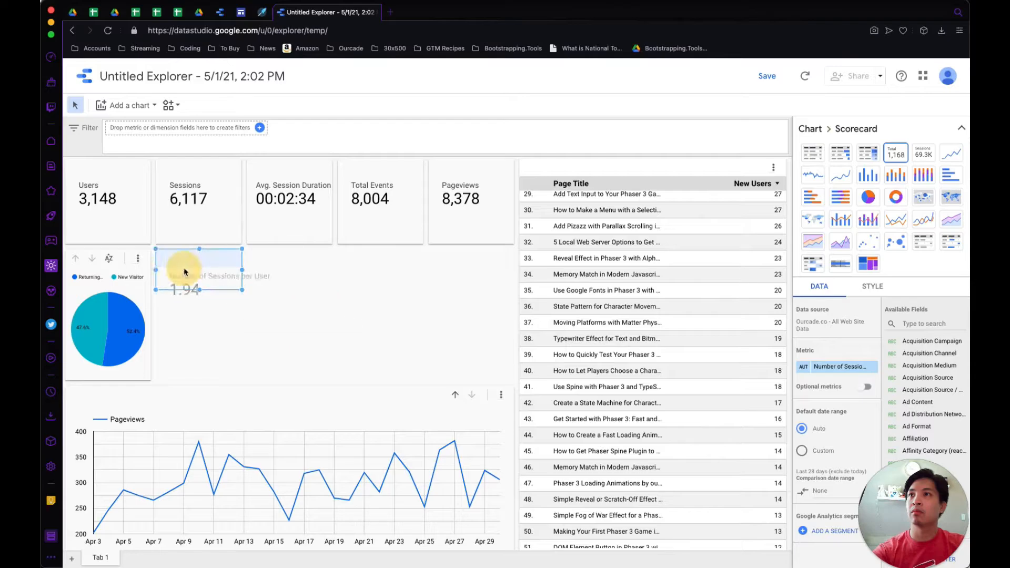
Step: Add a New Users scorecard, shrink it to the Avg. Session Duration scorecard's width, and place it below Number of Sessions per User
click(126, 107)
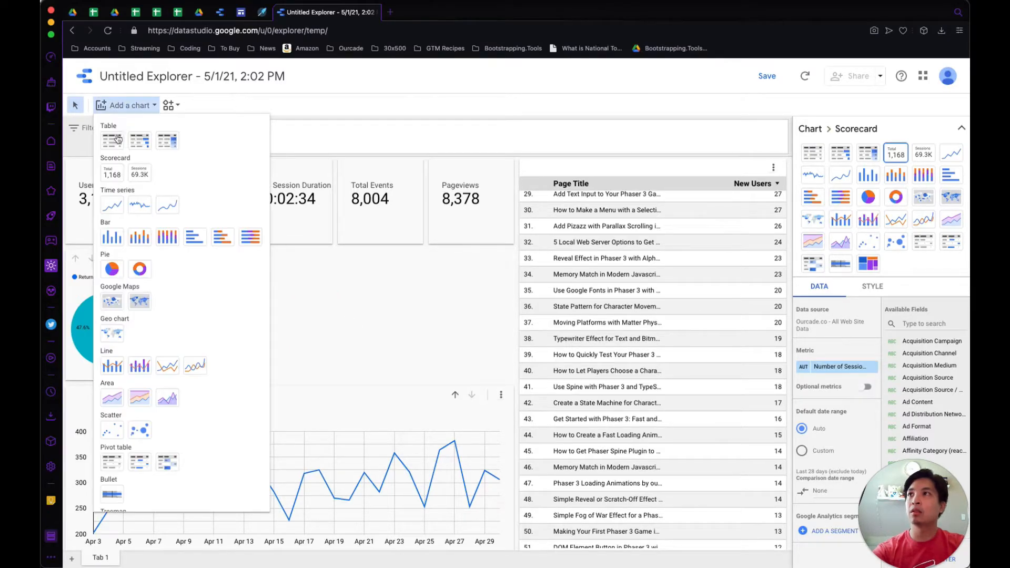
click(112, 173)
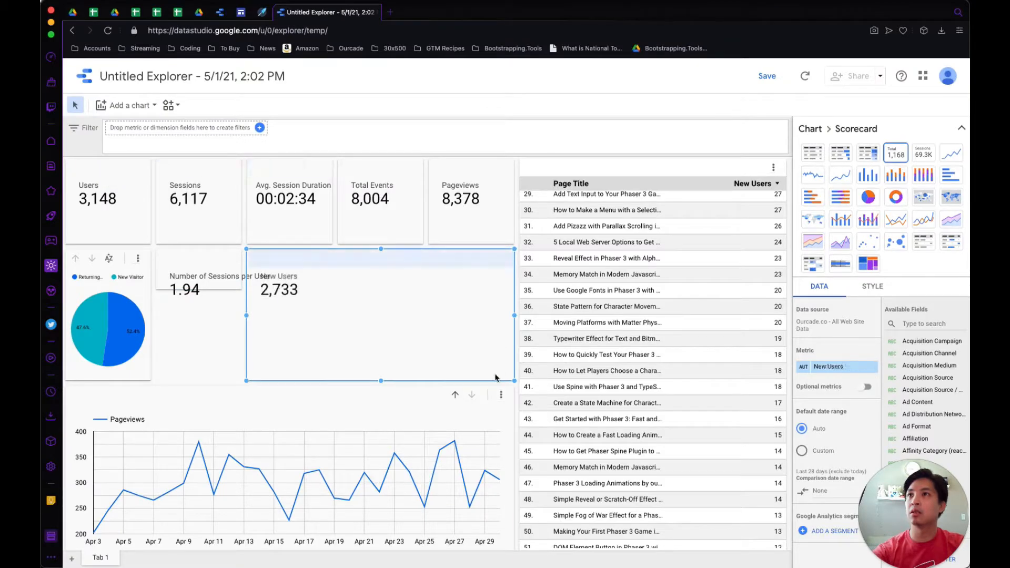
drag(515, 381, 346, 322)
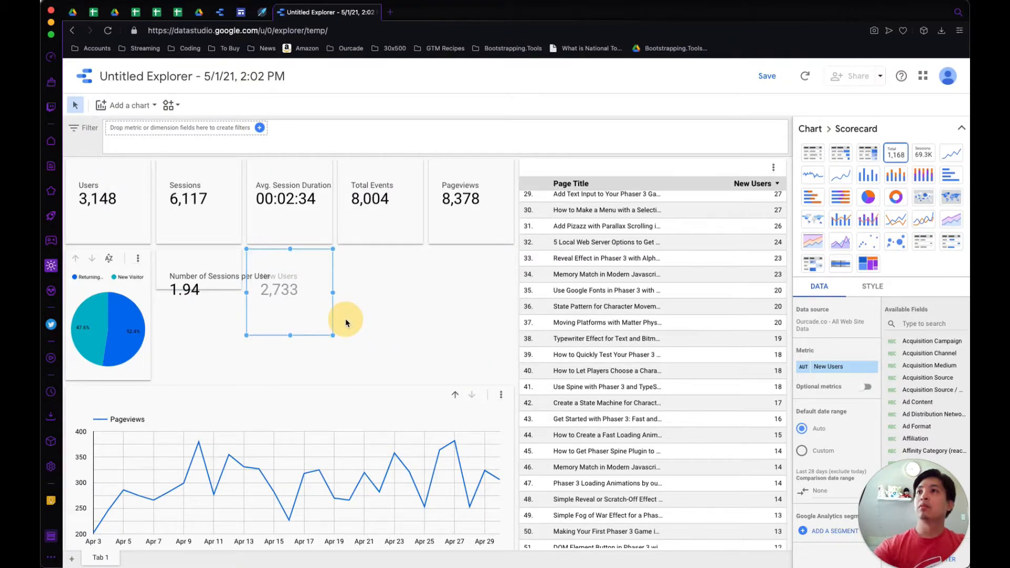
drag(289, 271, 200, 311)
Step: Try to adjust the position of the New Users scorecard relative to the Number of Sessions per User scorecard above it
click(216, 265)
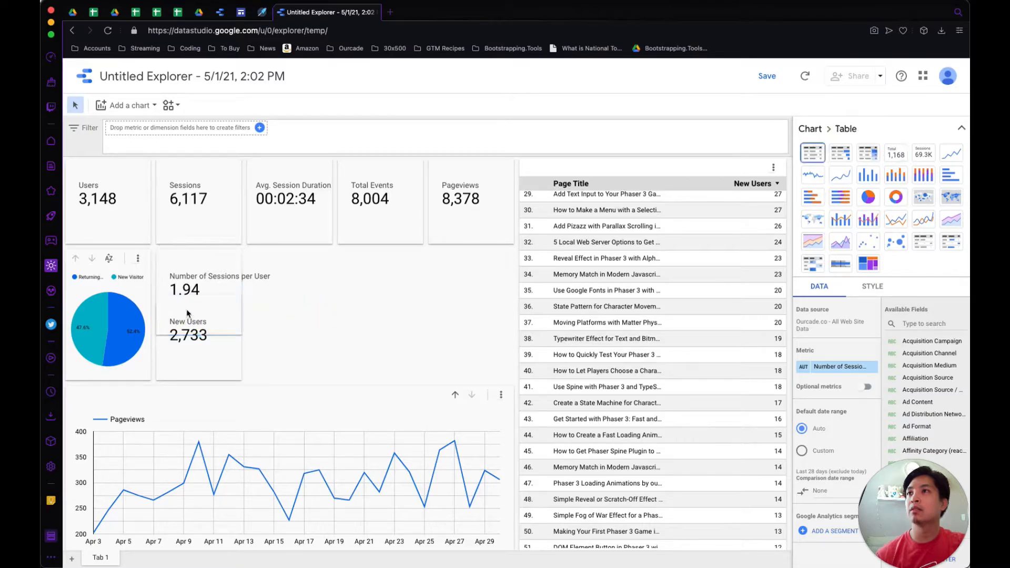
click(199, 325)
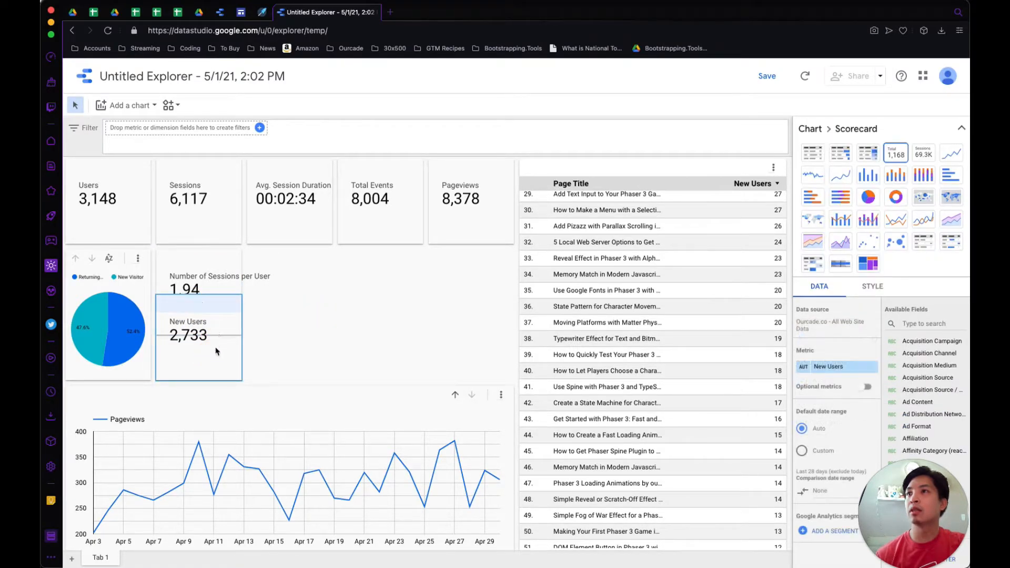
drag(198, 305, 202, 331)
click(311, 320)
click(204, 357)
drag(204, 354, 202, 314)
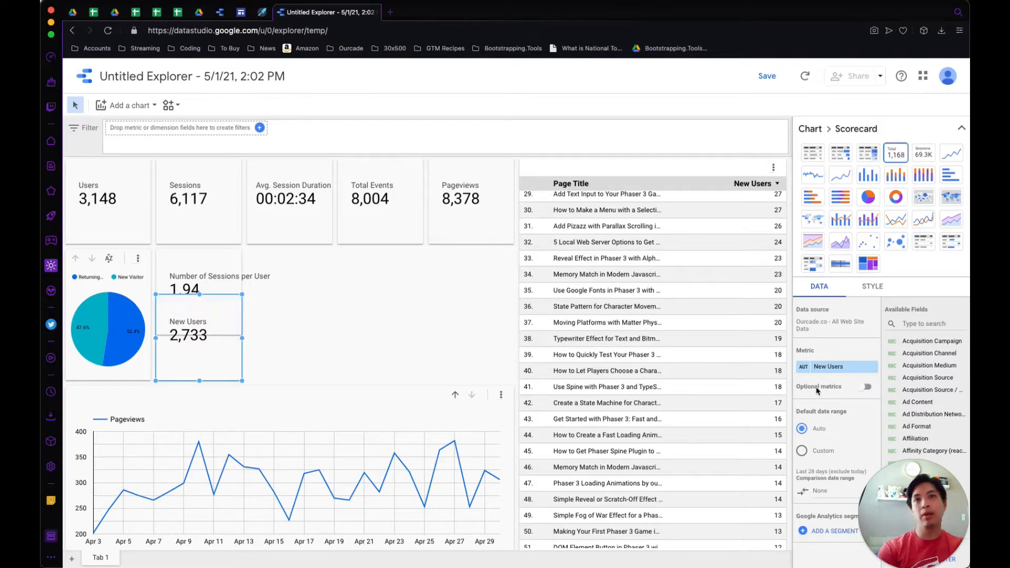
Step: Search the lower New Users scorecard's available metrics for "pageviews", "per user" and "per session"
click(827, 367)
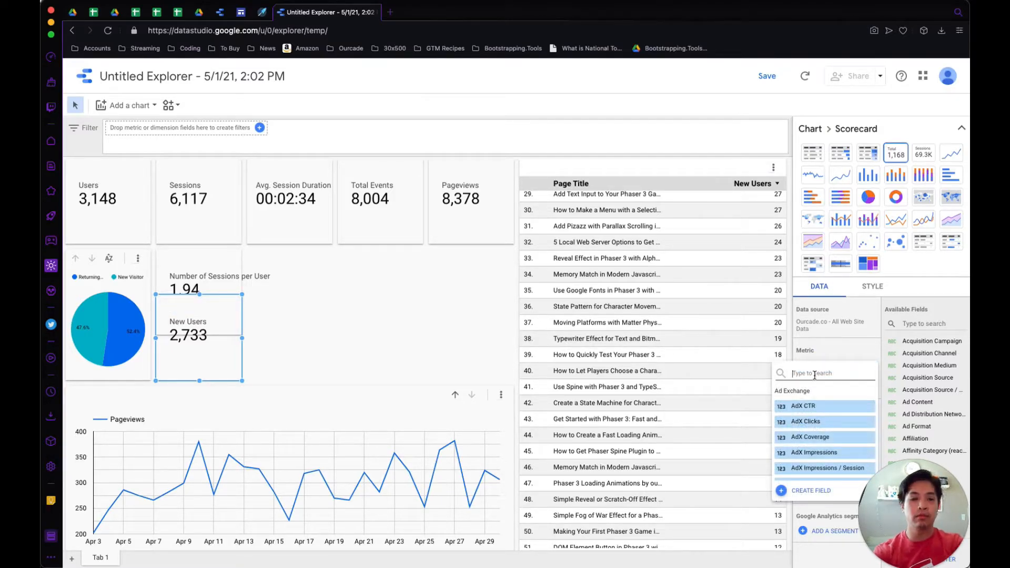
text(pageviews)
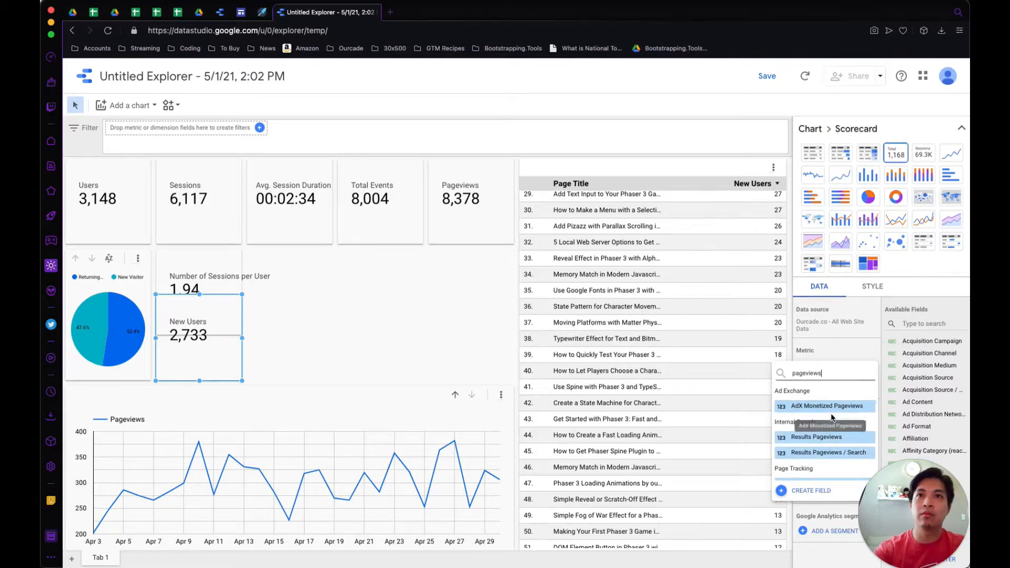
scroll(832, 418, down, 3)
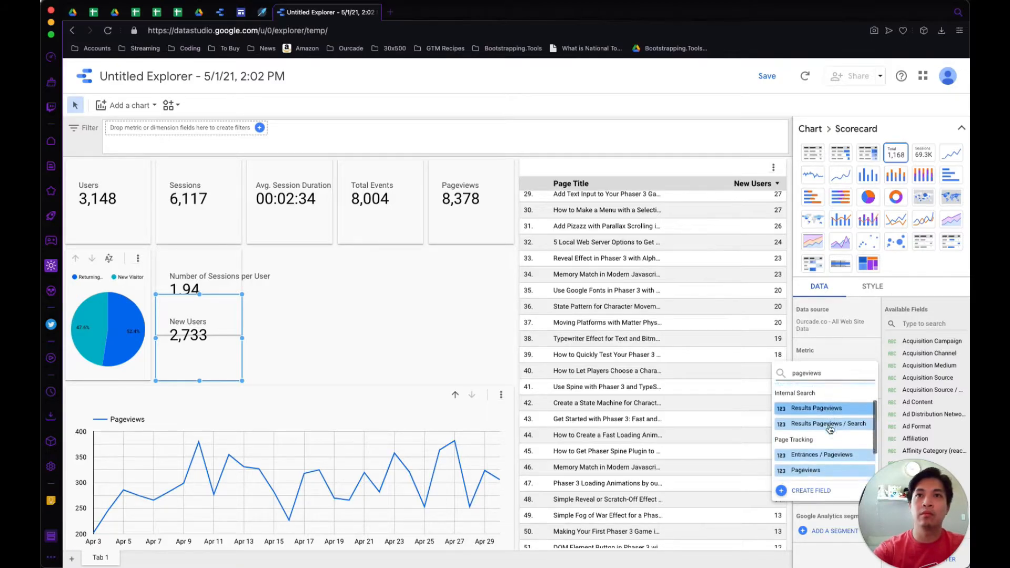
scroll(799, 478, up, 3)
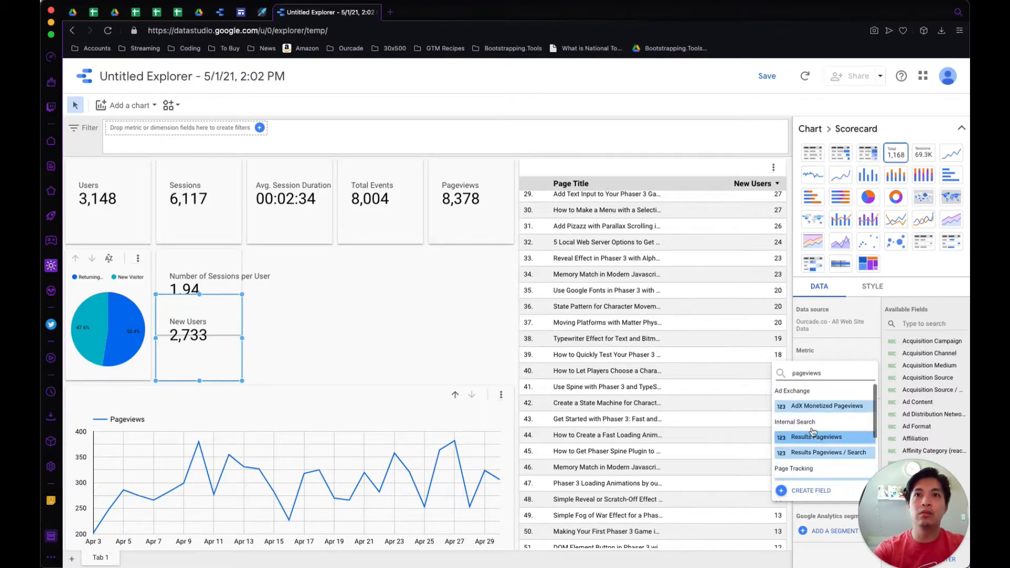
double_click(808, 374)
text(per user)
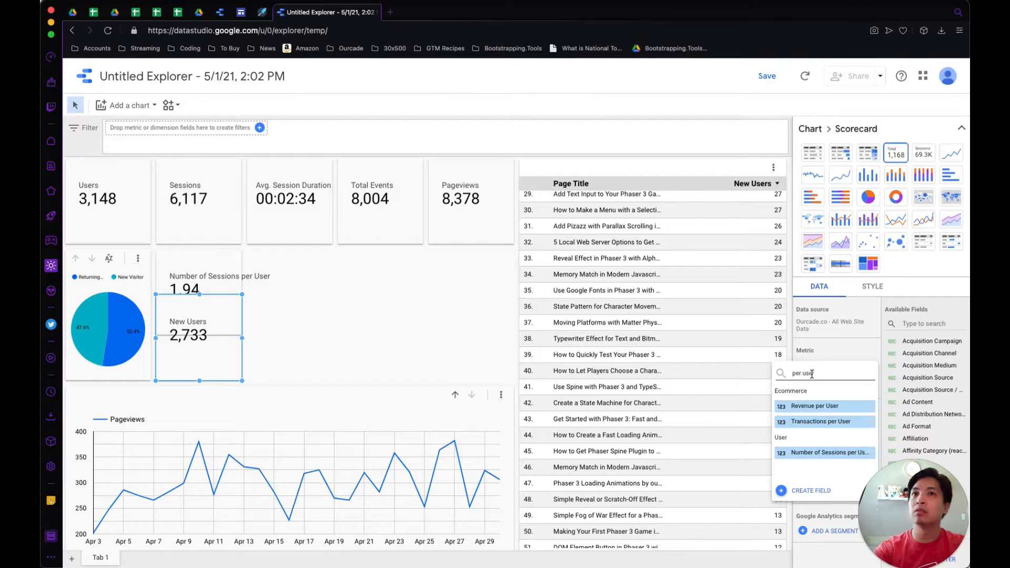
key(BackSpace)
key(BackSpace)
key(BackSpace)
key(BackSpace)
text(se)
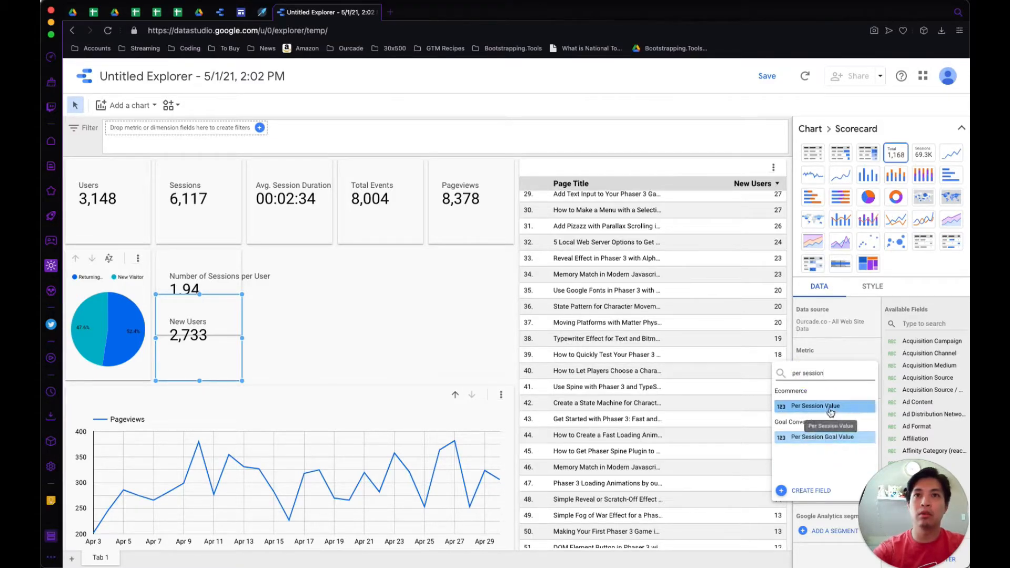
Step: Switch to the Google Keep checklist and tick off New Users, Returning Users, unique sessions and pageviews
click(49, 504)
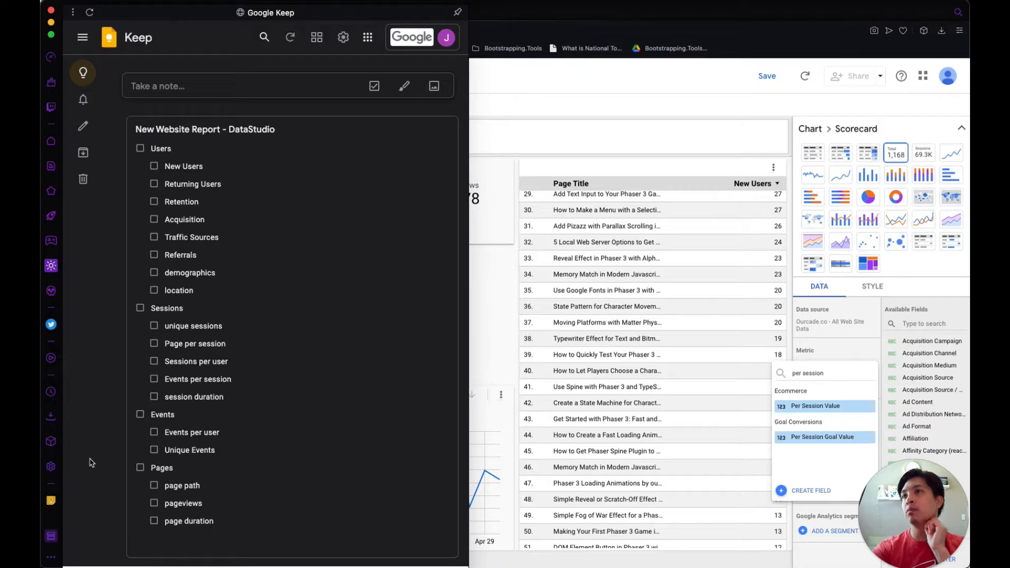
click(154, 166)
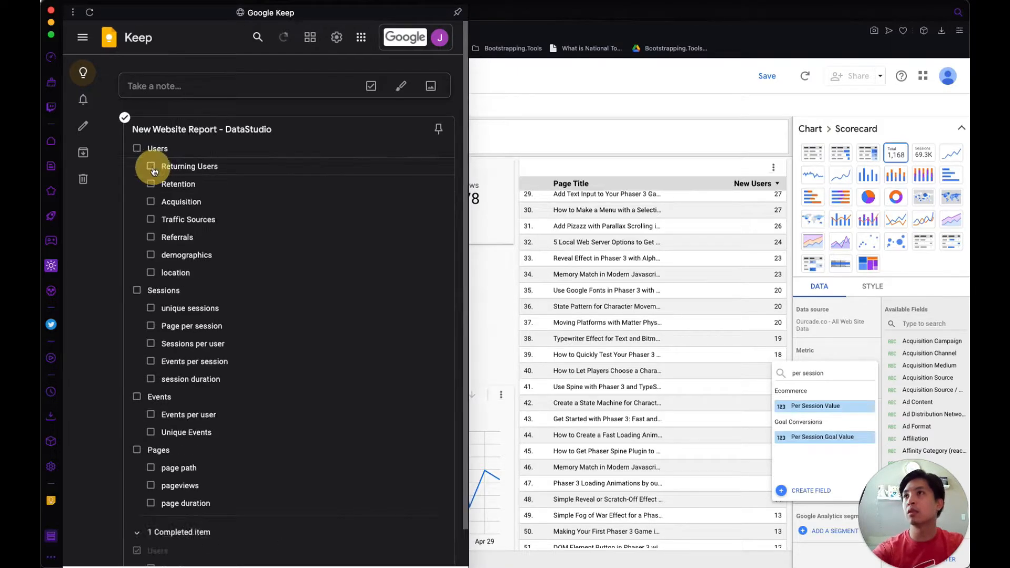
click(151, 167)
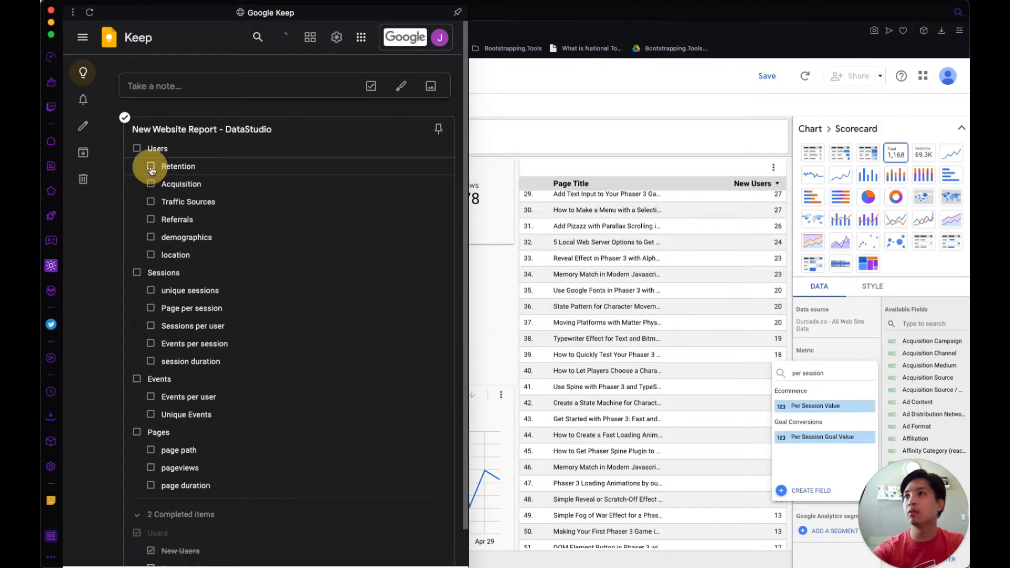
click(151, 292)
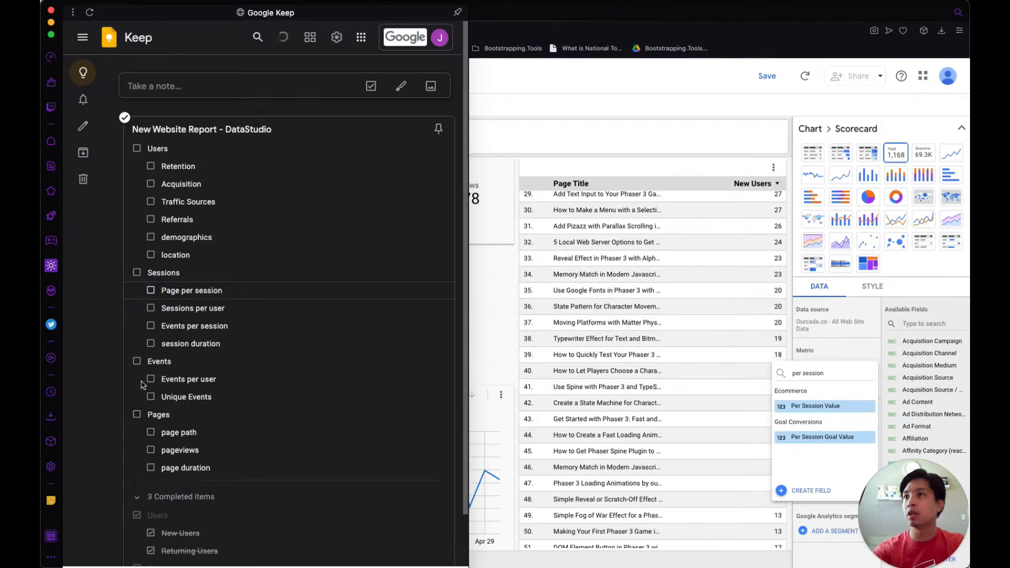
click(150, 450)
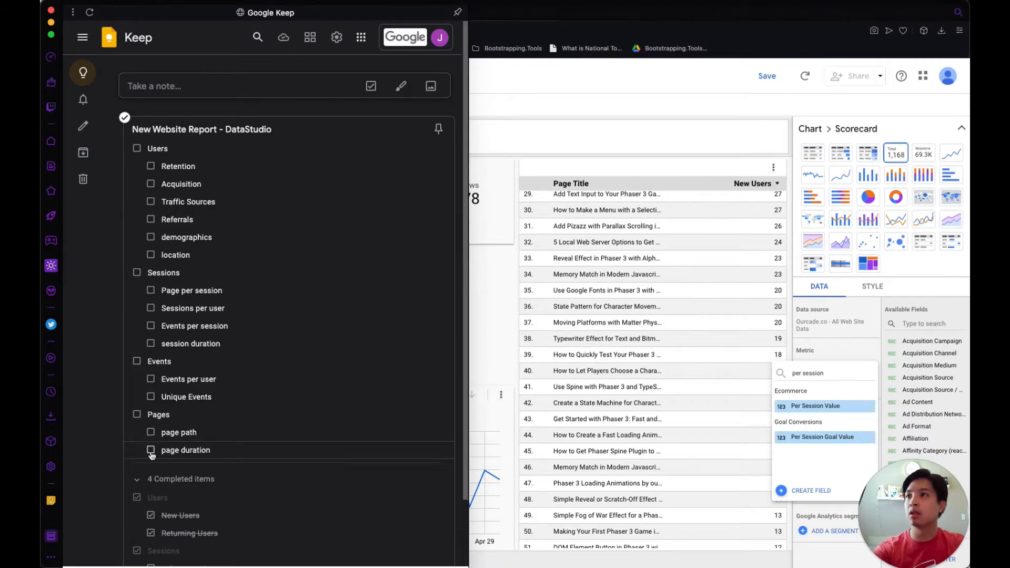
Step: Tick off page duration in the checklist, undo that, and tick off session duration instead
click(151, 450)
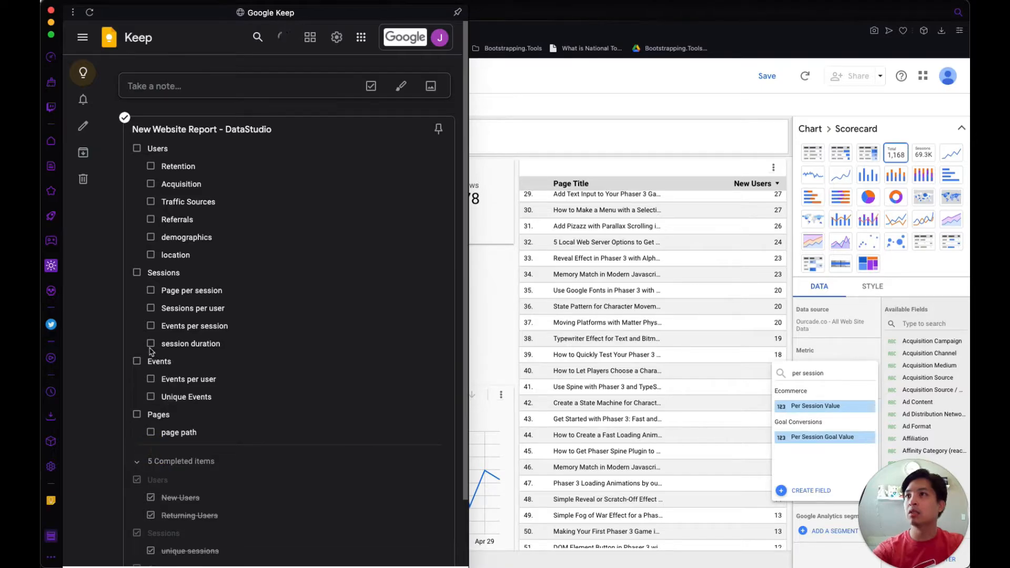
key(super+z)
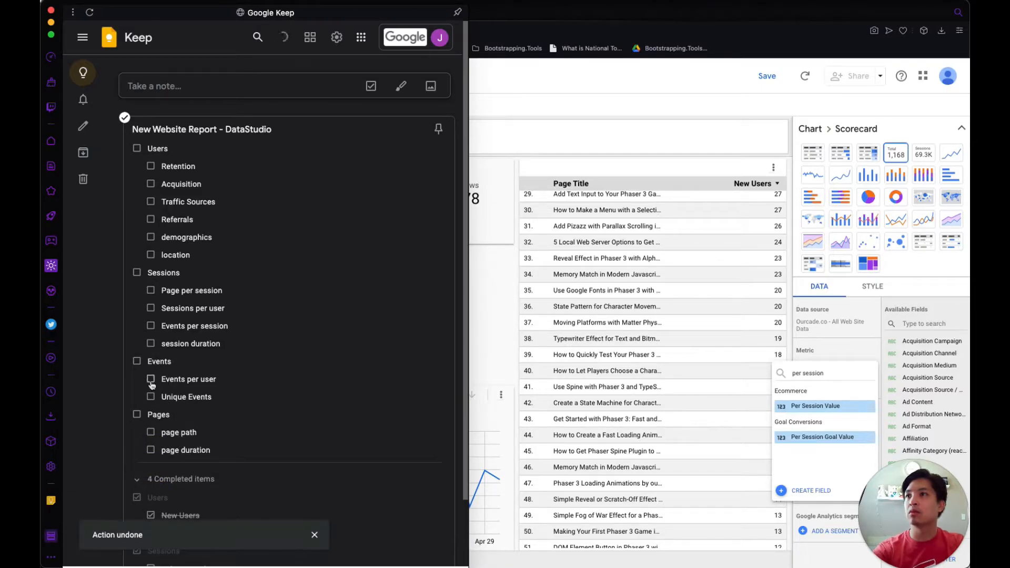
click(150, 344)
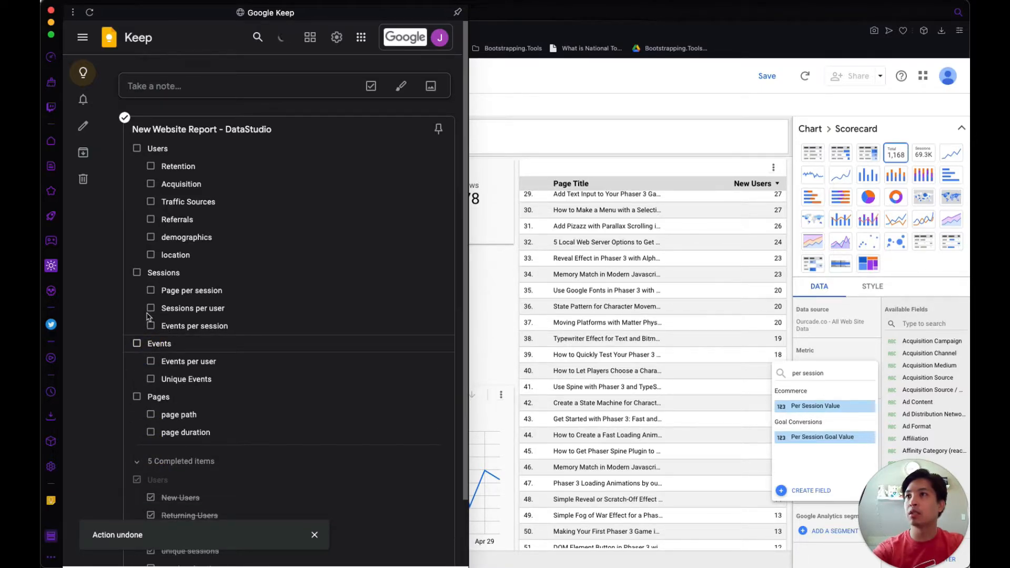
Step: Tick off Sessions per user in the Google Keep checklist and return to the Data Studio report
click(550, 291)
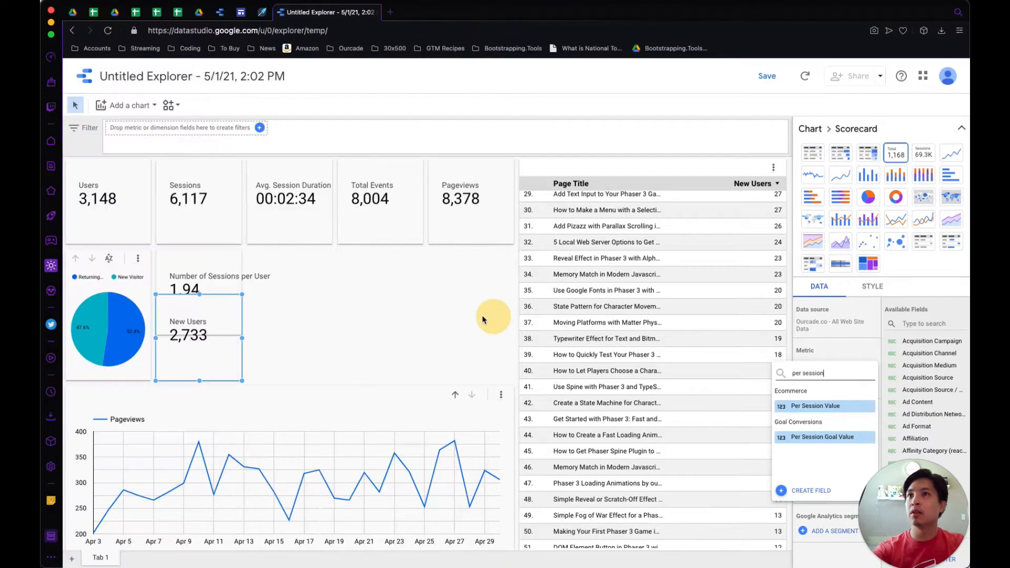
click(49, 501)
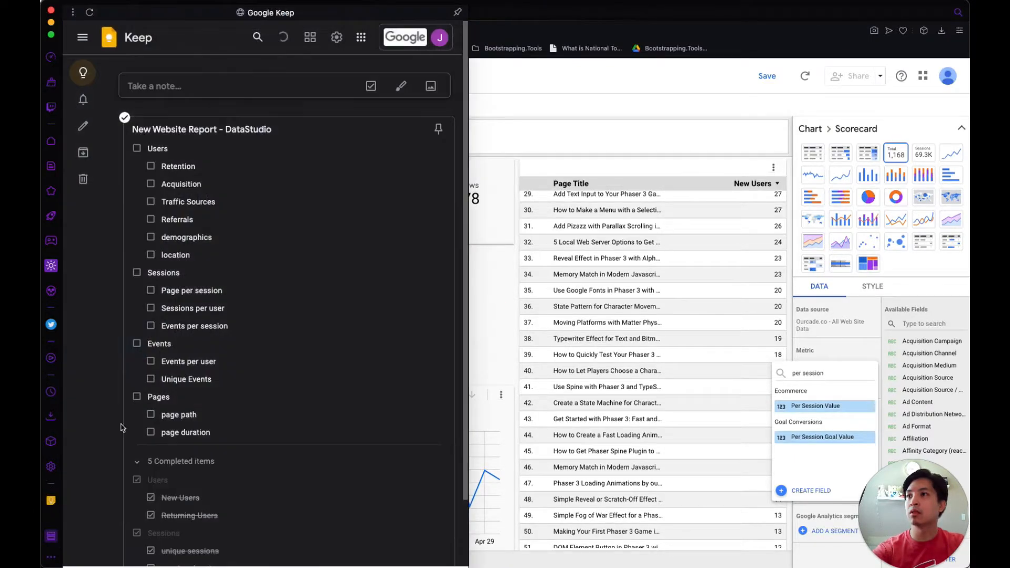
click(150, 308)
click(491, 329)
Step: Search the lower New Users scorecard's available metrics for "per page" and "per", and look through the matching fields
double_click(812, 374)
text(pa)
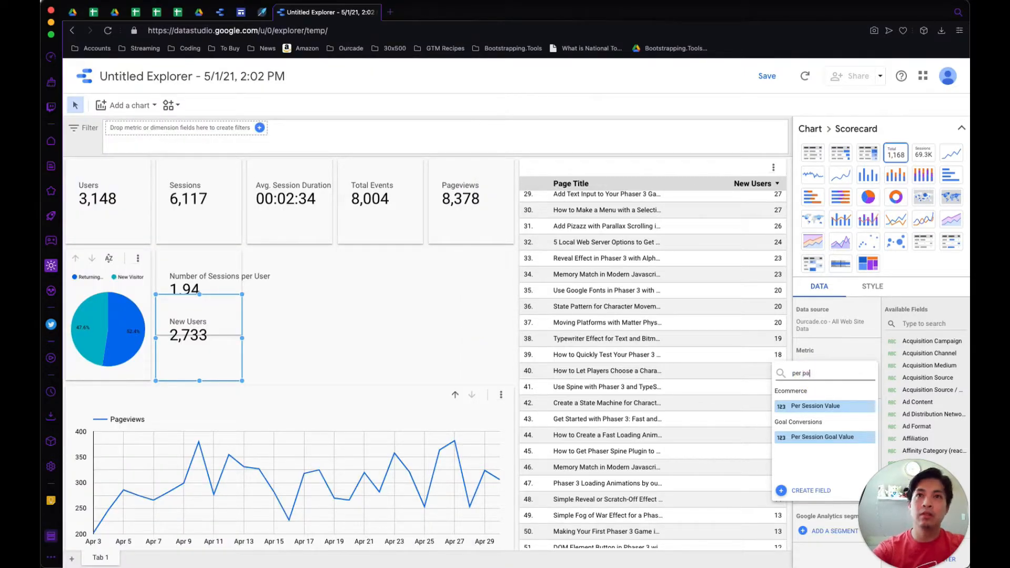
text(ge)
key(BackSpace)
key(BackSpace)
key(BackSpace)
key(BackSpace)
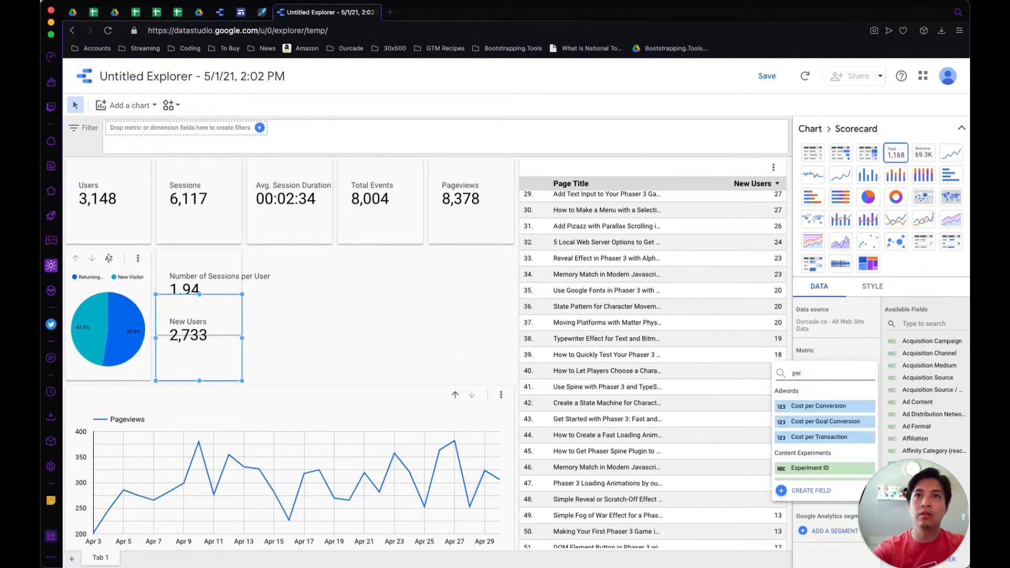
scroll(841, 441, down, 5)
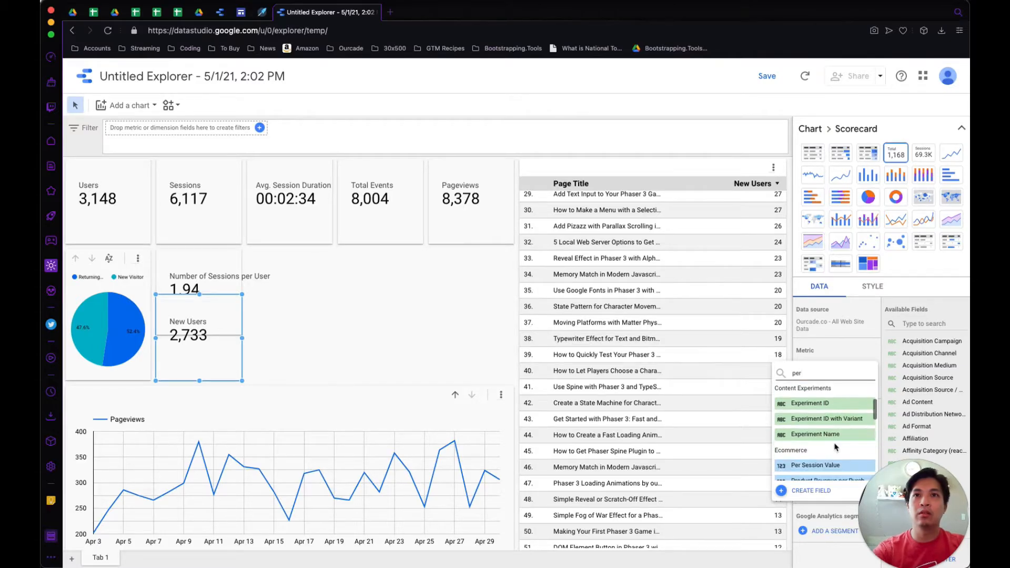
scroll(836, 448, down, 2)
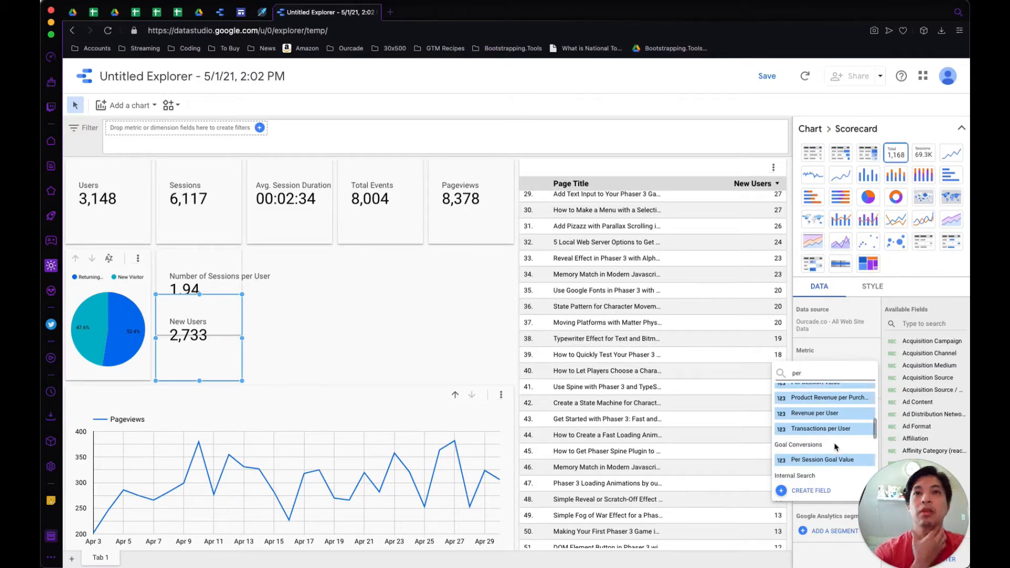
scroll(837, 448, down, 1)
scroll(836, 448, down, 5)
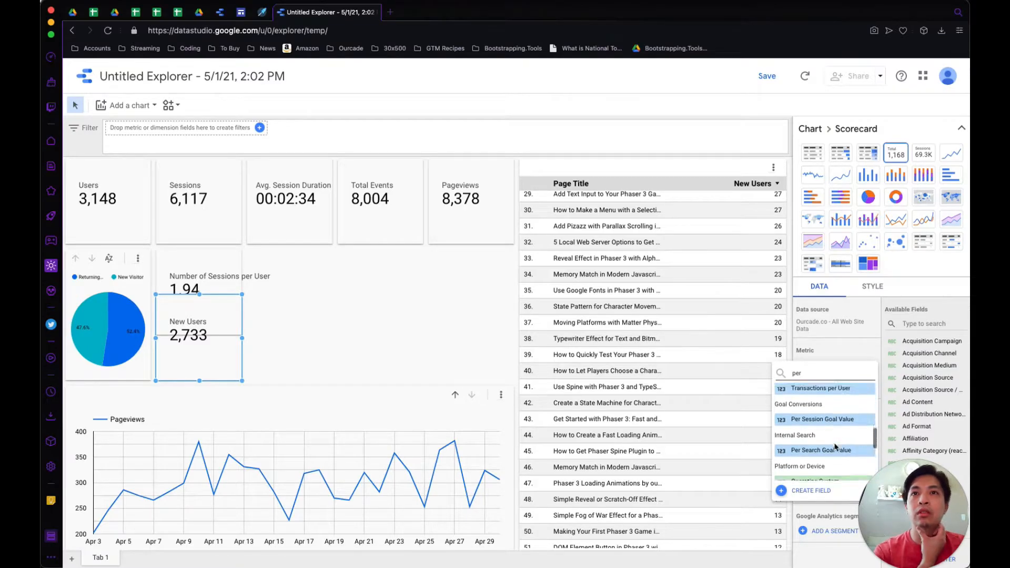
scroll(837, 448, down, 5)
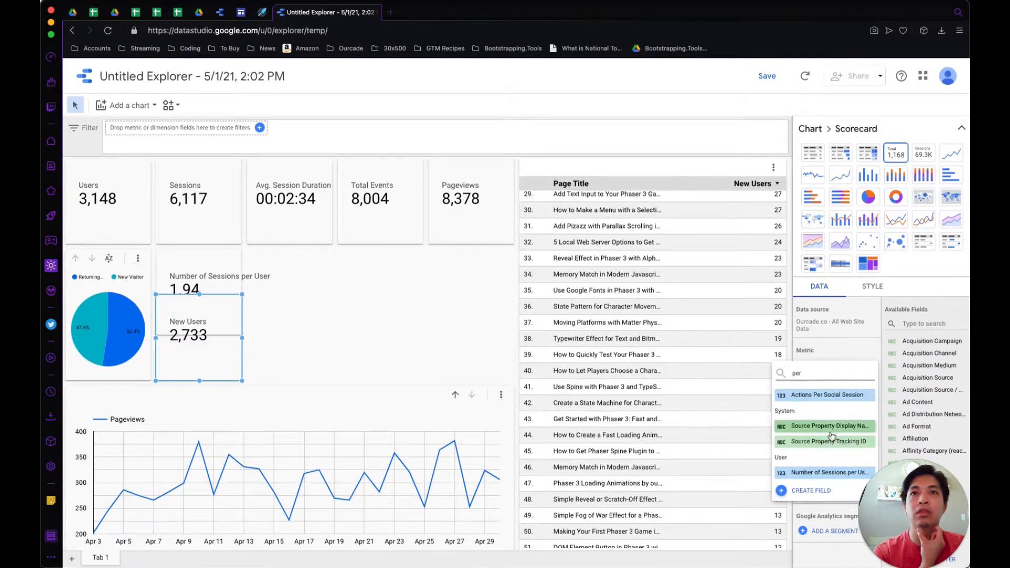
Step: Move the New Users scorecard beside the Number of Sessions per User scorecard, under Avg. Session Duration
click(305, 304)
drag(211, 310, 301, 269)
click(255, 352)
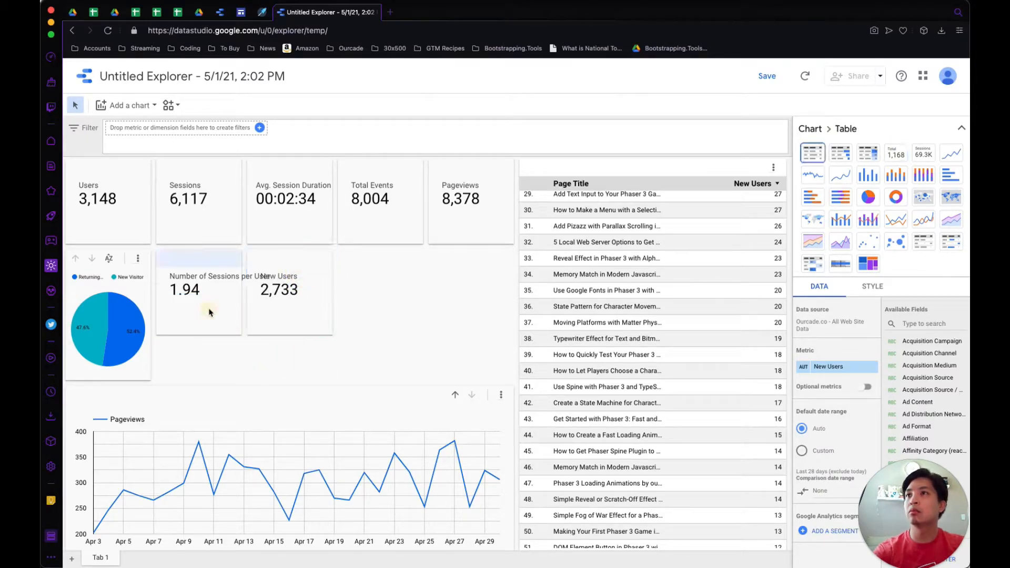
Step: Rename the Number of Sessions per User scorecard's metric to "# Sessions / User"
click(220, 265)
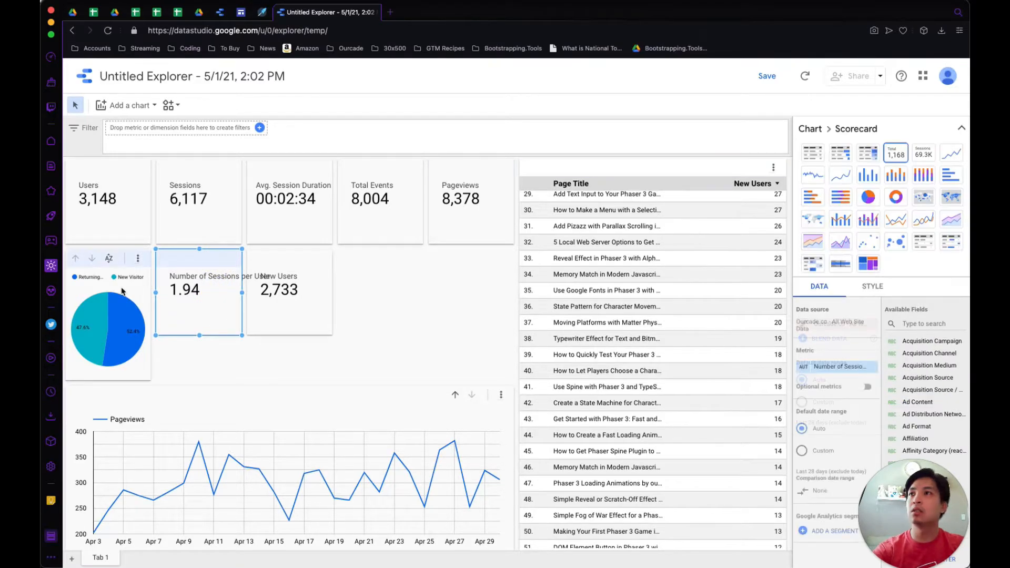
click(806, 370)
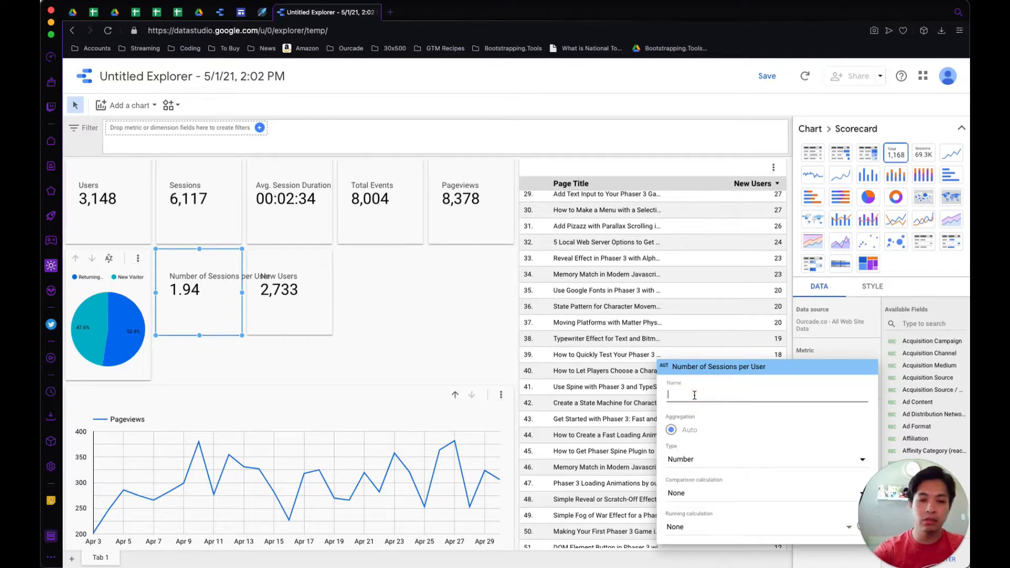
text(# Sessions / User)
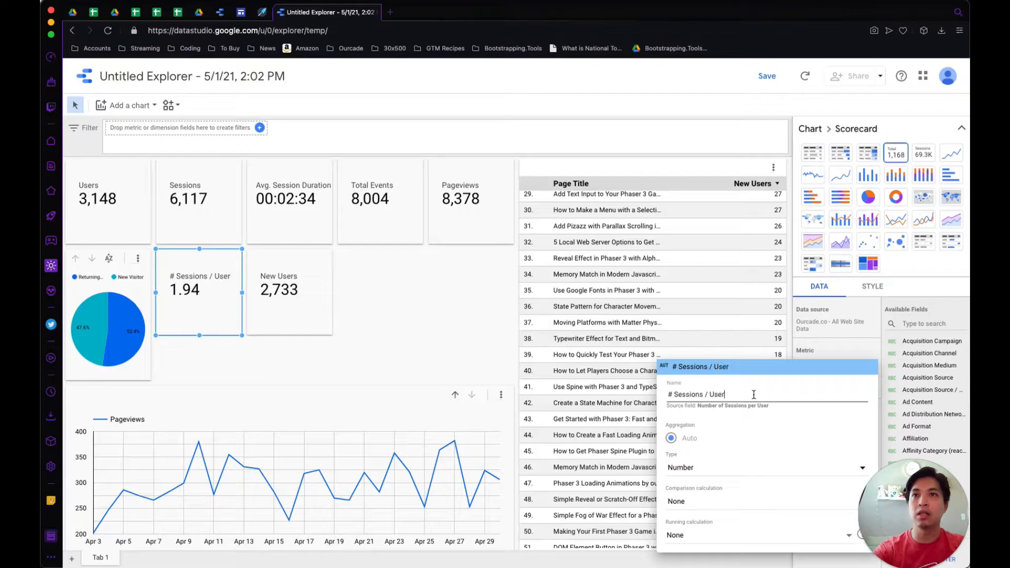
click(396, 360)
click(303, 258)
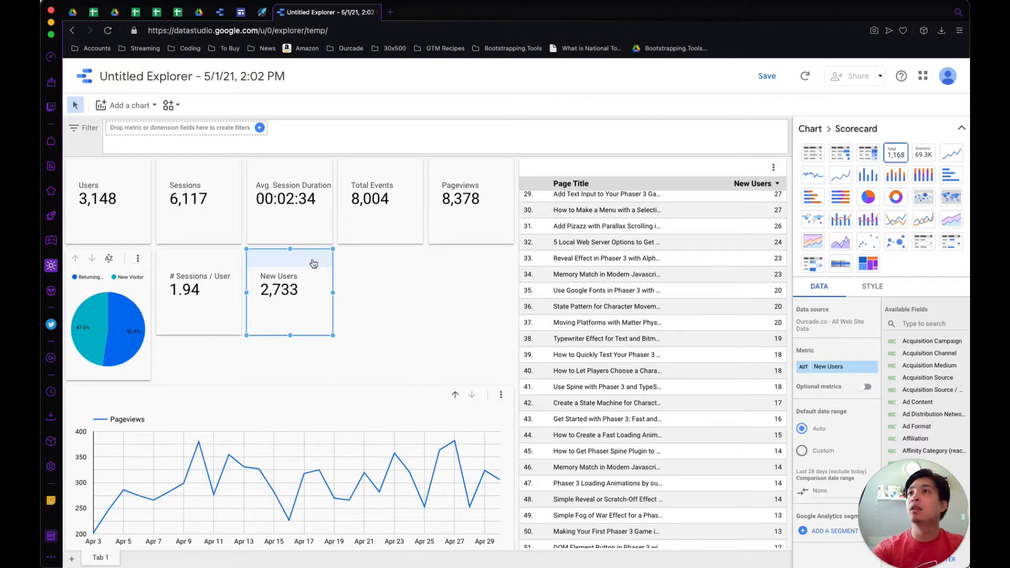
click(205, 323)
click(211, 260)
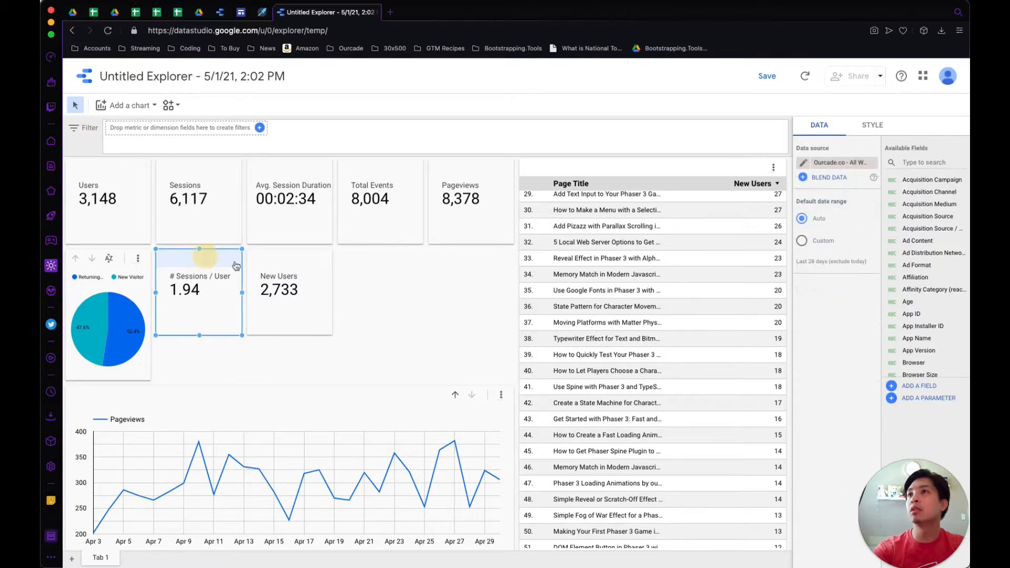
click(296, 259)
click(216, 260)
click(277, 262)
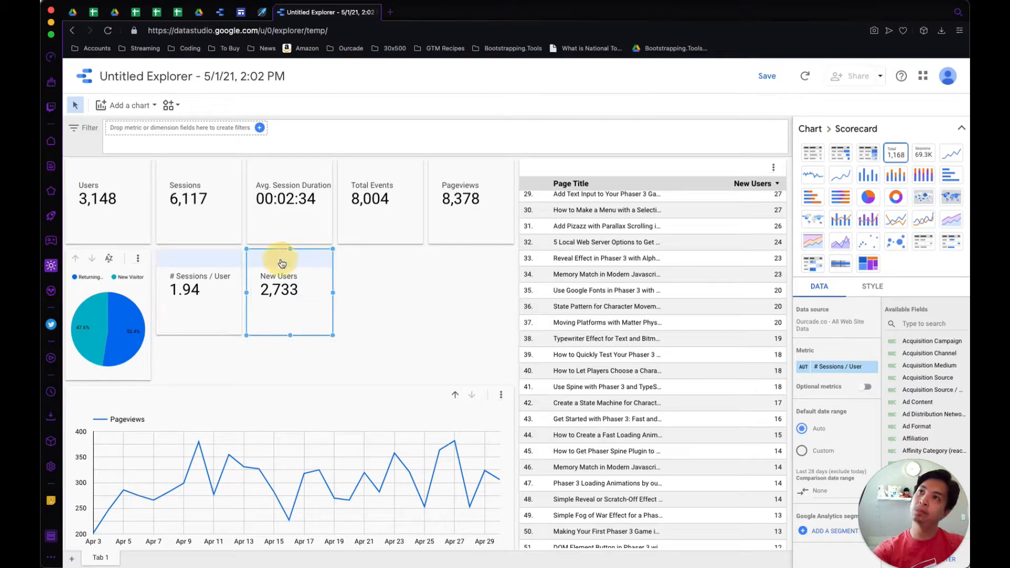
Step: Check the remaining items in the Google Keep checklist, and delete the New Users scorecard from the report
click(51, 503)
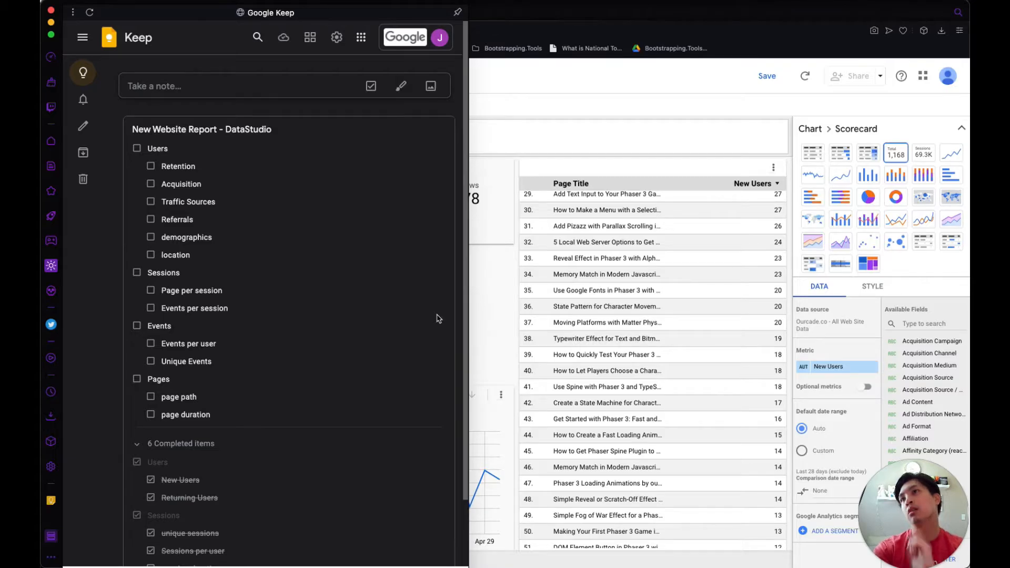
click(505, 301)
click(307, 257)
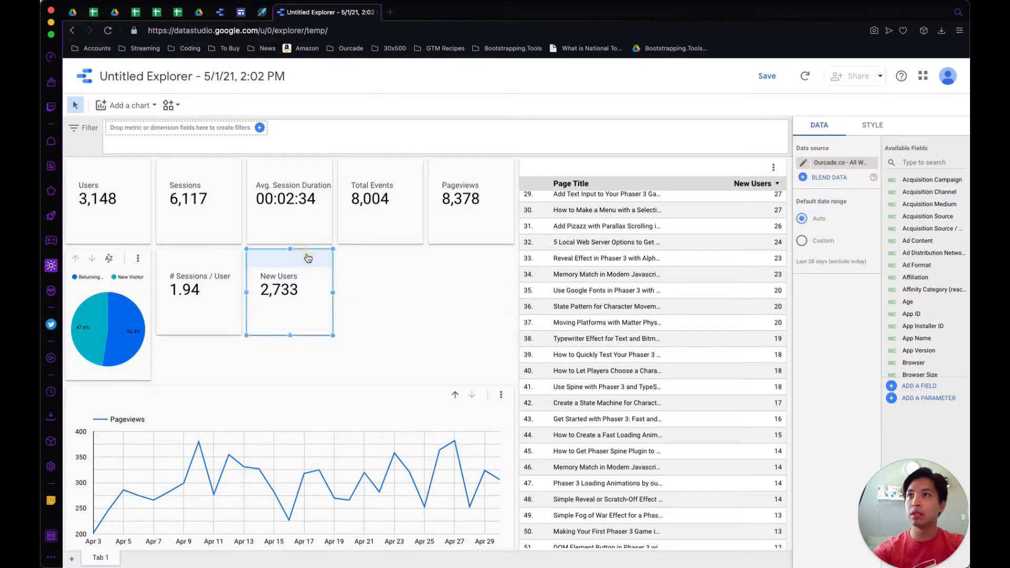
key(Delete)
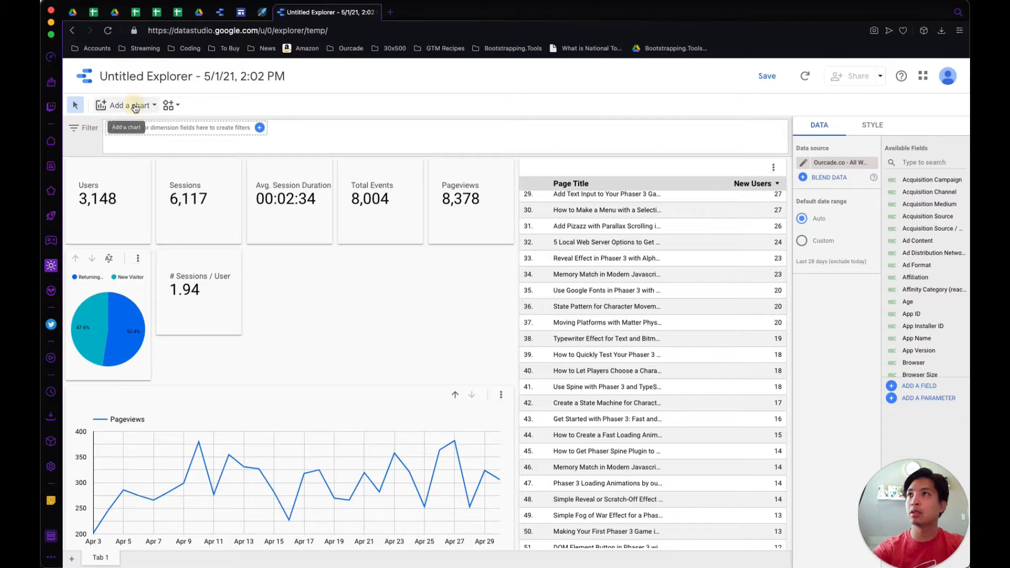
Step: Add a stacked bar chart in the empty space beside the # Sessions / User scorecard
click(135, 107)
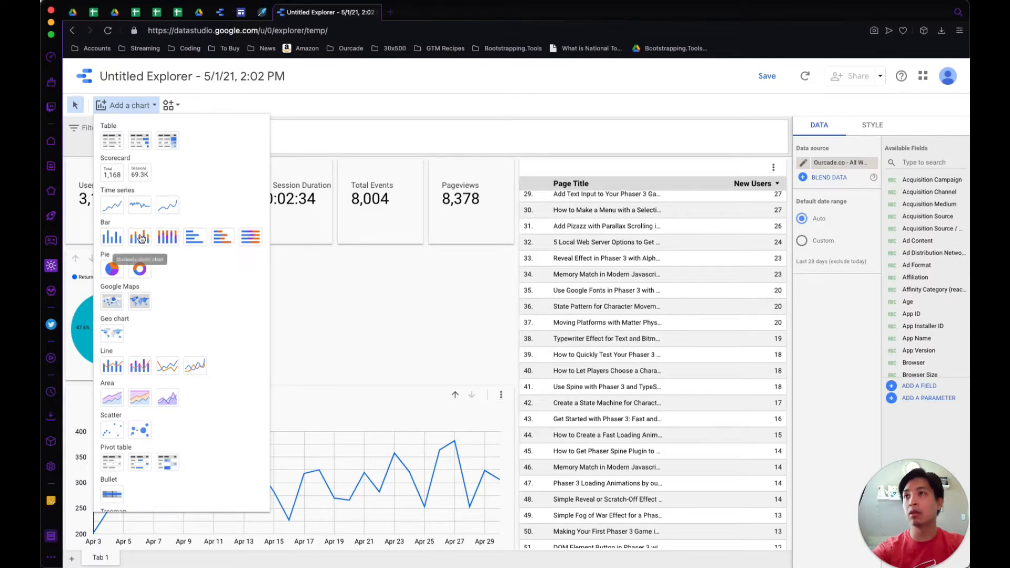
click(221, 234)
click(249, 251)
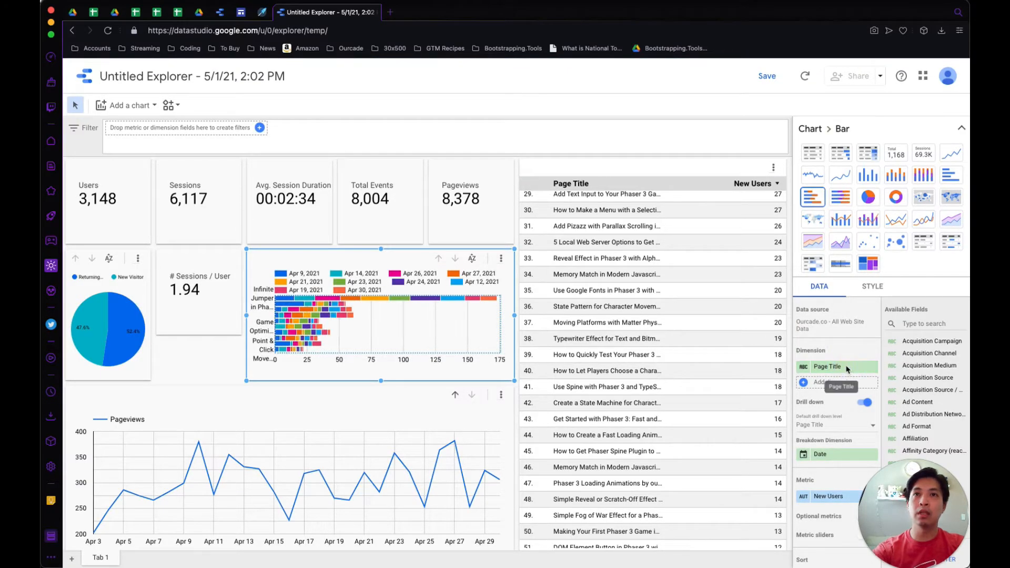
Step: Try Acquisition Source instead of Page Title as the new bar chart's dimension
click(842, 368)
text(source)
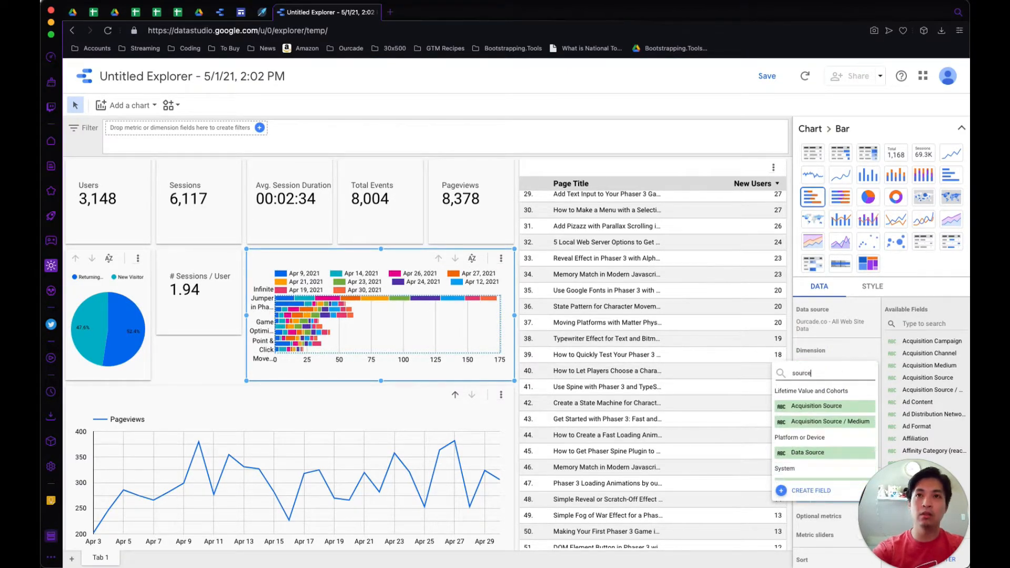
click(832, 406)
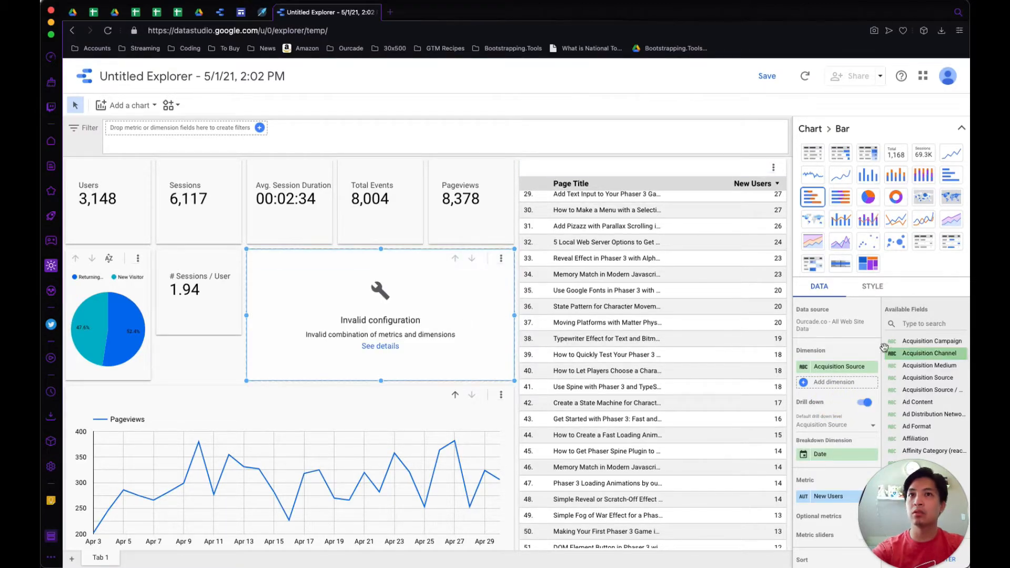
Step: Set the bar chart's dimension to Source from the Traffic Sources fields
click(817, 368)
text(s)
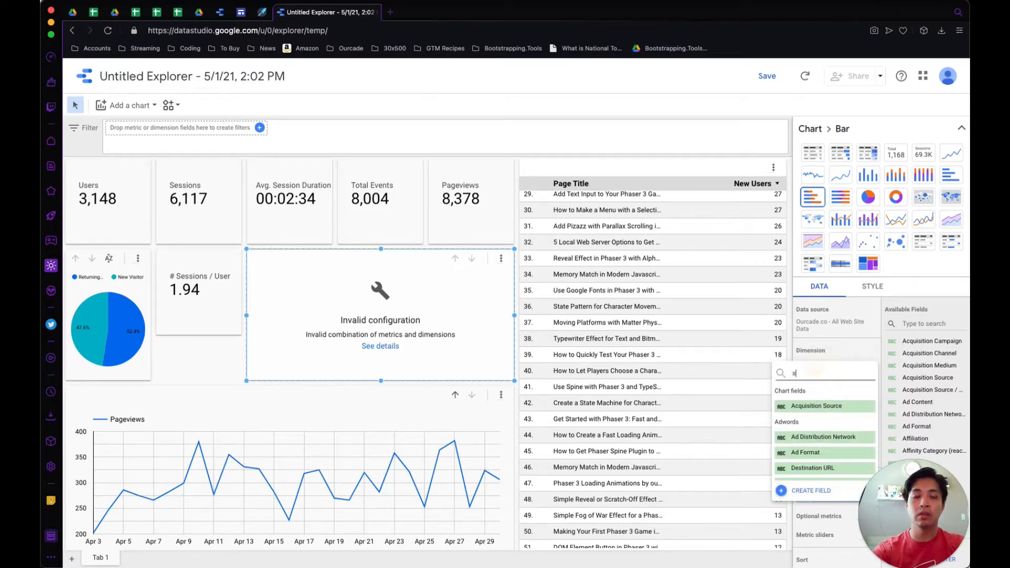
text(orc)
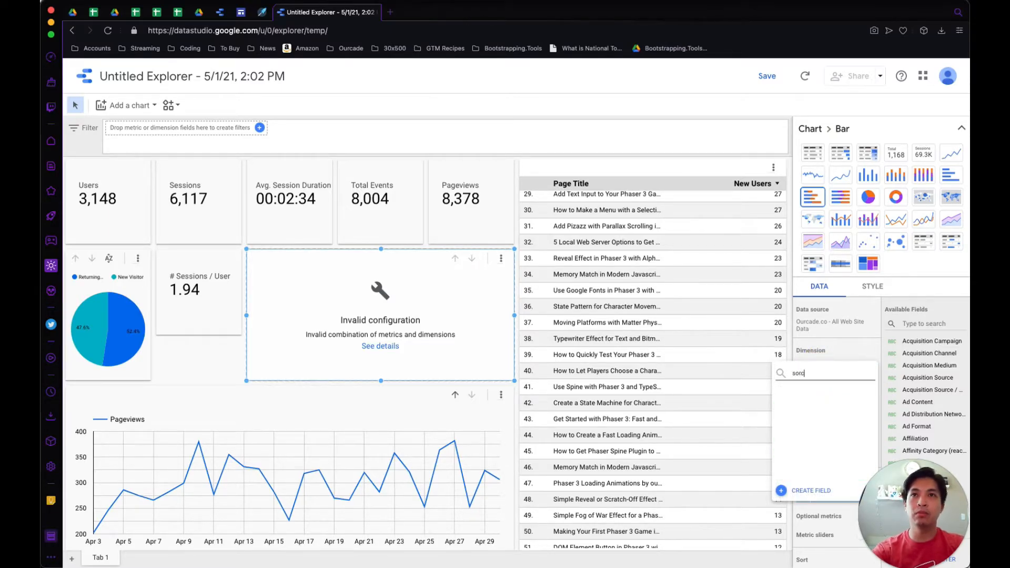
text(urce)
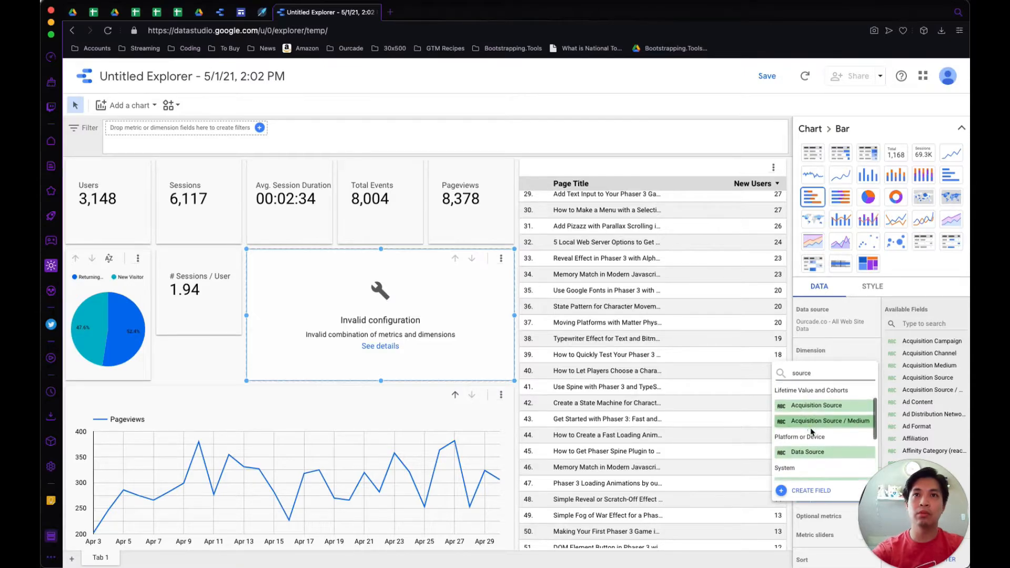
scroll(812, 431, down, 2)
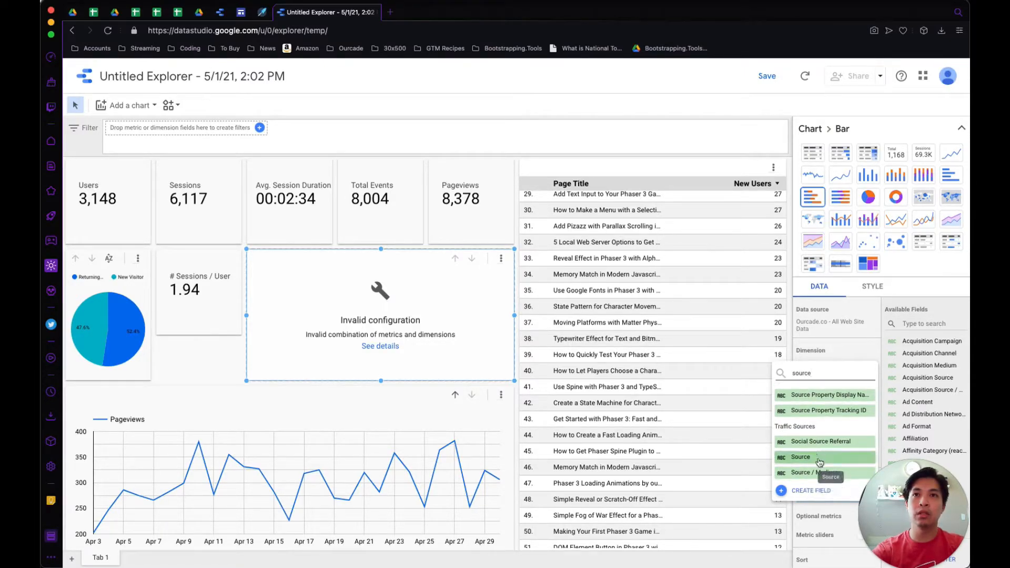
click(819, 462)
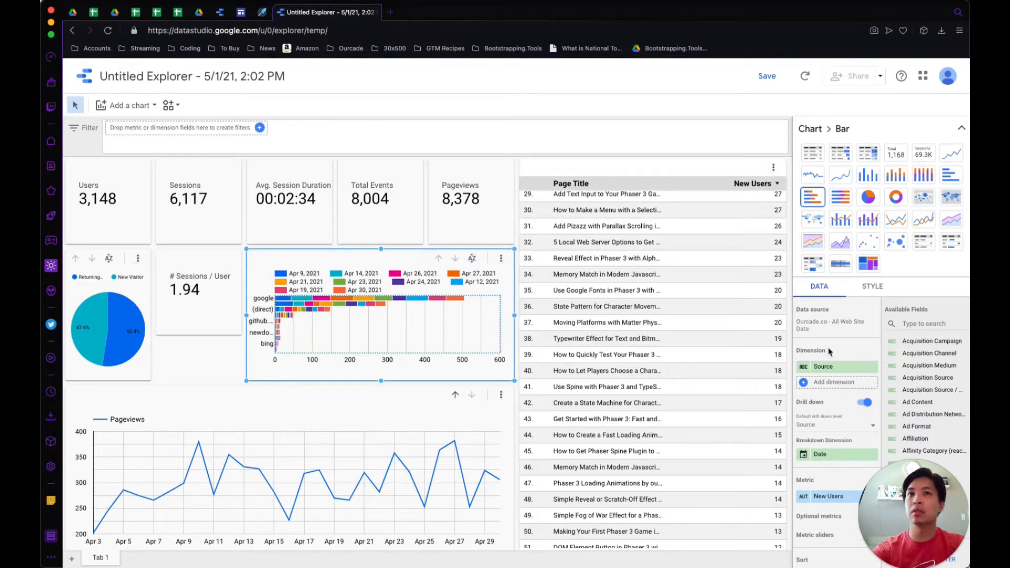
Step: Remove the bar chart's Date breakdown dimension and use Medium as the breakdown dimension instead
scroll(839, 398, down, 1)
scroll(839, 398, down, 2)
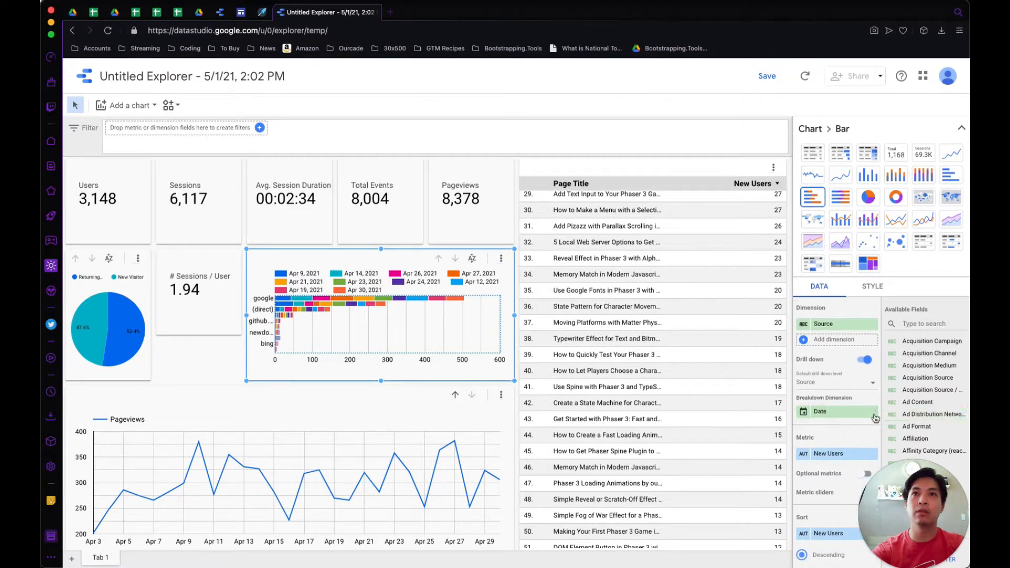
click(873, 413)
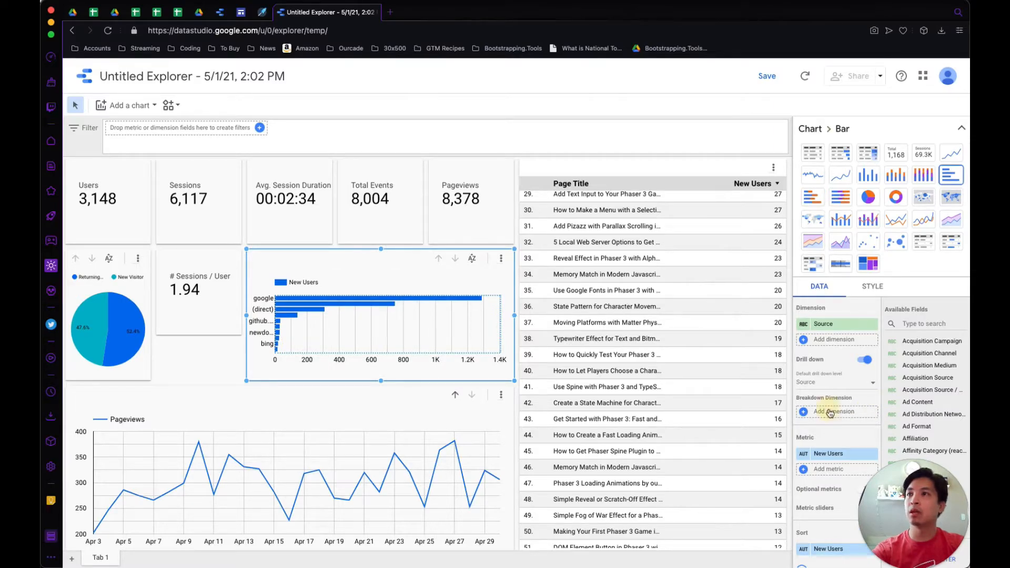
click(830, 412)
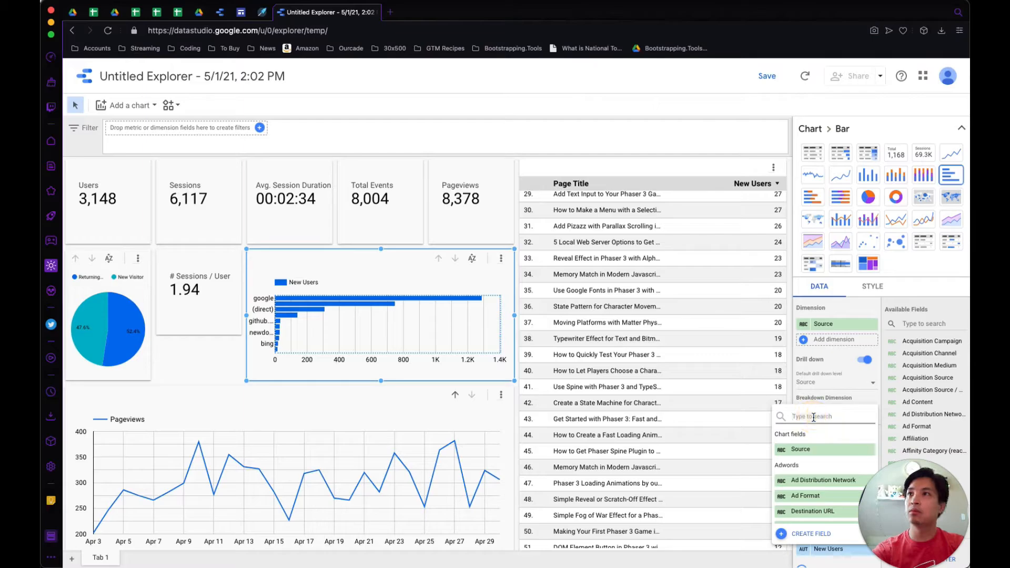
text(medium)
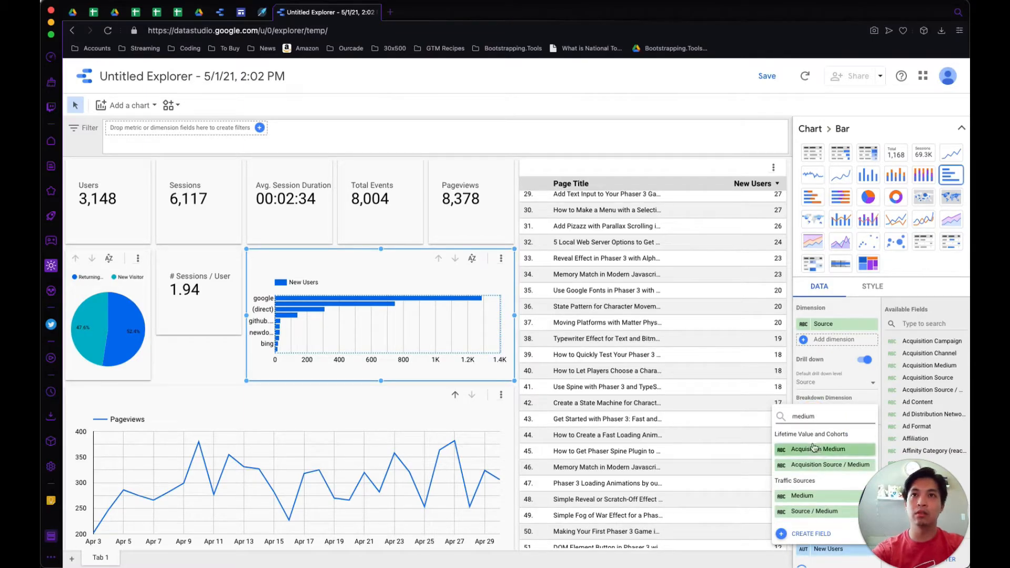
click(805, 496)
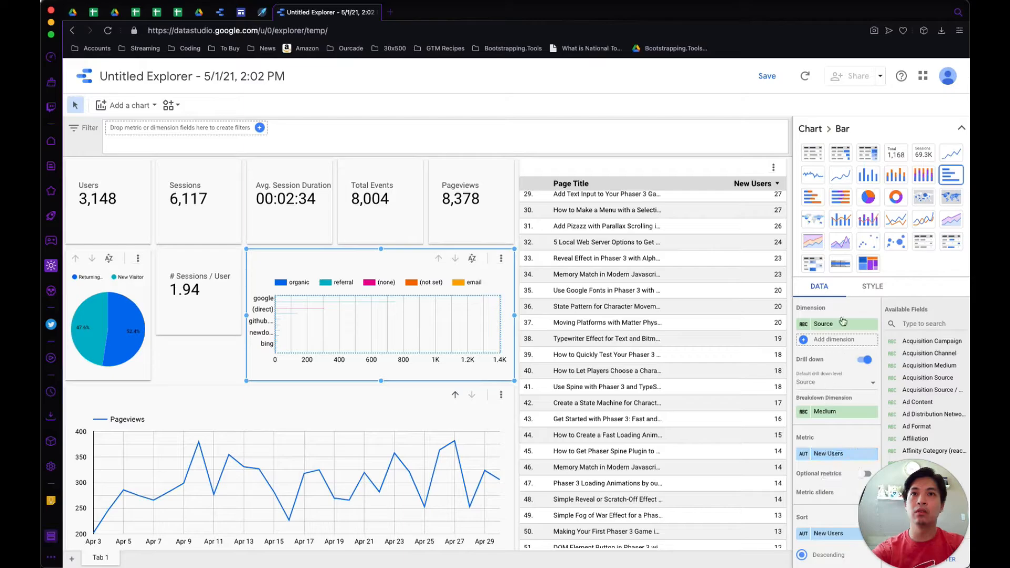
Step: Swap the bar chart's two dimensions so Medium is the dimension and Source is the breakdown dimension
scroll(834, 381, up, 2)
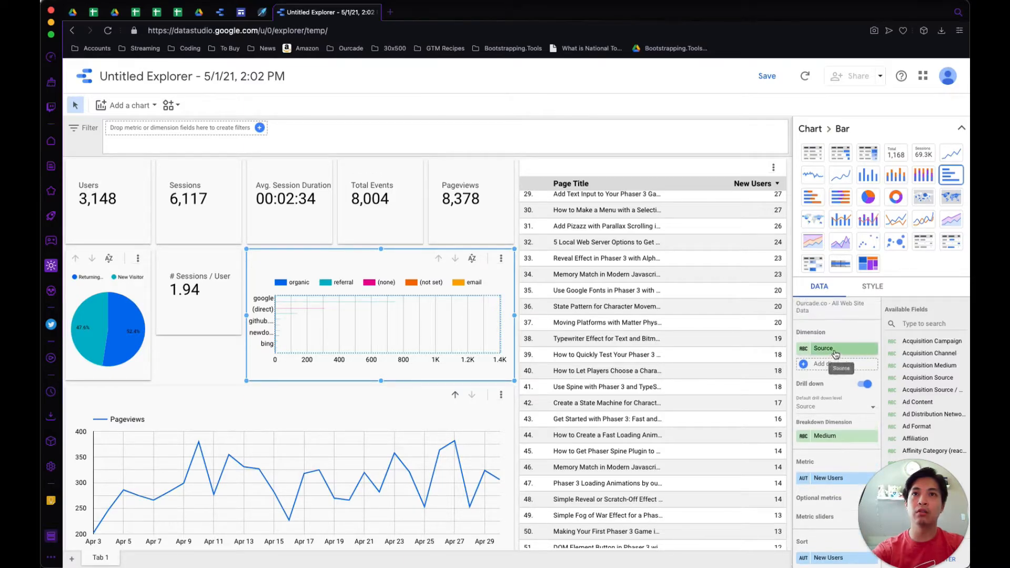
mouse_move(831, 436)
mouse_down()
mouse_move(831, 364)
mouse_move(829, 447)
mouse_move(838, 355)
mouse_move(829, 453)
mouse_move(830, 441)
mouse_up()
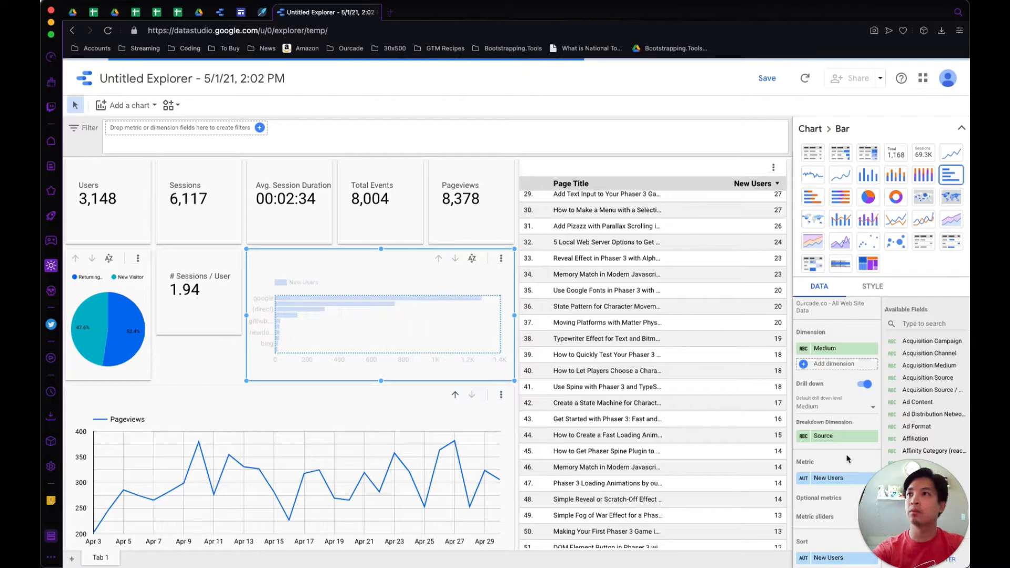
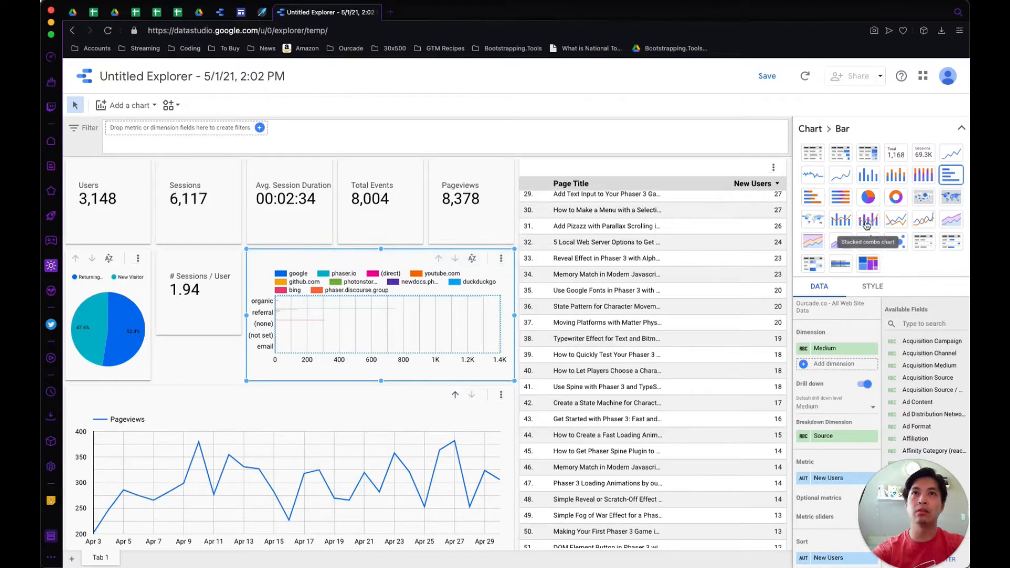
Step: Change the Medium by Source bar chart to a stacked column chart
click(899, 179)
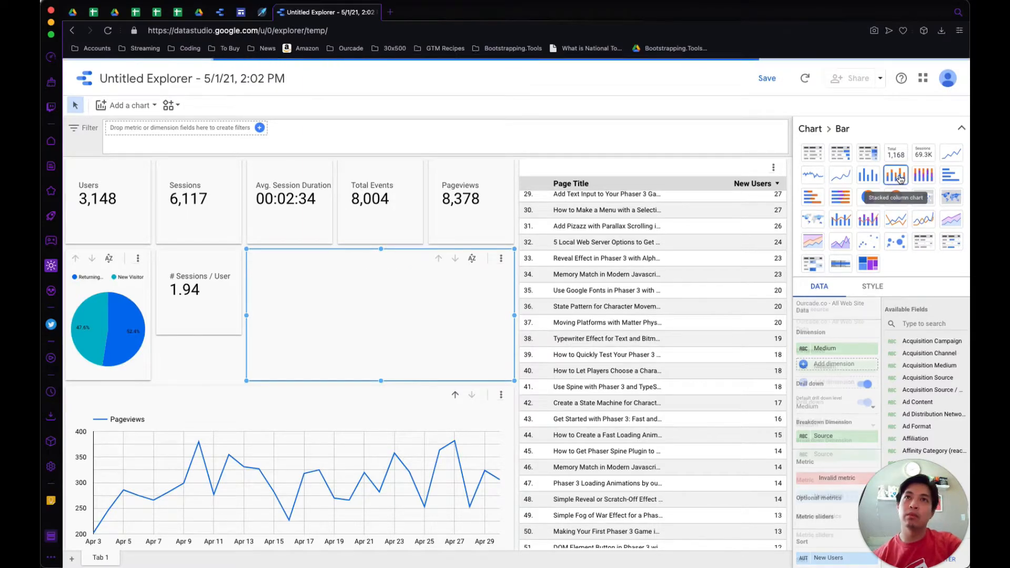
mouse_move(342, 339)
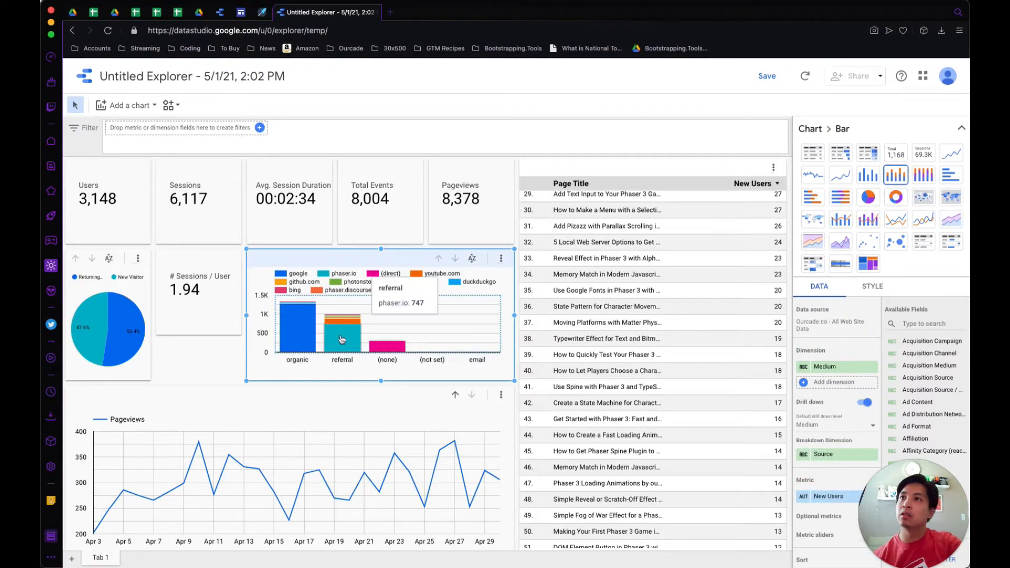
mouse_move(301, 324)
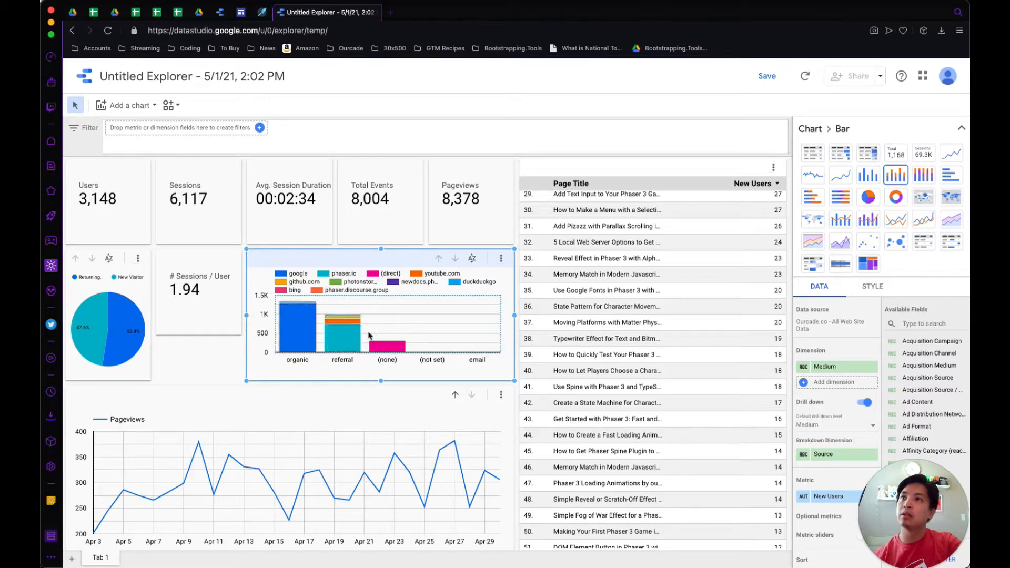
mouse_move(350, 321)
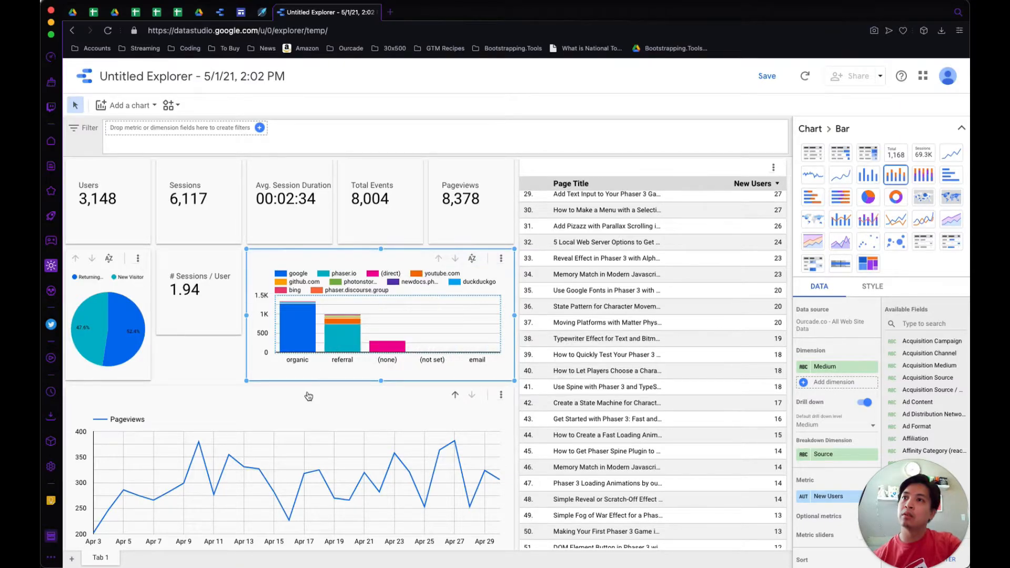
Step: Try to resize the # Sessions / User scorecard and narrow the Users scorecard to about half its width
click(211, 325)
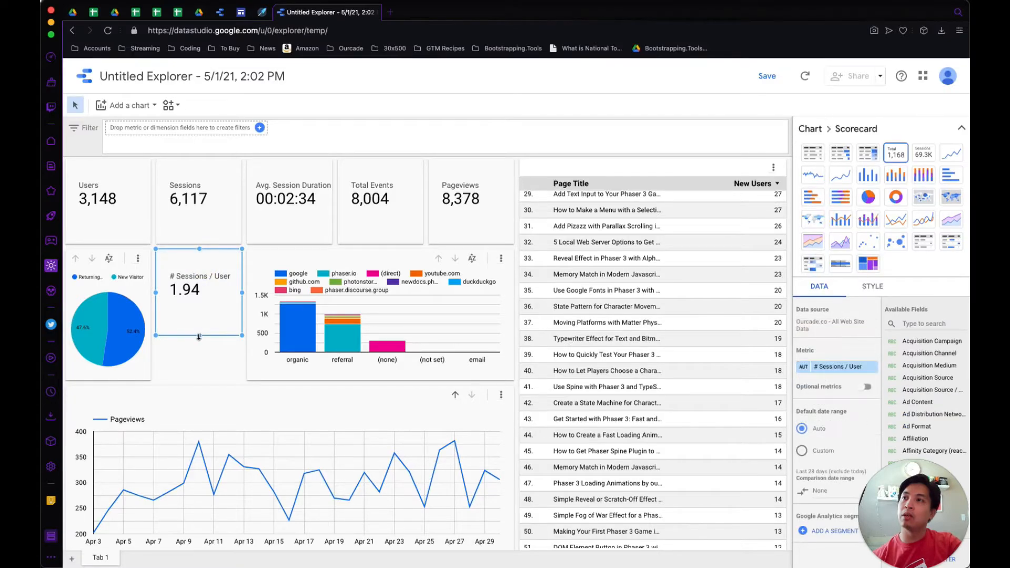
drag(199, 336, 199, 331)
click(126, 174)
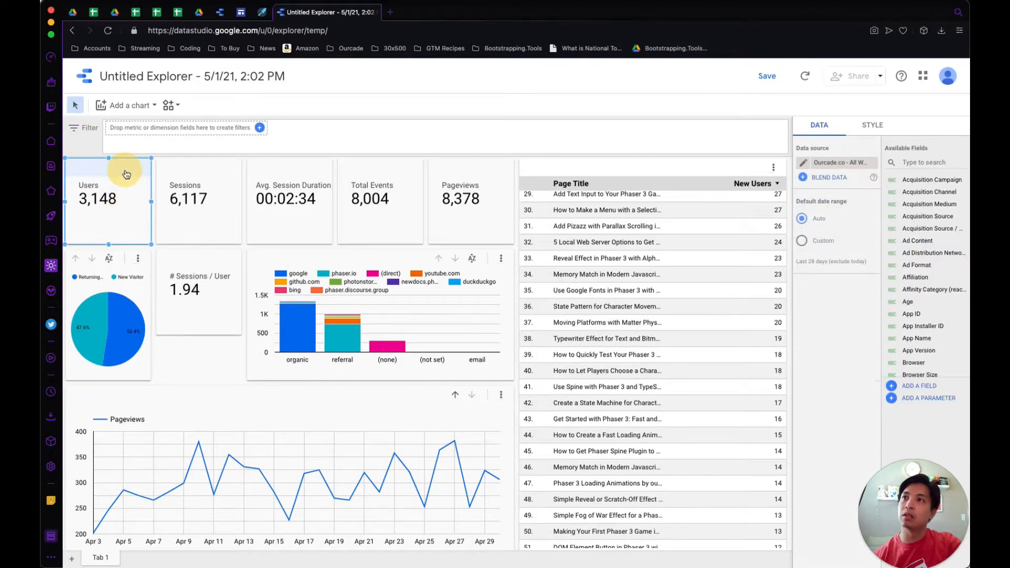
drag(150, 201, 107, 202)
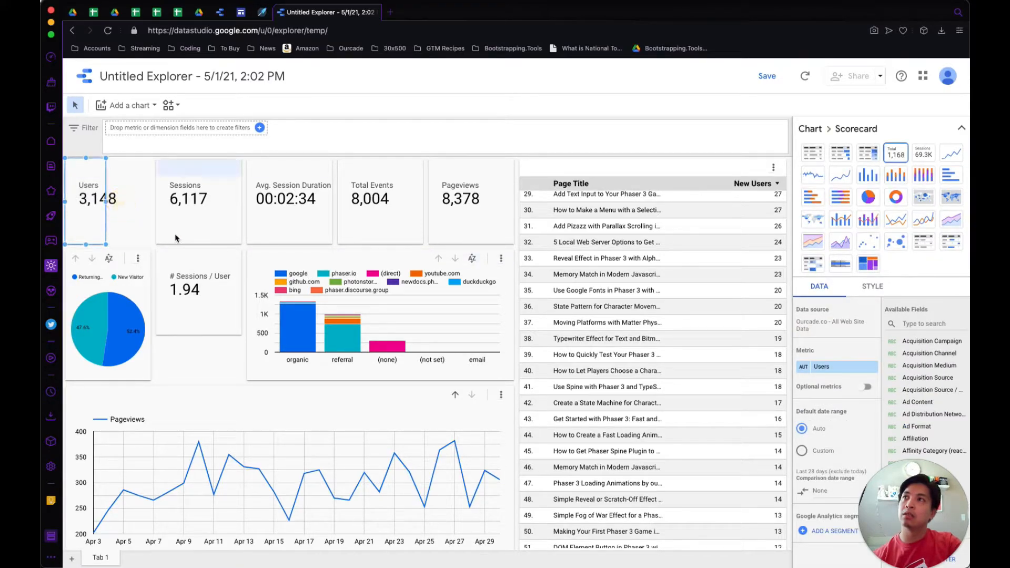
click(130, 226)
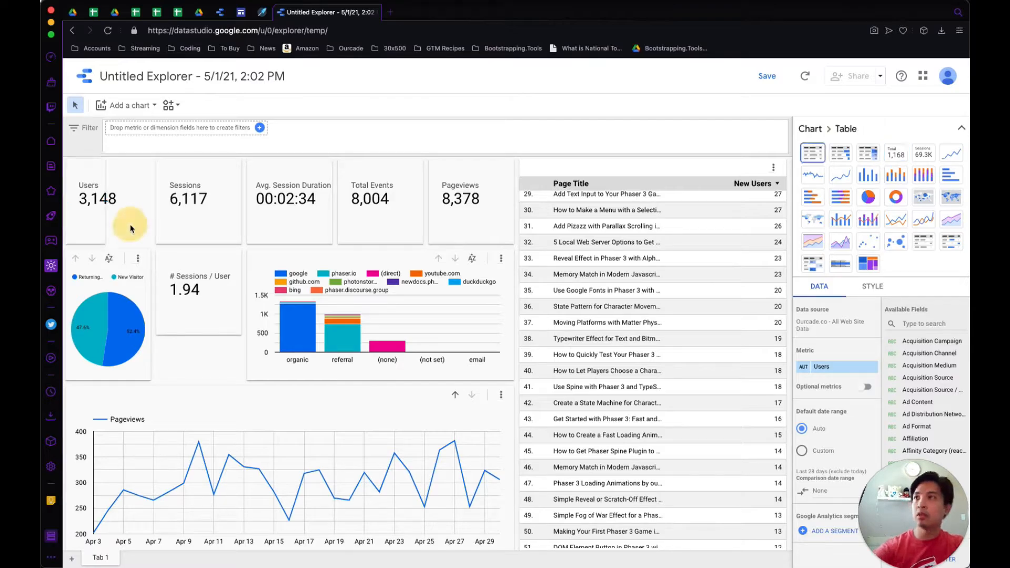
Step: Try rearranging the Avg. Session Duration and Users scorecards in the upper row, ending with their original order
drag(282, 171, 185, 172)
drag(185, 177, 187, 181)
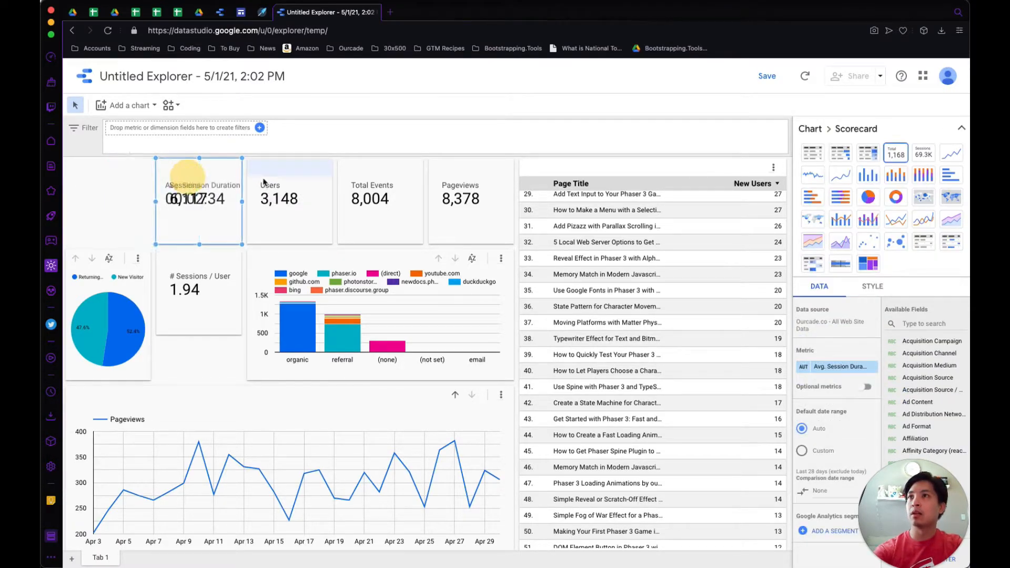
drag(287, 171, 114, 167)
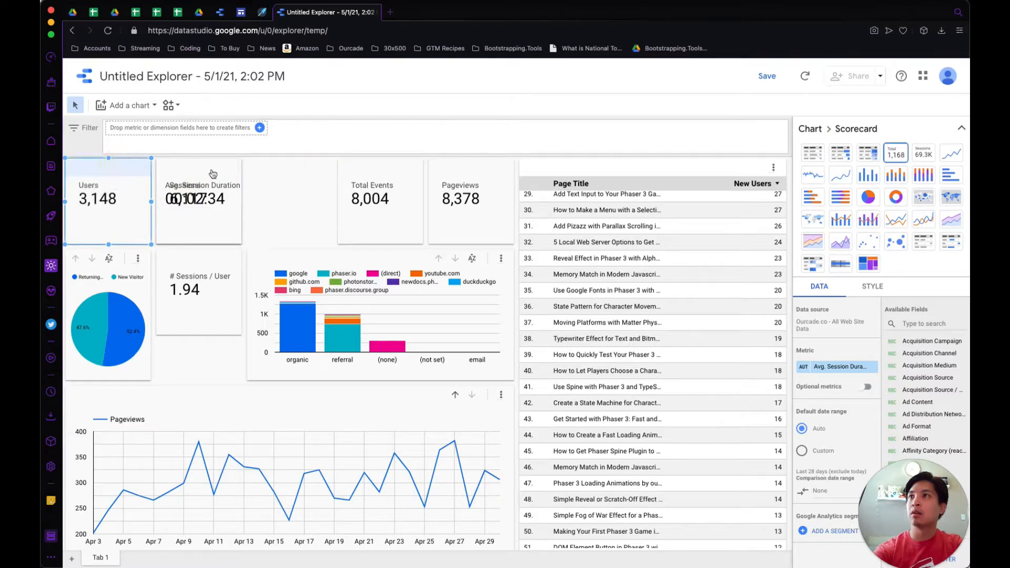
drag(210, 172, 286, 167)
Step: Extend the # Sessions / User scorecard downward to match the height of the neighbouring pie and column charts
click(213, 317)
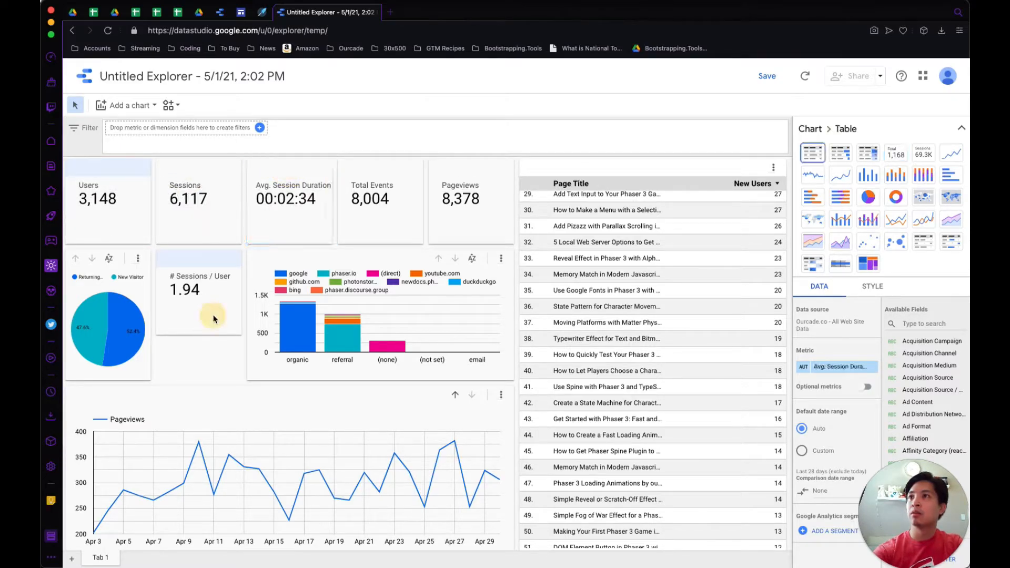
click(207, 264)
click(199, 371)
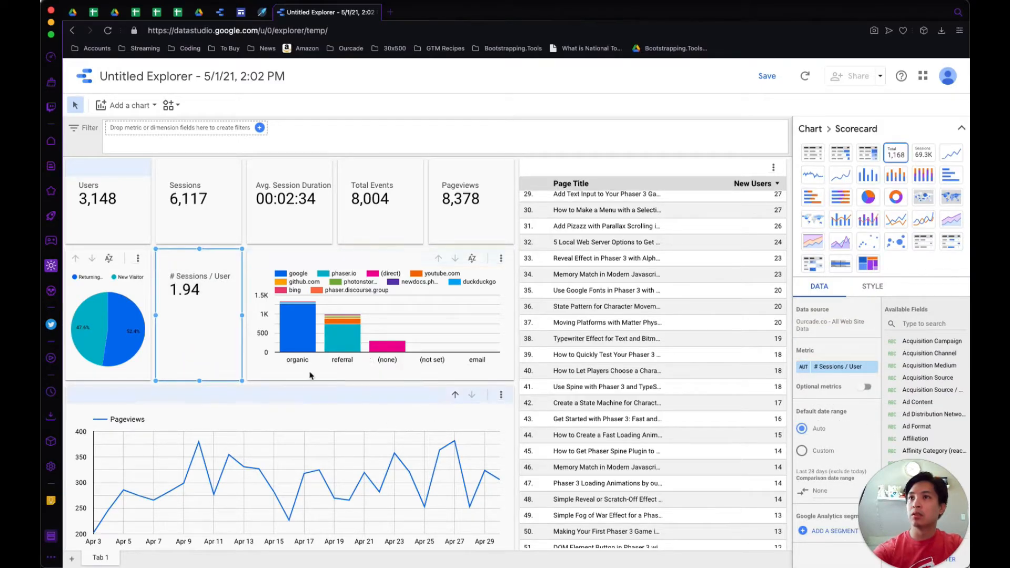
Step: Replace the time series chart's Pageviews metric with Users
click(298, 405)
scroll(395, 410, down, 1)
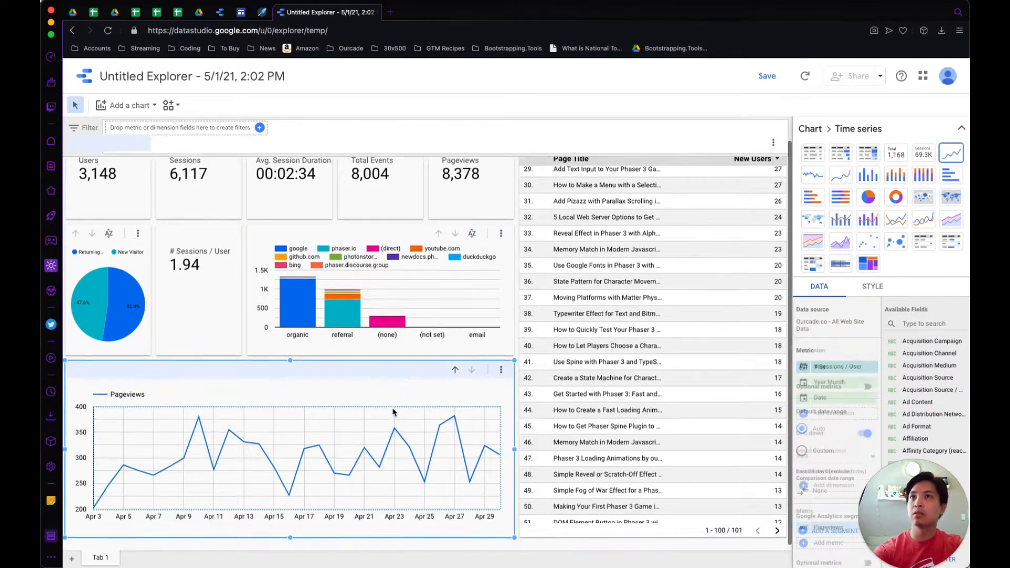
click(346, 353)
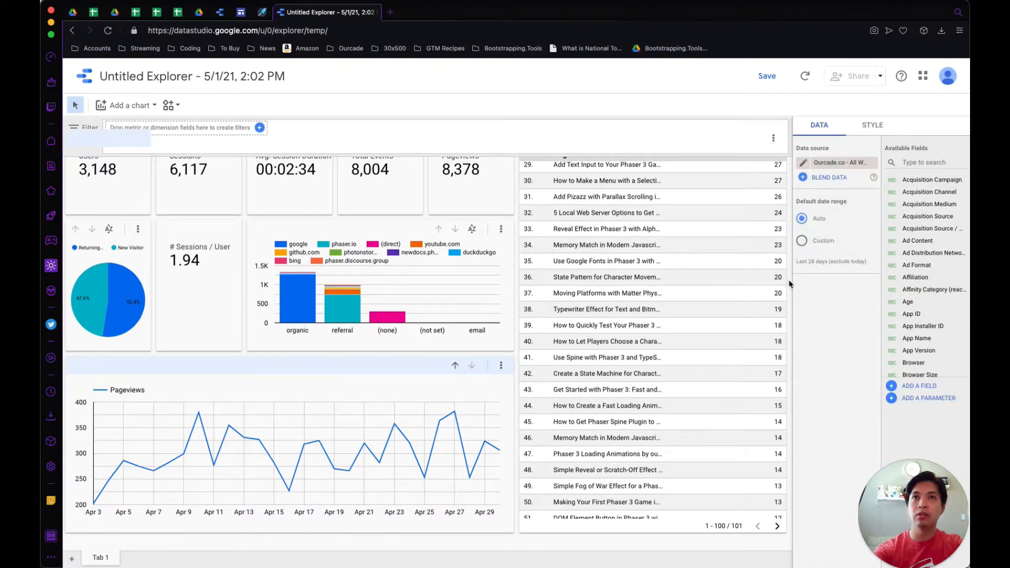
click(295, 368)
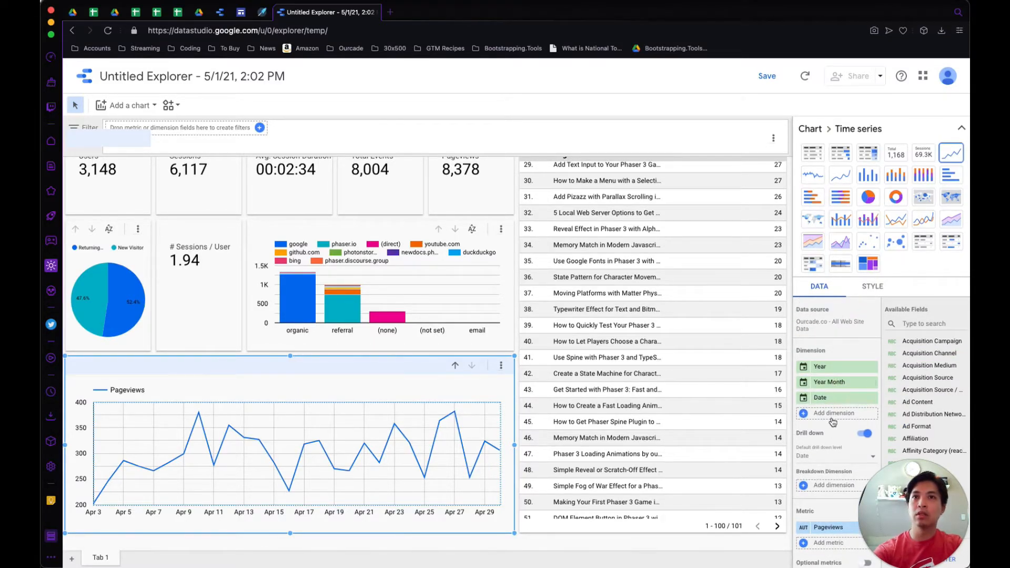
scroll(833, 420, down, 1)
scroll(833, 420, down, 4)
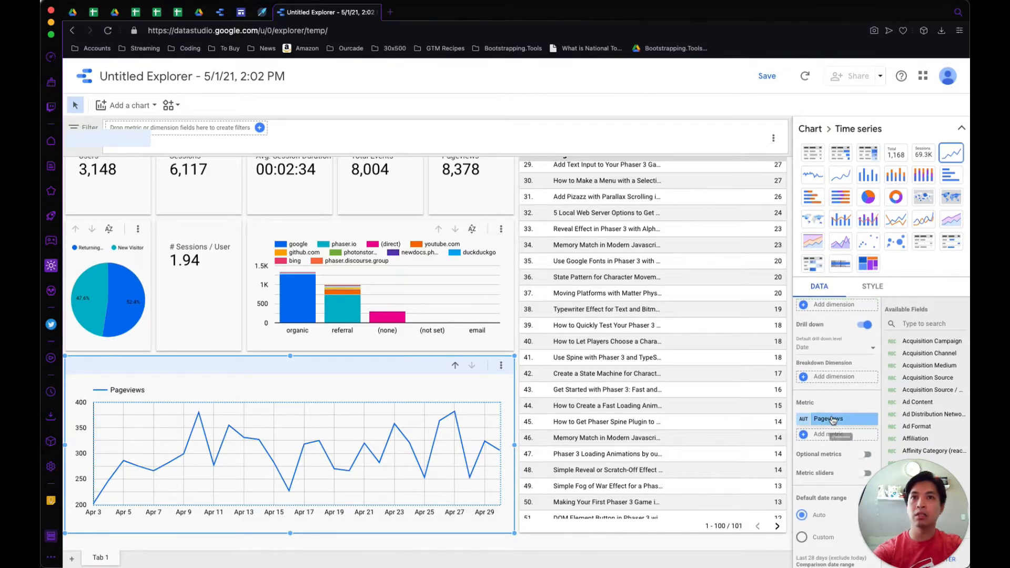
click(831, 419)
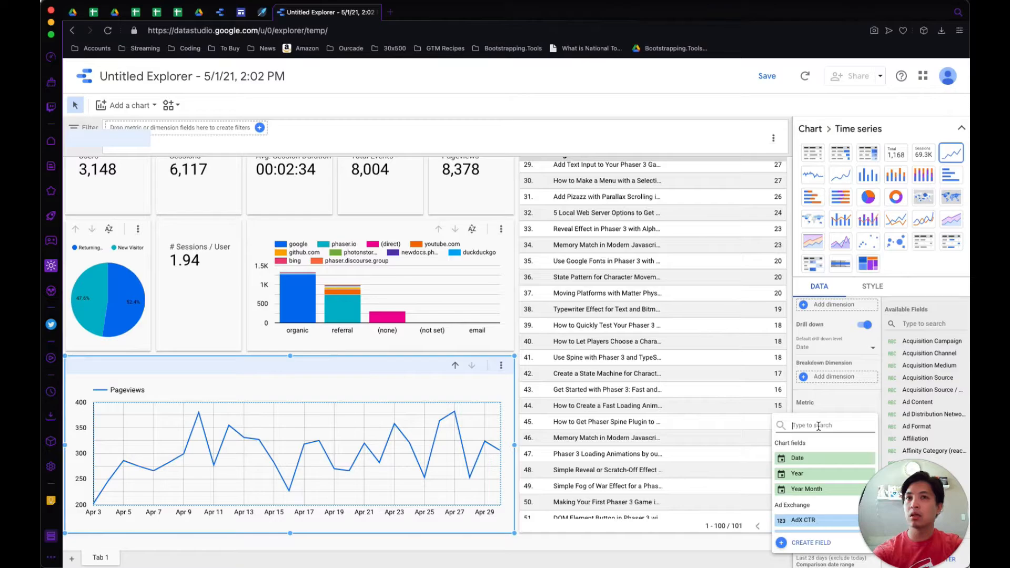
text(users)
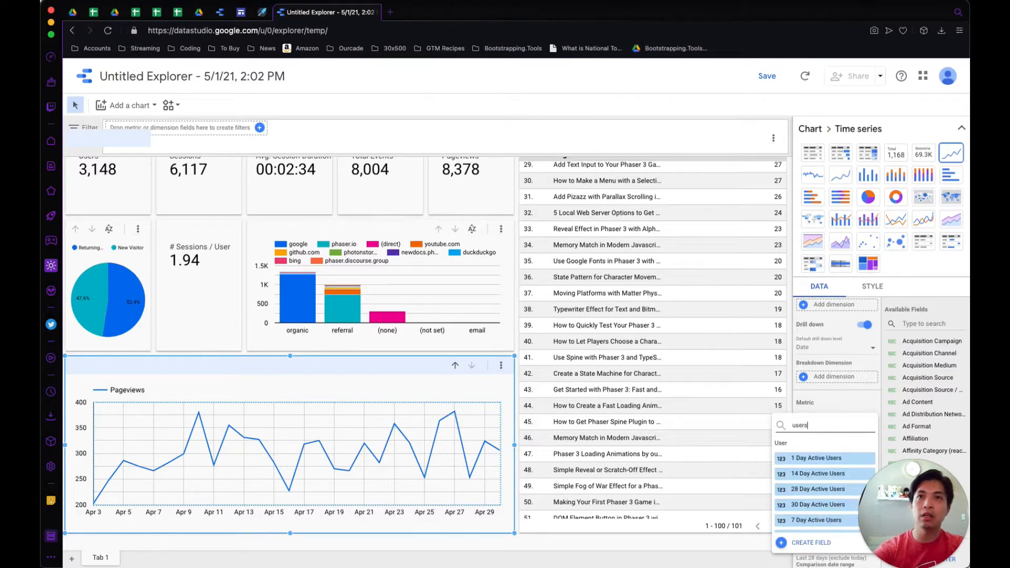
scroll(813, 463, down, 1)
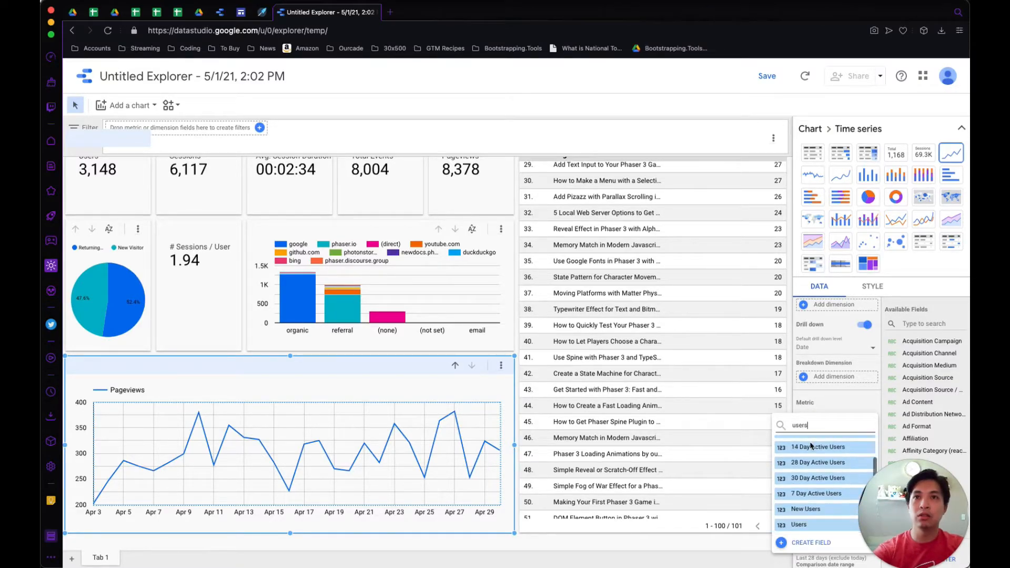
click(804, 526)
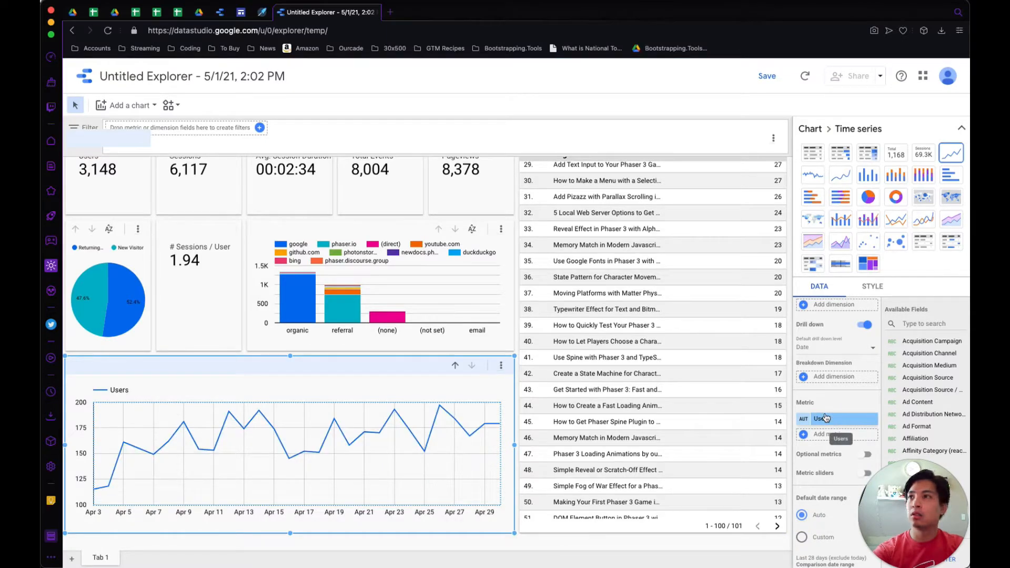
Step: Add 14 Day Active Users as a metric of the time series chart and remove its Users metric
click(824, 433)
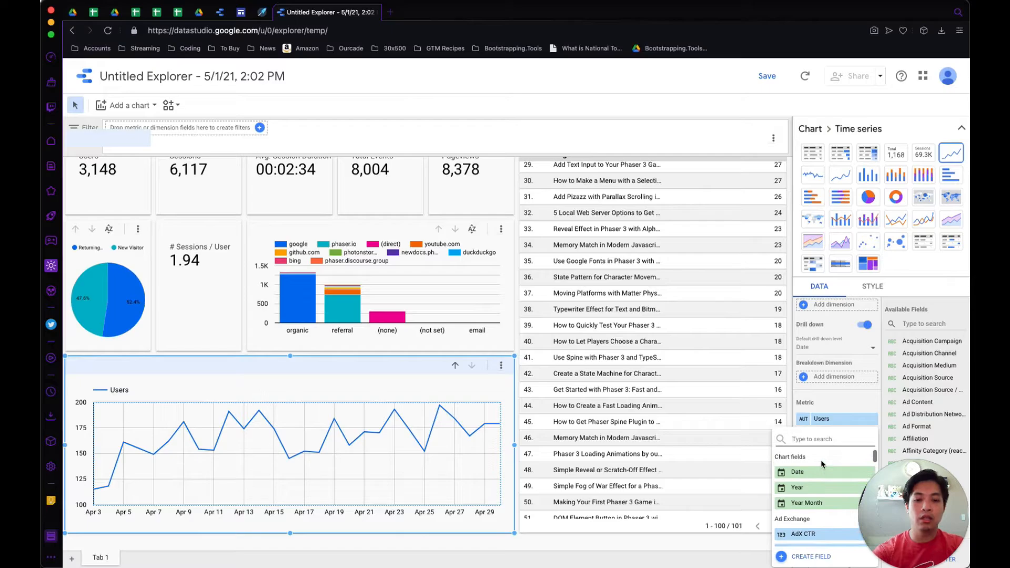
text(1)
text(sers)
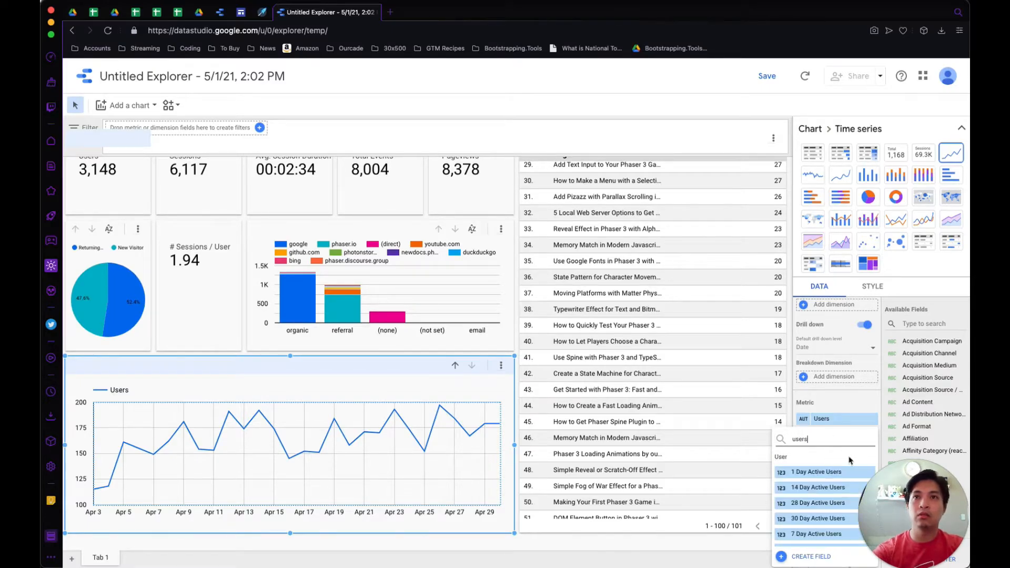
click(818, 488)
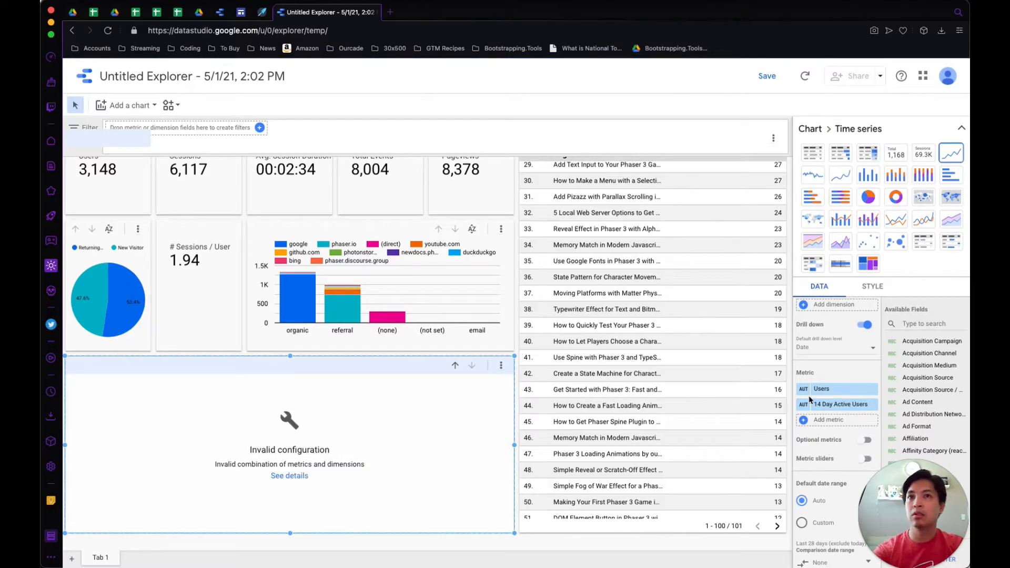
click(873, 389)
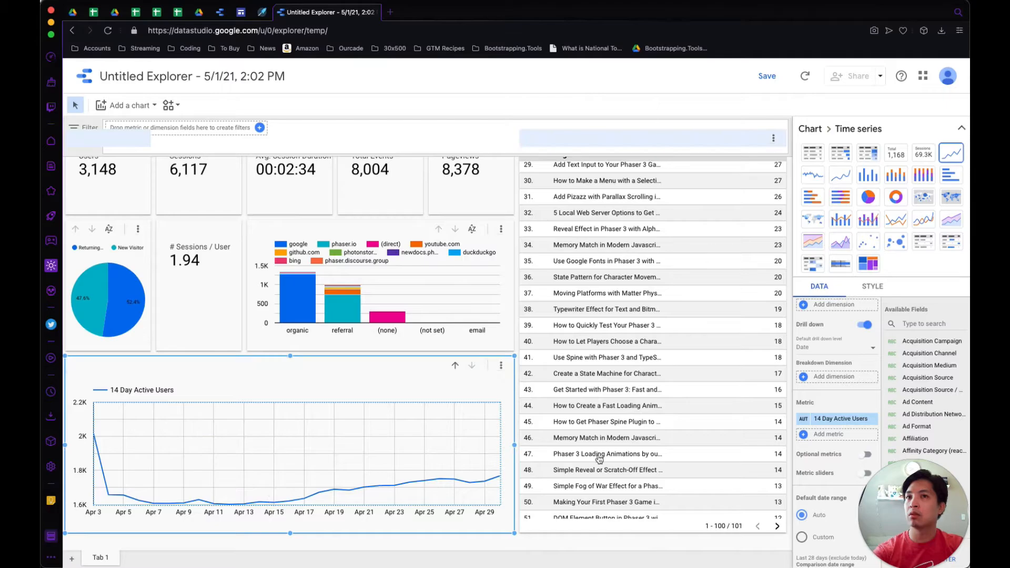
Step: Try adding 1 Day Active Users ahead of 14 Day Active Users in the time series chart and view the configuration error details
click(821, 436)
text(ac)
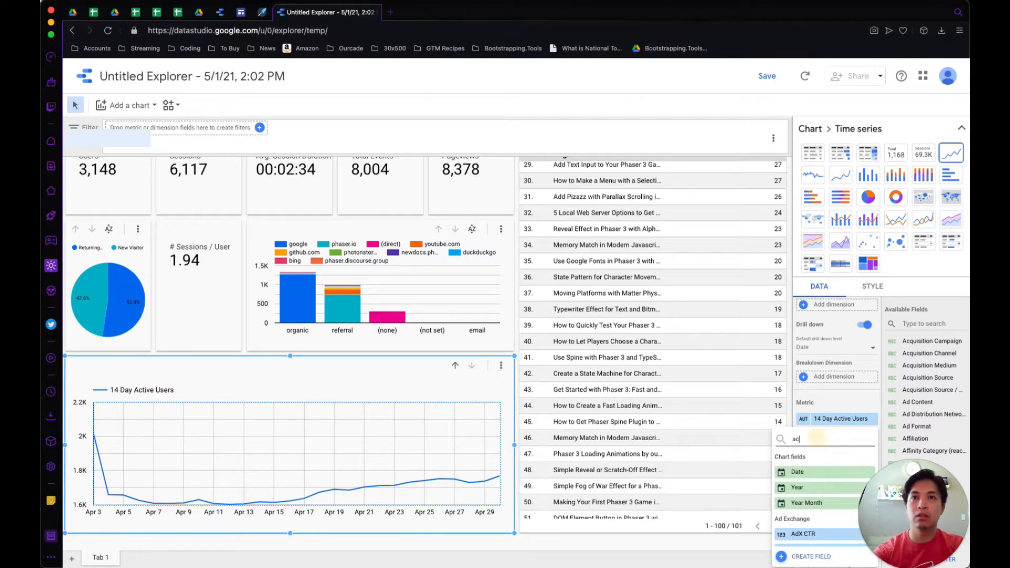
text(tive)
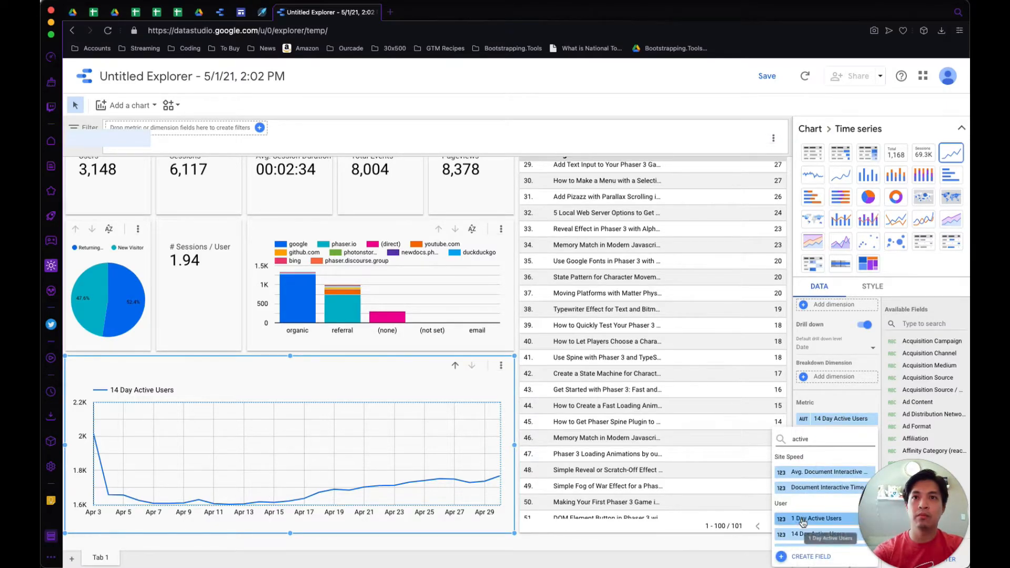
click(821, 518)
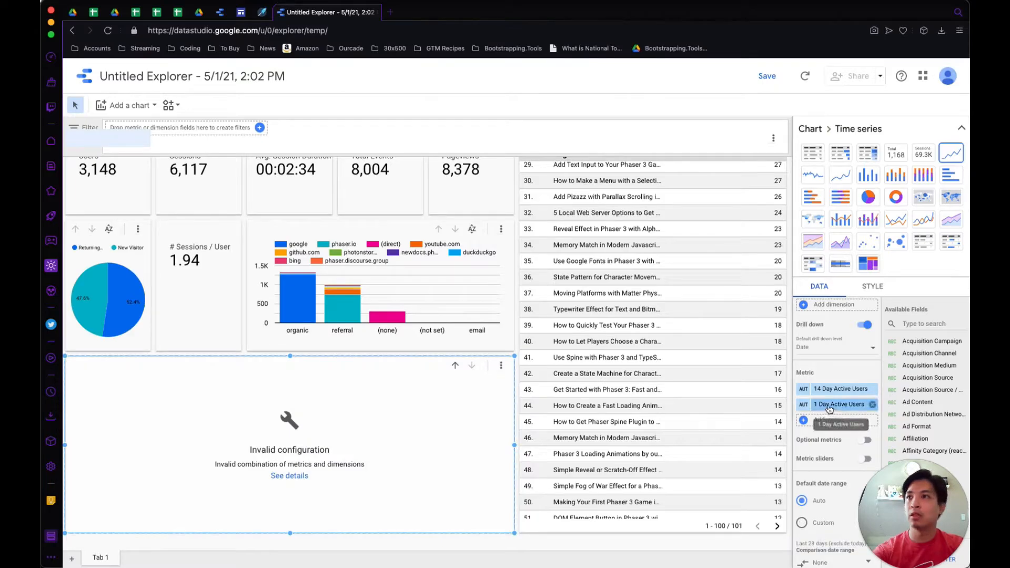
drag(830, 409, 825, 388)
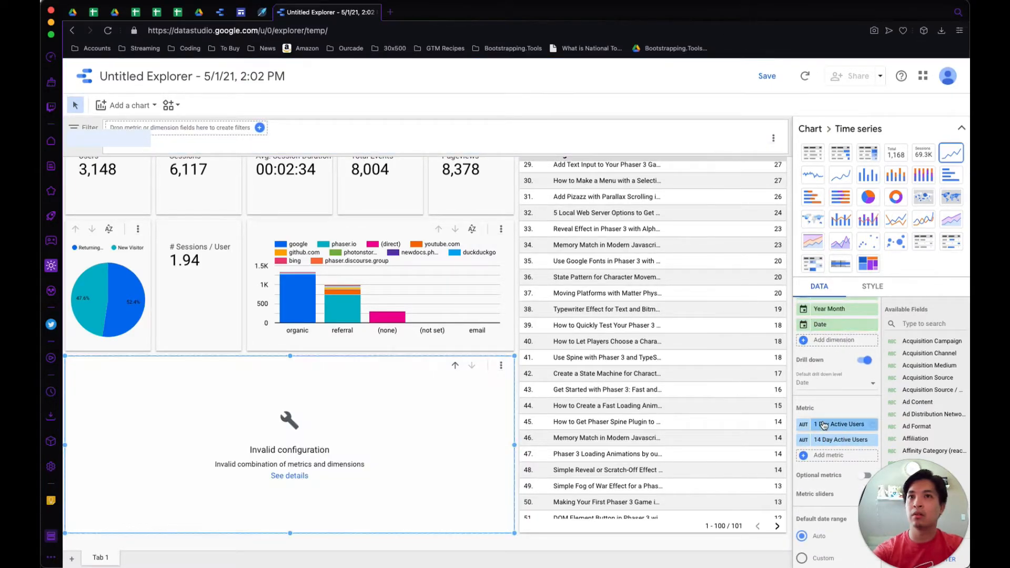
click(289, 476)
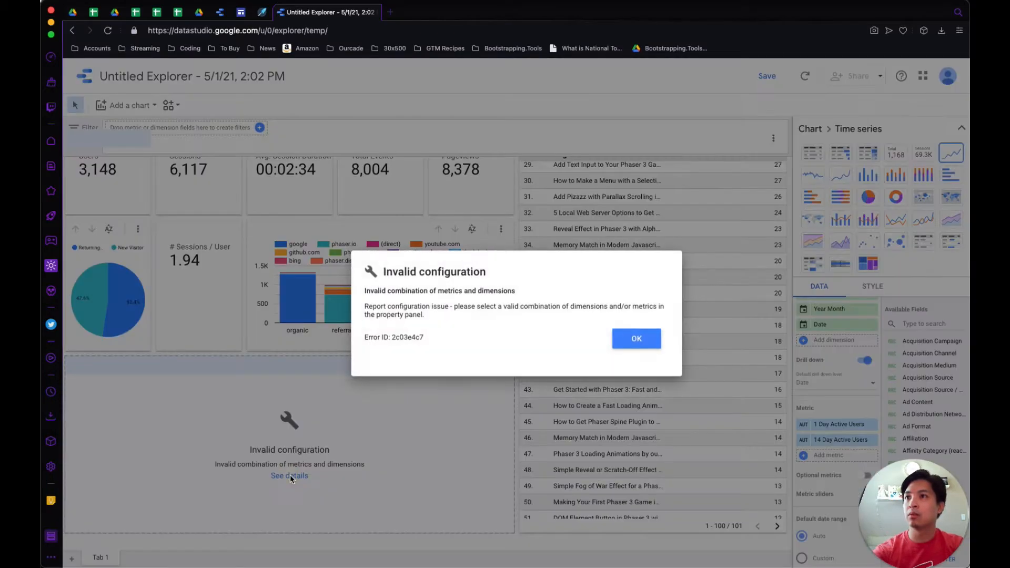
click(628, 341)
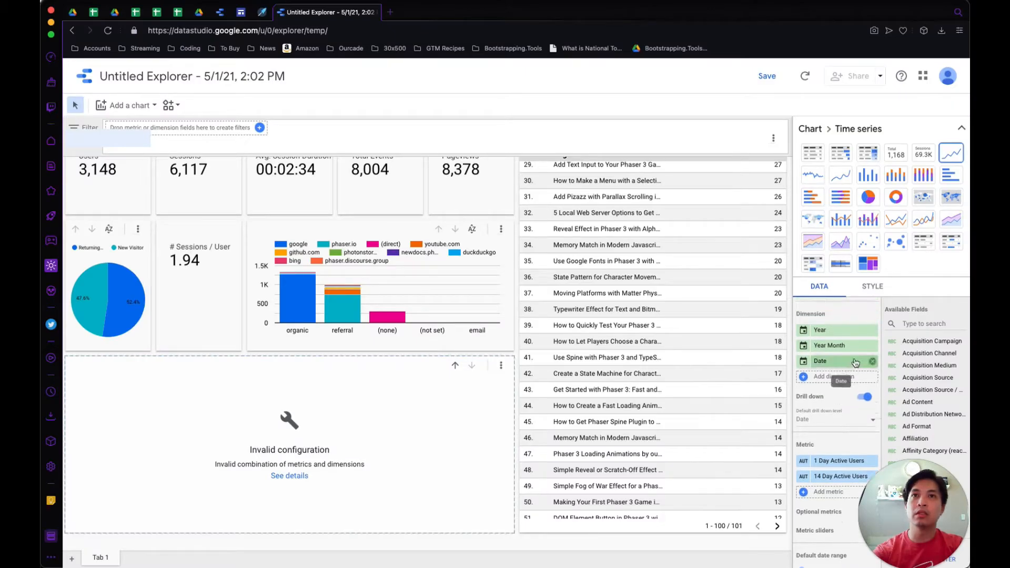
Step: Remove the Year Month and Year dimensions and the 1 Day Active Users metric from the time series chart
click(873, 347)
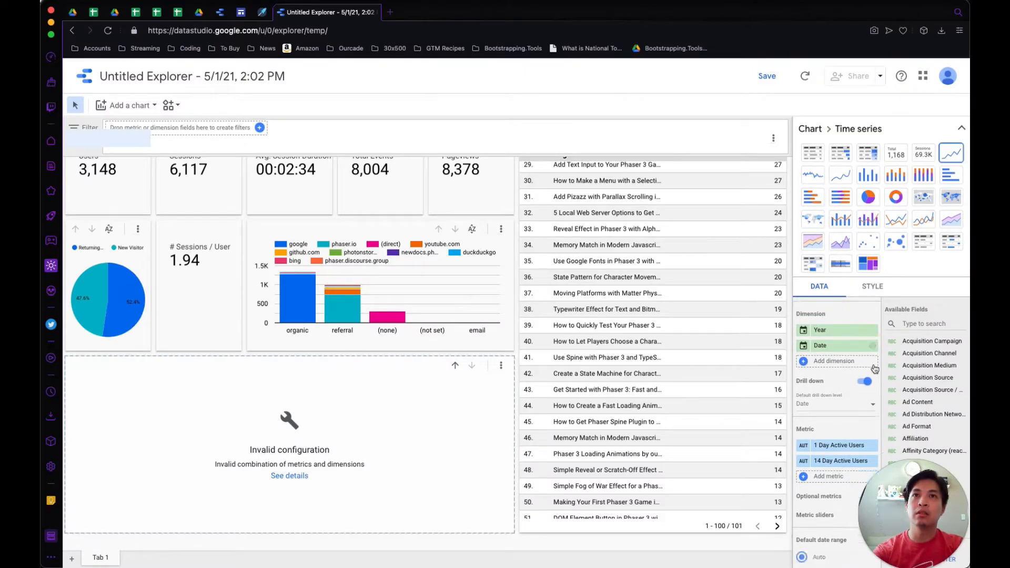
click(873, 333)
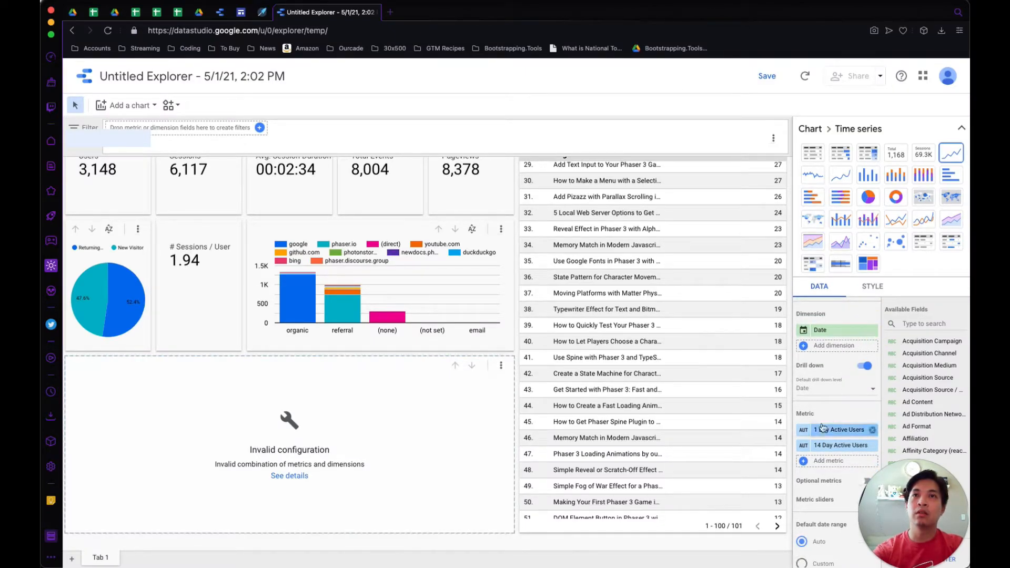
scroll(828, 345, down, 2)
scroll(826, 421, down, 1)
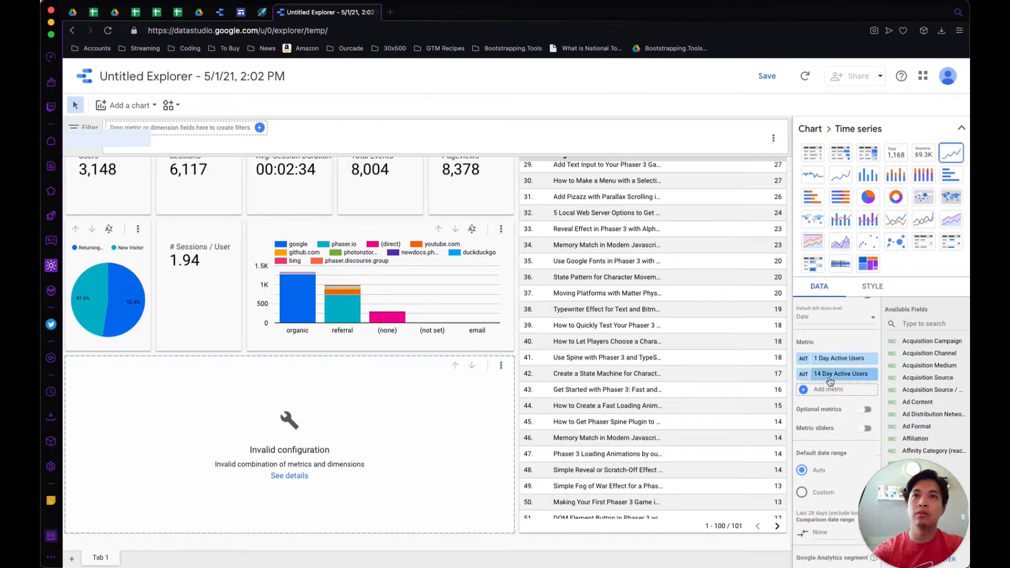
click(873, 359)
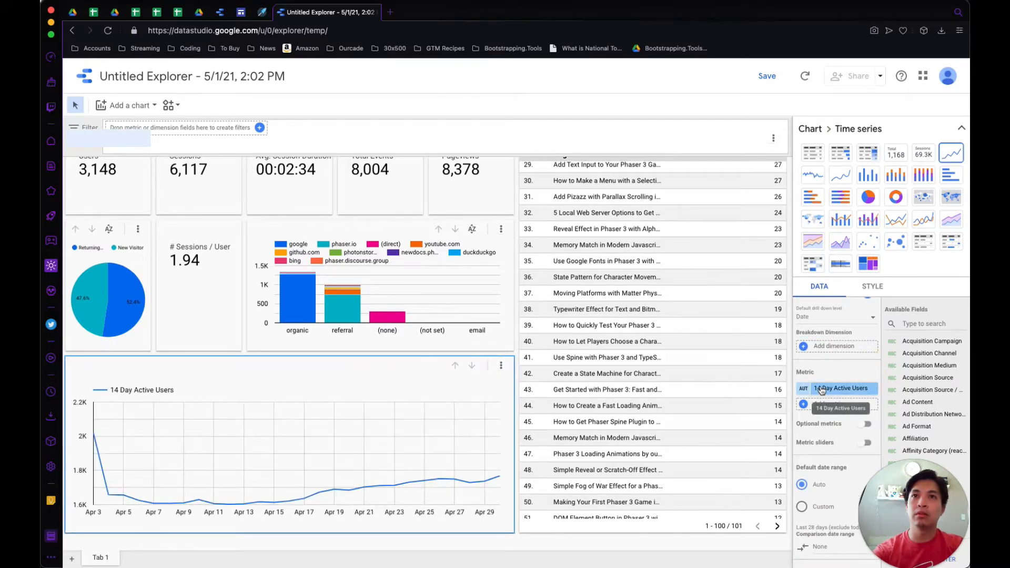
Step: Add 7 Day Active Users as a metric of the time series chart and remove its 14 Day Active Users metric
click(823, 405)
text(active user)
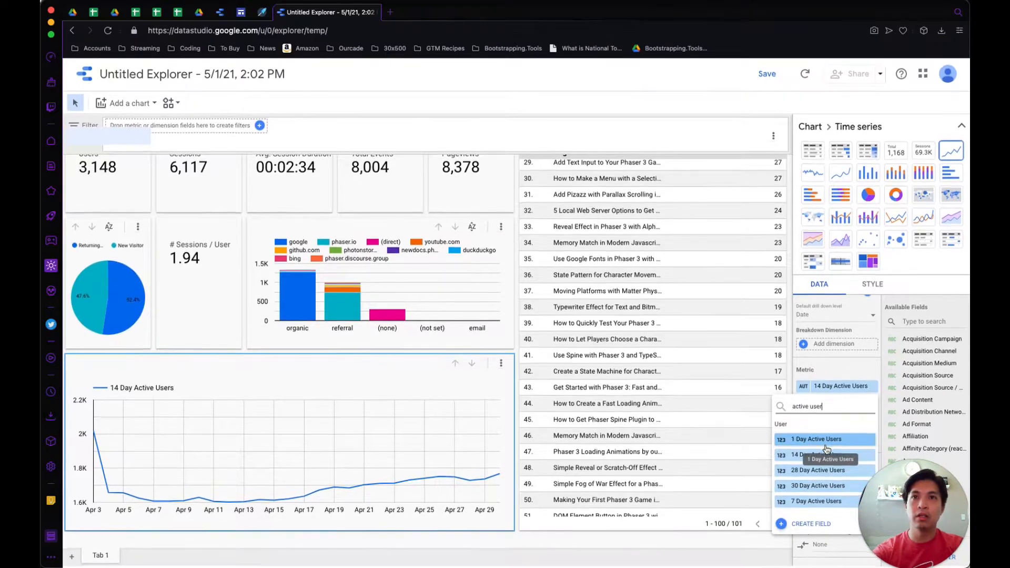
click(809, 506)
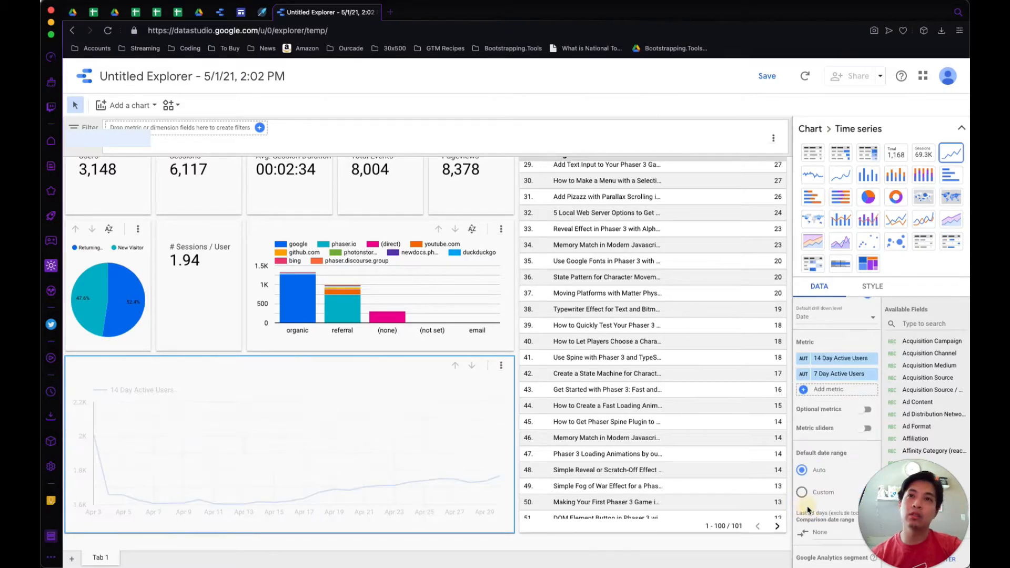
click(873, 359)
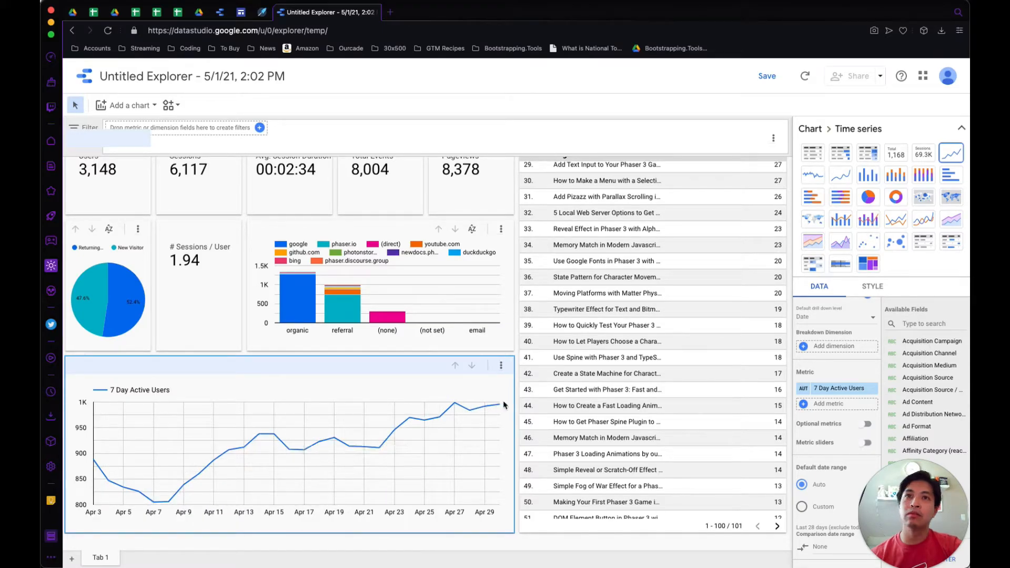
Step: Replace the time series chart's 7 Day Active Users metric with Users
scroll(829, 358, up, 3)
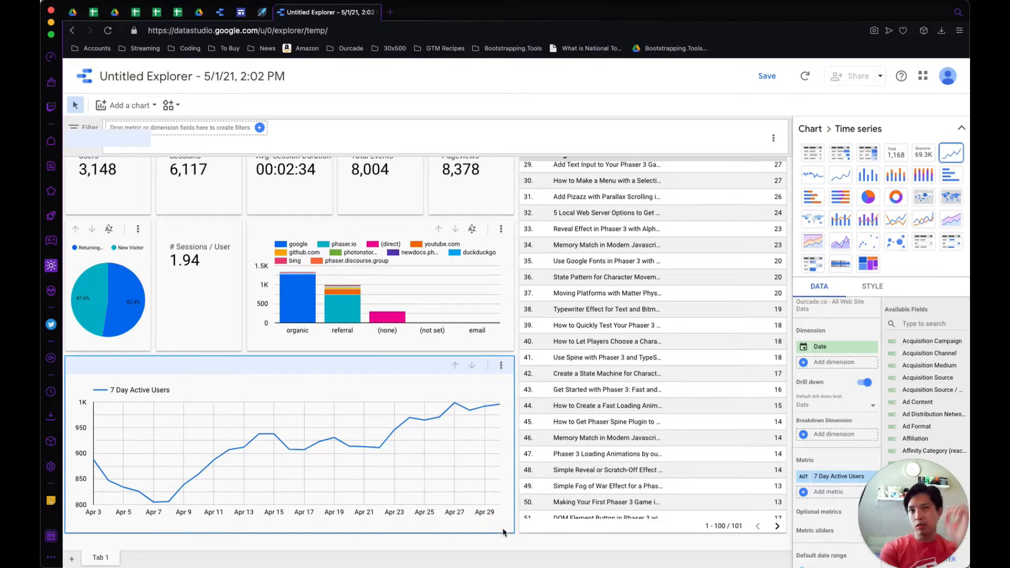
scroll(836, 421, down, 3)
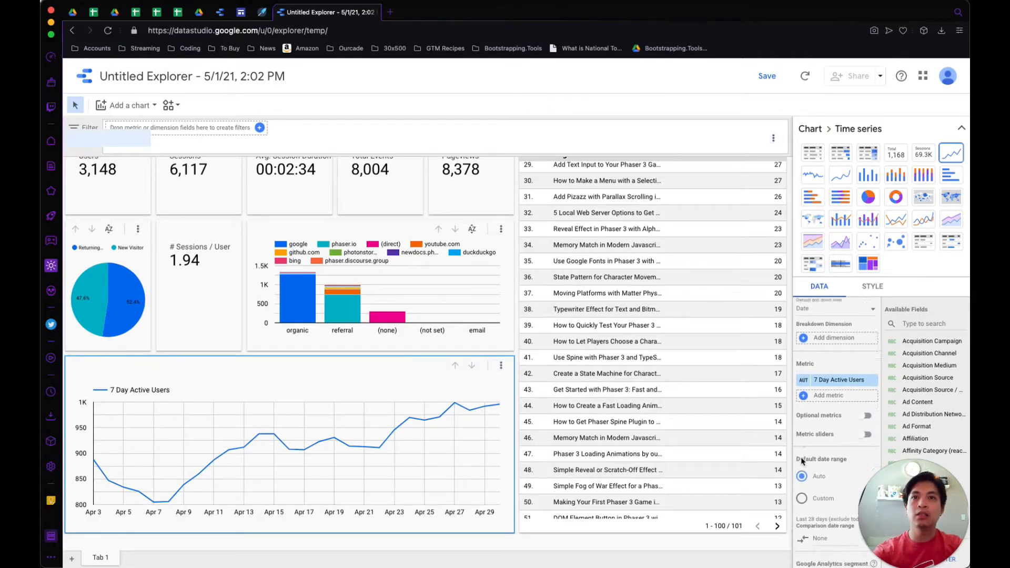
click(830, 381)
text(users)
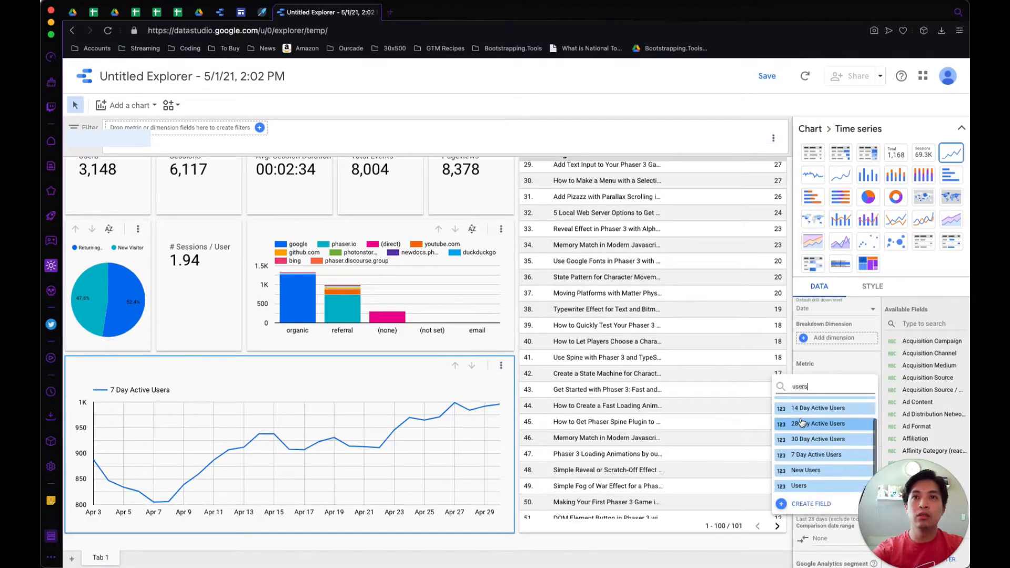
click(799, 486)
Step: Add Sessions and Total Events as further metrics of the time series chart
click(819, 381)
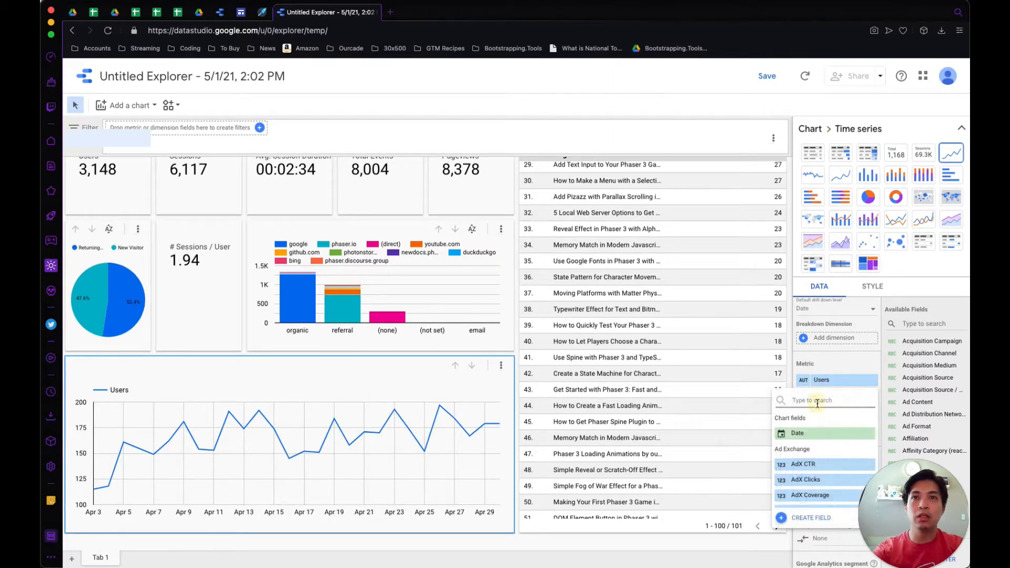
text(sessions)
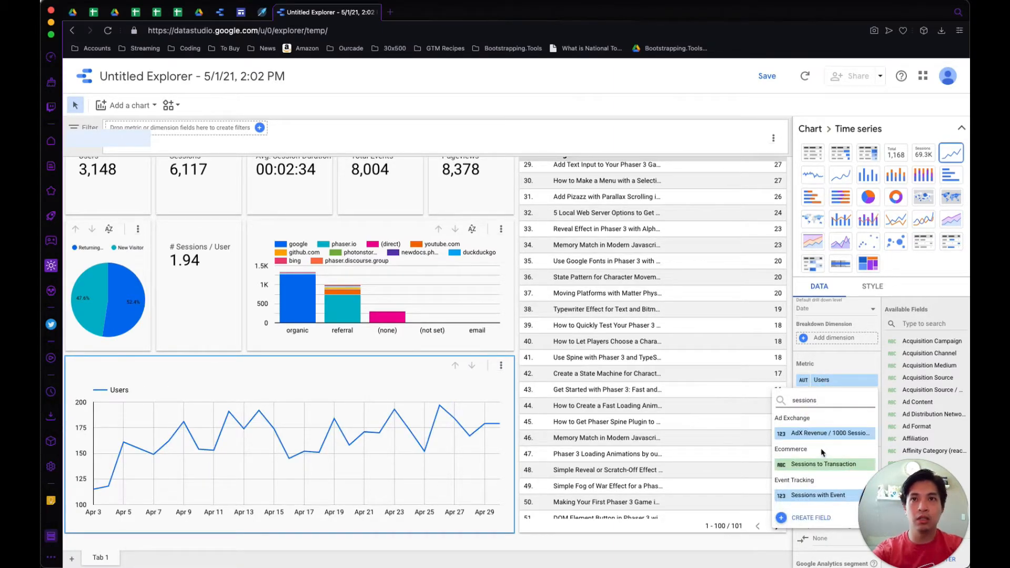
scroll(823, 451, down, 2)
scroll(824, 451, down, 2)
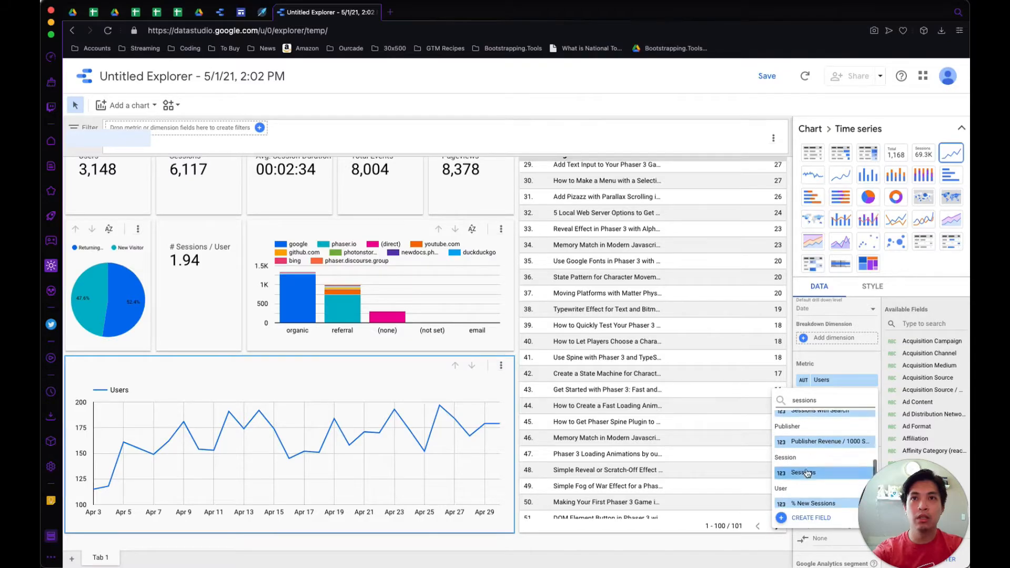
click(813, 474)
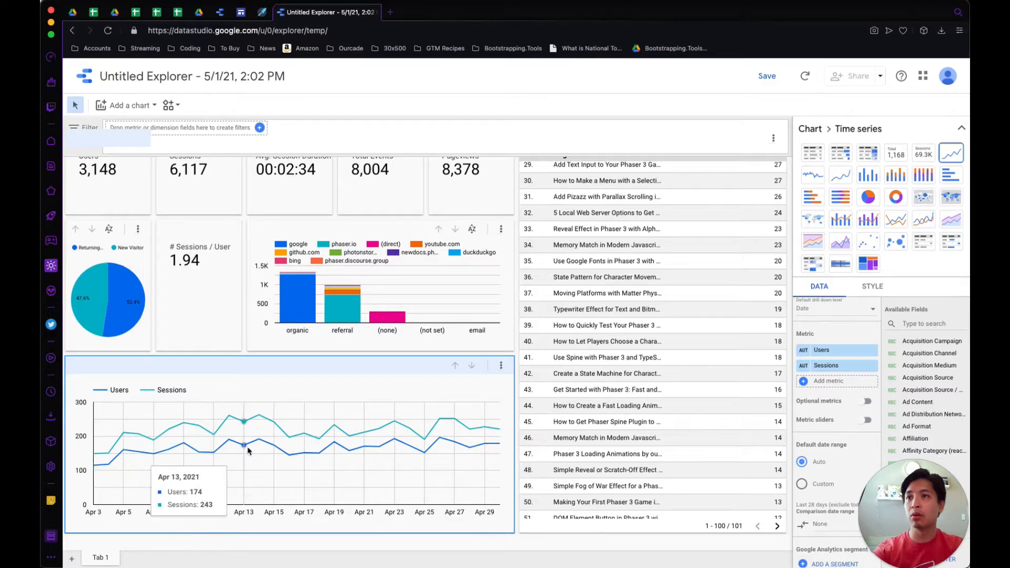
click(835, 386)
text(events)
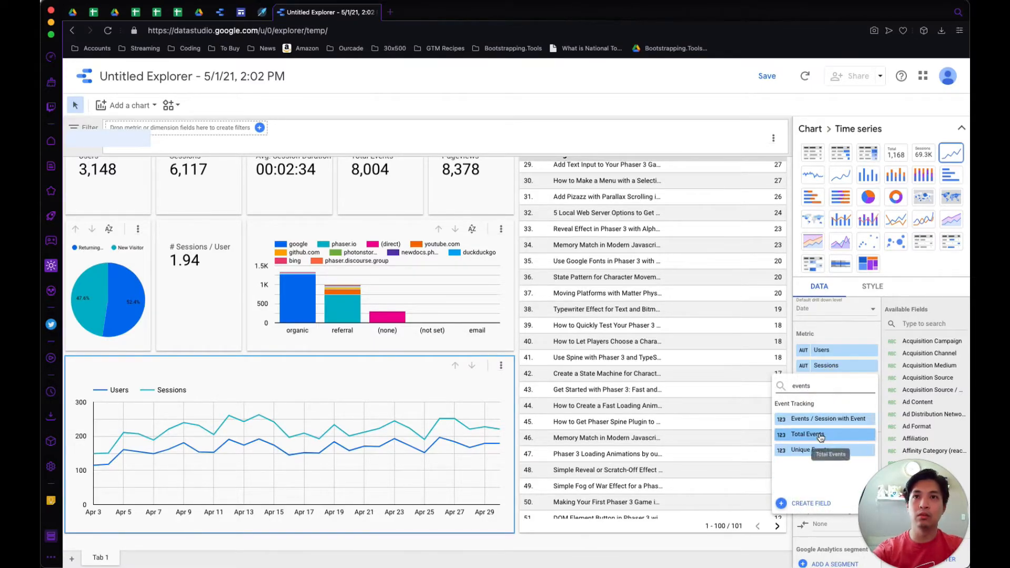
click(821, 437)
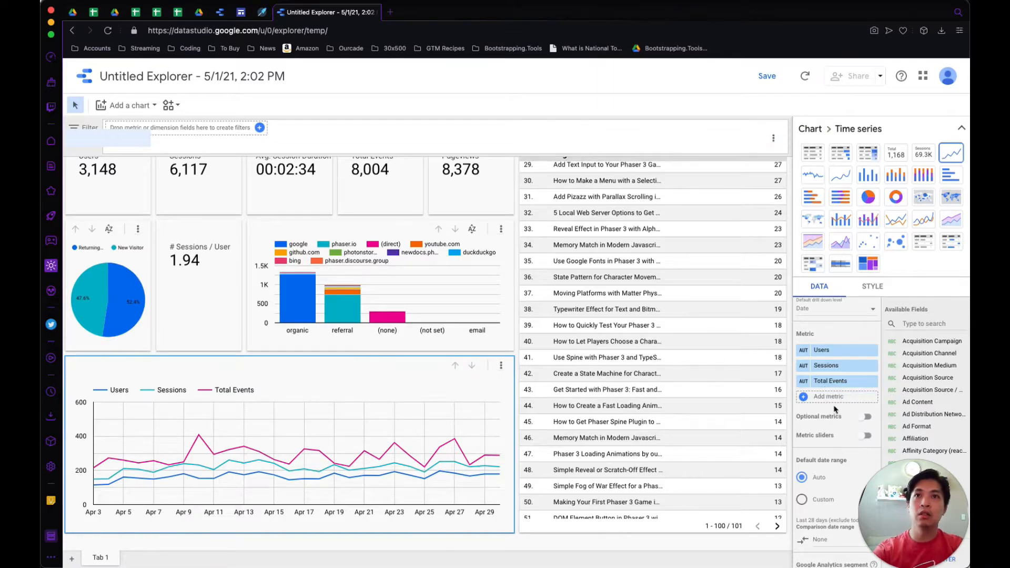
Step: Delete the # Sessions / User scorecard beside the pie chart
scroll(431, 378, up, 1)
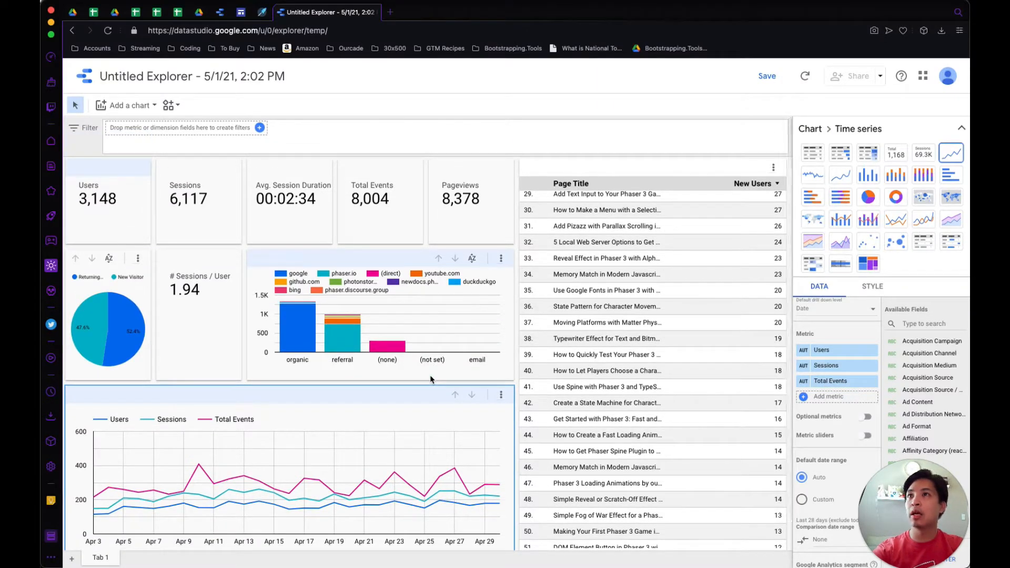
scroll(431, 379, down, 1)
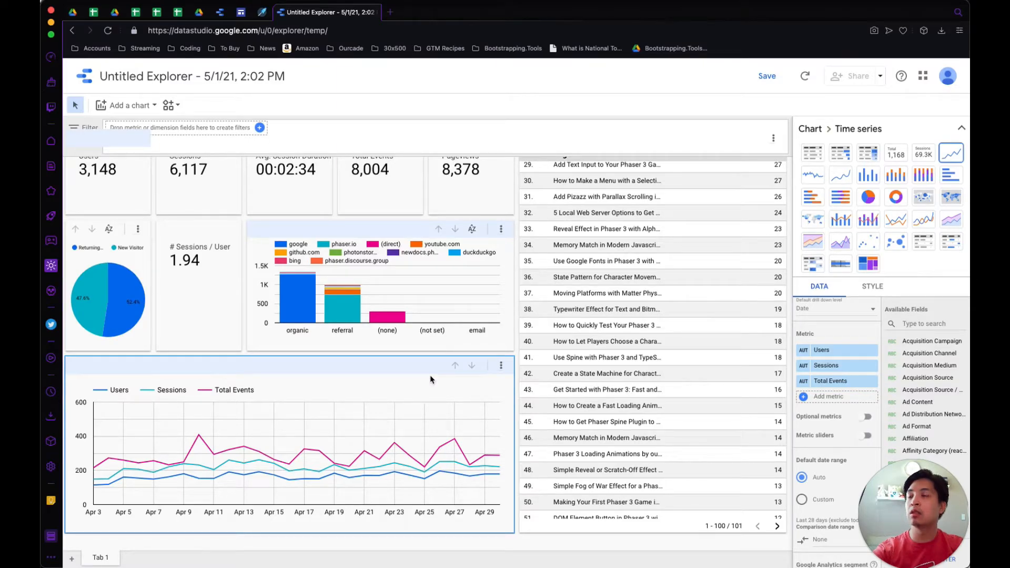
scroll(363, 363, up, 1)
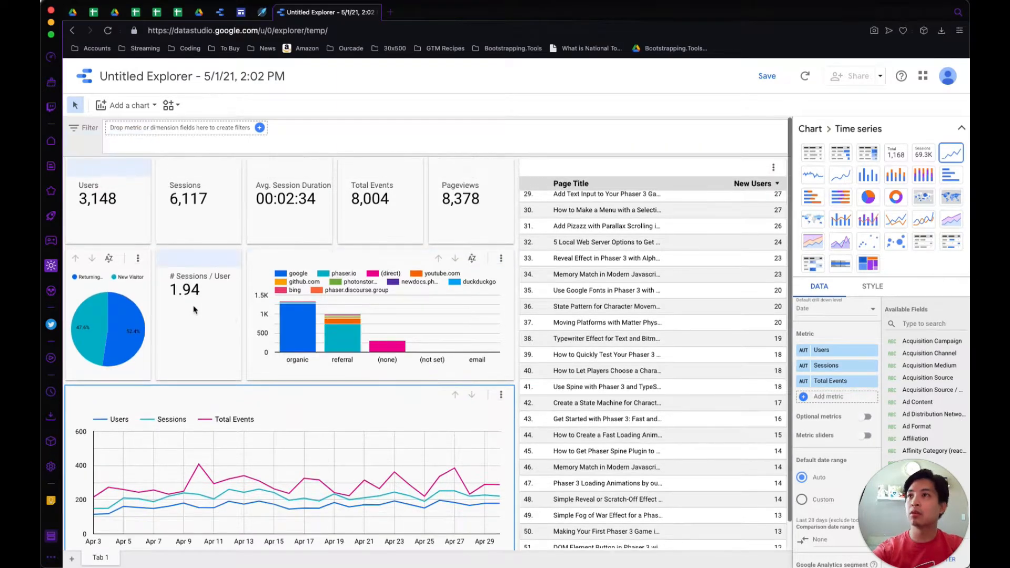
click(202, 262)
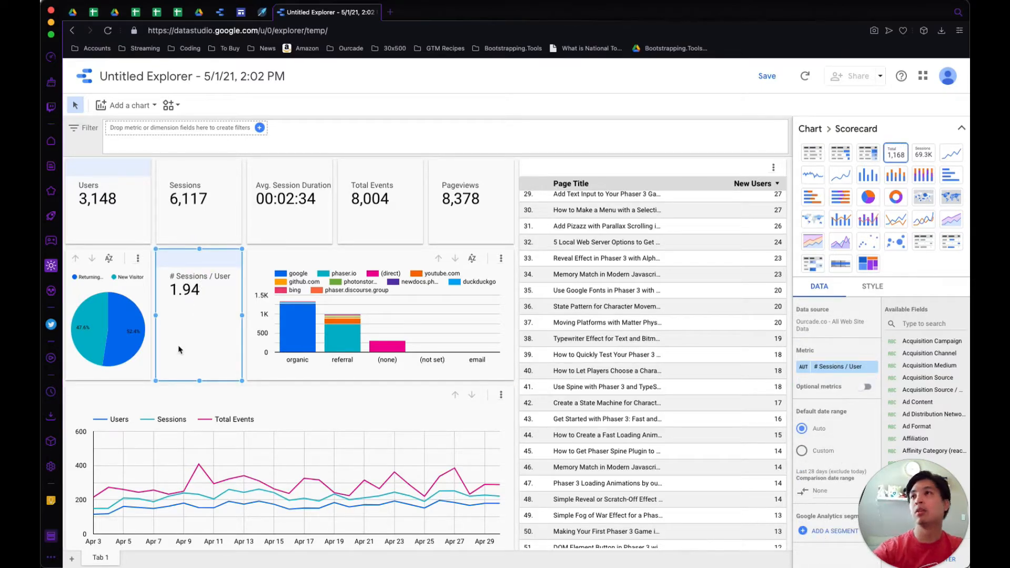
key(Delete)
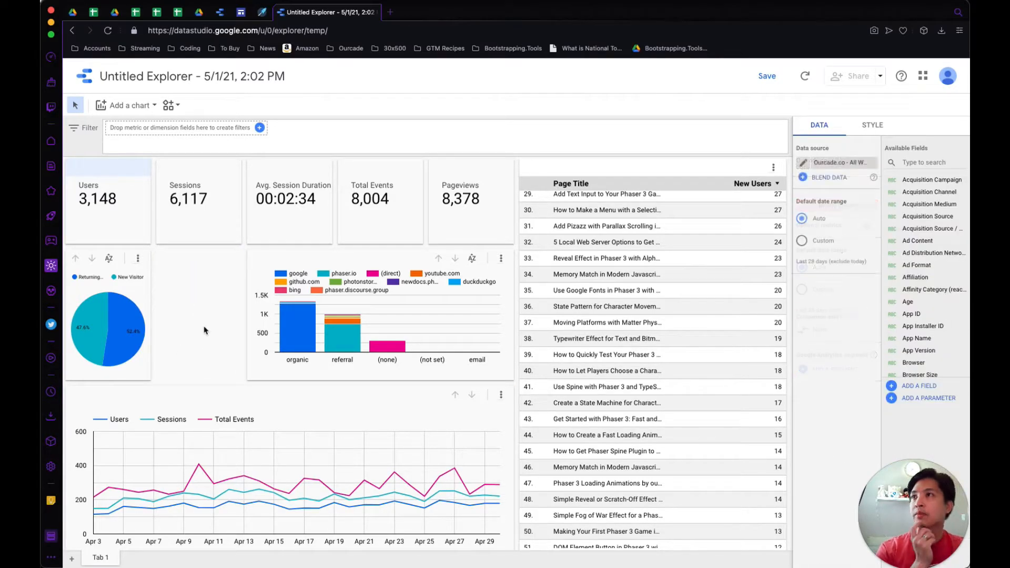
Step: Widen the traffic source column chart to fill the gap beside the pie chart and convert it to a horizontal stacked bar chart
click(127, 108)
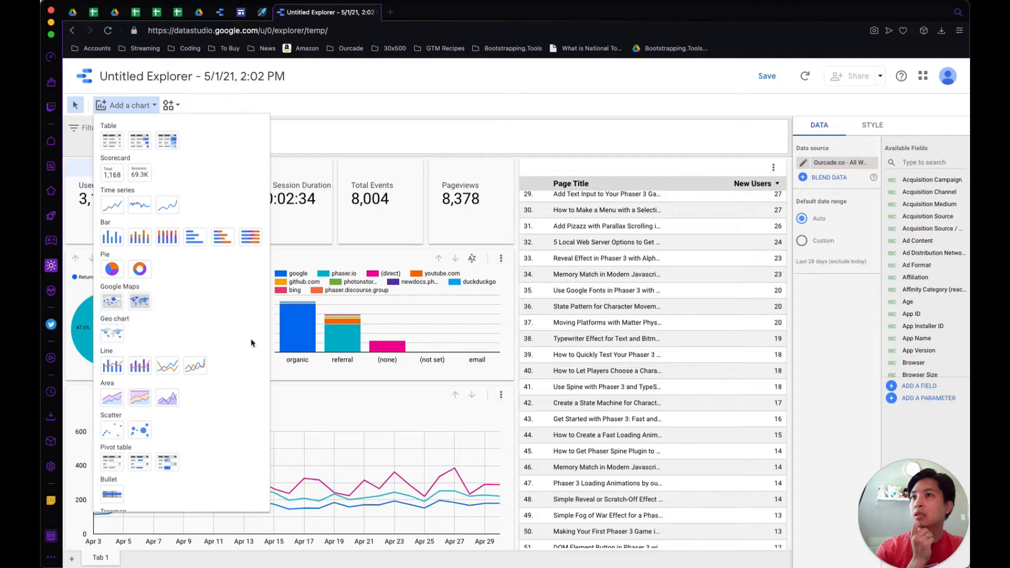
click(295, 372)
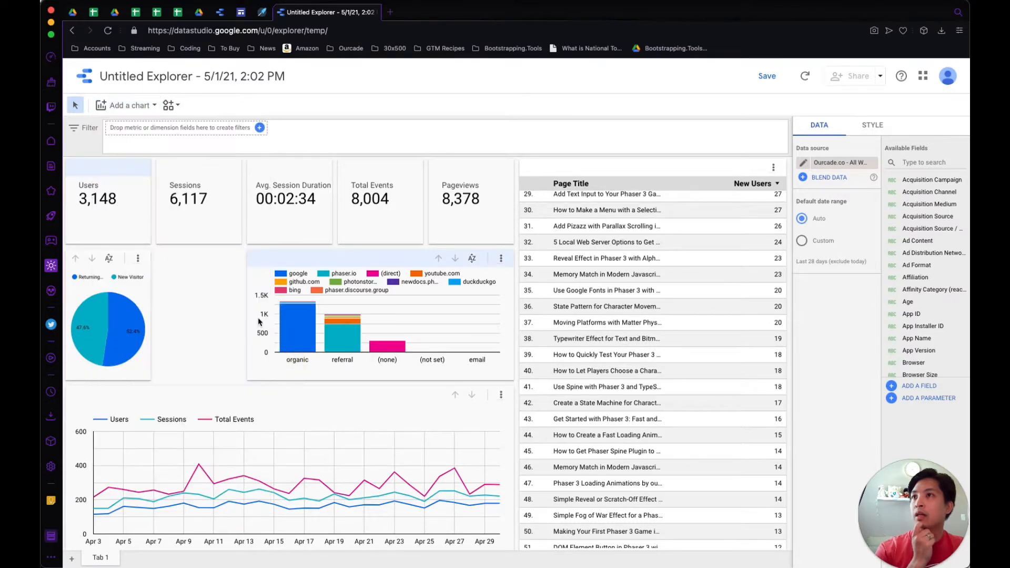
click(274, 263)
drag(248, 315, 161, 320)
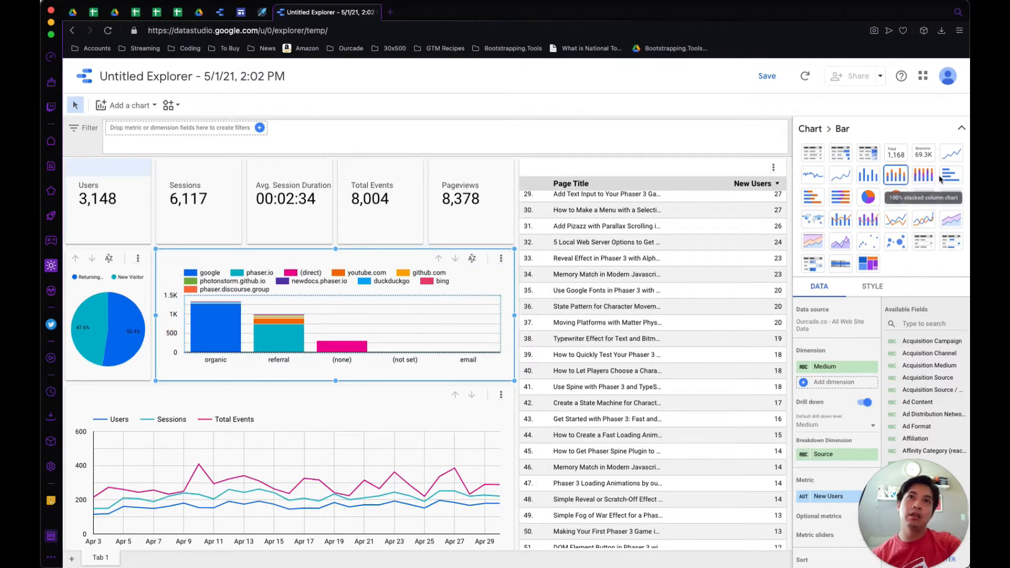
click(813, 196)
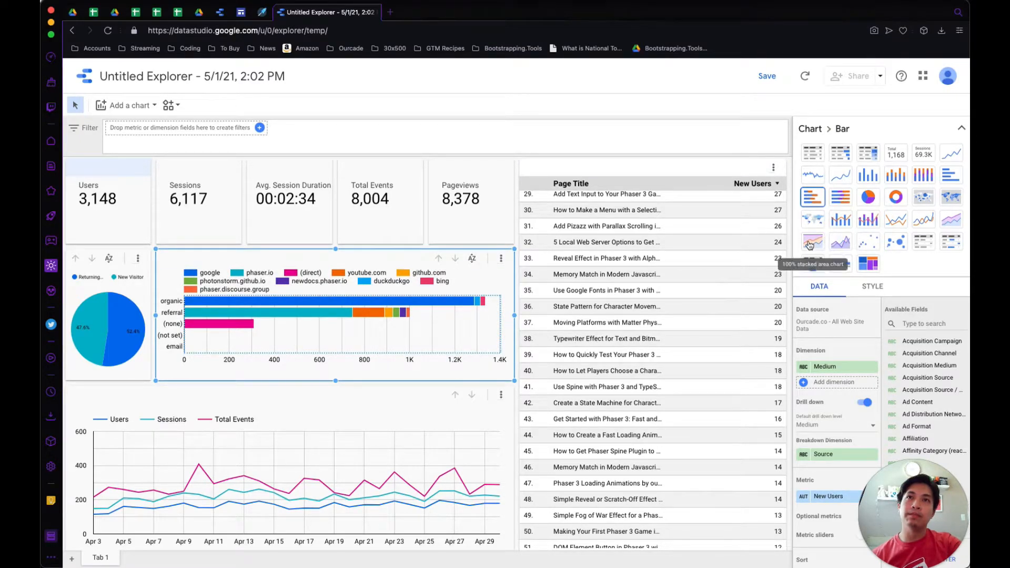
Step: Try the traffic source chart as a treemap, toggle its organic block as a filter and check the default drill down level
click(873, 269)
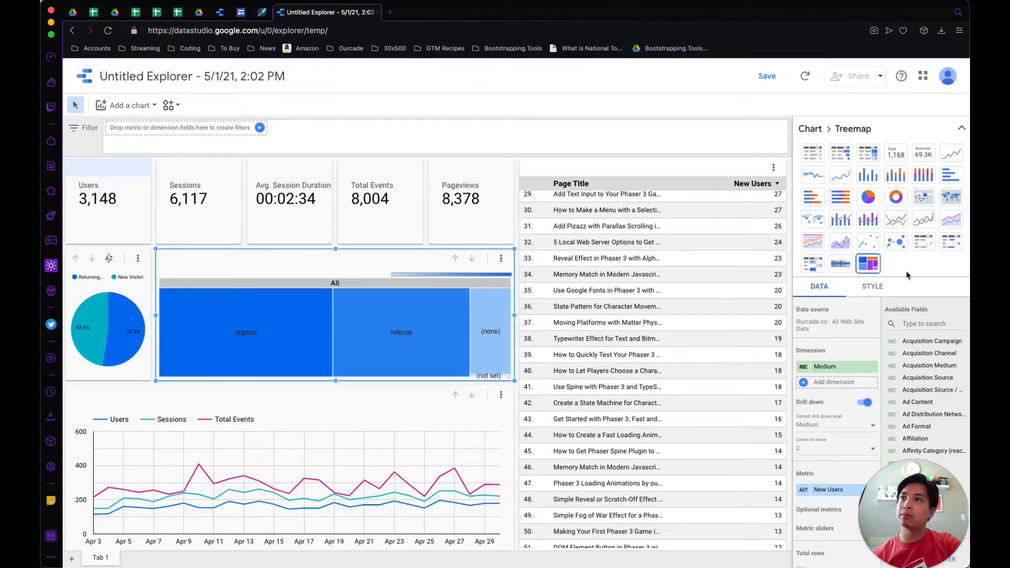
click(293, 330)
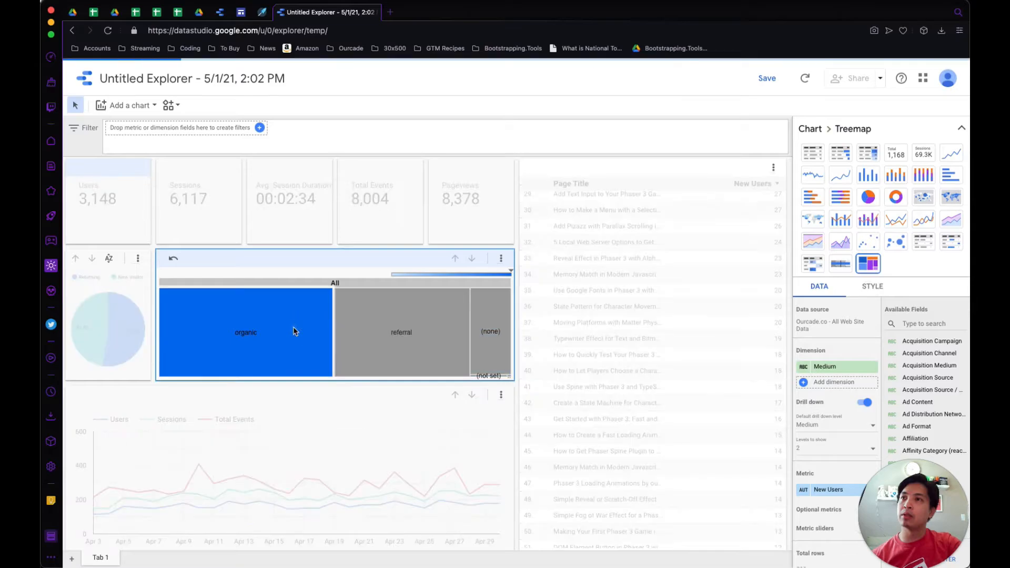
click(280, 317)
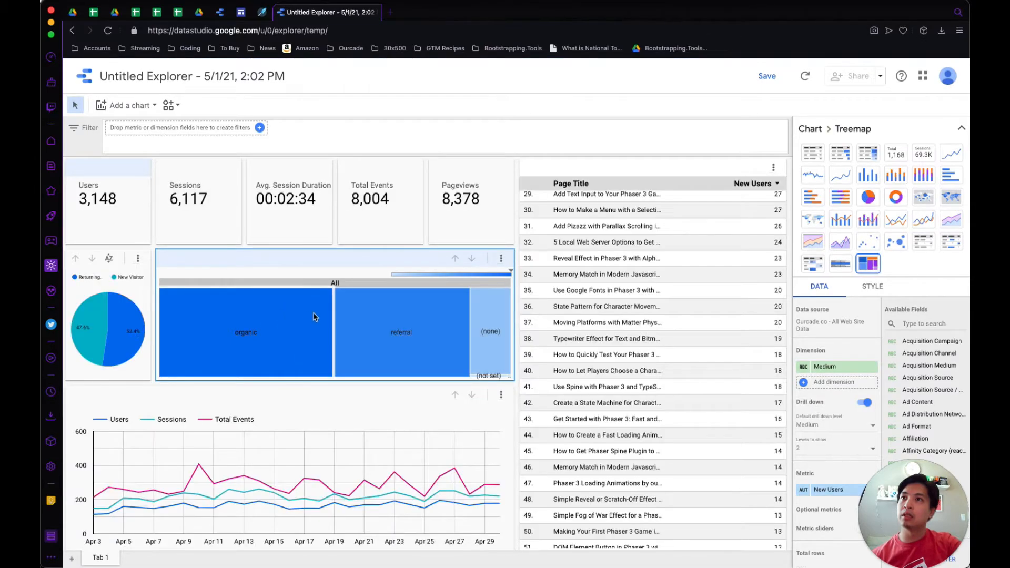
click(842, 427)
click(837, 409)
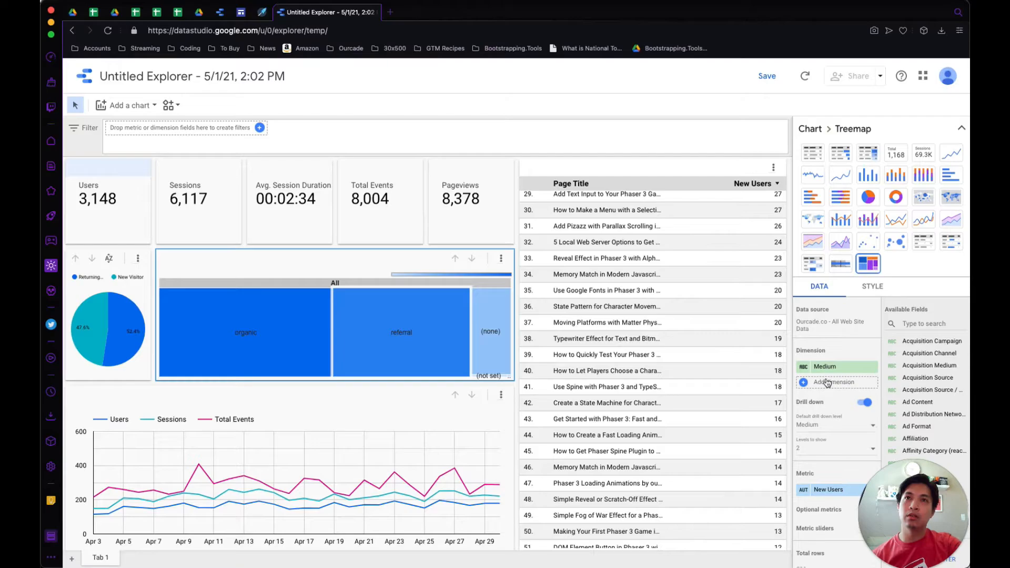
Step: Add Source as a second dimension of the treemap, below Medium
click(823, 384)
text(source)
scroll(797, 448, down, 2)
click(804, 470)
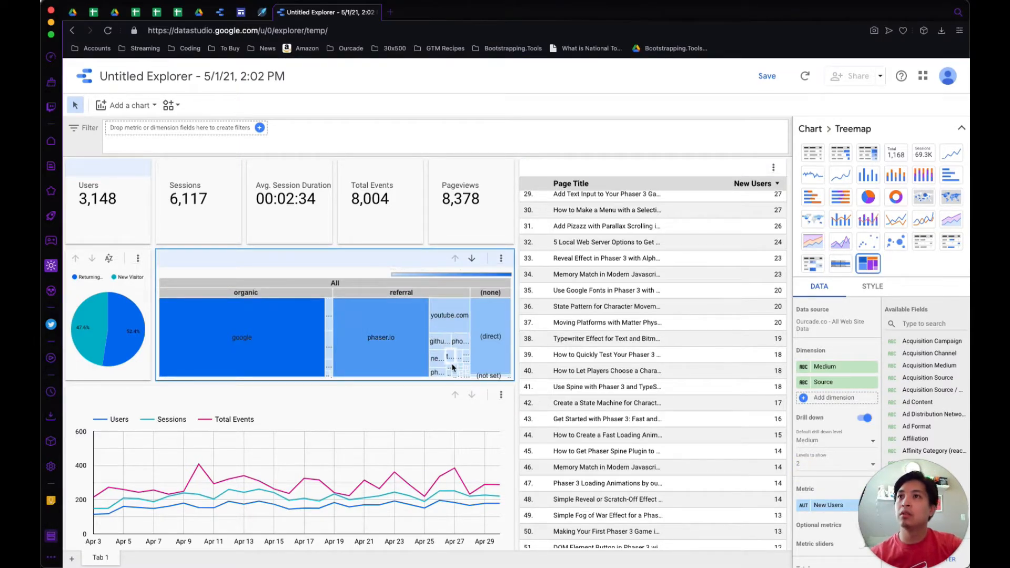
Step: Try filtering the report by the treemap's google block and change the treemap back to a horizontal stacked bar chart
click(271, 333)
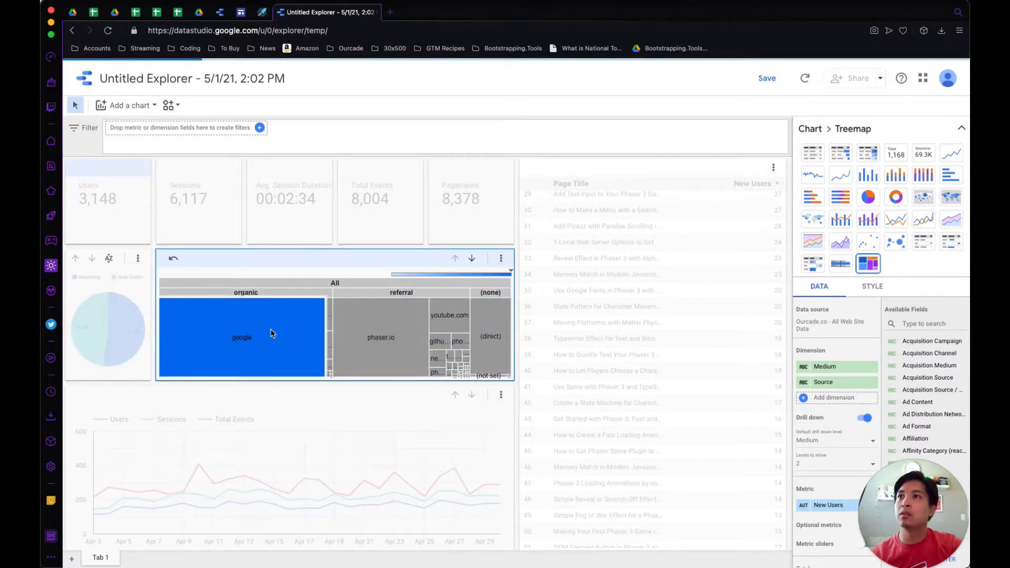
click(289, 294)
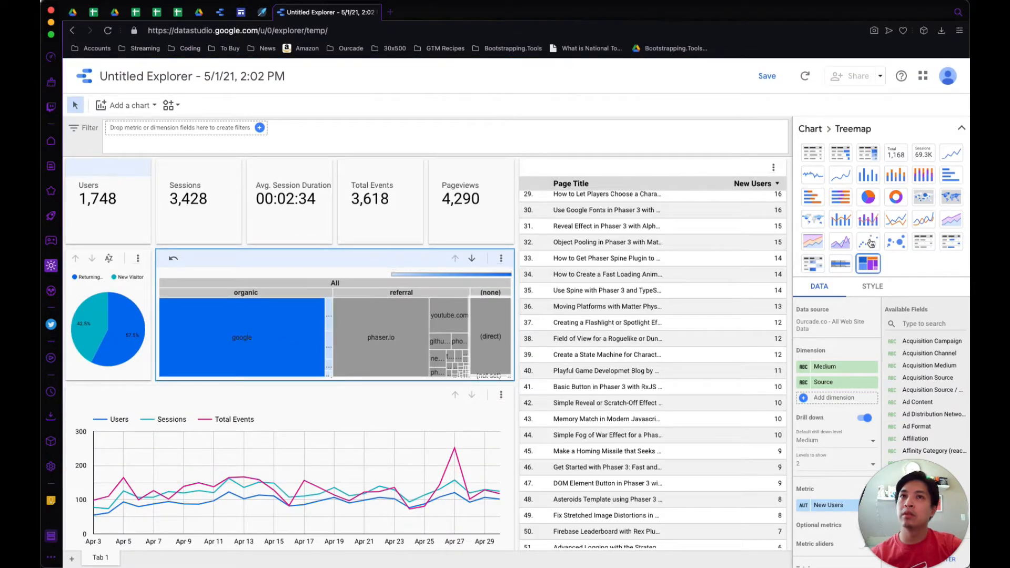
click(815, 198)
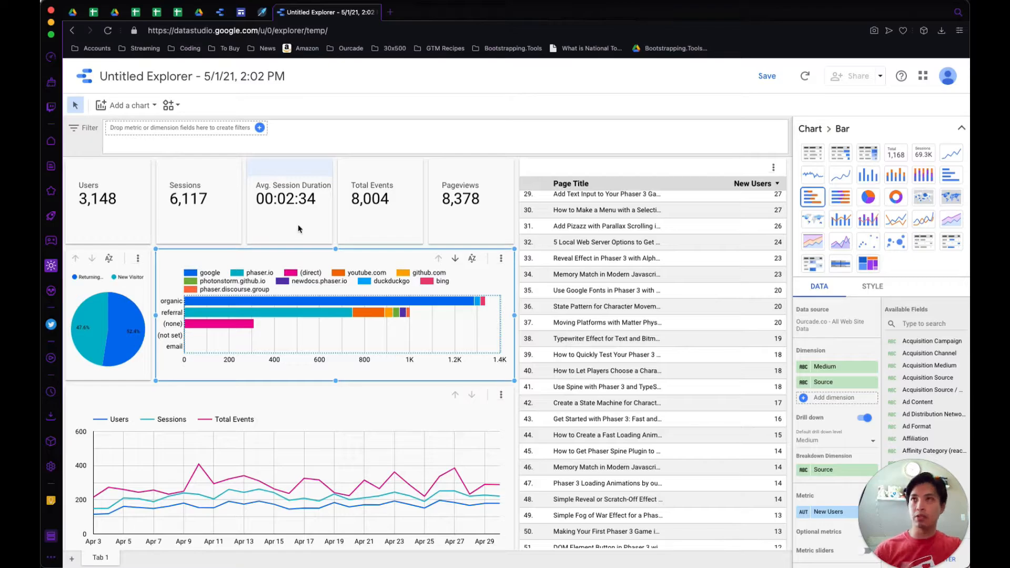
Step: Replace the table's Page Title dimension with Page path level 1
scroll(631, 268, up, 1)
scroll(631, 267, up, 15)
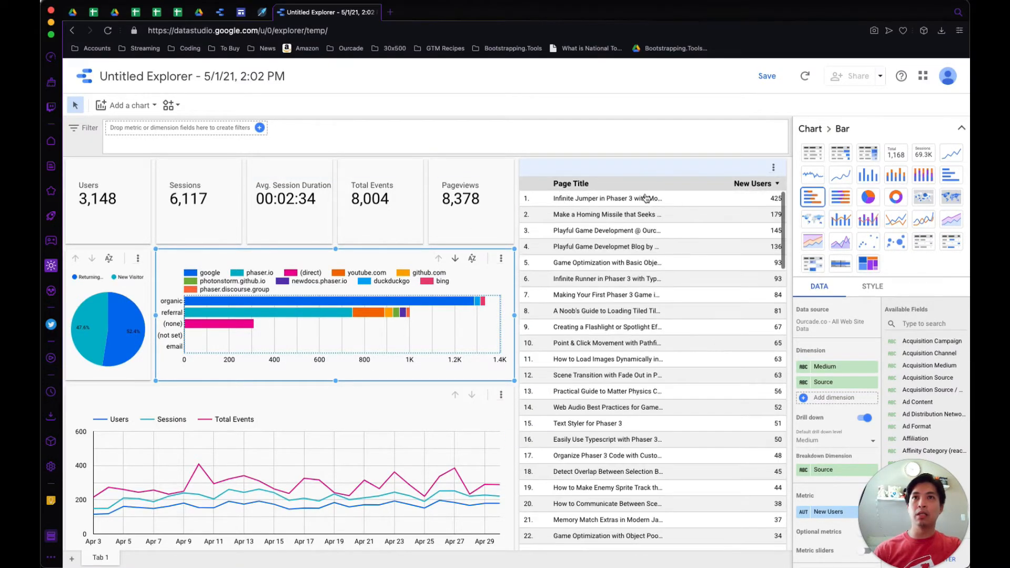
click(628, 167)
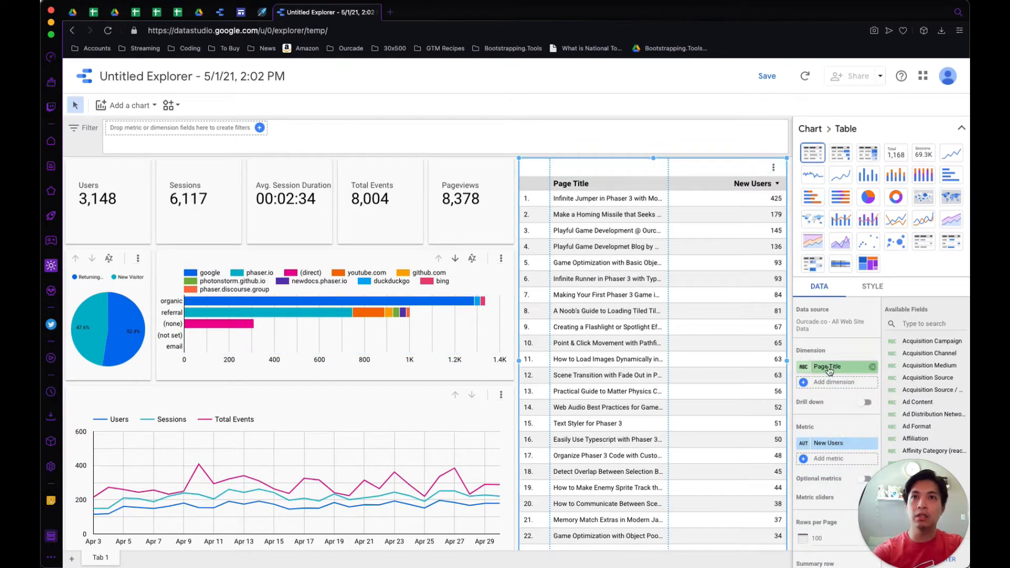
click(807, 368)
text(pa)
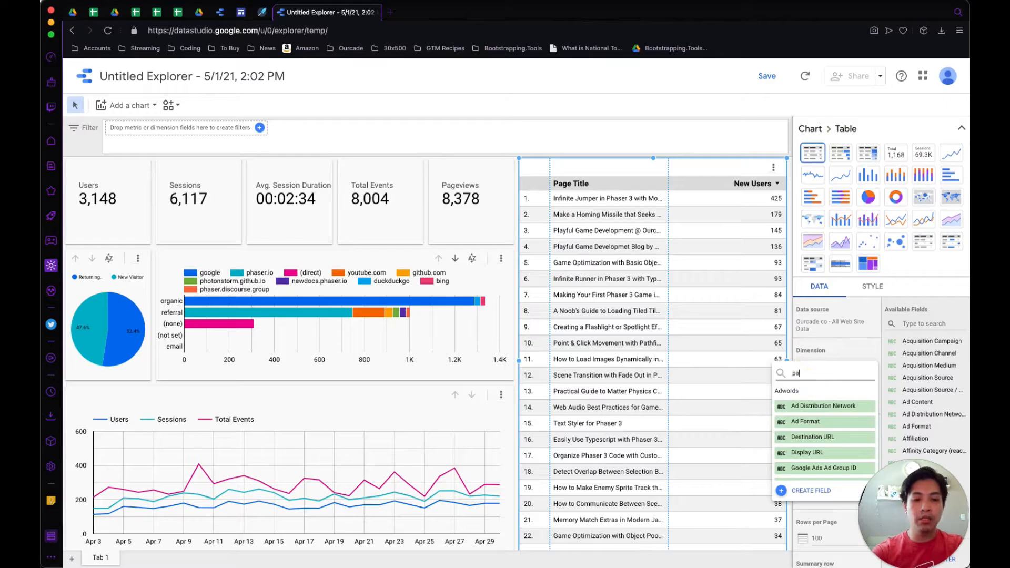
text(ge path)
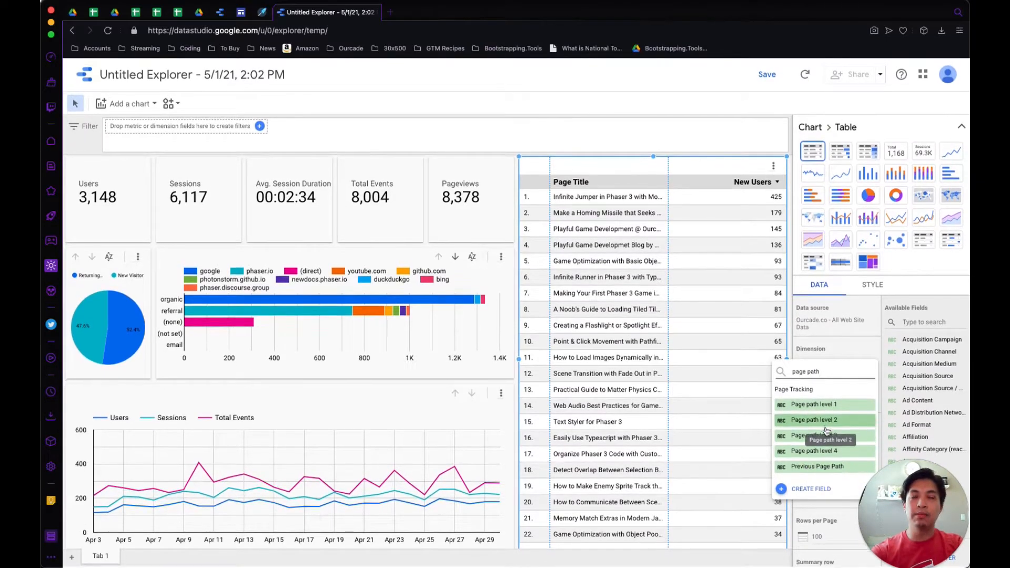
click(830, 409)
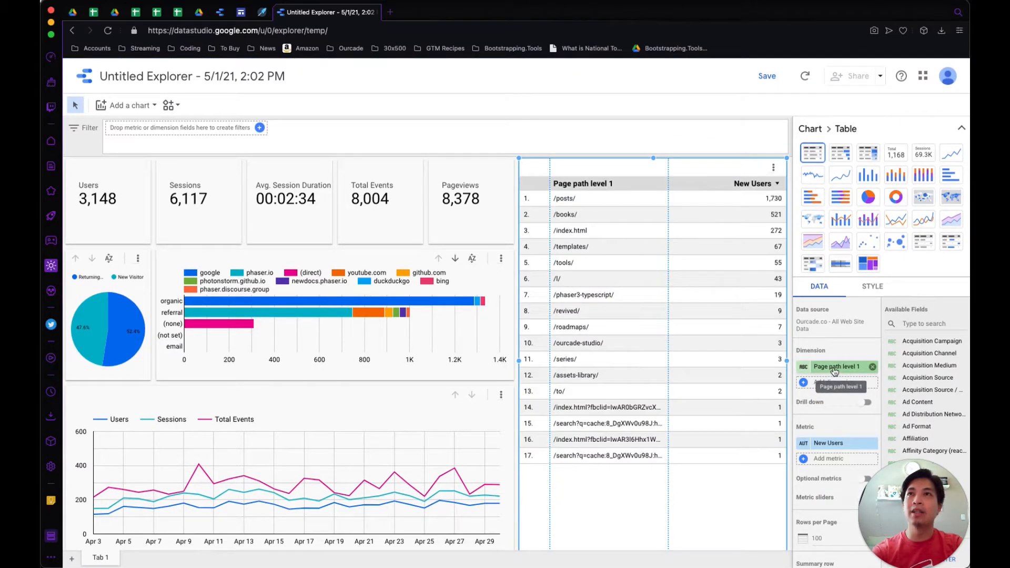
Step: Try Page path level 2 and Page path level 3 as the table's dimension and widen the path column
click(832, 371)
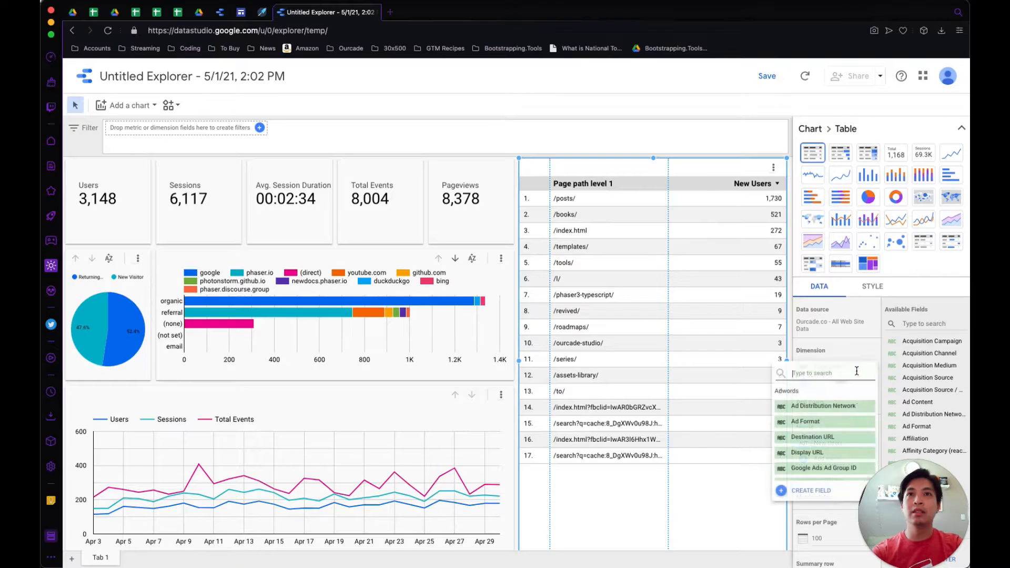
text(path)
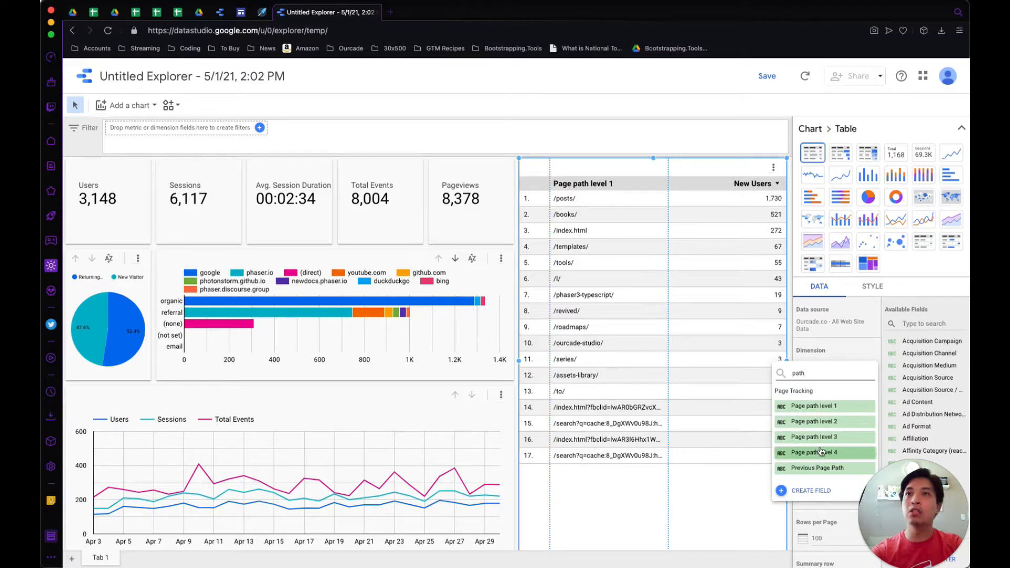
click(814, 421)
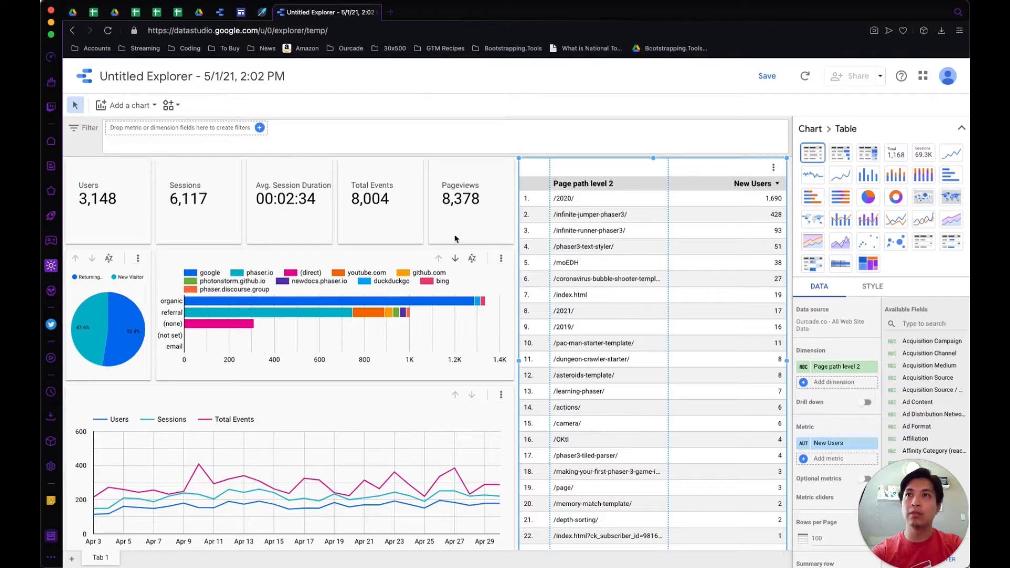
click(853, 373)
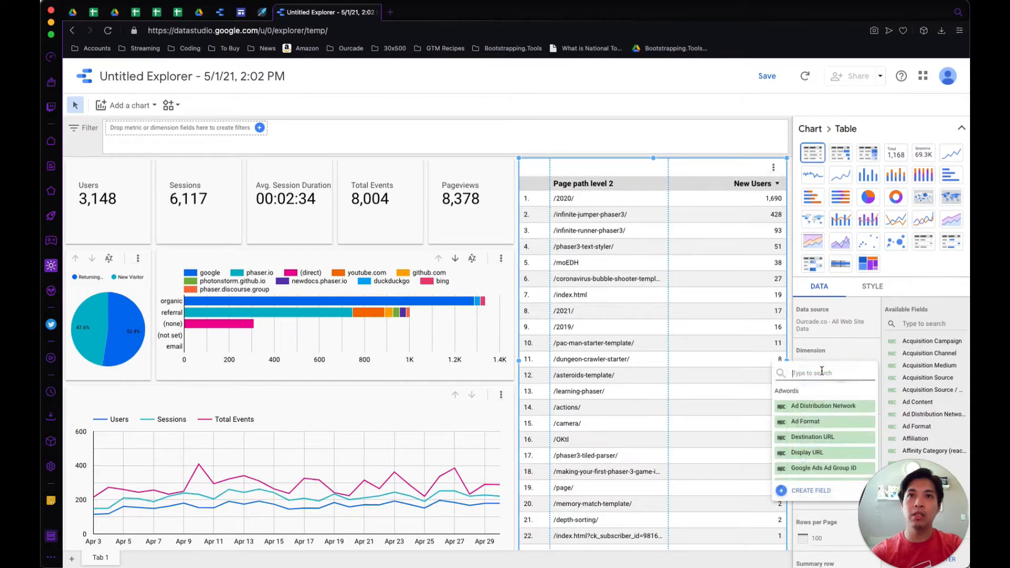
text(path)
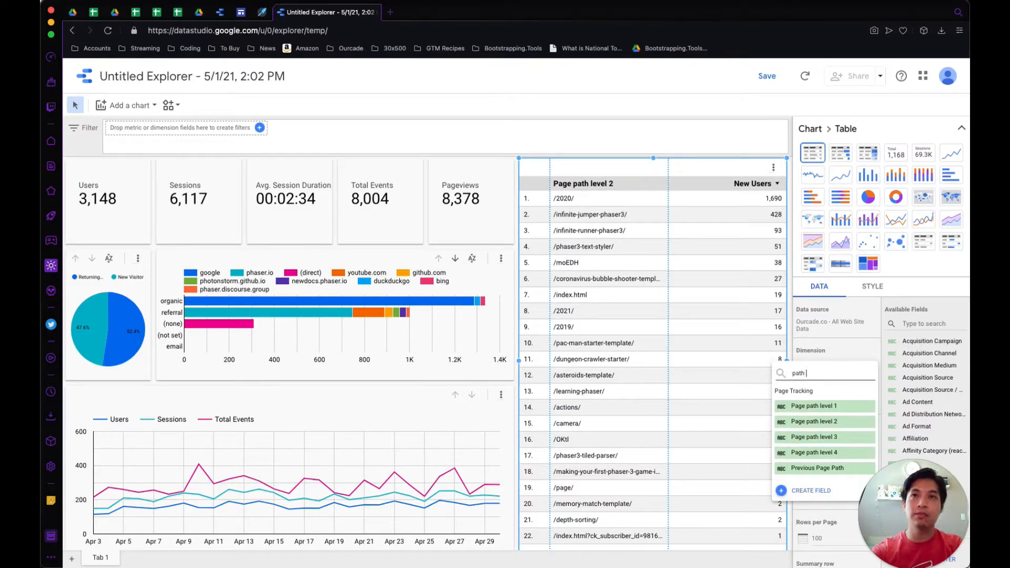
click(814, 438)
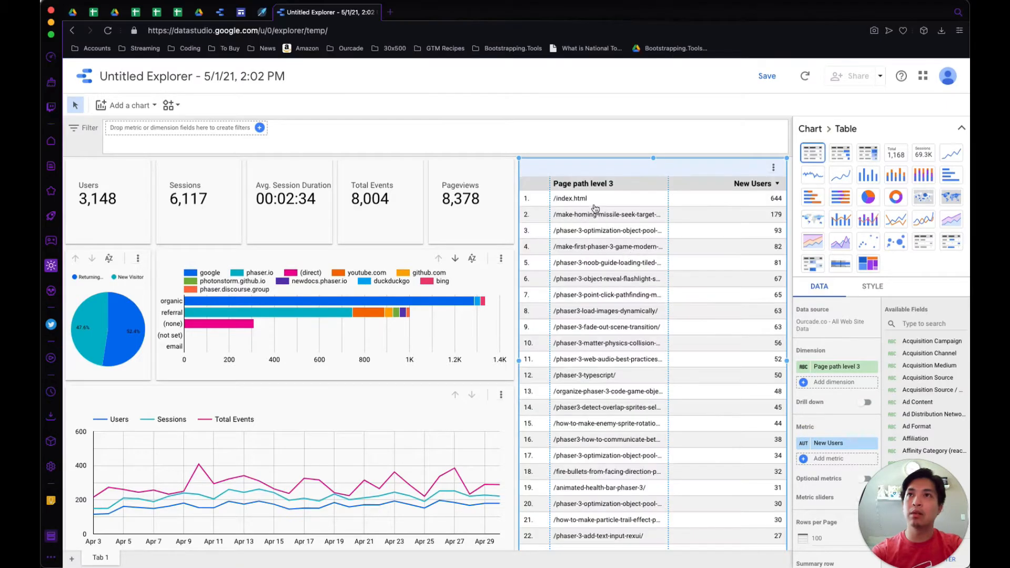
drag(669, 210, 689, 212)
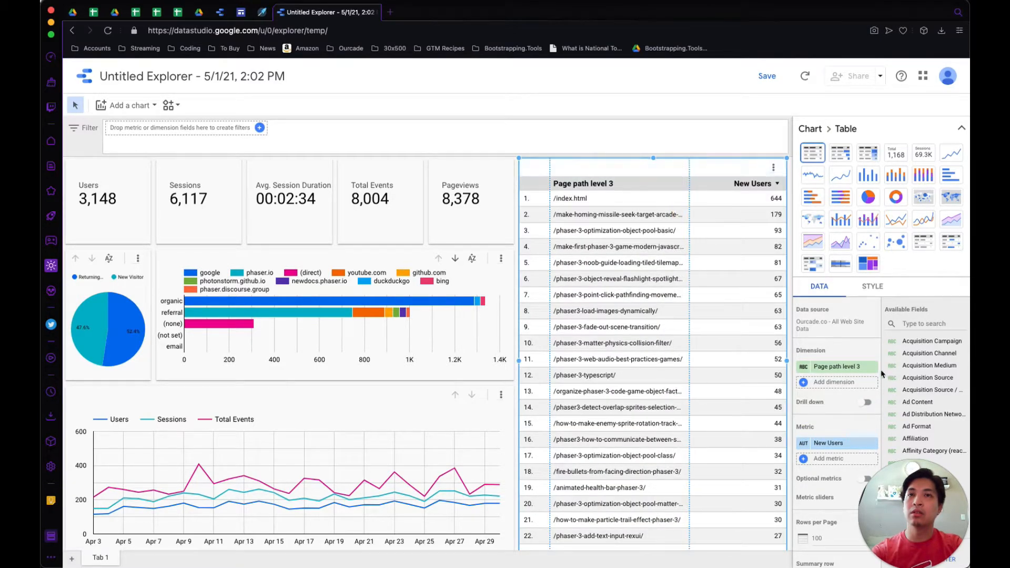
Step: Look through the page-related dimension fields and set the table's dimension to Page
click(838, 368)
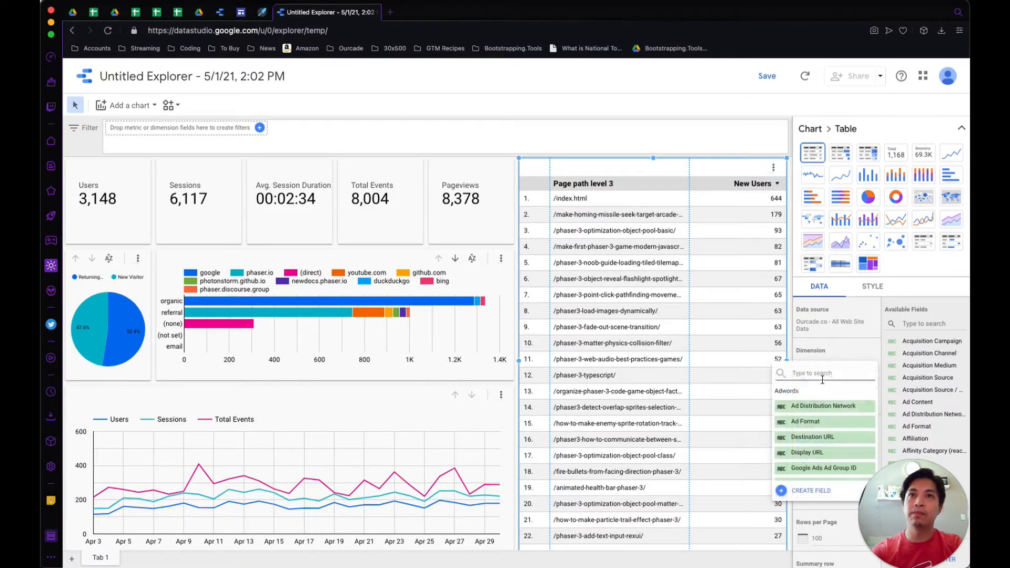
text(path)
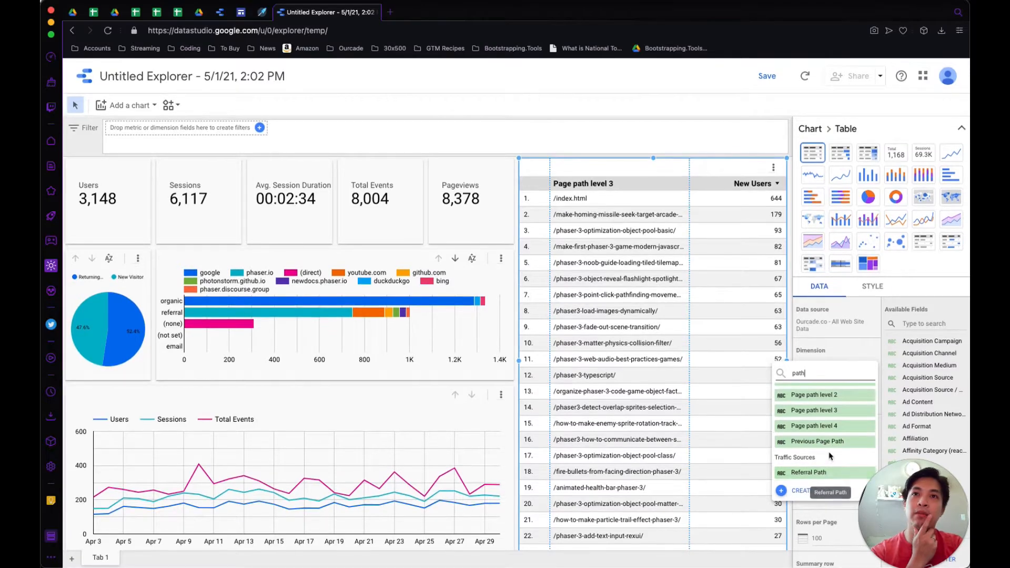
scroll(829, 458, up, 1)
key(BackSpace)
key(BackSpace)
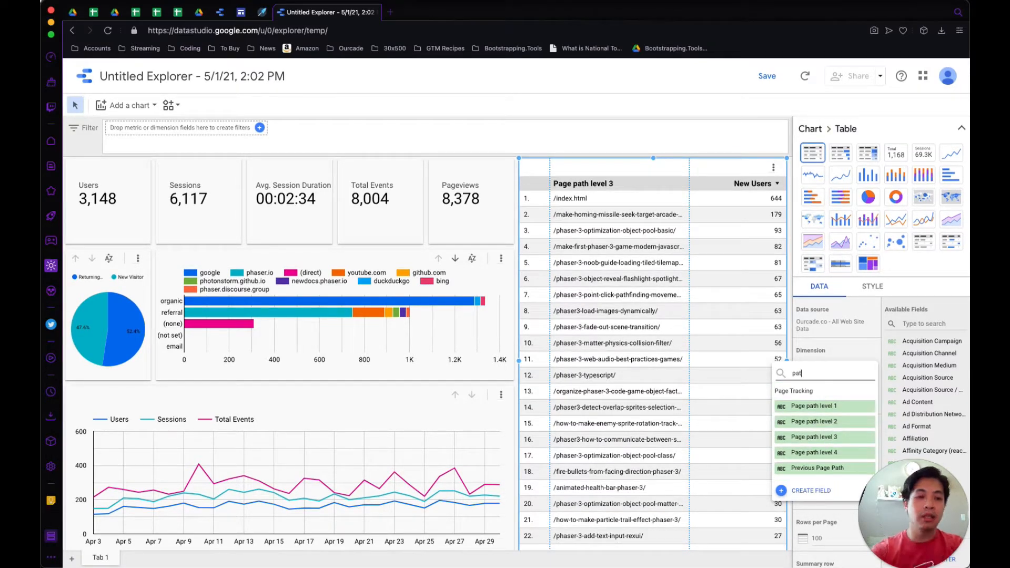
text(ge)
scroll(819, 424, down, 3)
scroll(818, 424, down, 3)
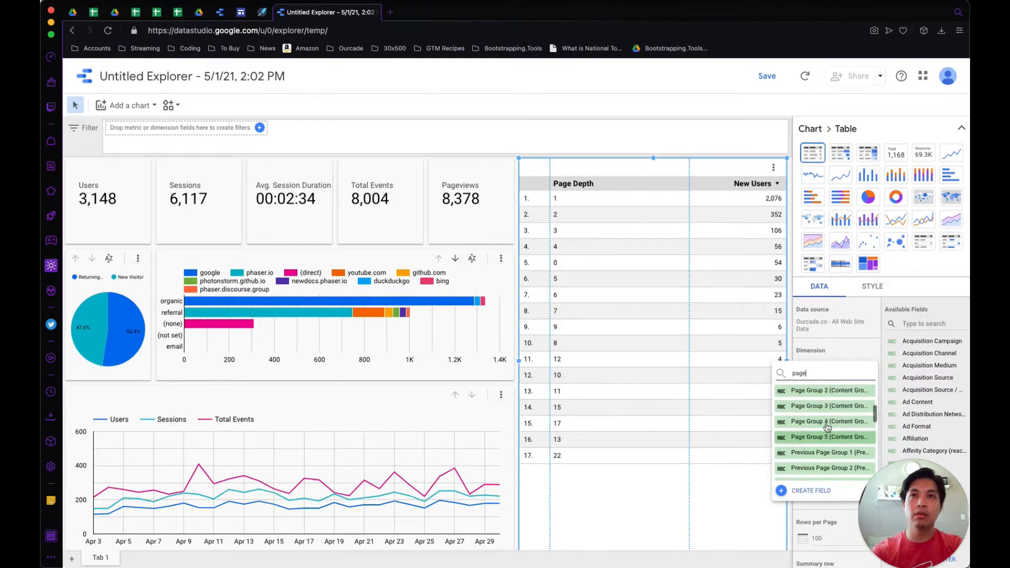
scroll(828, 427, up, 2)
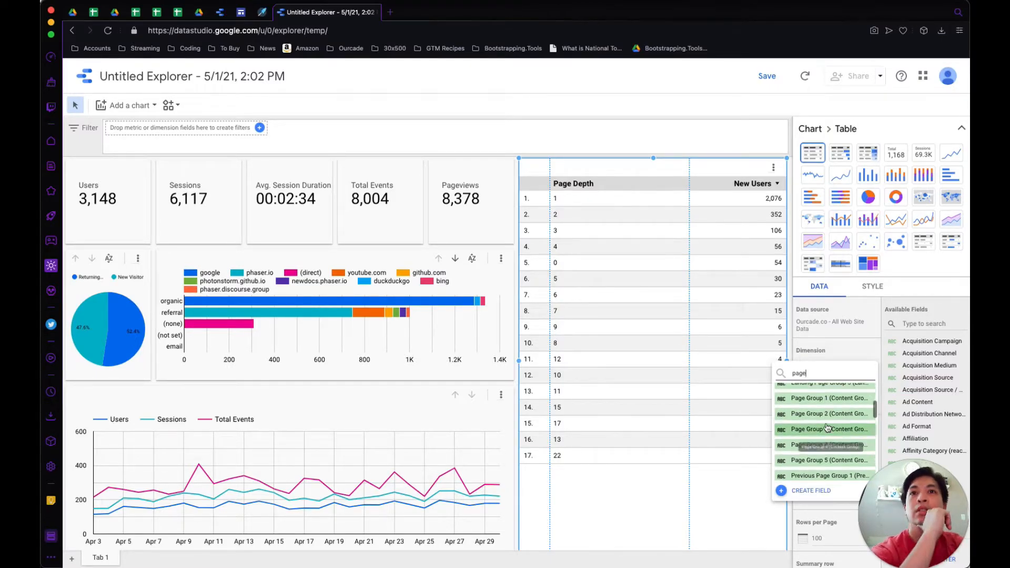
scroll(828, 428, up, 2)
scroll(825, 434, down, 5)
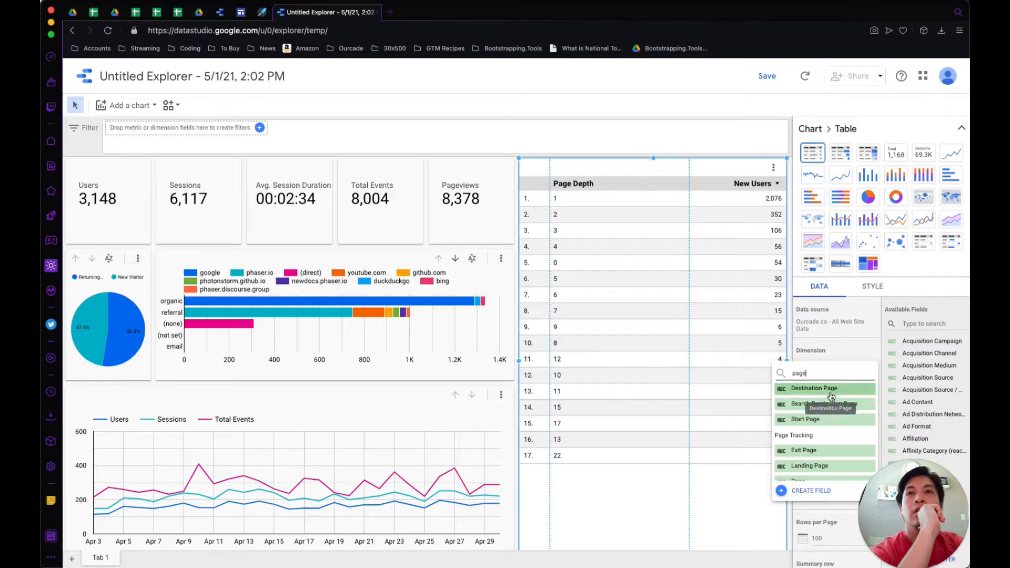
scroll(845, 432, down, 3)
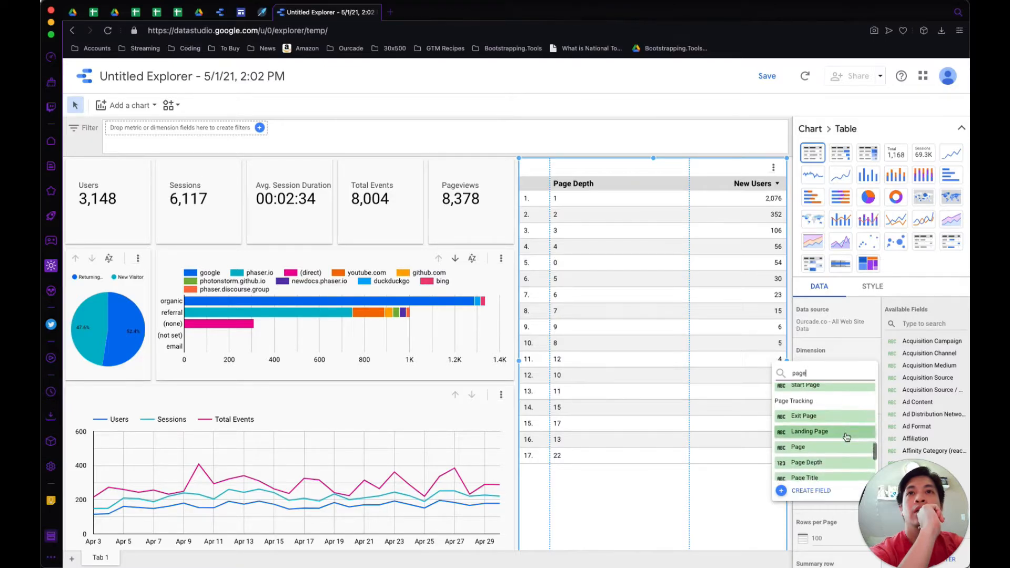
click(840, 419)
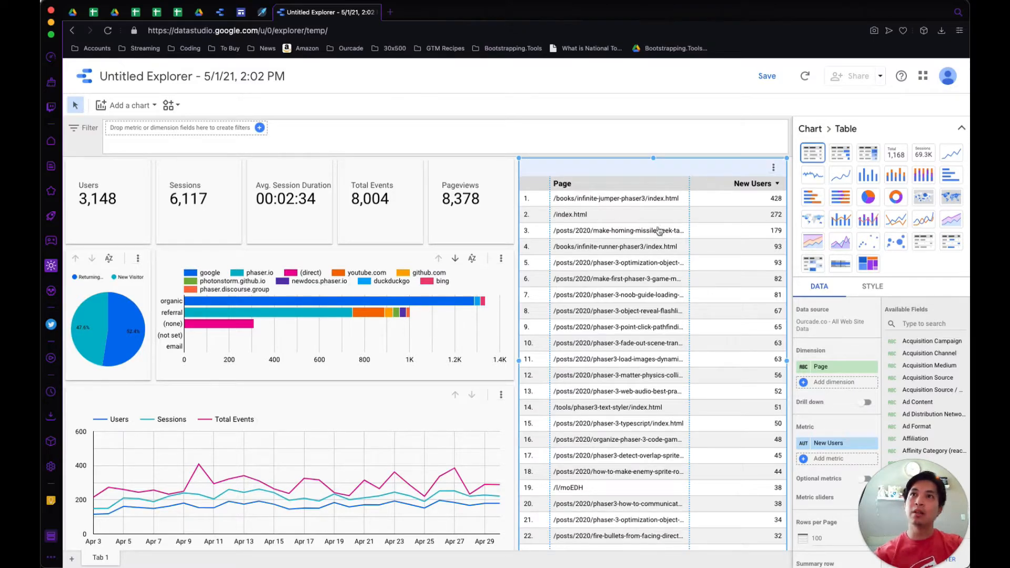
Step: Replace the table's New Users metric with Pageviews
click(821, 449)
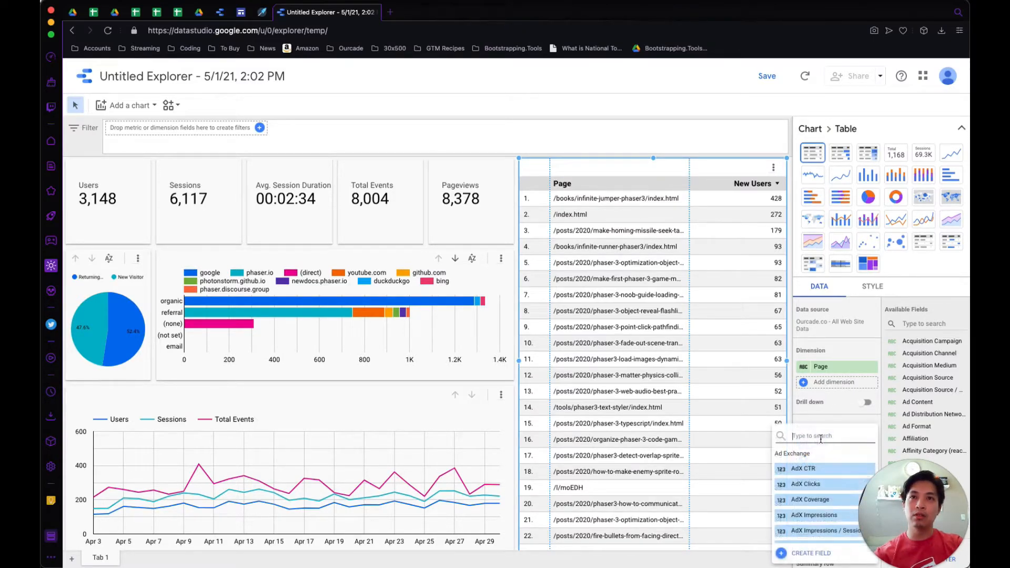
text(pagevi)
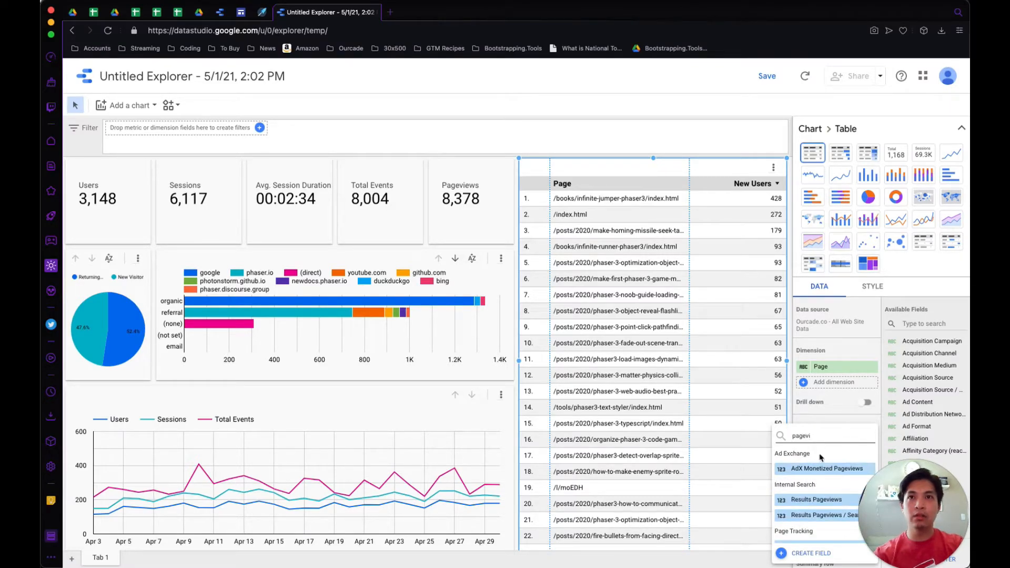
scroll(818, 474, down, 3)
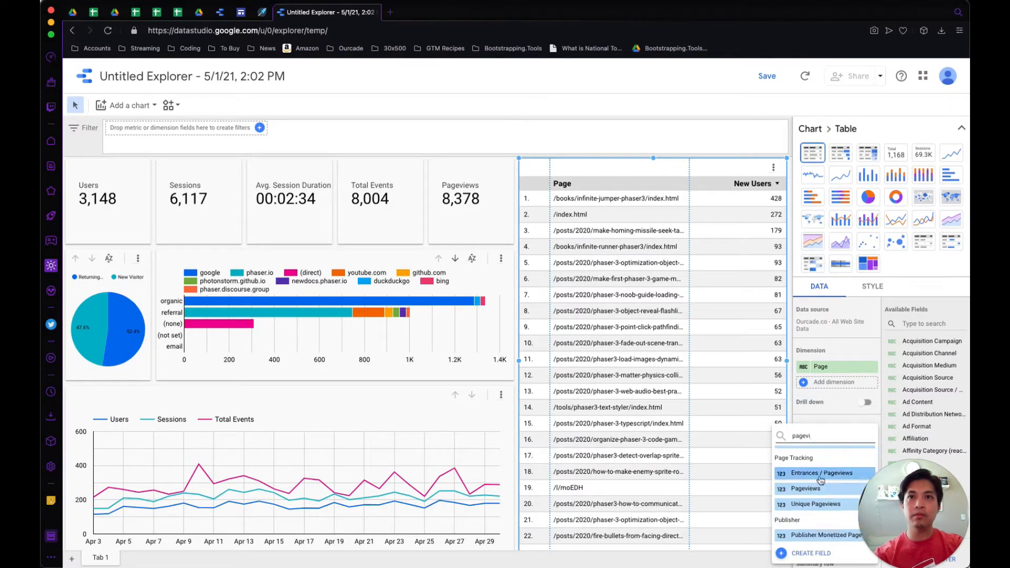
click(806, 489)
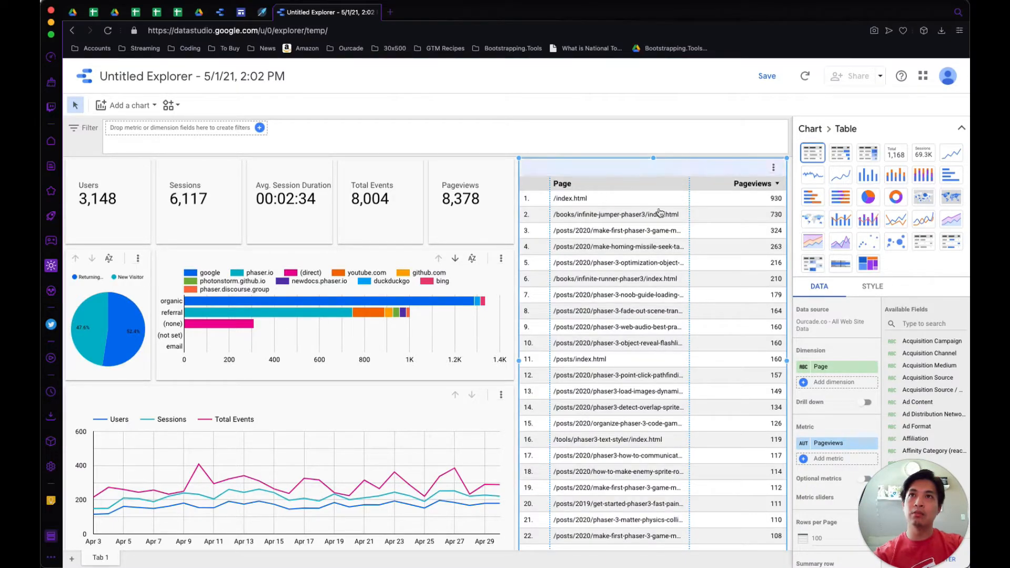
Step: Add Hostname as a dimension of the table and place it before Page
click(811, 383)
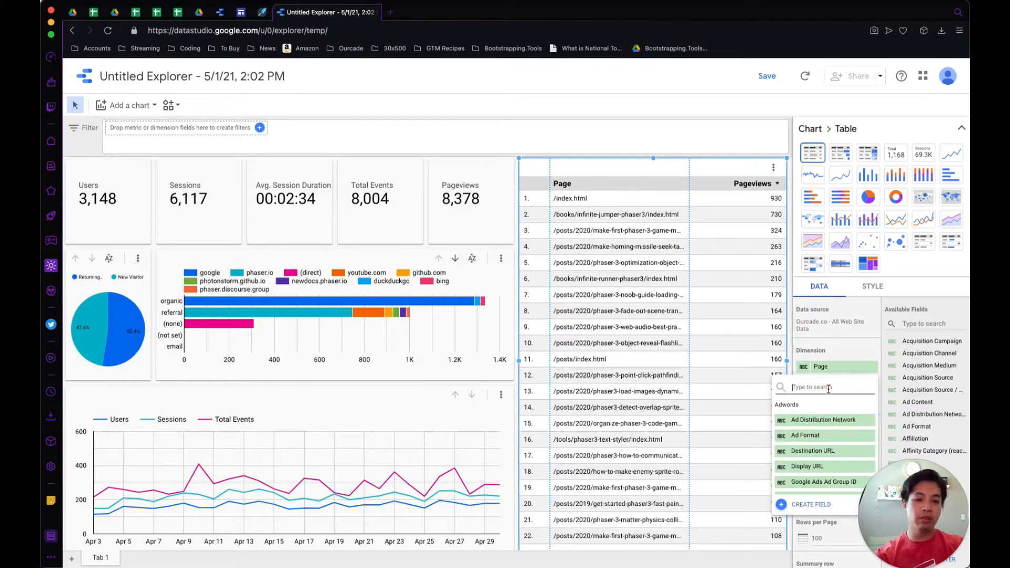
text(host)
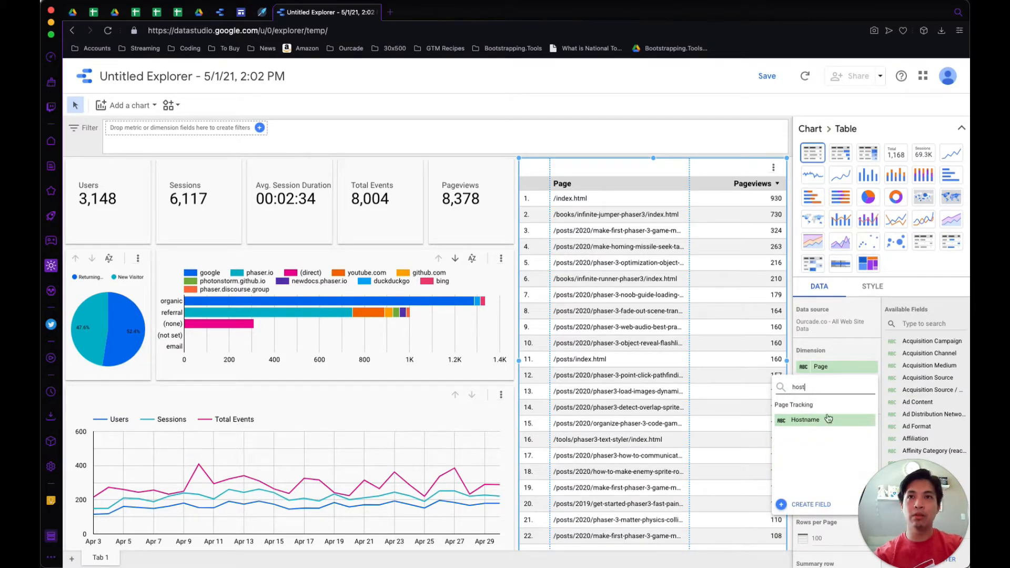
click(810, 419)
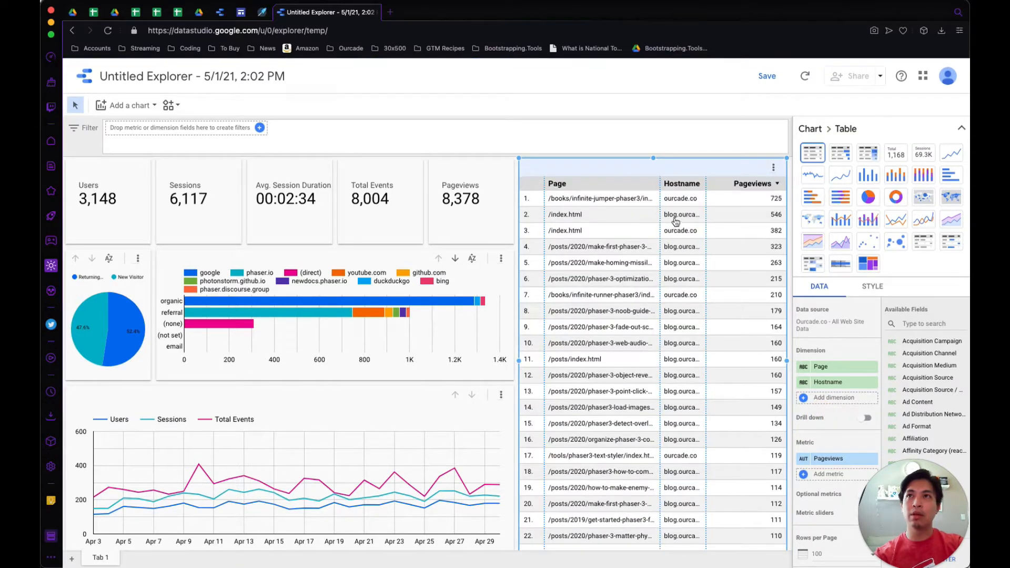
drag(871, 383, 840, 365)
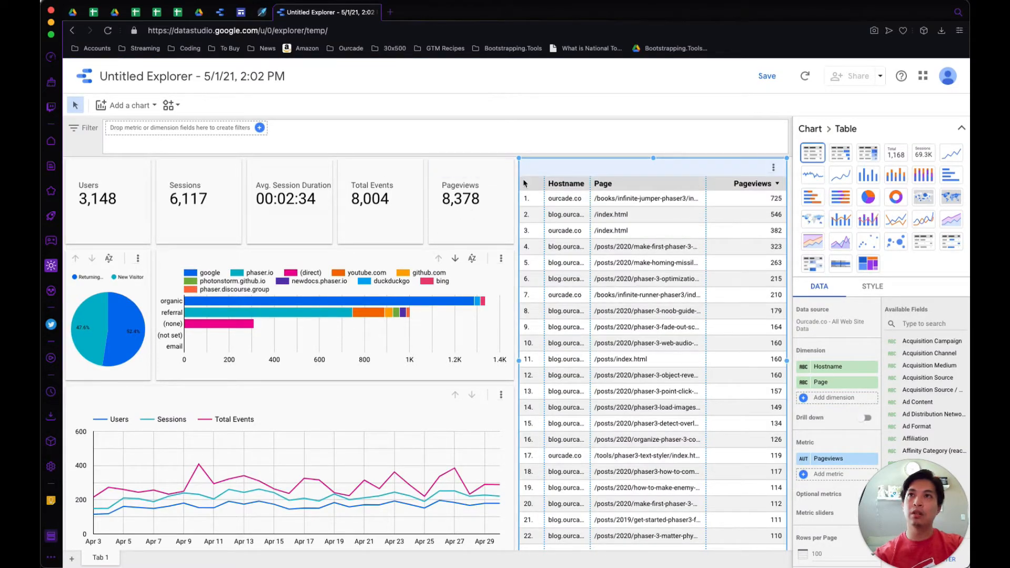
Step: Turn off the table's row numbers and widen the Hostname and Page columns to fit more of their text
click(875, 290)
scroll(845, 394, down, 5)
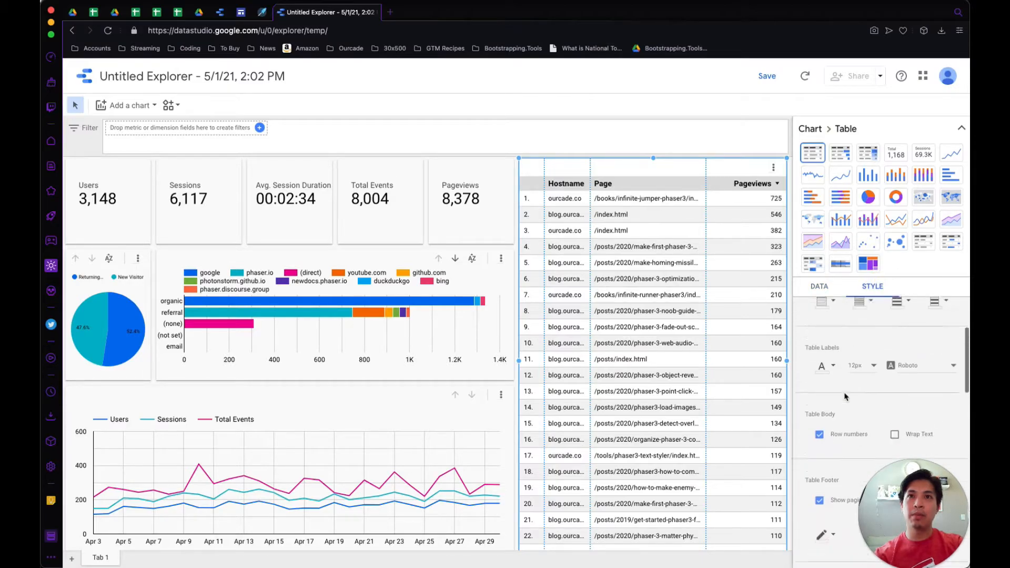
click(830, 369)
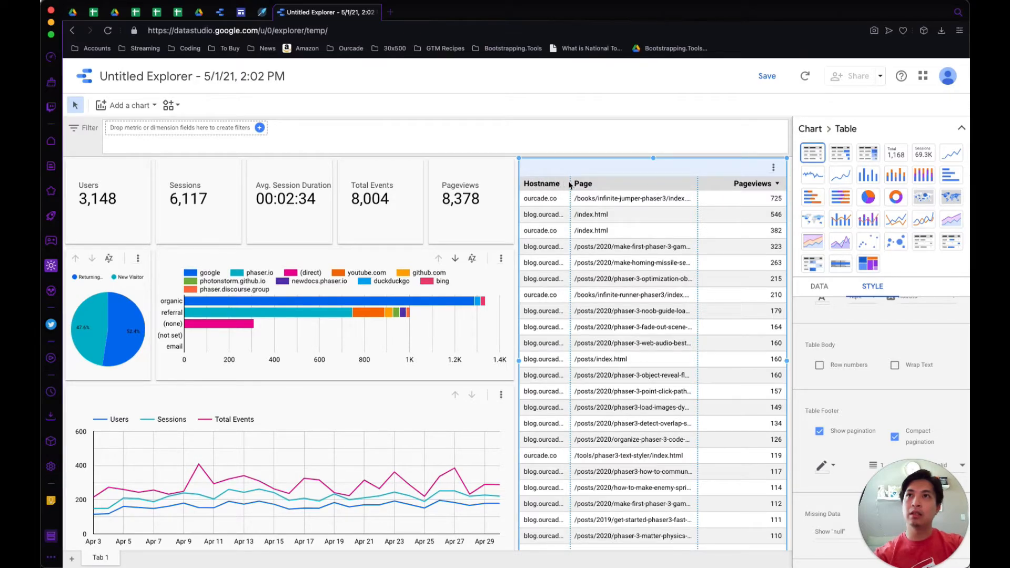
drag(570, 183, 580, 184)
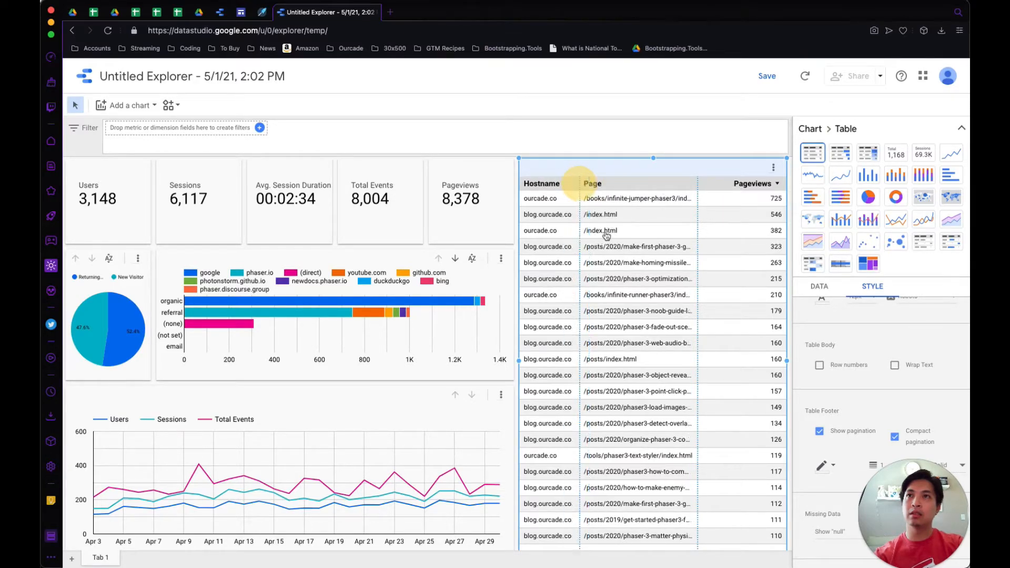
drag(698, 184, 733, 187)
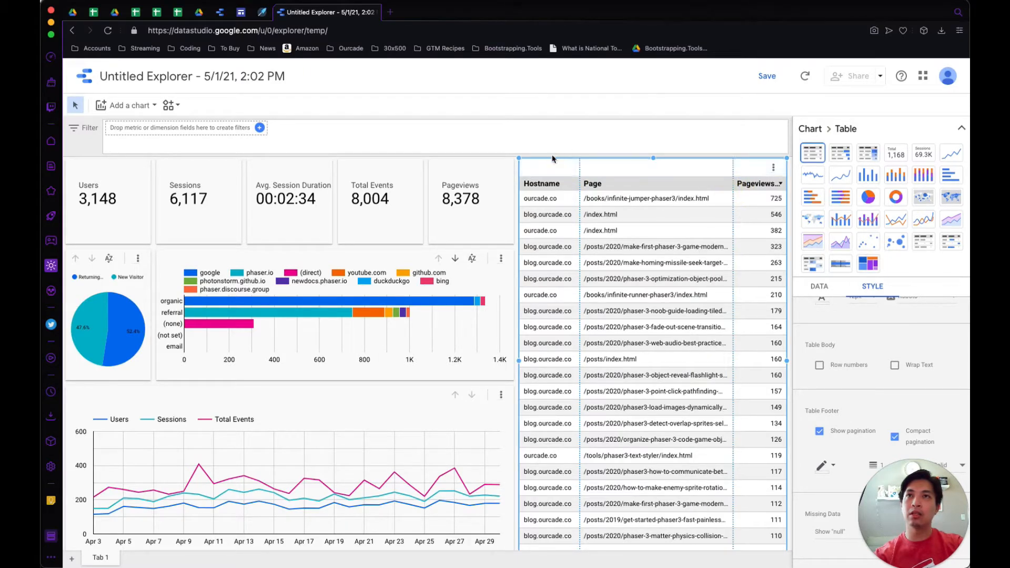
mouse_move(580, 182)
mouse_down()
mouse_move(593, 182)
mouse_move(583, 183)
mouse_up()
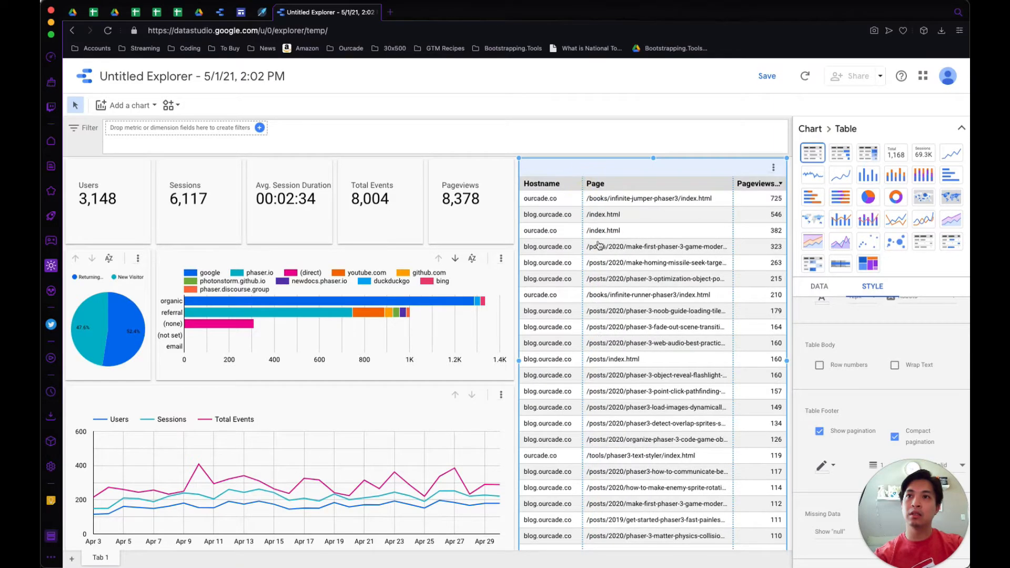
drag(581, 180, 578, 180)
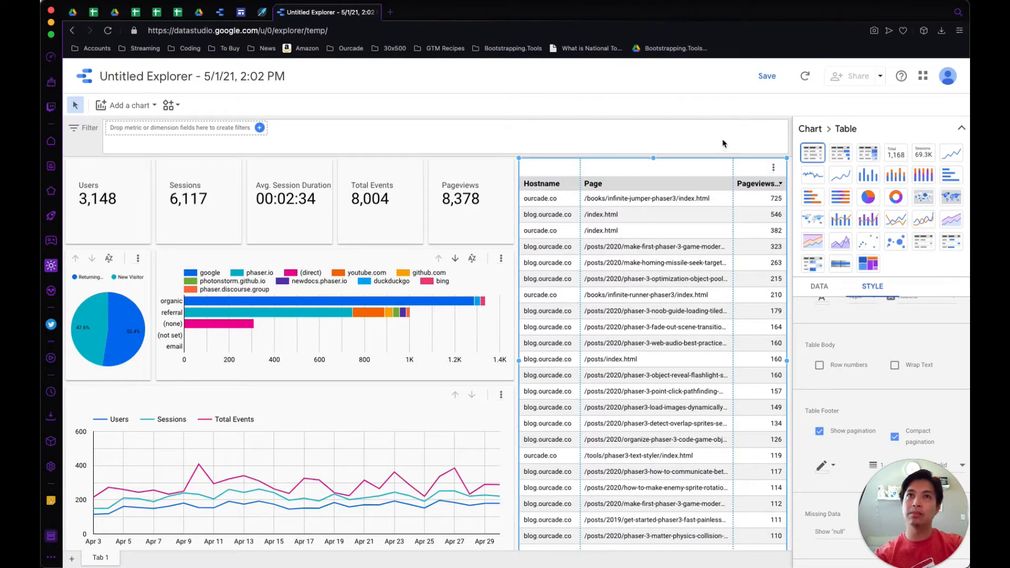
Step: Replace "Untitled Explorer" in the report title with "Website Analytics", keeping the date and time
click(541, 121)
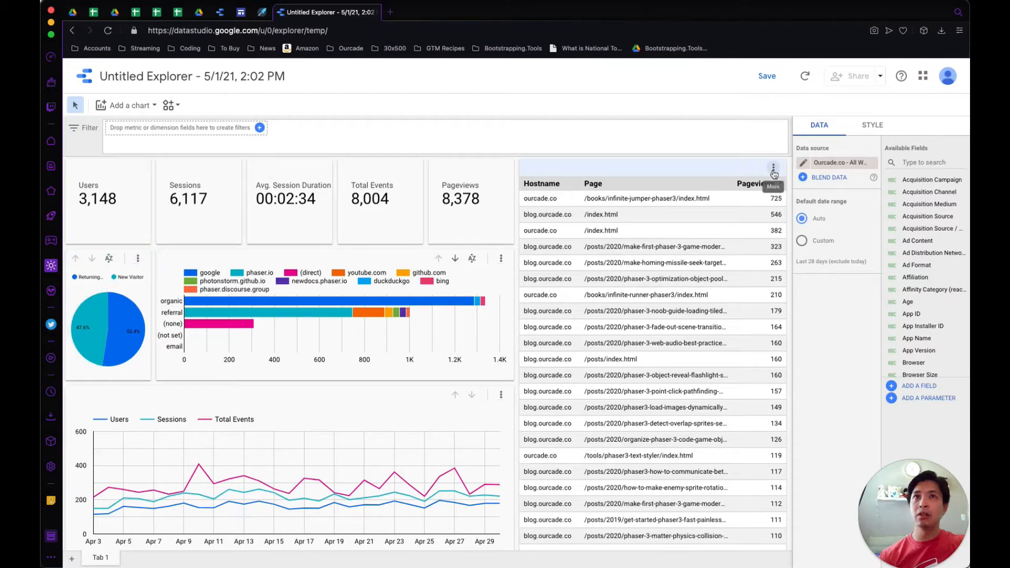
click(193, 77)
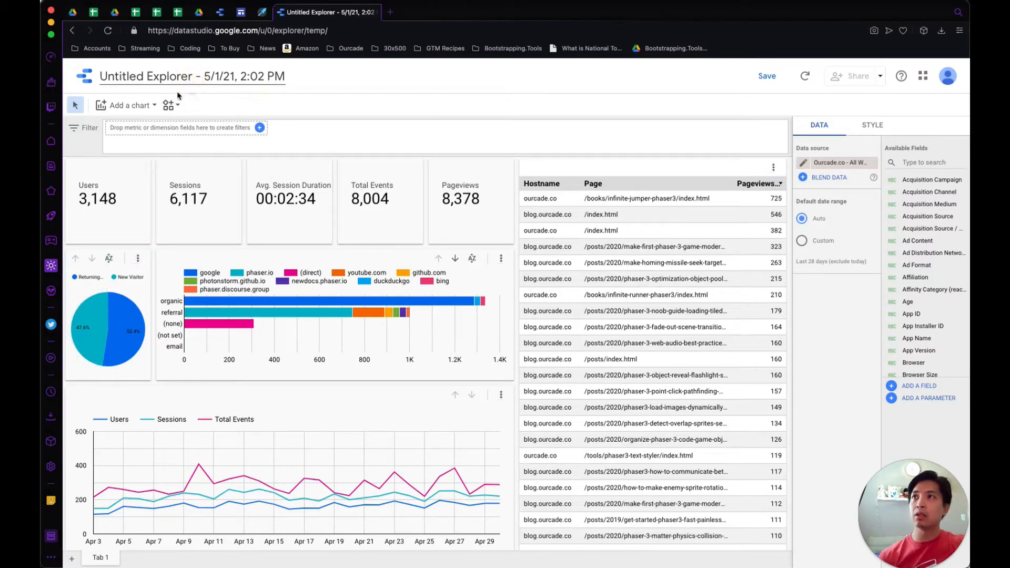
key(shift+super+Left)
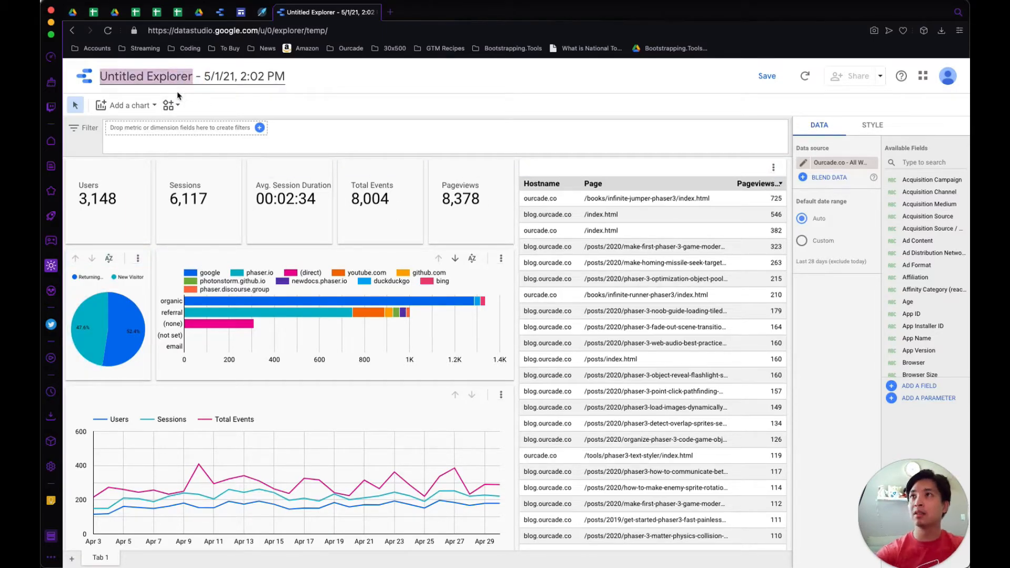
text(Website)
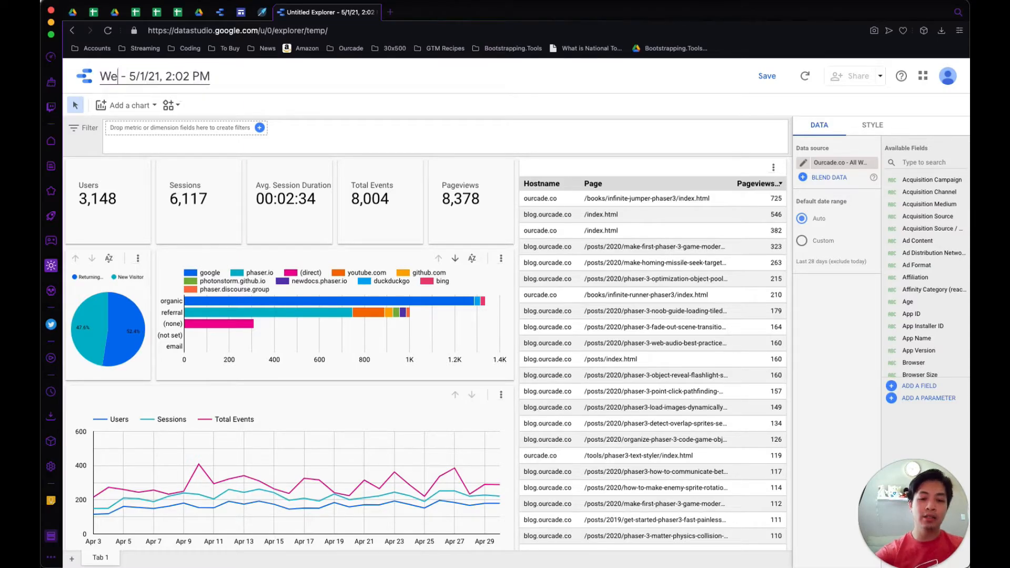
text( Analyt)
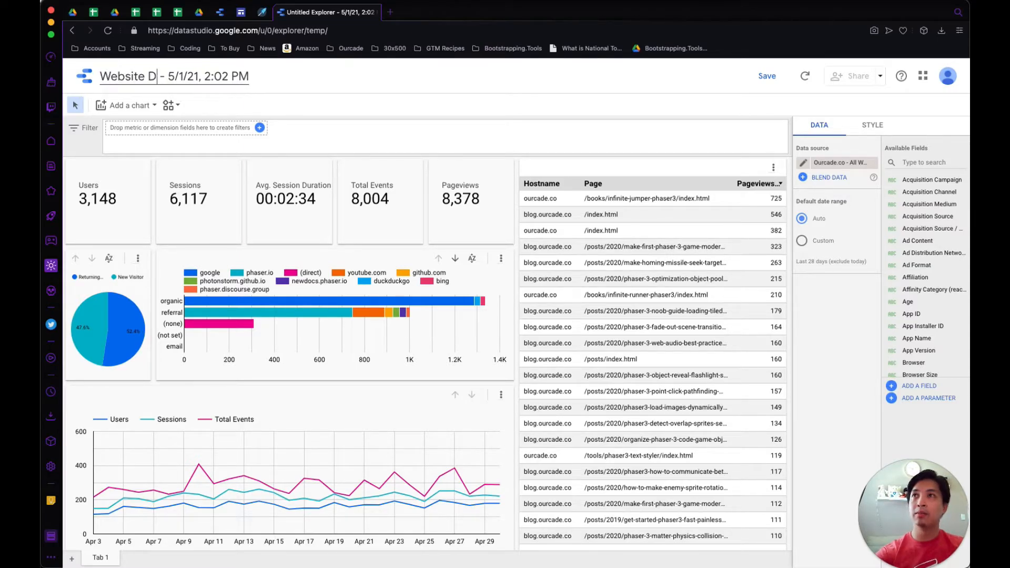
text(ics)
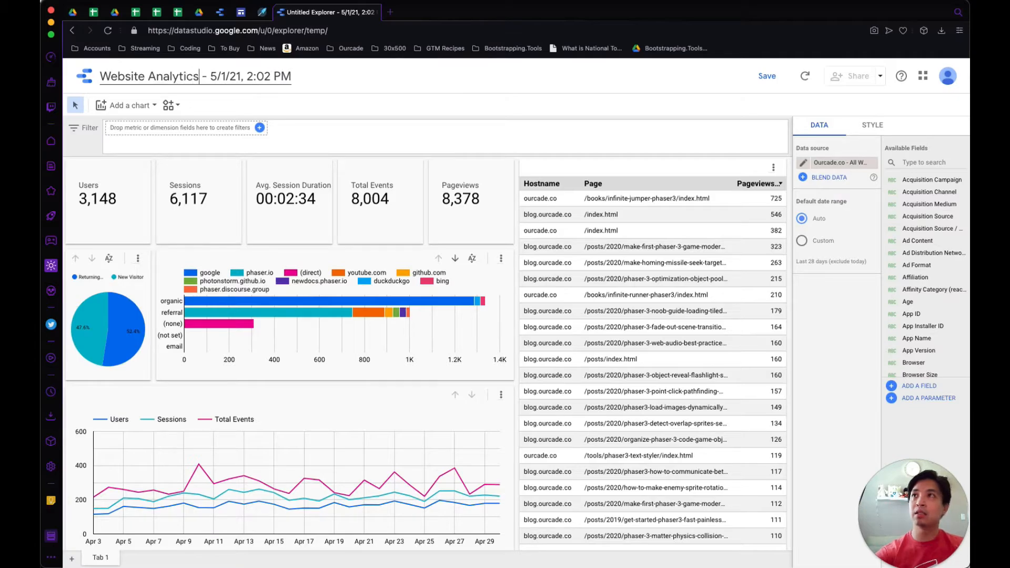
Step: Add "Dashboard" after "Website Analytics" in the report title and save the exploration
text( Dashboard)
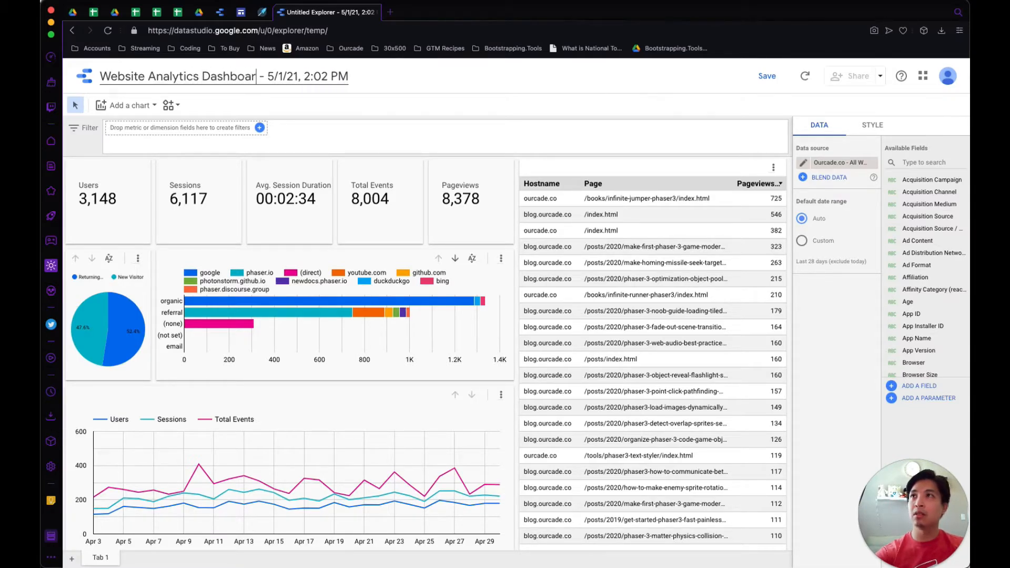
key(Return)
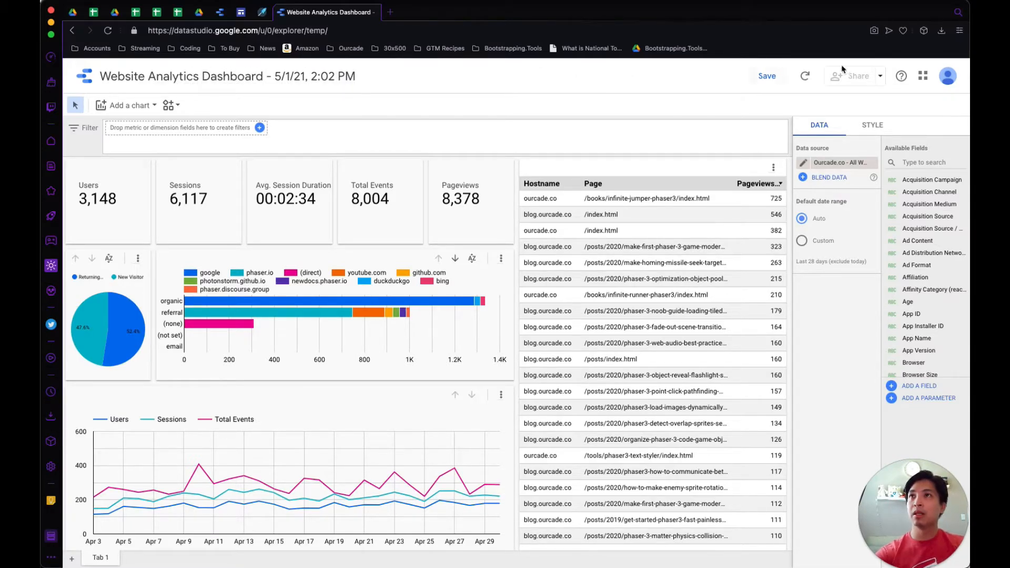
click(769, 75)
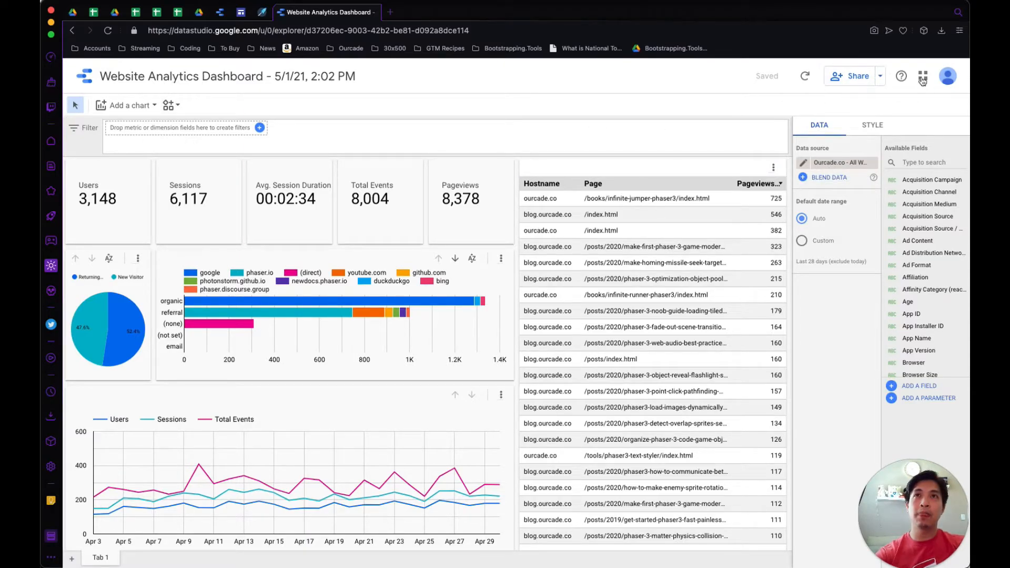
Step: Check the options for sharing the saved exploration as a new or existing report
click(886, 83)
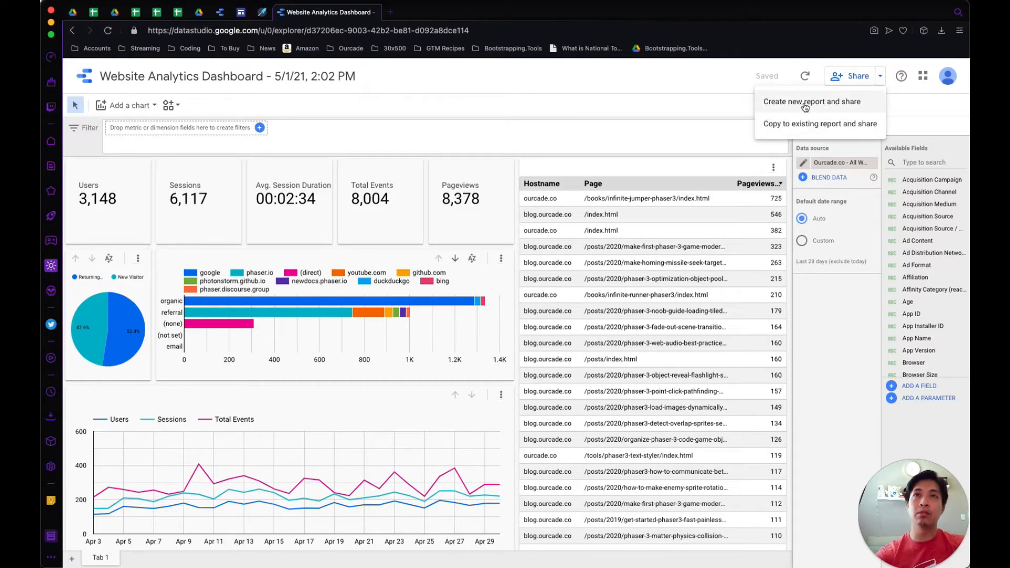
click(579, 112)
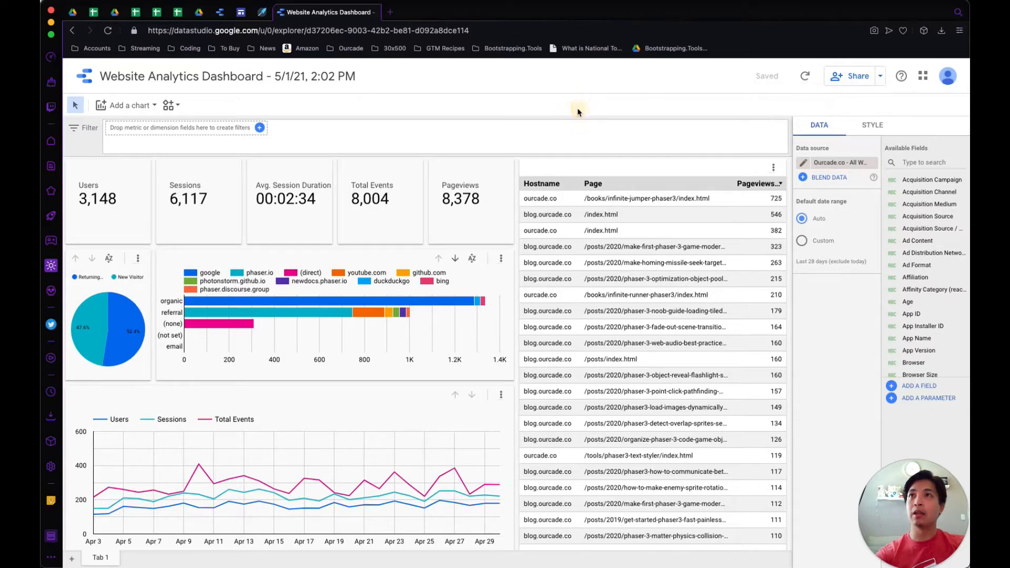
Step: Return to the Data Studio home page, find the saved Website Analytics Dashboard among the Explorer files and reopen it
click(86, 77)
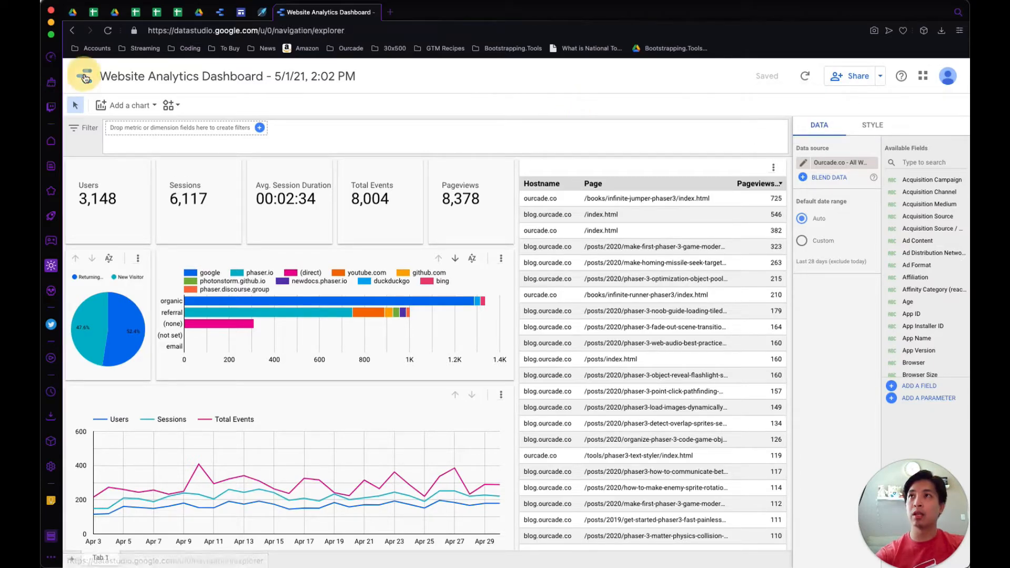
click(284, 122)
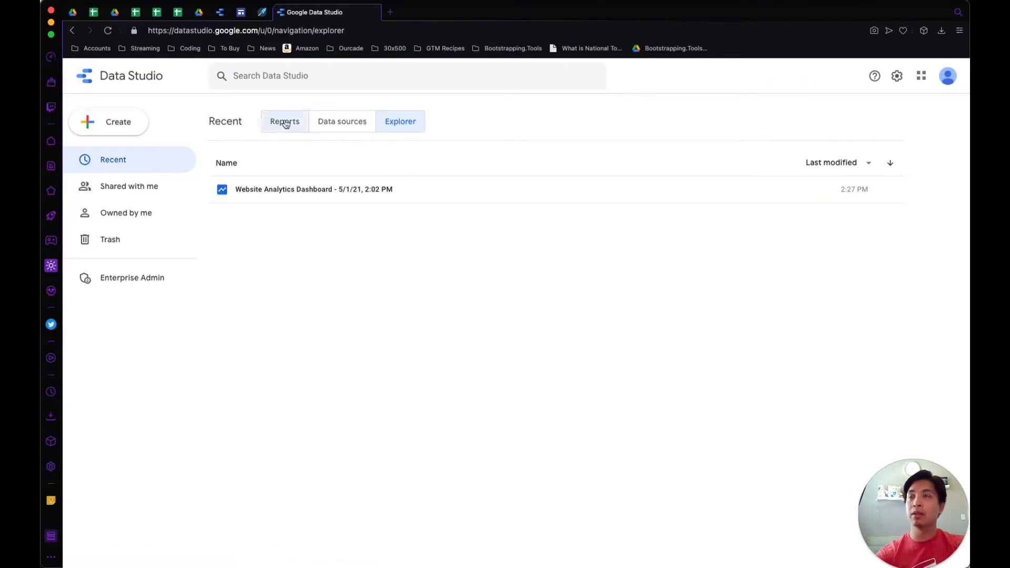
click(340, 126)
click(403, 123)
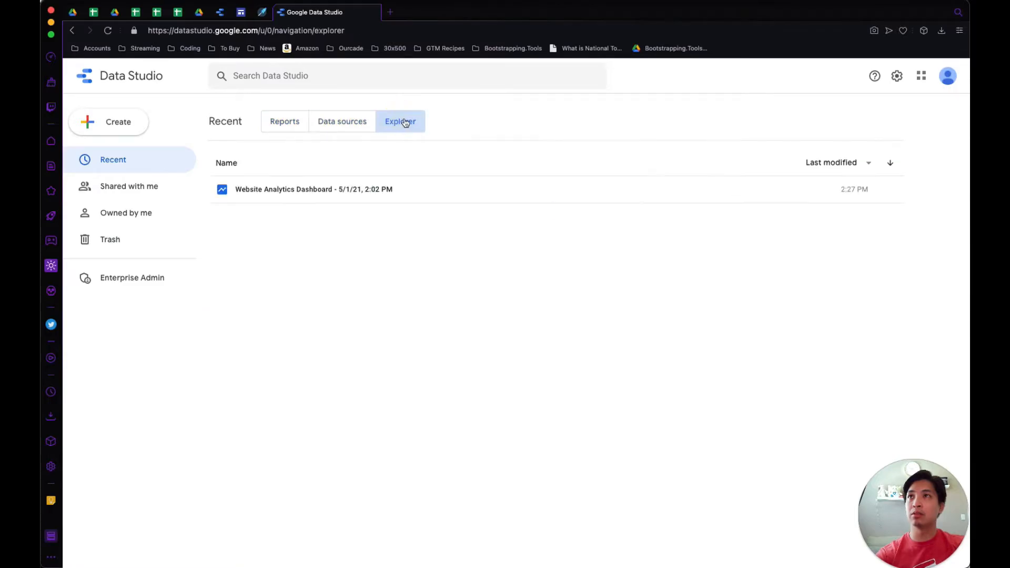
click(322, 185)
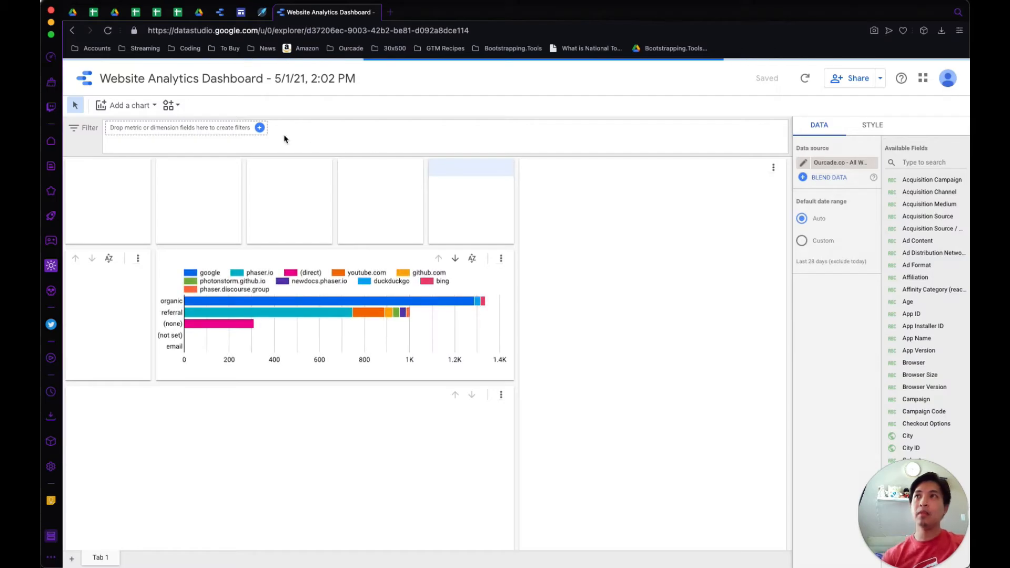
Step: Look through the fields available for filtering the dashboard and close the list without adding a filter
click(260, 129)
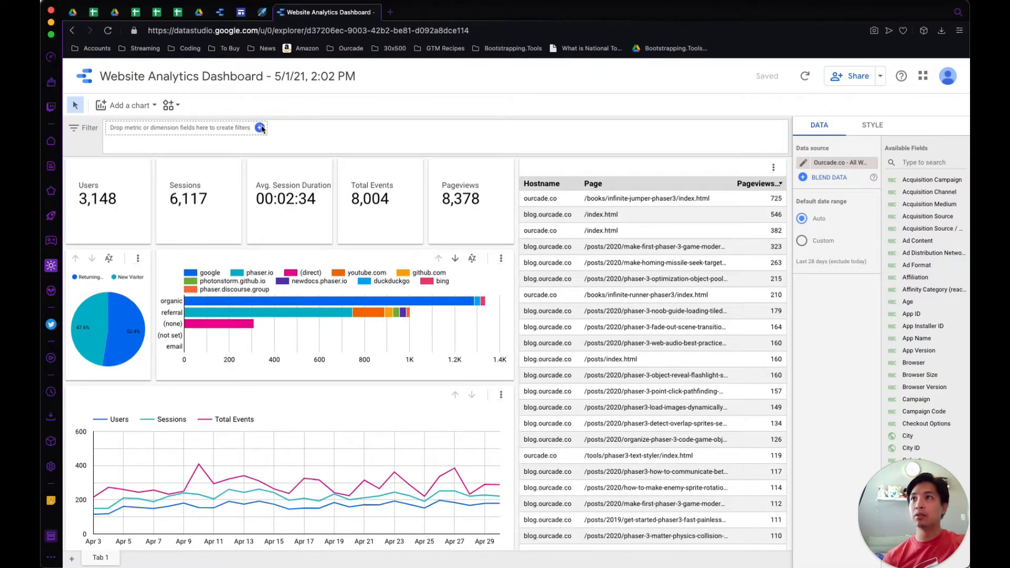
scroll(301, 210, down, 5)
scroll(301, 210, up, 5)
click(175, 139)
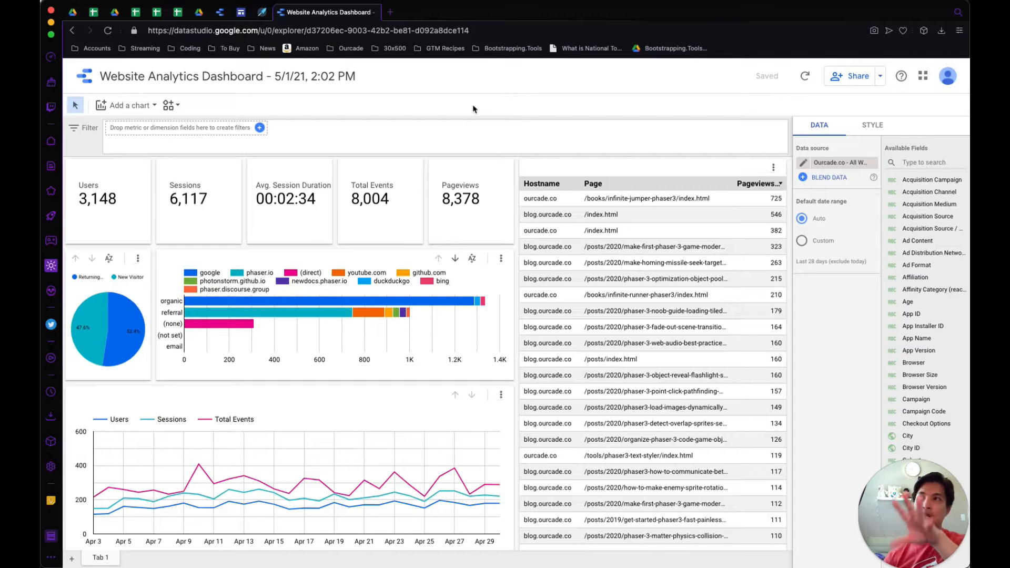
Step: Create a new shareable report from the Website Analytics Dashboard exploration and clear the selection of all its components
click(881, 79)
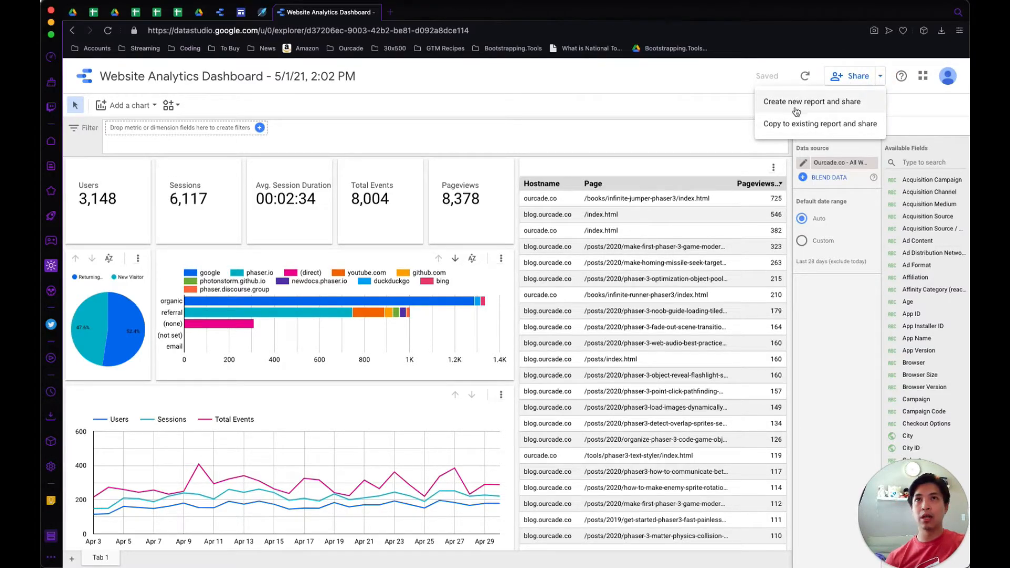
click(828, 102)
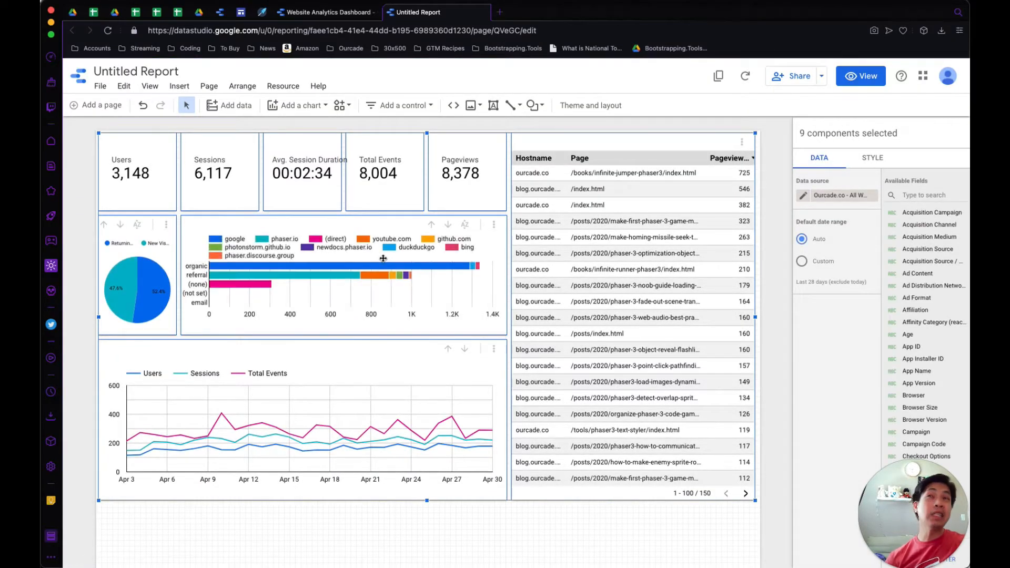
click(343, 214)
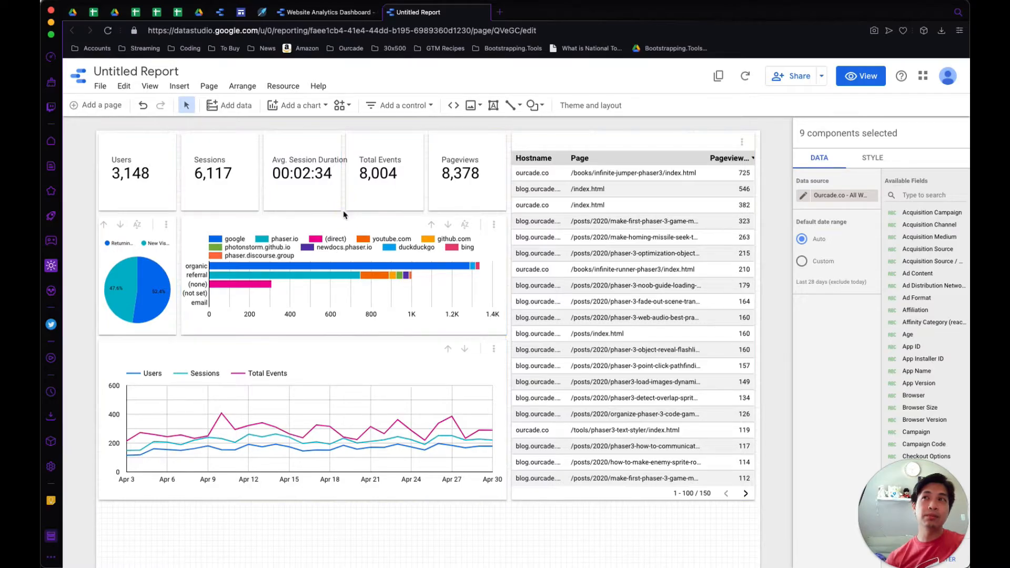
click(329, 195)
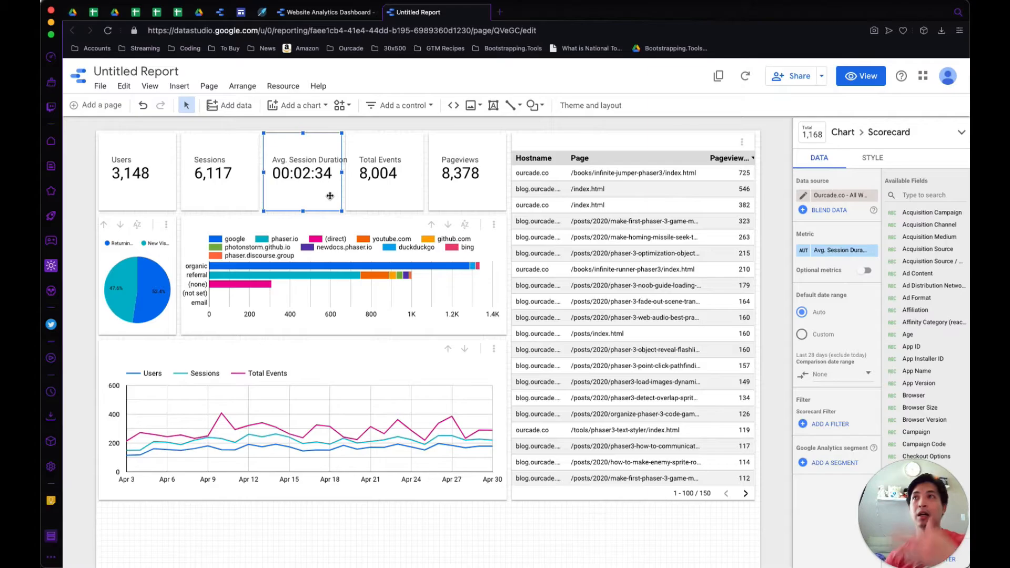
Step: Rename the report as Website Analytics Dashboard
triple_click(158, 74)
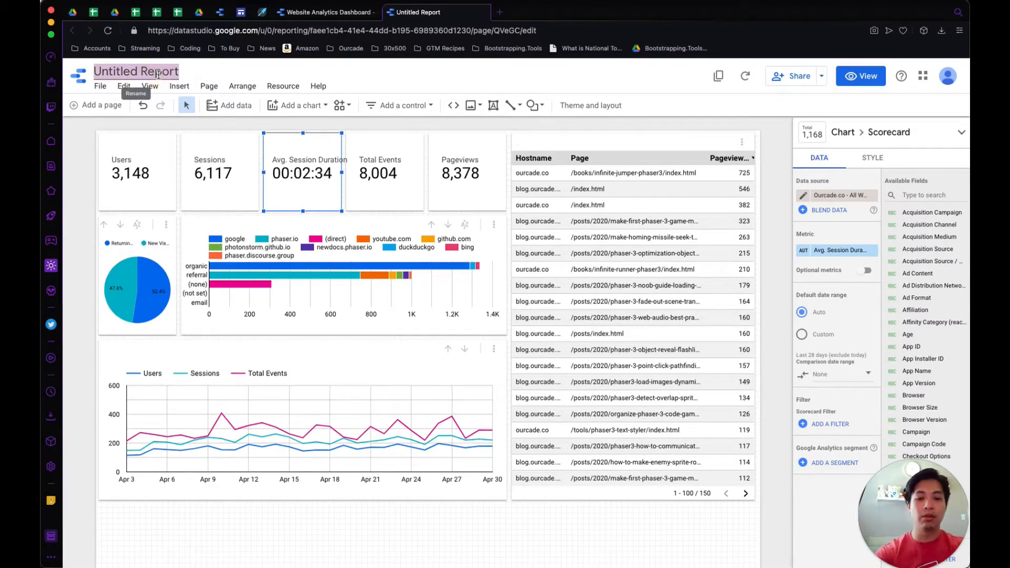
text(WE)
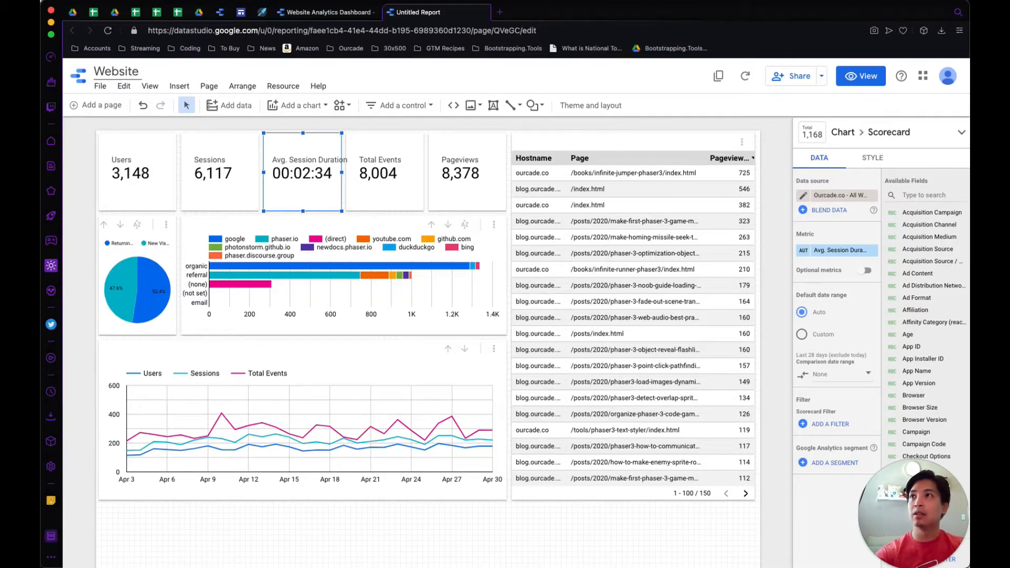
text(bsite Analytics Report)
key(alt+BackSpace)
text(Dashboard)
click(419, 86)
click(373, 192)
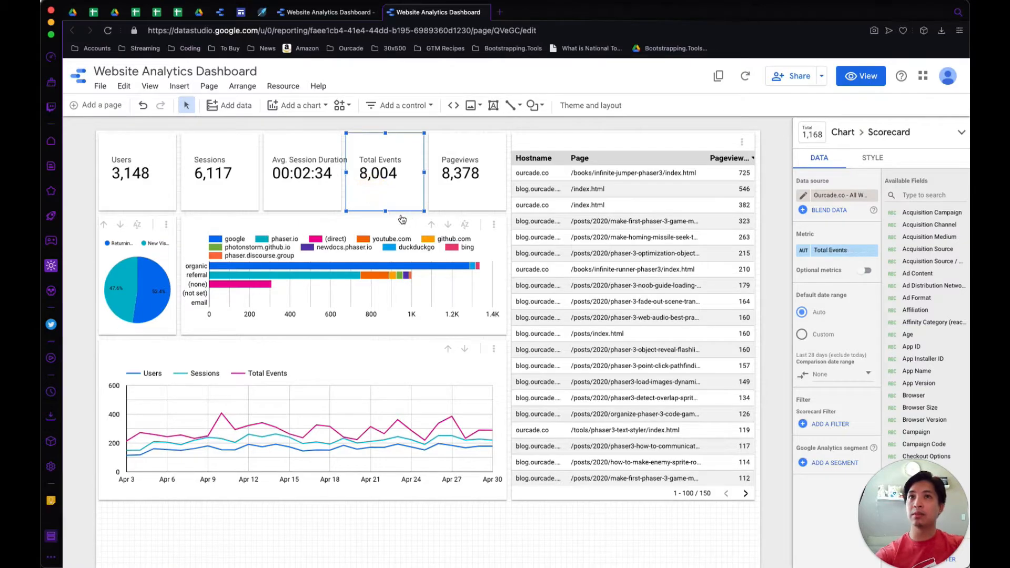
Step: Stretch the Hostname and Page table downward until it reaches the lower edge of the report page
click(481, 492)
click(582, 490)
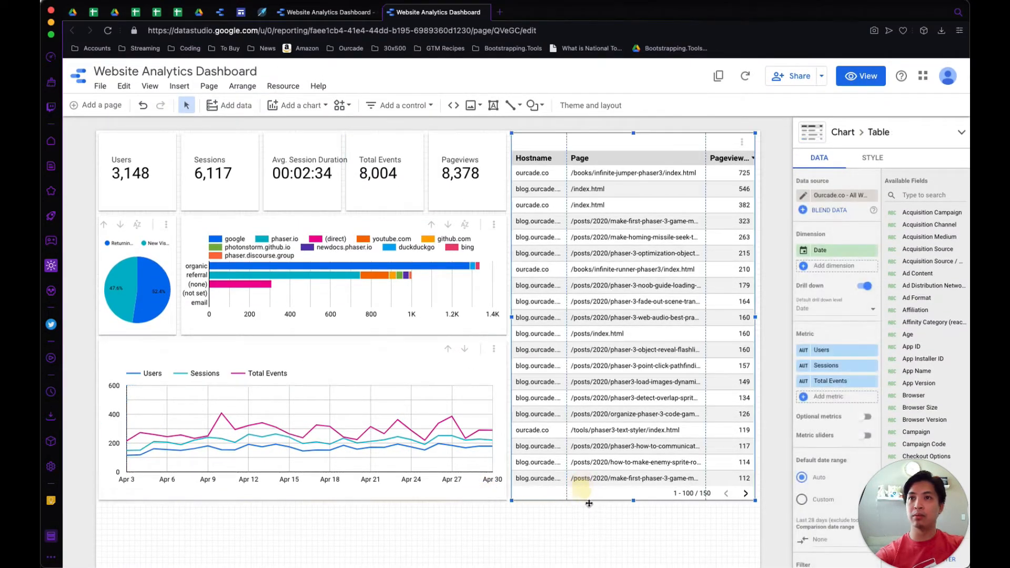
drag(634, 505, 638, 553)
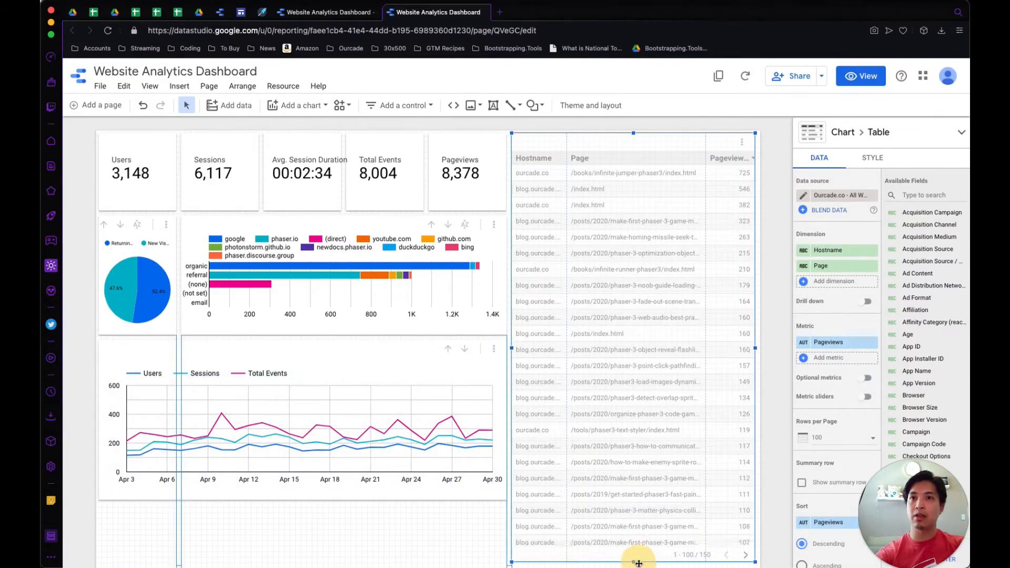
scroll(464, 549, down, 1)
scroll(464, 548, down, 3)
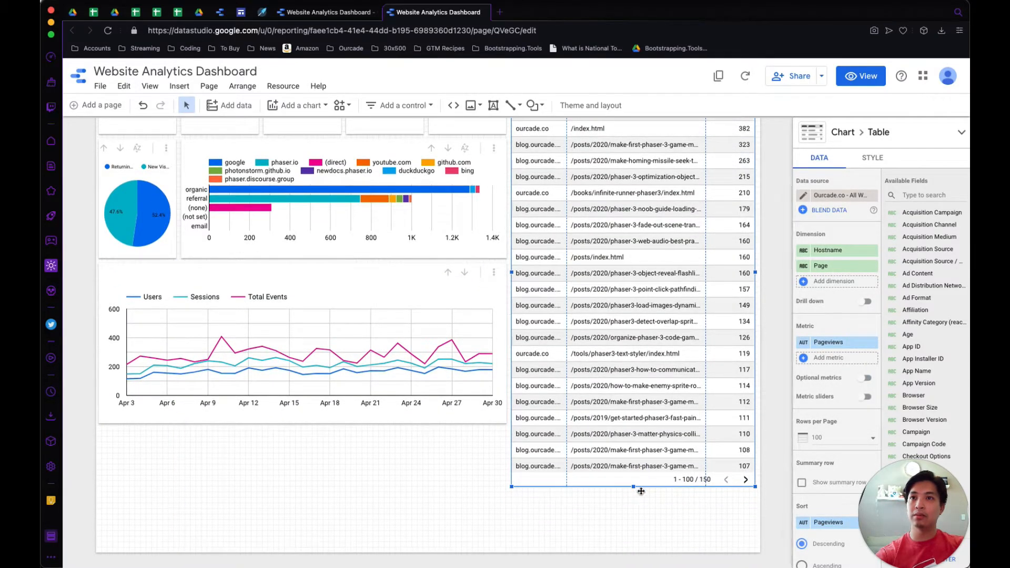
drag(635, 489, 642, 555)
Step: Move the time series chart down to the page's lower edge and the bar chart into the space just above it
click(303, 424)
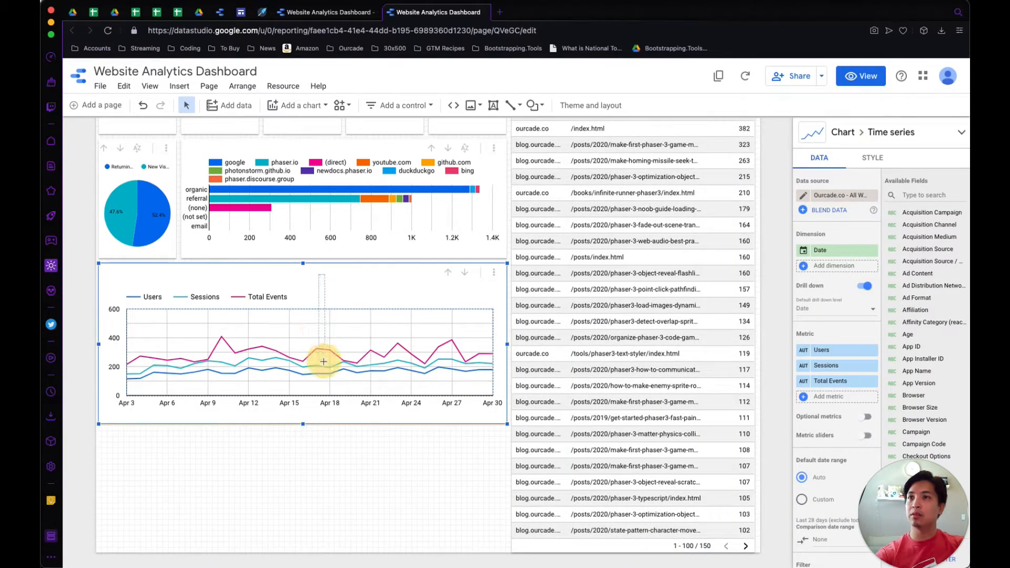
drag(314, 268, 313, 395)
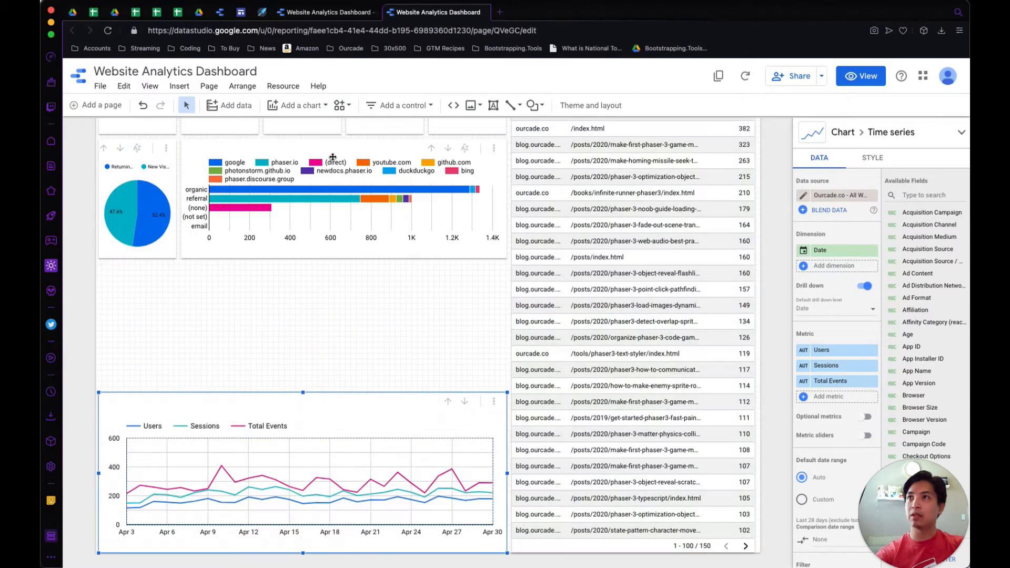
click(334, 151)
drag(334, 153, 255, 287)
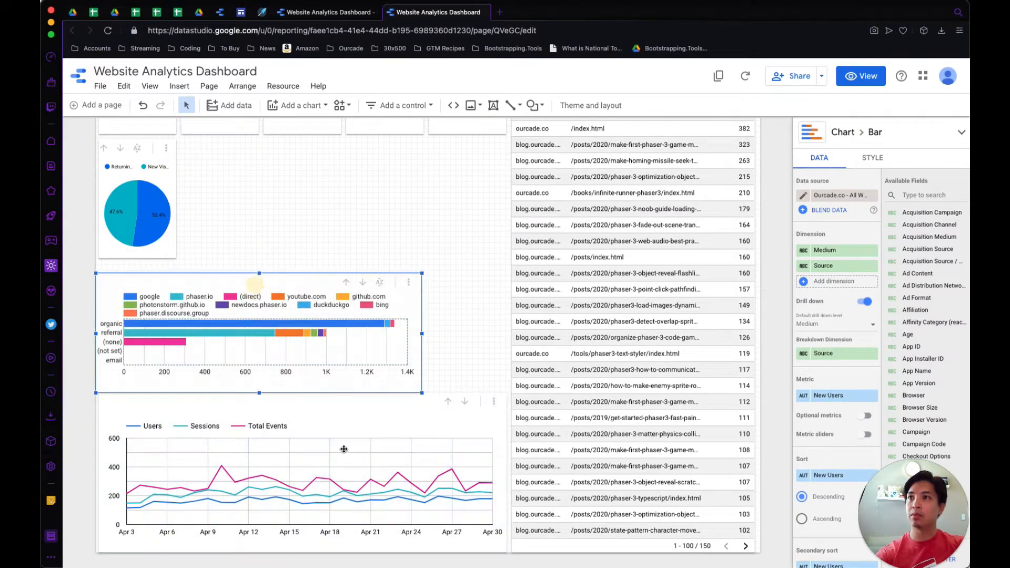
Step: Move the time series chart up next to the pie chart and shift the bar chart down clear of it
click(329, 408)
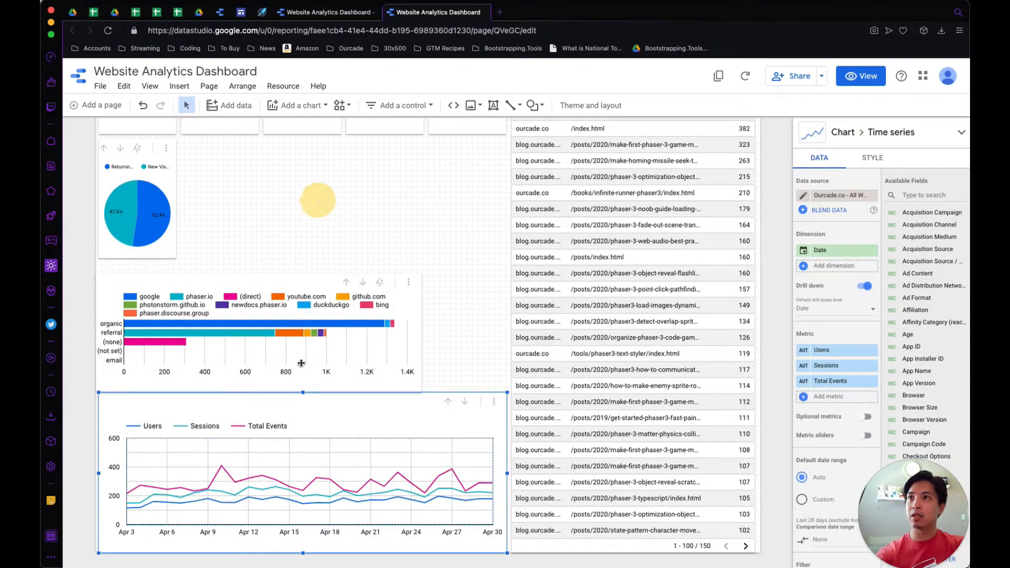
drag(339, 203, 332, 447)
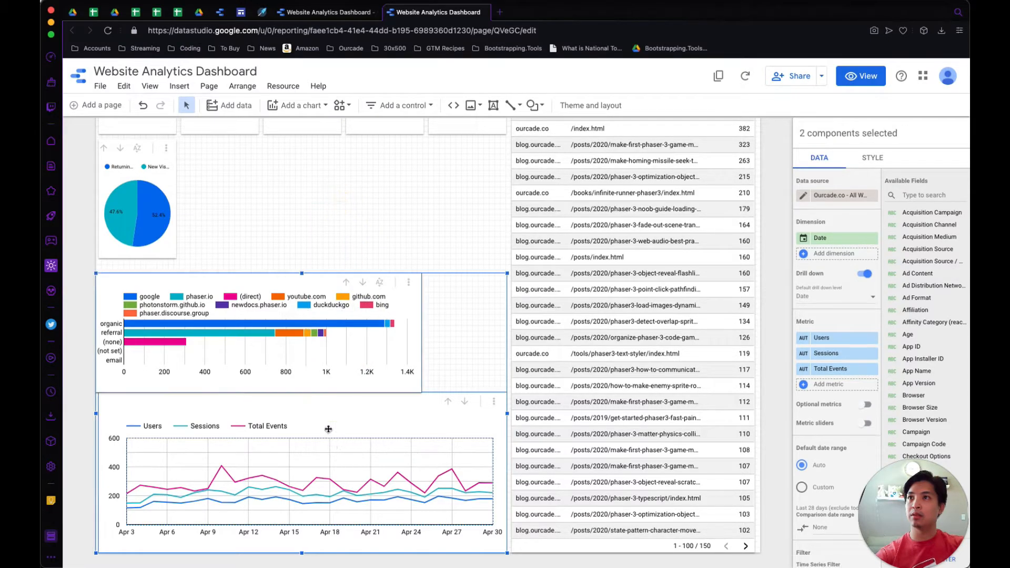
drag(309, 405, 379, 166)
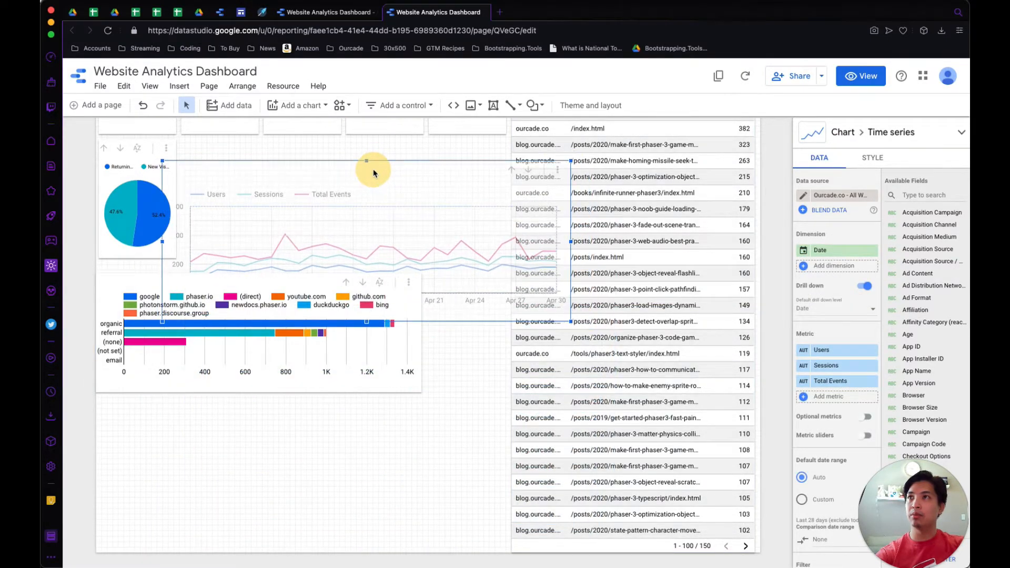
click(113, 284)
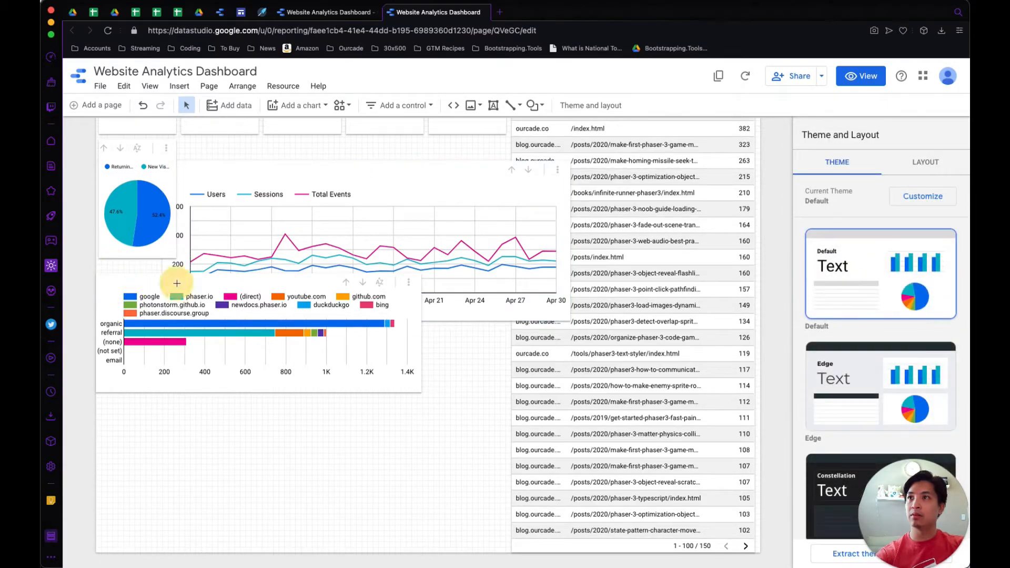
drag(177, 283, 177, 285)
mouse_move(110, 285)
mouse_down()
mouse_move(130, 377)
mouse_move(129, 359)
mouse_move(163, 400)
mouse_move(232, 406)
mouse_up()
Step: Align the time series chart beside the pie chart and shrink it to the pie chart's height, ending before the table
scroll(153, 238, up, 2)
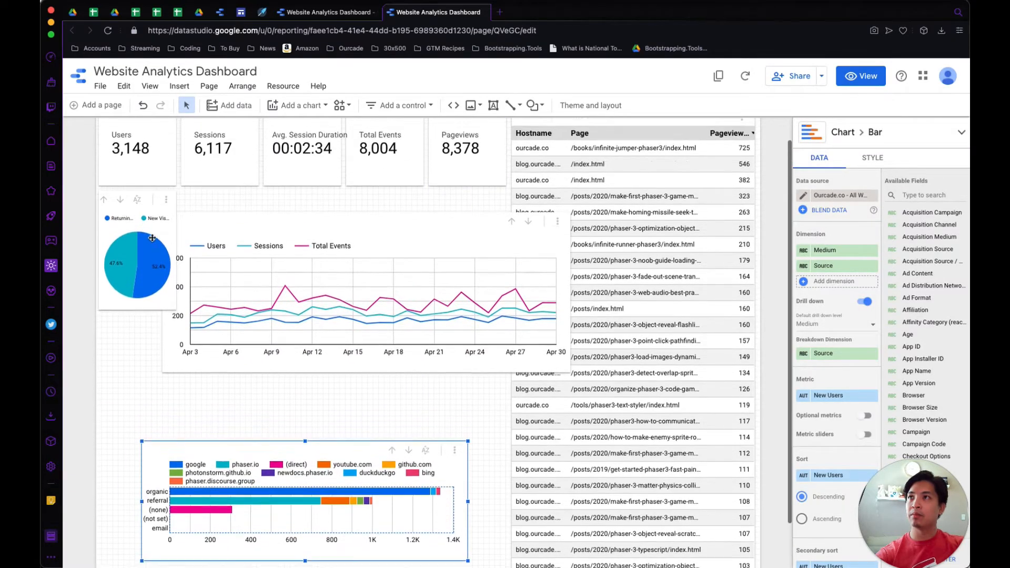
drag(304, 251, 307, 227)
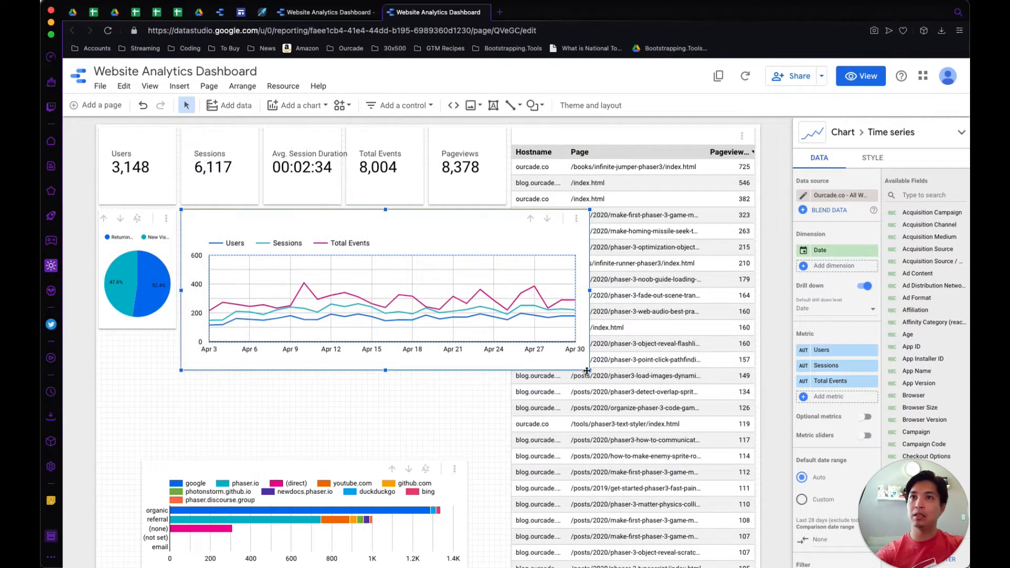
drag(590, 370, 507, 331)
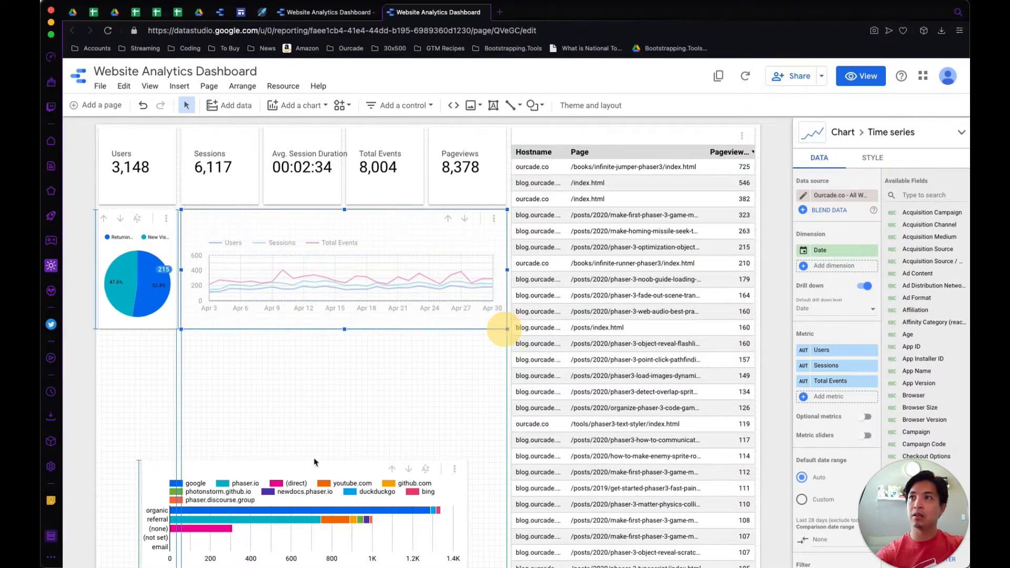
Step: Place the bar chart directly below the pie and time series charts and enlarge it to span their combined width
drag(296, 470, 254, 341)
drag(424, 453, 506, 479)
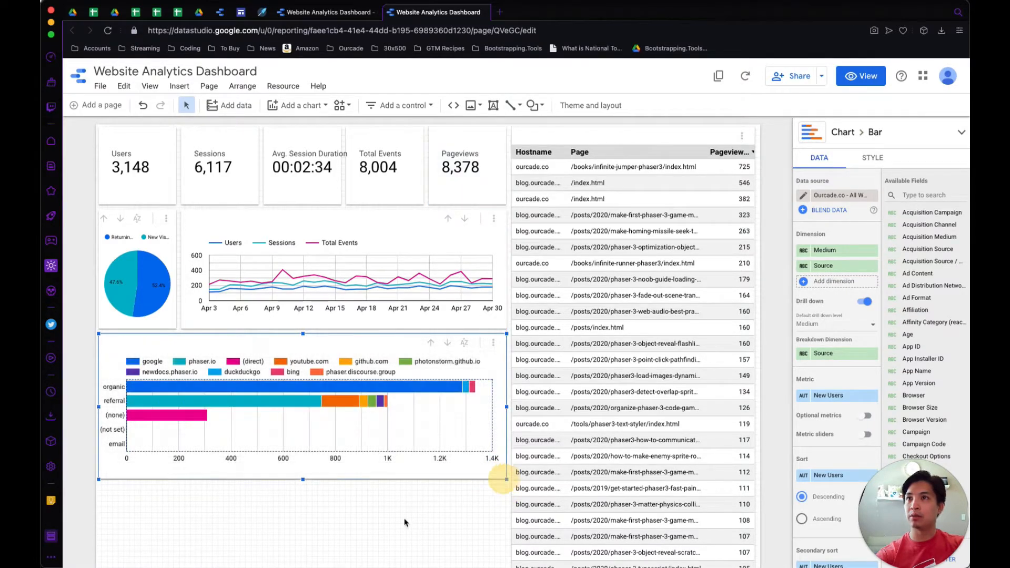
click(405, 523)
Step: Review the rearranged page and check the New Website Report - DataStudio checklist in Google Keep
scroll(403, 523, down, 2)
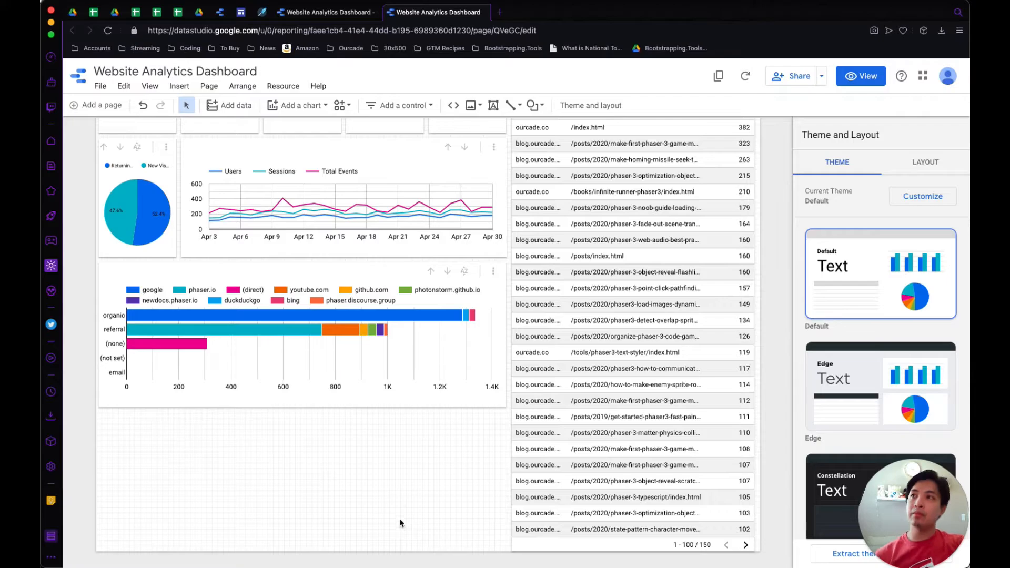
scroll(291, 444, up, 2)
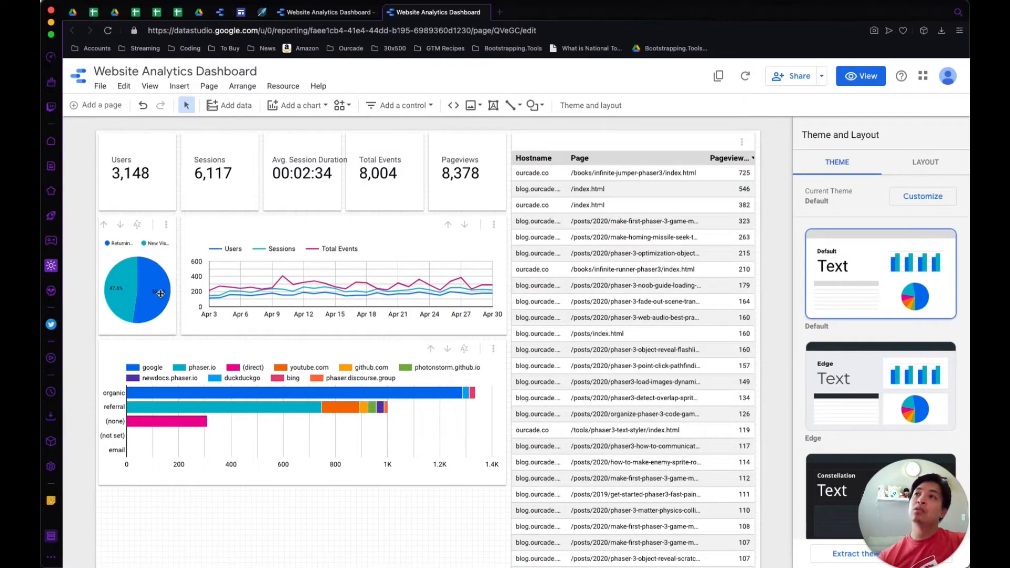
click(51, 501)
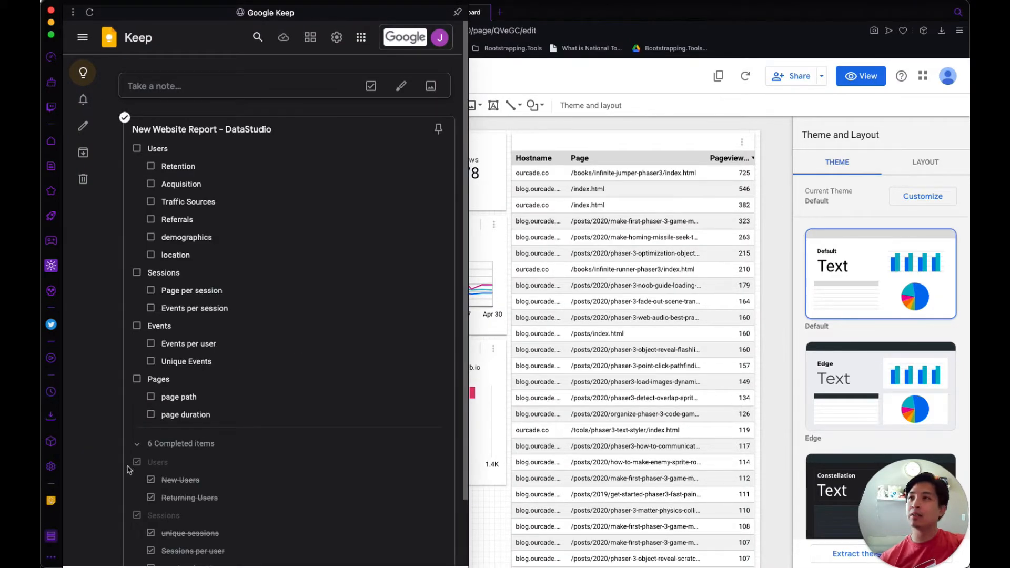
click(494, 519)
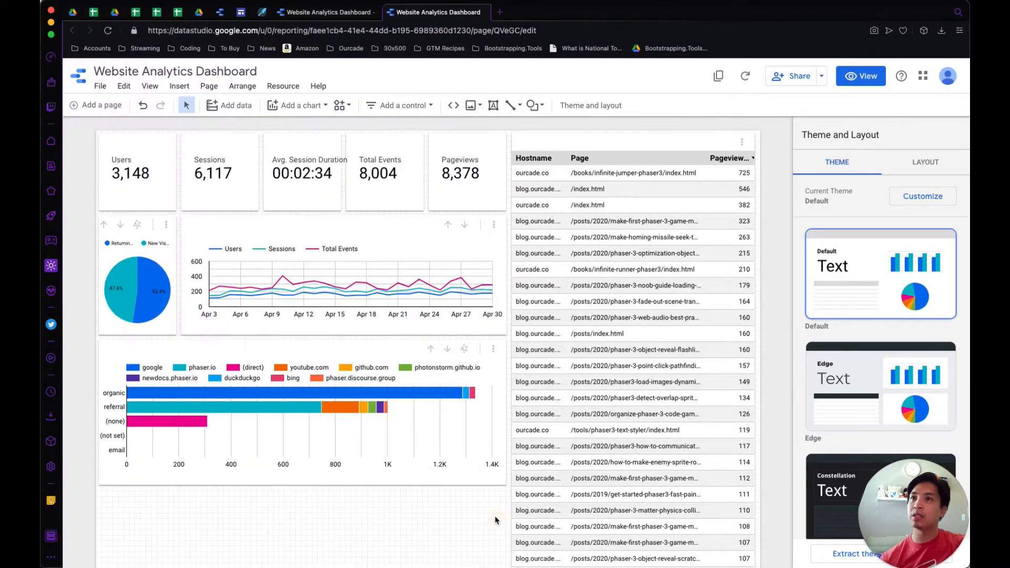
Step: Insert a pivot table with bars below the bar chart and enlarge it to fill the empty space beside the table
scroll(339, 490, down, 3)
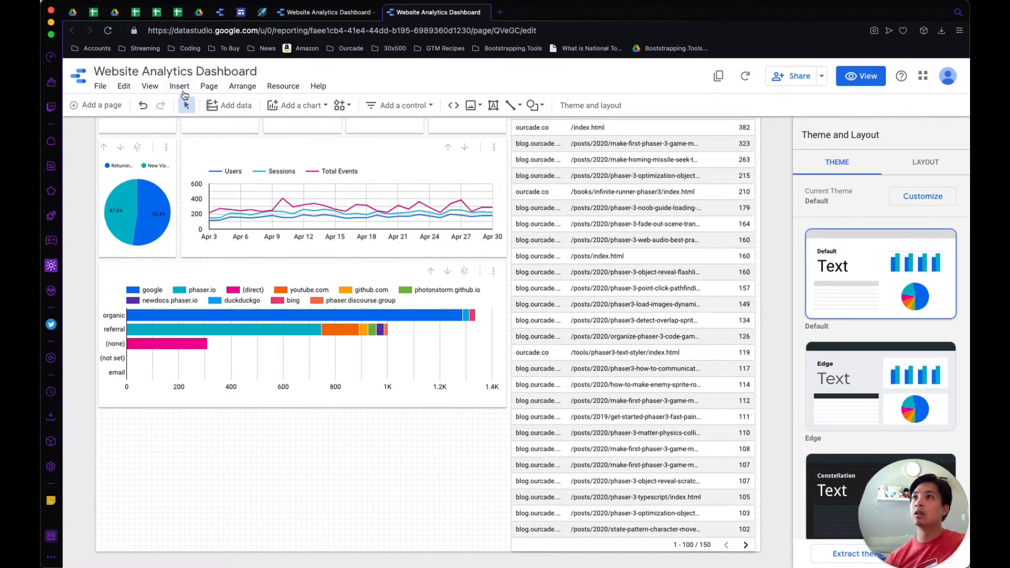
click(304, 107)
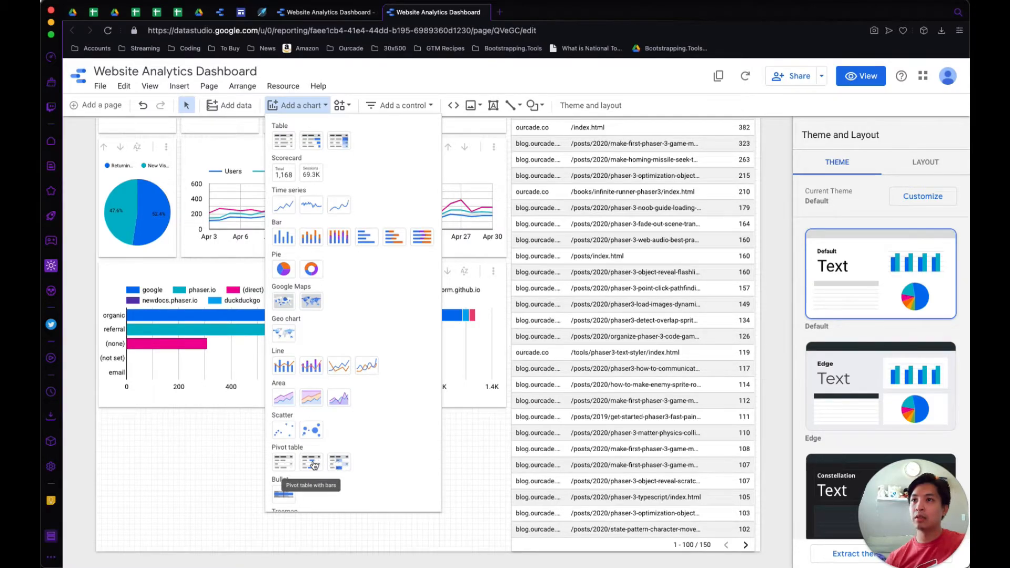
click(289, 464)
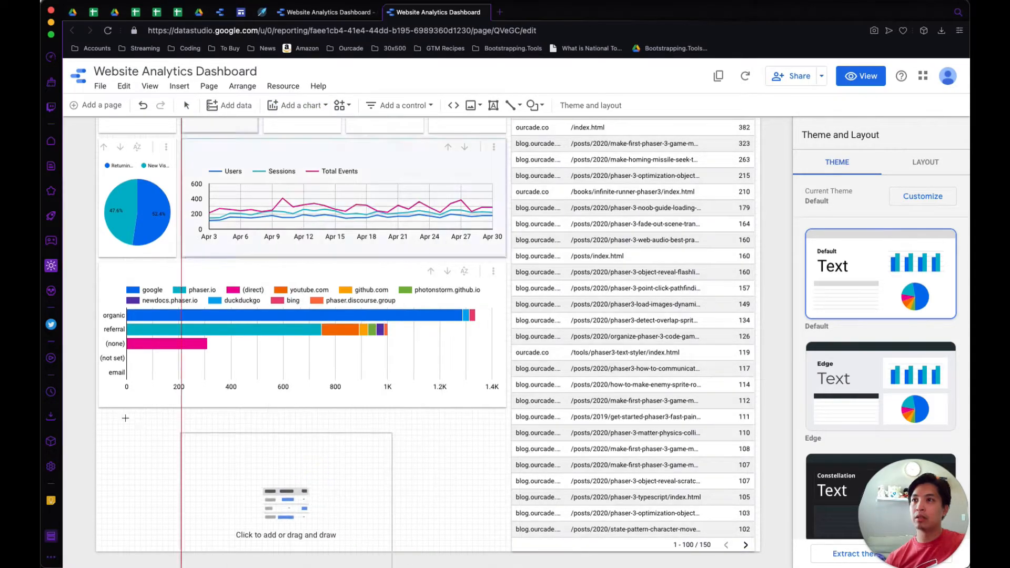
click(101, 414)
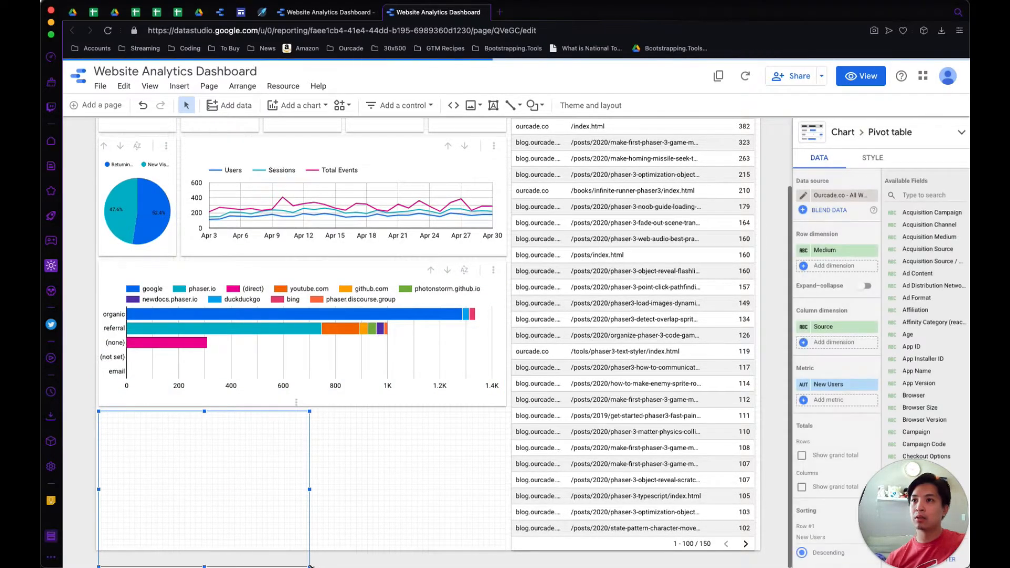
drag(476, 537, 508, 552)
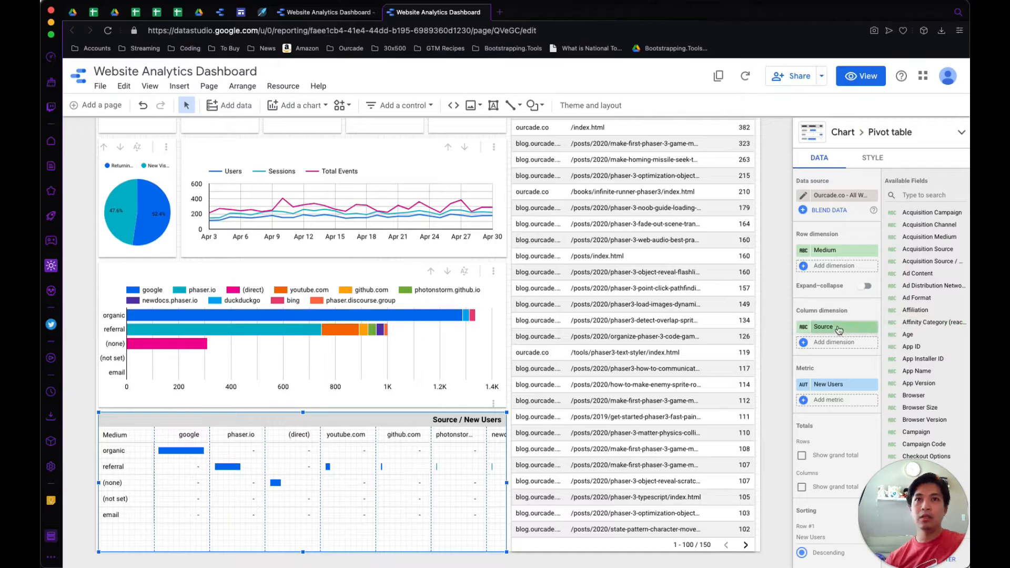
Step: Set the pivot table's row dimension to Cohort and remove the Source column dimension
click(844, 251)
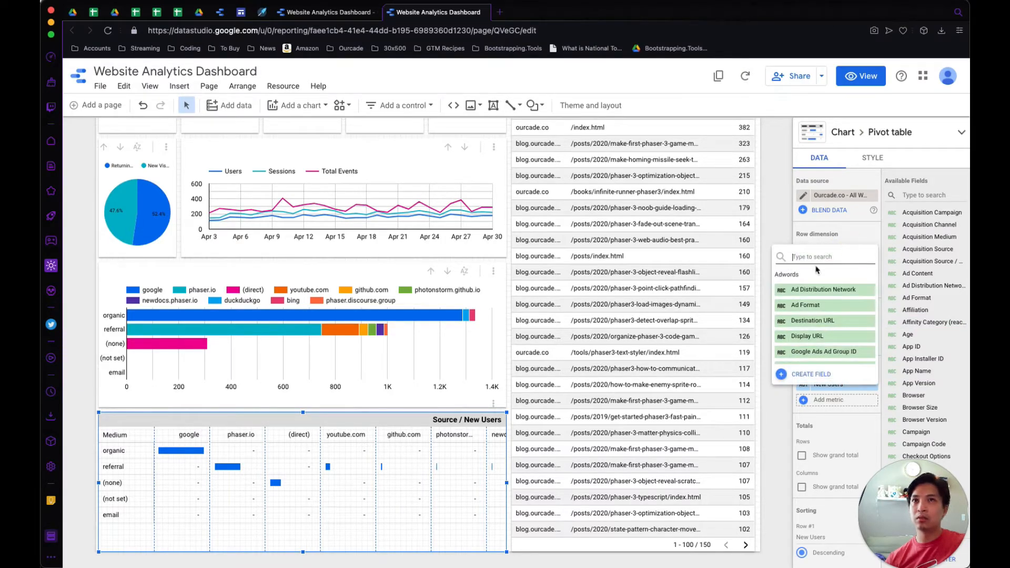
text(cho)
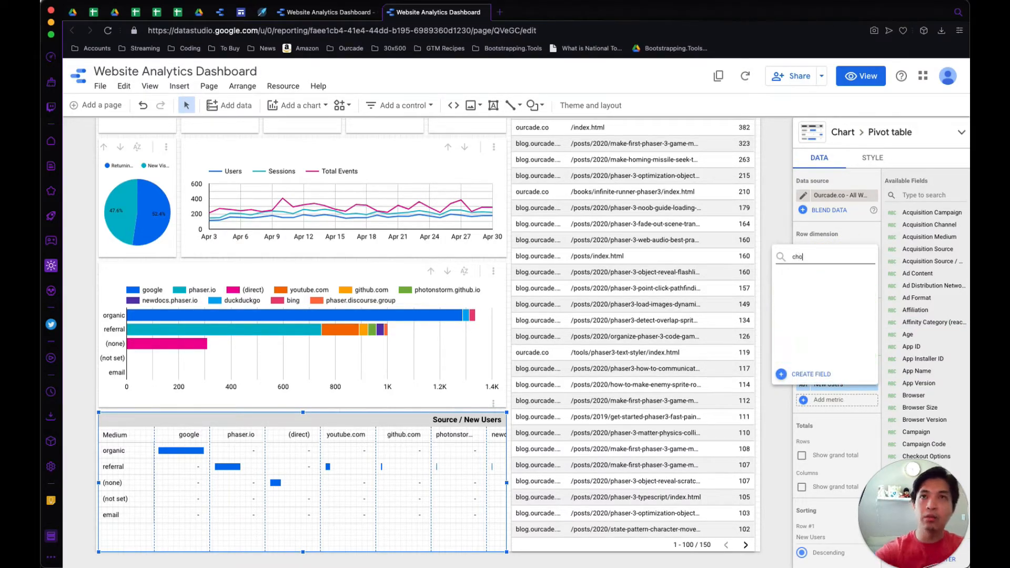
key(BackSpace)
text(oh)
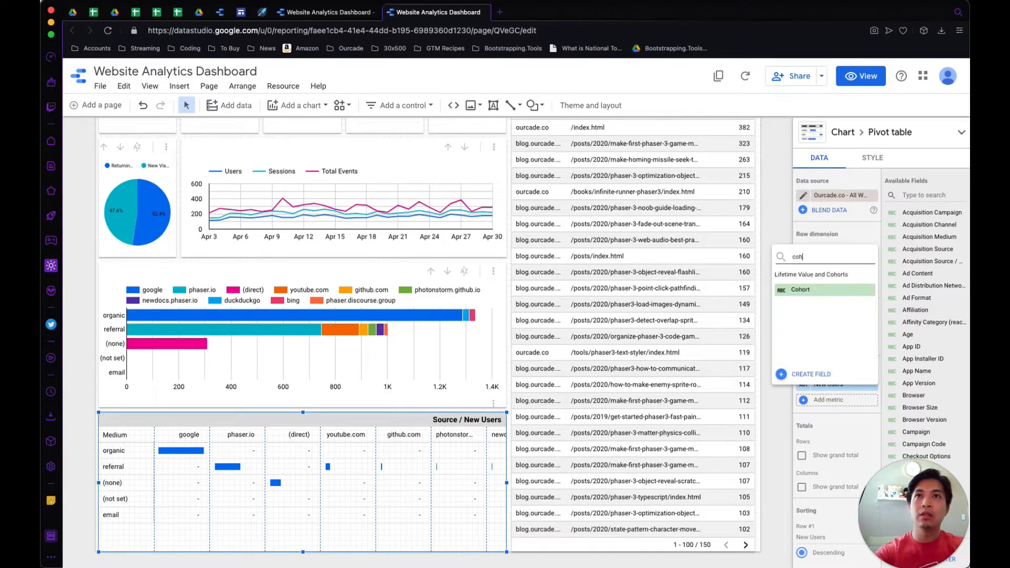
click(819, 288)
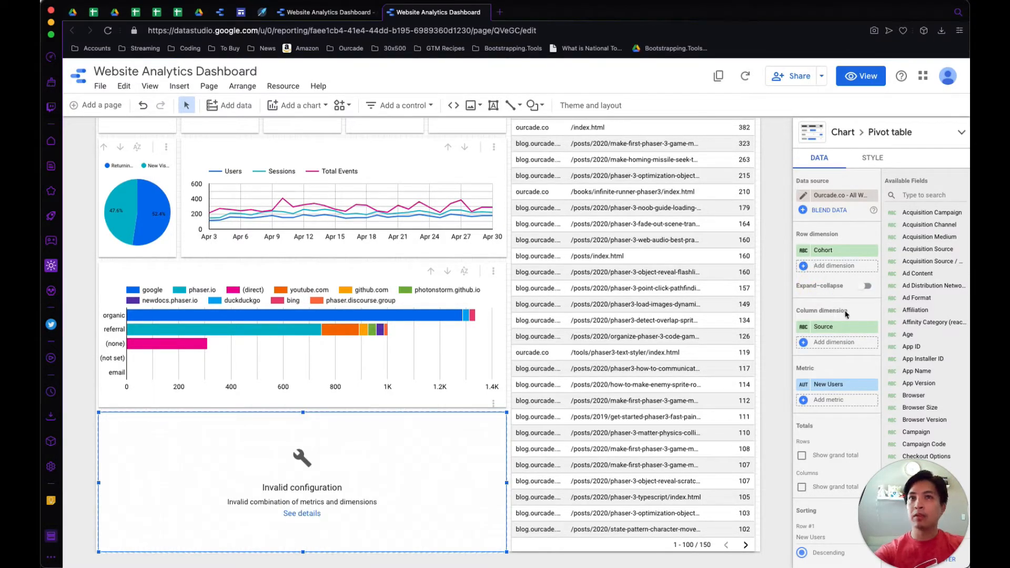
click(874, 328)
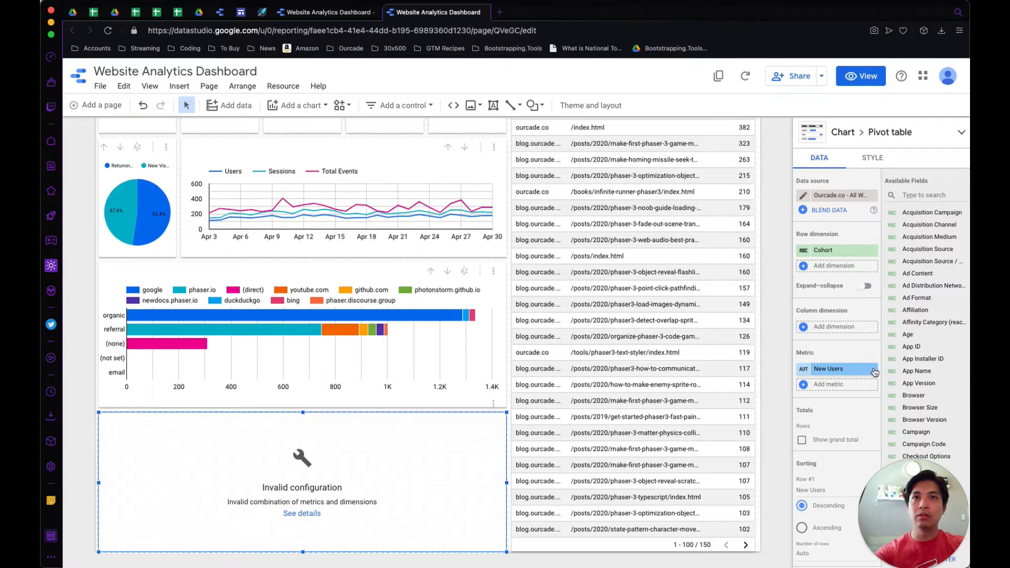
Step: Change the pivot table's metric to Users and check the details of its configuration error
click(821, 371)
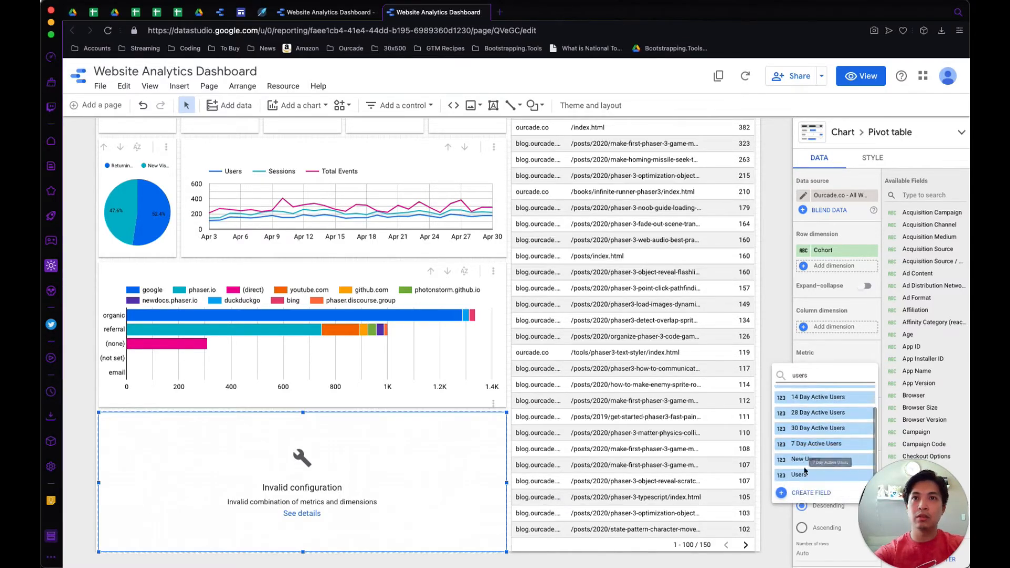
click(805, 476)
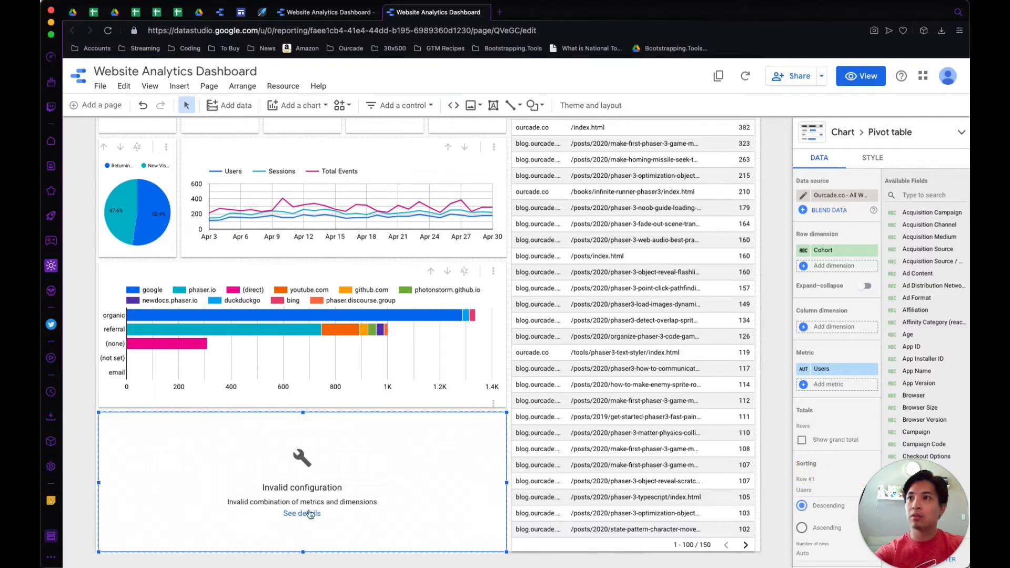
click(305, 514)
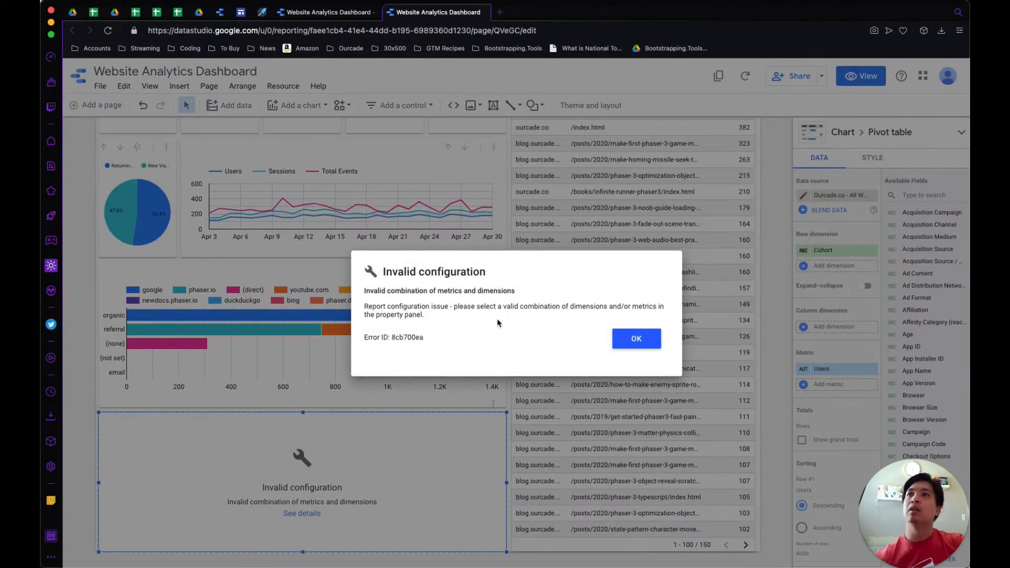
click(631, 342)
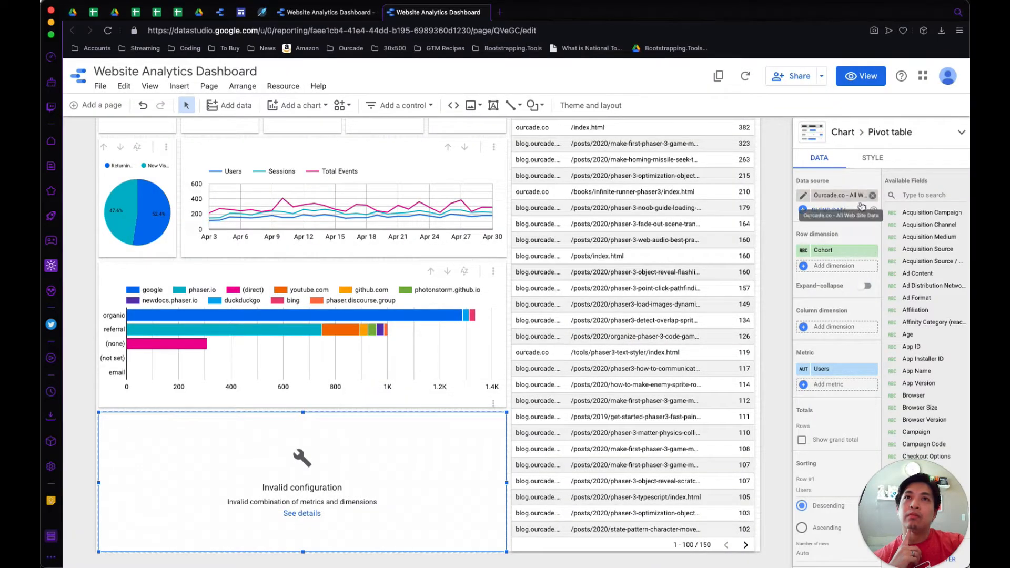
Step: Replace the pivot table's metric with Sessions
click(828, 370)
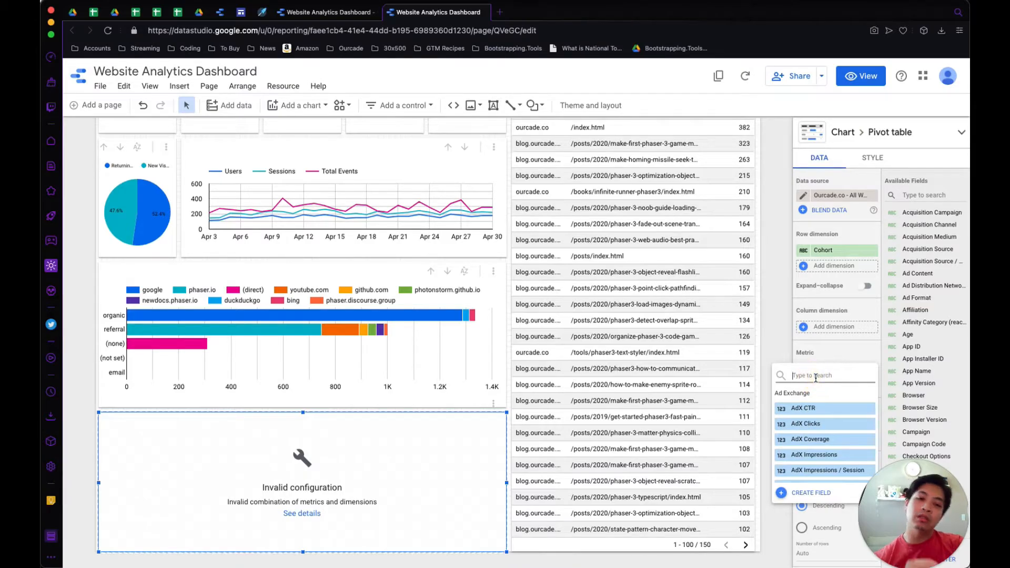
text(sesion)
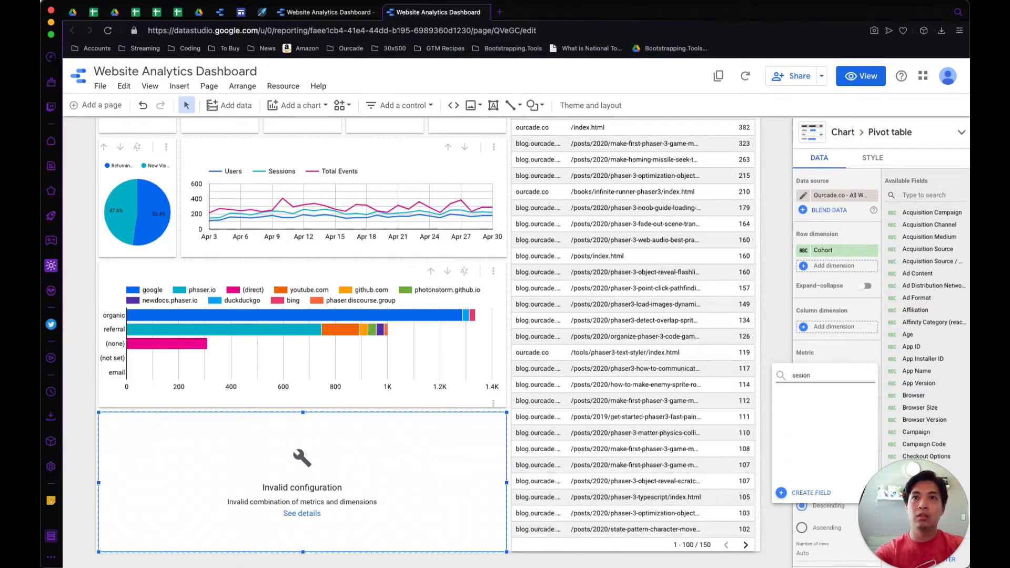
key(BackSpace)
key(BackSpace)
text(sions)
scroll(830, 458, down, 3)
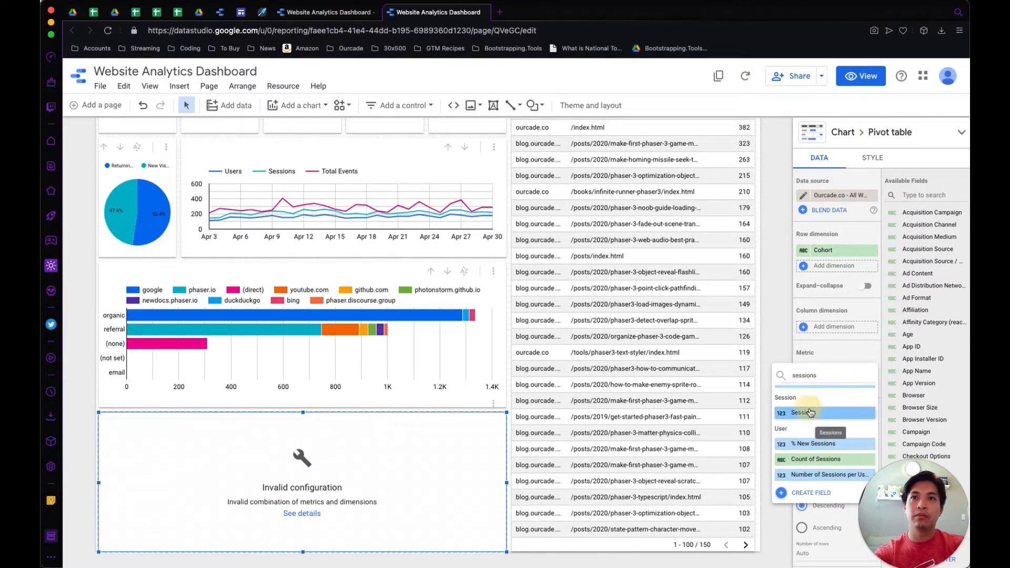
click(836, 408)
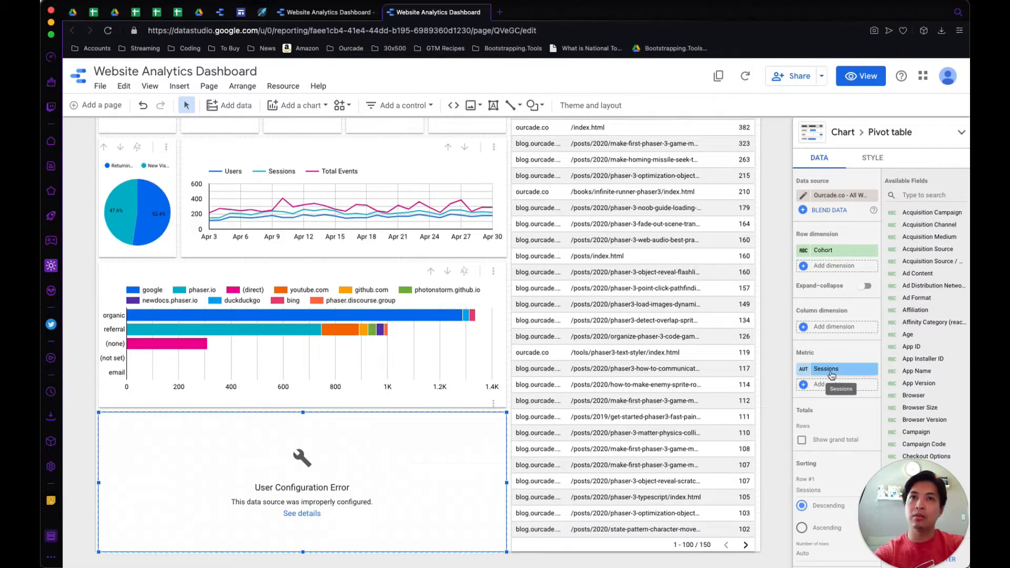
Step: Convert the pivot table to a plain table and remove its Sessions metric
click(869, 133)
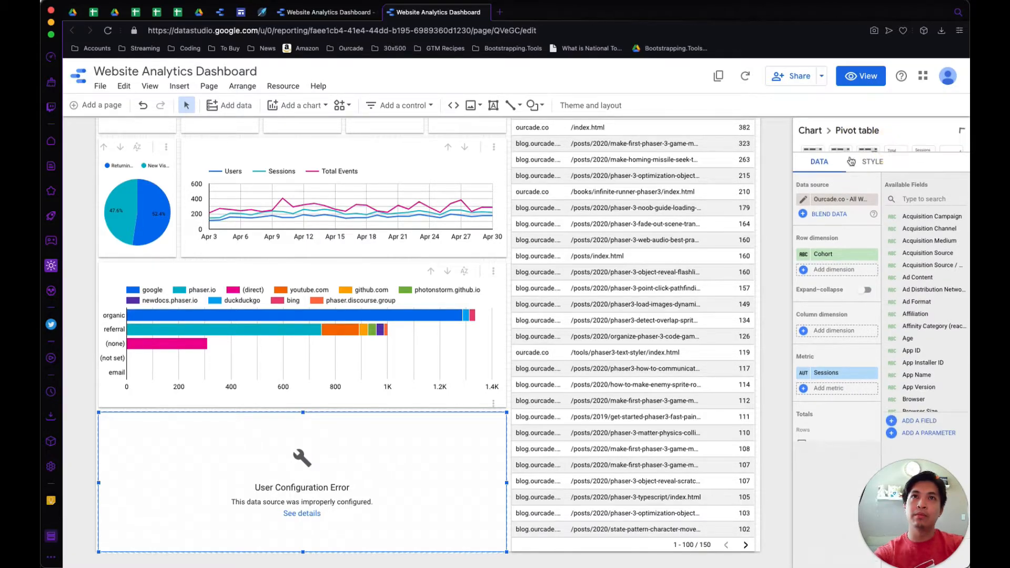
click(813, 155)
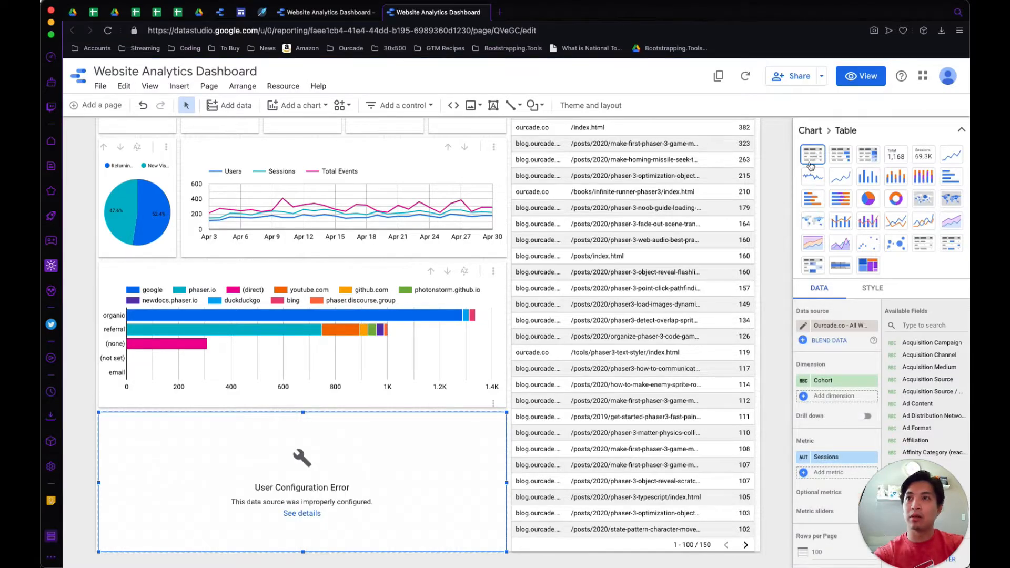
click(874, 457)
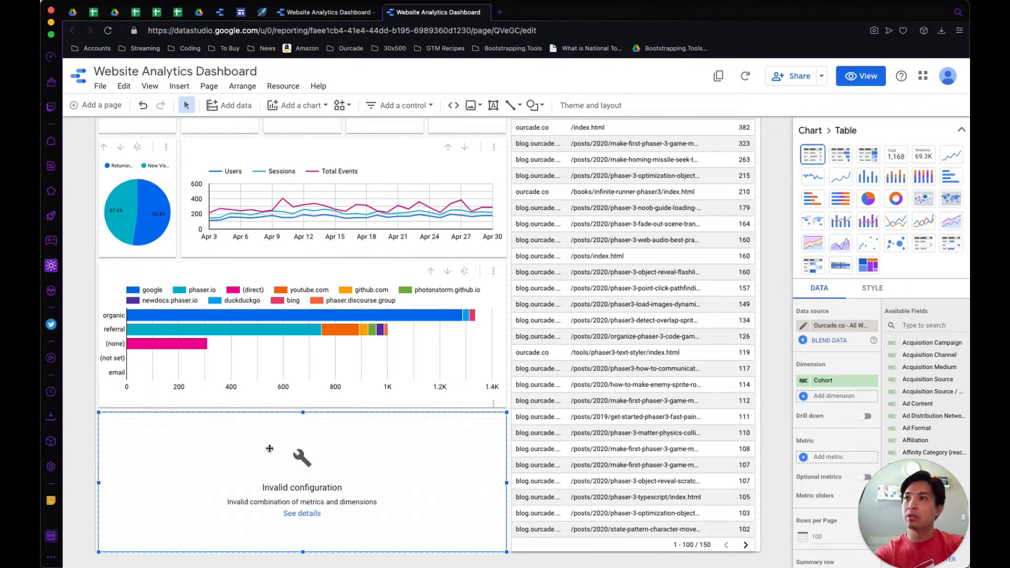
Step: Use Cohort as the table's metric and remove it as the dimension
drag(839, 387, 851, 457)
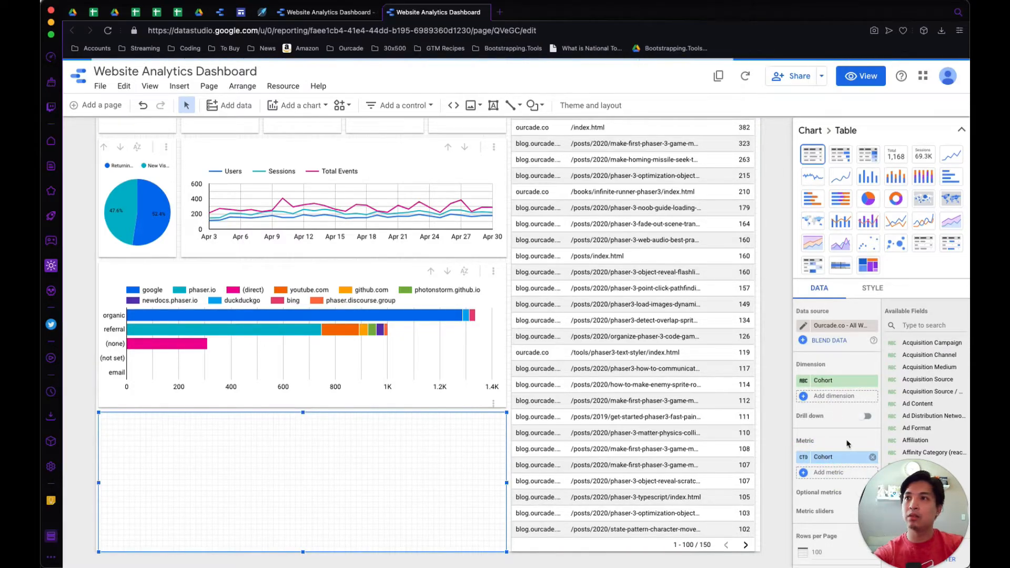
click(873, 381)
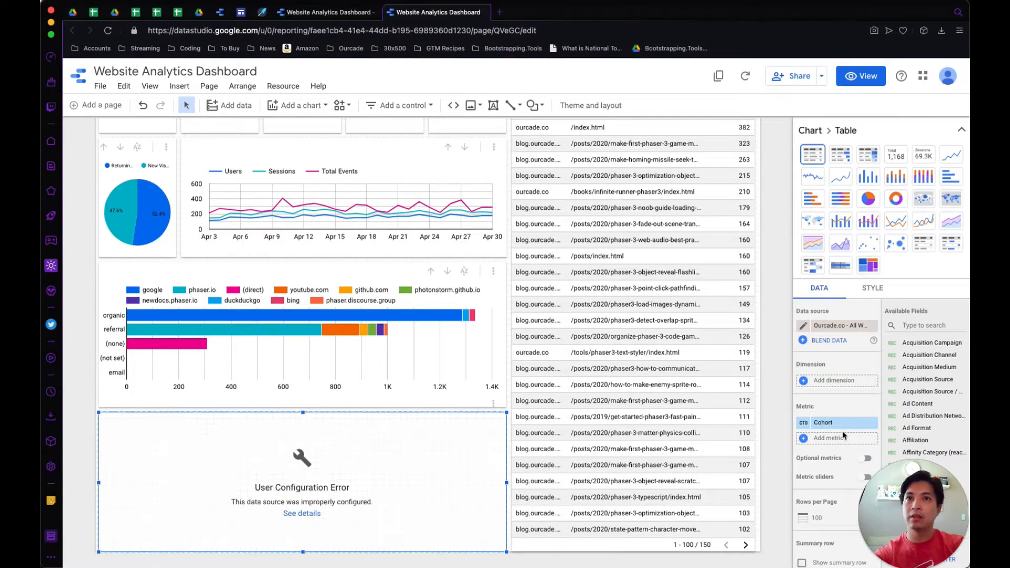
click(856, 423)
Step: Search the available dimensions for Cohort and active users without adding any field
click(835, 381)
click(822, 380)
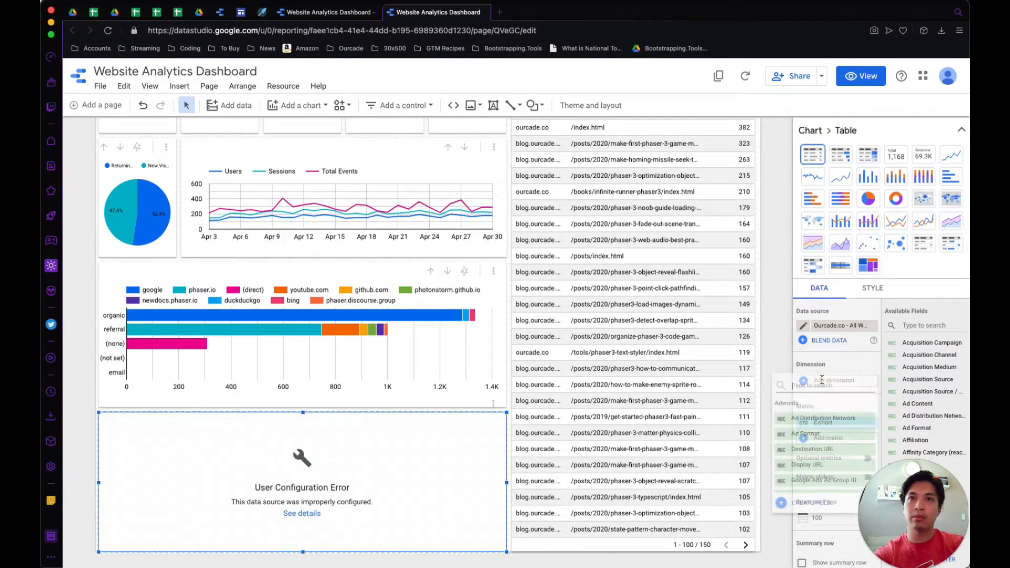
text(co)
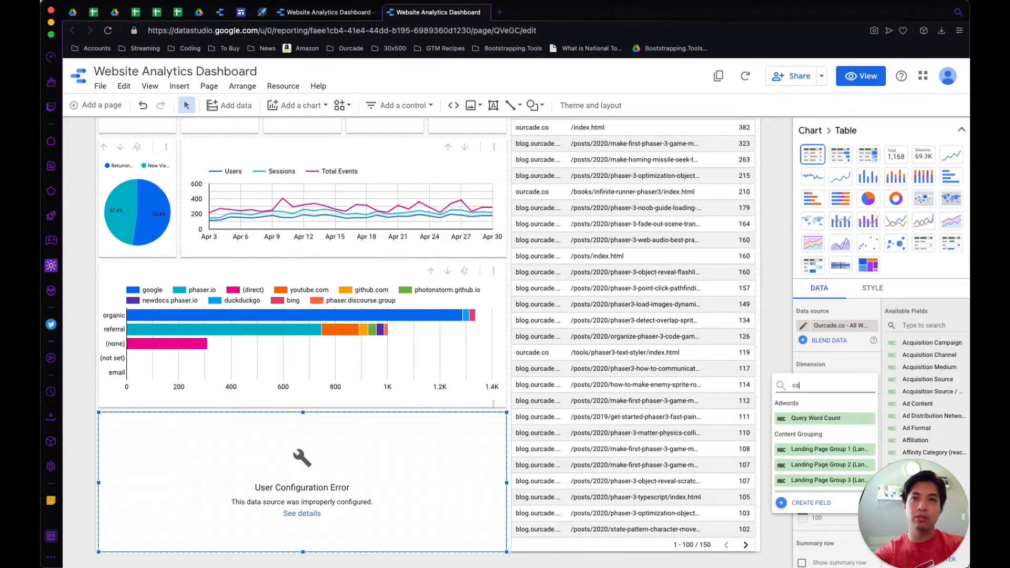
text(ho)
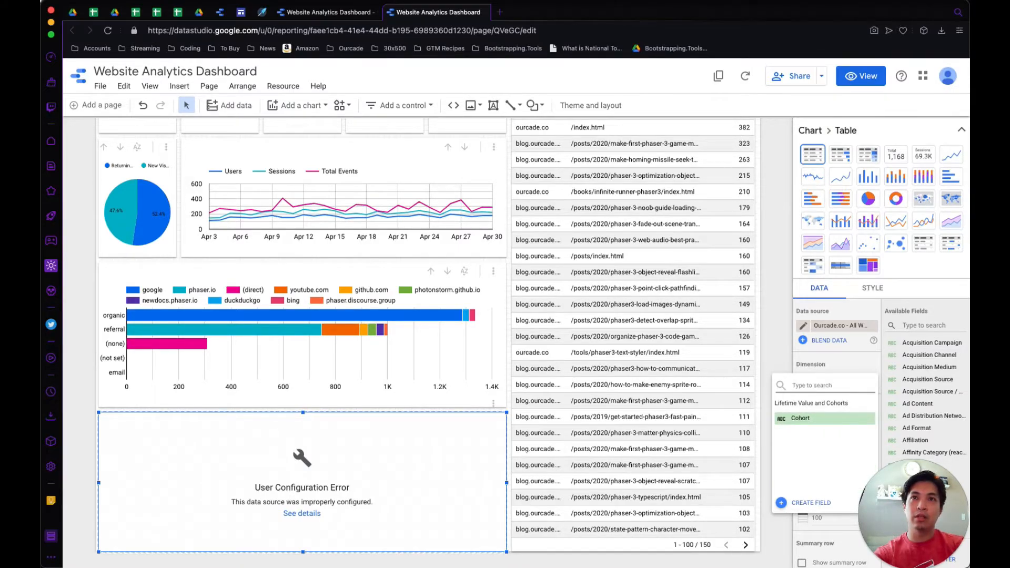
scroll(808, 450, down, 5)
scroll(809, 450, down, 5)
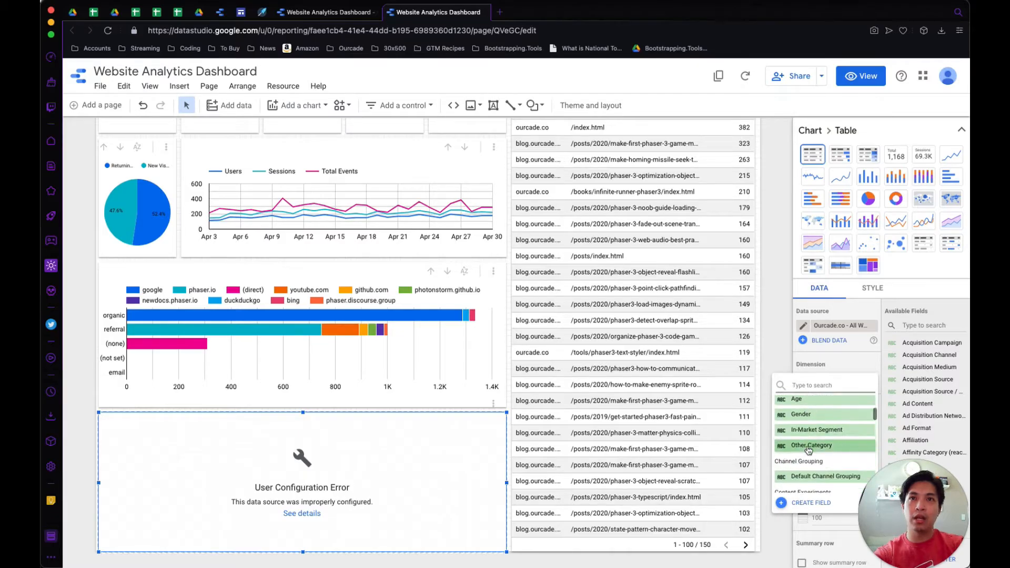
text(active users)
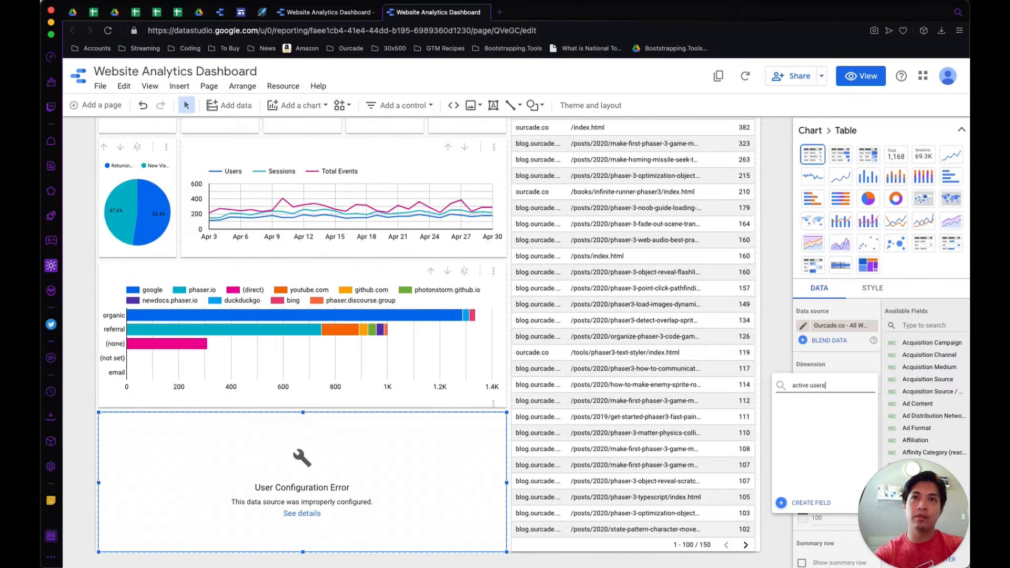
key(super+BackSpace)
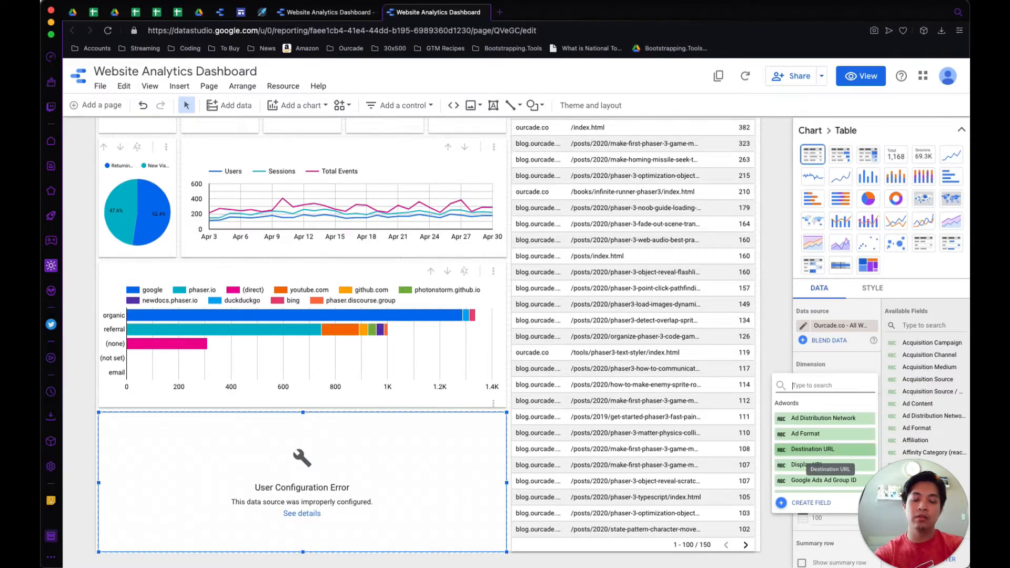
key(Escape)
Step: Try to add the Cohort field from Lifetime Value and Cohorts as another table metric
click(816, 441)
text(a)
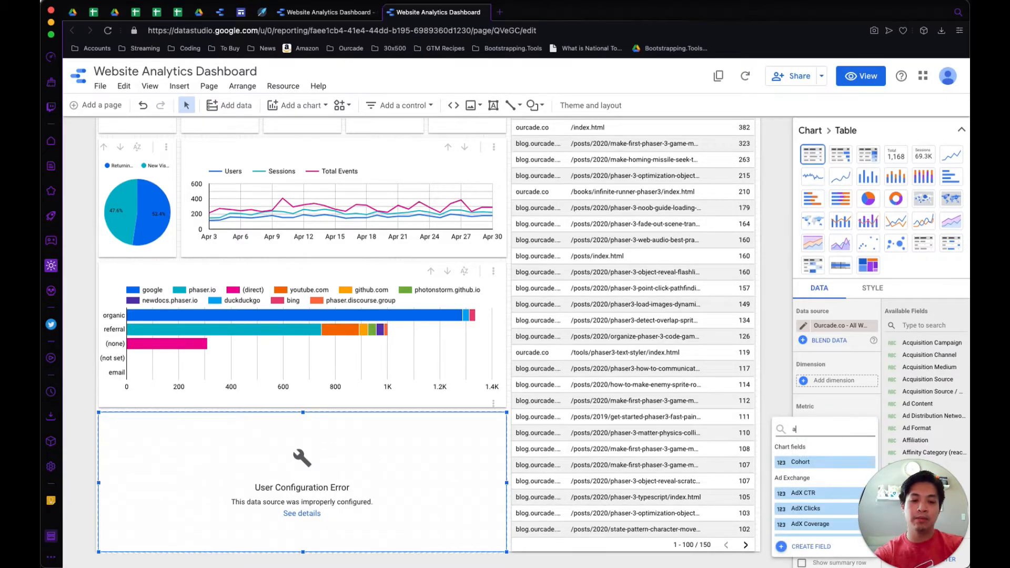
text(ctive)
key(BackSpace)
key(BackSpace)
key(BackSpace)
key(BackSpace)
key(BackSpace)
key(BackSpace)
text(coho)
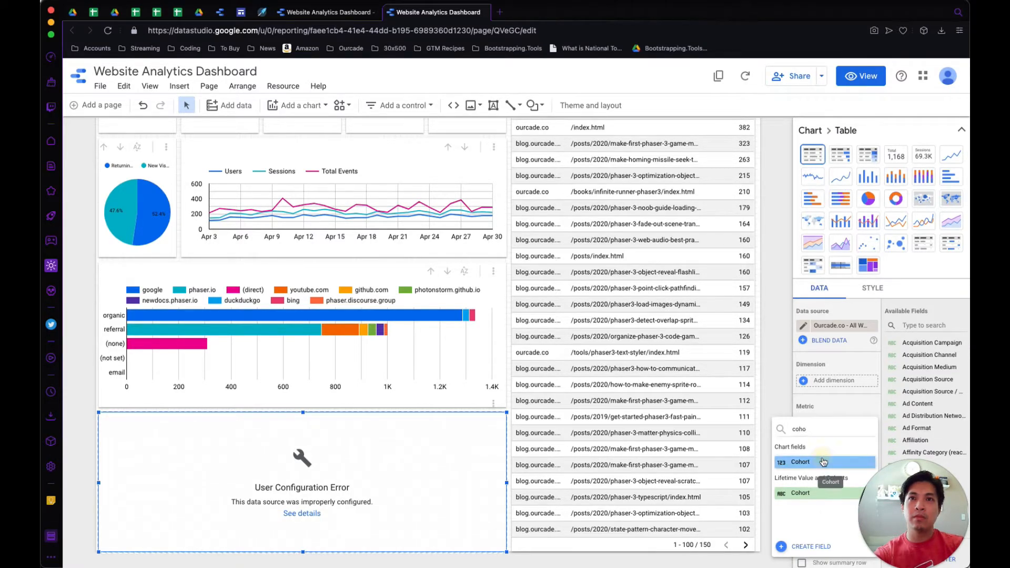
click(828, 492)
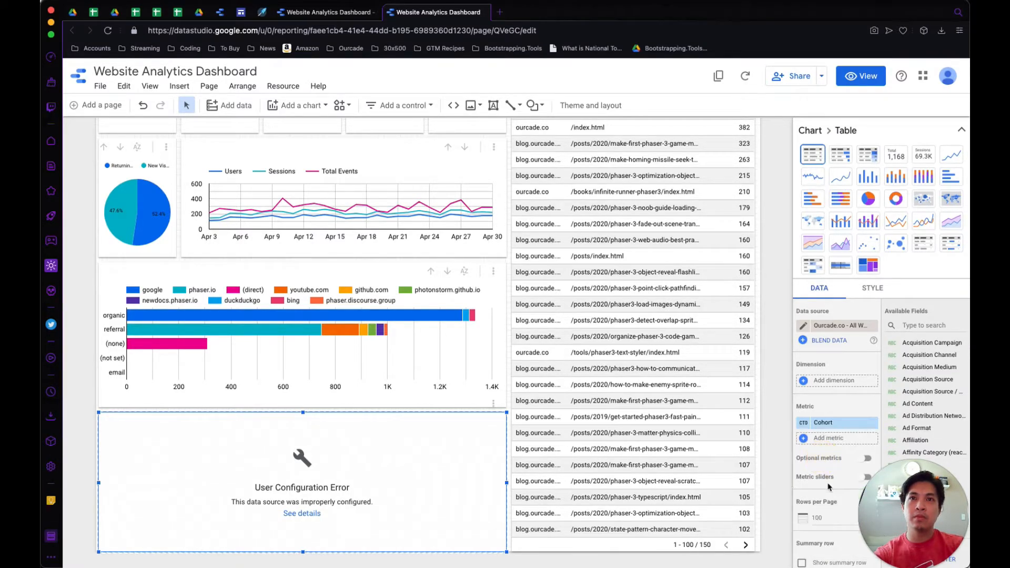
Step: Add Week Index as the table's dimension
click(833, 383)
text(date)
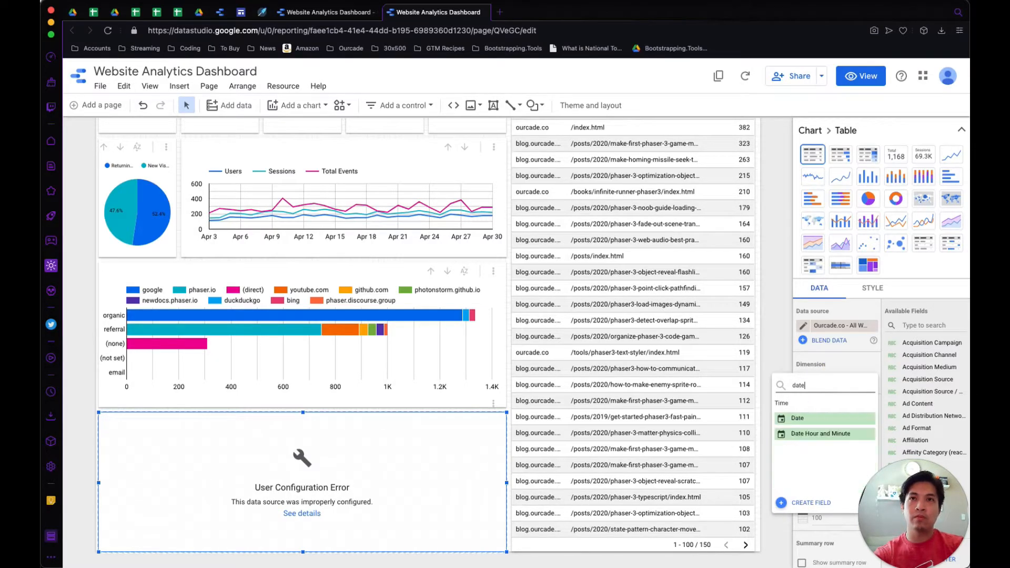
key(BackSpace)
key(BackSpace)
key(BackSpace)
key(BackSpace)
text(week)
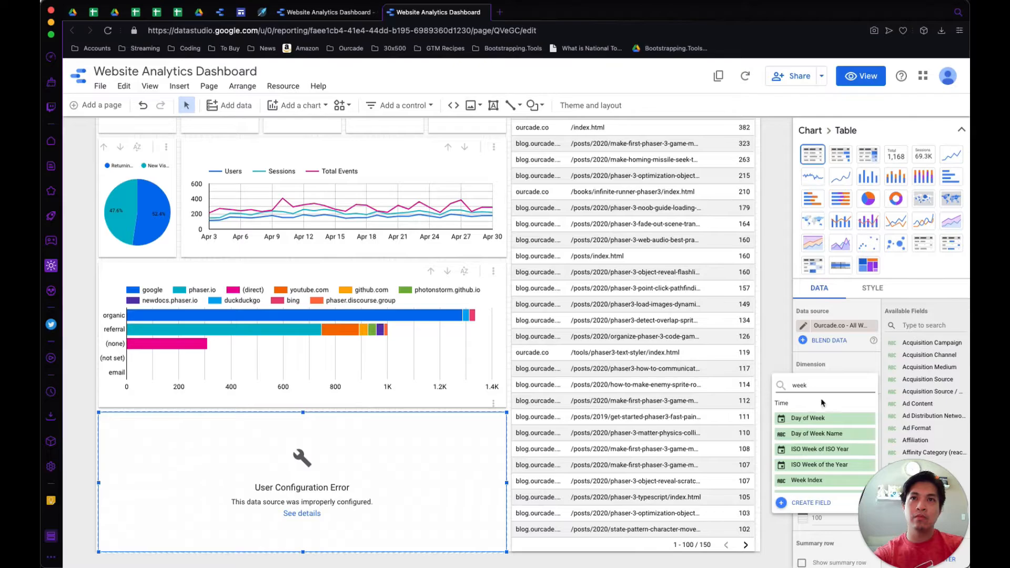
click(817, 480)
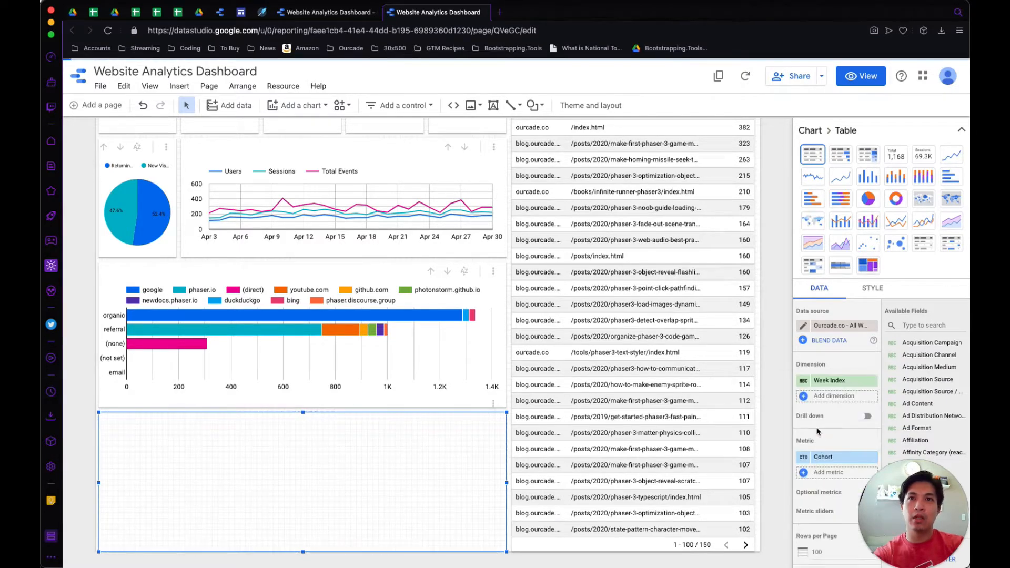
Step: Replace the table's Cohort metric with 1 Day Active Users
click(829, 463)
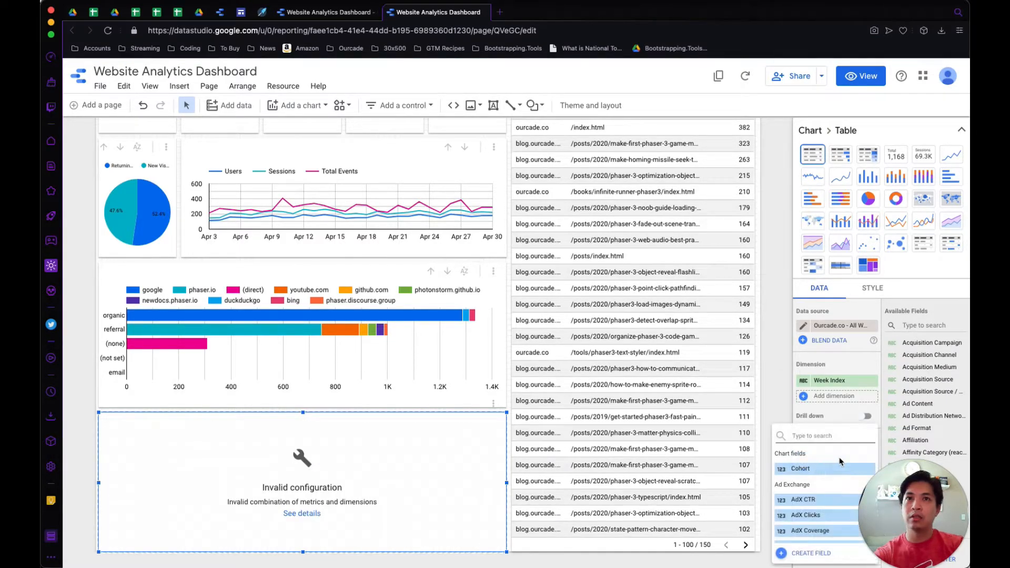
text(u)
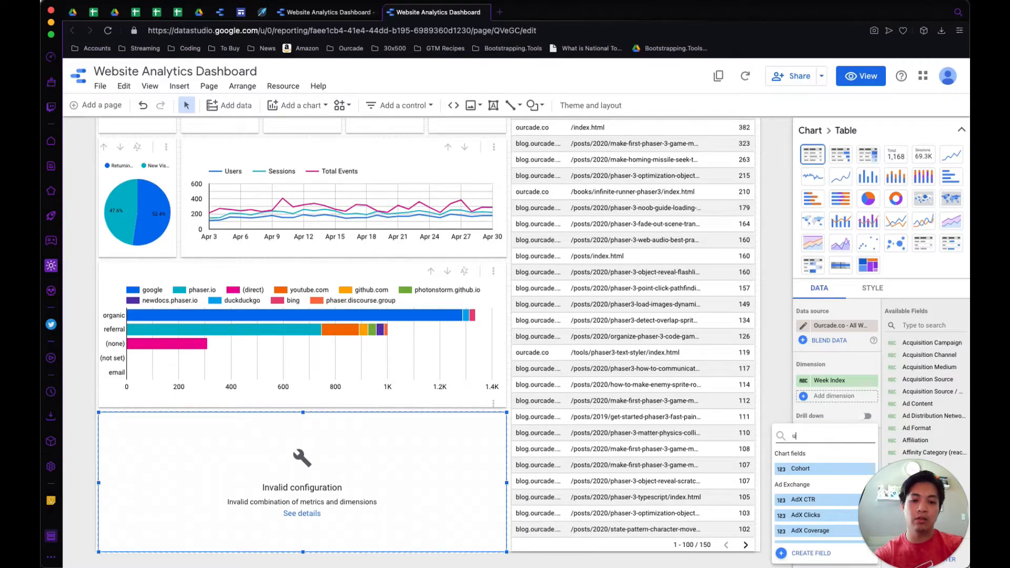
text(sers)
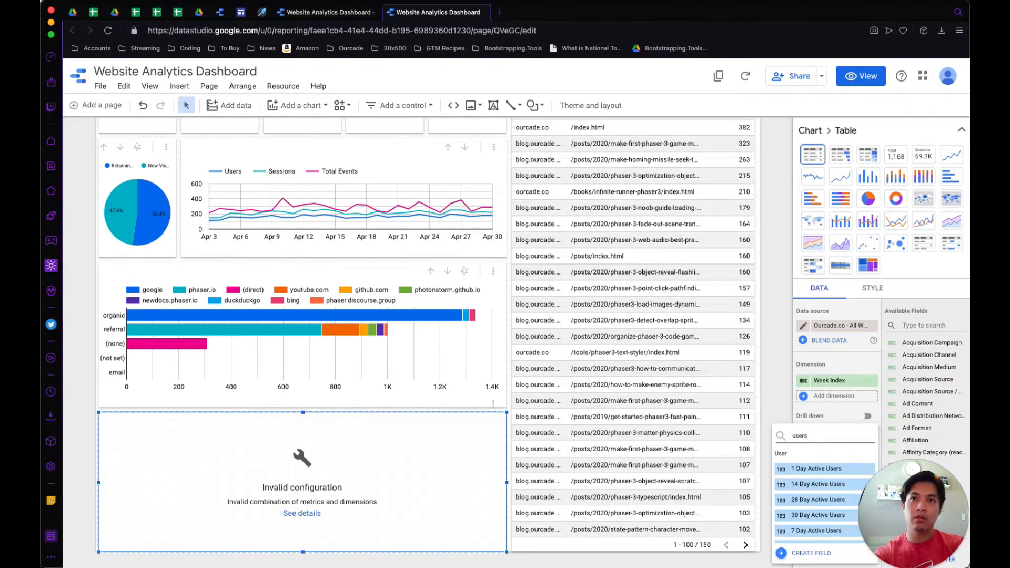
click(818, 469)
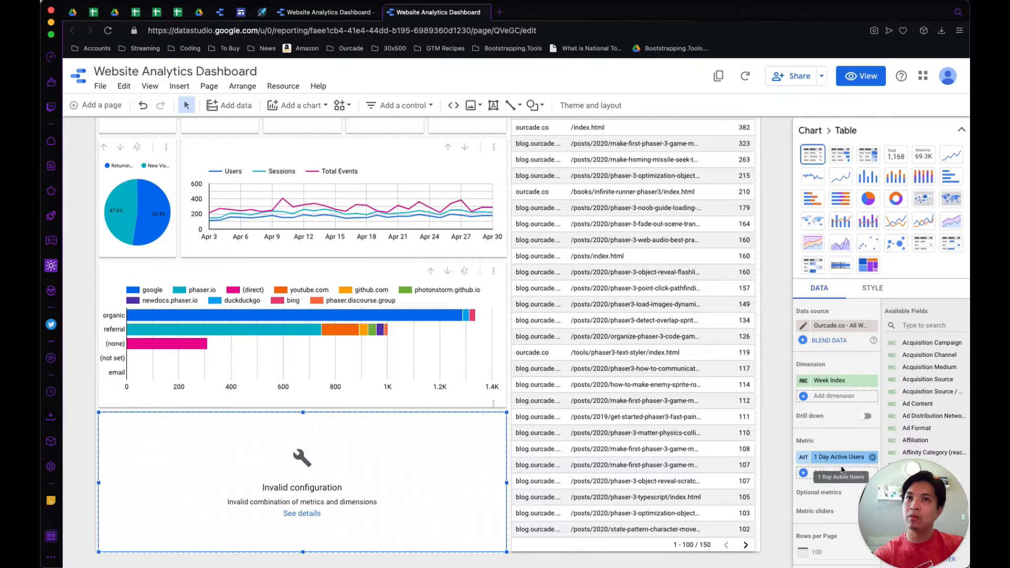
Step: Add 7 Day Active Users as a second metric of the table
click(841, 473)
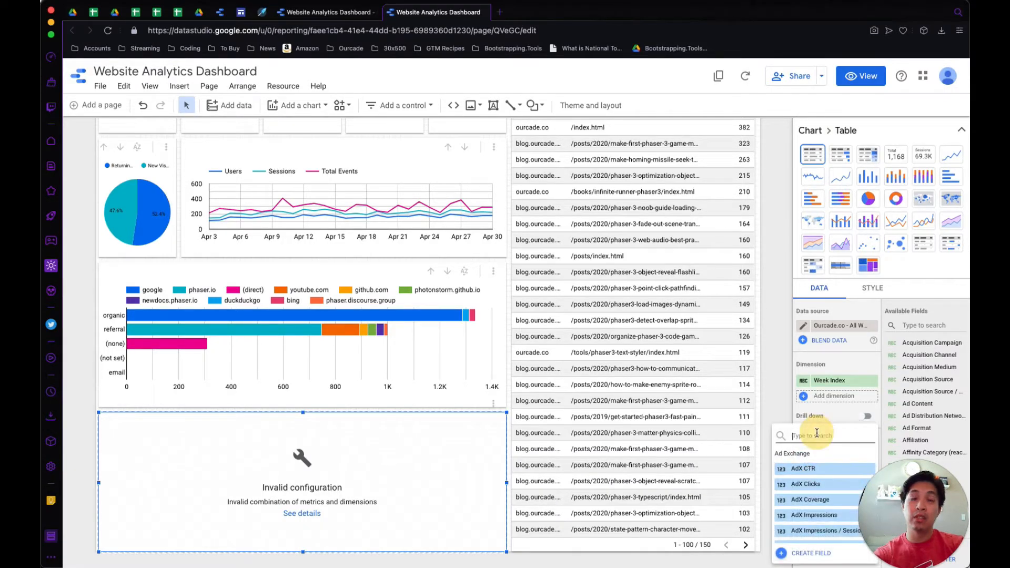
text(actives)
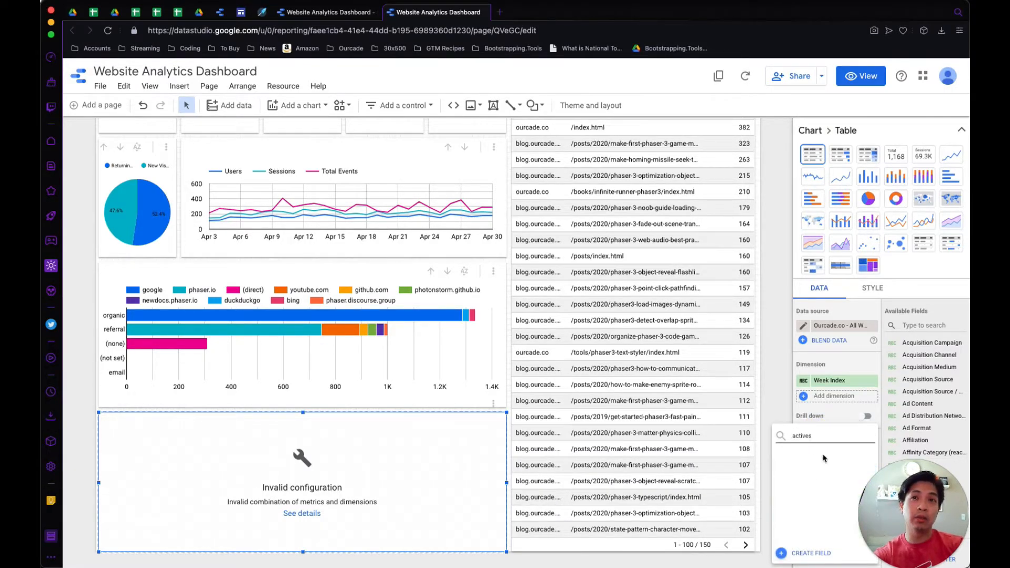
key(BackSpace)
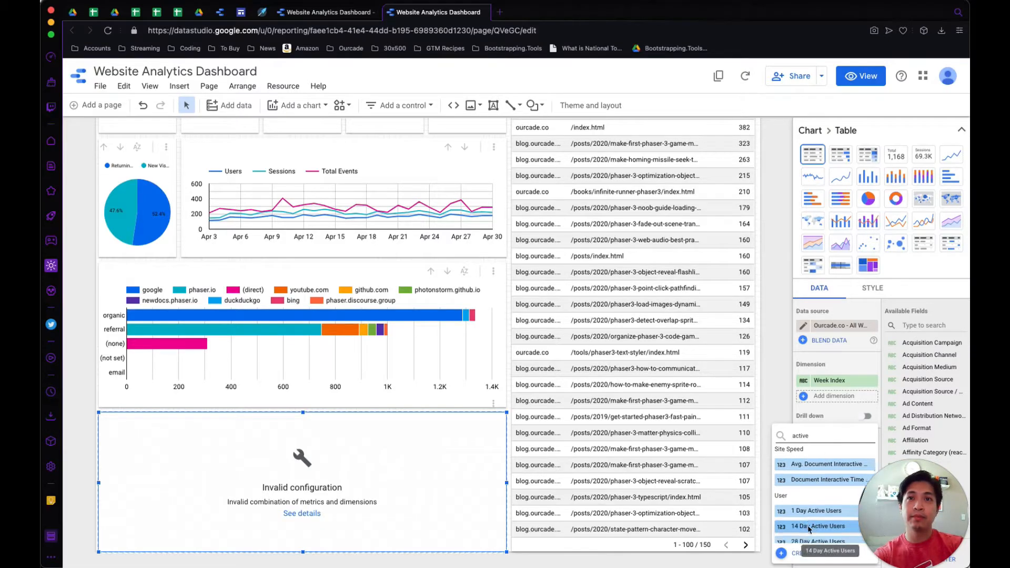
click(817, 535)
Step: Try Week of Year as the table's dimension and remove it again
click(832, 382)
text(week)
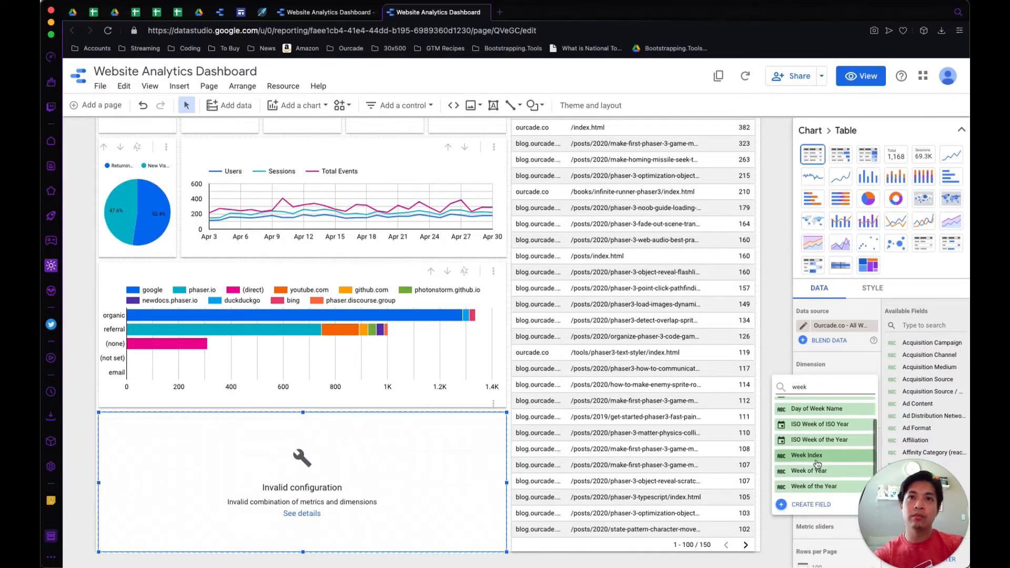
click(817, 471)
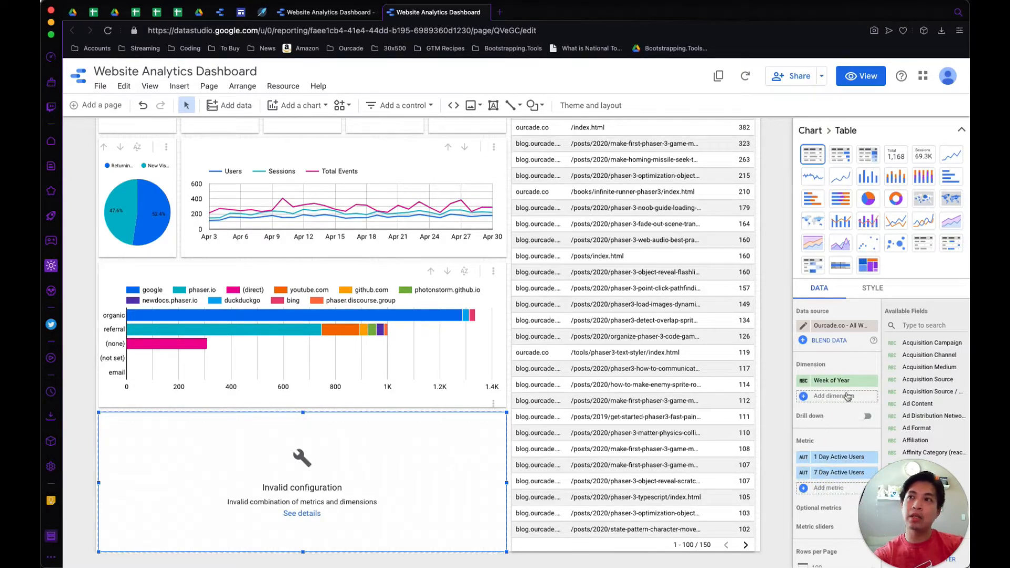
click(872, 381)
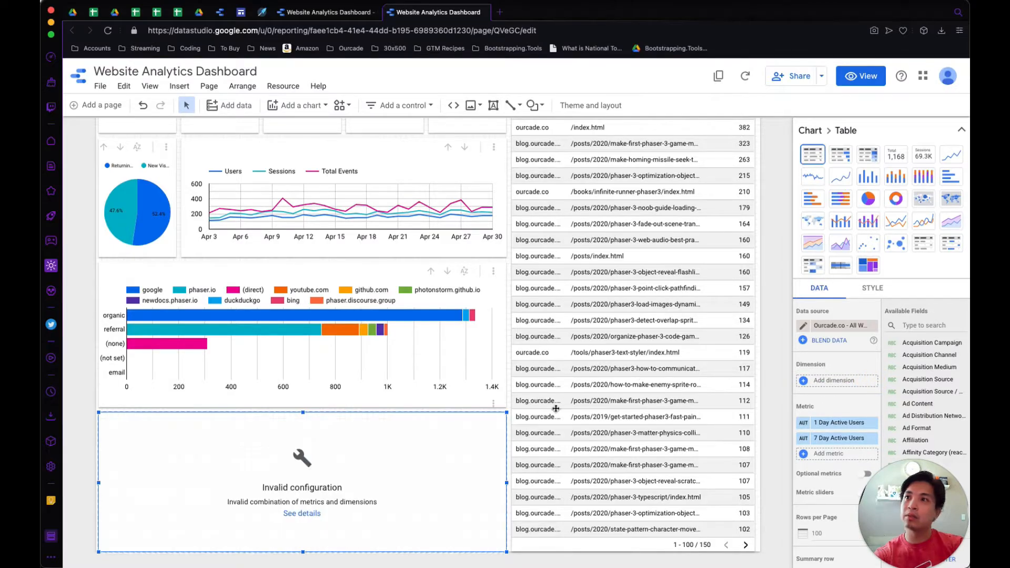
Step: Try the table with bars, switch the invalid chart to a time series chart, and remove its 1 Day Active Users metric
click(840, 154)
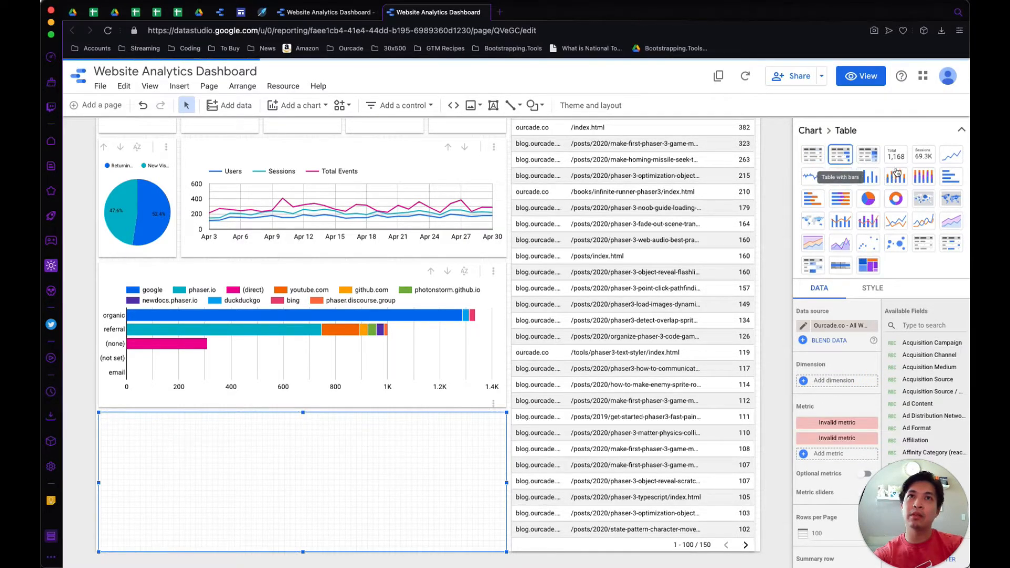
click(949, 163)
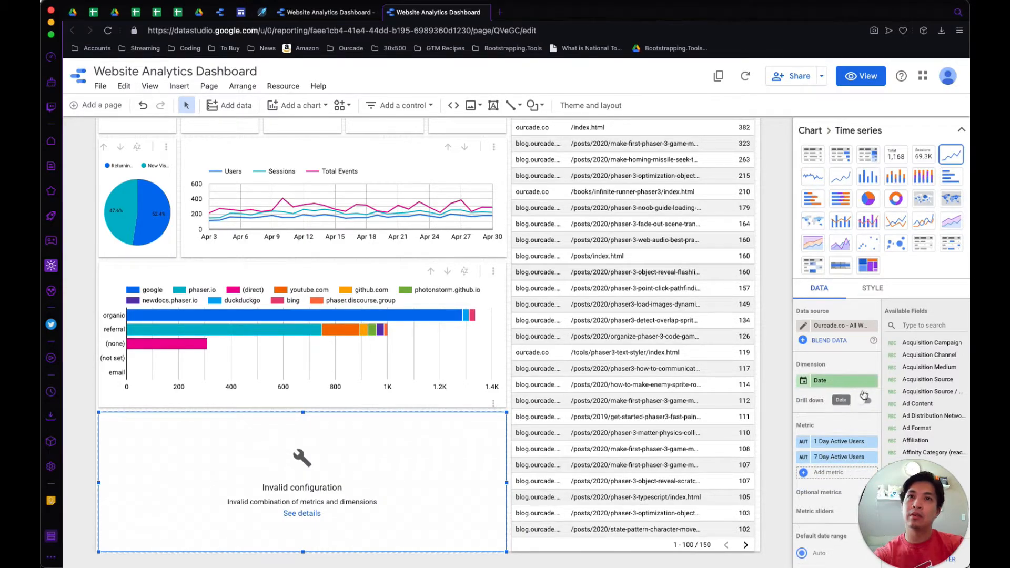
click(873, 443)
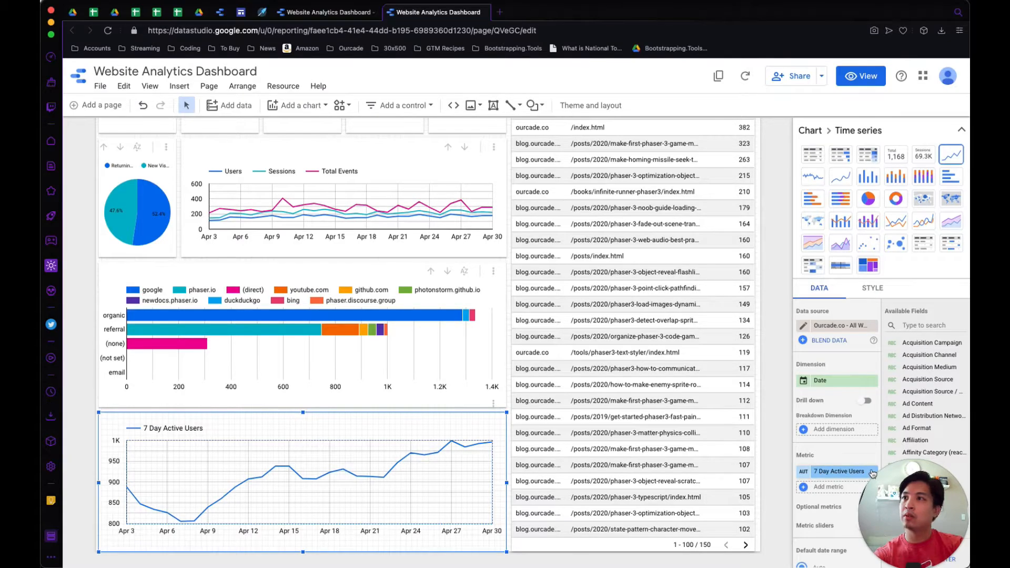
scroll(855, 456, down, 3)
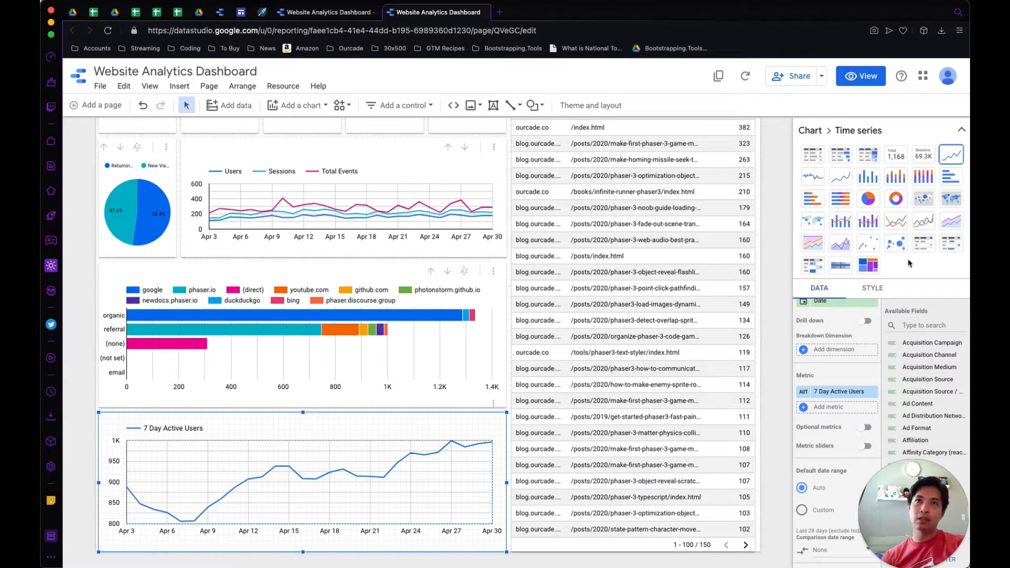
Step: Convert the chart to a pivot table with Date as its row dimension and no column dimension
click(929, 247)
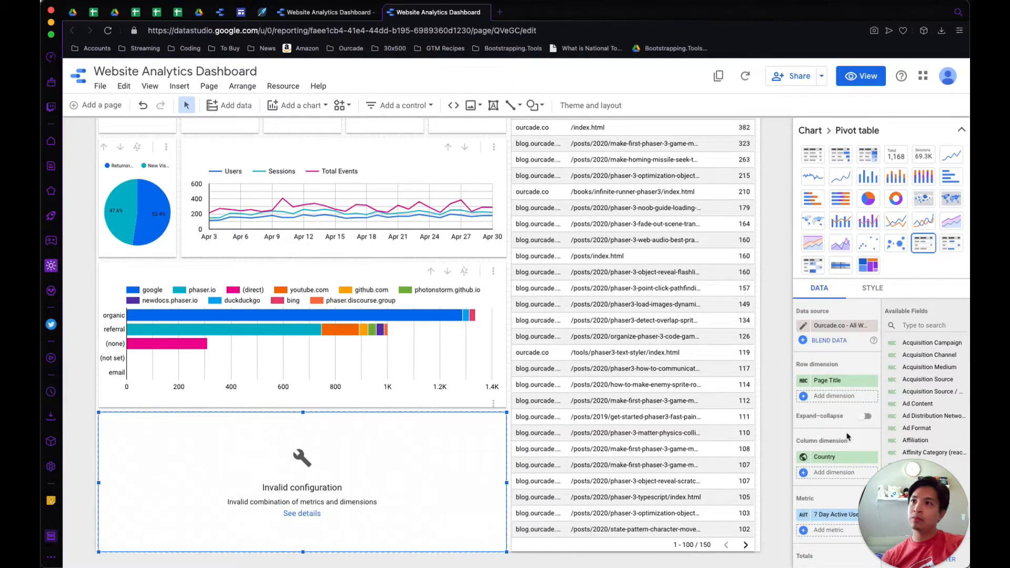
scroll(842, 464, down, 1)
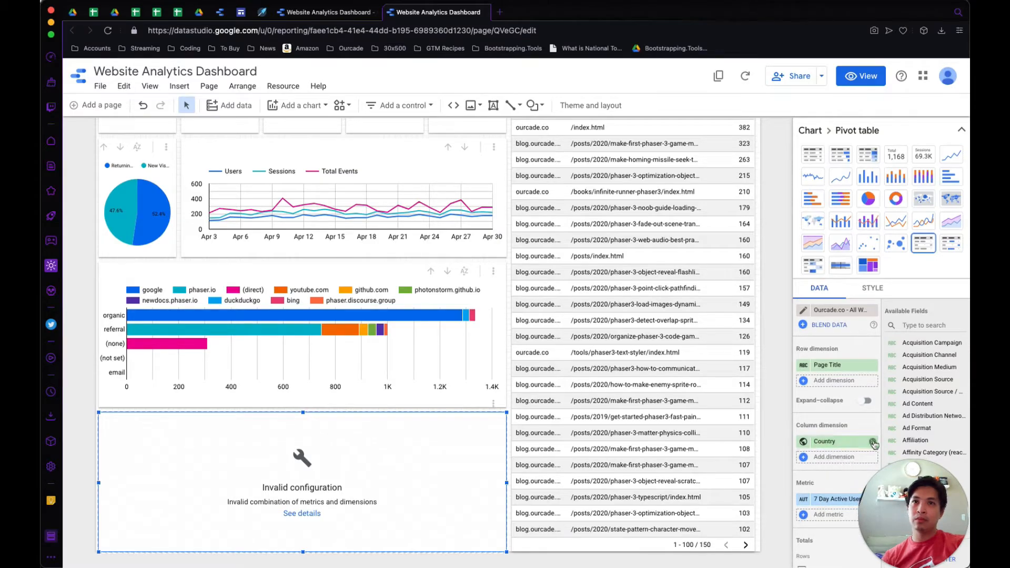
click(873, 442)
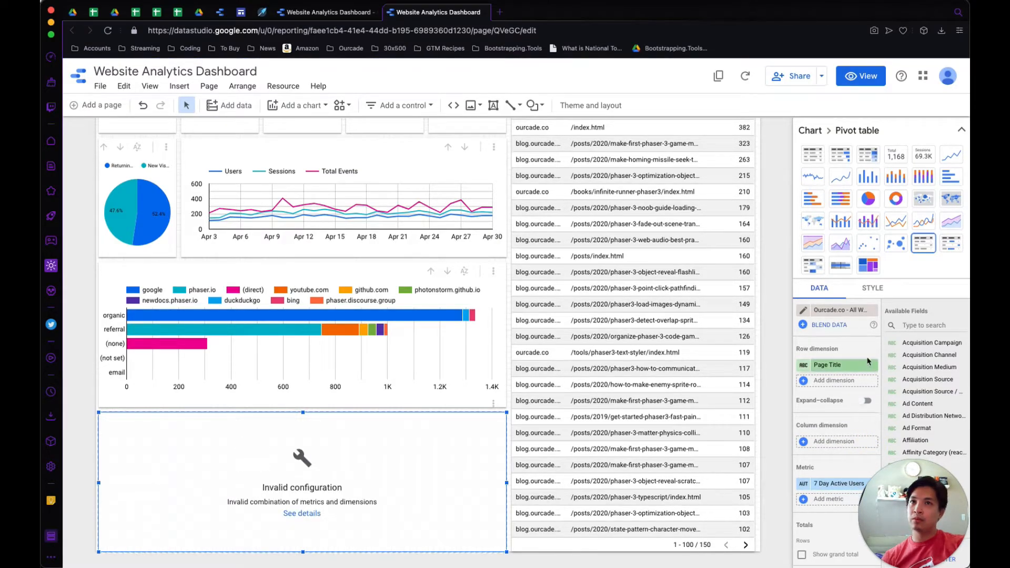
click(813, 365)
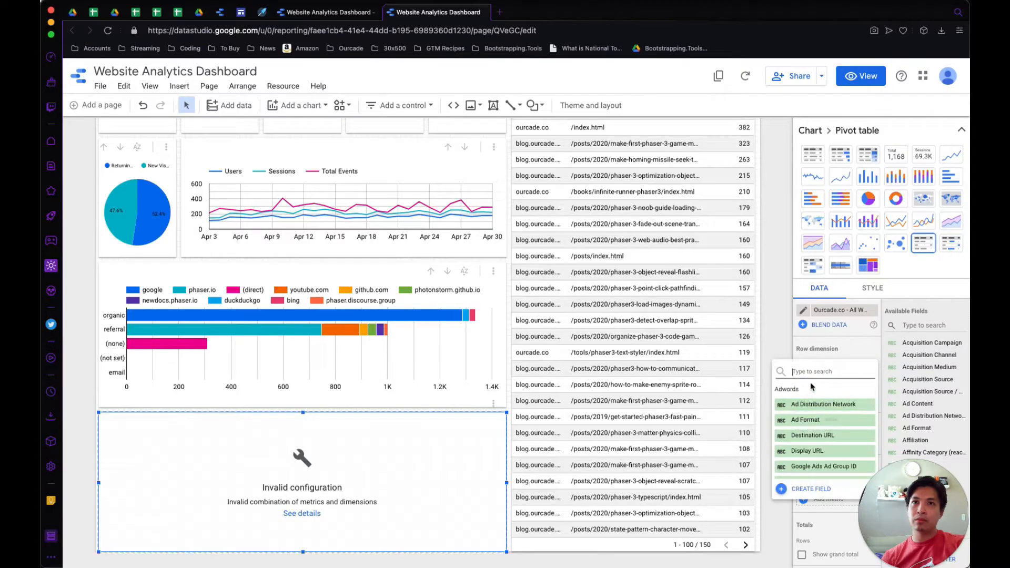
text(date)
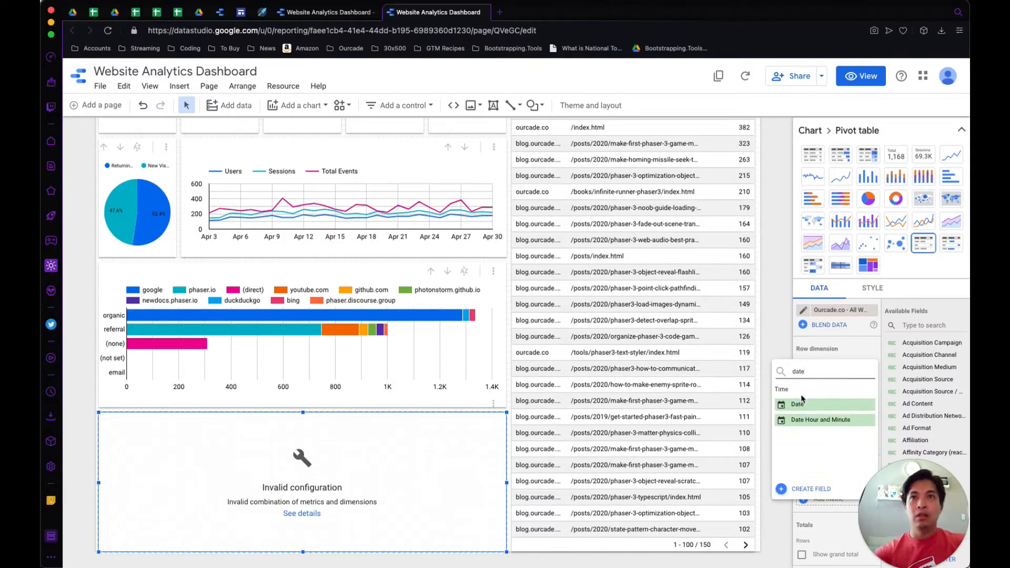
click(801, 404)
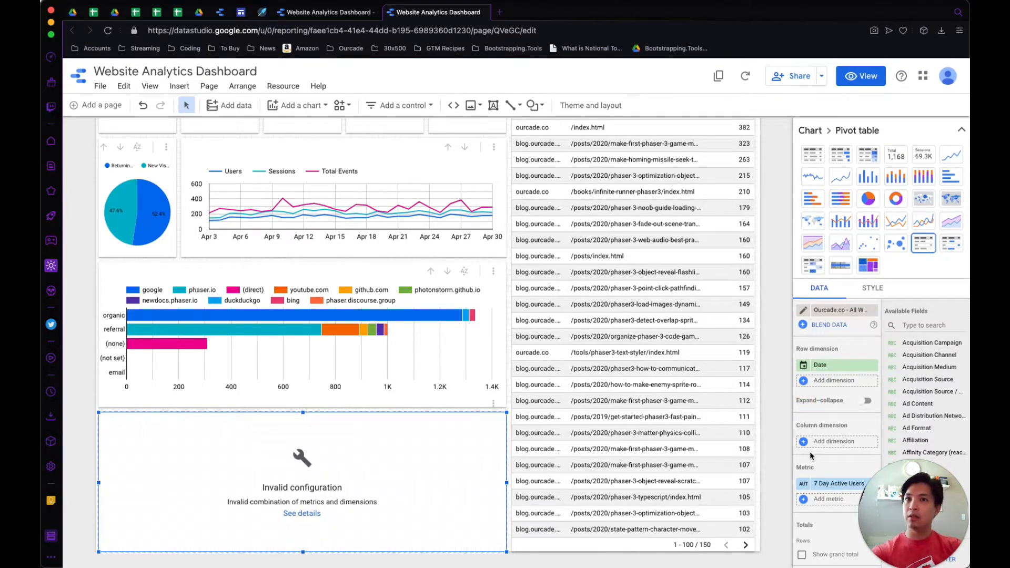
Step: Replace the pivot table's 7 Day Active Users metric with 1 Day Active Users
scroll(811, 455, down, 2)
click(857, 434)
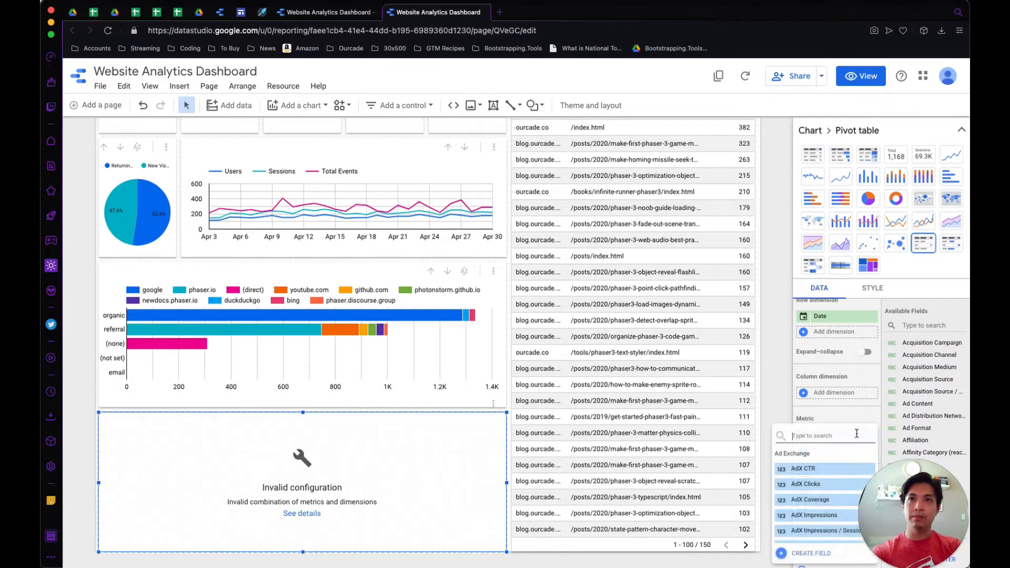
scroll(816, 482, down, 5)
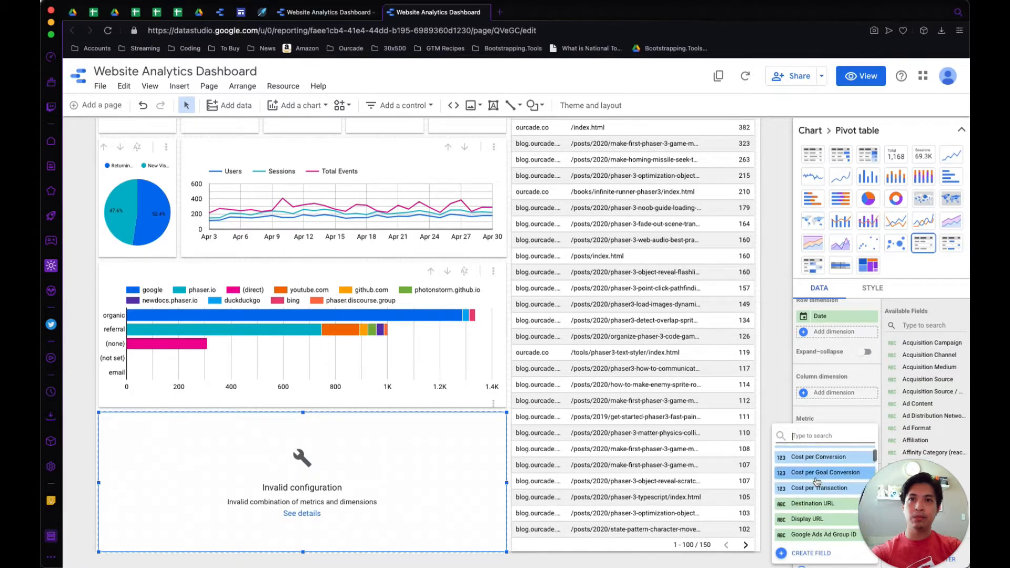
scroll(817, 482, down, 3)
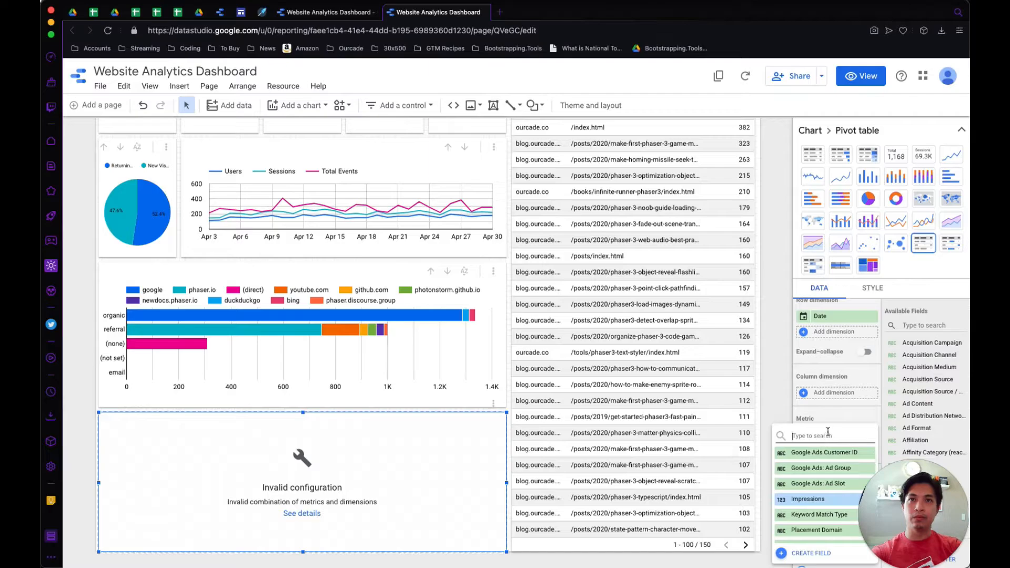
text(ret)
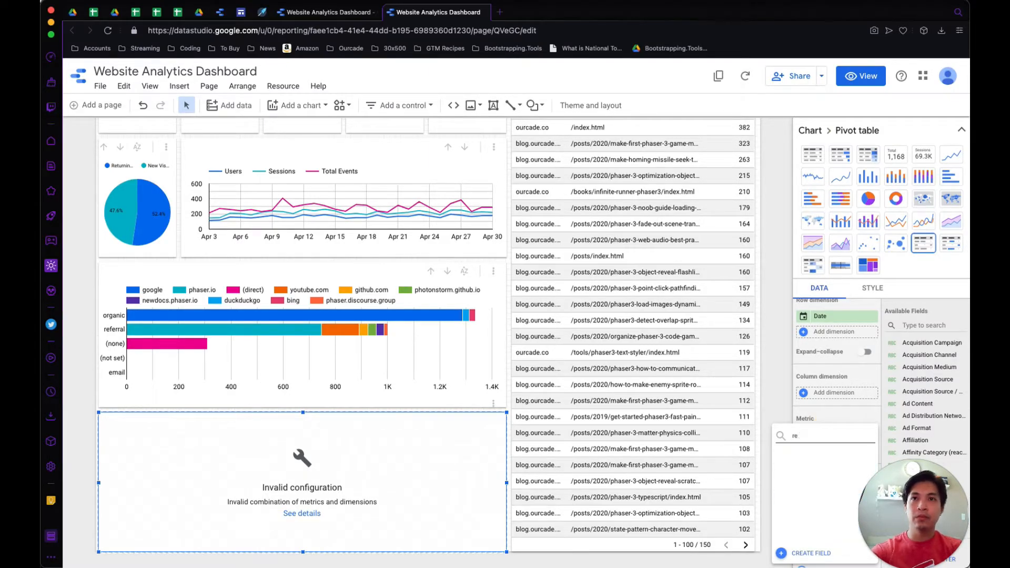
key(BackSpace)
key(BackSpace)
text(active)
scroll(827, 488, down, 1)
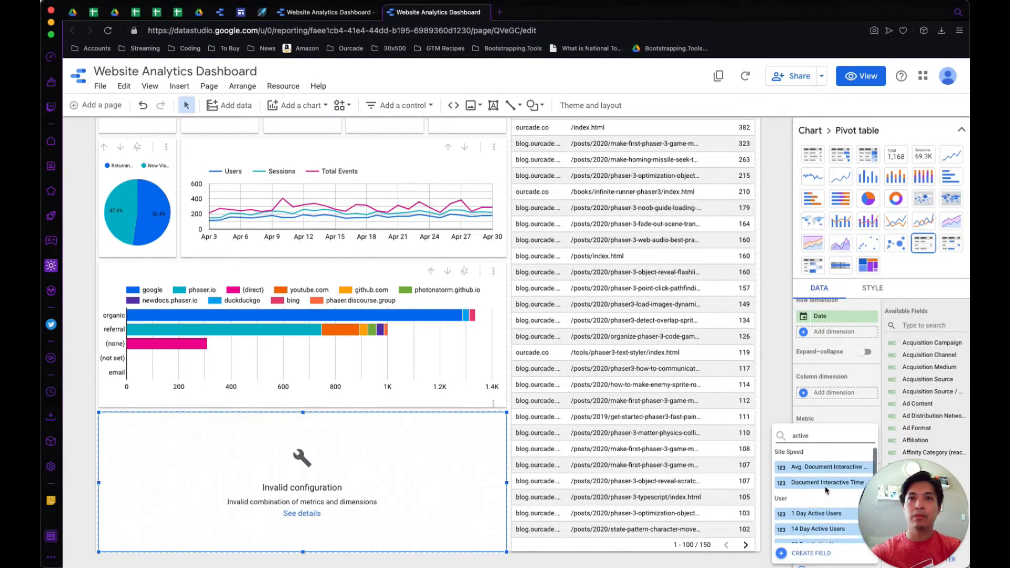
click(818, 512)
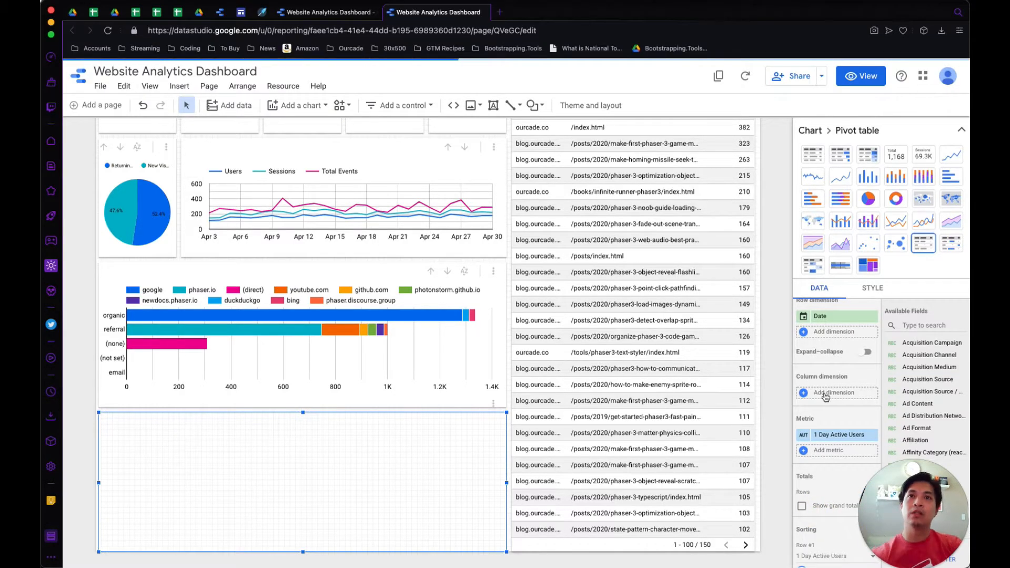
Step: Change the pivot table to a smoothed time series chart and review its data settings
scroll(832, 361, up, 2)
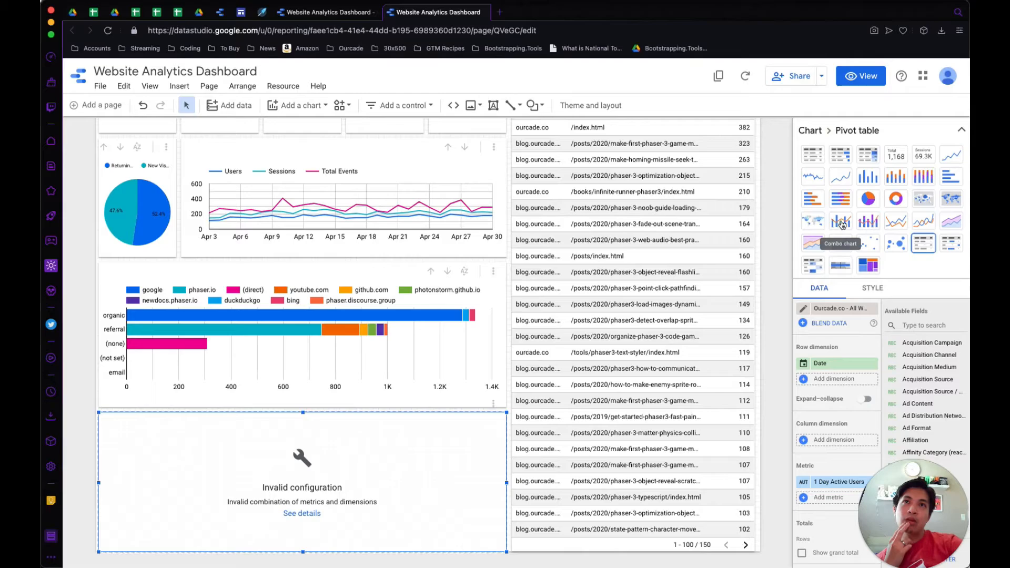
click(839, 179)
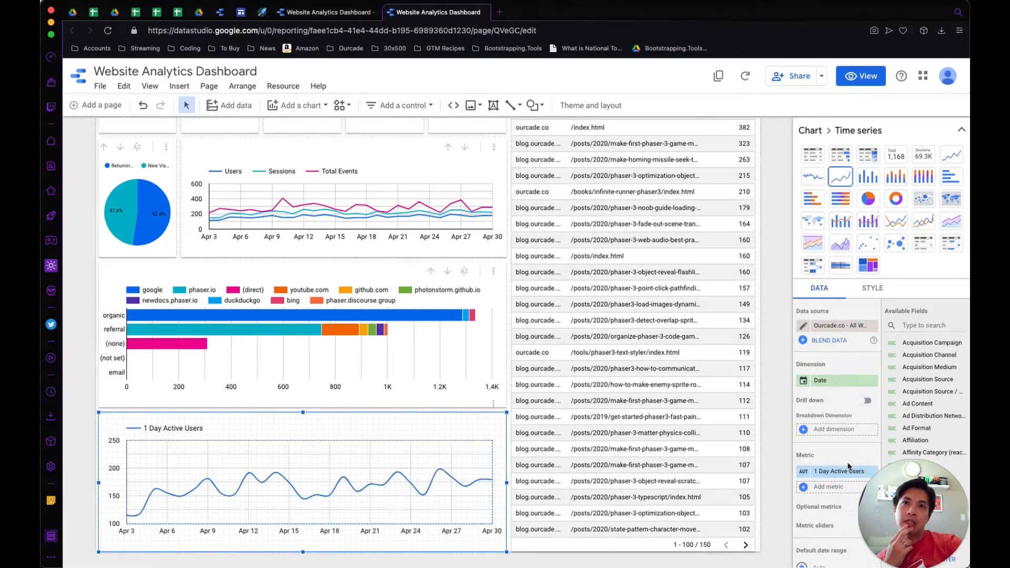
scroll(846, 462, down, 1)
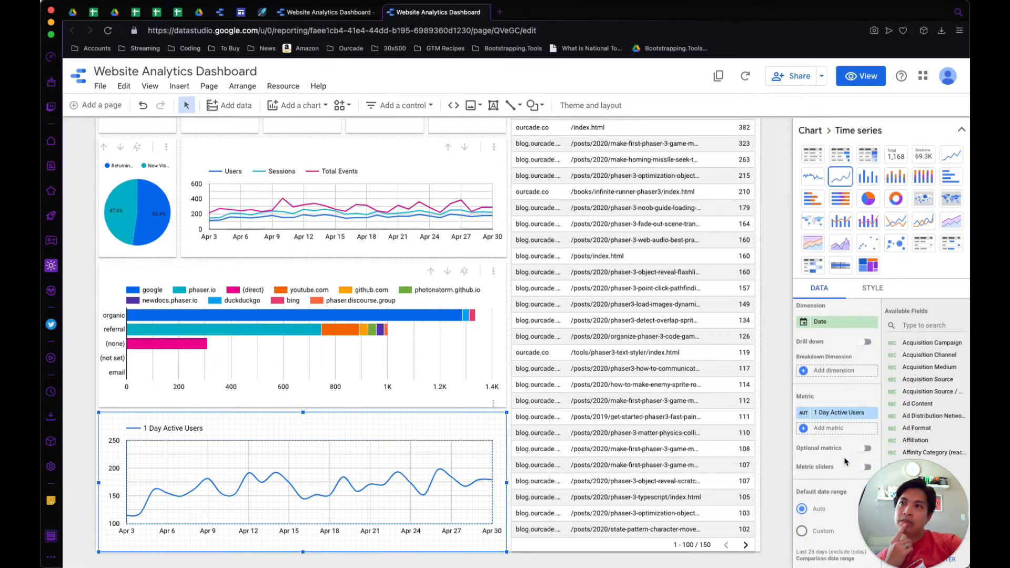
scroll(846, 462, down, 2)
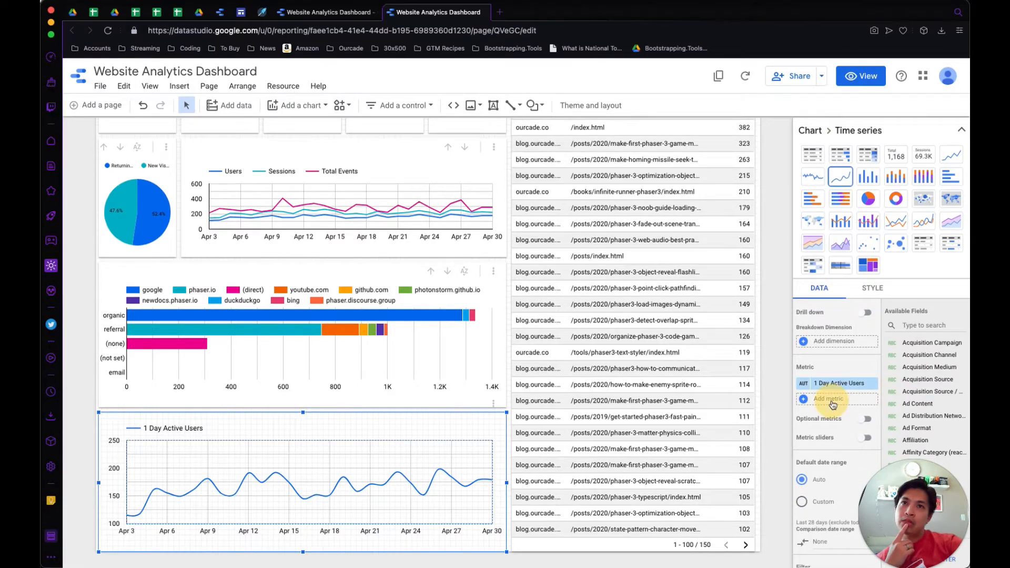
click(829, 398)
click(834, 394)
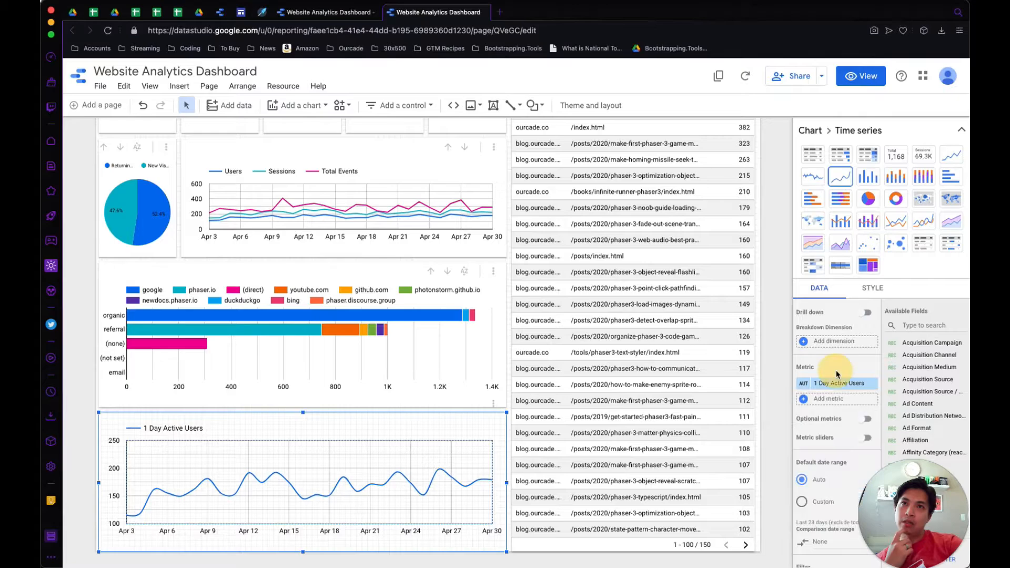
scroll(821, 384, up, 3)
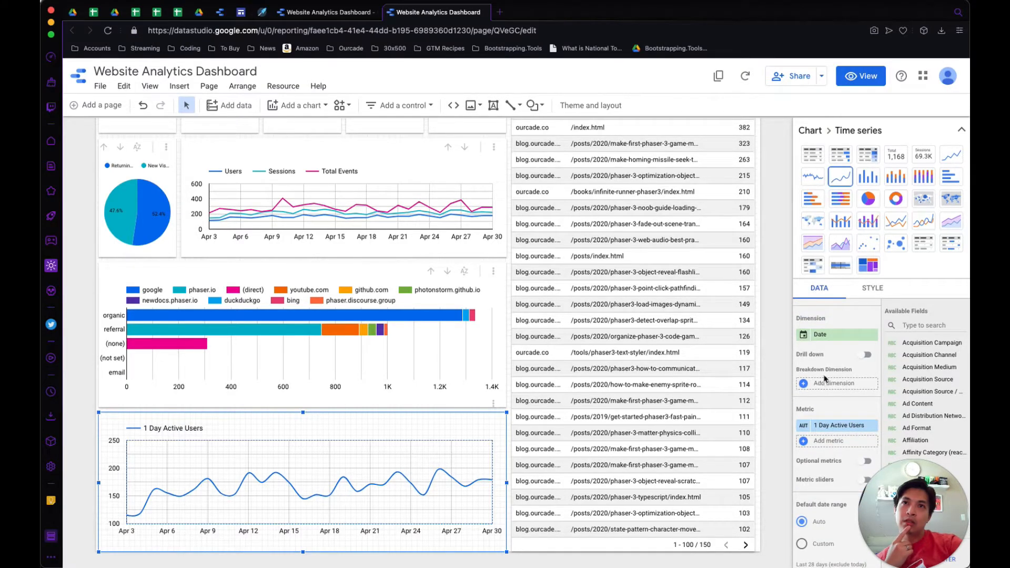
click(819, 444)
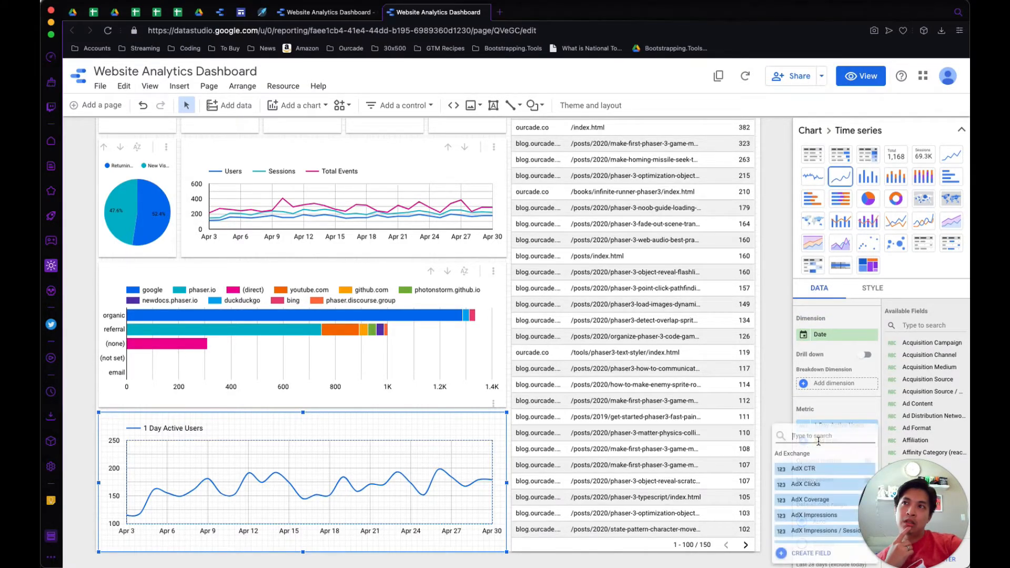
click(832, 392)
click(839, 385)
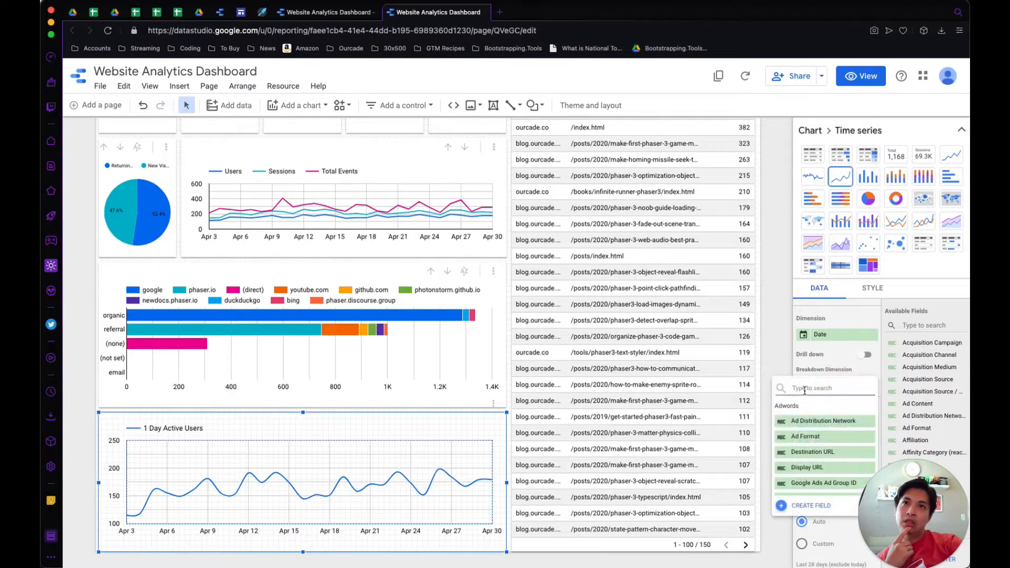
text(active)
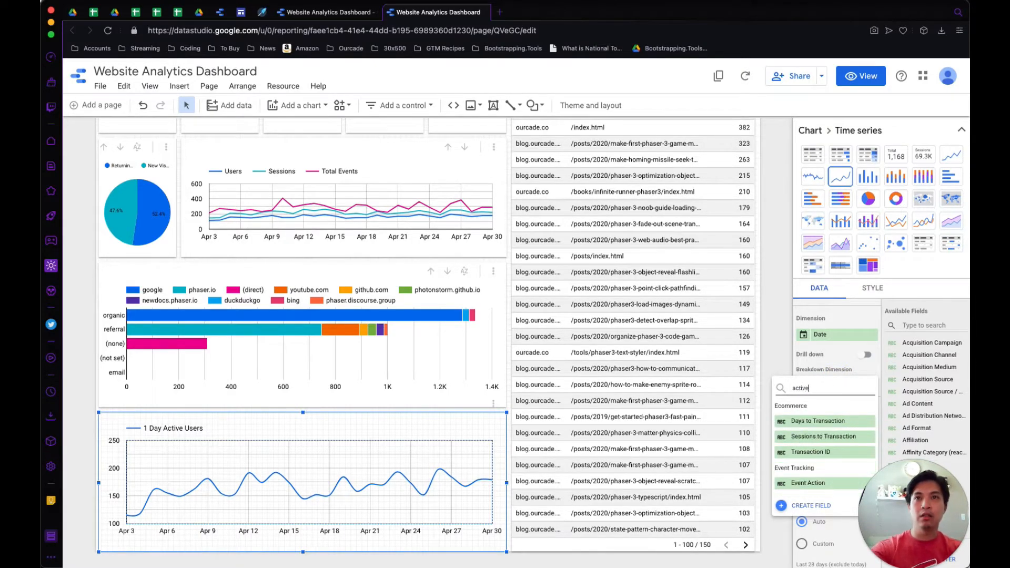
key(Escape)
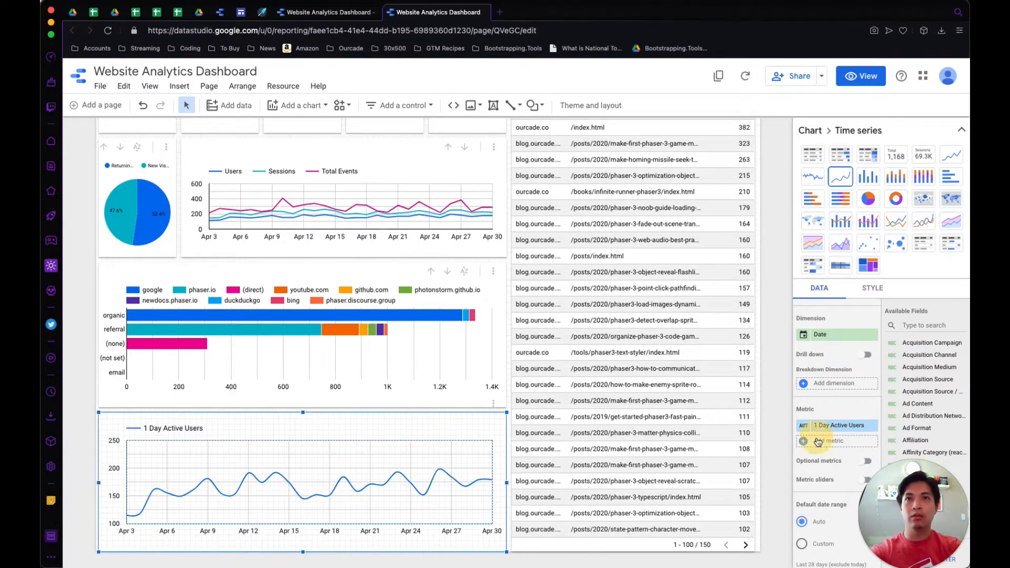
Step: Add 7 Day Active Users as a second metric of the smoothed time series chart
click(830, 438)
text(7 day)
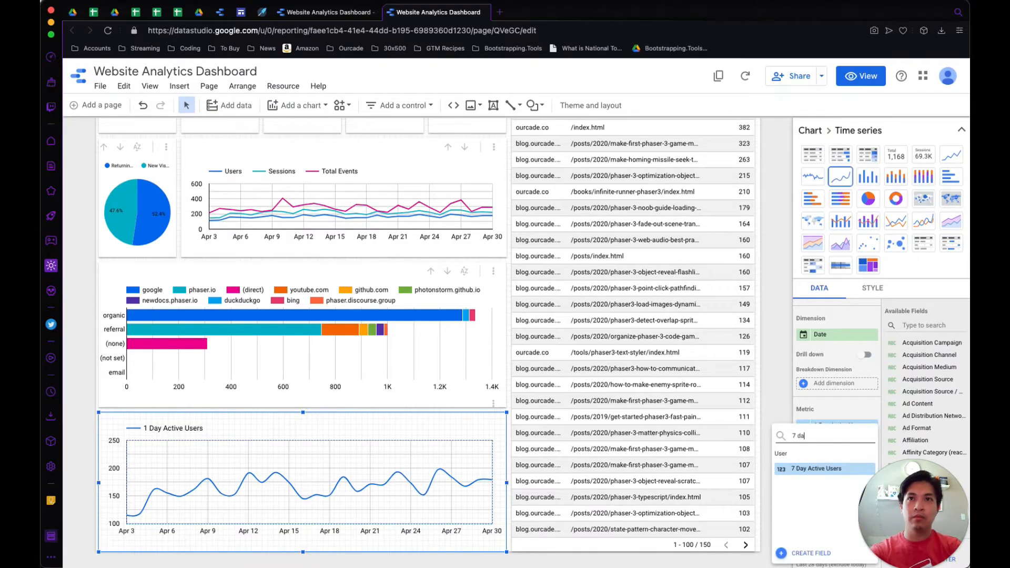
click(807, 468)
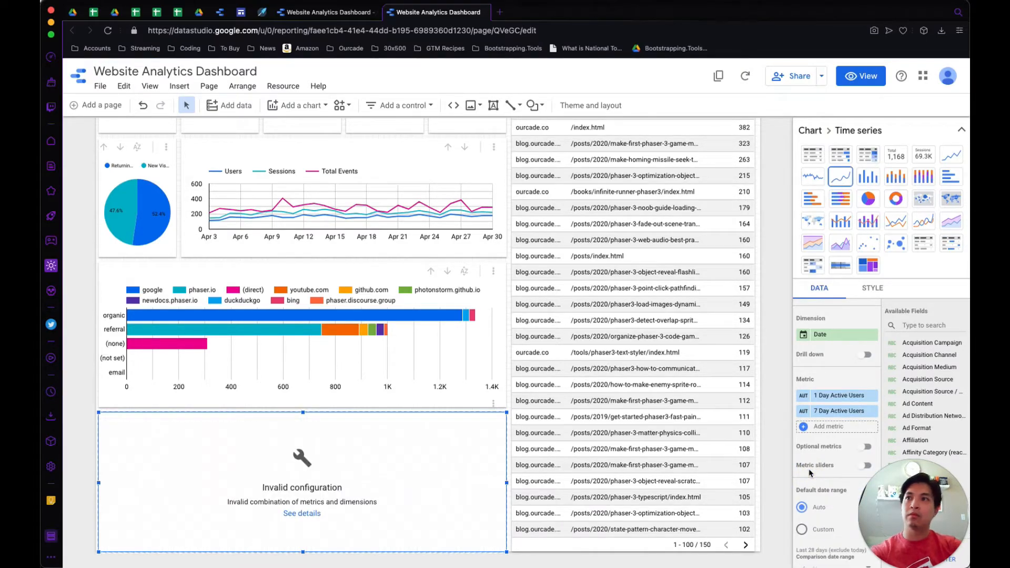
Step: Try sparkline, column, combo, line and stacked area chart types for the two active users metrics
click(813, 177)
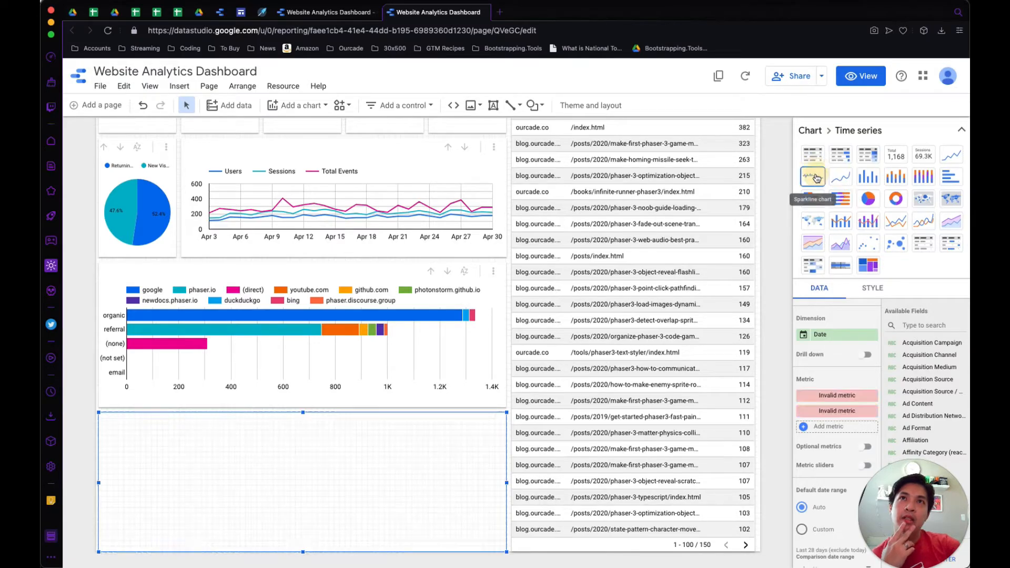
click(893, 178)
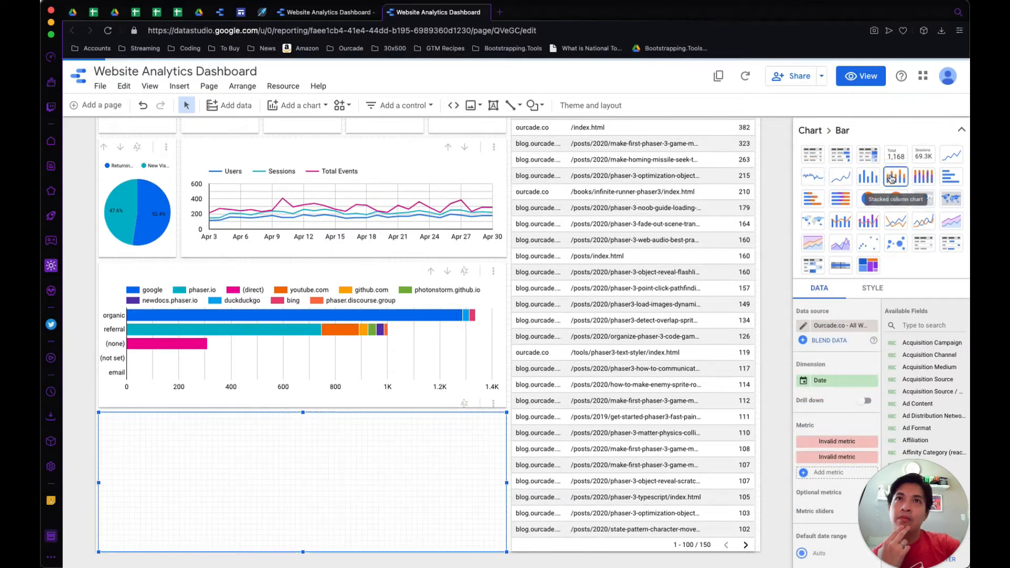
click(868, 176)
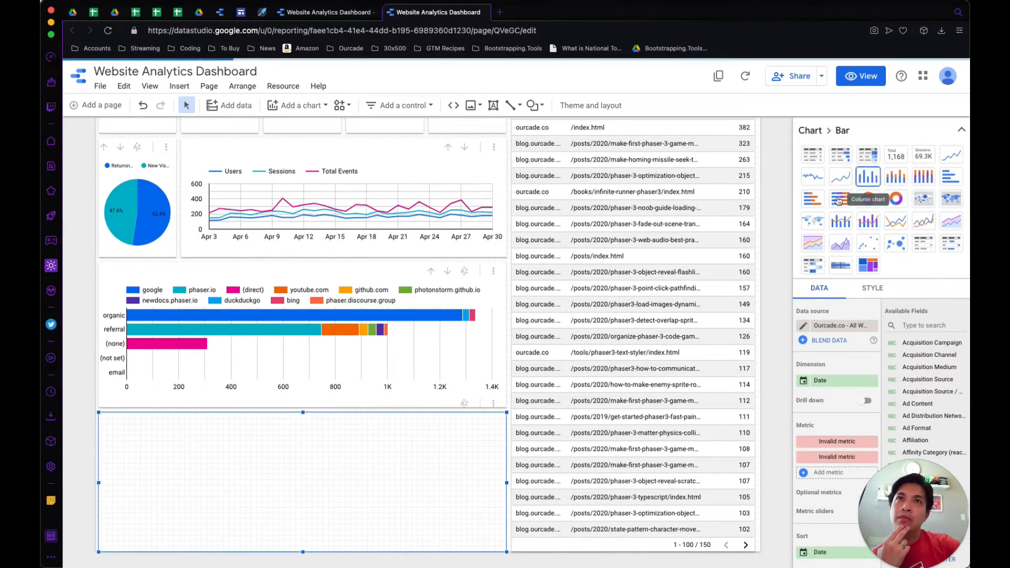
click(840, 222)
click(902, 224)
click(918, 225)
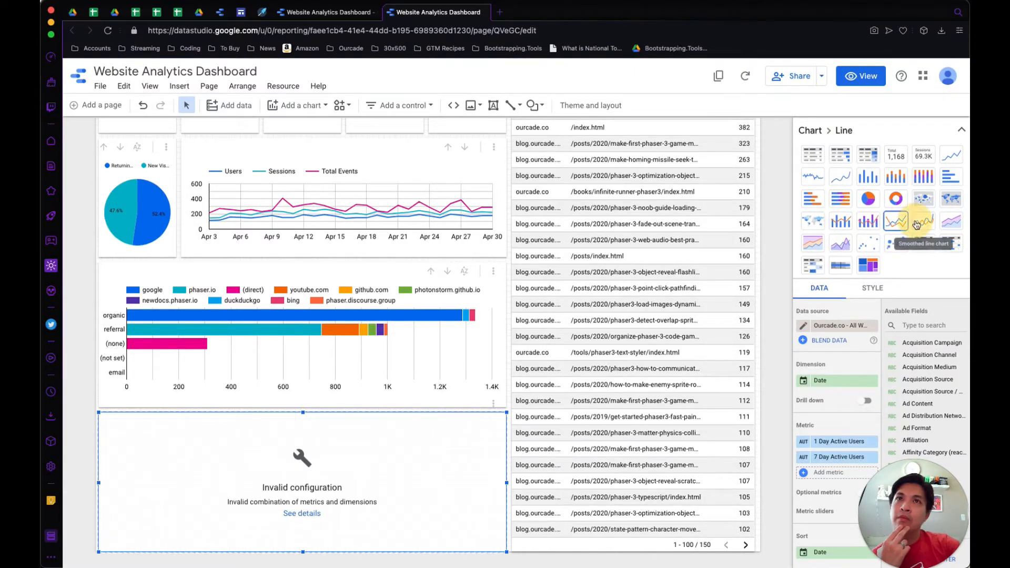
click(950, 222)
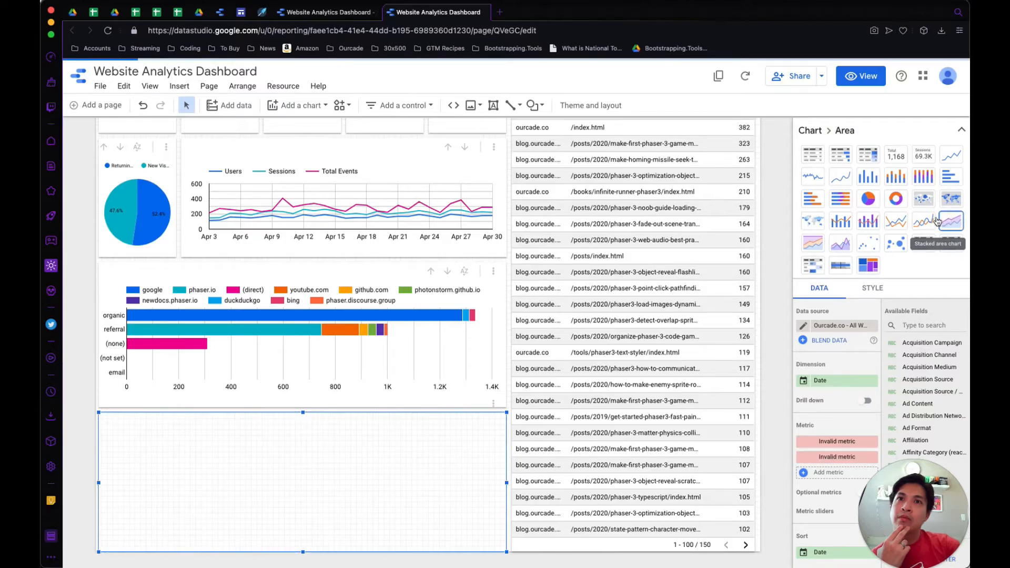
Step: Change the chart to a line chart and remove its 7 Day Active Users metric
click(903, 225)
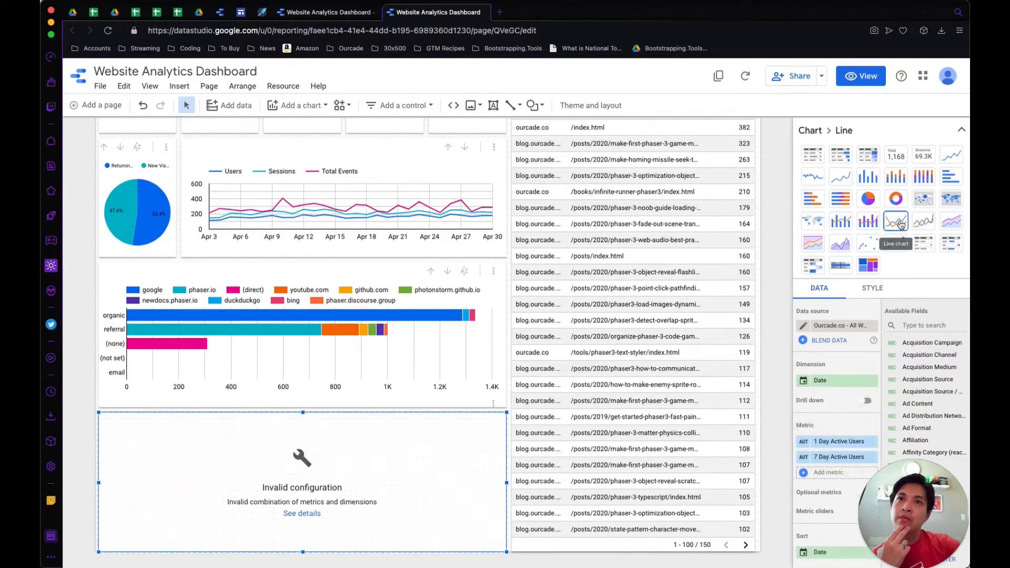
click(873, 457)
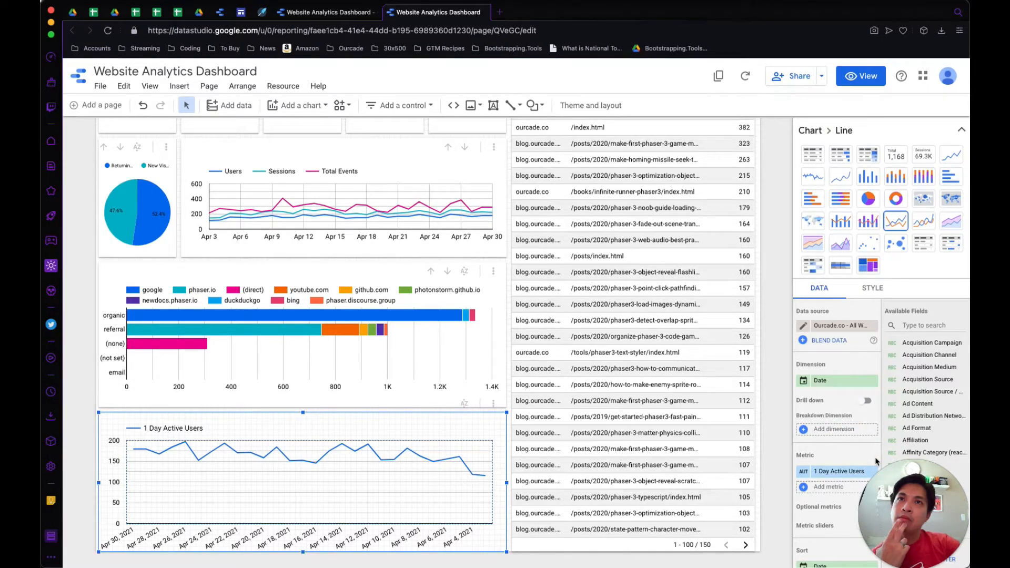
scroll(863, 453, down, 3)
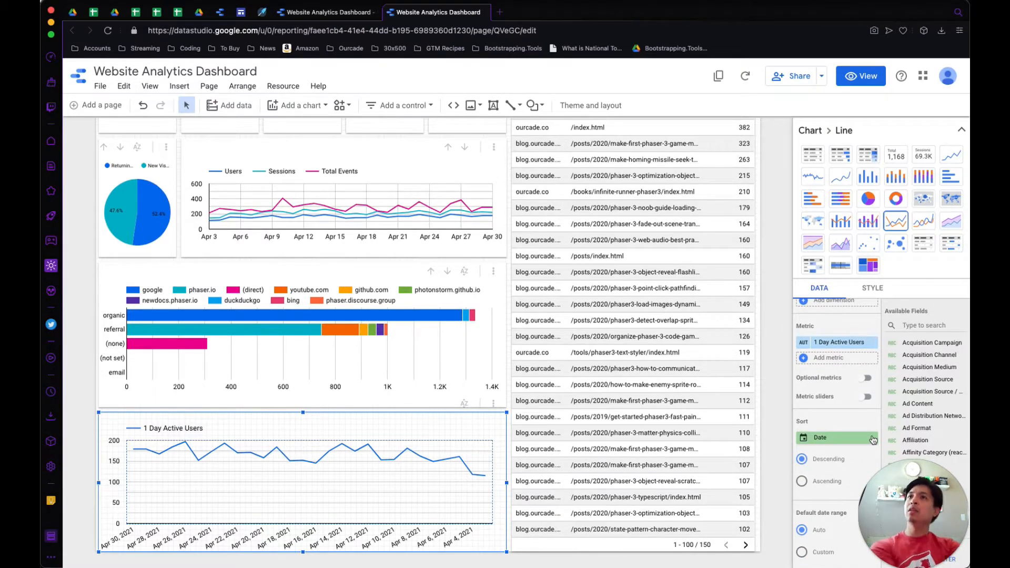
scroll(855, 416, up, 1)
scroll(855, 416, up, 3)
scroll(263, 442, up, 1)
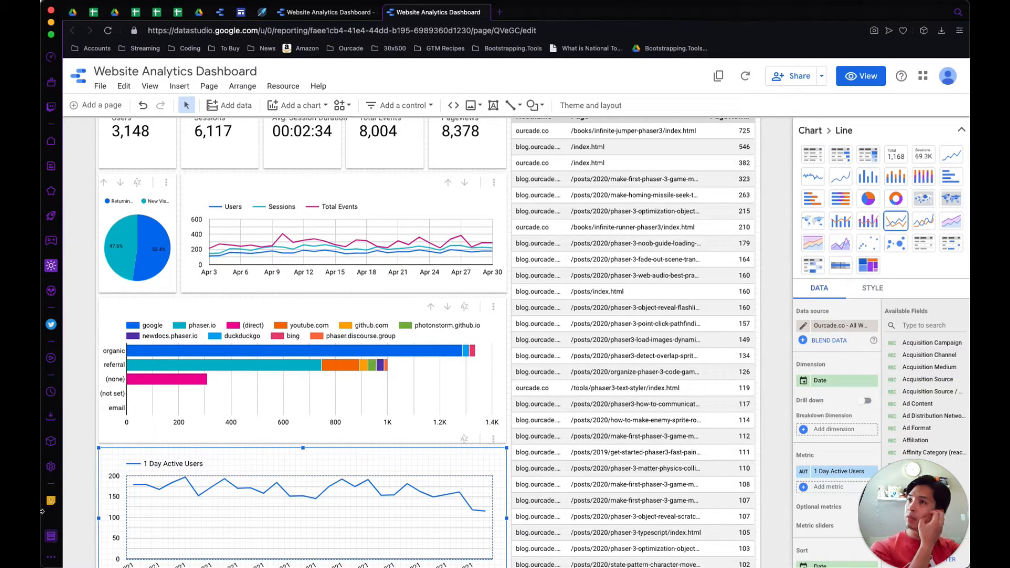
Step: Open the New Website Report checklist in Google Keep and tick off page path under Pages
click(54, 503)
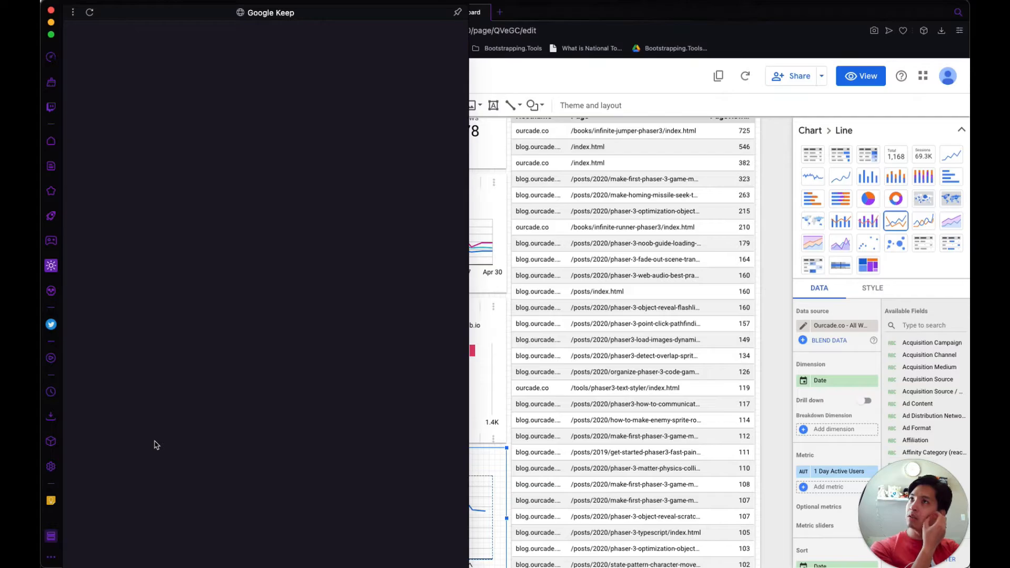
click(151, 184)
click(151, 185)
click(152, 186)
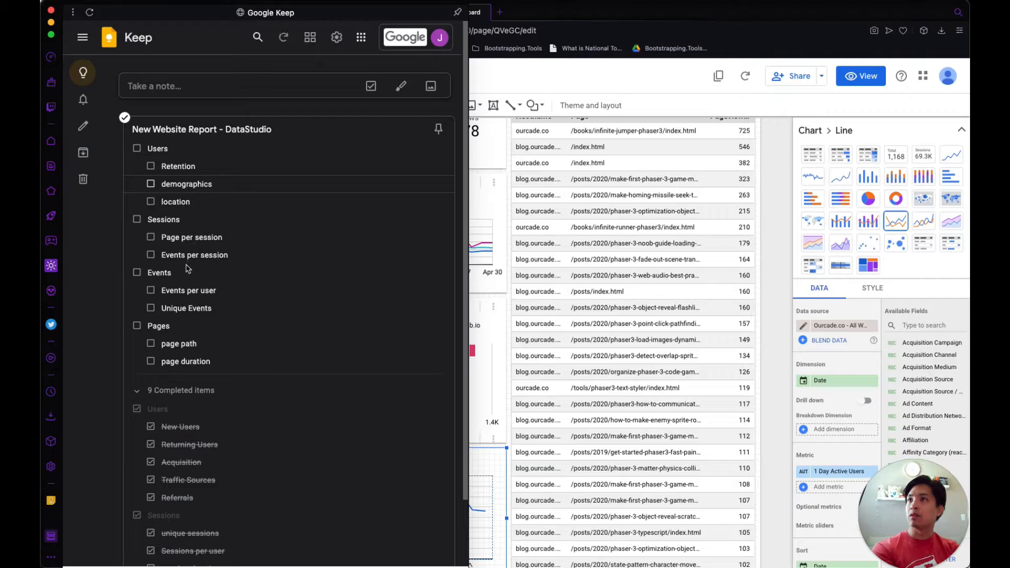
click(150, 344)
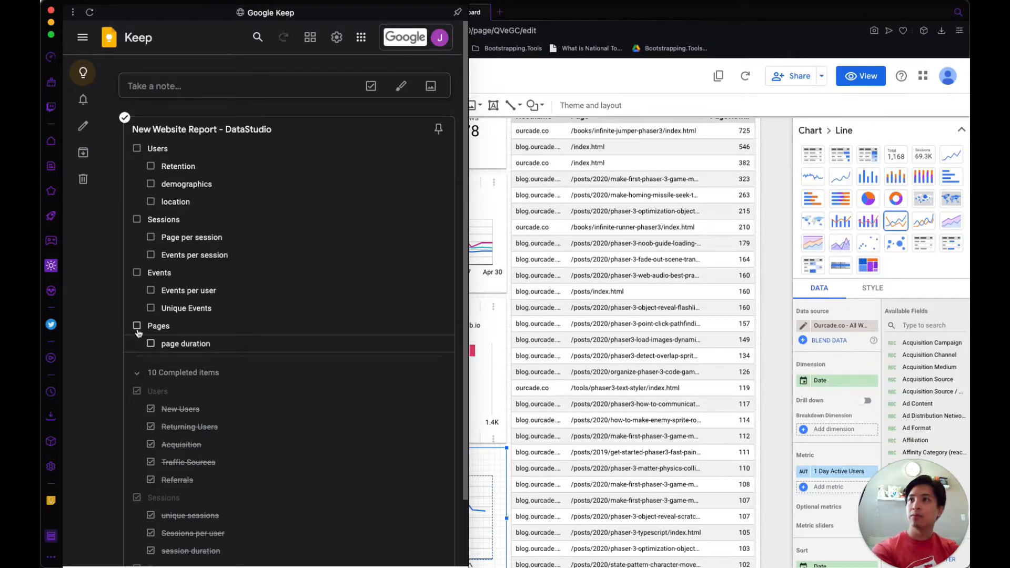
Step: Search the metrics available for the Hostname and Page table for "duration" and "page d"
click(738, 329)
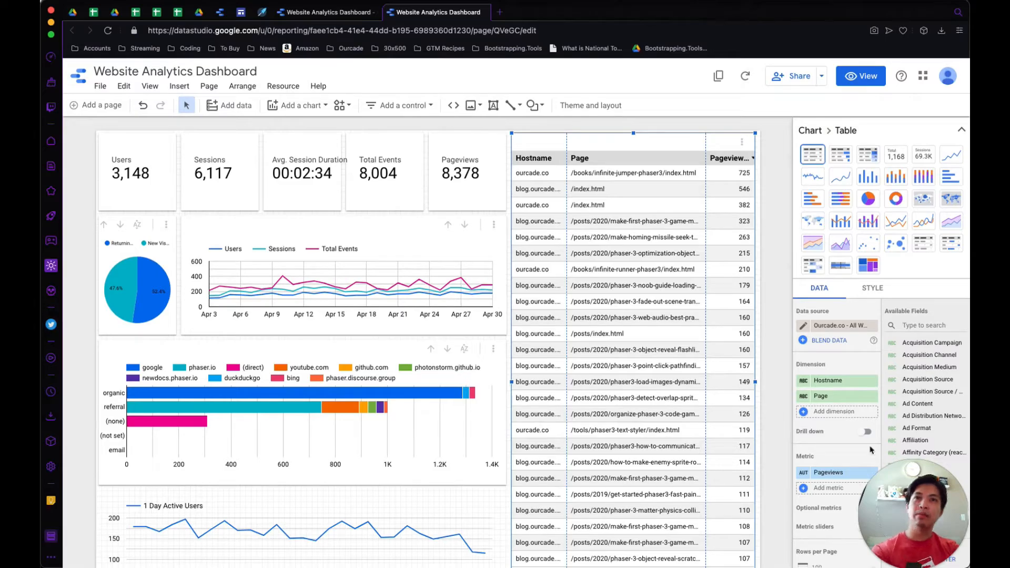
click(824, 488)
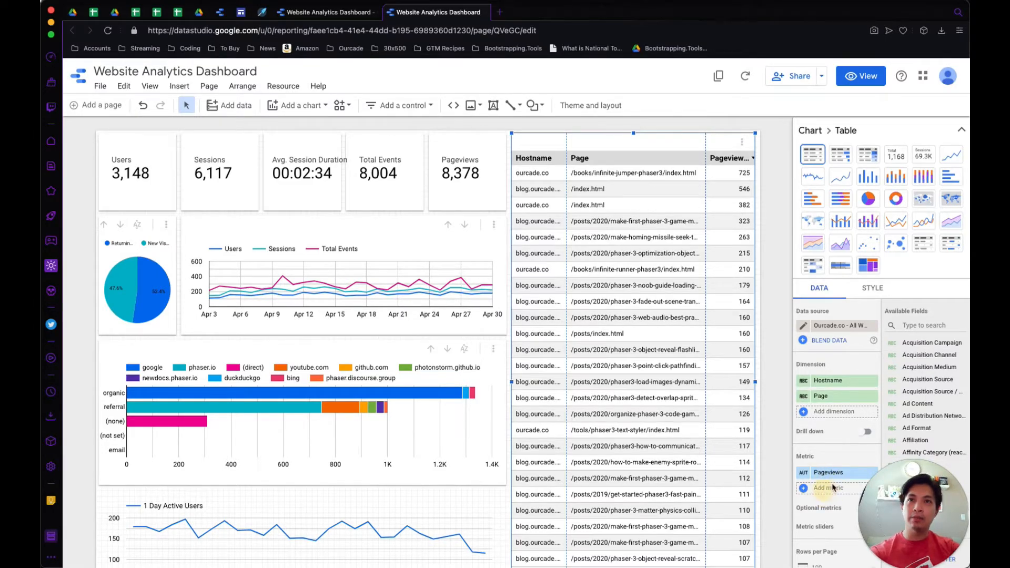
text(dur)
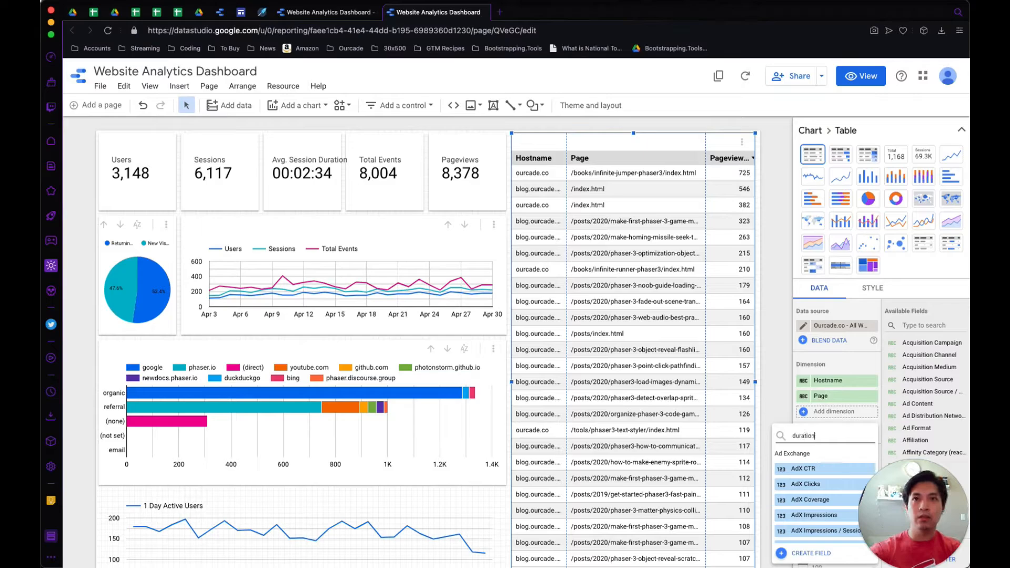
text(ation)
key(ctrl+a)
text(page d)
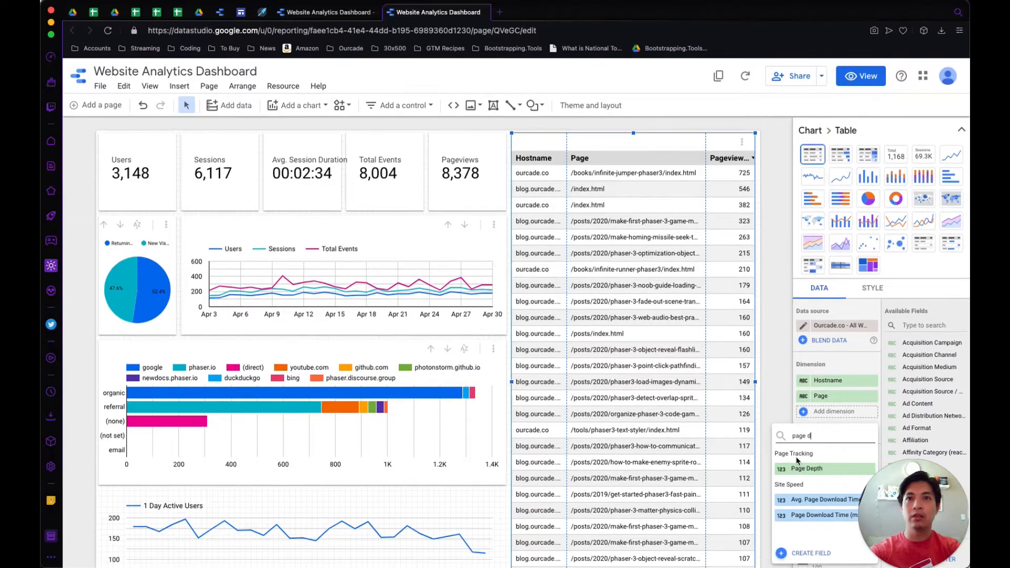
key(Escape)
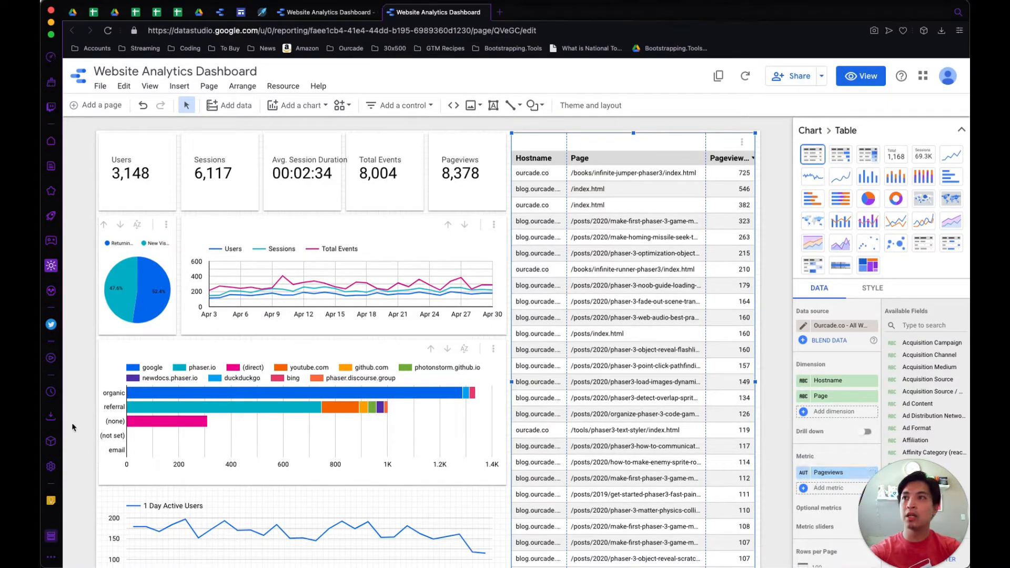
Step: Tick off page duration and the Pages heading in the Google Keep checklist
click(51, 501)
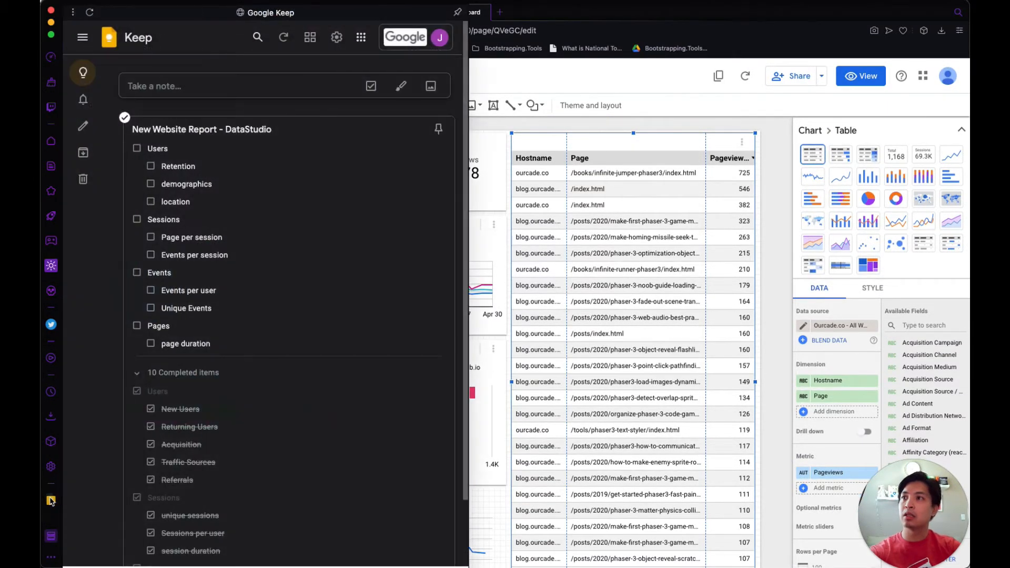
click(150, 343)
click(137, 326)
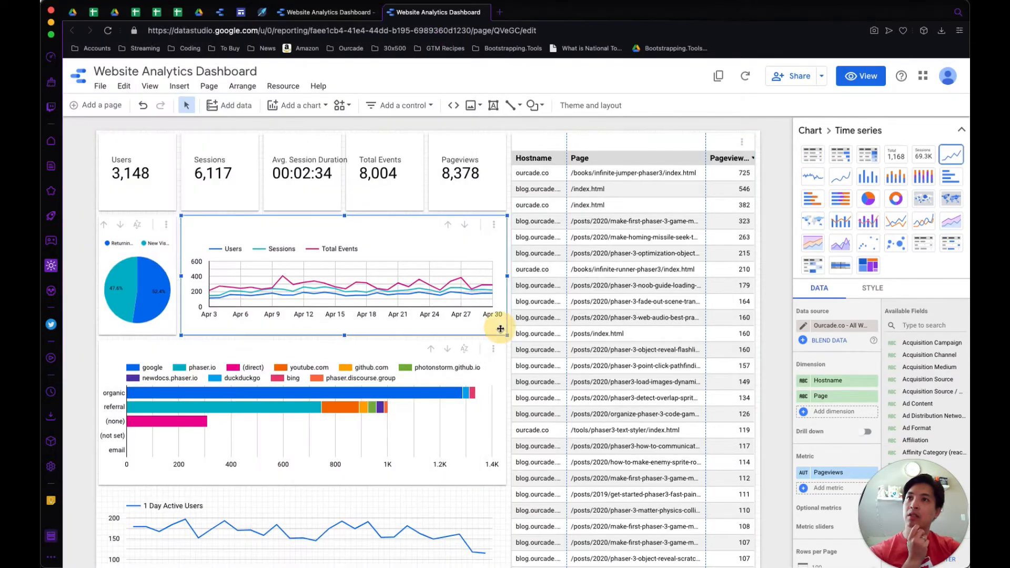
Step: Narrow the 1 Day Active Users line chart to about half its width and change it to a stacked column chart
click(505, 327)
scroll(348, 470, down, 3)
click(348, 470)
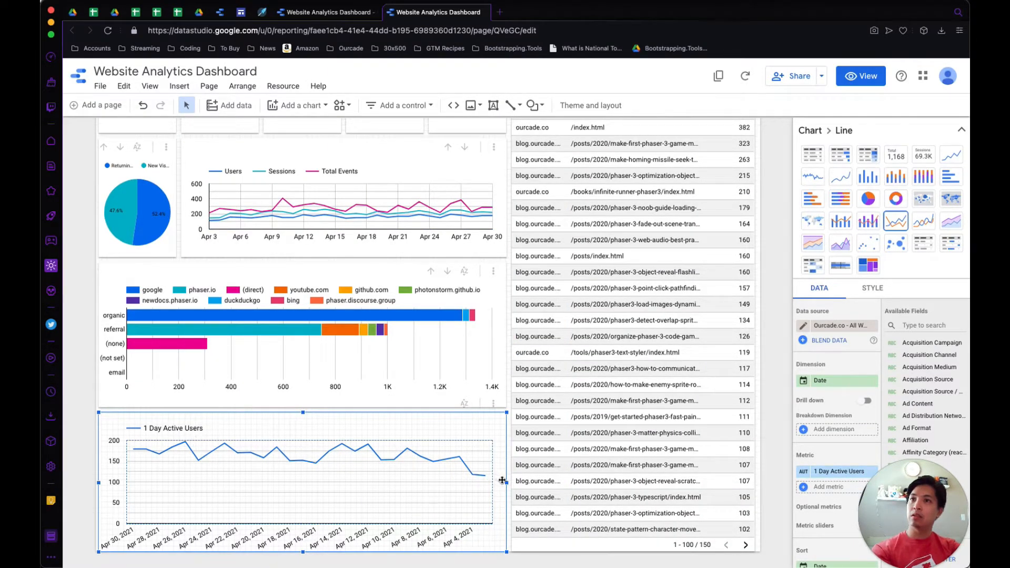
drag(505, 483, 289, 467)
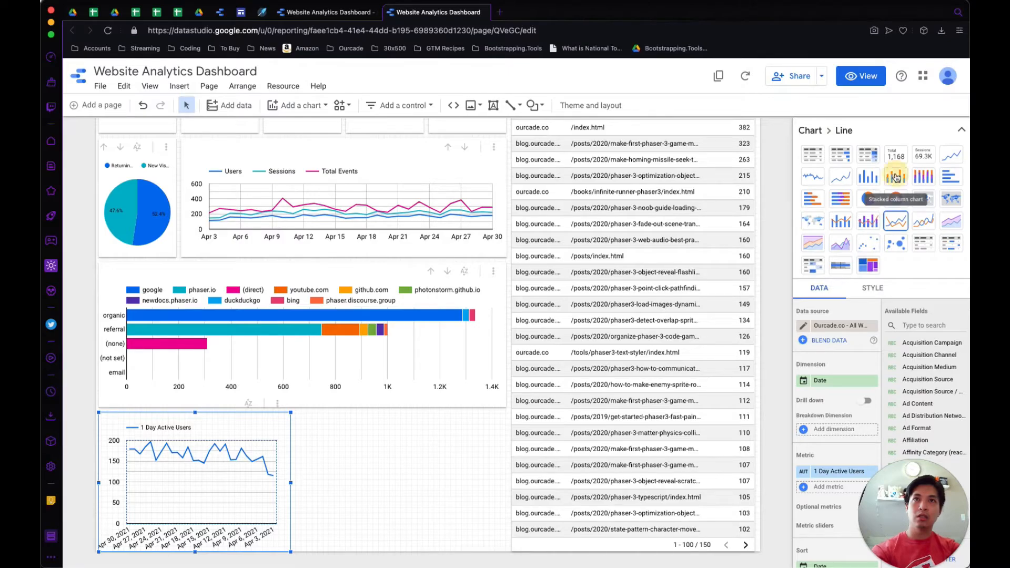
click(896, 178)
click(834, 429)
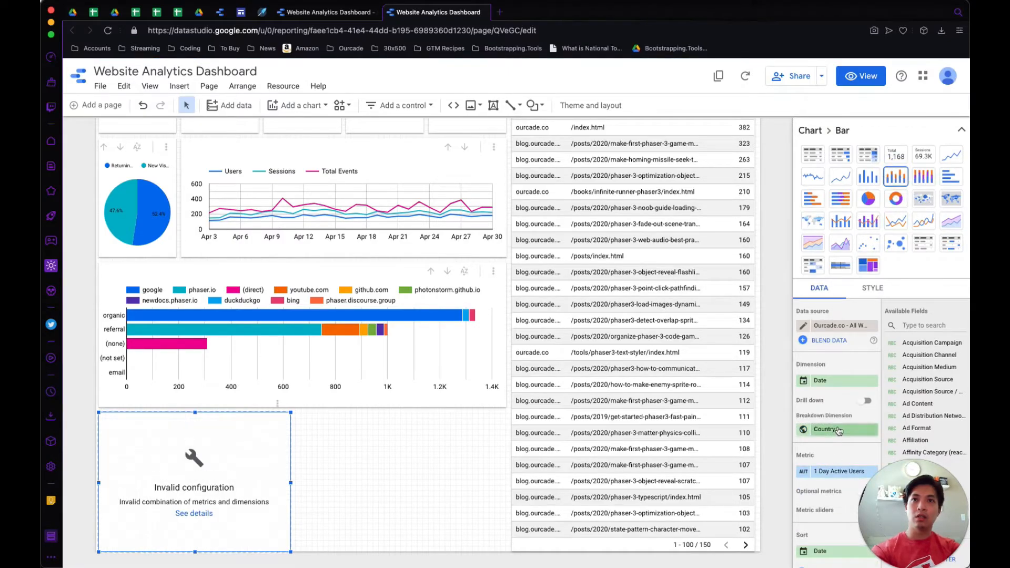
Step: Replace the stacked column chart's 1 Day Active Users metric with Users
scroll(837, 471, down, 1)
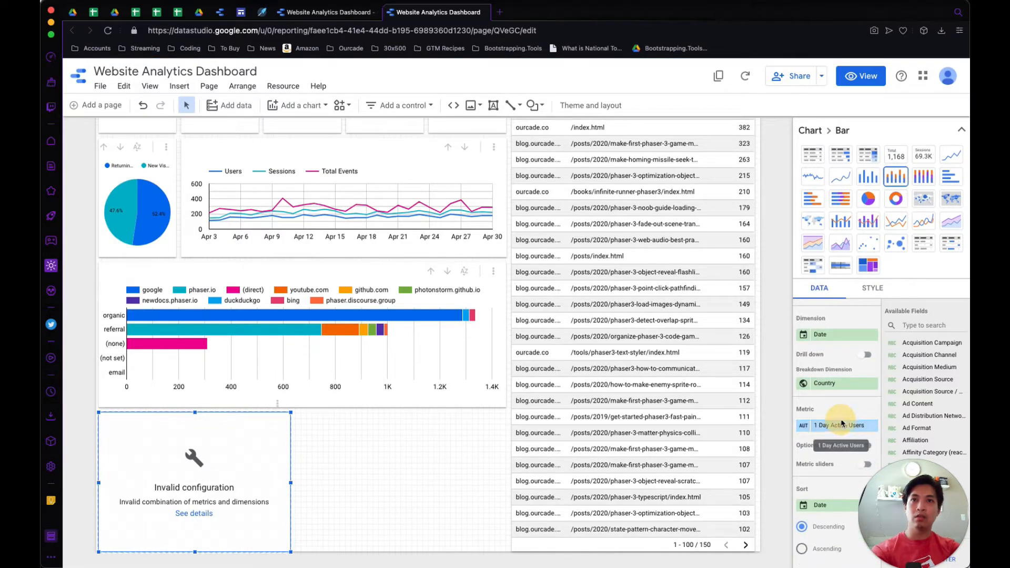
click(842, 424)
text(users)
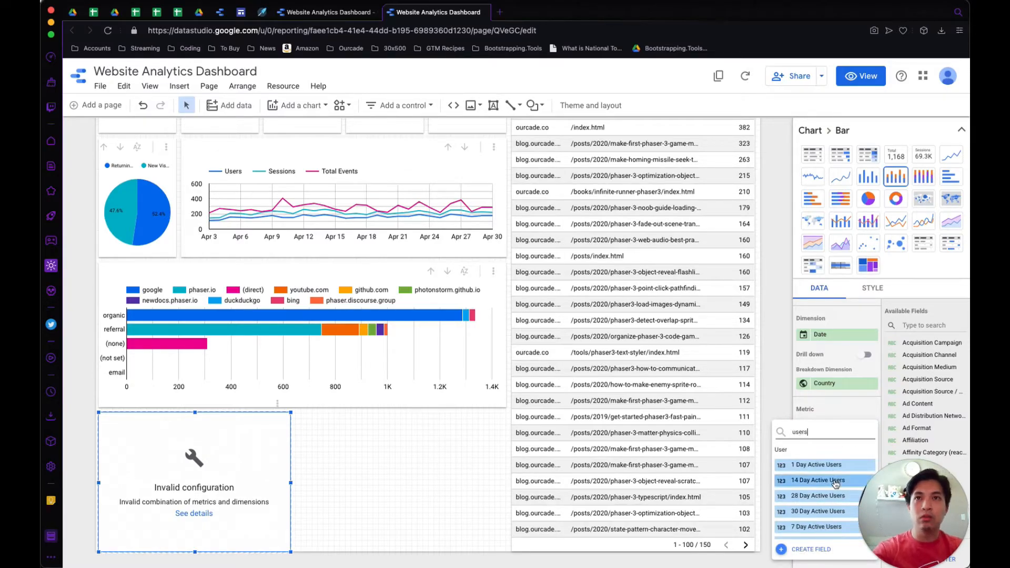
click(804, 531)
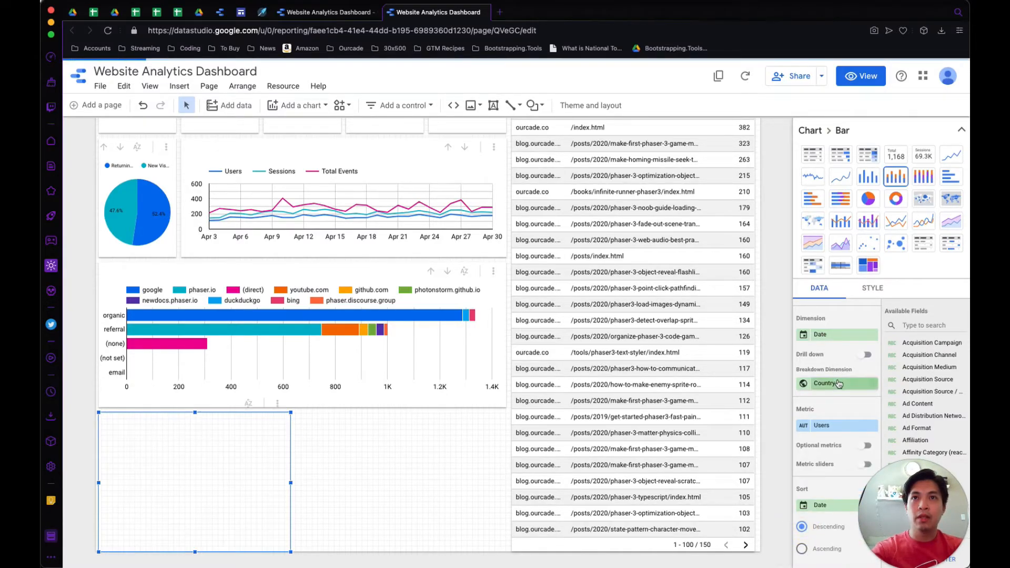
Step: Set the stacked column chart's dimension to Gender and its breakdown dimension to Age
click(844, 384)
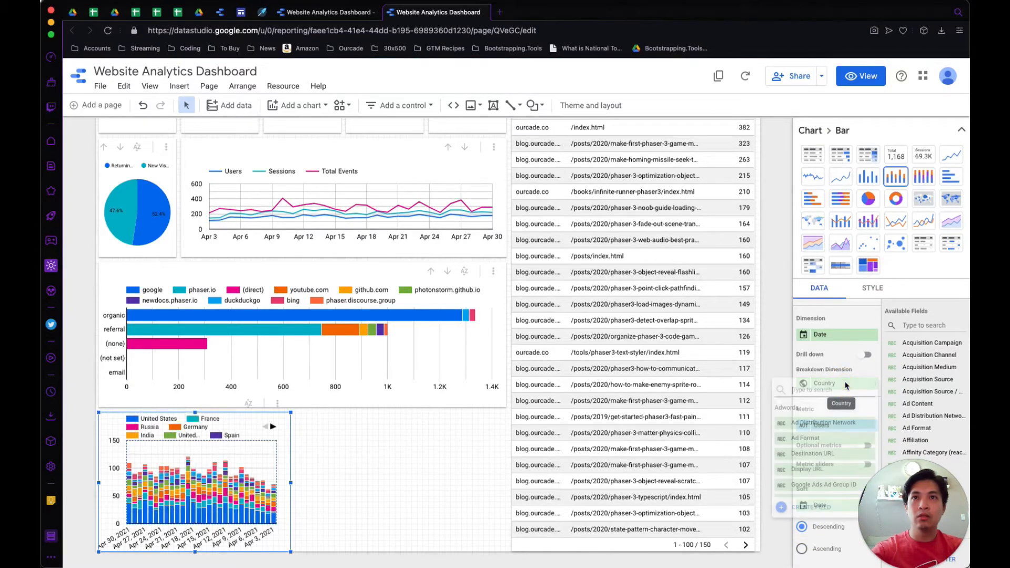
click(861, 329)
click(813, 334)
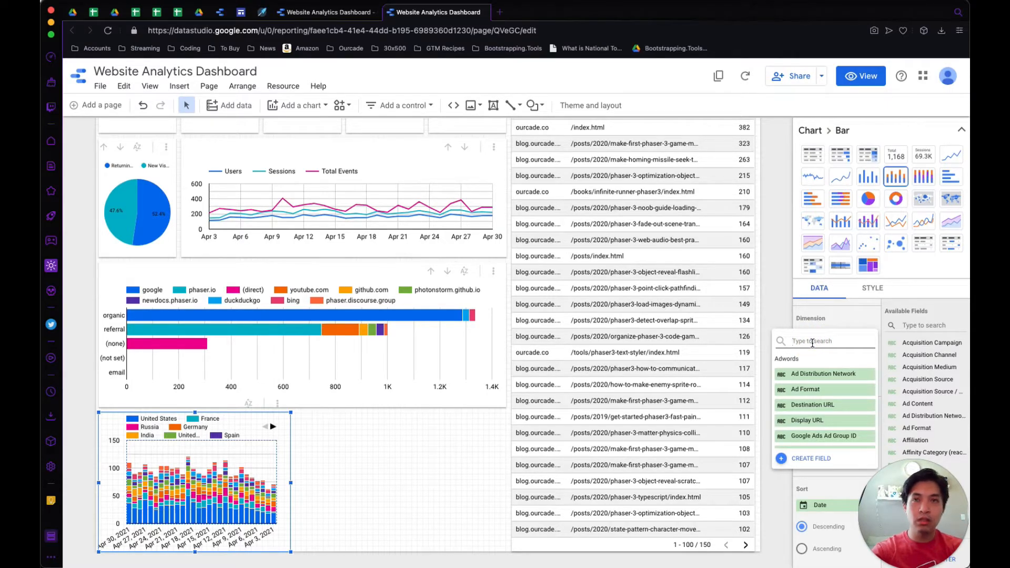
text(gen)
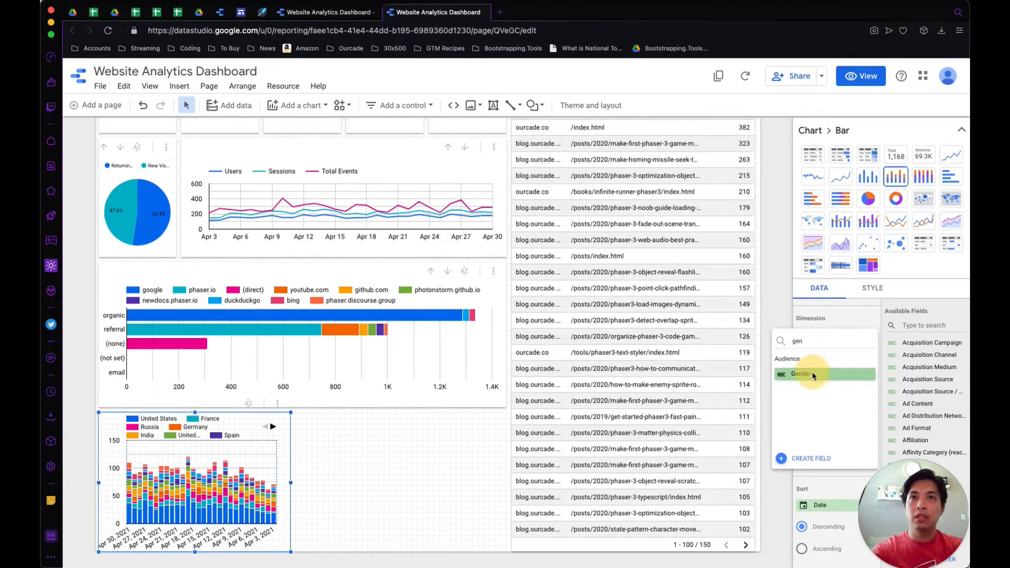
click(852, 375)
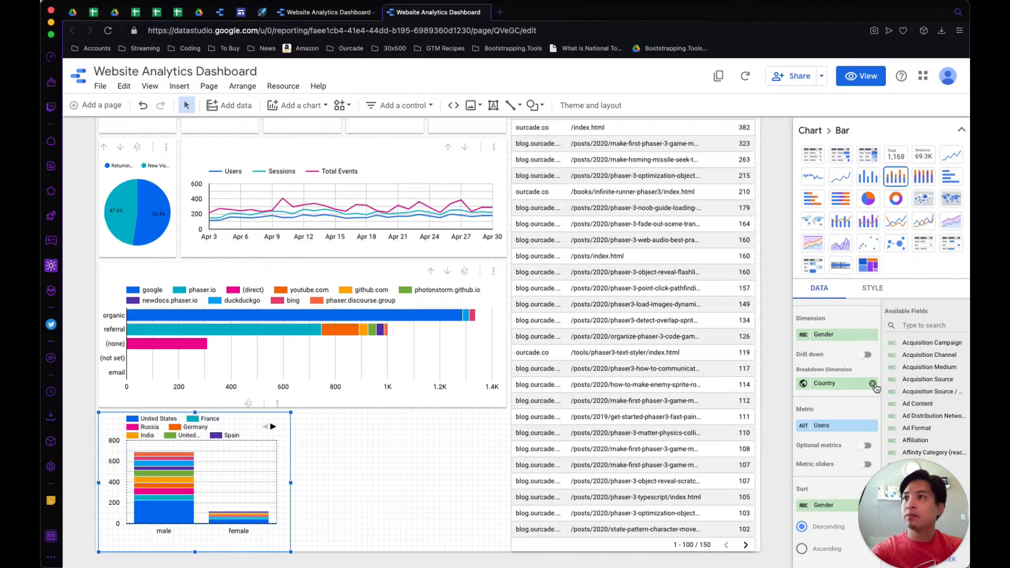
click(872, 383)
click(842, 384)
text(age)
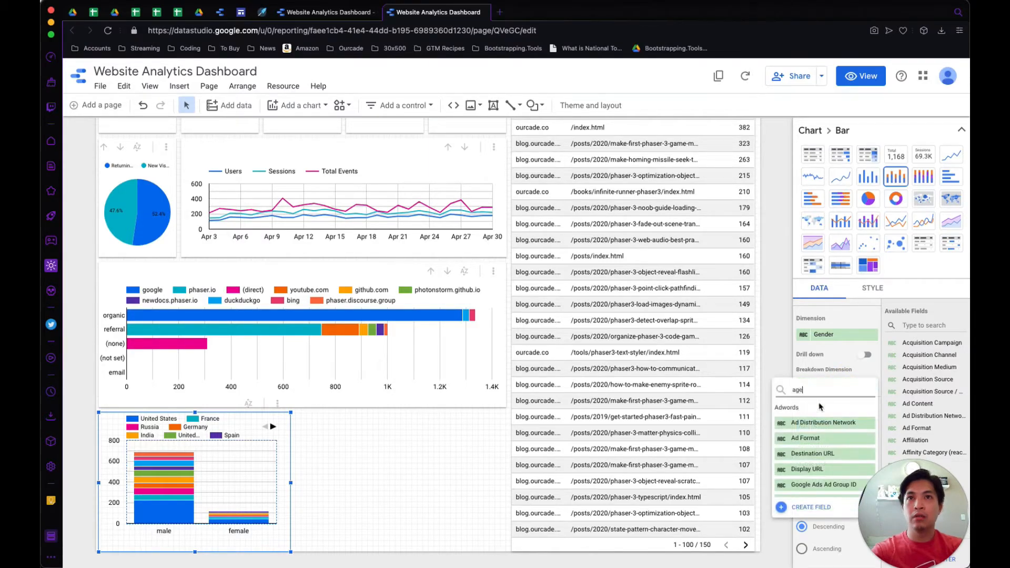
click(823, 426)
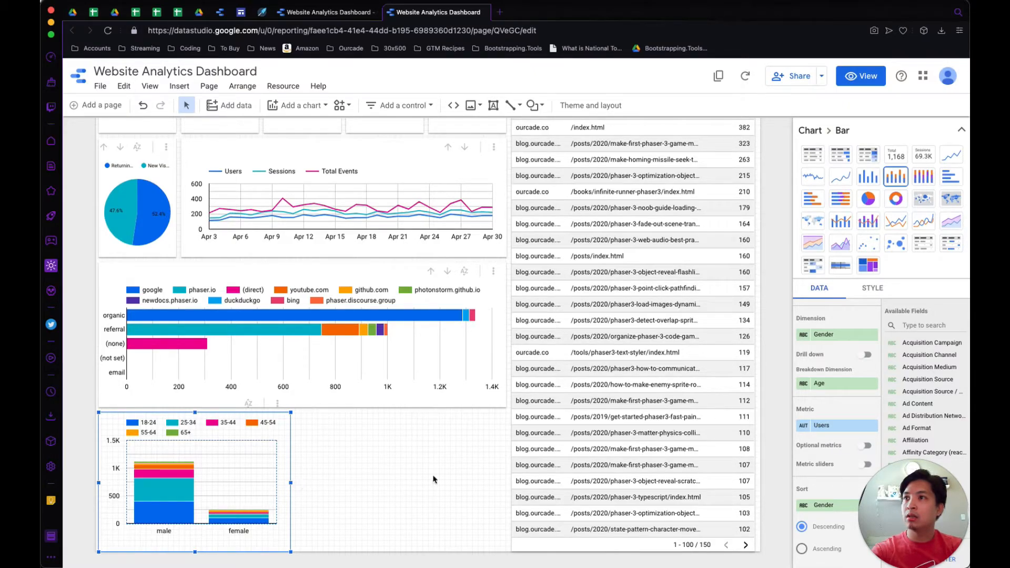
Step: Swap the stacked column chart's fields, using Gender as the breakdown dimension and Age as the dimension
click(838, 383)
text(gender)
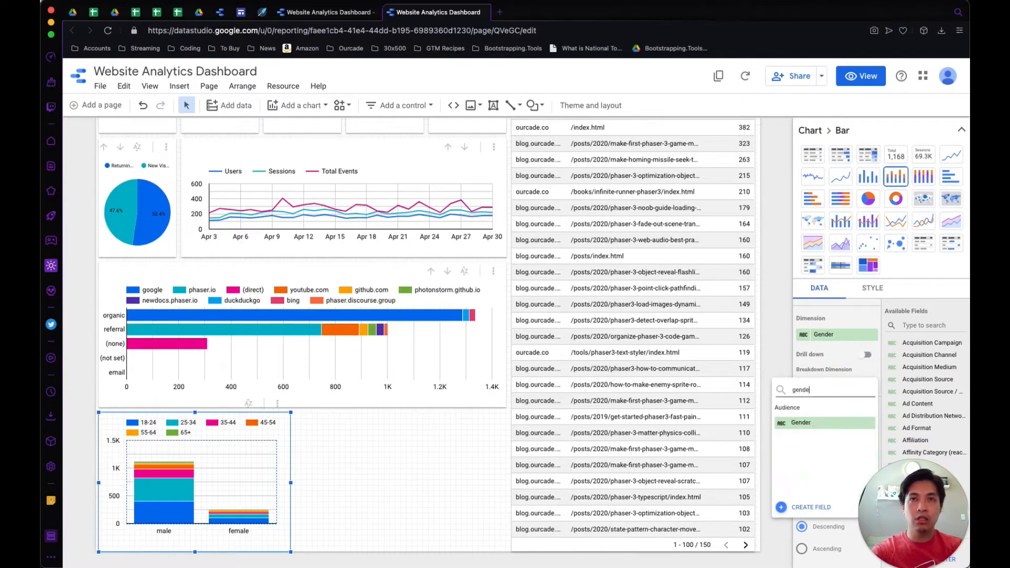
click(816, 417)
click(845, 339)
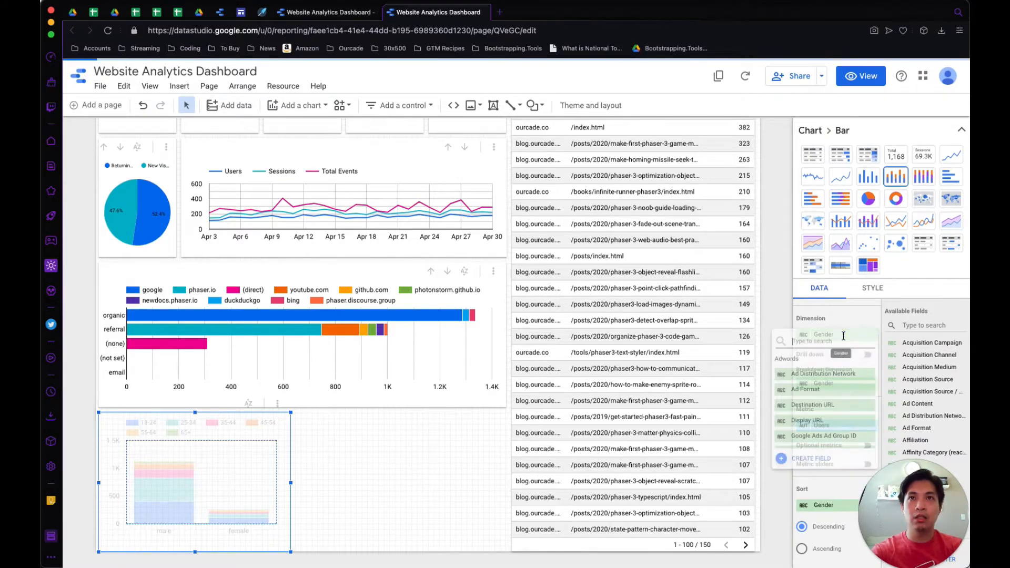
text(age)
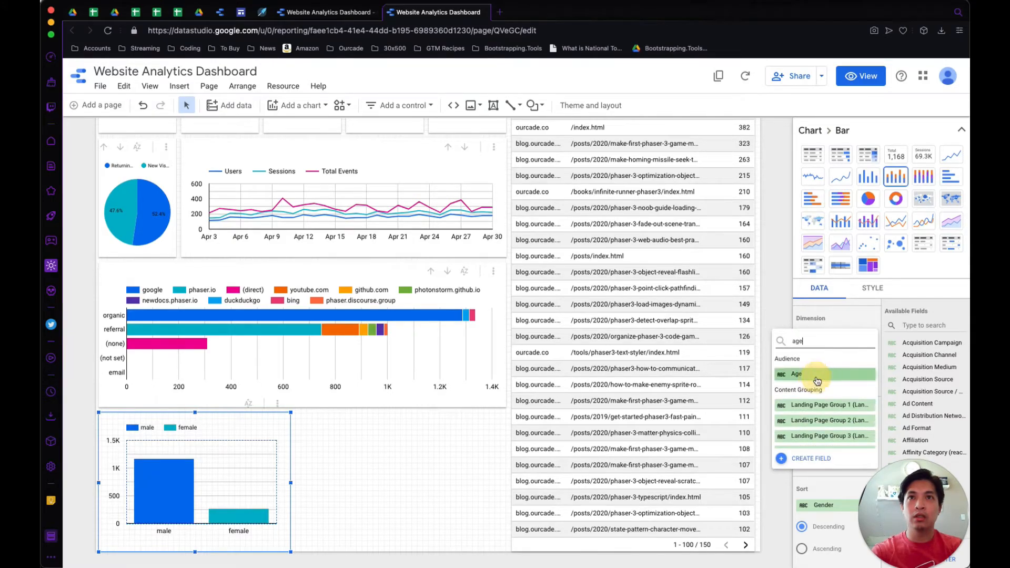
click(823, 374)
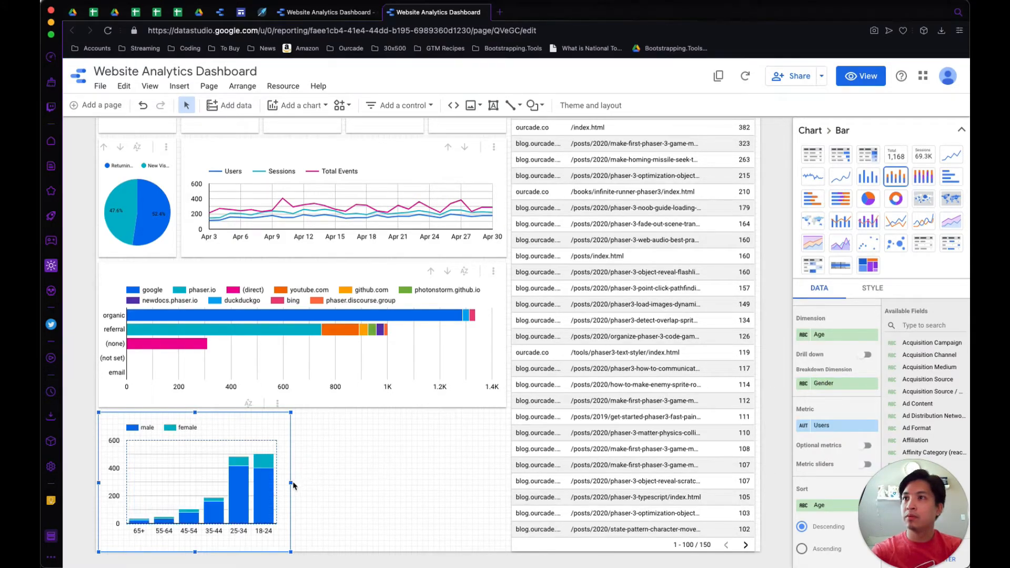
Step: Widen the age and gender chart to match the traffic chart above it and sort Age in ascending order
drag(292, 483, 506, 494)
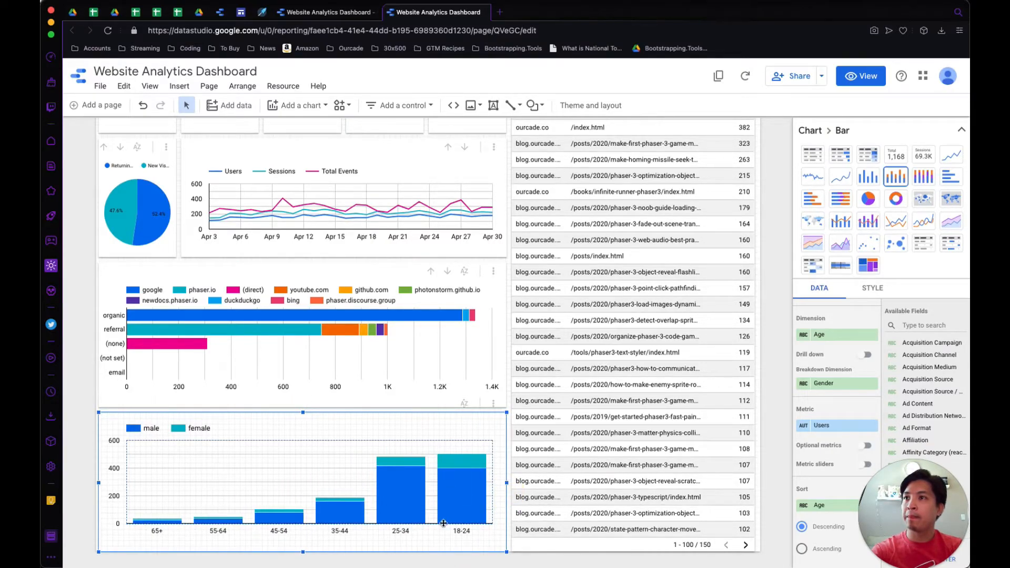
scroll(834, 421, down, 3)
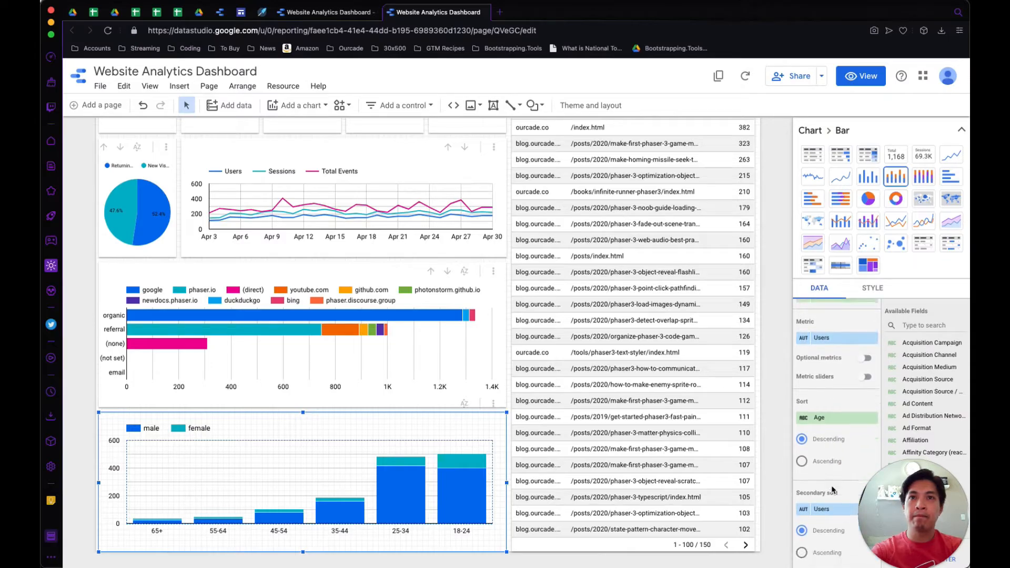
click(836, 417)
click(802, 394)
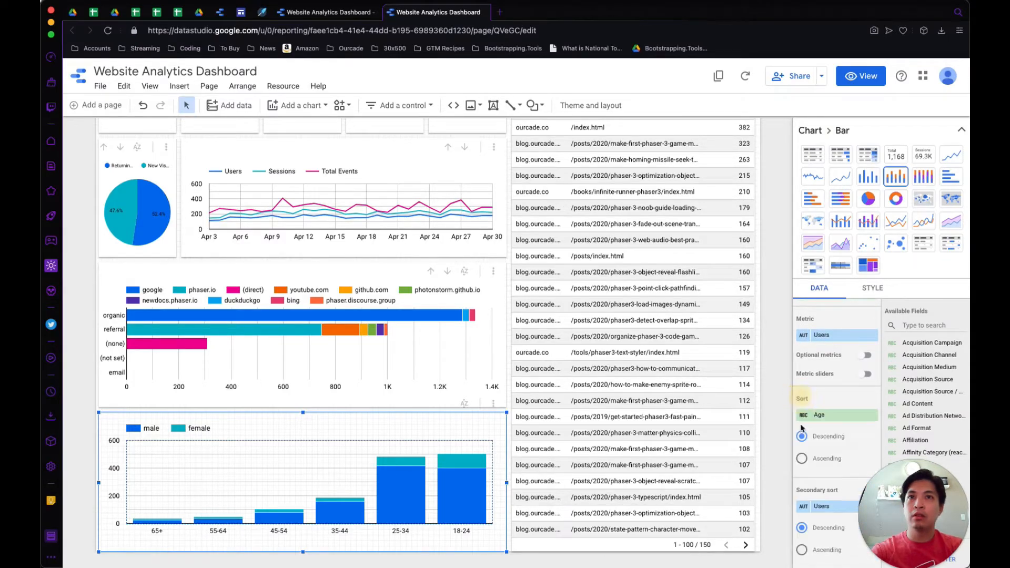
click(802, 459)
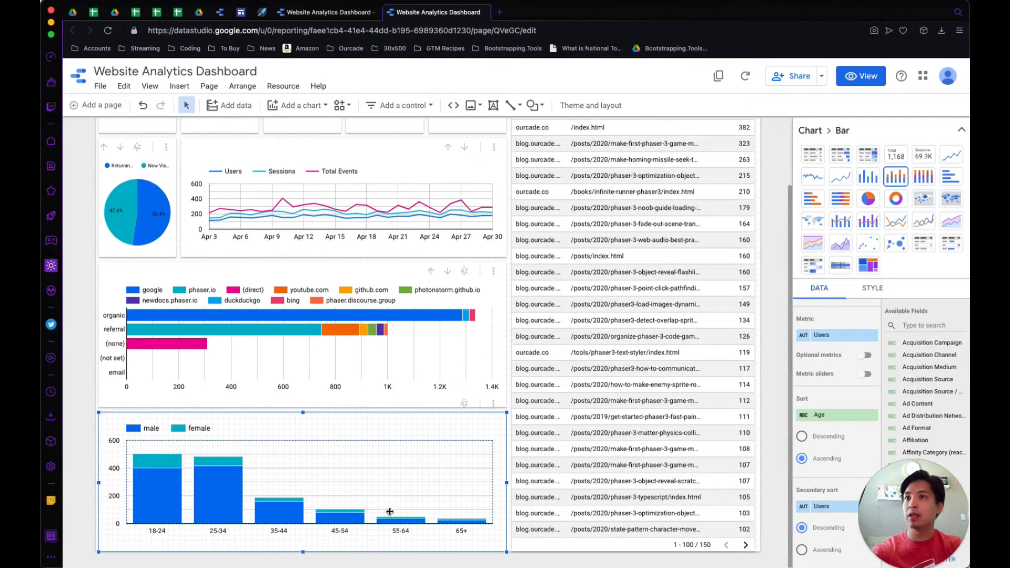
Step: Try the stacked bar and pie chart types for the age and gender data, and return to the stacked column chart
click(813, 203)
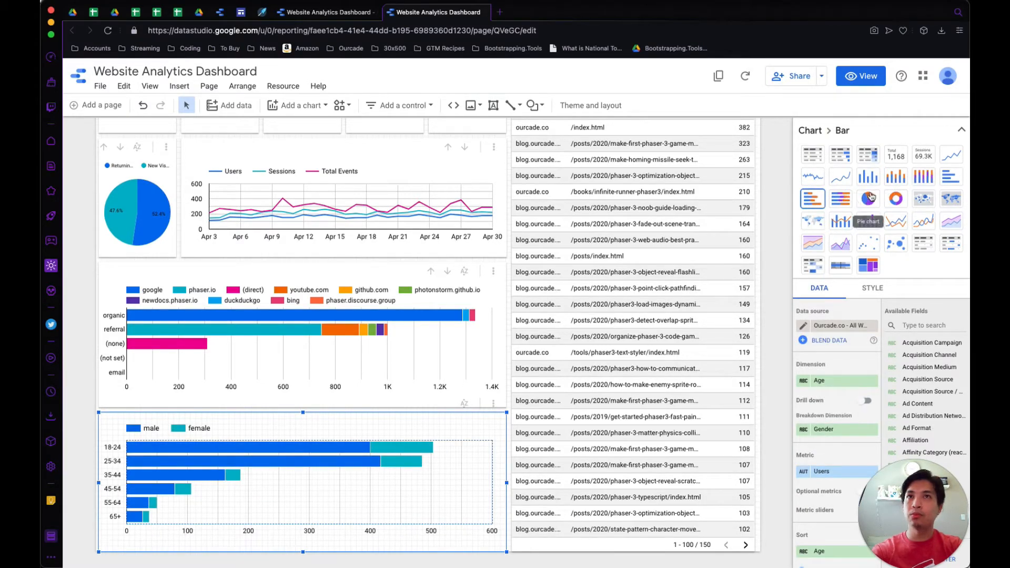
click(868, 198)
click(897, 179)
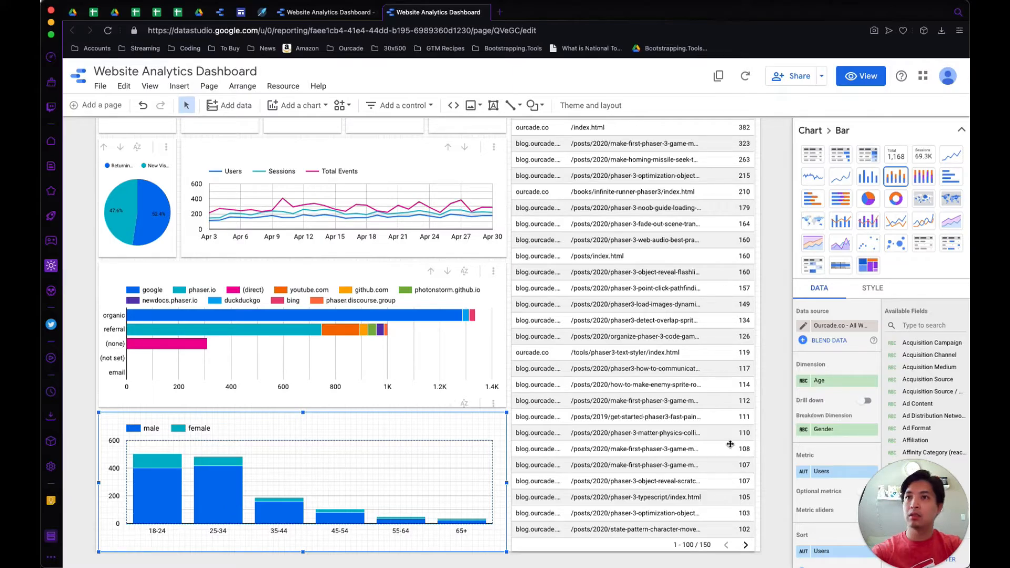
Step: Color the age and gender chart by bar order and set the second series color, used for female, to amber
click(866, 290)
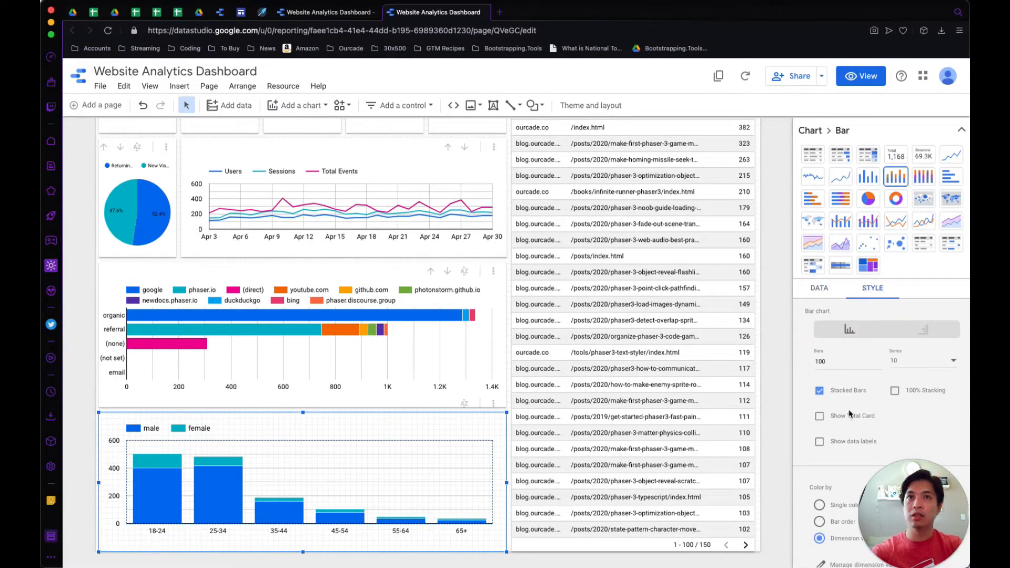
scroll(857, 389, down, 5)
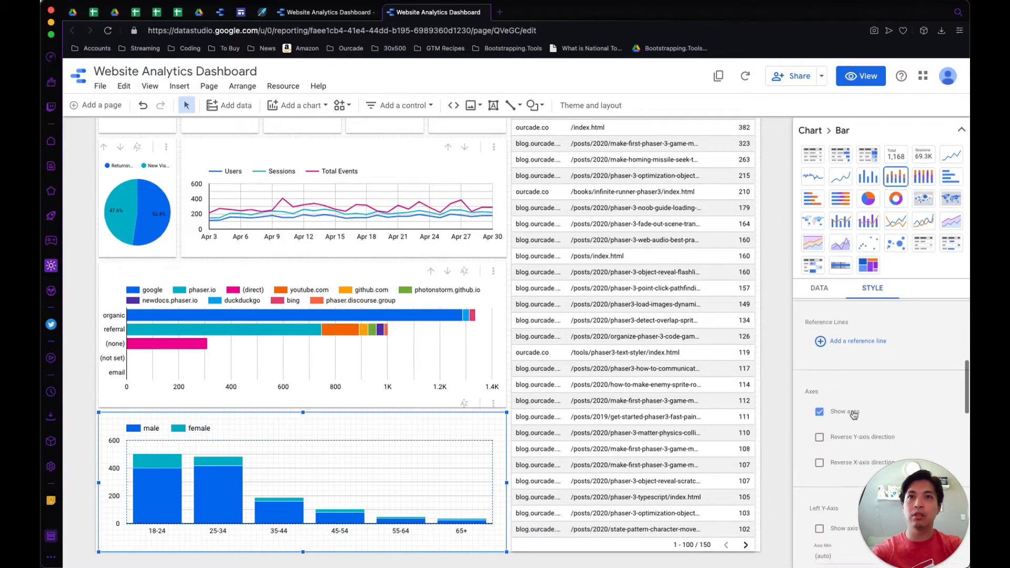
scroll(824, 344, up, 1)
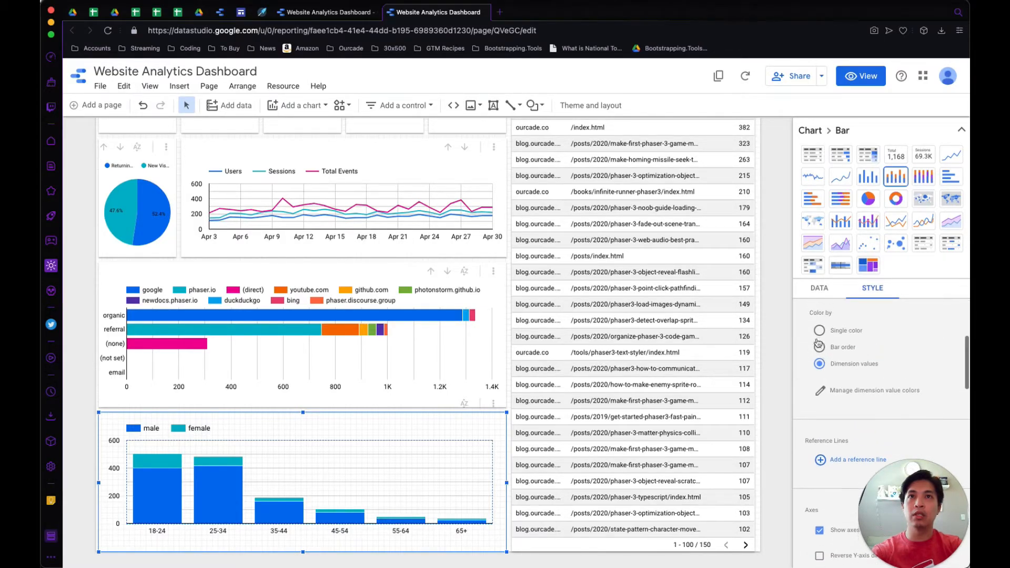
click(820, 350)
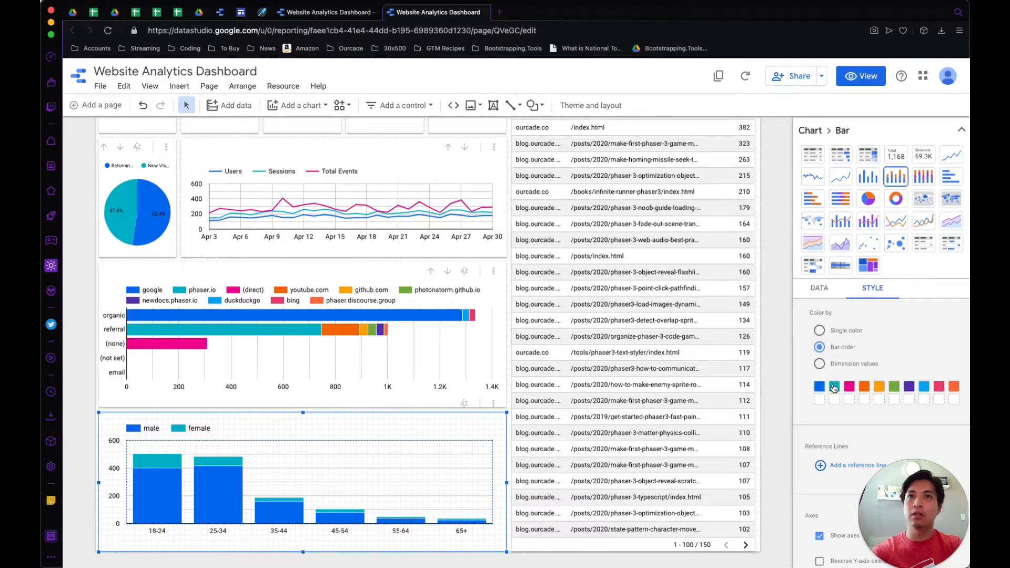
click(835, 387)
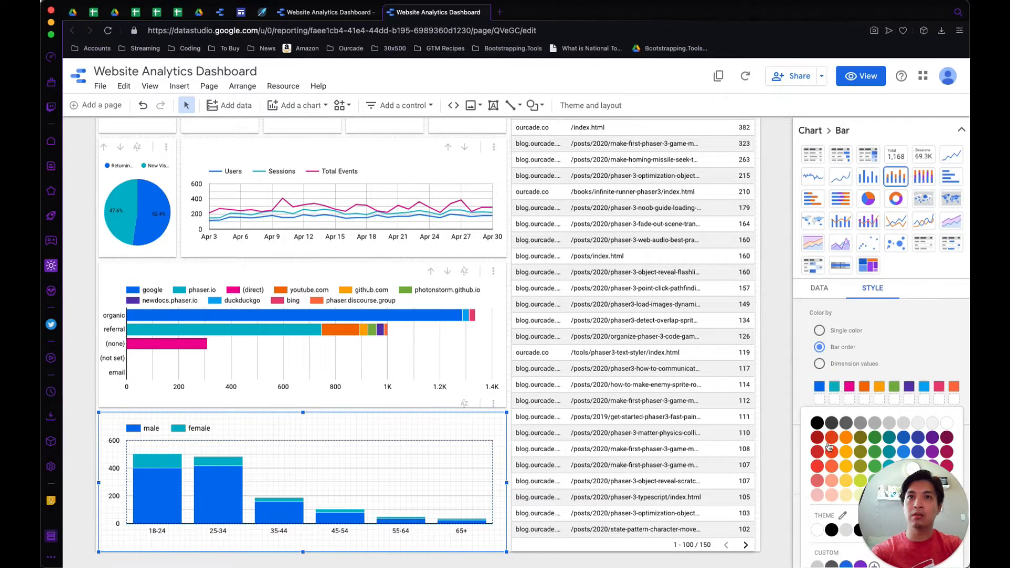
click(847, 452)
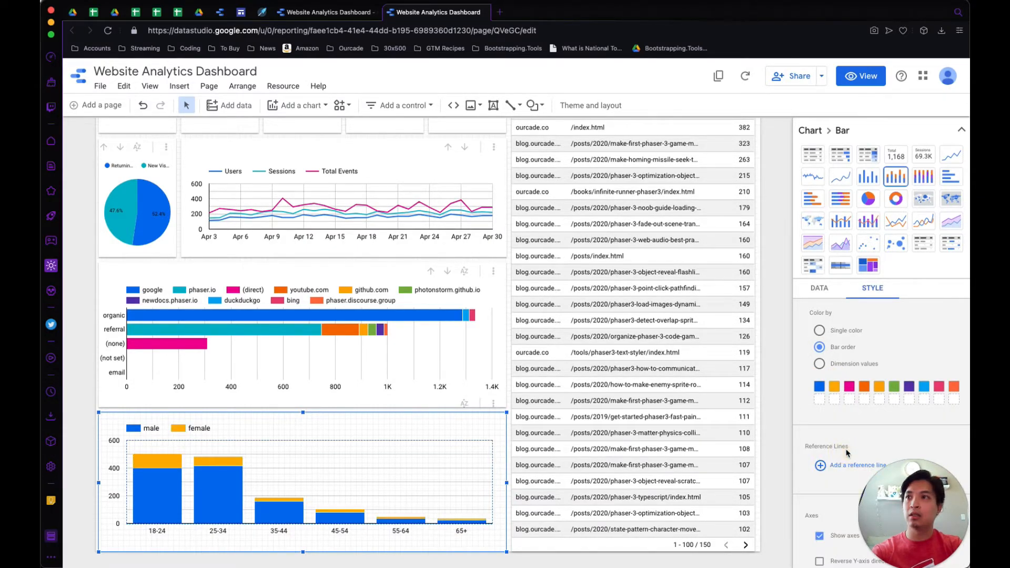
Step: Try dark green for the male series in the age and gender chart, and settle on light cyan
click(820, 387)
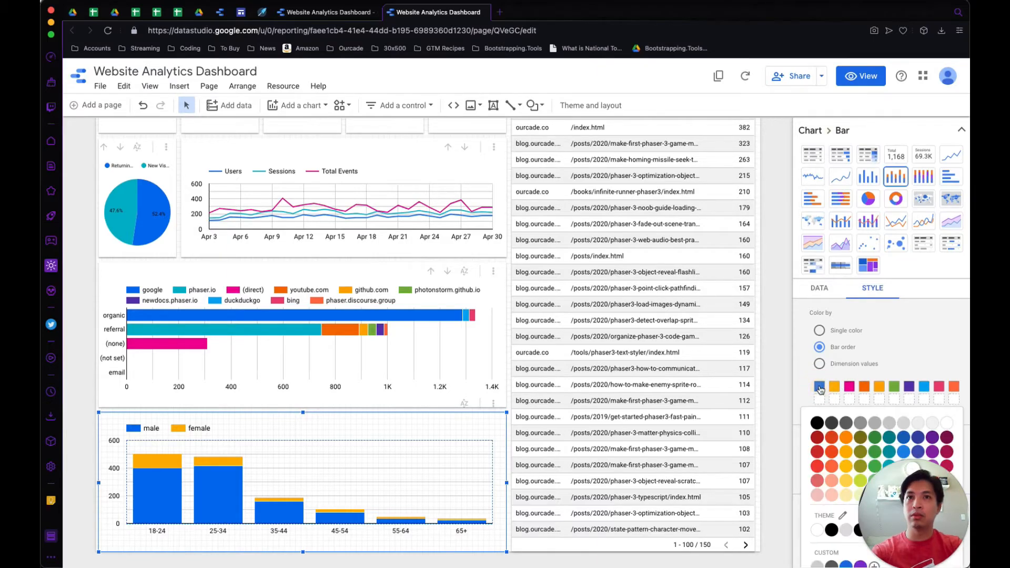
click(875, 437)
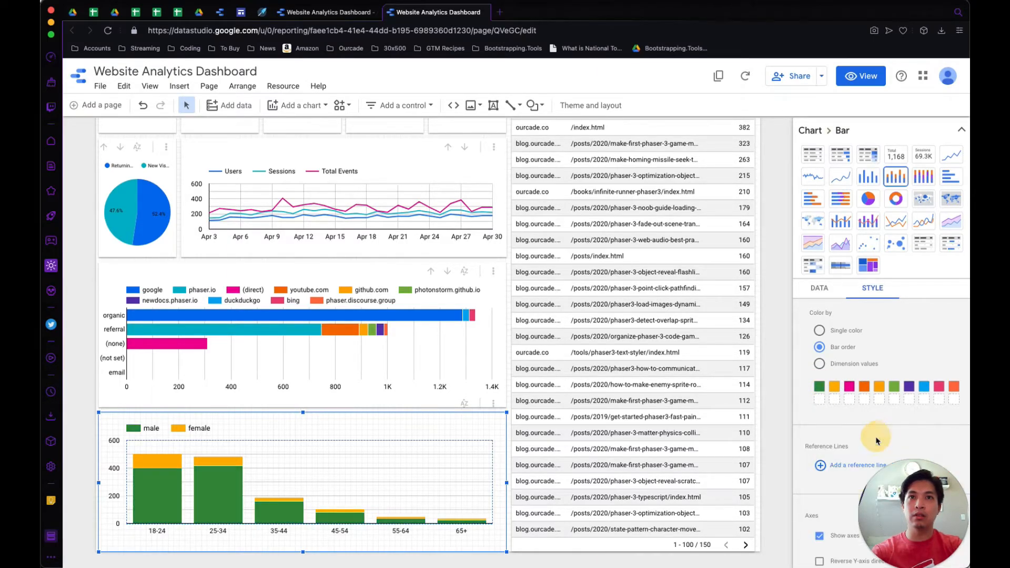
click(824, 388)
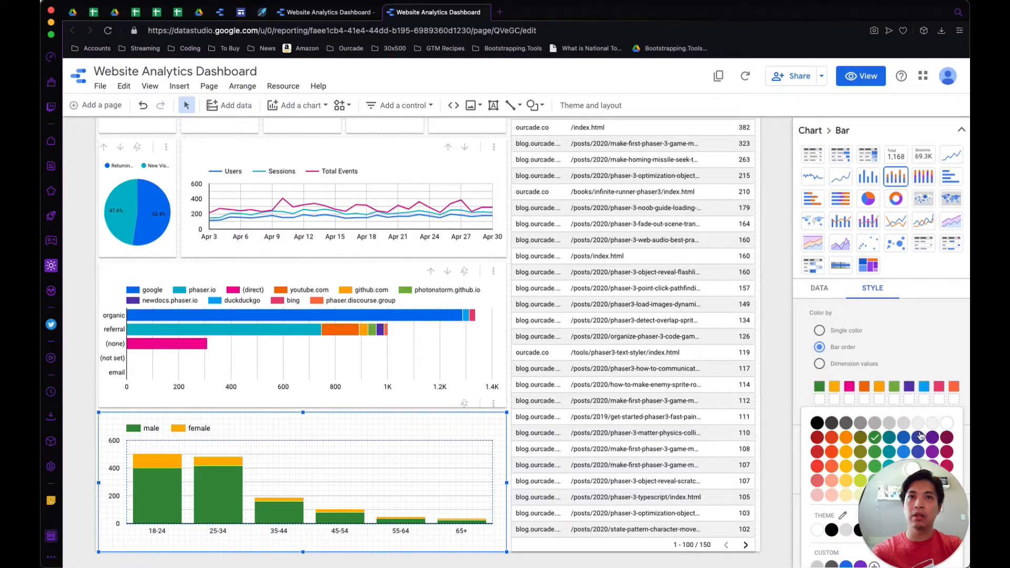
scroll(921, 436, down, 1)
click(886, 423)
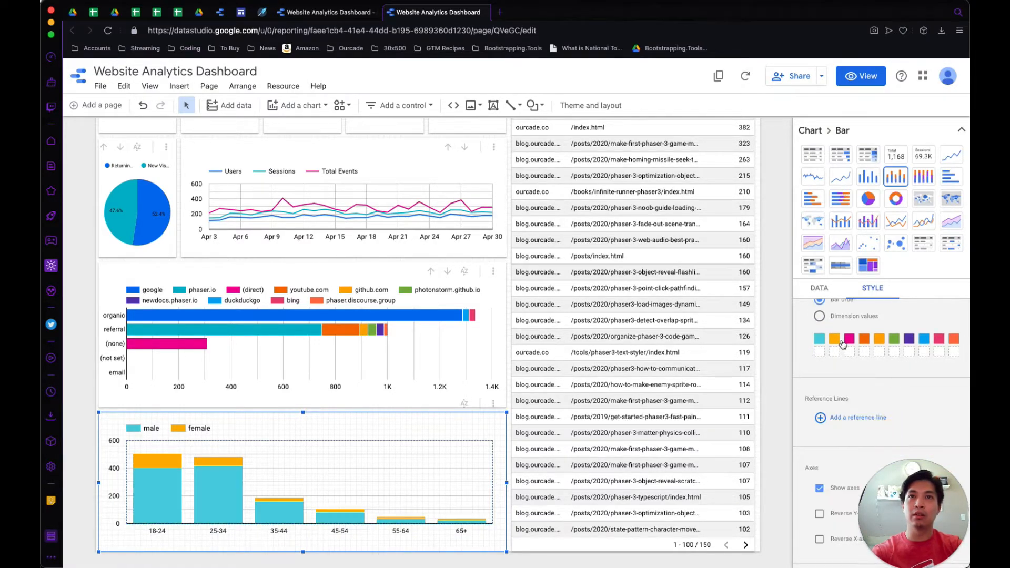
Step: Try a lighter amber for the female series, settle on a deeper orange, and deselect the age and gender chart
click(835, 339)
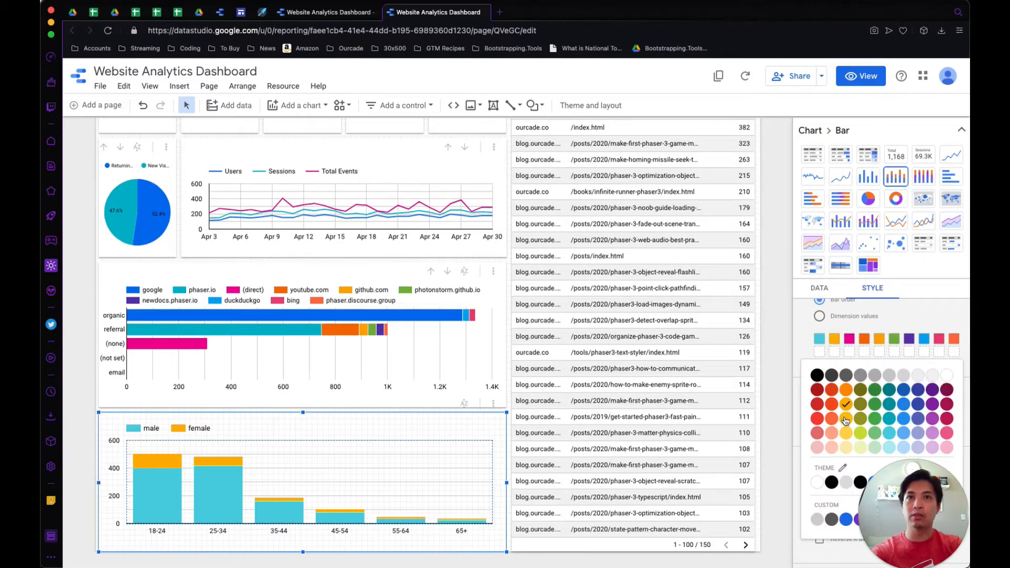
click(846, 419)
click(836, 340)
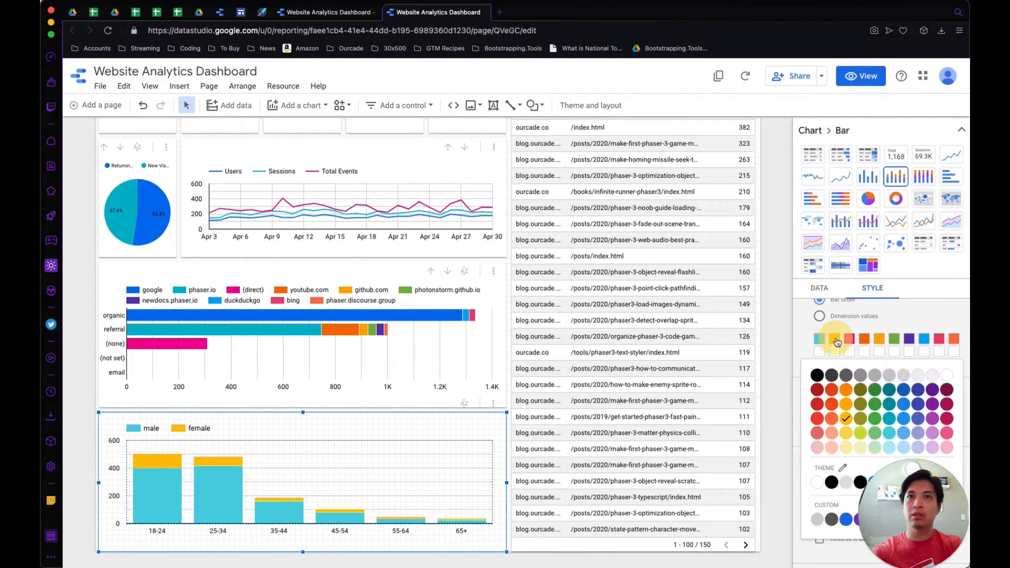
click(846, 386)
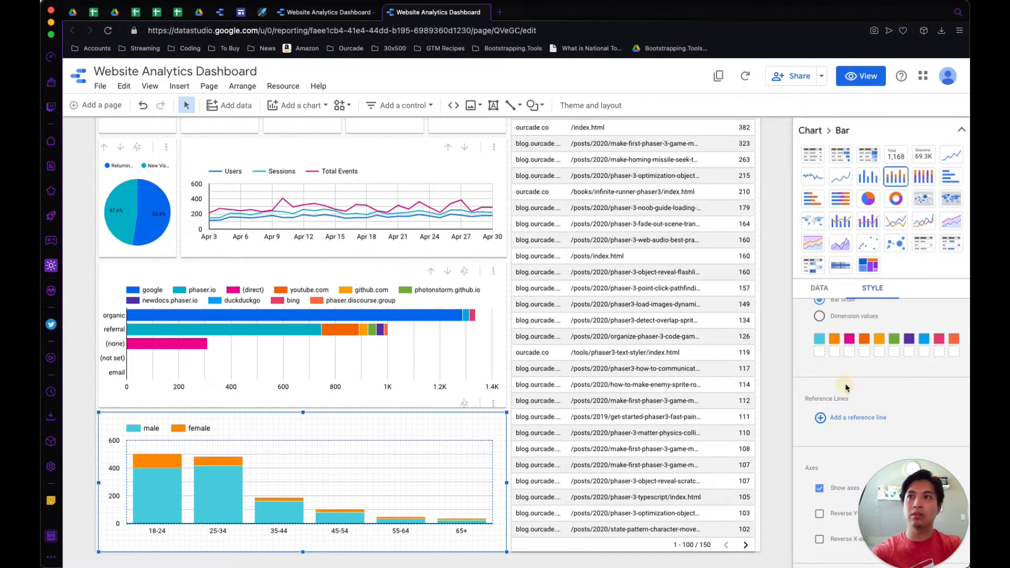
click(509, 405)
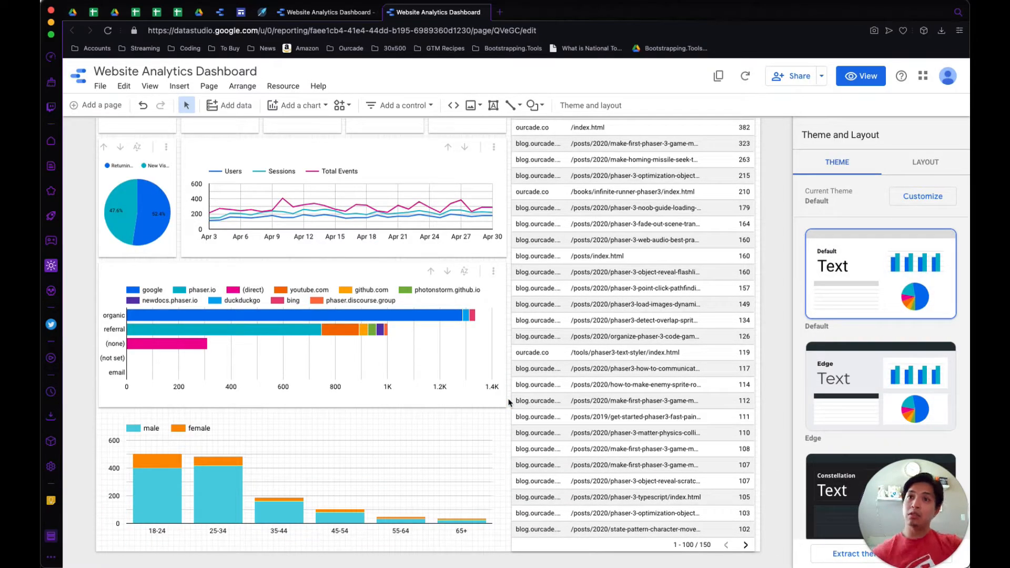
Step: Switch the report to view mode and cross-filter it by new visitors, then by returning visitors, and clear the filter
scroll(508, 403, up, 3)
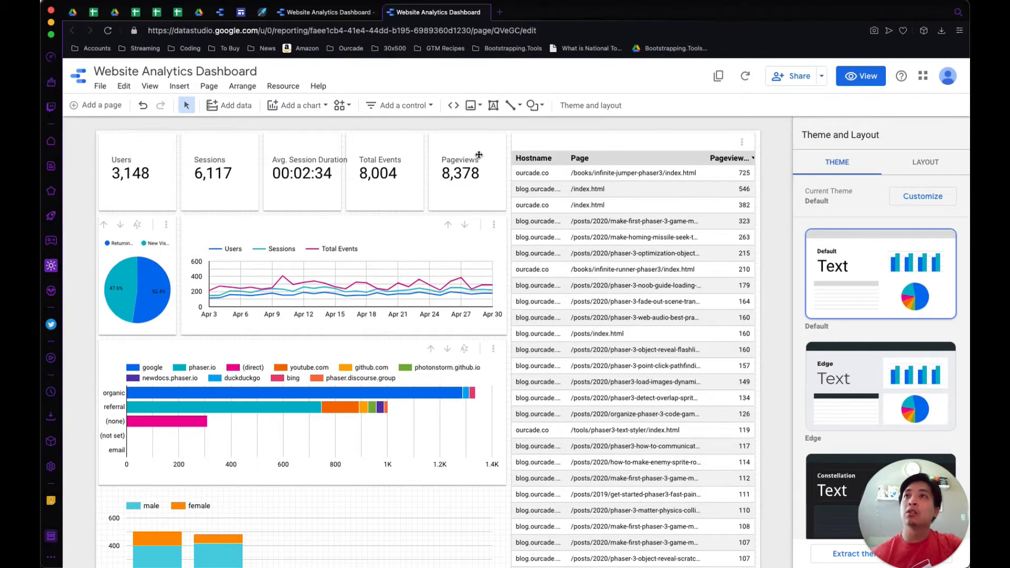
click(868, 77)
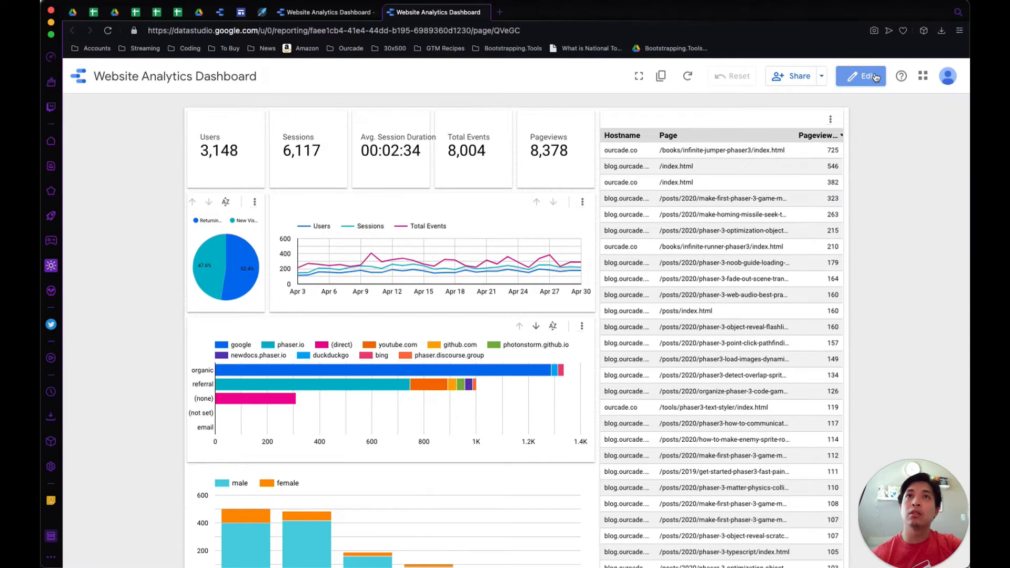
click(211, 263)
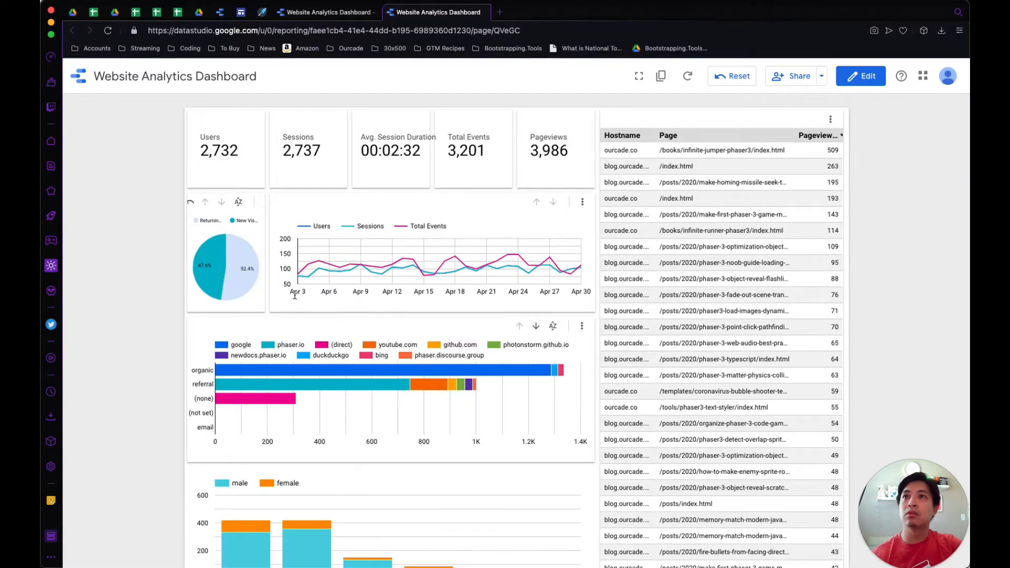
click(250, 287)
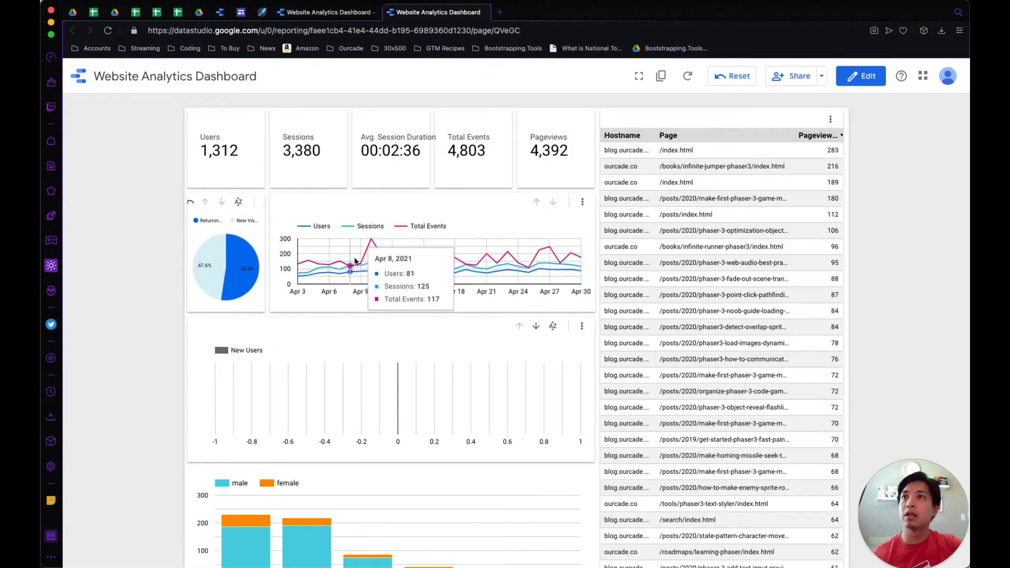
click(238, 282)
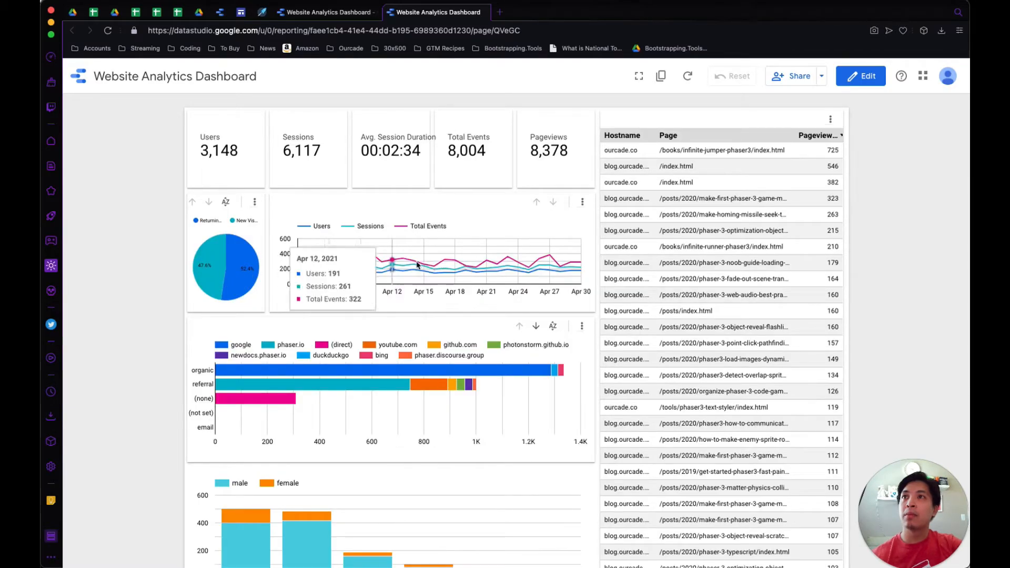
Step: Cross-filter the report by Apr 23 on the time series, add the organic google bar segment, and clear the date filter
click(508, 260)
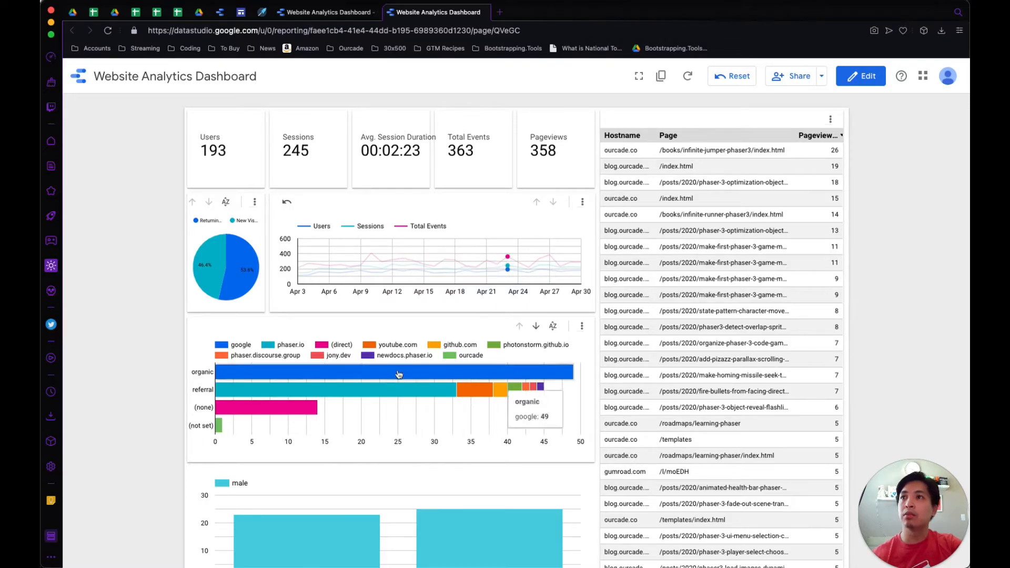
scroll(316, 448, down, 2)
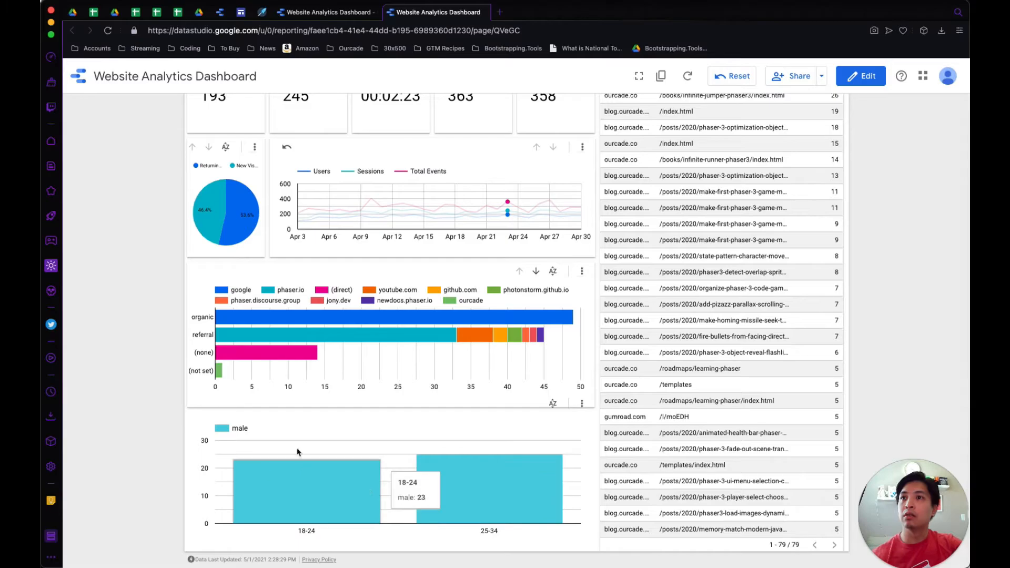
scroll(709, 251, up, 2)
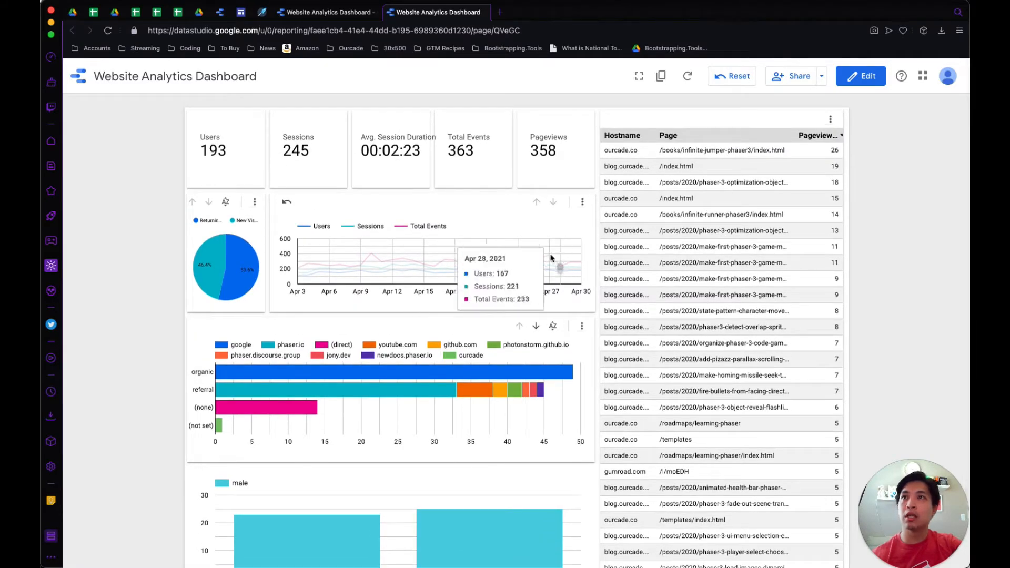
click(497, 376)
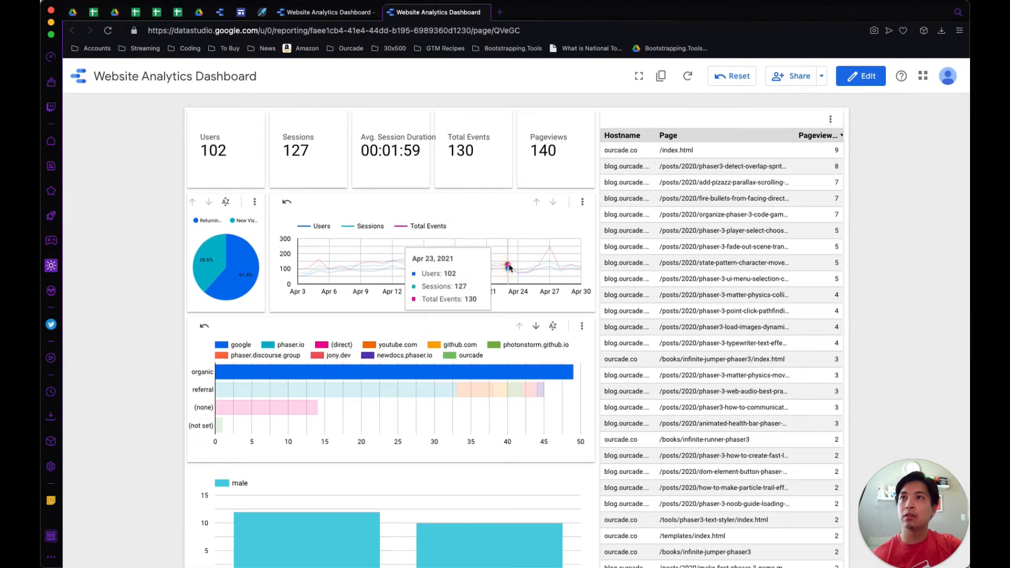
click(501, 277)
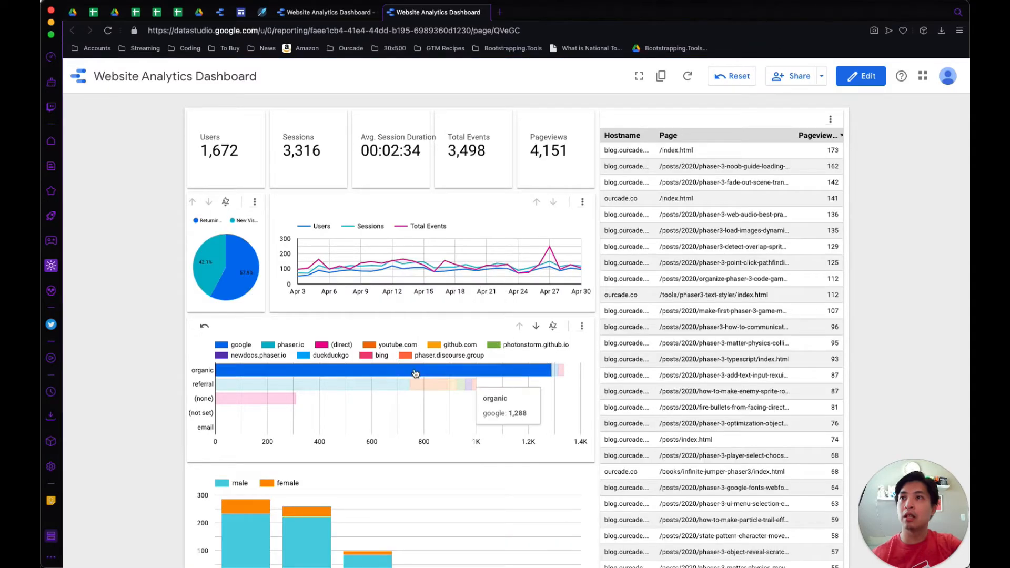
Step: Cross-filter by organic duckduckgo and then by referral phaser.io, examine the age and gender chart, and clear the traffic filter
click(556, 371)
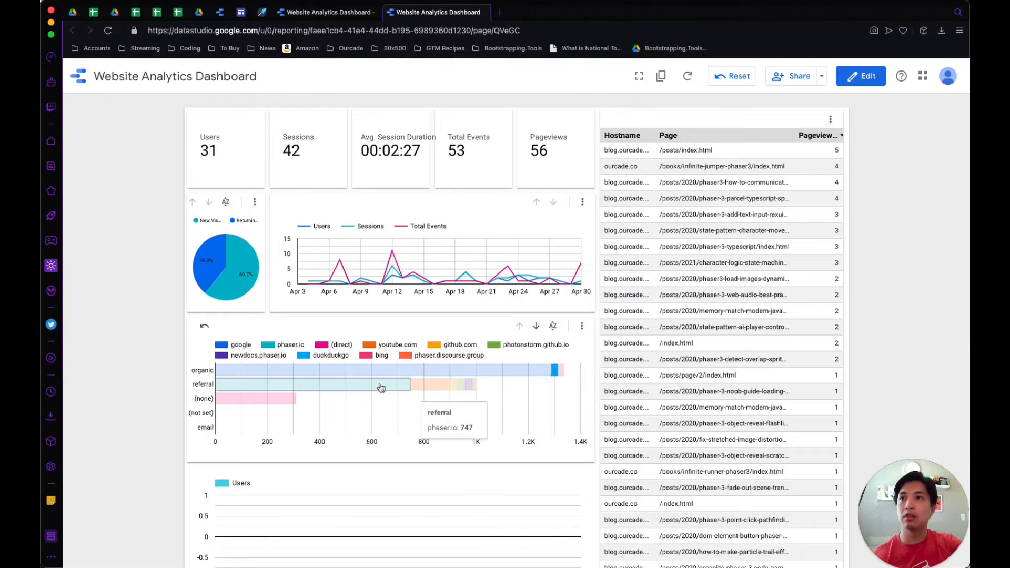
click(382, 388)
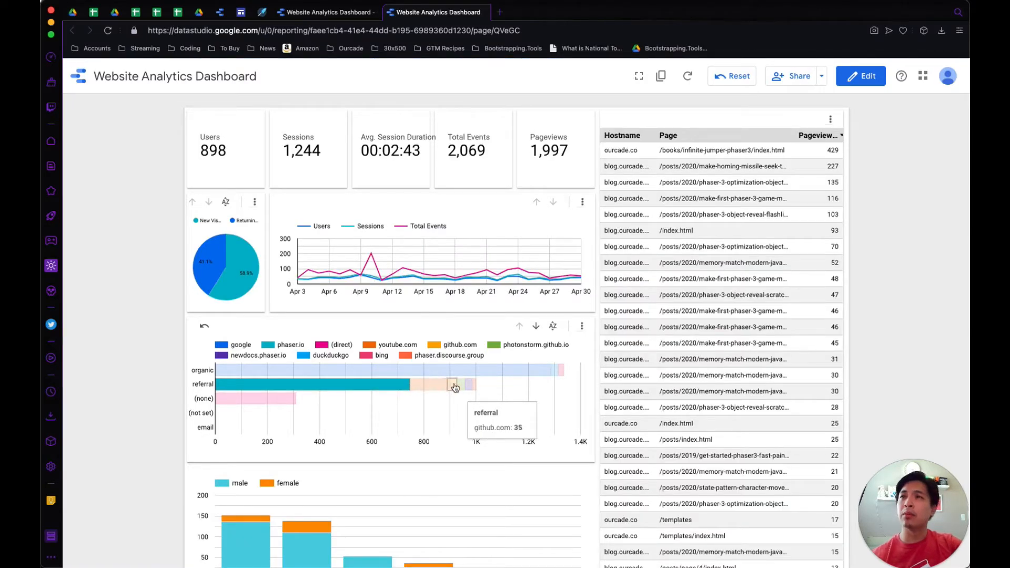
mouse_move(423, 391)
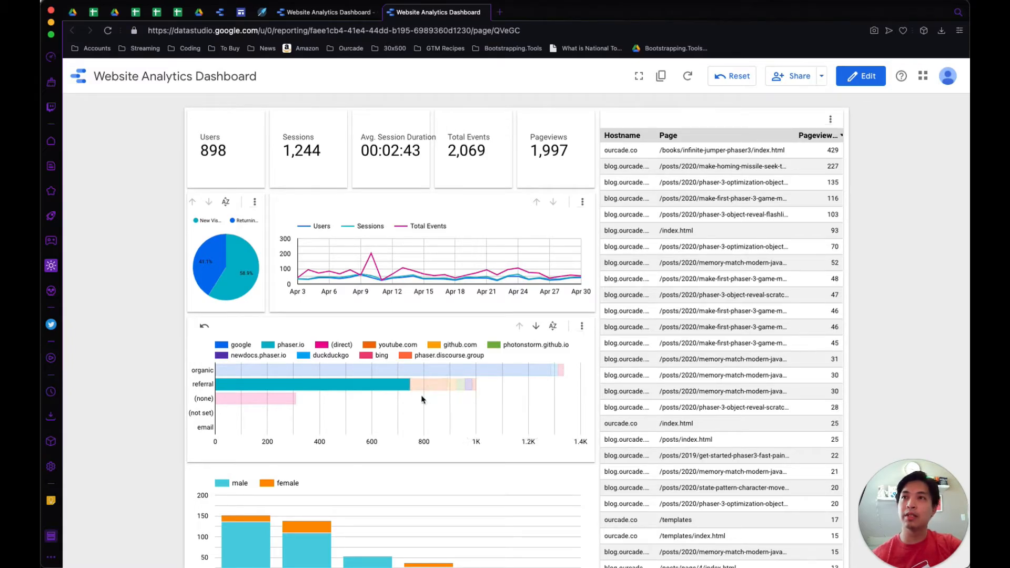
scroll(424, 421, down, 1)
mouse_move(312, 479)
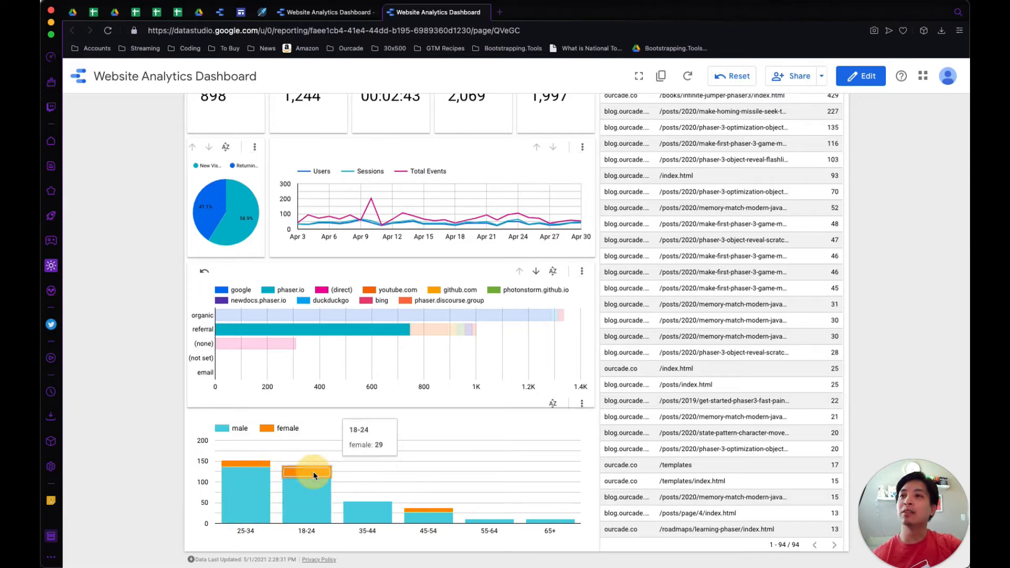
click(373, 329)
Step: Cross-filter the report by the 112-pageview /posts/2020/make-first-phaser-3-game page row, examine the charts, and clear the filter
mouse_move(251, 481)
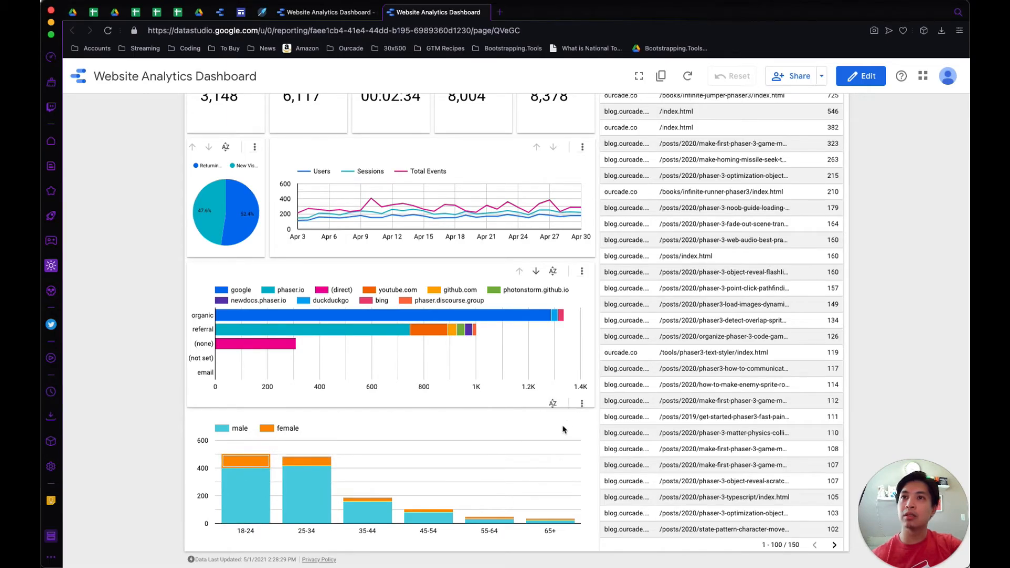
click(697, 401)
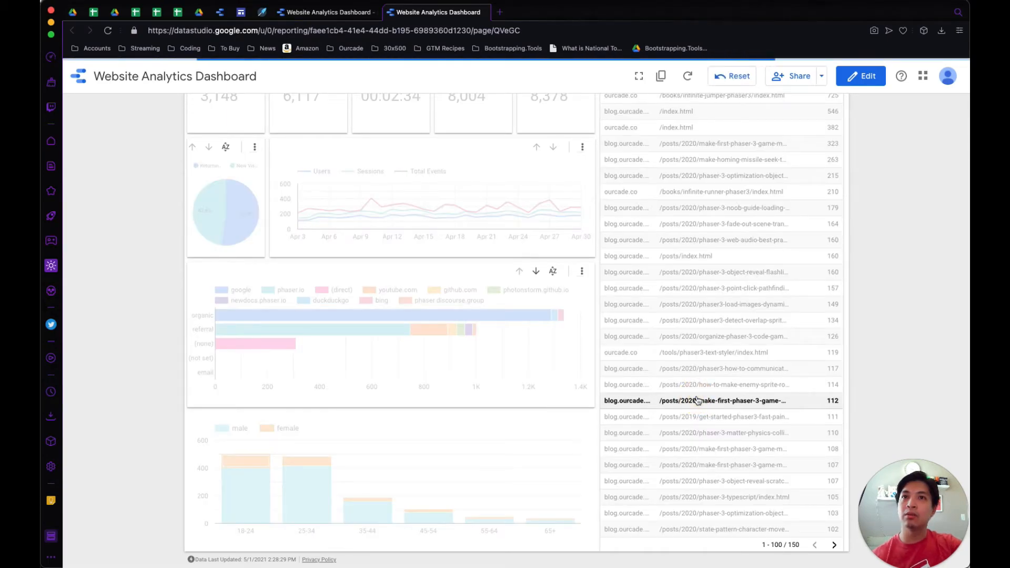
scroll(566, 354, up, 2)
scroll(654, 346, down, 2)
scroll(580, 339, up, 2)
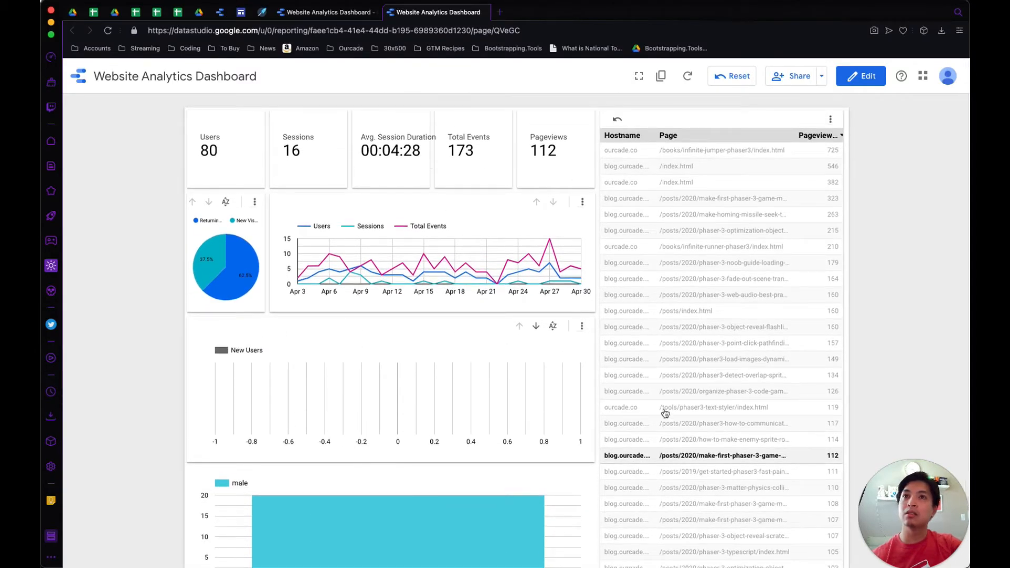
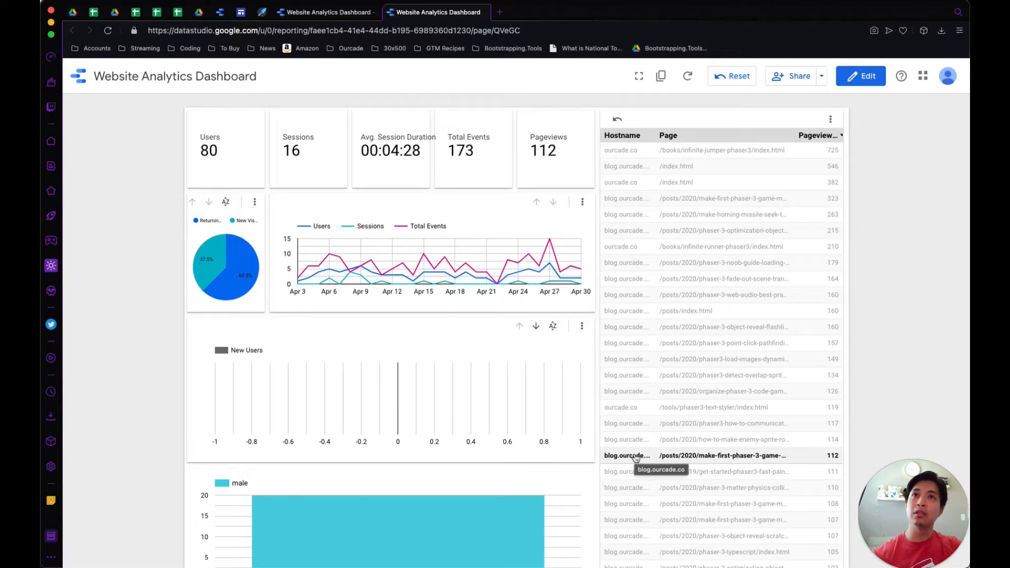
click(636, 457)
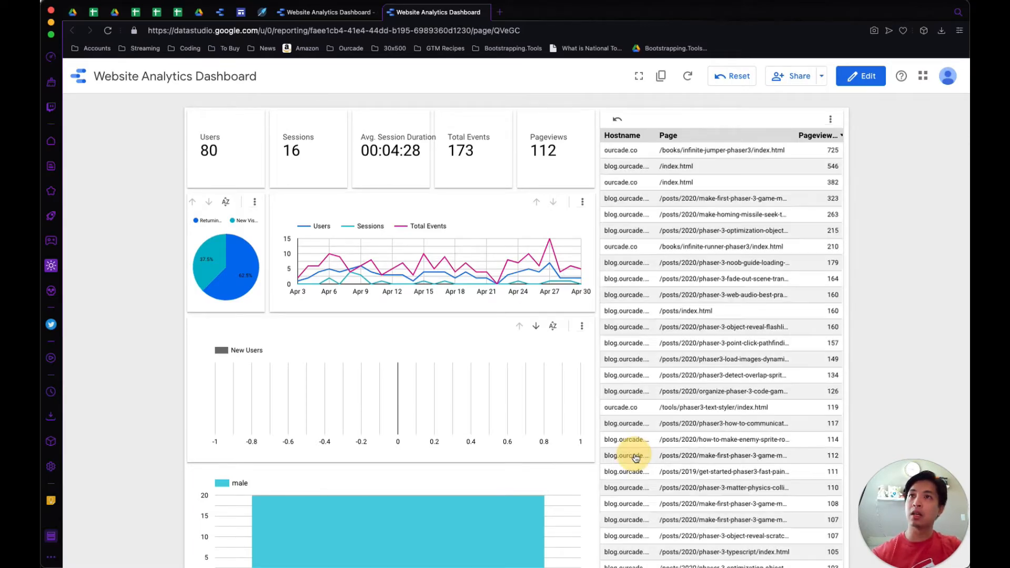
Step: Enable the Apply filter interaction on the age and gender bar chart and return the report to view mode
scroll(536, 447, down, 1)
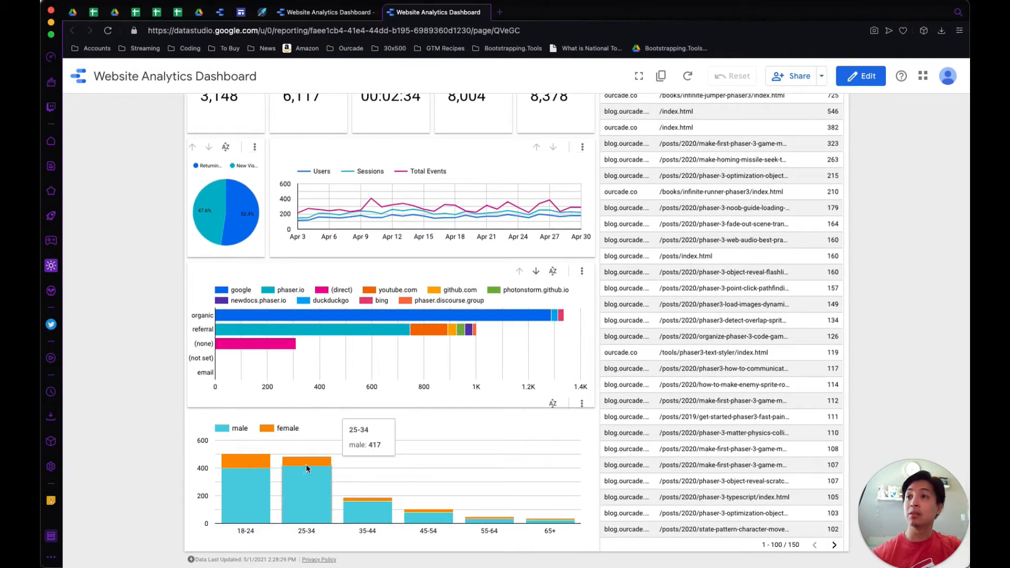
click(308, 507)
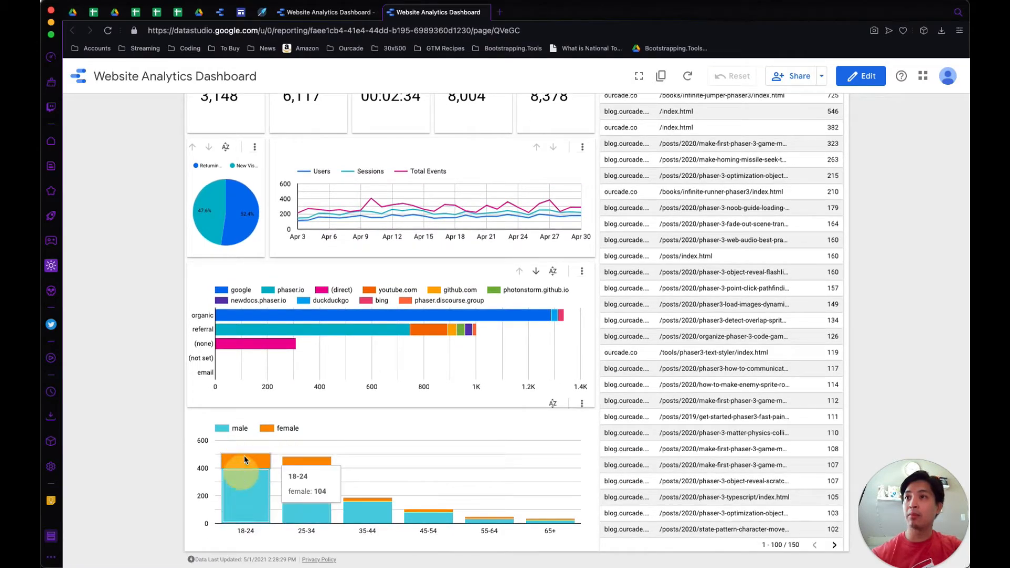
click(873, 74)
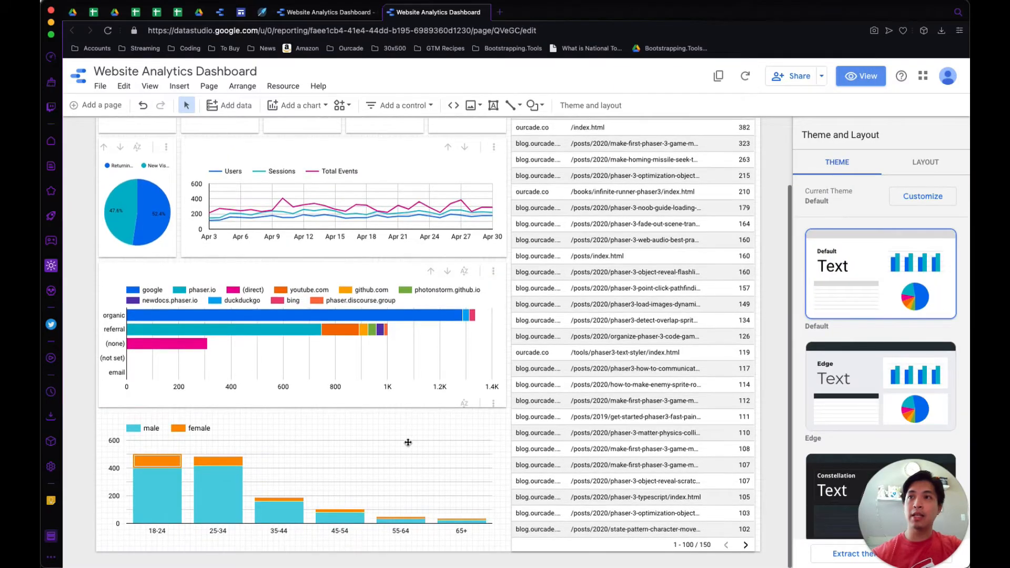
click(368, 416)
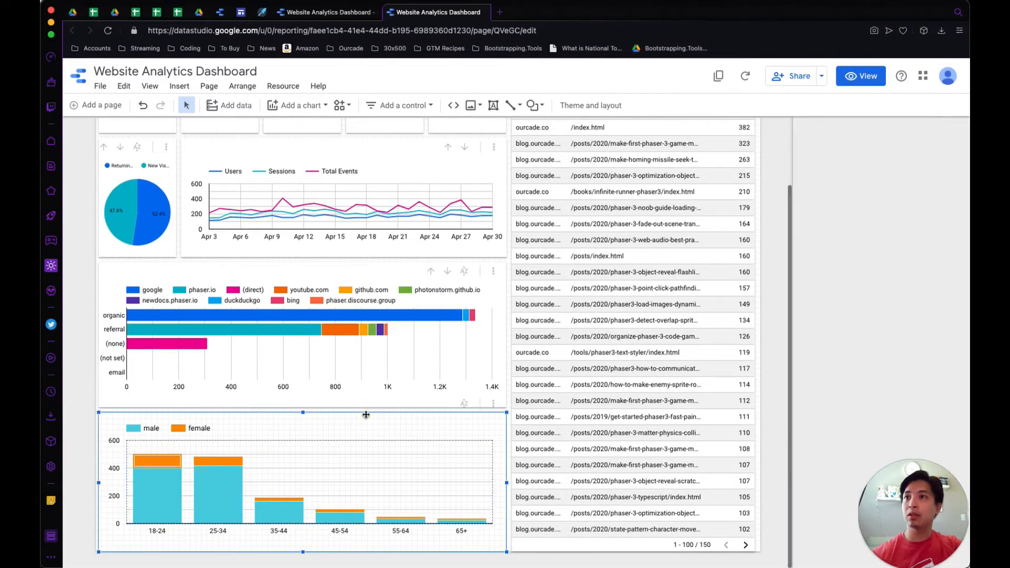
scroll(831, 456, down, 7)
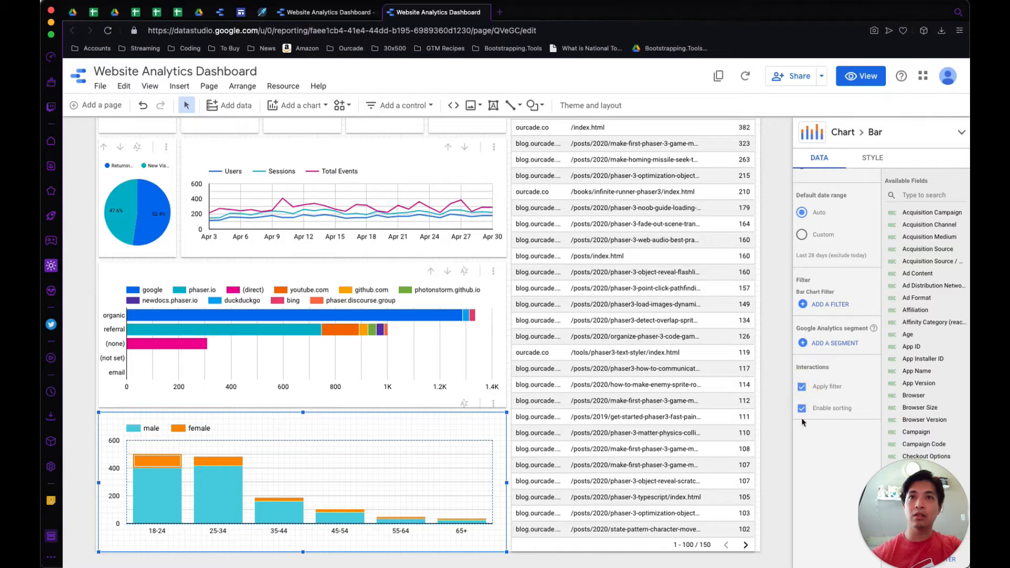
click(861, 75)
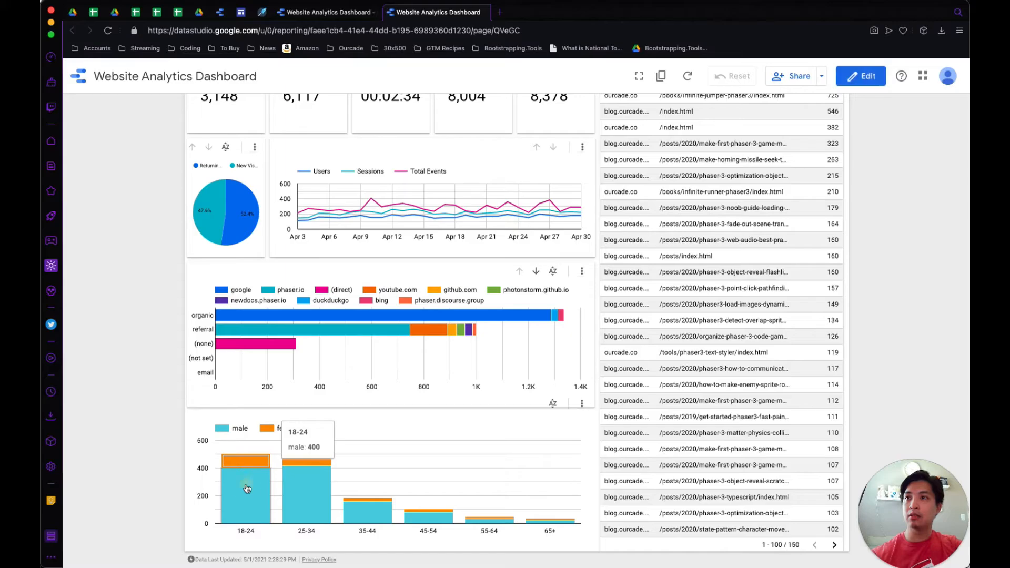
Step: Cross-filter the report by male 18-24, male 25-34, female 25-34 and male 35-44 on the age and gender chart
click(247, 489)
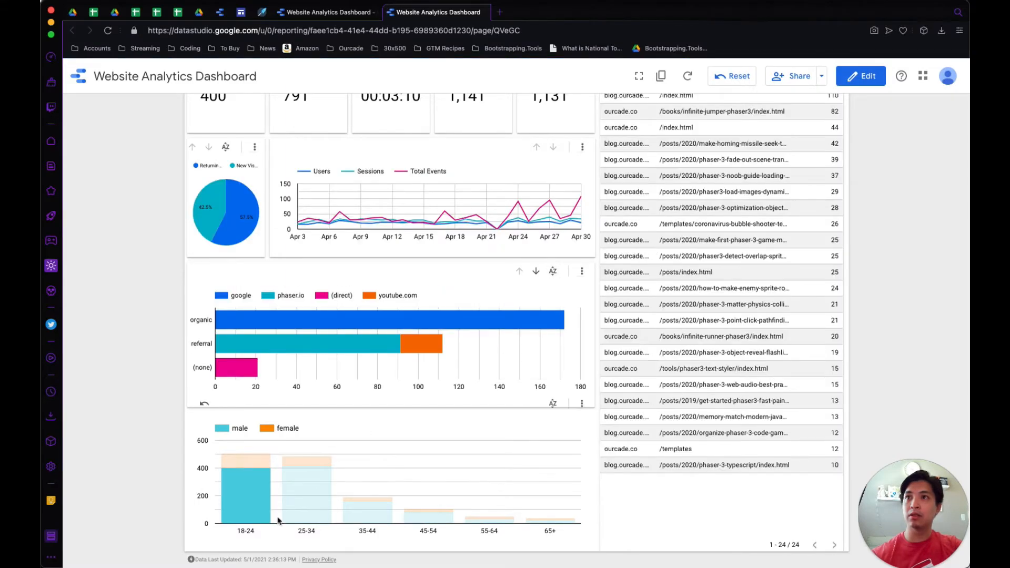
click(325, 487)
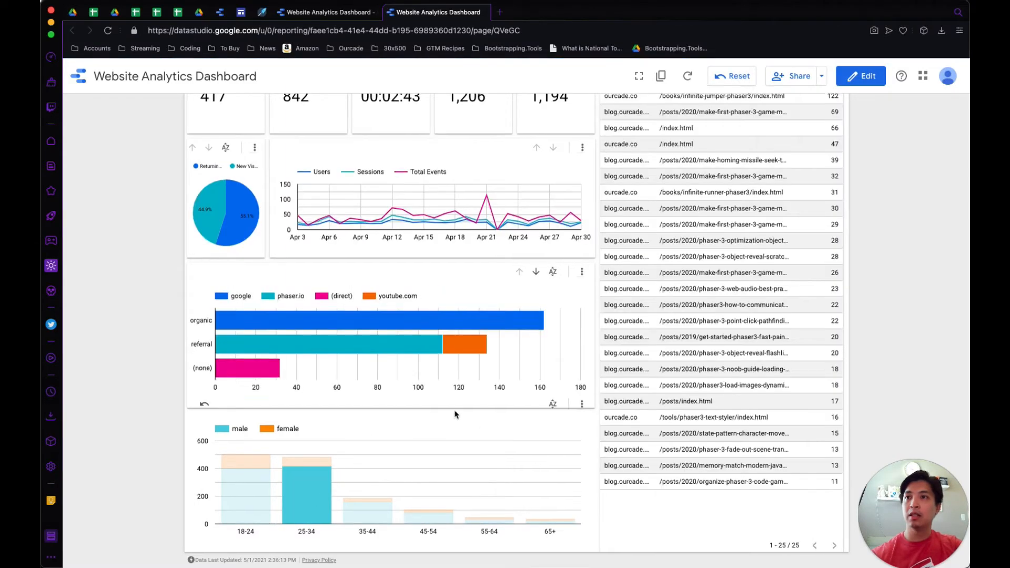
click(322, 463)
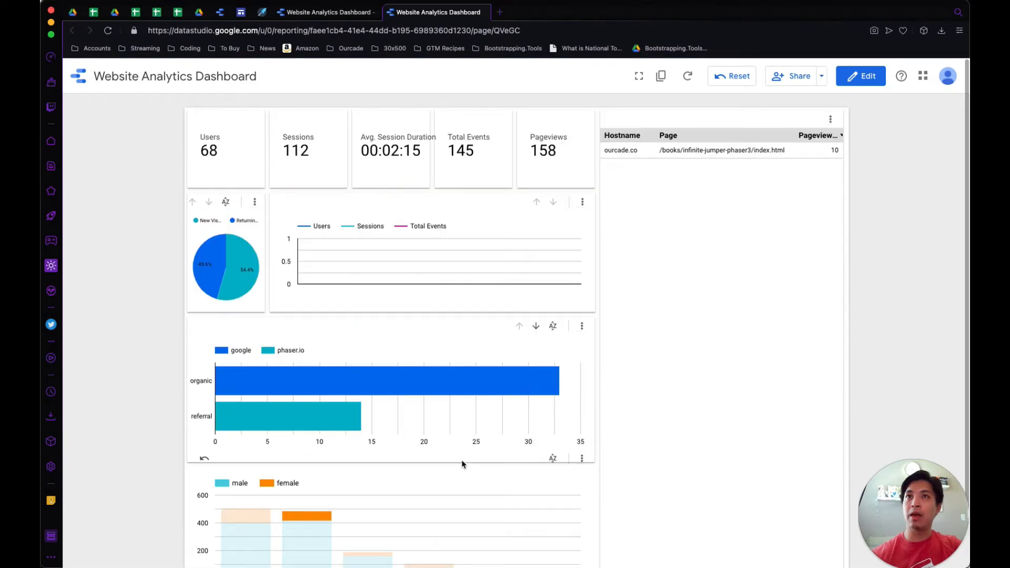
click(369, 513)
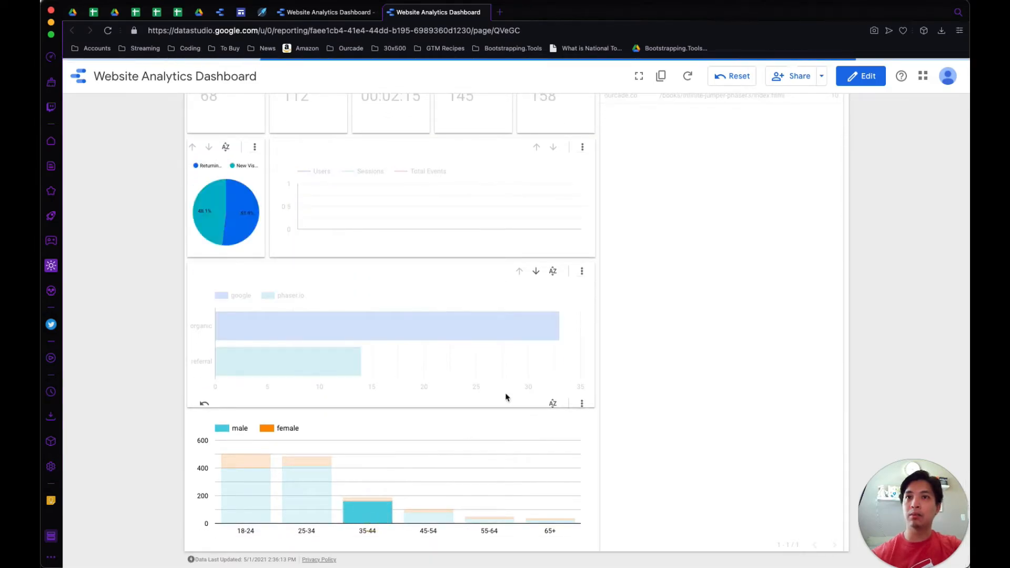
scroll(506, 398, up, 2)
Step: Switch the report to edit mode and examine the Sessions scorecard's background and border style options
click(860, 83)
click(195, 185)
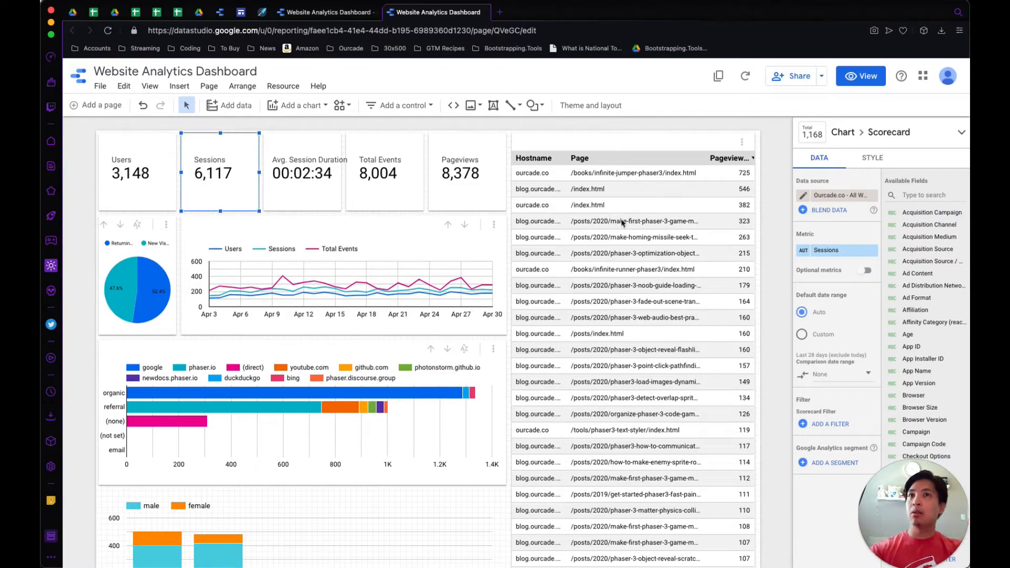
click(874, 158)
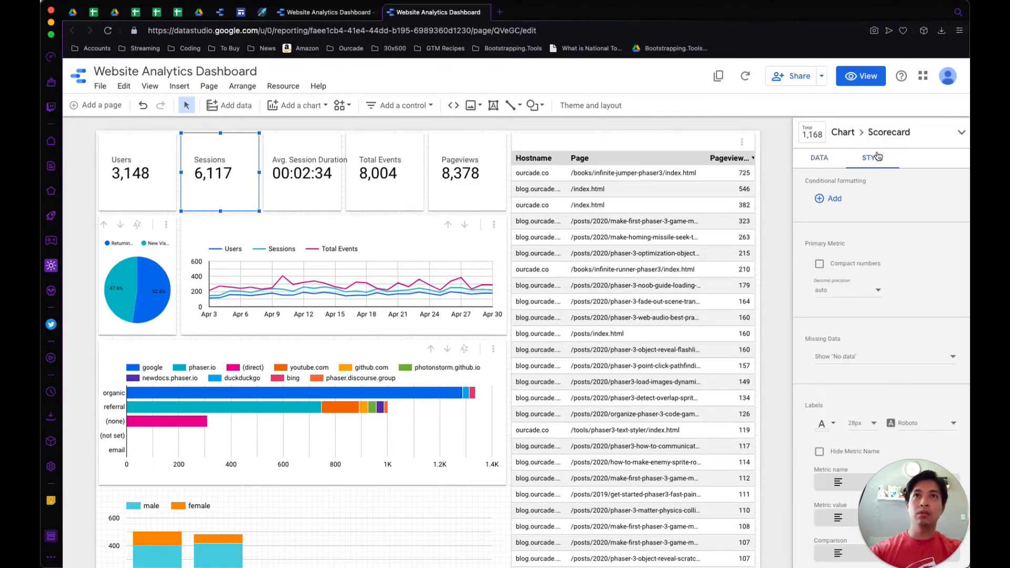
scroll(851, 310, down, 5)
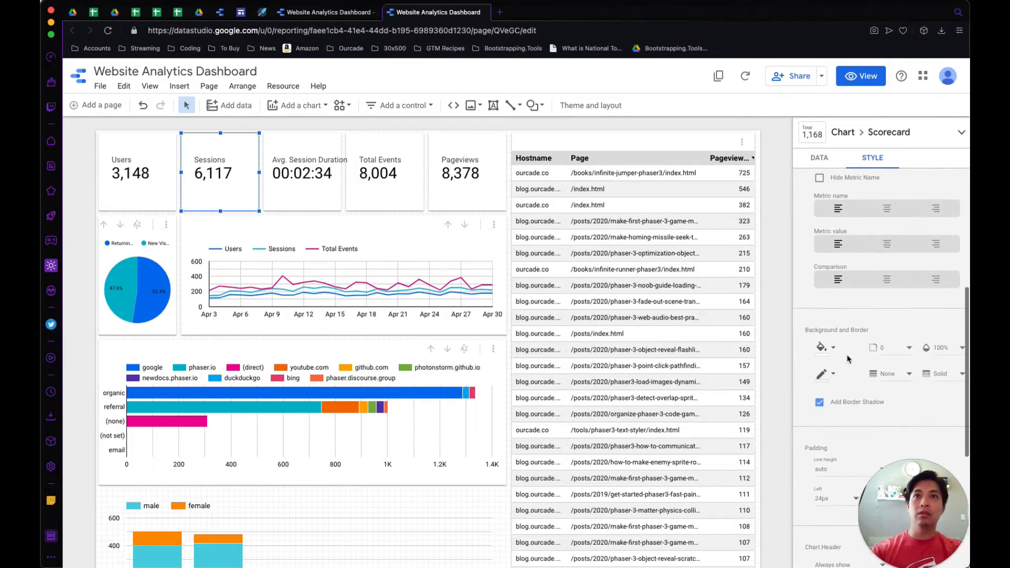
click(834, 349)
click(781, 243)
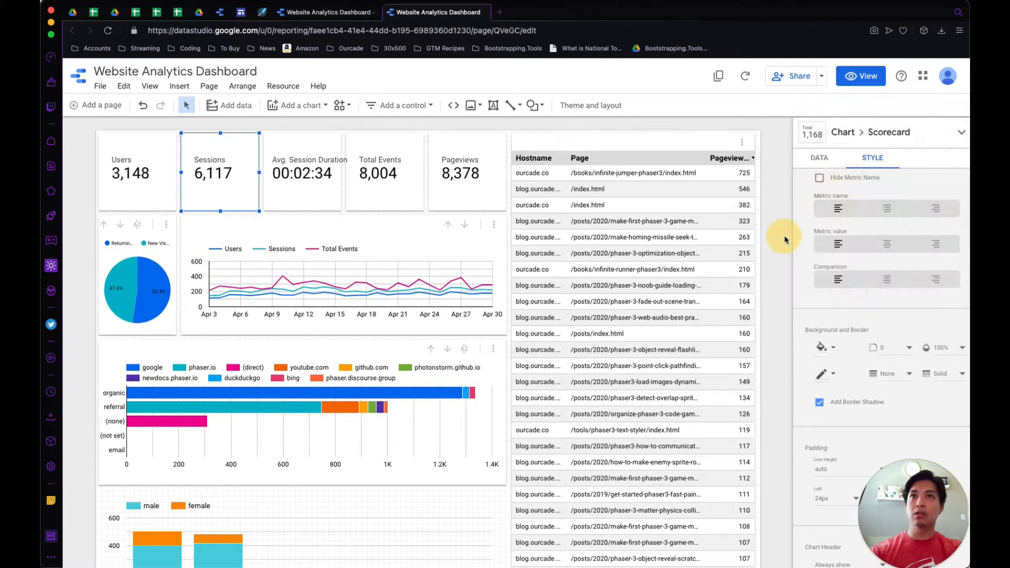
click(164, 169)
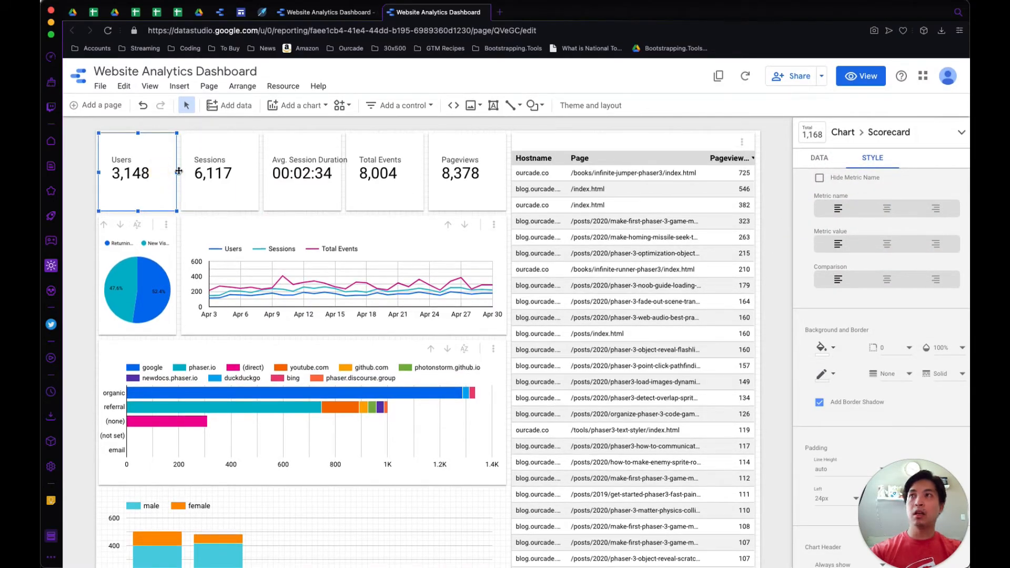
click(240, 186)
click(56, 167)
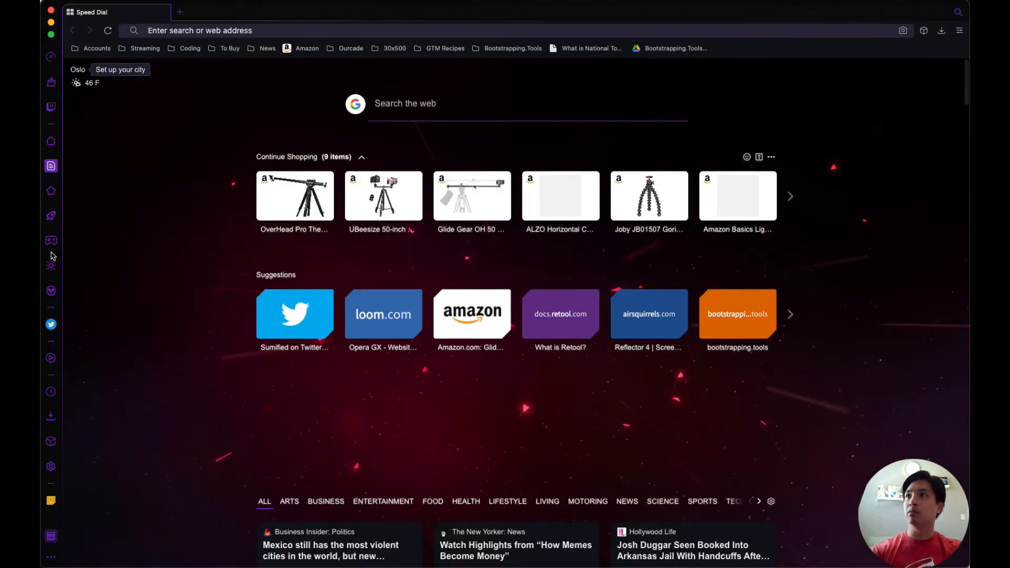
click(52, 266)
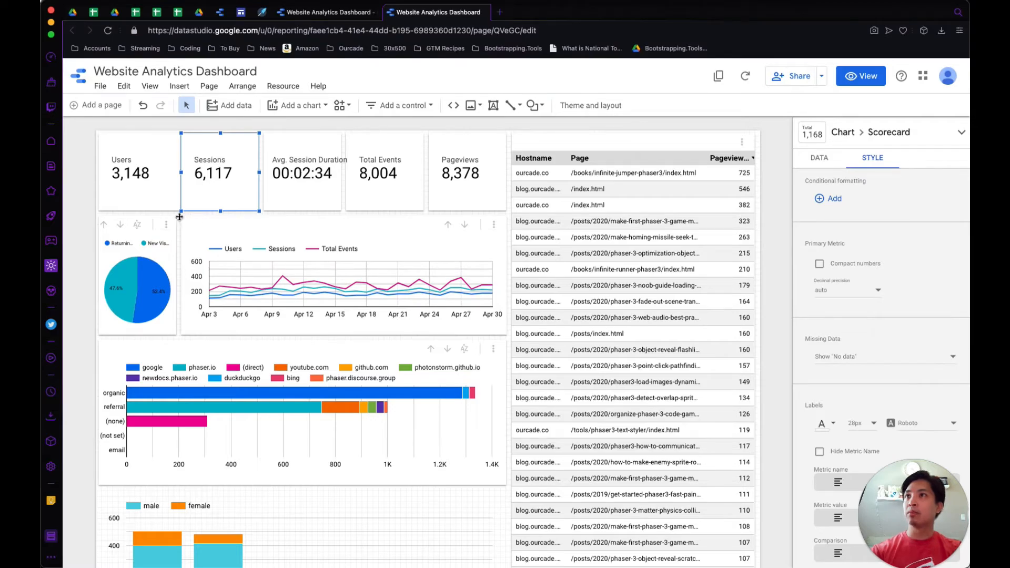
Step: Widen the Users scorecard until its edge meets the Sessions scorecard
click(176, 209)
click(255, 127)
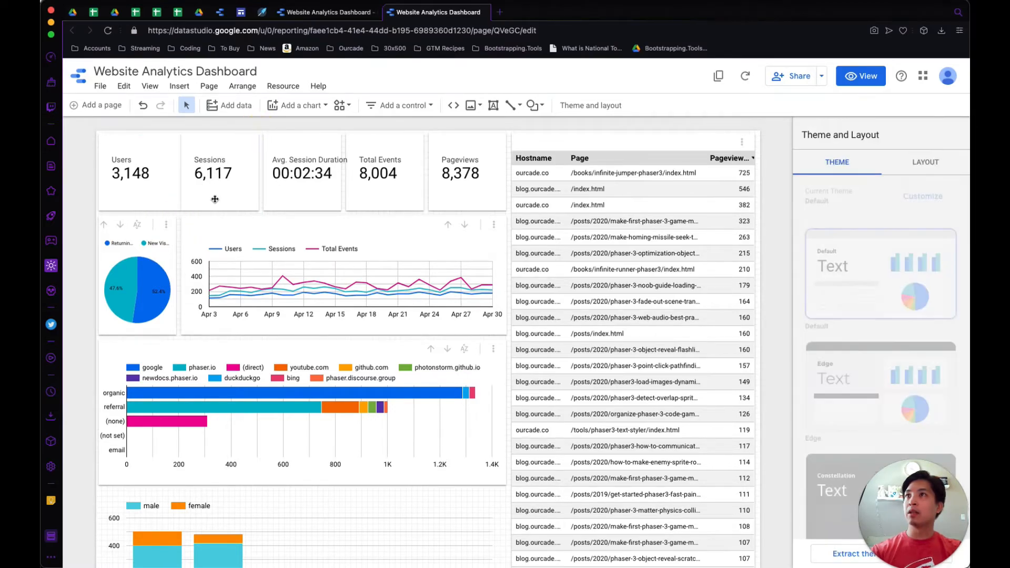
click(216, 199)
click(163, 190)
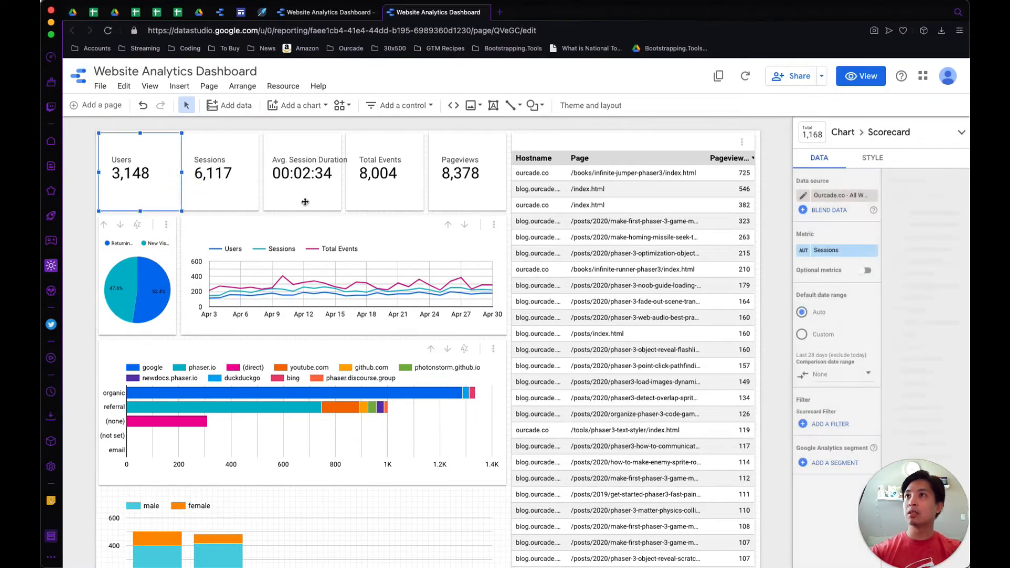
click(224, 194)
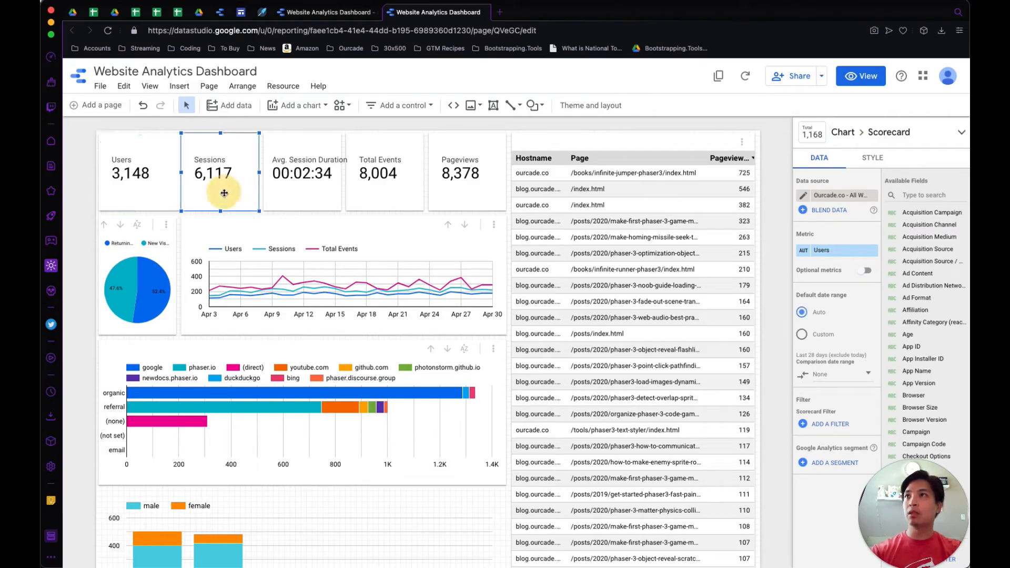
Step: Group the Users, Sessions, Avg. Session Duration, Total Events and Pageviews scorecards and deselect the group
click(111, 185)
shift+click(240, 199)
shift+click(317, 195)
shift+click(405, 196)
shift+click(463, 196)
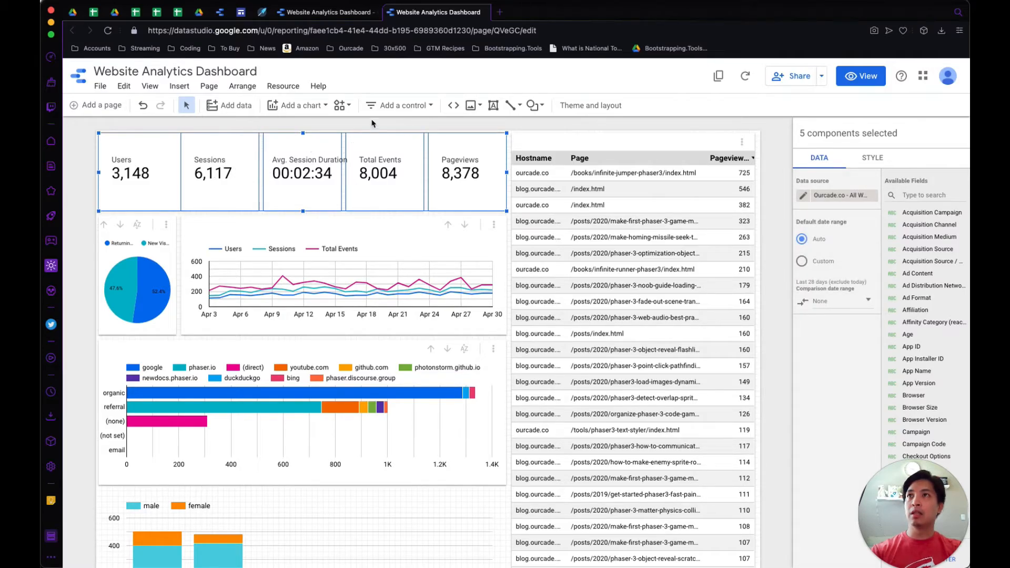
click(241, 87)
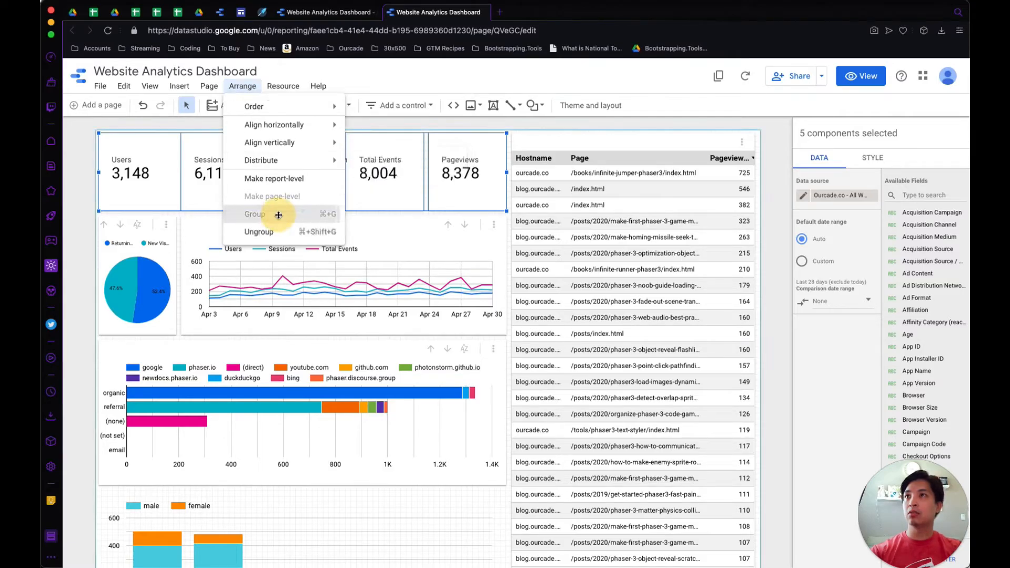
click(260, 214)
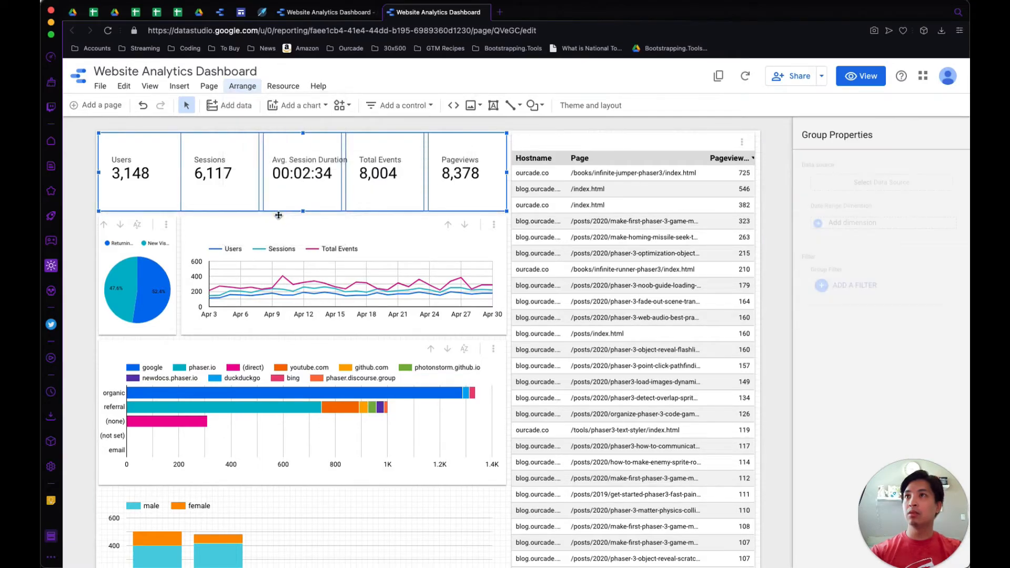
click(457, 125)
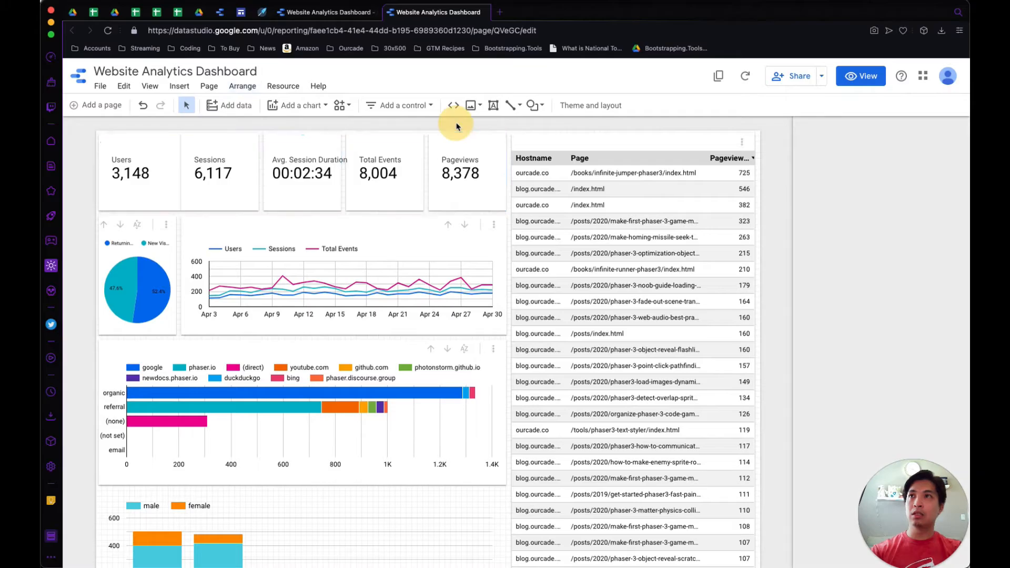
Step: Widen the Sessions scorecard inside the group until it meets the Avg. Session Duration scorecard
click(350, 203)
shift+click(365, 249)
click(382, 129)
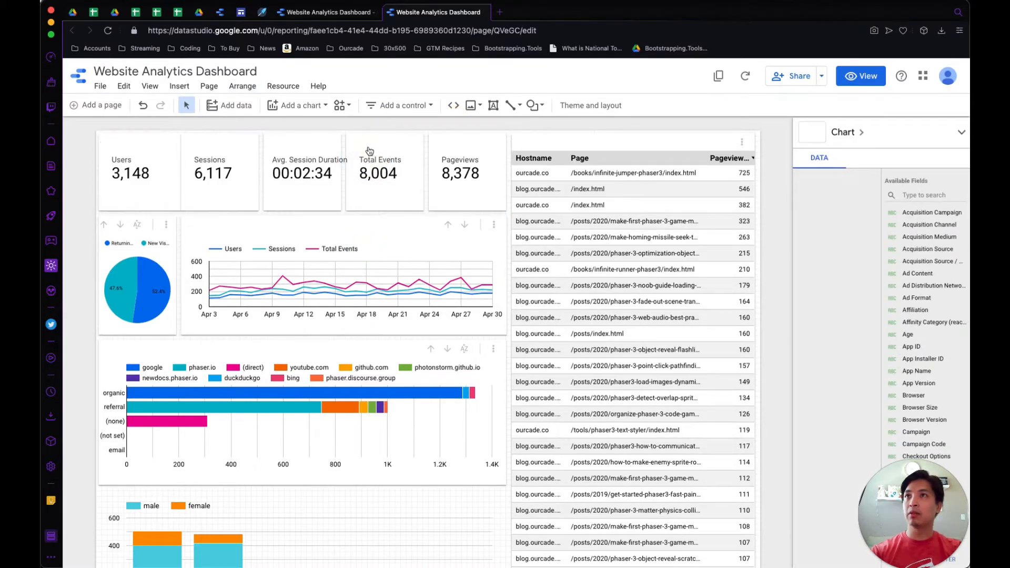
click(275, 149)
click(274, 151)
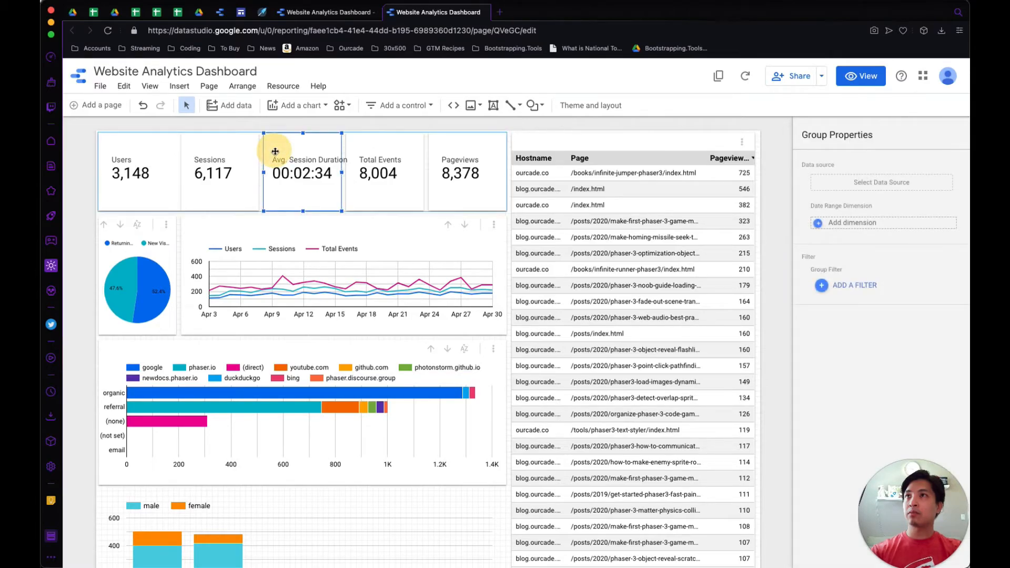
click(261, 175)
click(244, 172)
click(252, 172)
drag(261, 172, 263, 172)
Step: Widen the Avg. Session Duration and Total Events scorecards to close the gaps to their neighboring cards
click(333, 153)
drag(343, 173, 346, 174)
click(389, 150)
drag(424, 172, 428, 172)
click(494, 173)
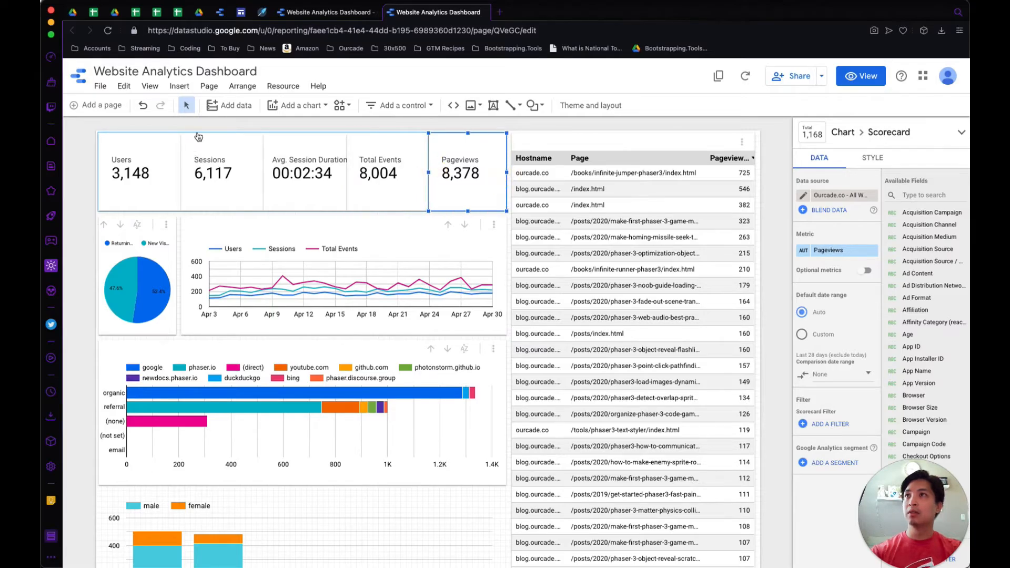
Step: Move the grouped scorecards down and to the right, away from the page's upper-left corner, and deselect them
click(167, 144)
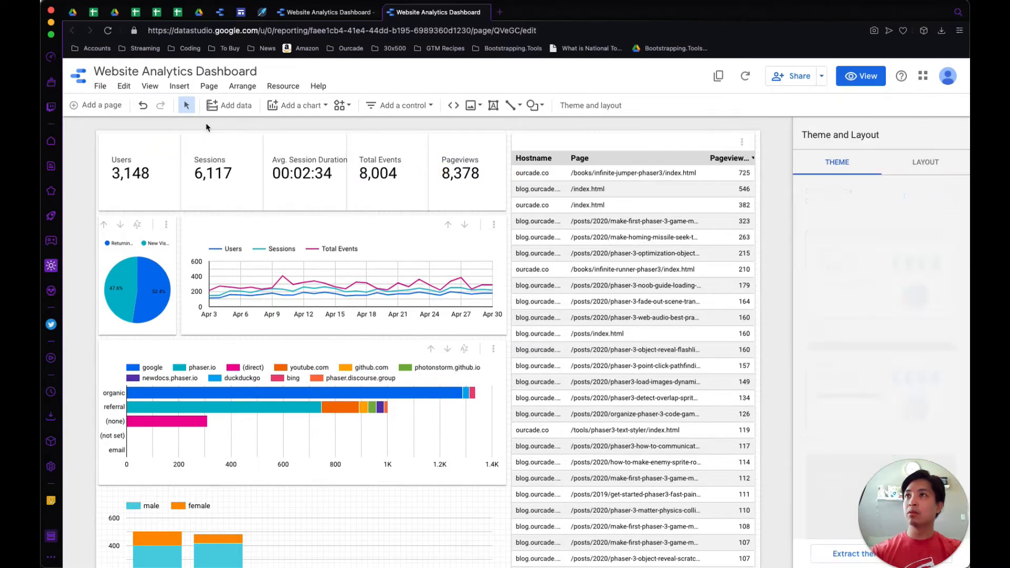
click(172, 155)
drag(212, 149, 251, 175)
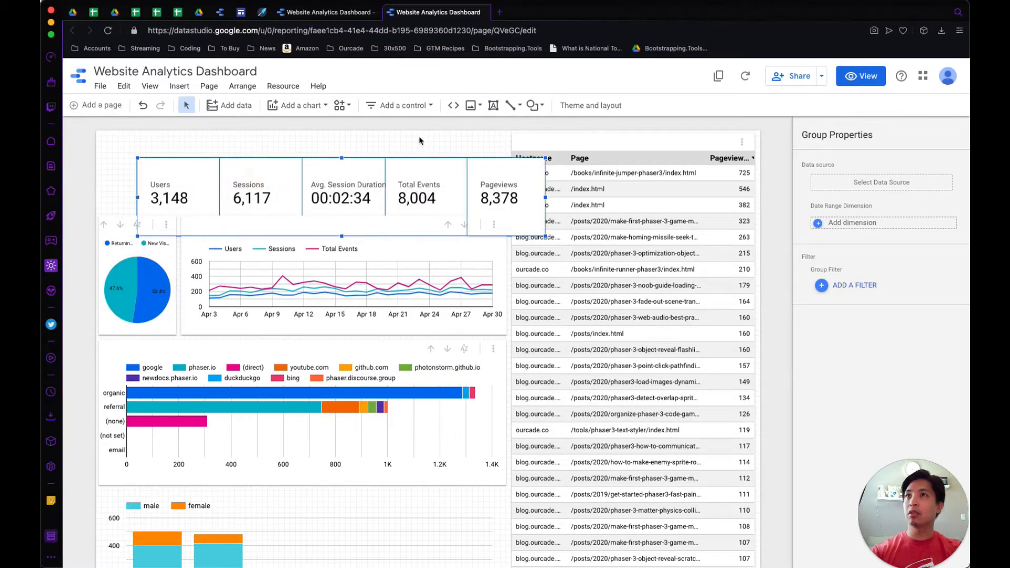
click(366, 128)
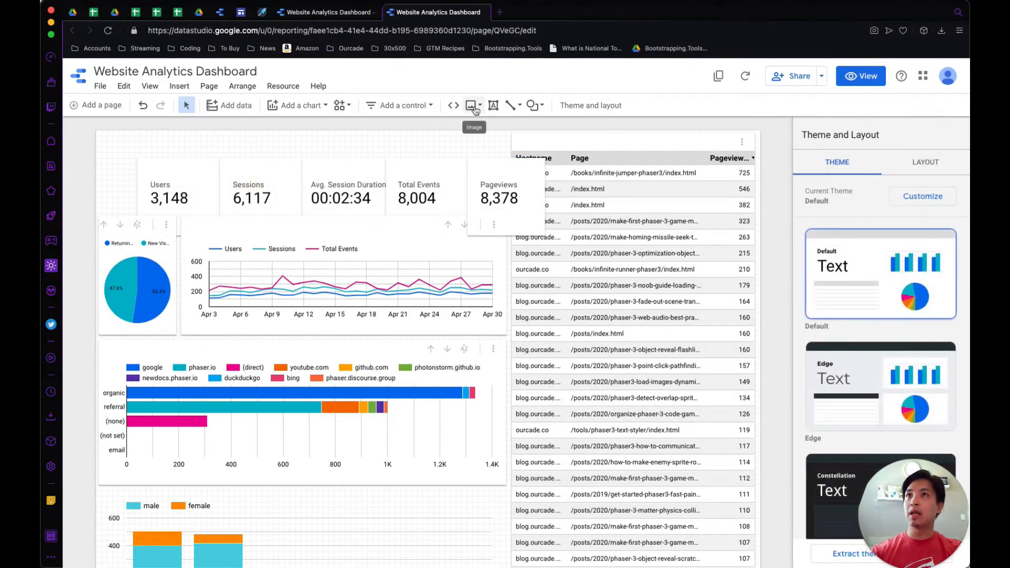
Step: Draw a rectangle over the scorecard row's original area above the pie and time series charts and fill it white
click(534, 105)
click(544, 128)
drag(97, 135, 508, 212)
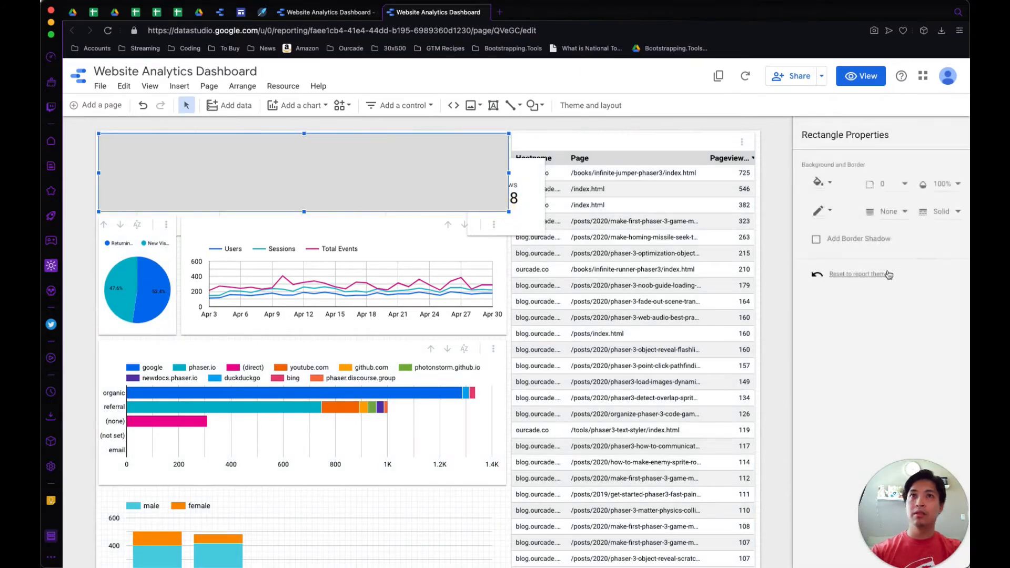
click(832, 182)
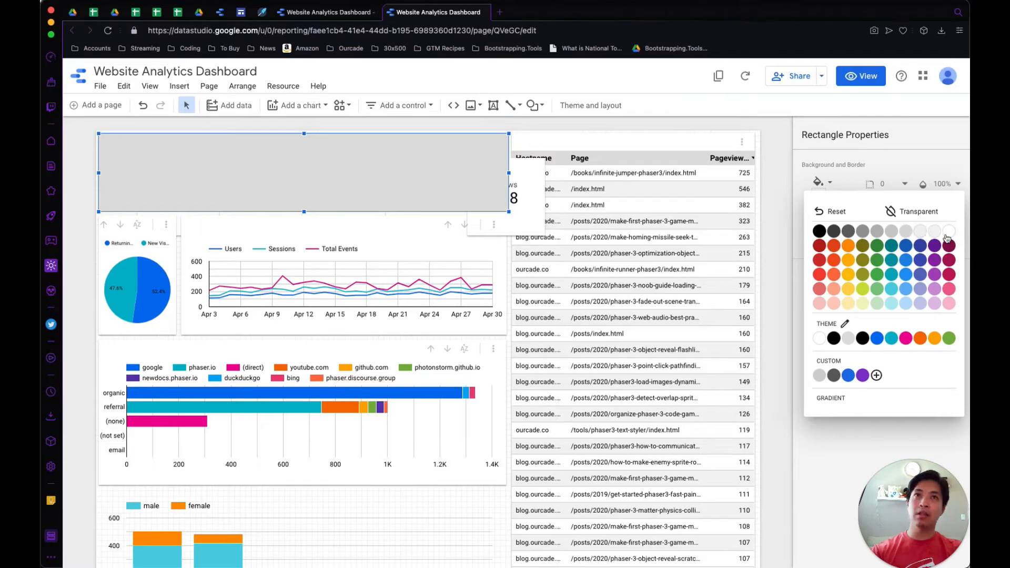
click(949, 234)
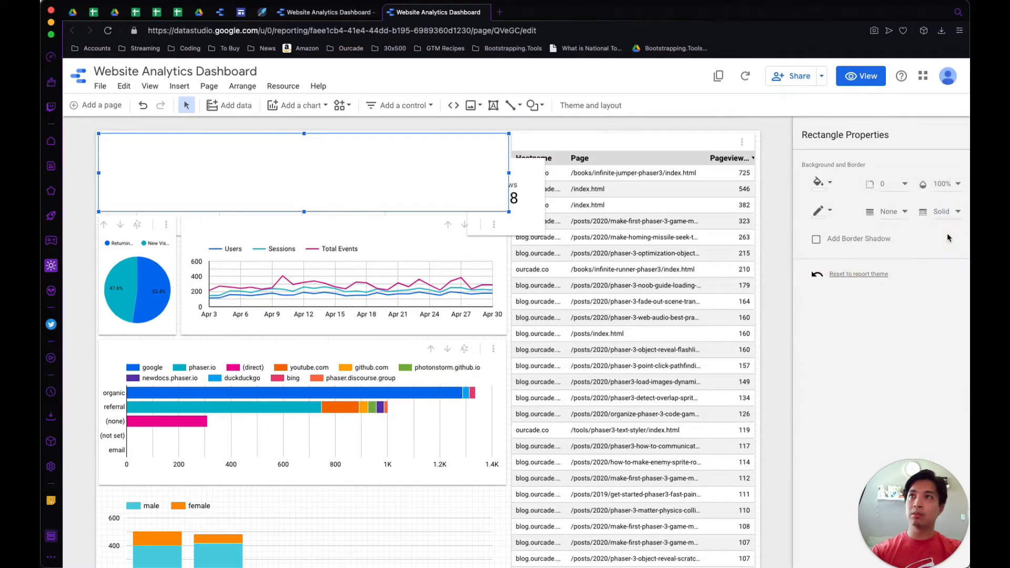
Step: Extend the rectangle to the page's upper-left corner and set its fill to light gray
drag(97, 133, 96, 130)
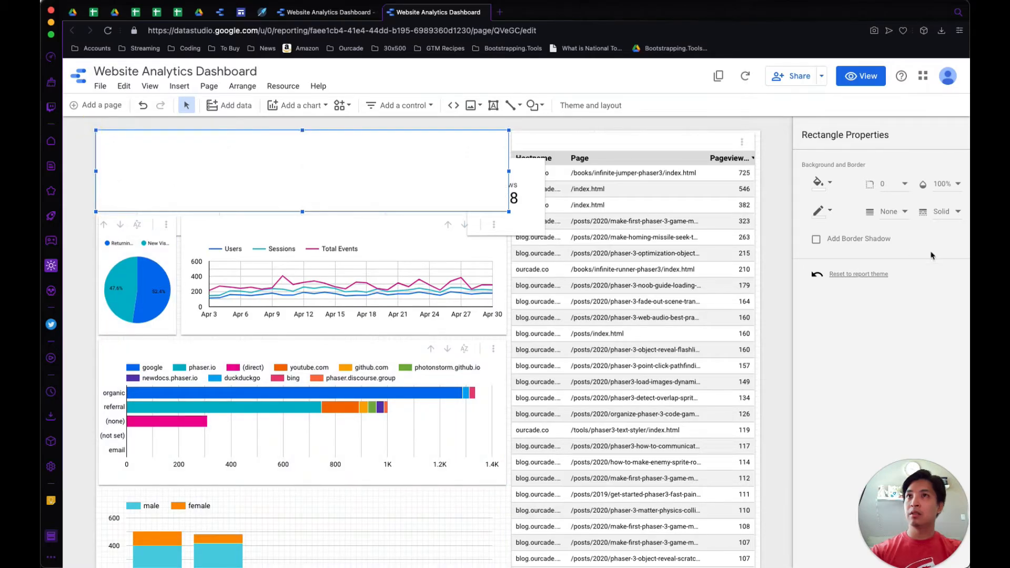
click(822, 184)
click(922, 238)
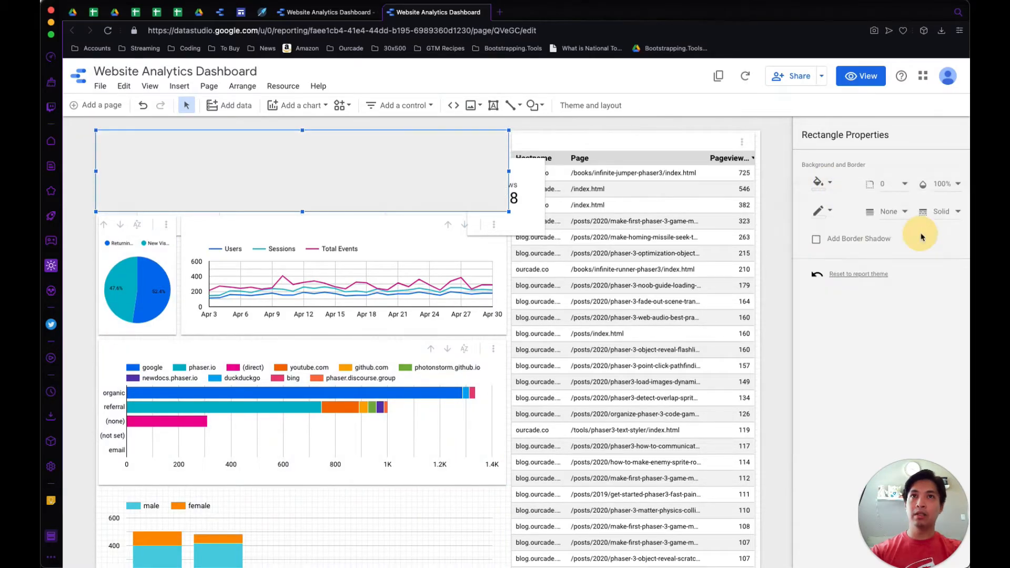
Step: Bring the grouped scorecards to the front so they sit above the light gray rectangle
click(525, 169)
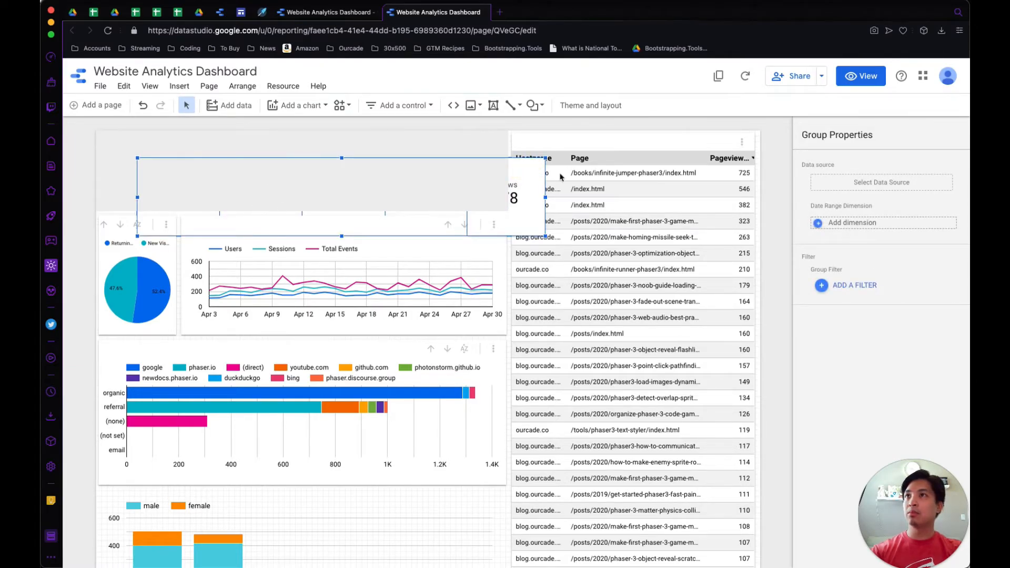
right_click(521, 173)
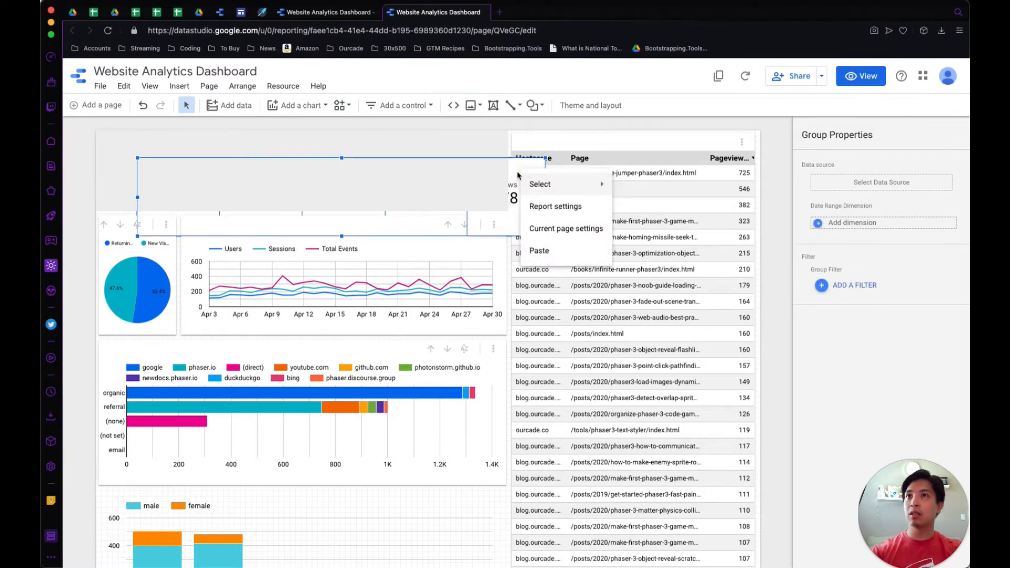
key(Escape)
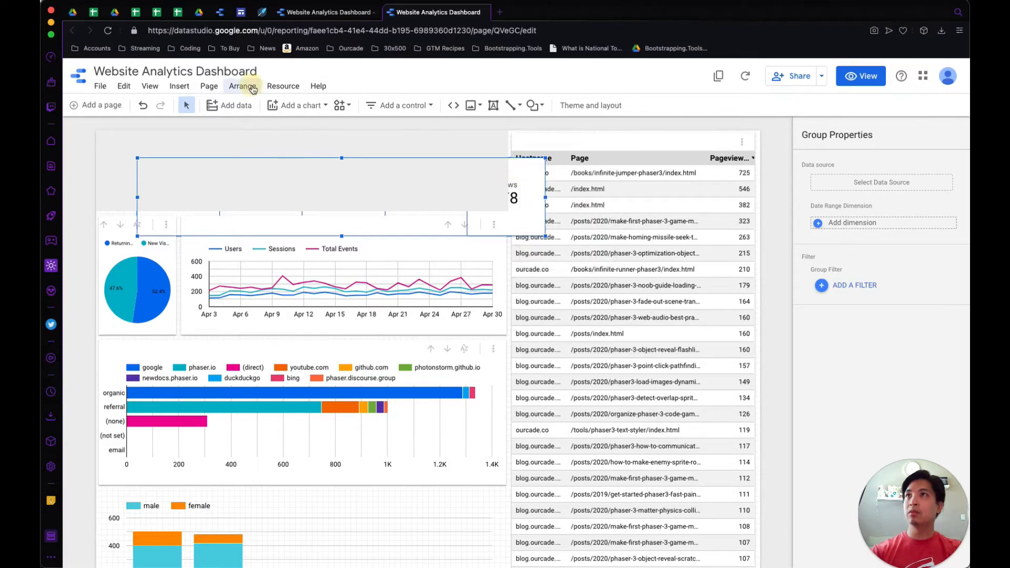
click(243, 85)
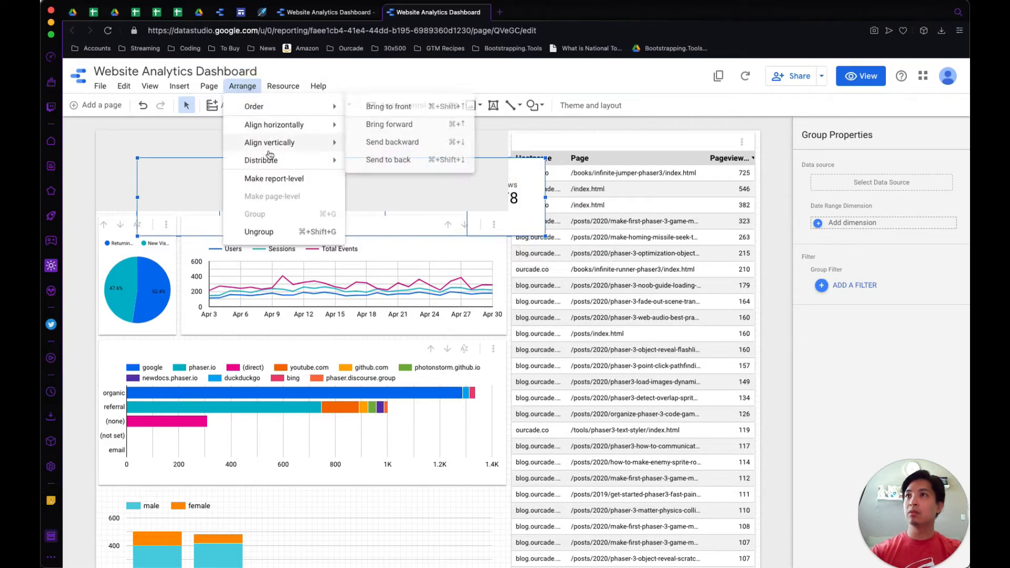
click(405, 108)
Step: Move the grouped scorecards back over the gray rectangle in the page's upper-left corner, above the pie and time series charts
drag(526, 163, 492, 163)
click(429, 167)
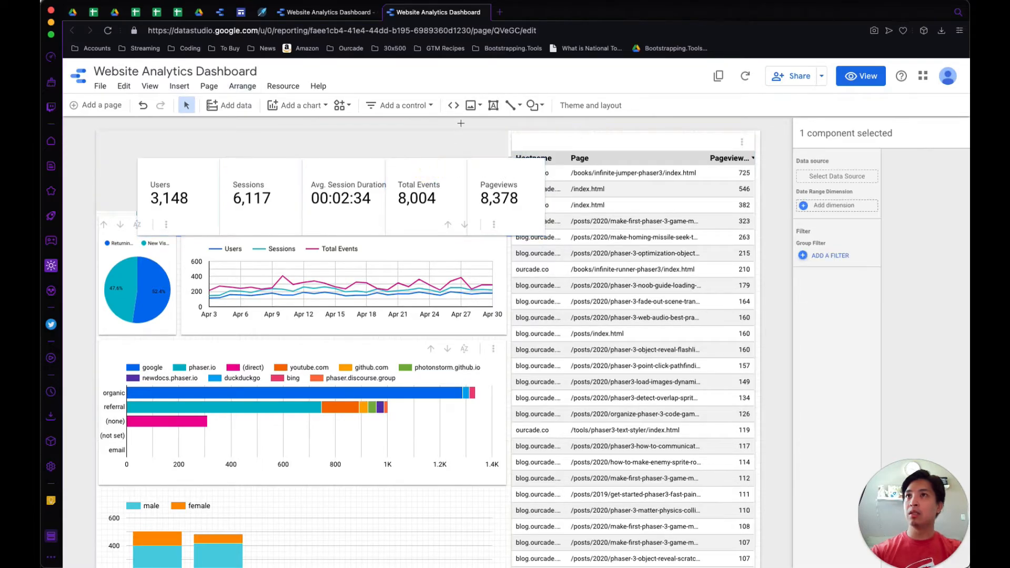
click(403, 169)
click(322, 128)
click(209, 176)
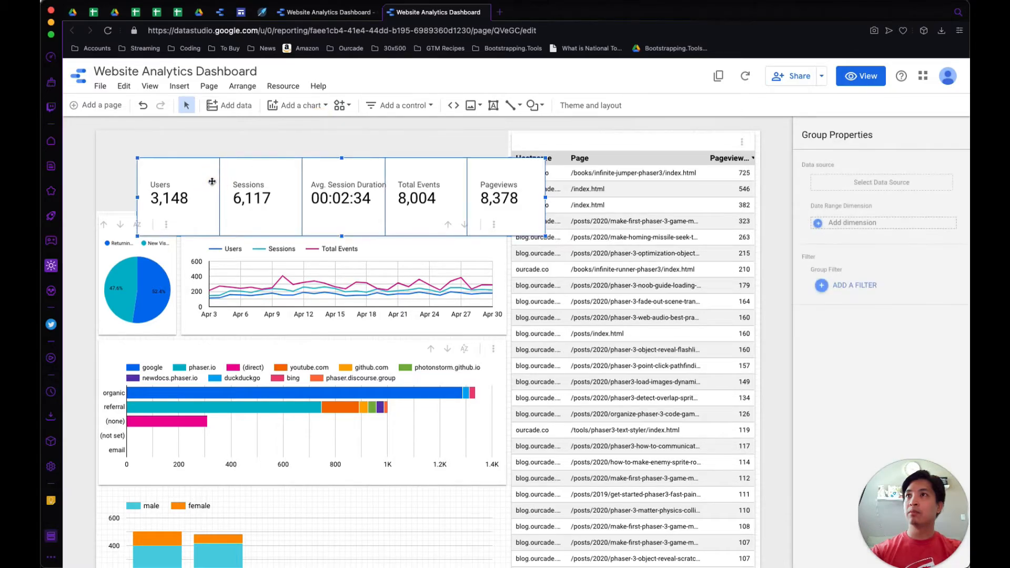
drag(208, 175, 172, 154)
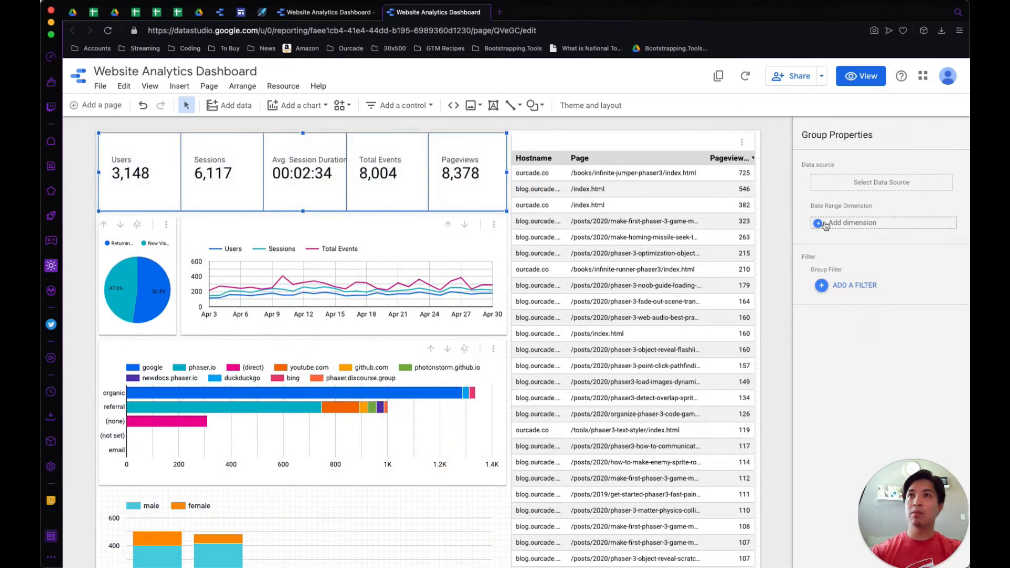
Step: Set a light gray background on the Users, Avg. Session Duration, Total Events and Pageviews scorecards within the group
click(170, 154)
click(169, 154)
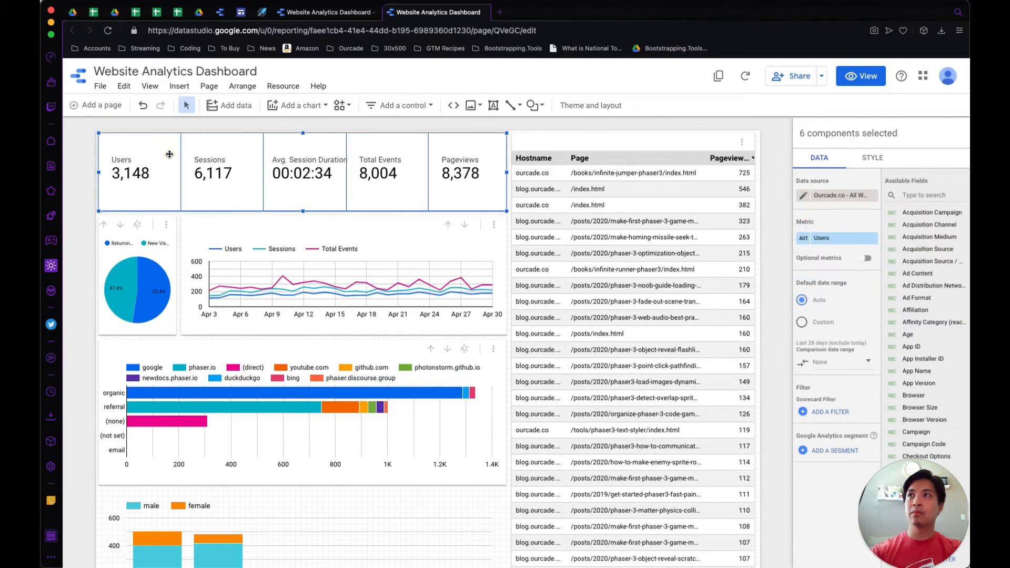
click(170, 155)
click(305, 150)
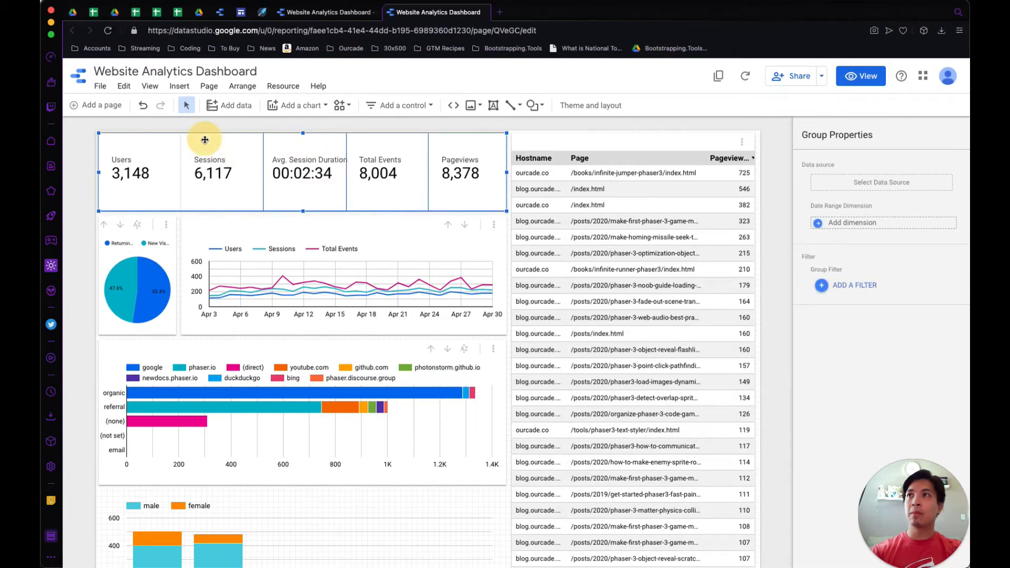
key(super+shift+g)
click(871, 161)
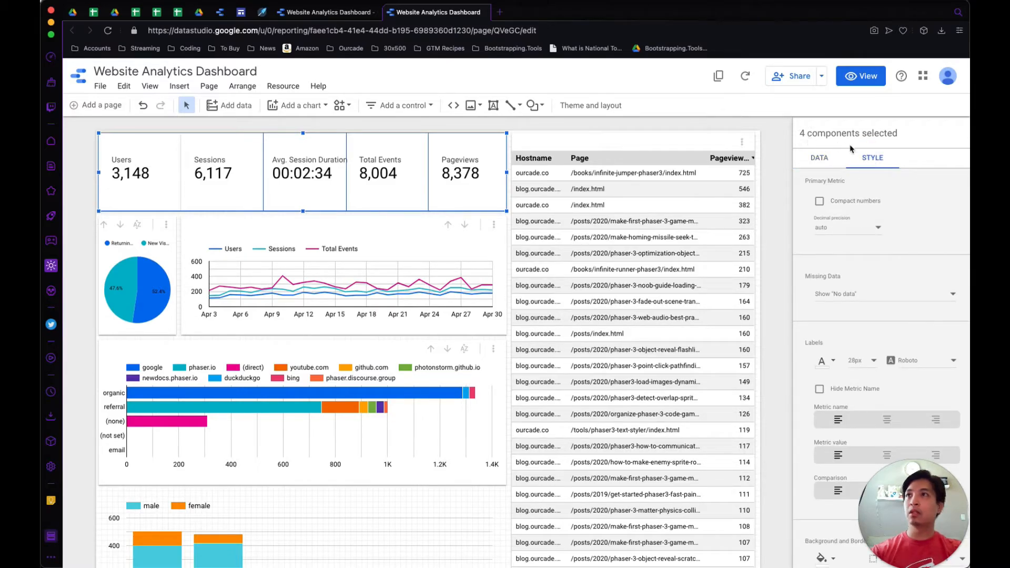
key(super+a)
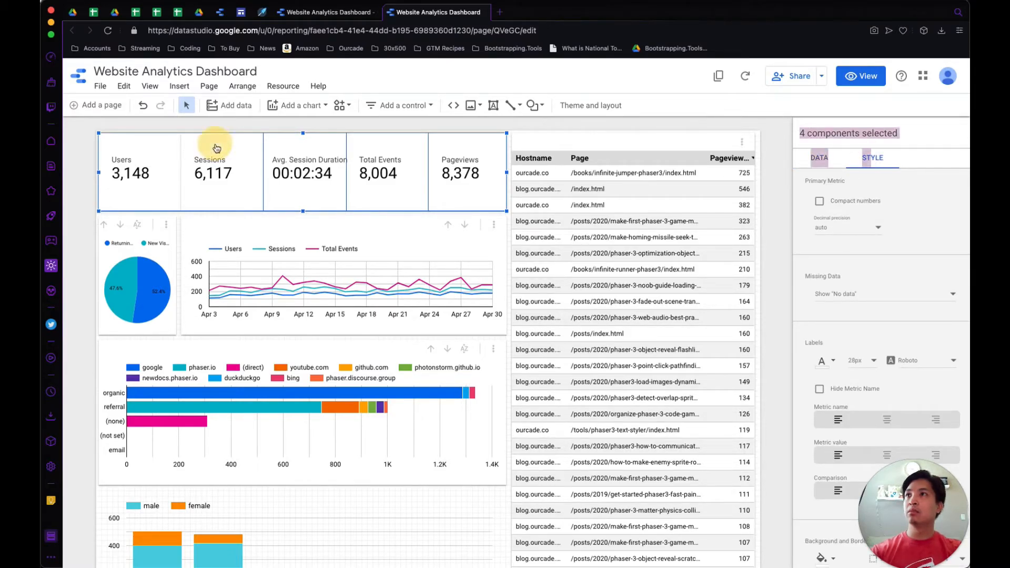
click(922, 171)
scroll(834, 379, down, 4)
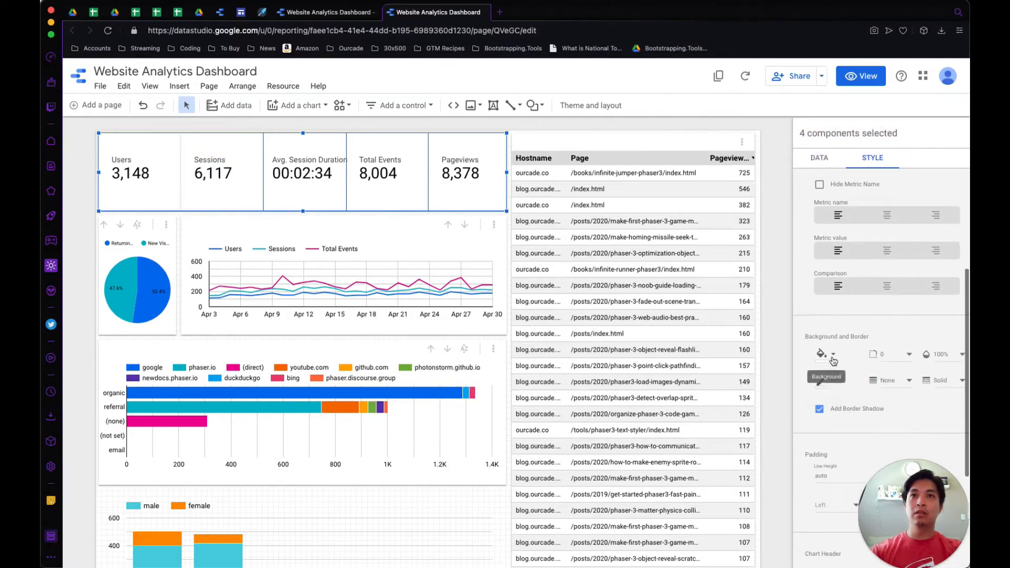
click(833, 361)
click(897, 135)
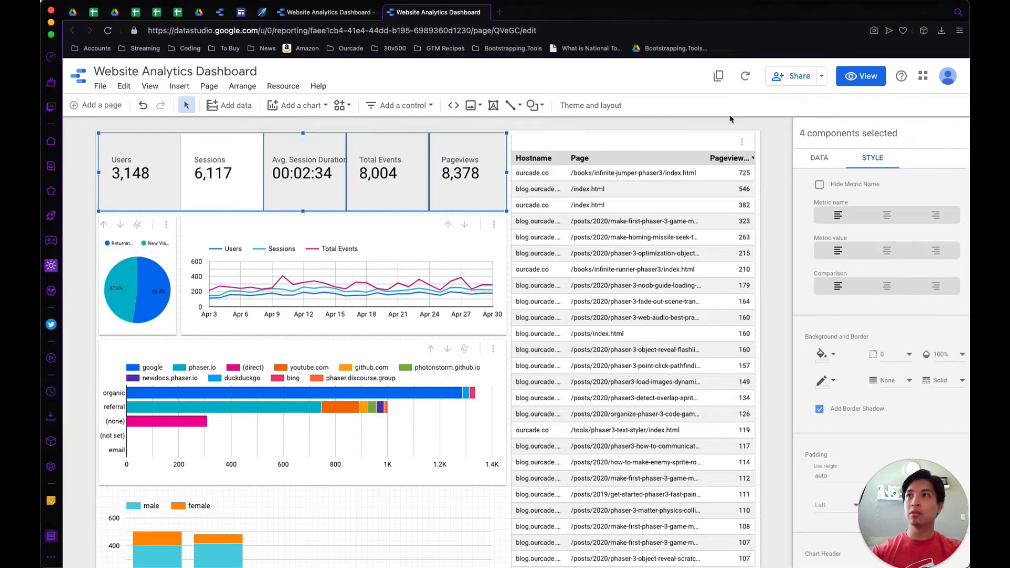
key(Escape)
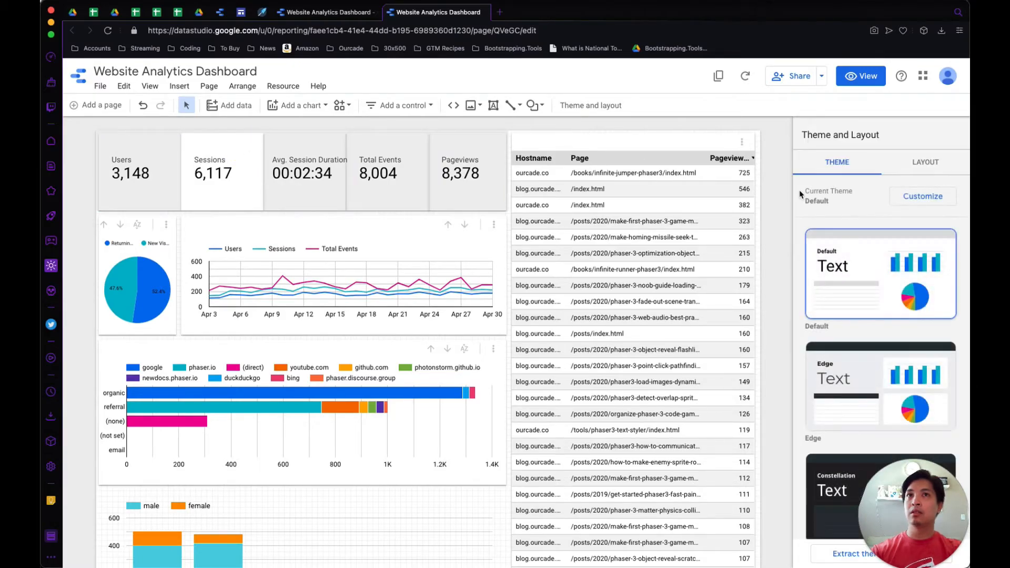
Step: Give the Sessions scorecard the same light gray background as its neighboring scorecards
click(253, 148)
click(213, 163)
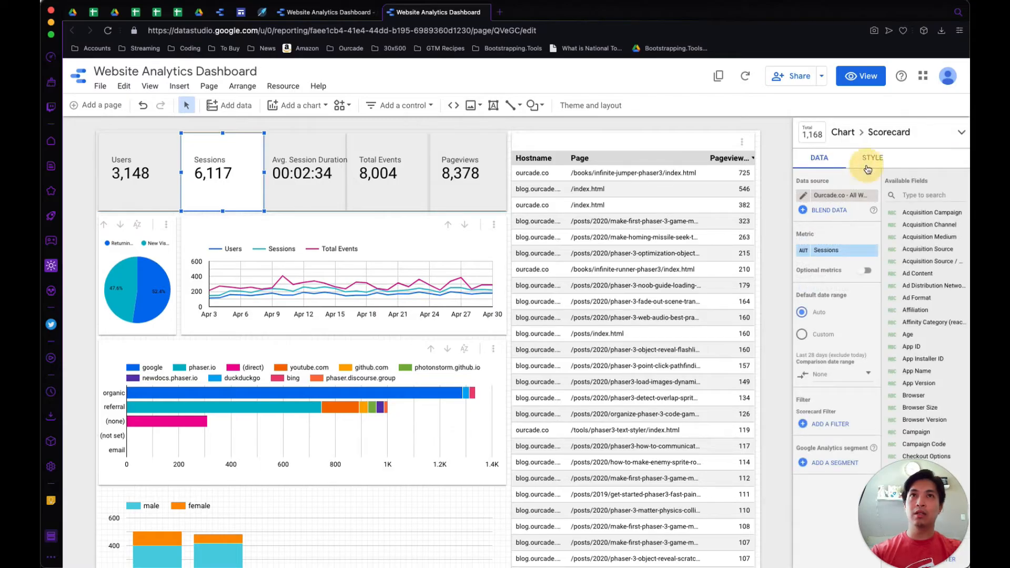
click(872, 157)
scroll(852, 389, down, 4)
scroll(853, 394, down, 3)
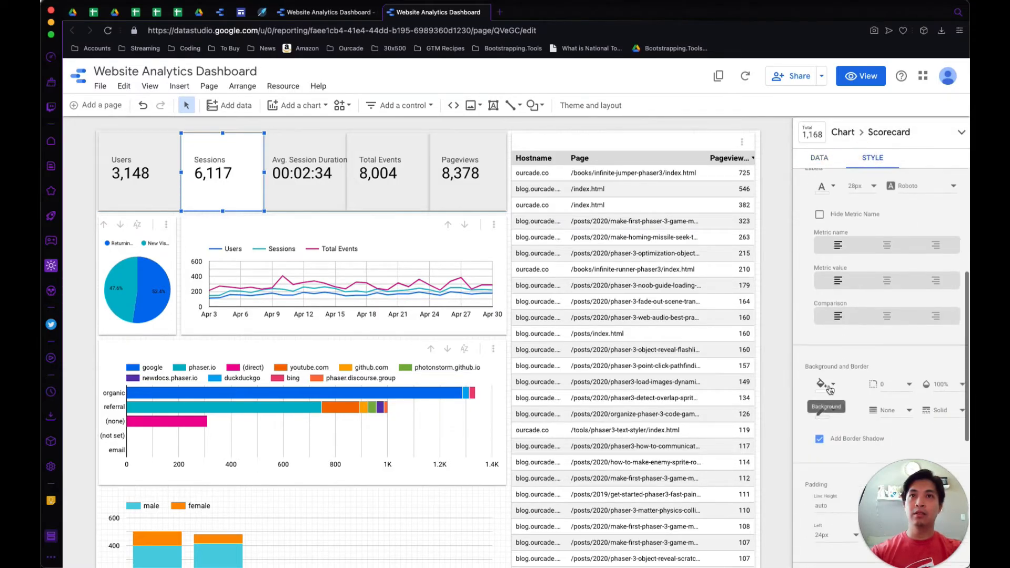
click(823, 385)
click(933, 172)
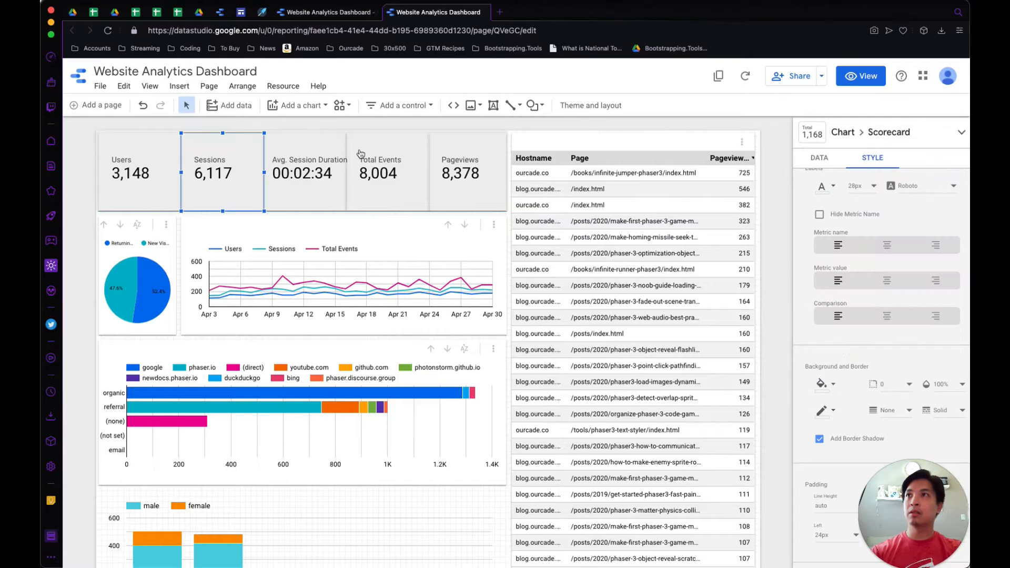
Step: Remove the border shadow from all five scorecards and deselect them
scroll(864, 366, down, 2)
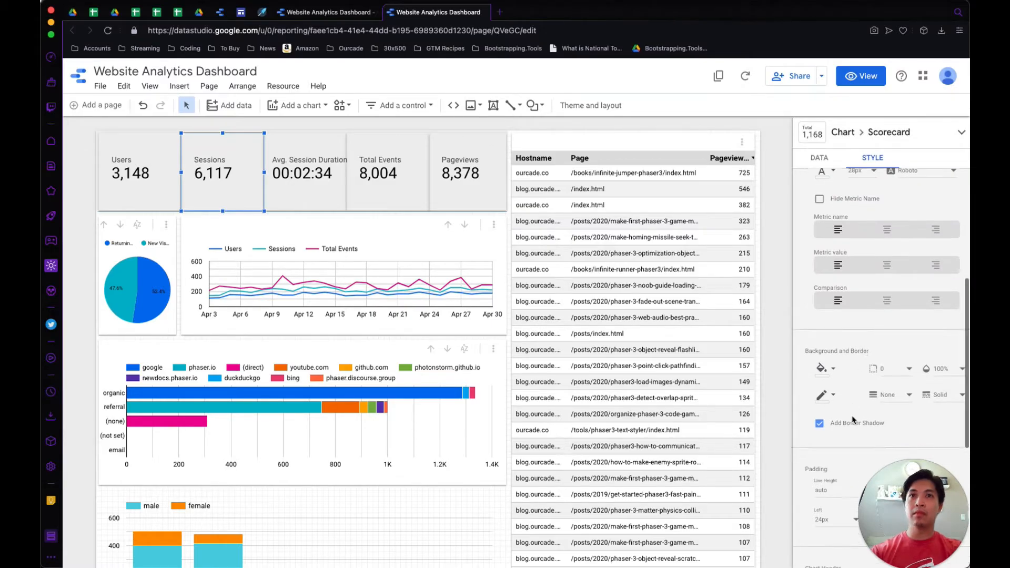
click(819, 361)
shift+click(155, 174)
shift+click(310, 176)
shift+click(475, 179)
scroll(839, 376, down, 5)
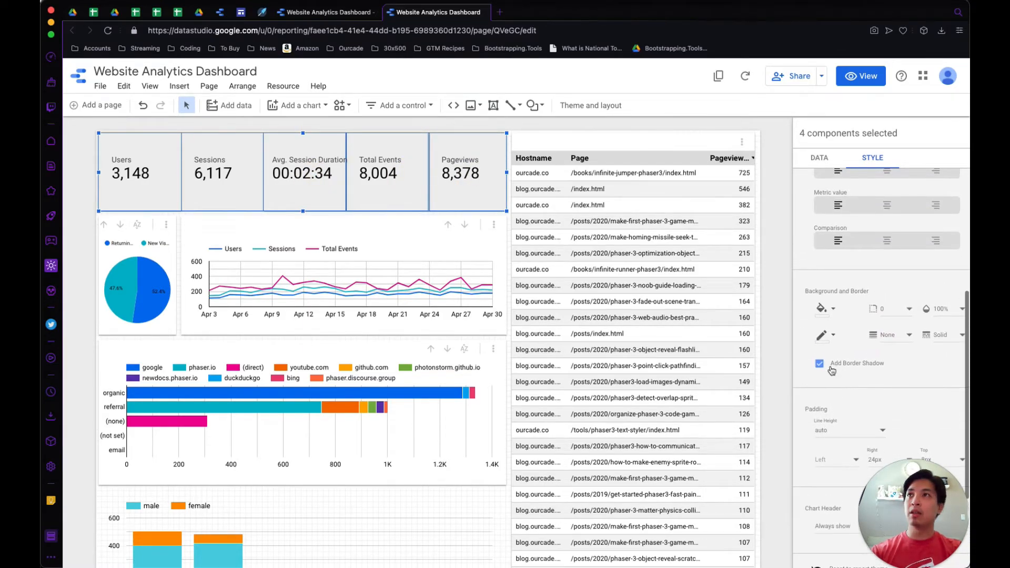
click(820, 360)
click(512, 121)
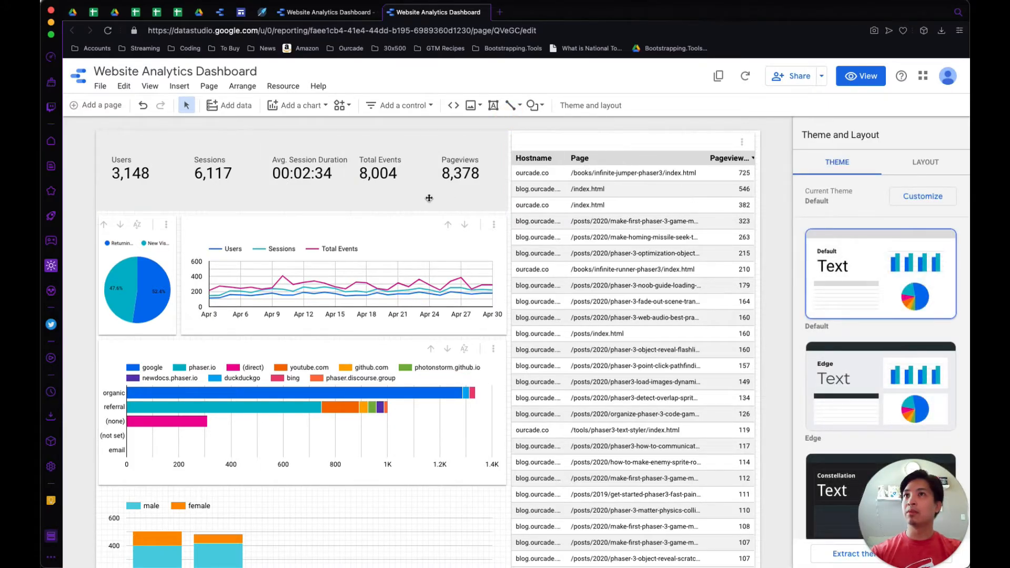
Step: Shrink the scorecard group from its upper-left and lower-right corners to leave a margin inside the gray rectangle
click(140, 202)
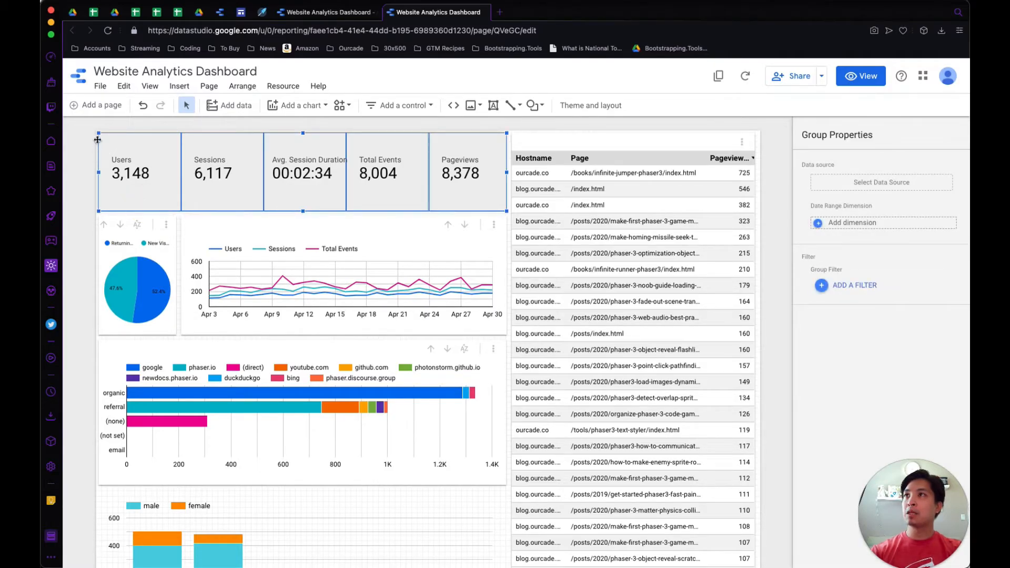
drag(97, 131, 106, 139)
drag(505, 211, 510, 194)
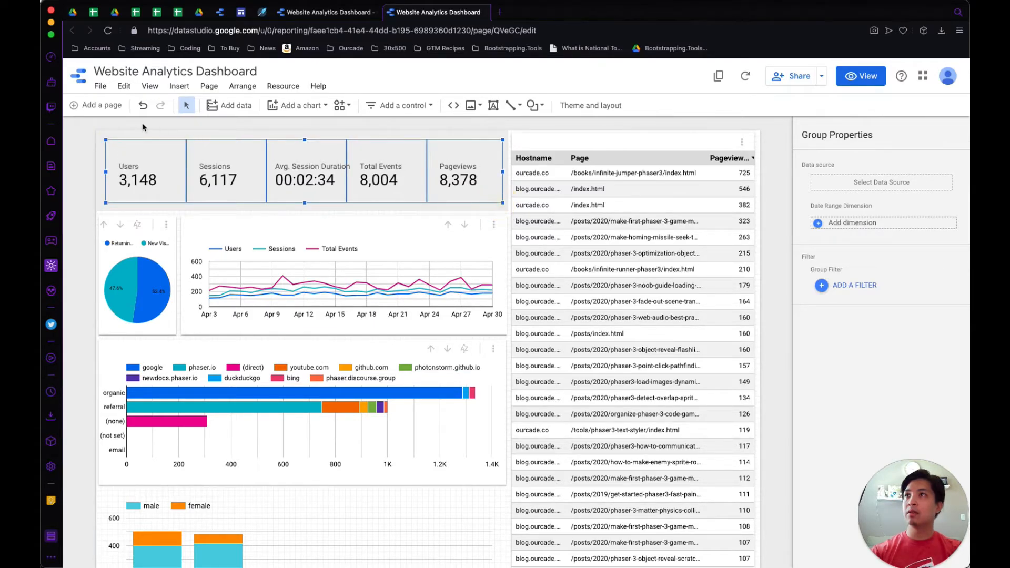
Step: Shrink the gray background rectangle from its corners until it closely frames the scorecard row
click(134, 133)
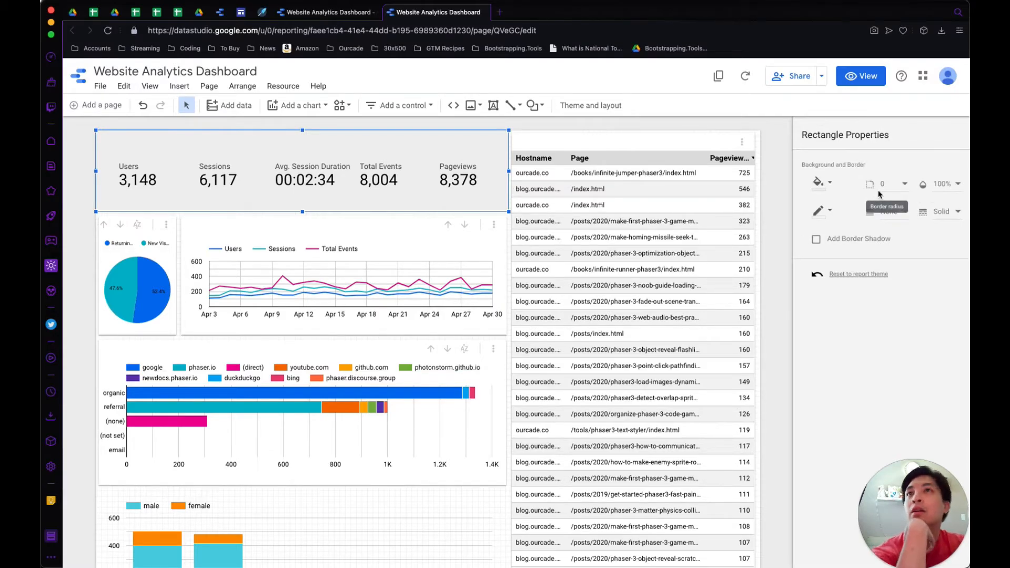
drag(509, 212, 504, 206)
drag(95, 130, 106, 147)
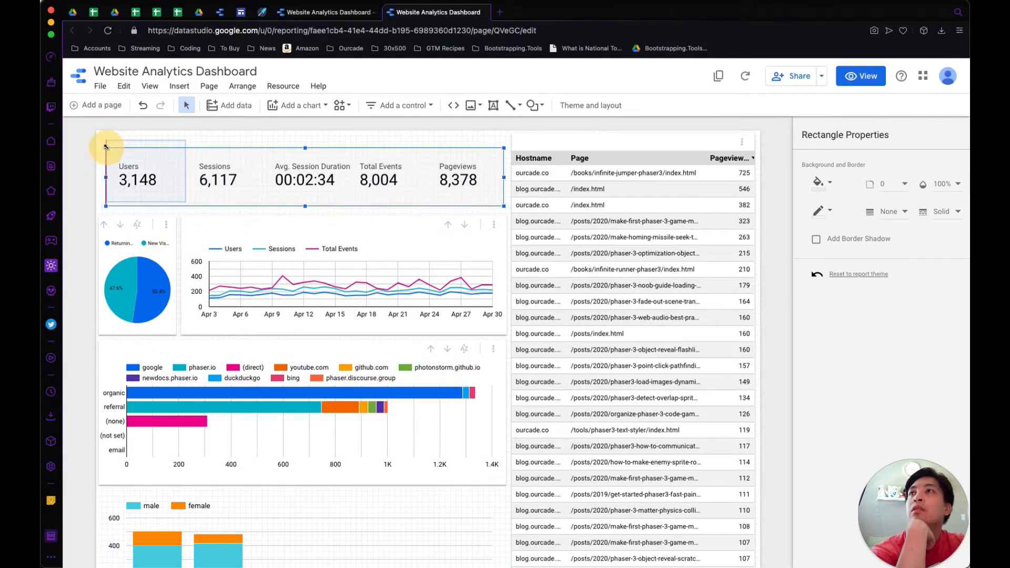
drag(500, 147, 496, 141)
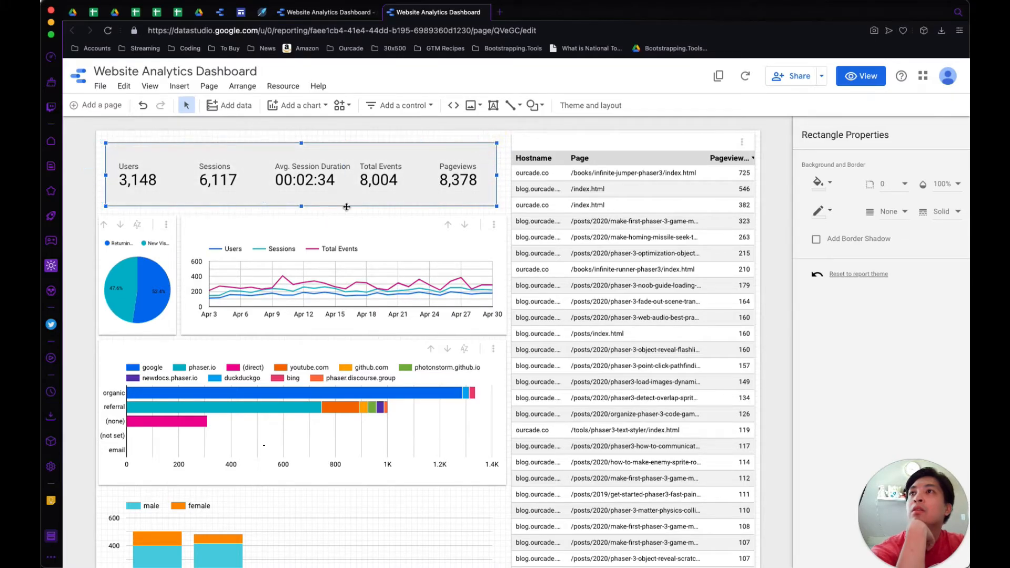
Step: Add a border shadow and a black border color to the background rectangle, and deselect it
click(832, 239)
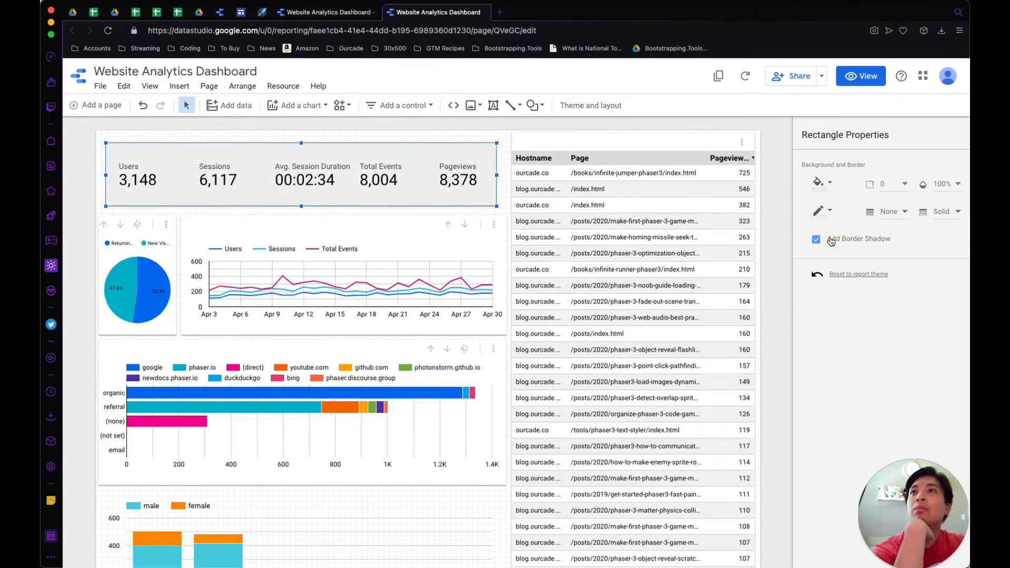
click(824, 211)
click(821, 259)
click(779, 226)
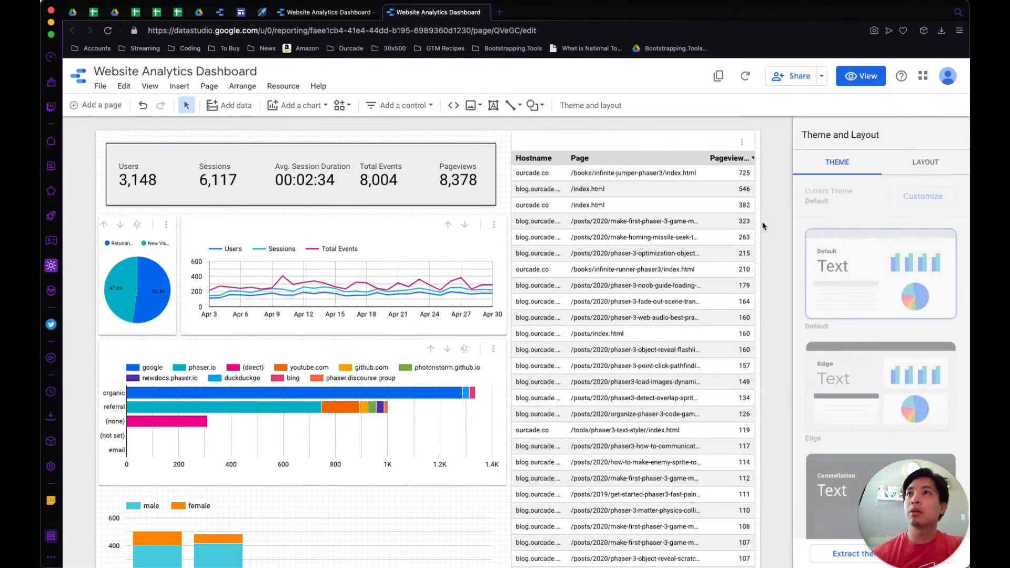
Step: Preview the report in view mode to check the framed scorecards and the chart headers, and return to editing
click(863, 76)
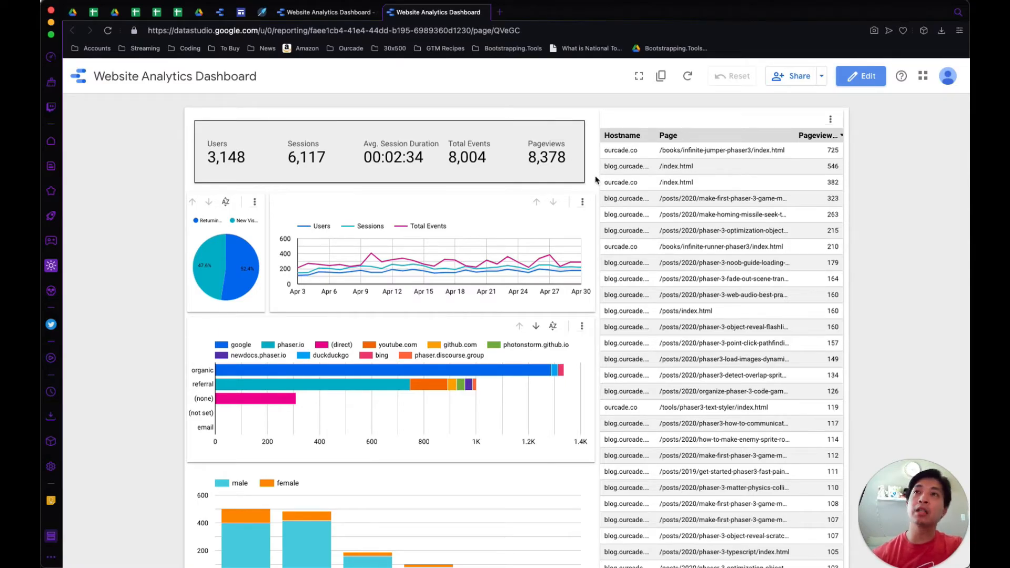
click(861, 76)
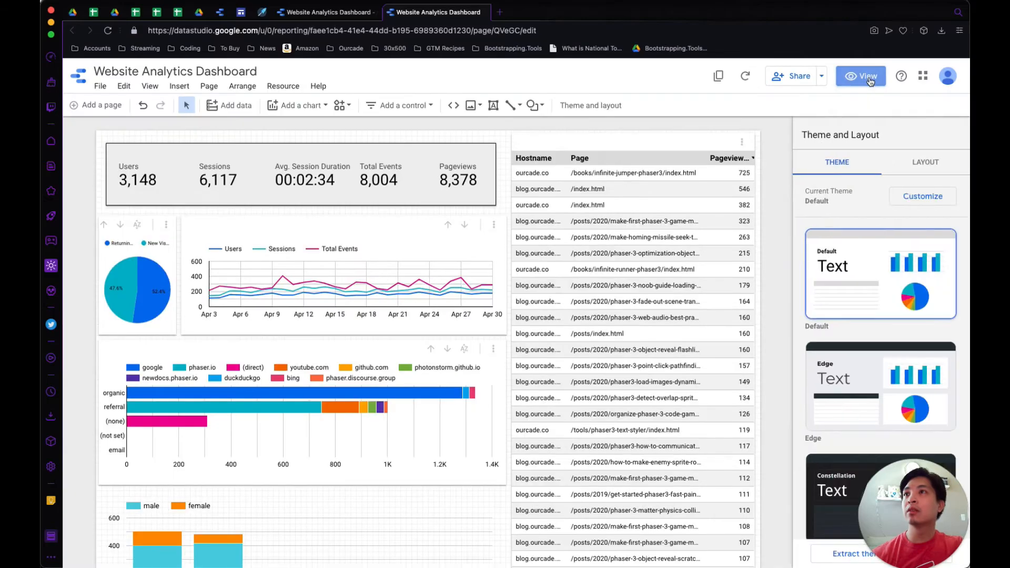
click(209, 278)
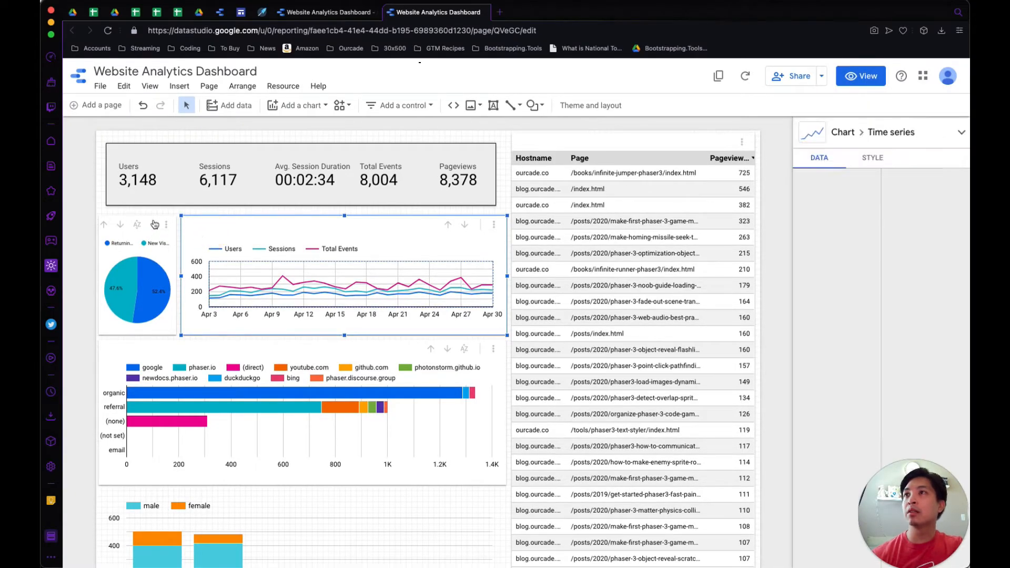
click(861, 76)
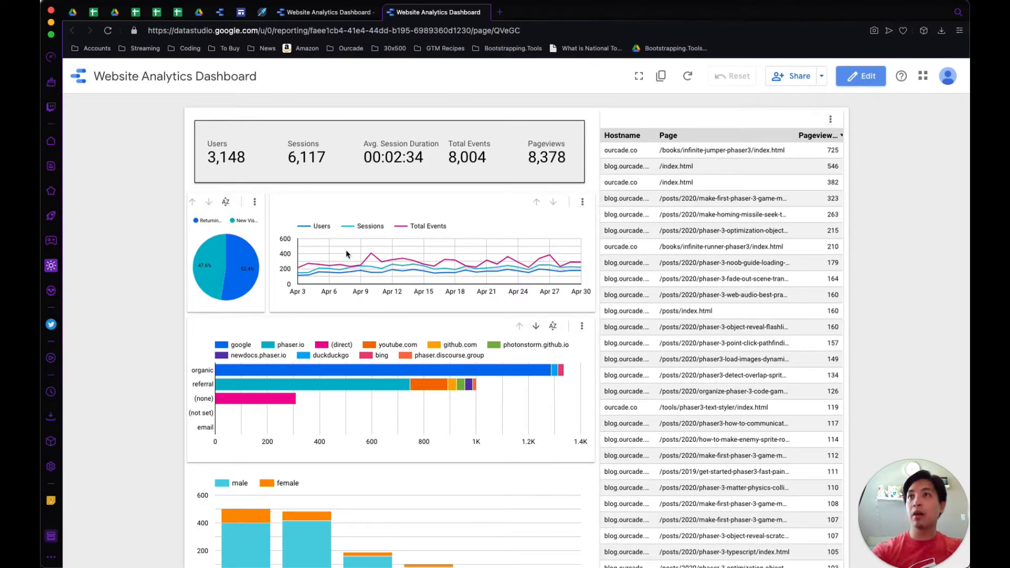
click(857, 76)
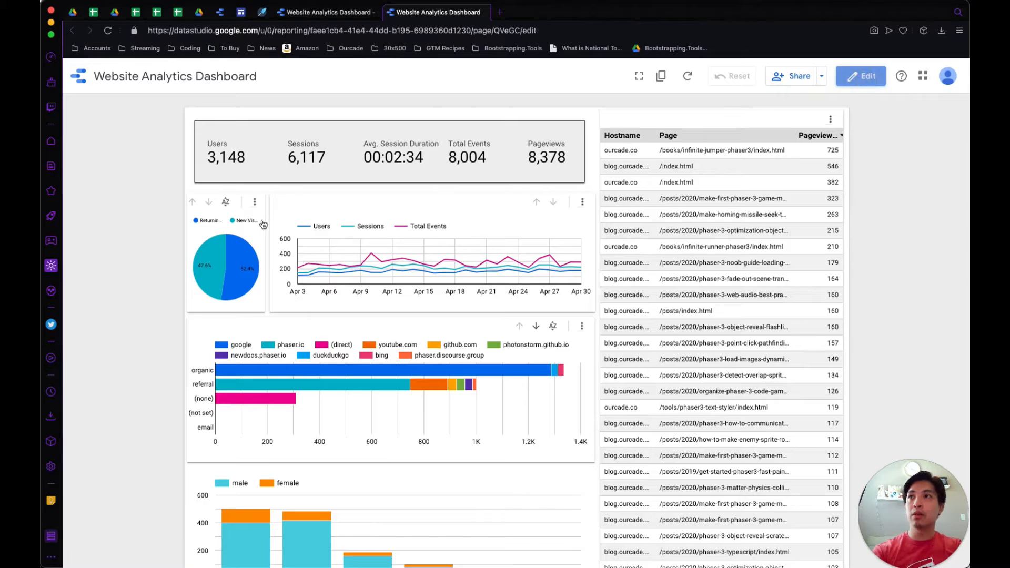
Step: Remove the border shadow from the pie chart, the time series chart and the stacked horizontal bar chart together
click(157, 254)
shift+click(237, 232)
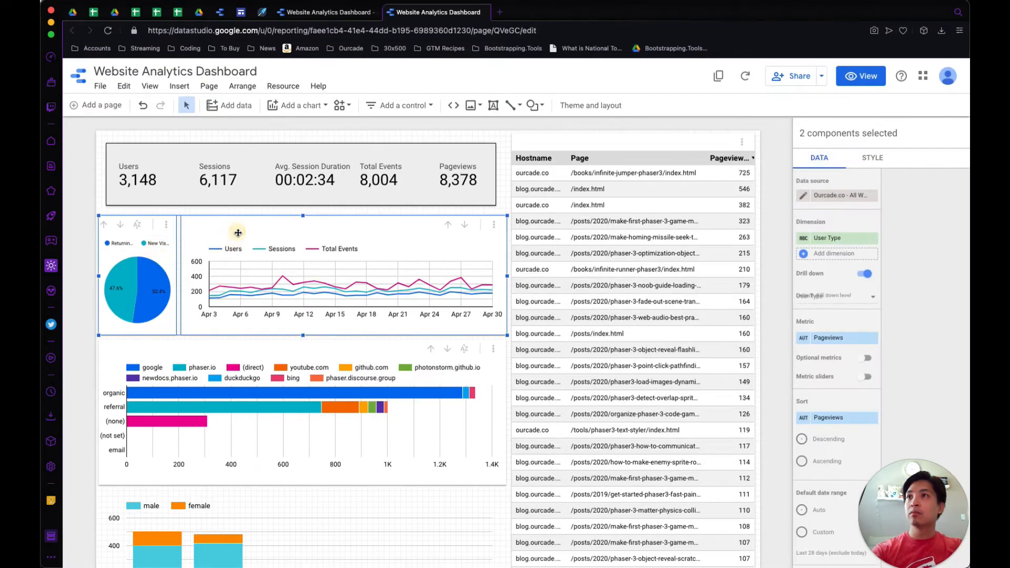
shift+click(287, 352)
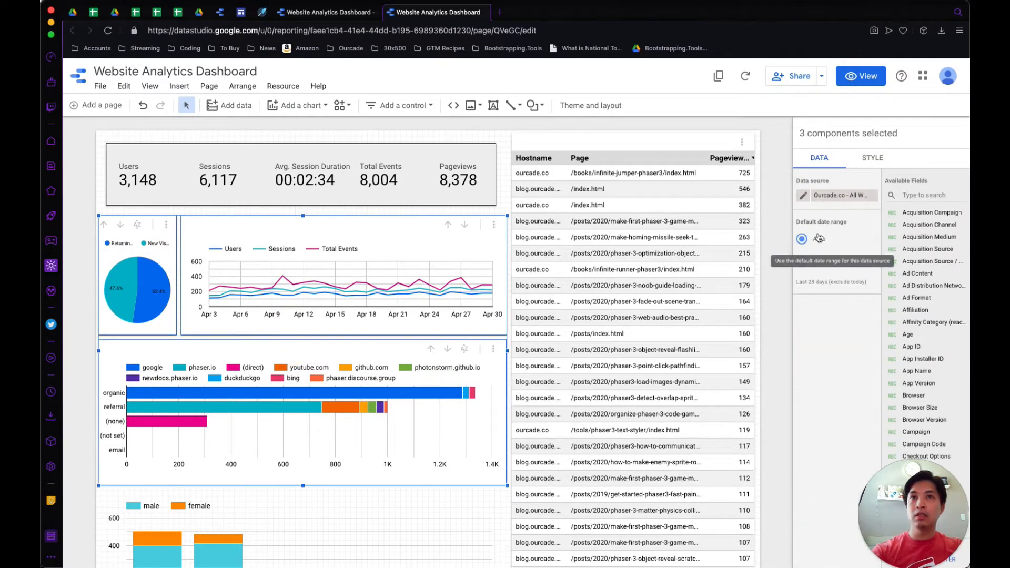
click(873, 156)
scroll(842, 410, down, 1)
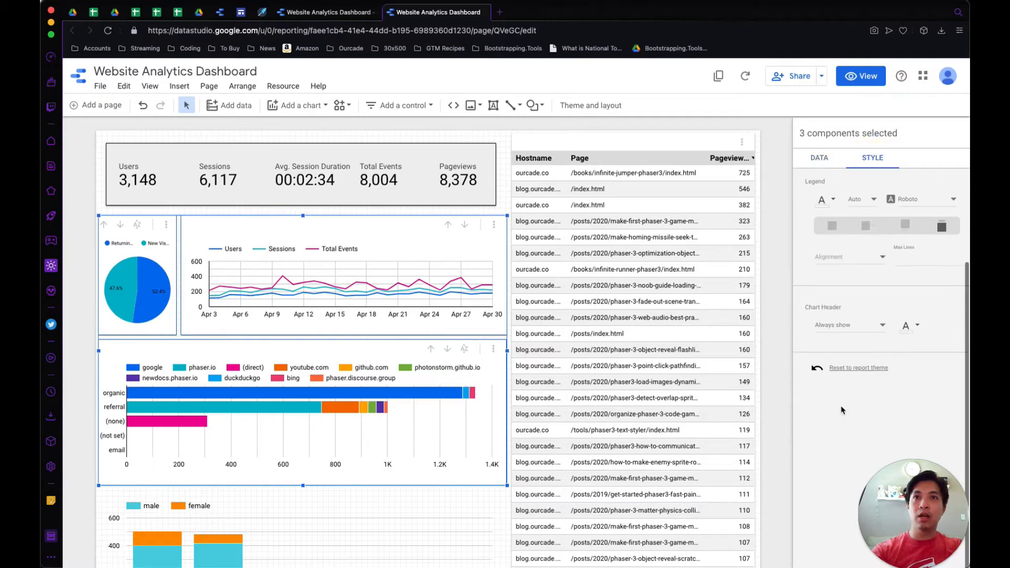
scroll(815, 277, up, 1)
click(820, 253)
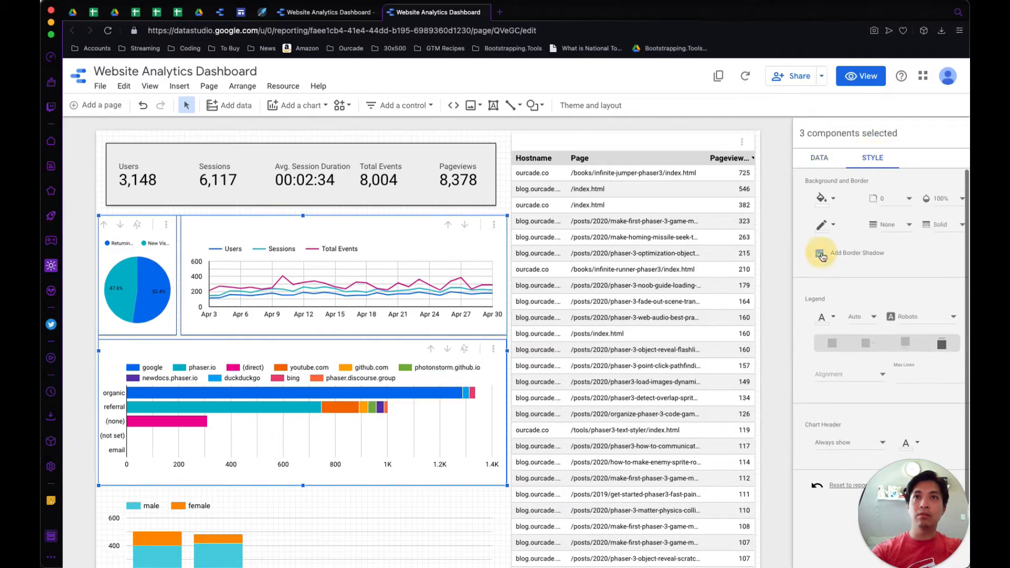
Step: Remove the border shadow from the hostname and page table
click(700, 141)
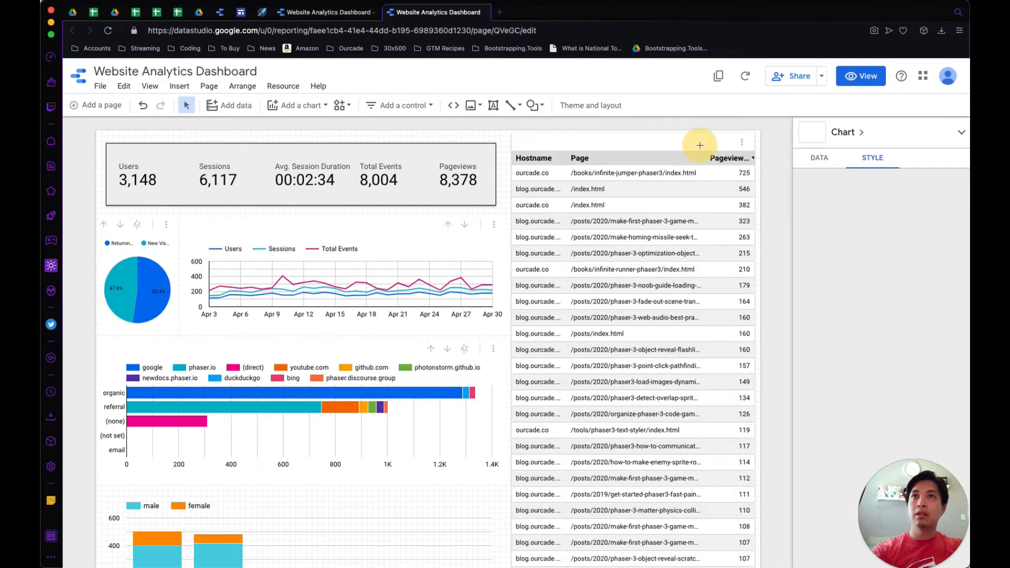
click(670, 160)
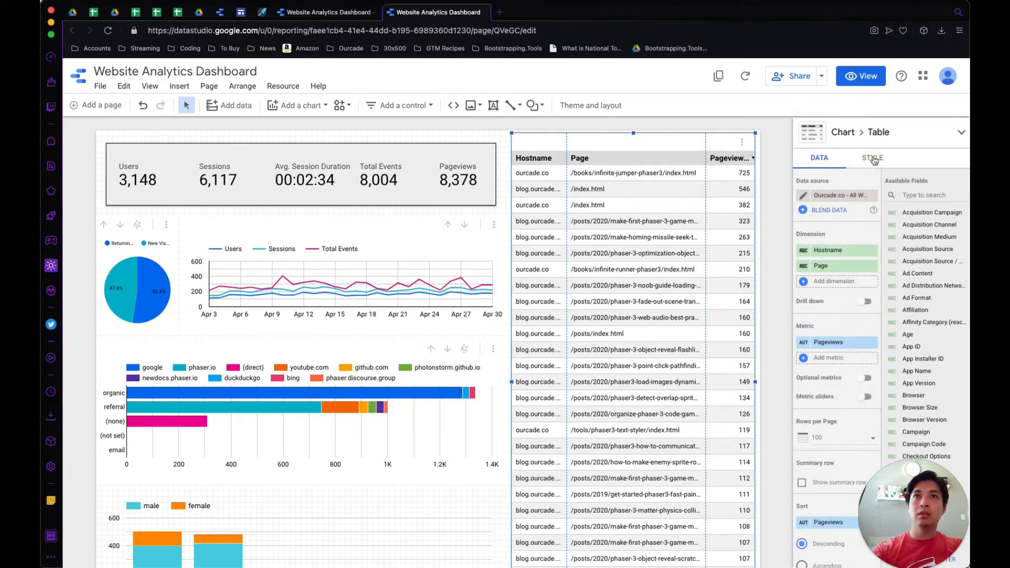
click(873, 159)
scroll(846, 347, down, 5)
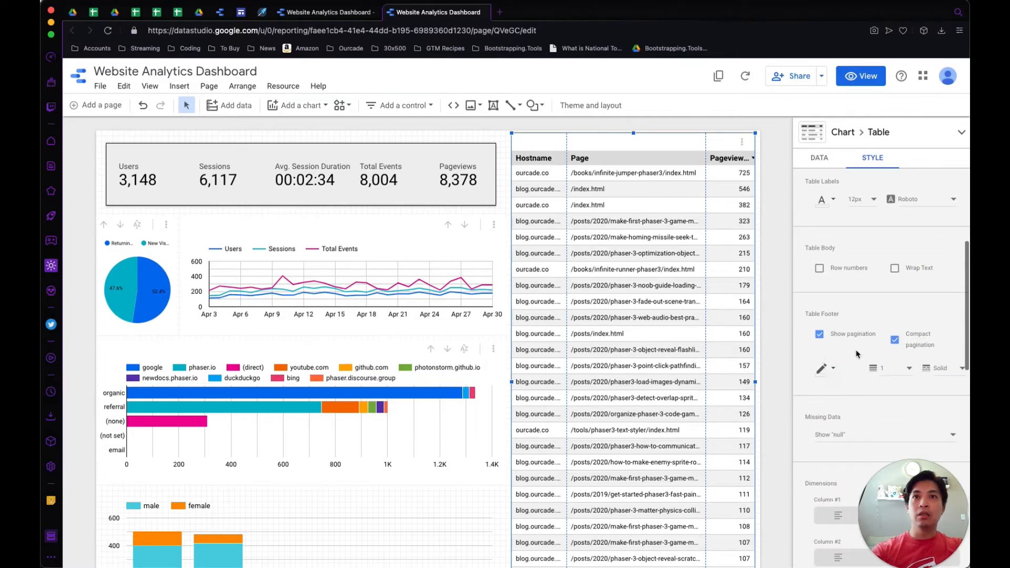
scroll(826, 314, down, 10)
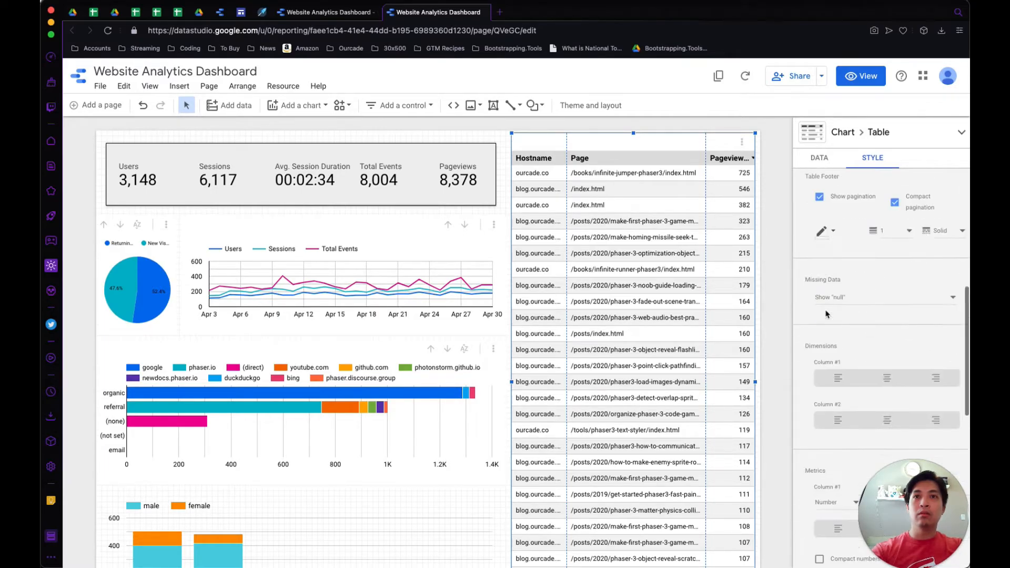
scroll(827, 314, down, 3)
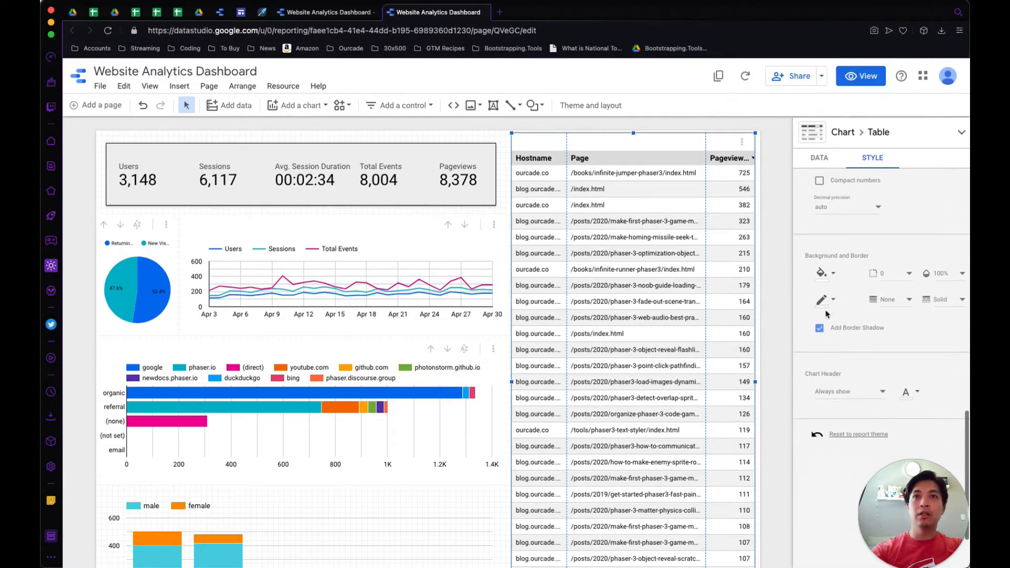
click(819, 329)
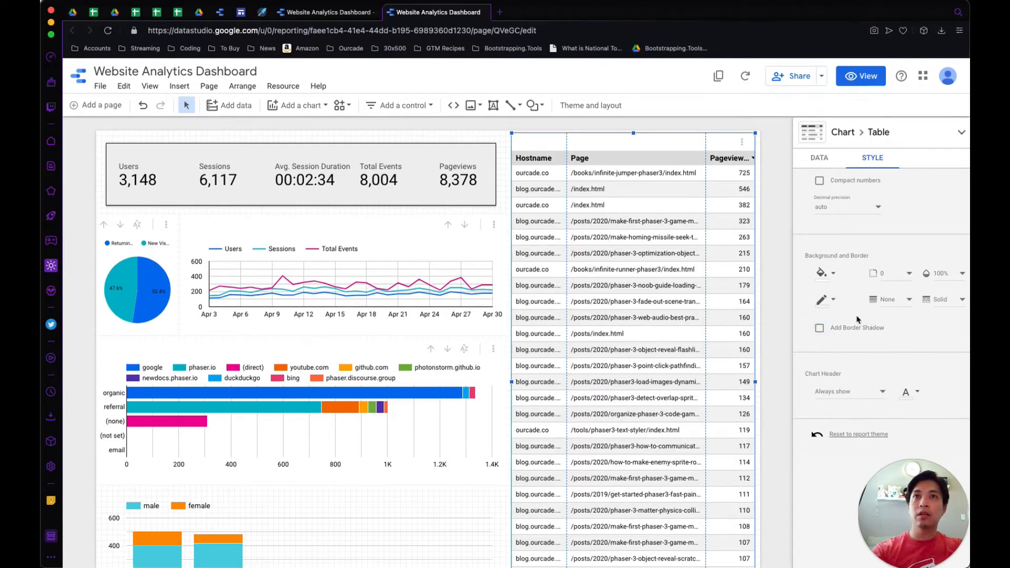
Step: Try hiding the table's column header row, and turn it back on
scroll(858, 320, up, 10)
scroll(858, 319, up, 5)
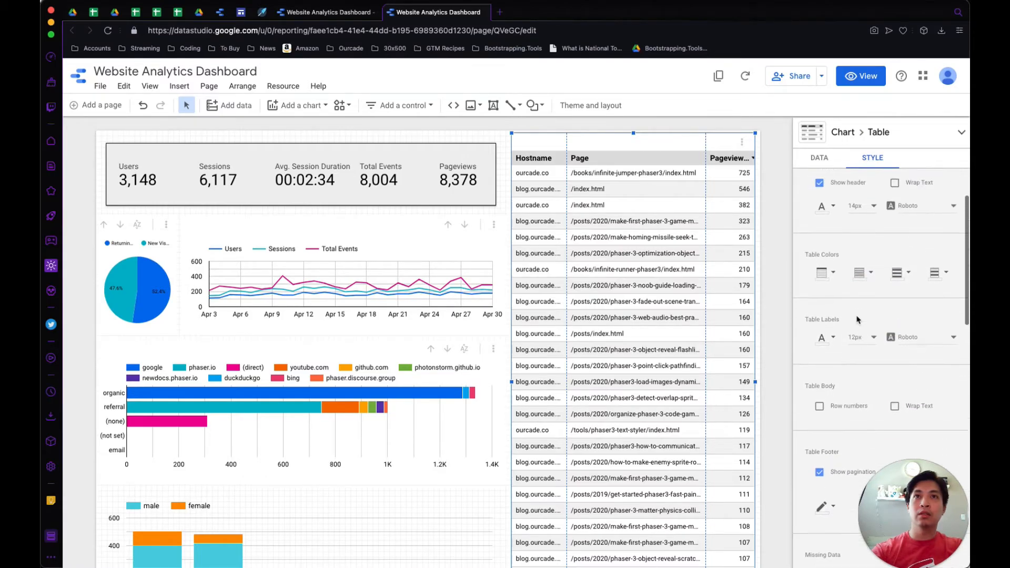
scroll(857, 320, up, 3)
click(823, 269)
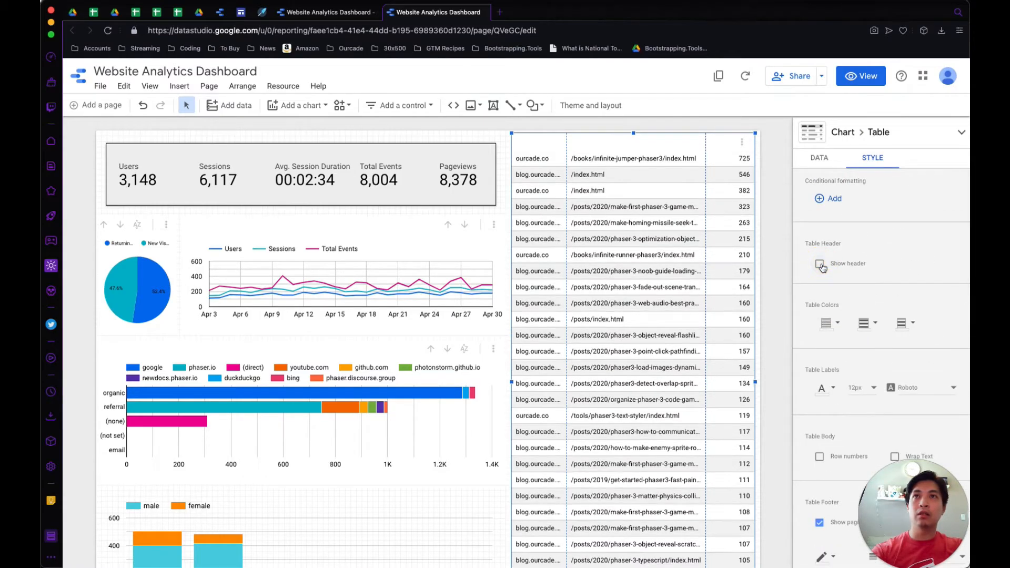
click(823, 269)
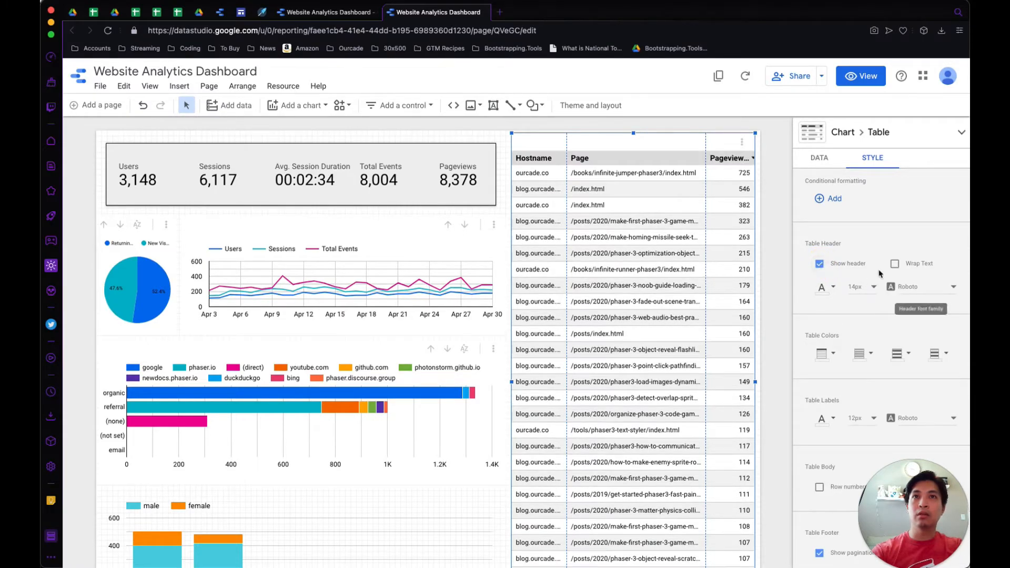
Step: Set the table's chart header to Do not show
scroll(862, 363, down, 5)
scroll(862, 362, down, 5)
click(839, 309)
click(842, 283)
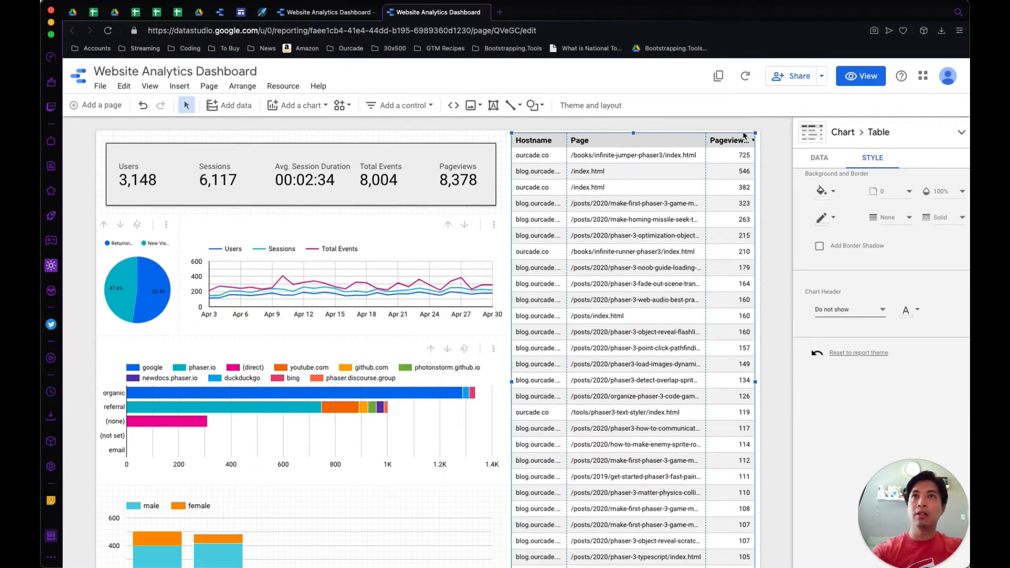
Step: Enlarge the table to the page's top and right edges, extend its left edge slightly, and deselect it
drag(757, 131, 761, 129)
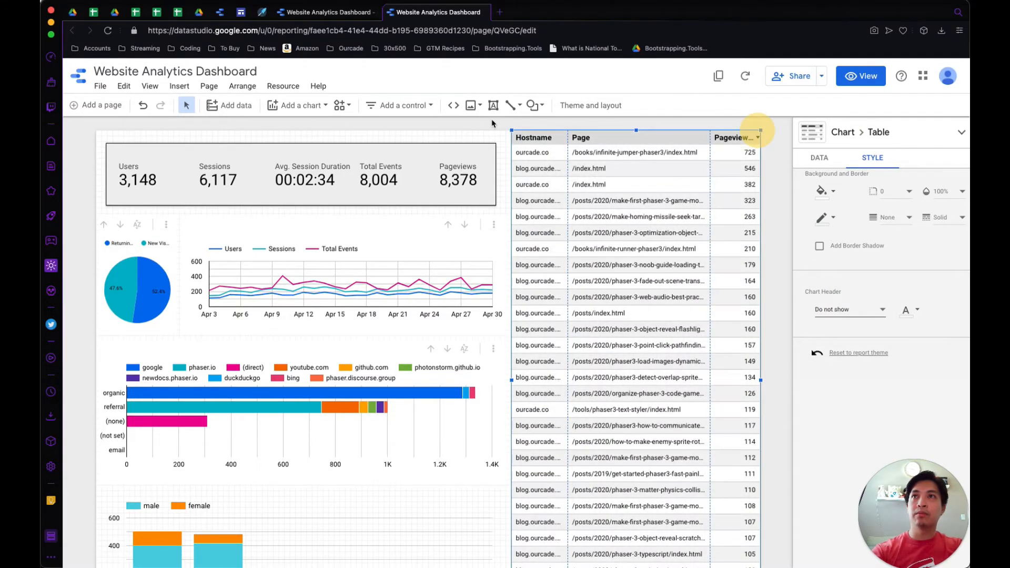
drag(510, 130, 507, 130)
scroll(510, 368, down, 3)
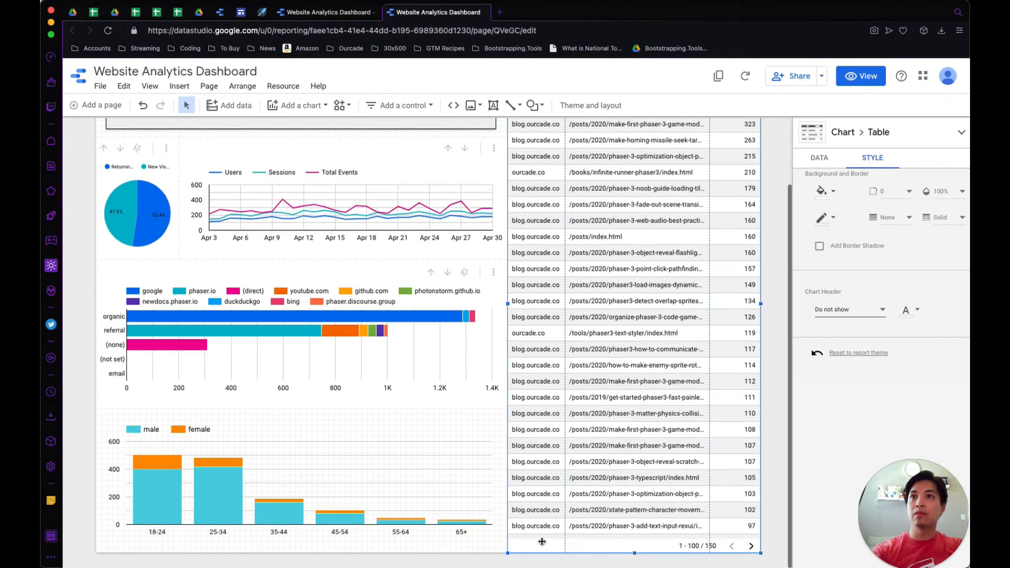
scroll(510, 505, up, 3)
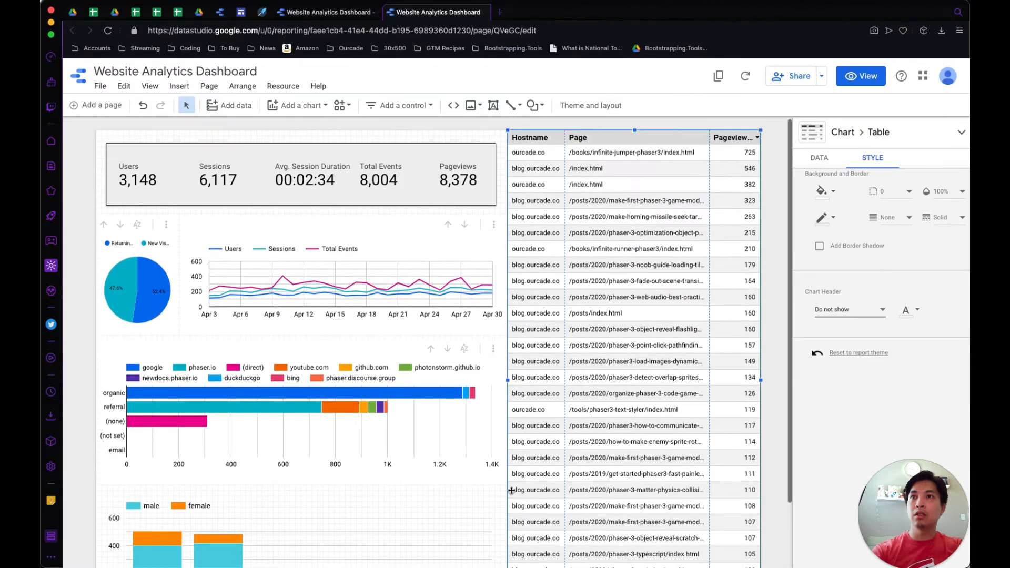
click(635, 123)
Step: Preview the report in view mode to check the resized table and the shadowless charts, and return to editing
click(867, 80)
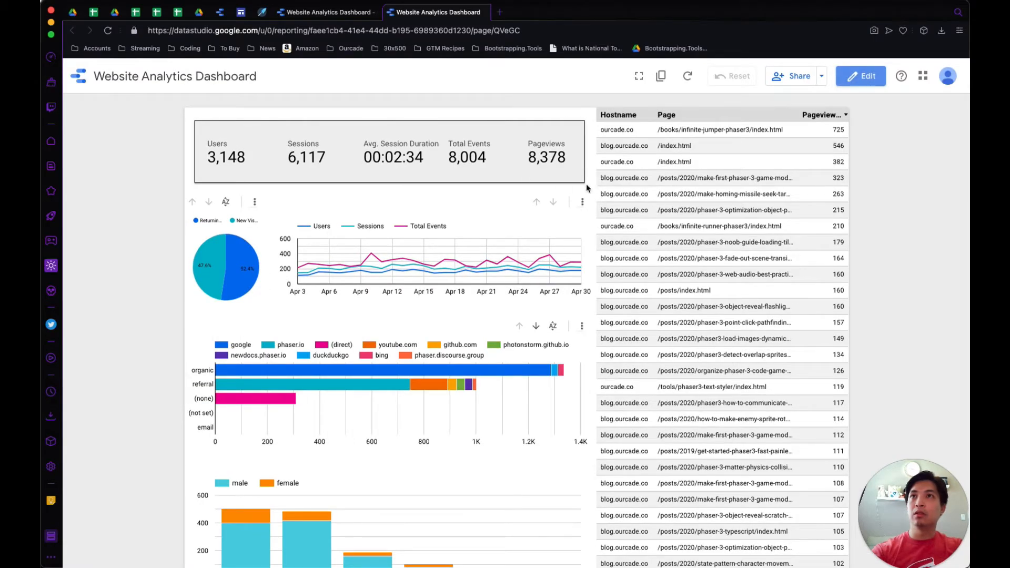
scroll(582, 349, down, 1)
scroll(581, 327, up, 1)
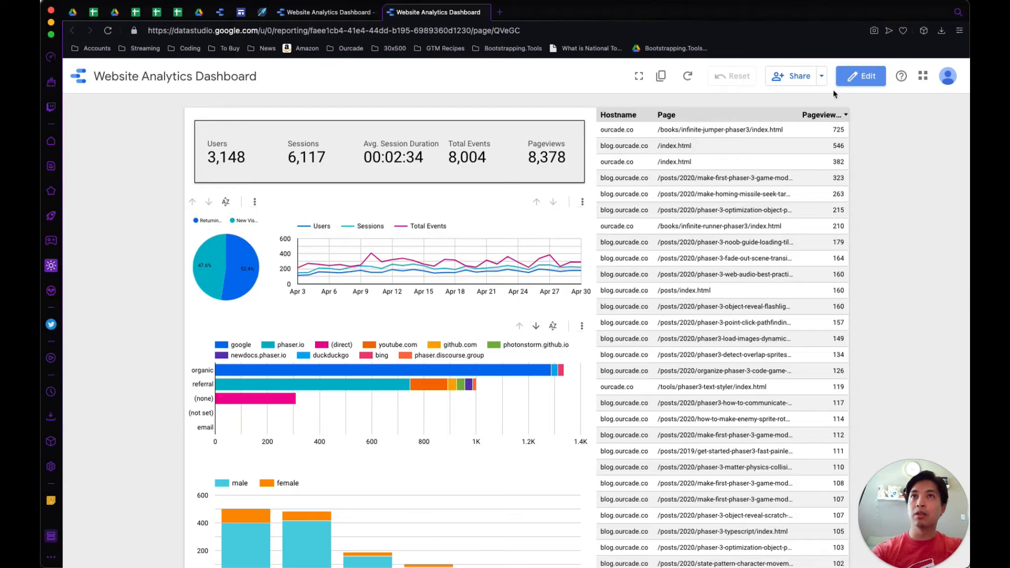
click(862, 77)
Step: Give the hostname and page table a black border
click(708, 184)
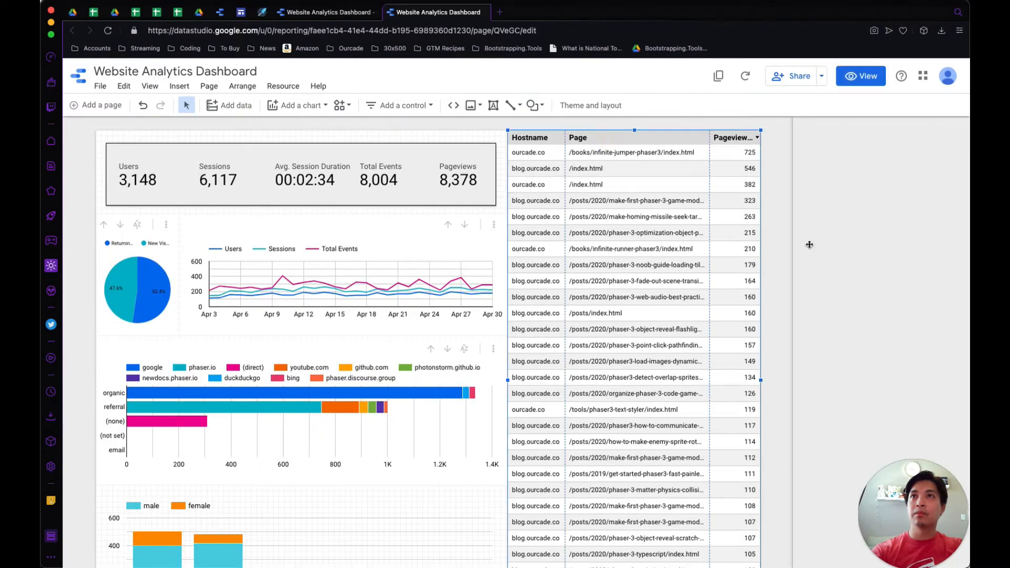
click(872, 157)
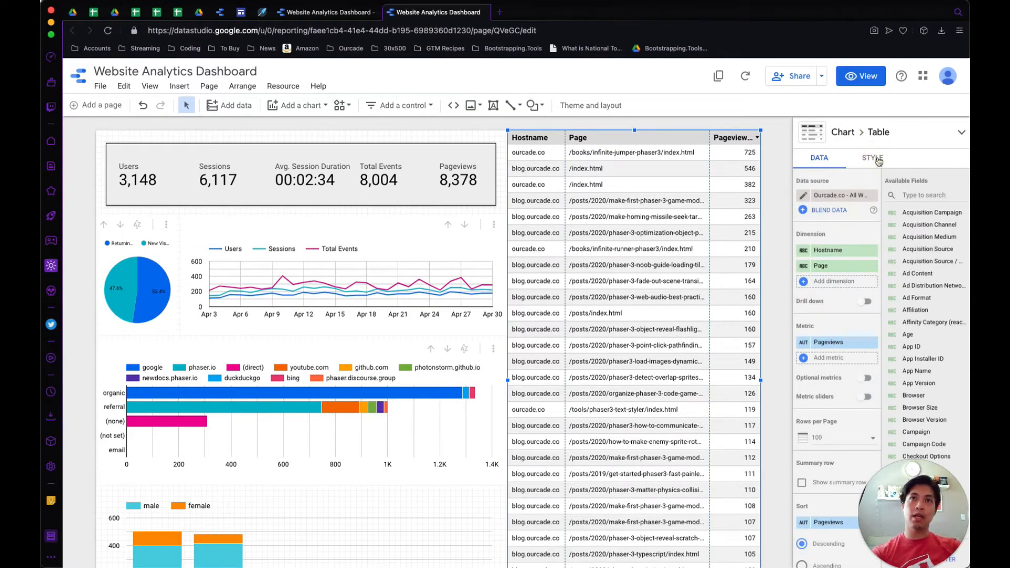
scroll(863, 242, down, 6)
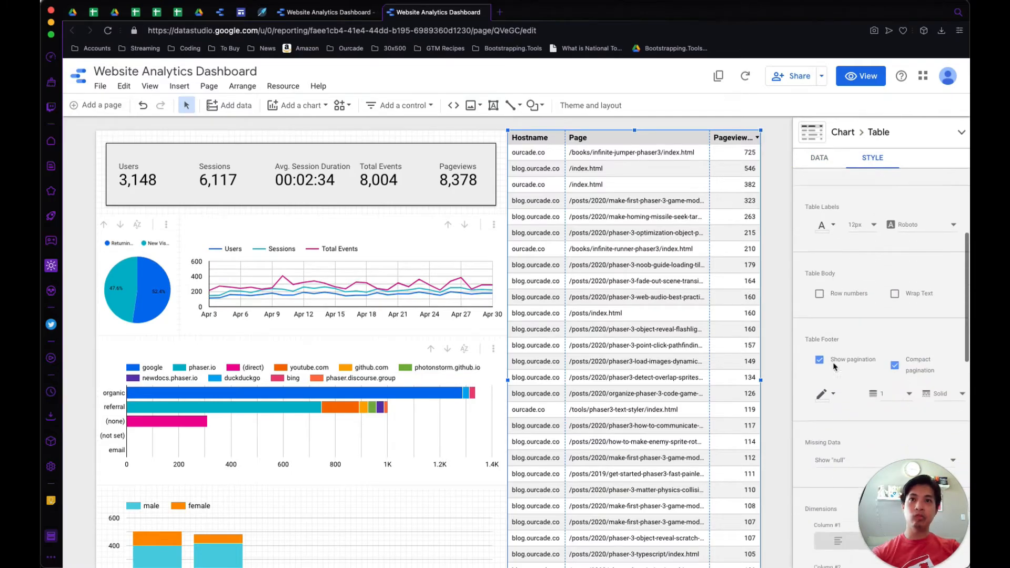
click(835, 308)
click(822, 355)
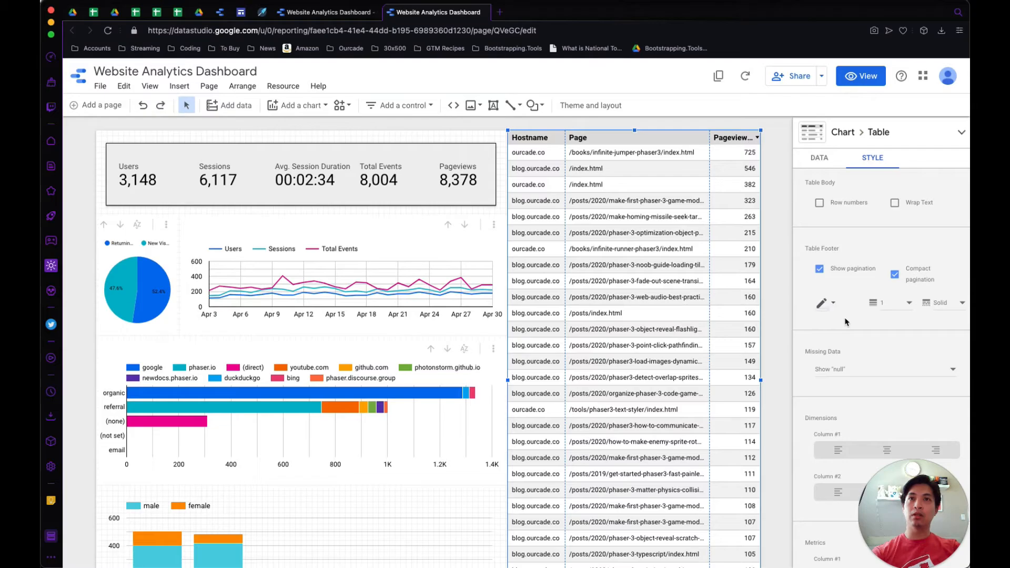
scroll(844, 322, down, 8)
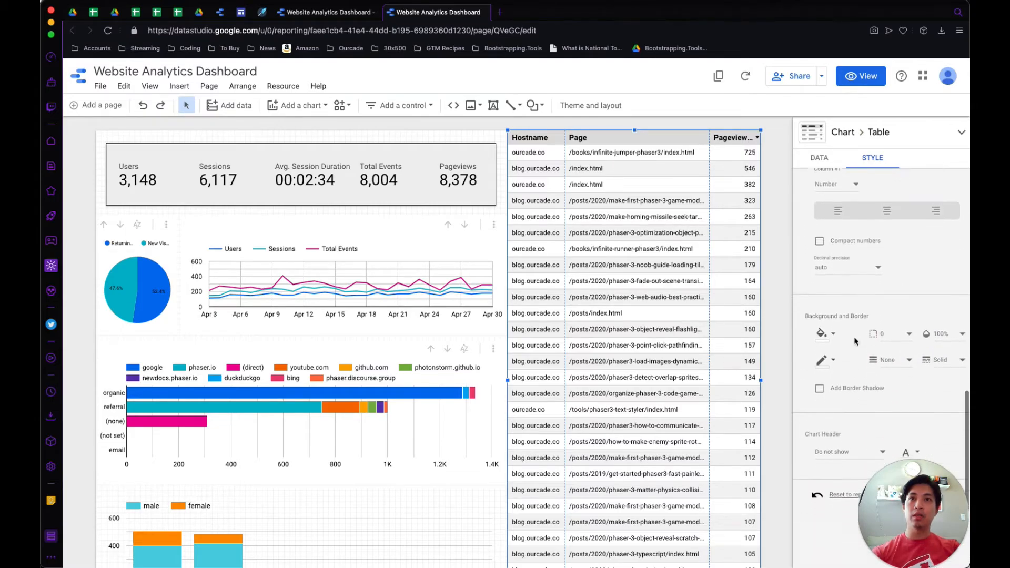
click(825, 357)
click(819, 398)
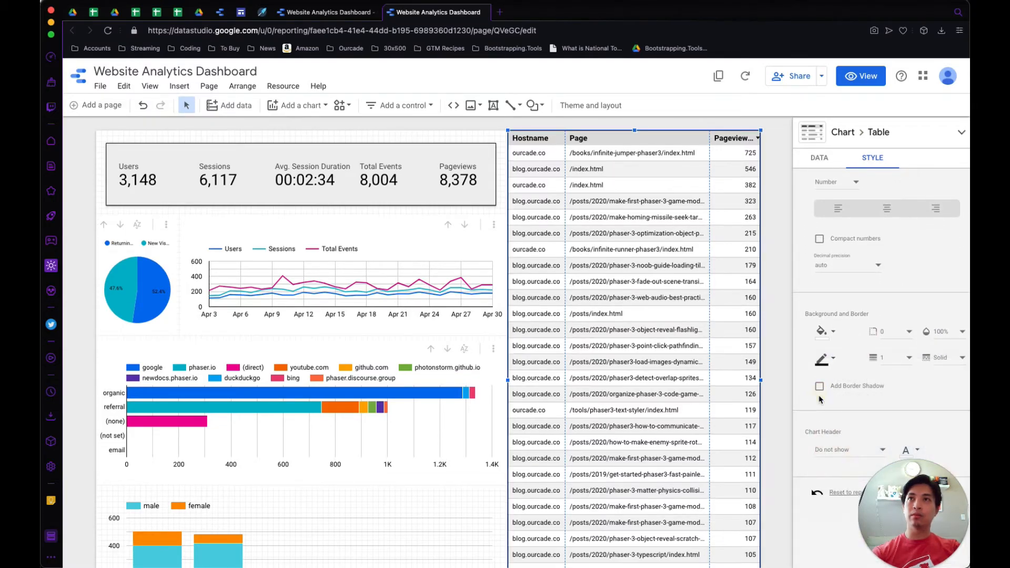
Step: Widen the bordered table slightly by extending its left edge toward the scorecard frame, and deselect it
scroll(725, 328, down, 3)
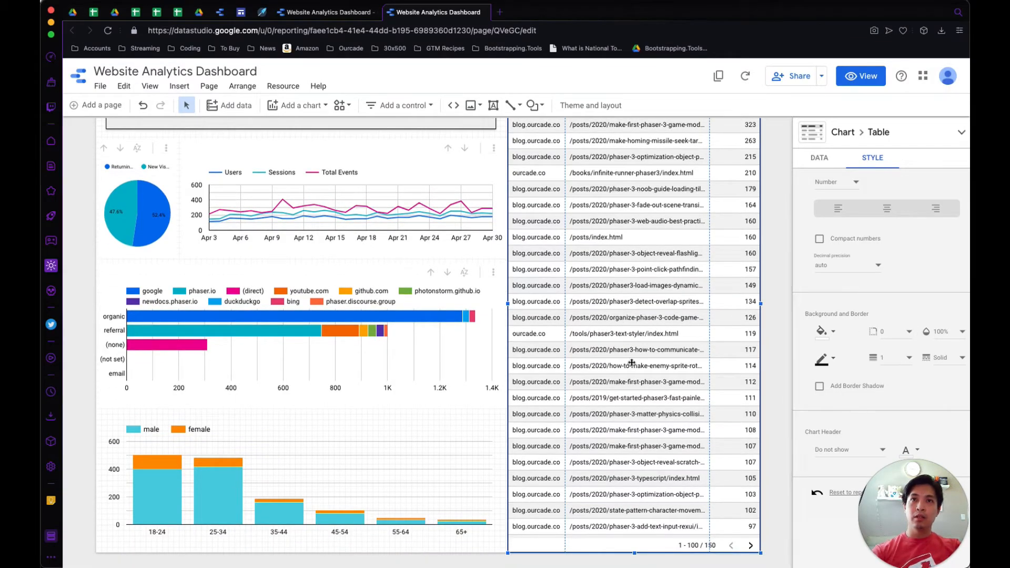
click(484, 544)
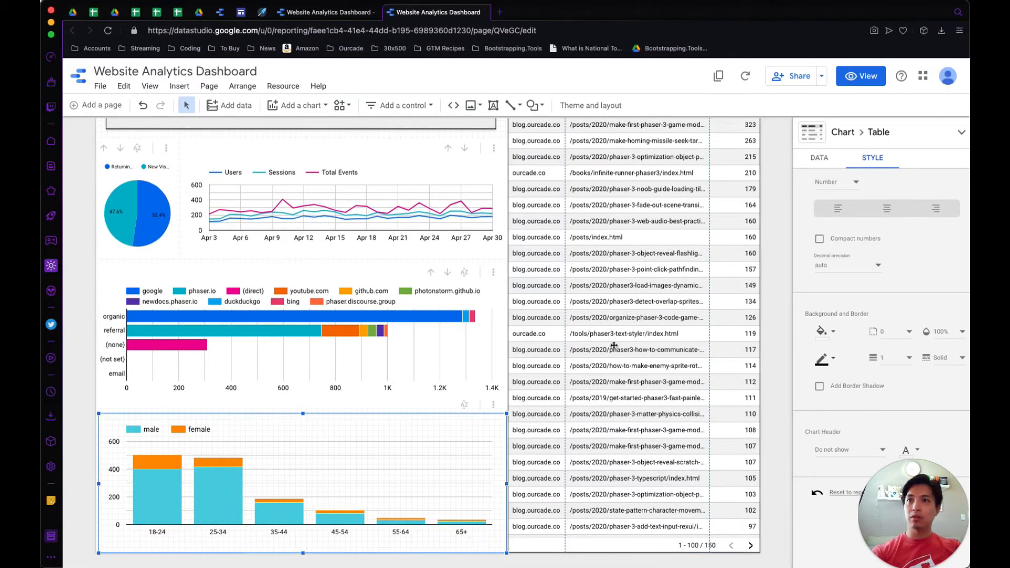
click(768, 312)
scroll(768, 312, up, 3)
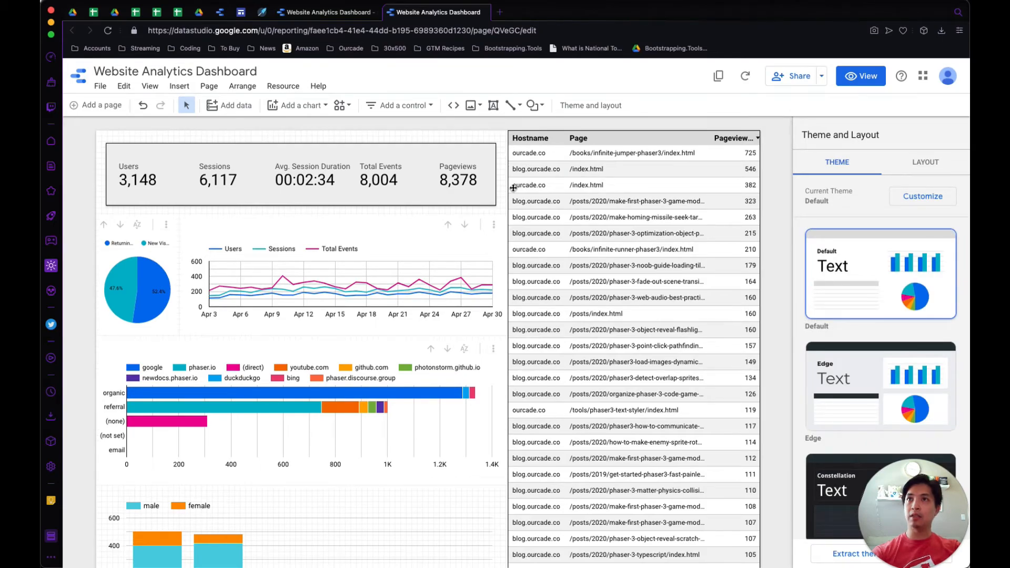
click(508, 188)
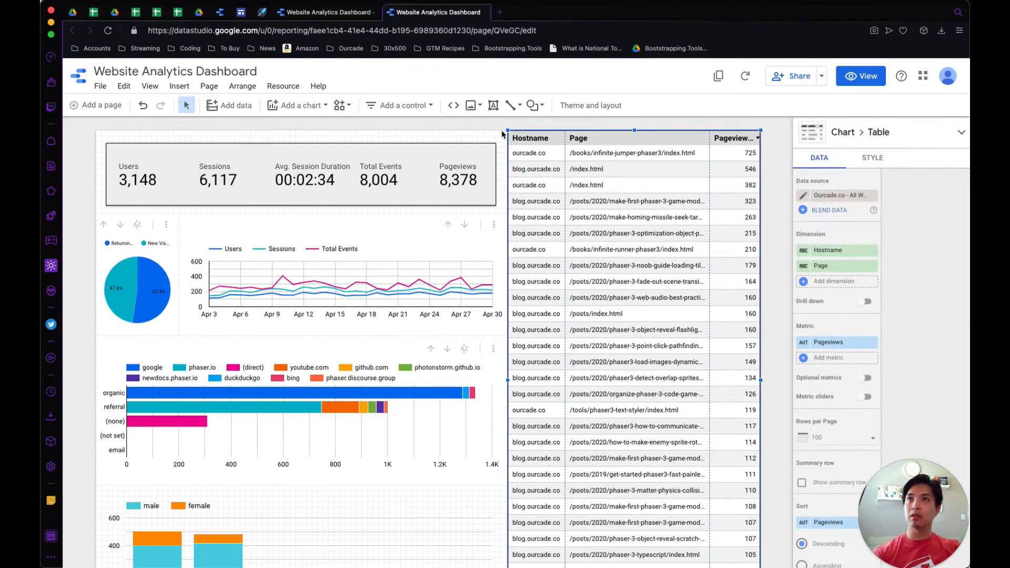
drag(506, 382, 503, 383)
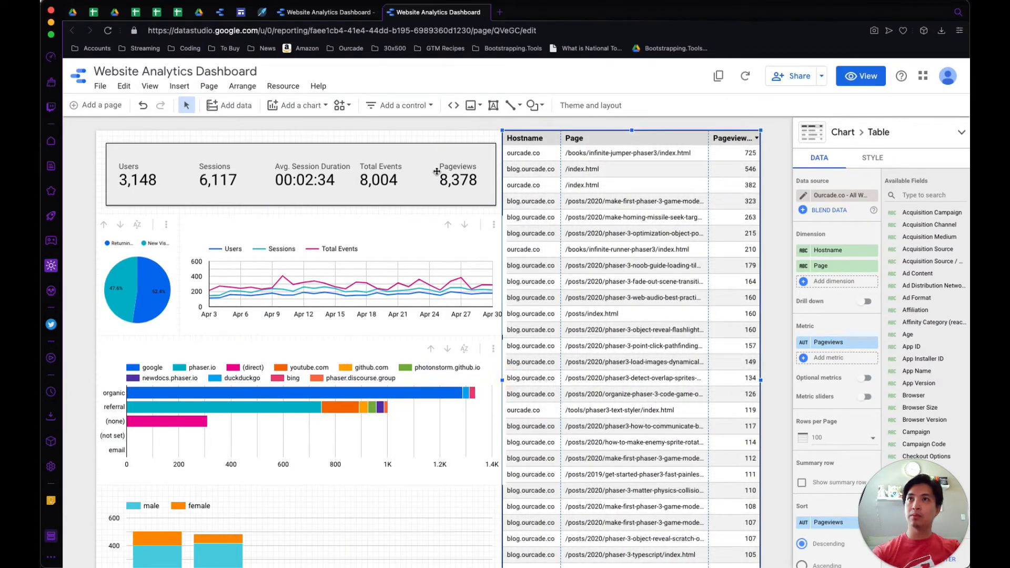
click(426, 129)
click(567, 163)
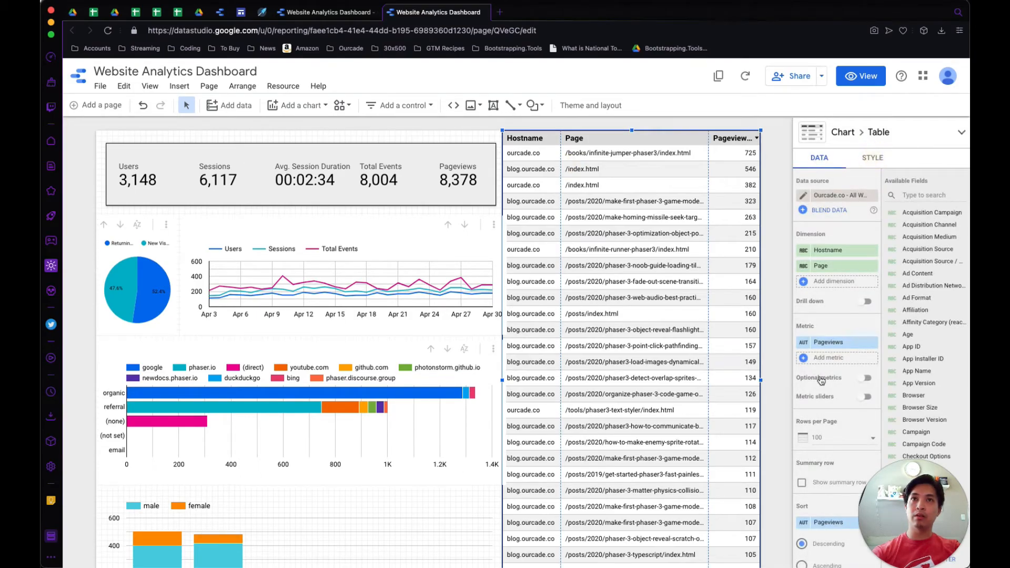
click(872, 157)
scroll(837, 329, down, 10)
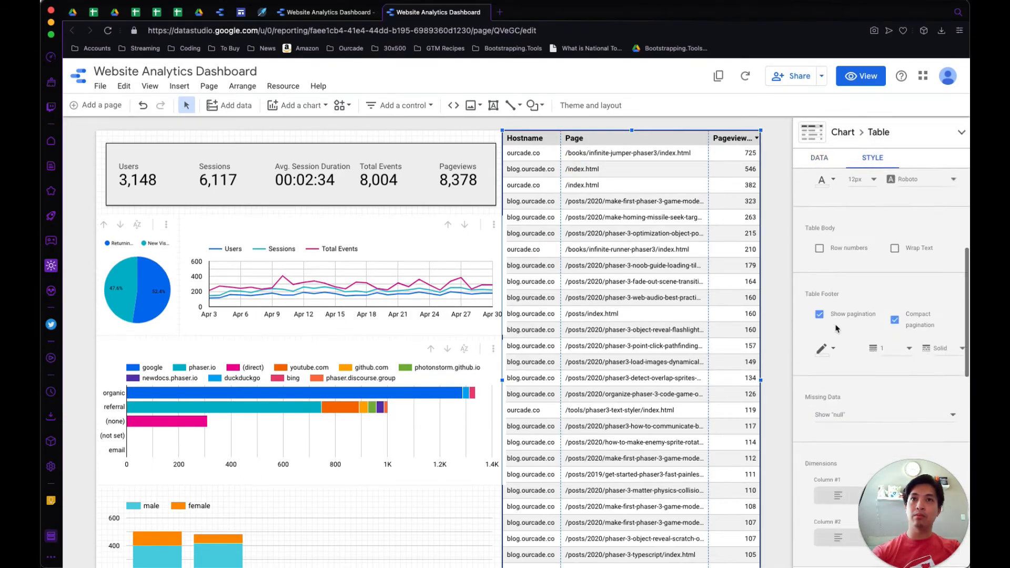
scroll(837, 329, up, 4)
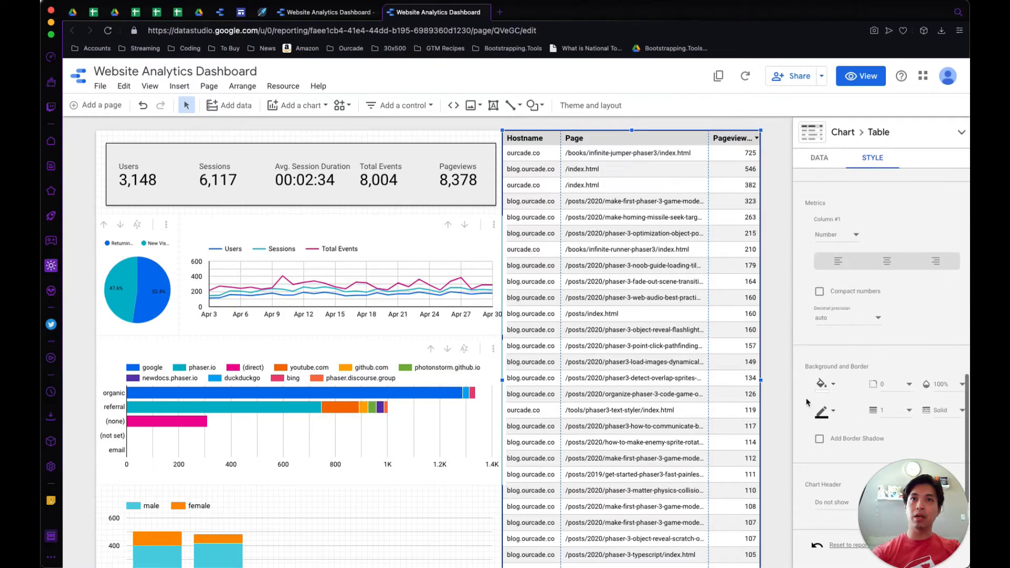
Step: Set the background of the pie, time series, and horizontal bar charts to transparent, and deselect them
click(773, 413)
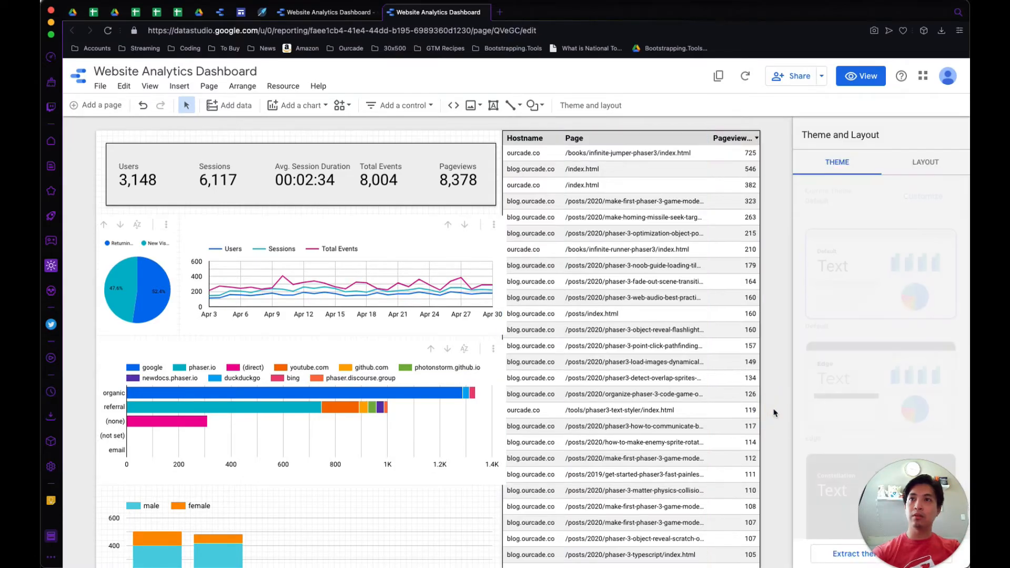
click(471, 353)
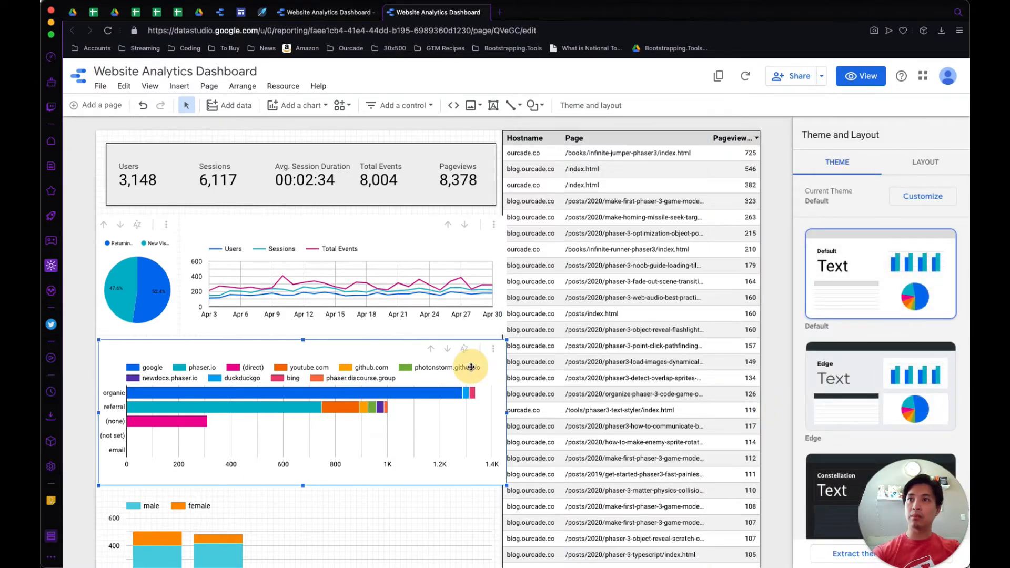
shift+click(491, 253)
shift+click(138, 236)
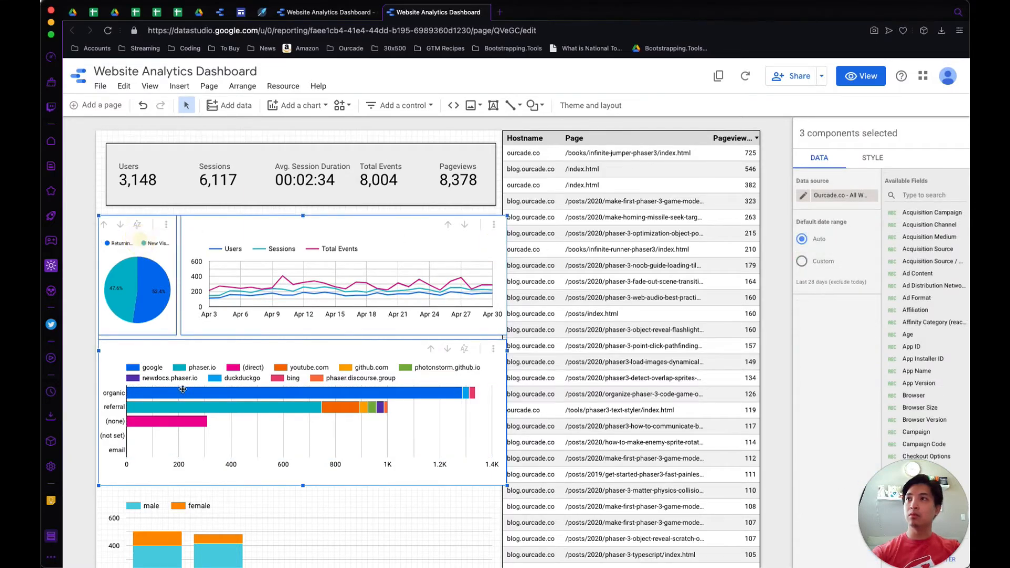
scroll(483, 361, down, 2)
click(873, 158)
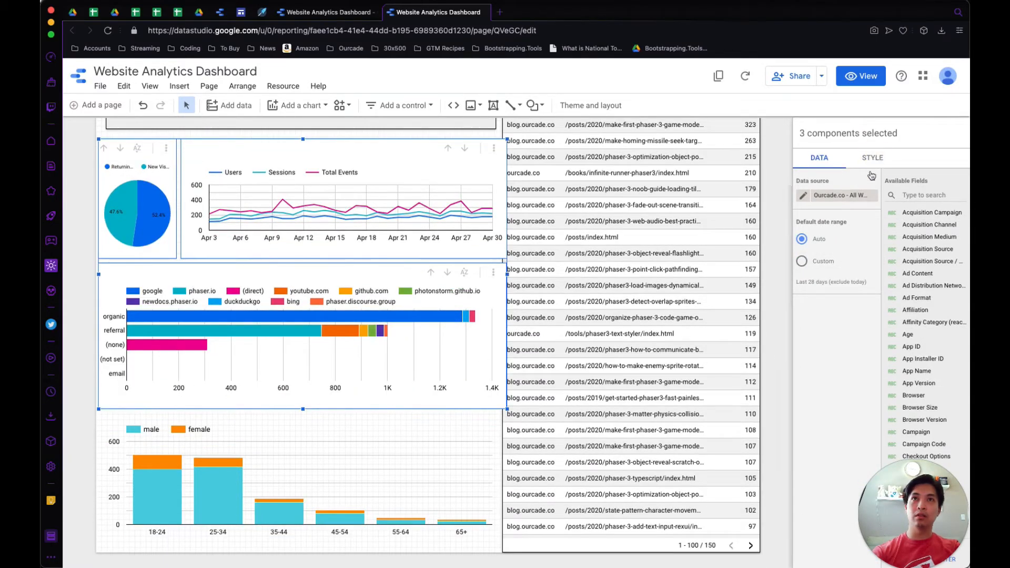
click(827, 200)
click(950, 238)
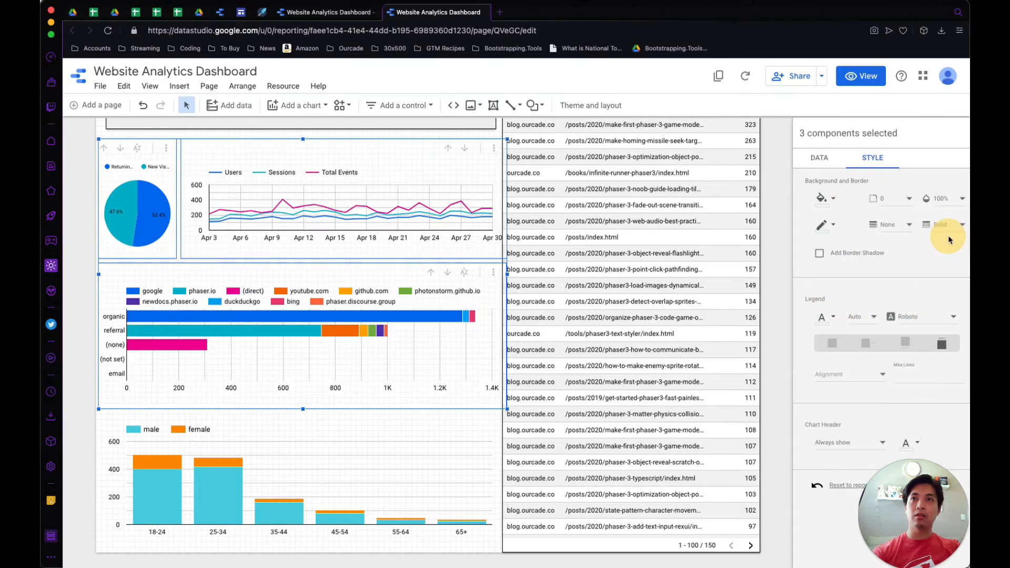
click(771, 322)
scroll(485, 316, up, 2)
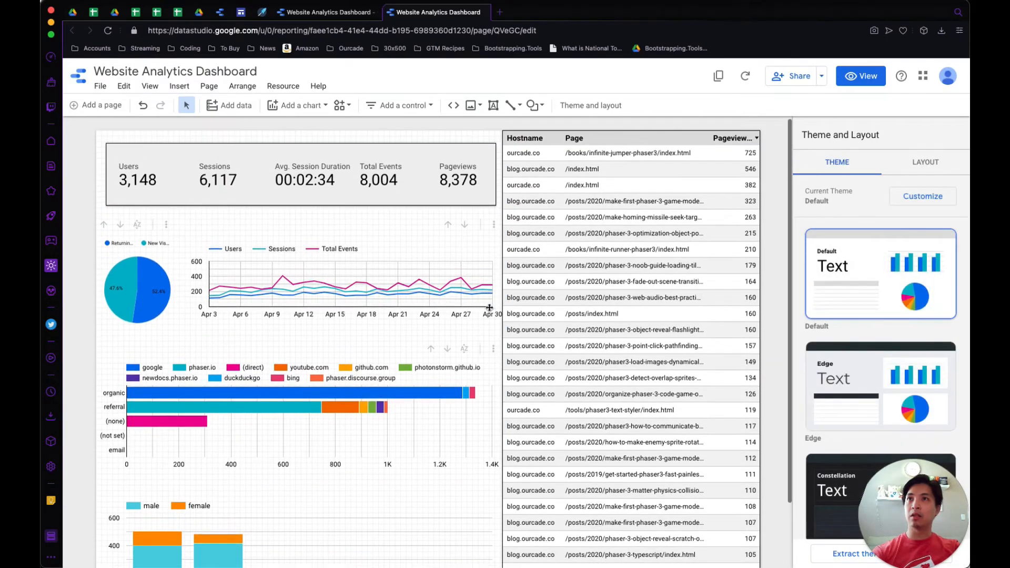
Step: Narrow the time series, horizontal bar, and age bar charts from their right edges so they line up with the scorecard frame
click(486, 317)
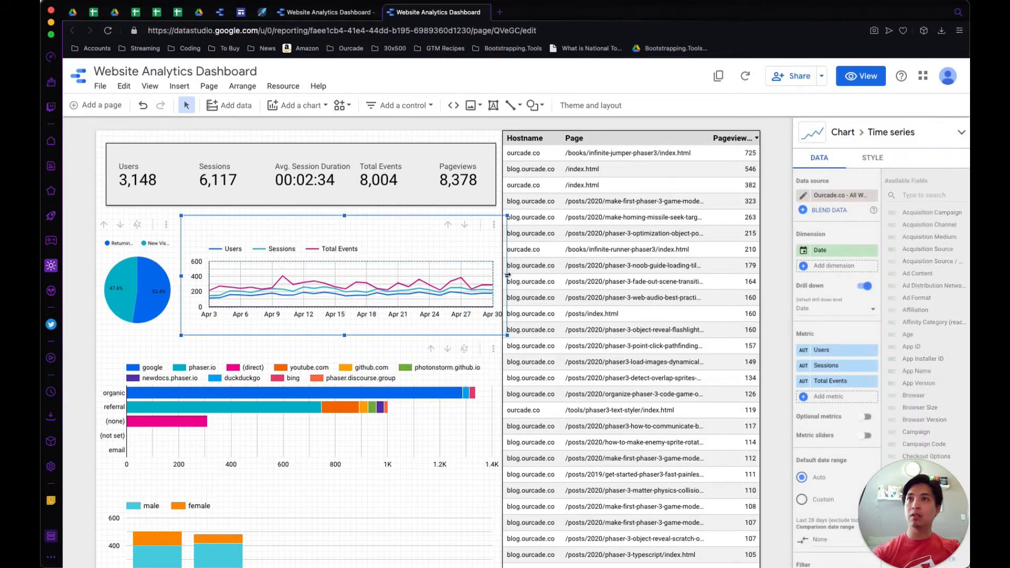
drag(507, 268, 493, 275)
click(490, 402)
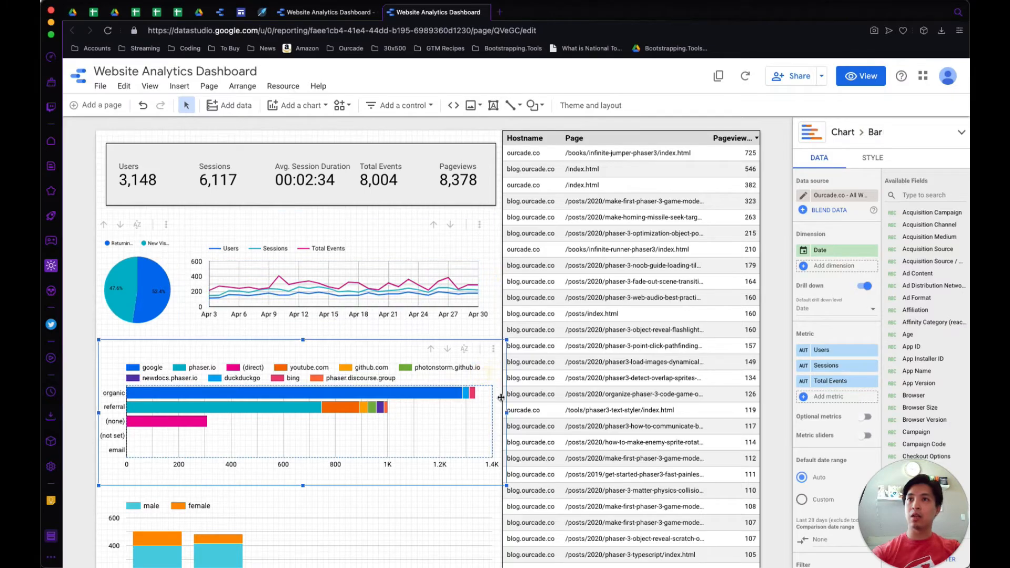
drag(506, 413, 496, 412)
scroll(503, 437, down, 3)
click(484, 461)
drag(506, 484, 495, 482)
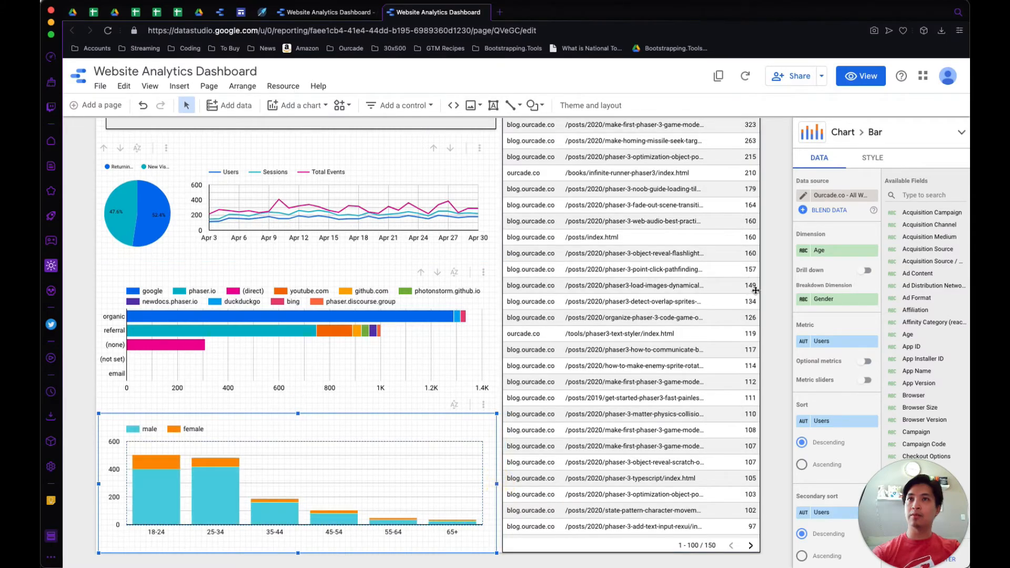
scroll(596, 249, up, 1)
scroll(596, 249, up, 3)
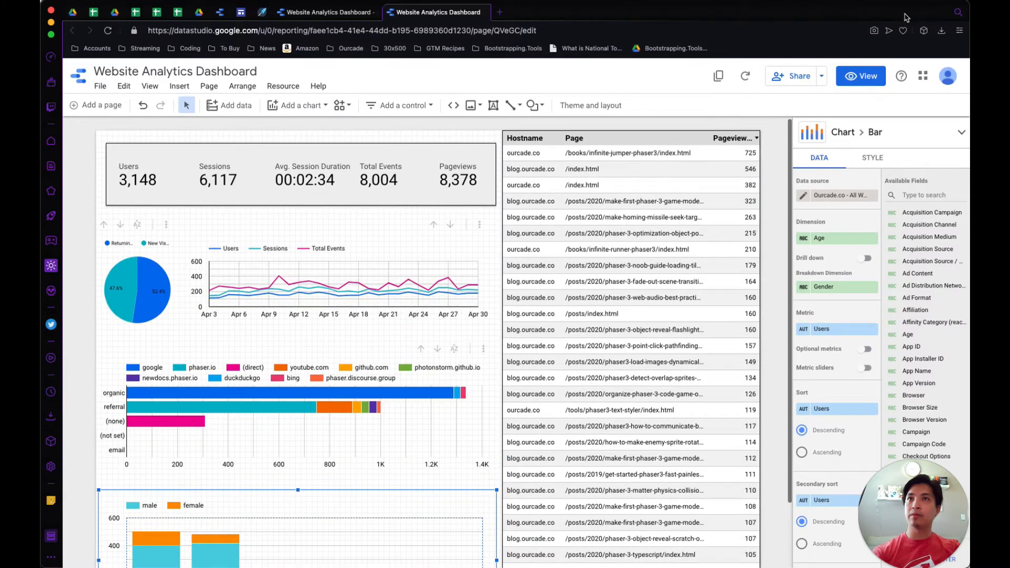
Step: Preview the report in view mode at 90% browser zoom and check the layout and the page table's scrolling
click(842, 74)
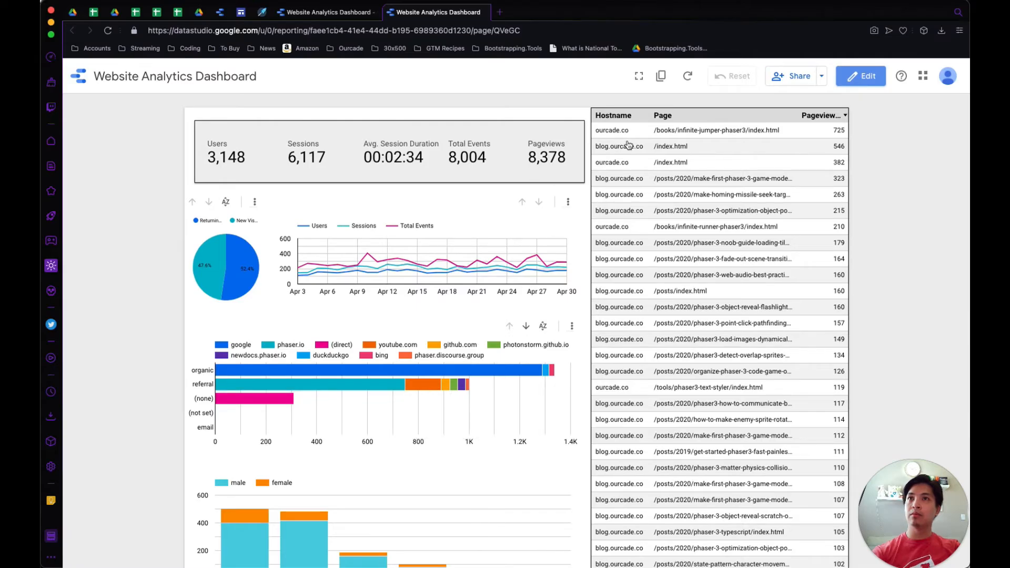
scroll(653, 217, down, 15)
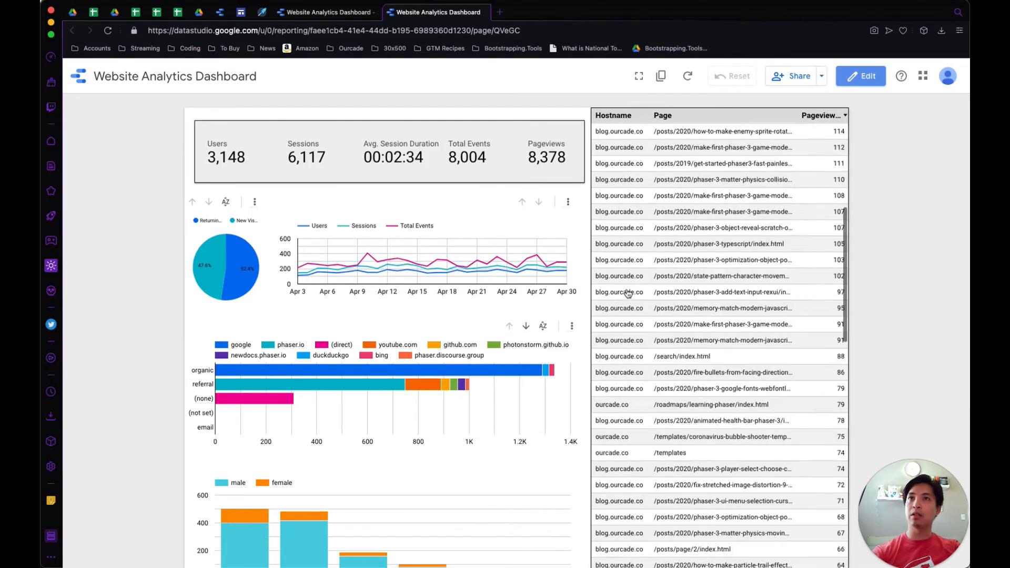
scroll(628, 293, down, 5)
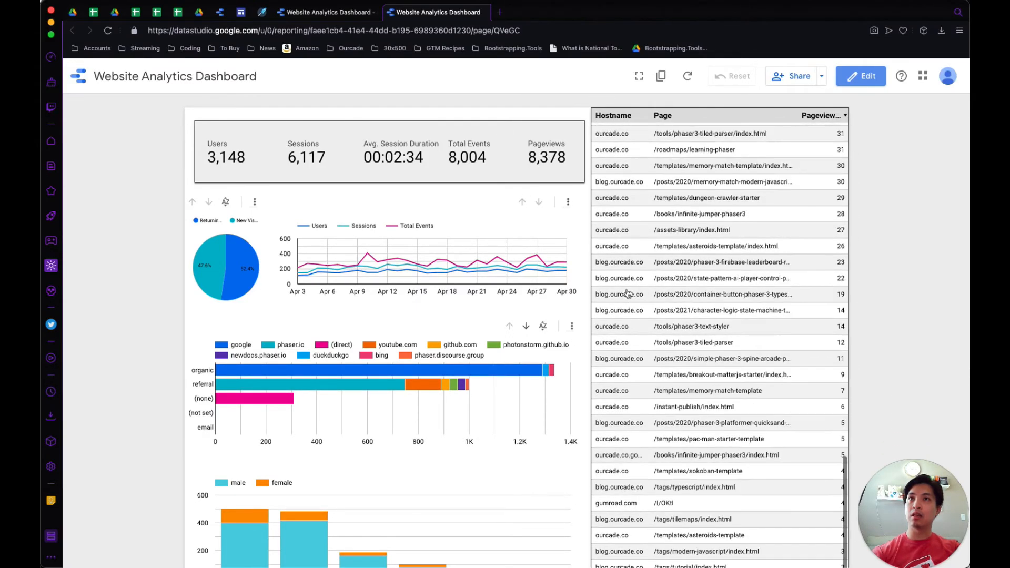
scroll(627, 293, down, 3)
scroll(628, 293, up, 20)
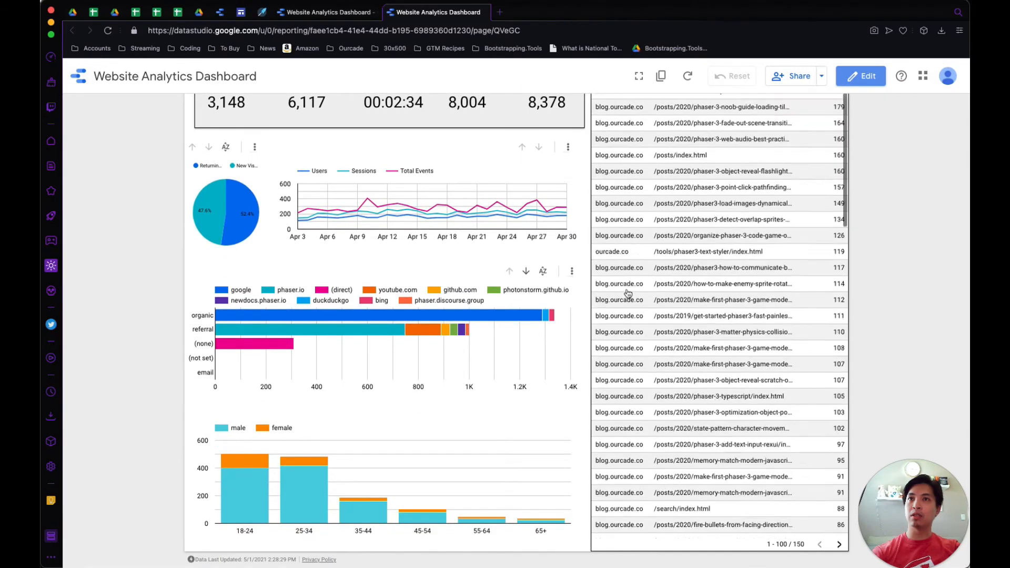
scroll(396, 257, down, 1)
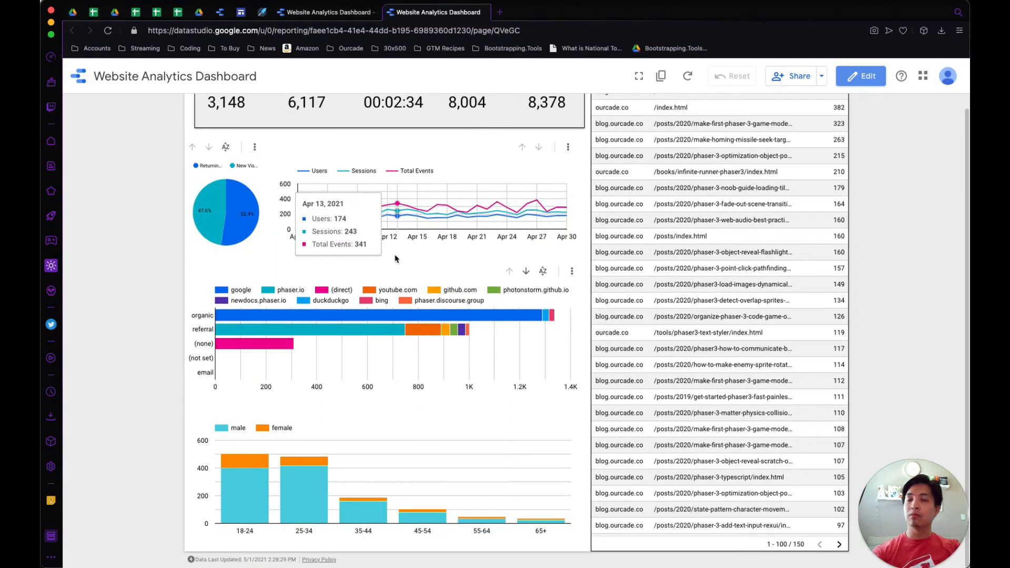
key(ctrl+minus)
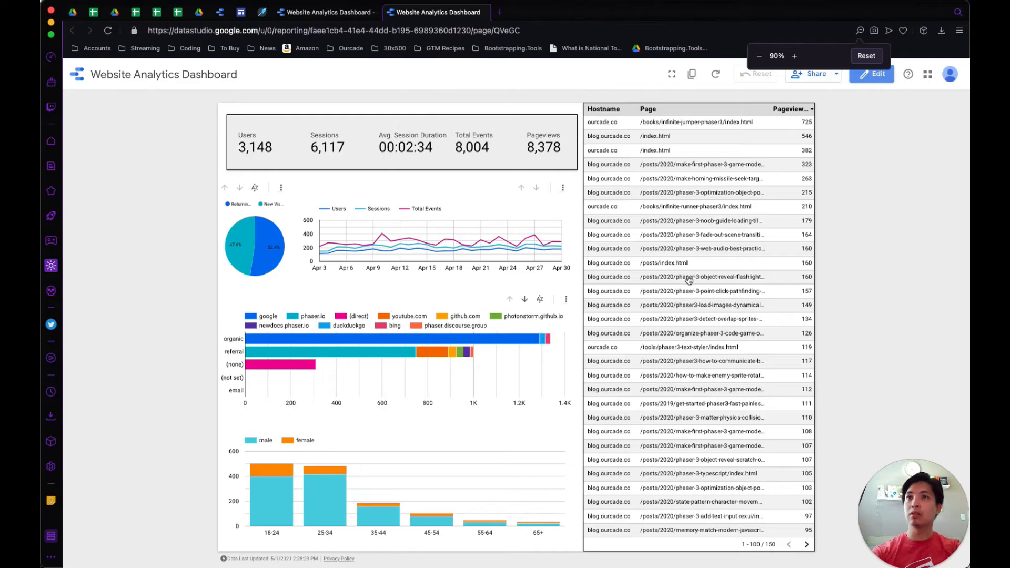
scroll(687, 281, down, 15)
scroll(688, 281, up, 15)
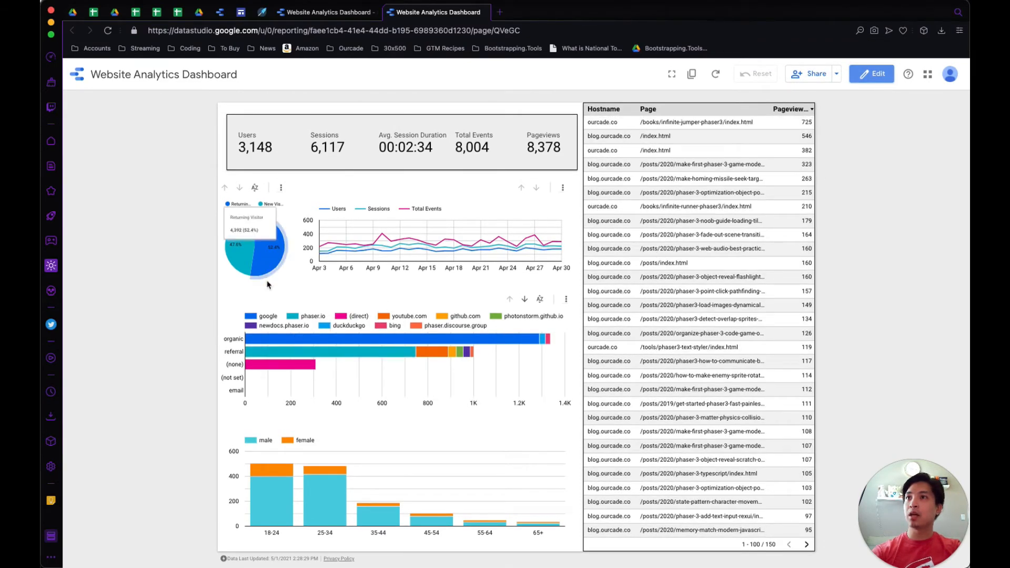
Step: Test drilling the horizontal bar chart down one level and back up, and return to editing
click(525, 300)
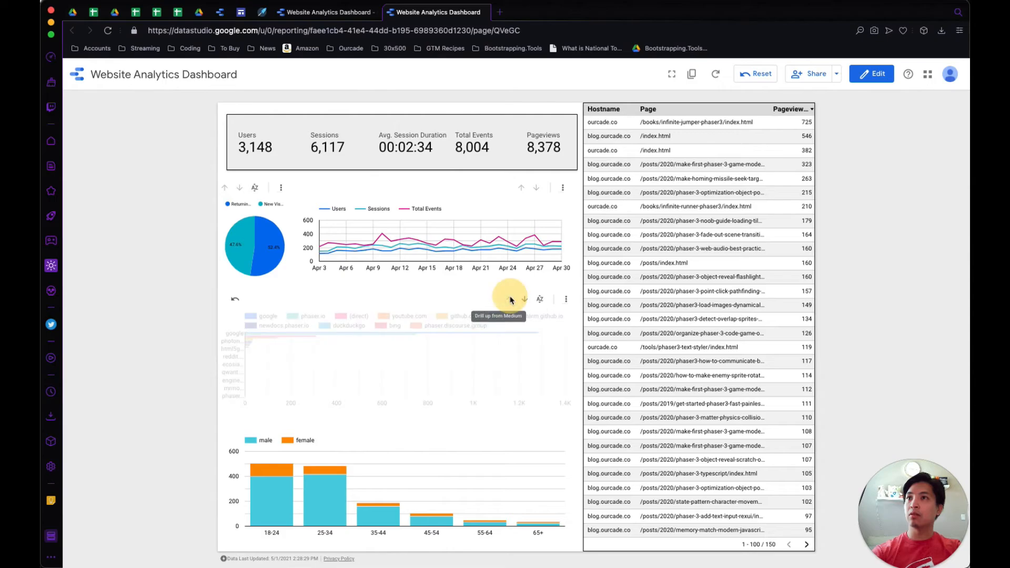
click(511, 300)
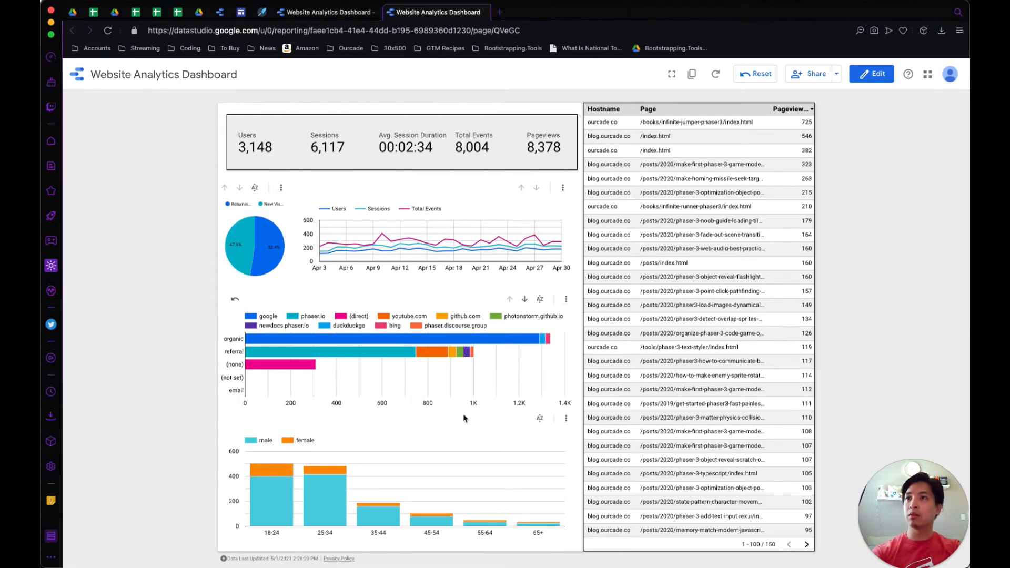
click(878, 74)
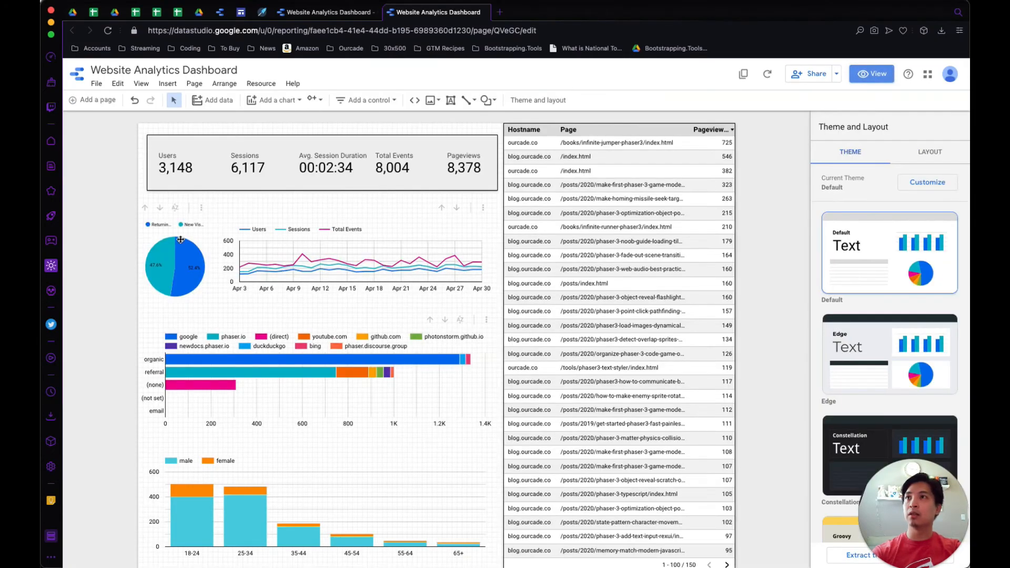
Step: Set the chart header of the pie, time series, and horizontal bar charts to Do not show, and deselect them
click(181, 240)
shift+click(259, 243)
shift+click(296, 345)
click(876, 154)
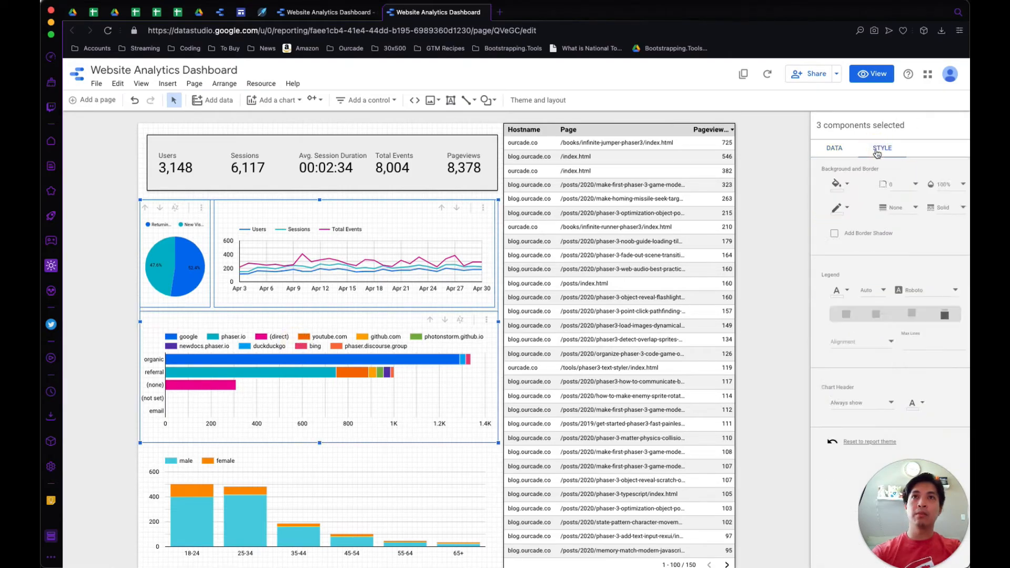
click(849, 381)
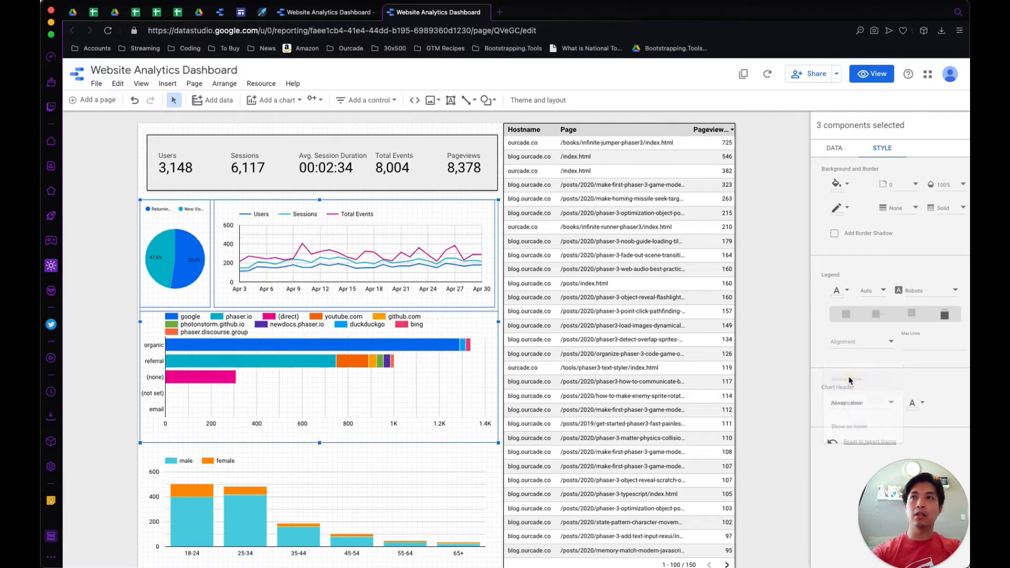
click(772, 351)
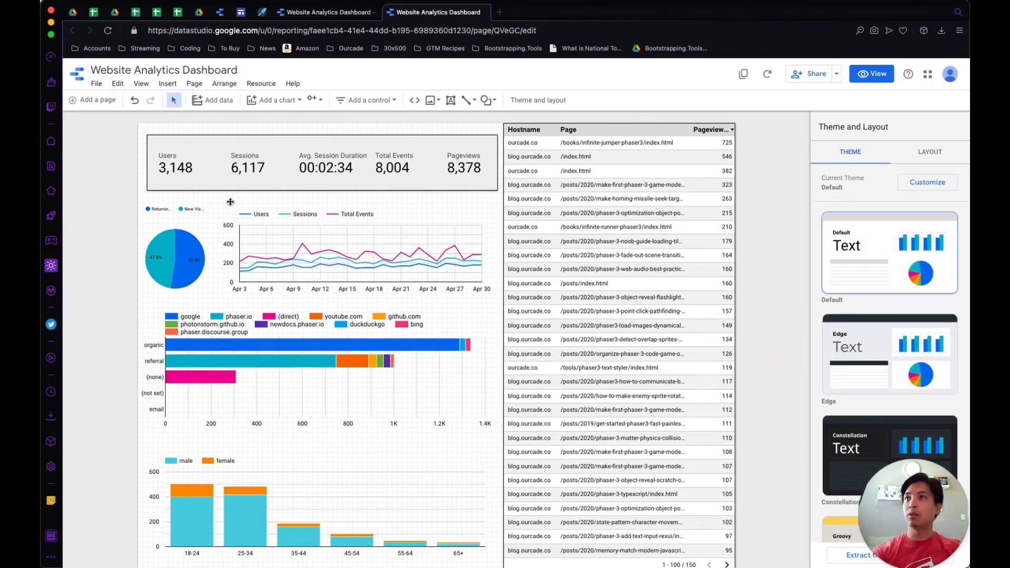
Step: Move the pie chart slightly right to align with the scorecard frame's left edge, and deselect it
click(160, 242)
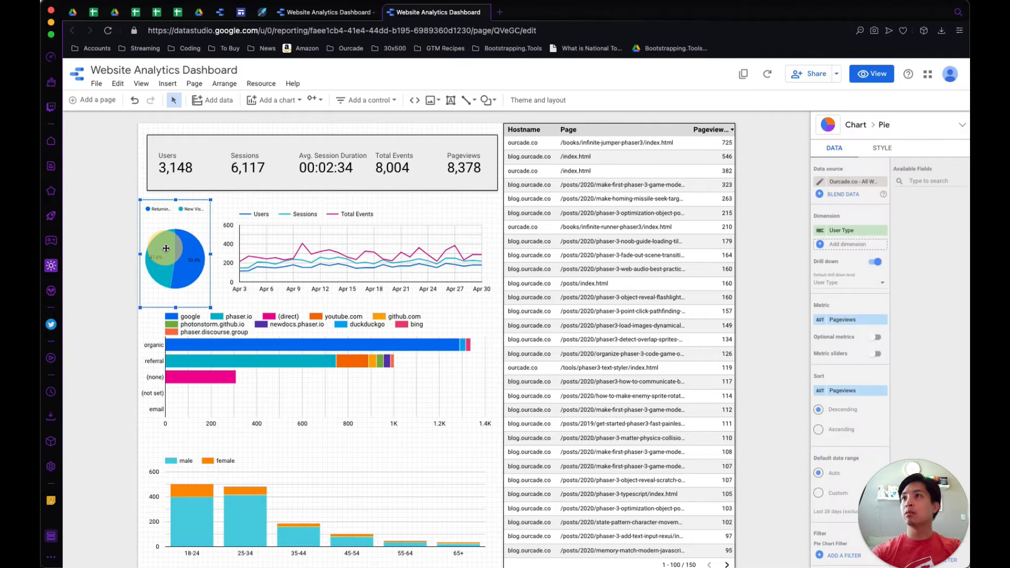
drag(159, 241, 169, 251)
click(269, 249)
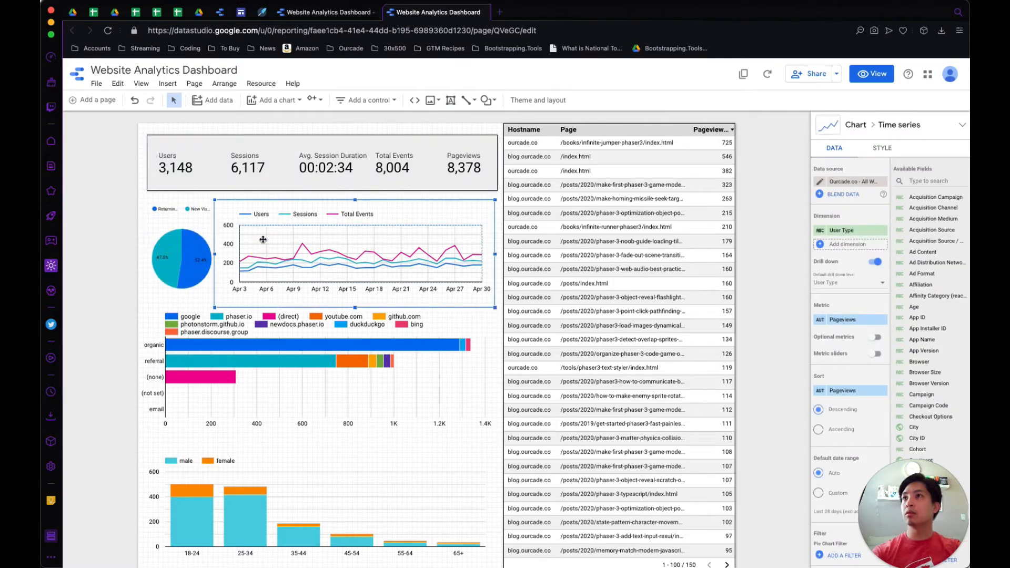
click(185, 272)
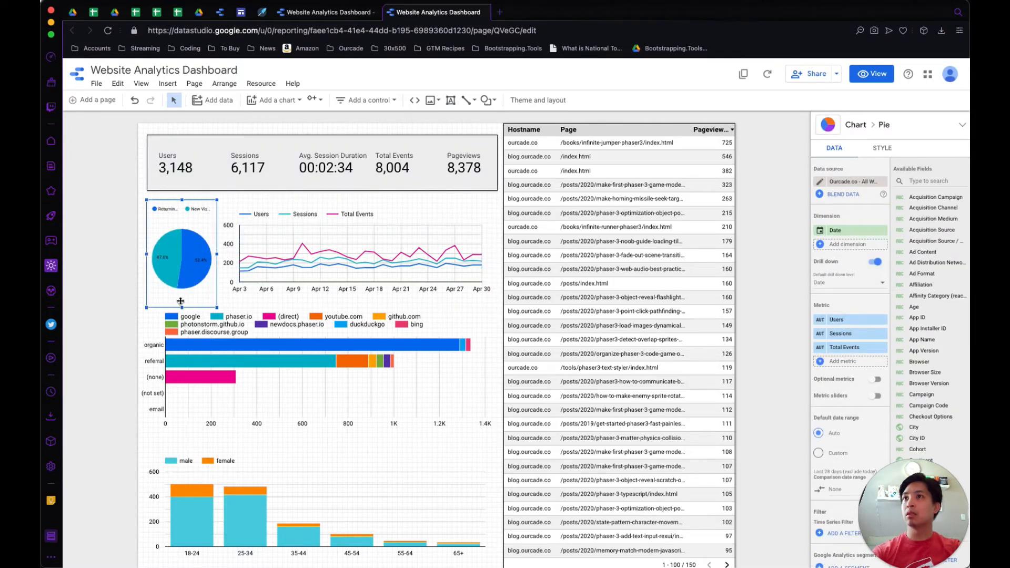
click(135, 322)
Step: Narrow the horizontal bar chart from its left edge to line up with the pie chart, and leave all charts deselected
click(170, 337)
drag(140, 377, 147, 377)
click(153, 487)
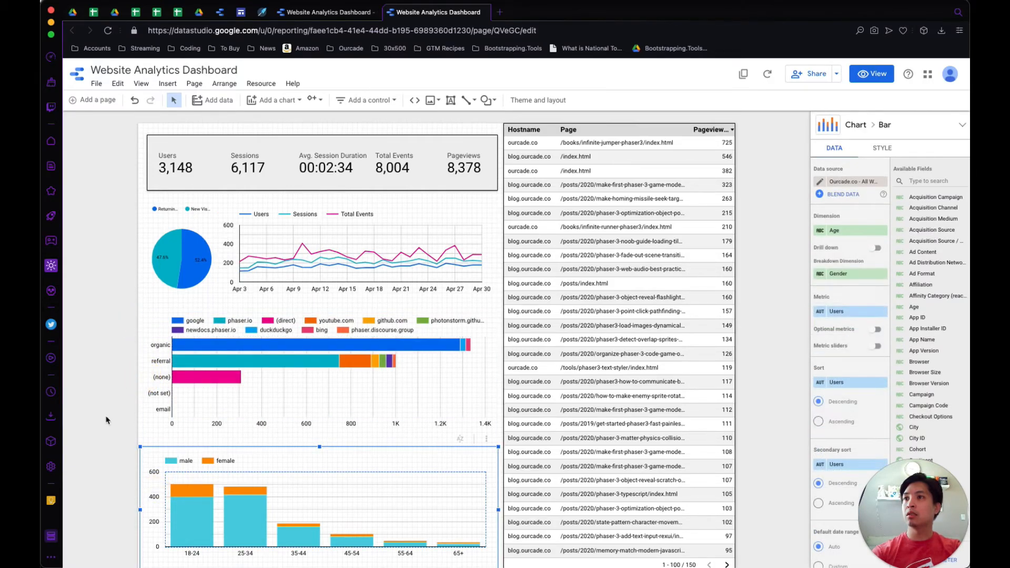
scroll(118, 438, down, 1)
click(143, 411)
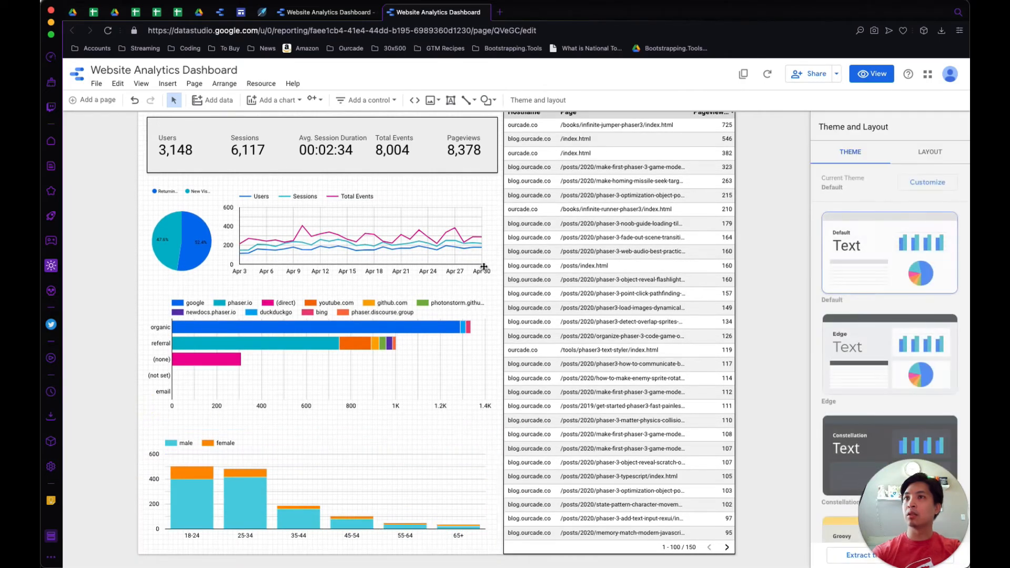
scroll(382, 269, up, 1)
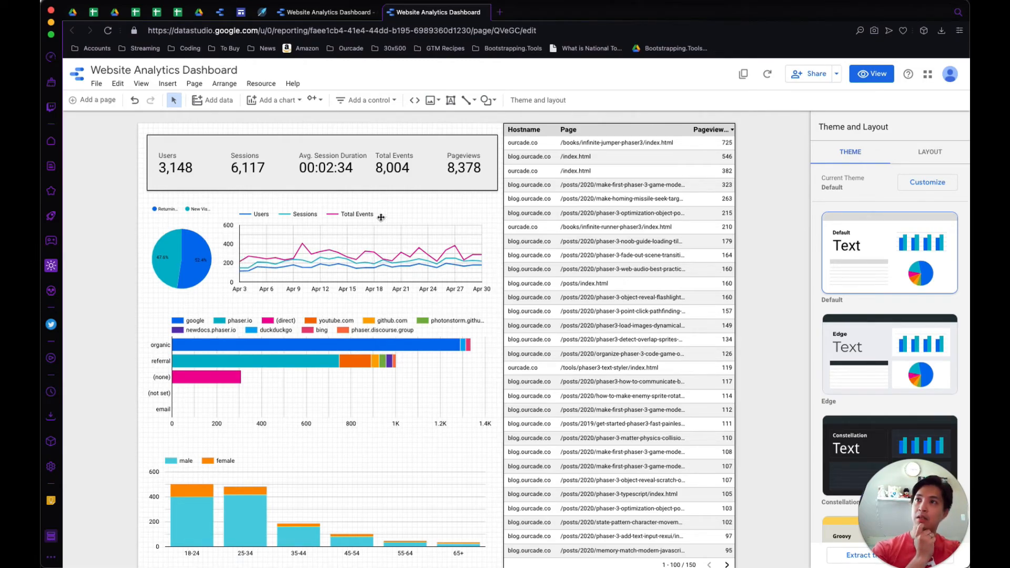
Step: Group the scorecards with their background rectangle, nudge the group down slightly, and deselect it
click(321, 177)
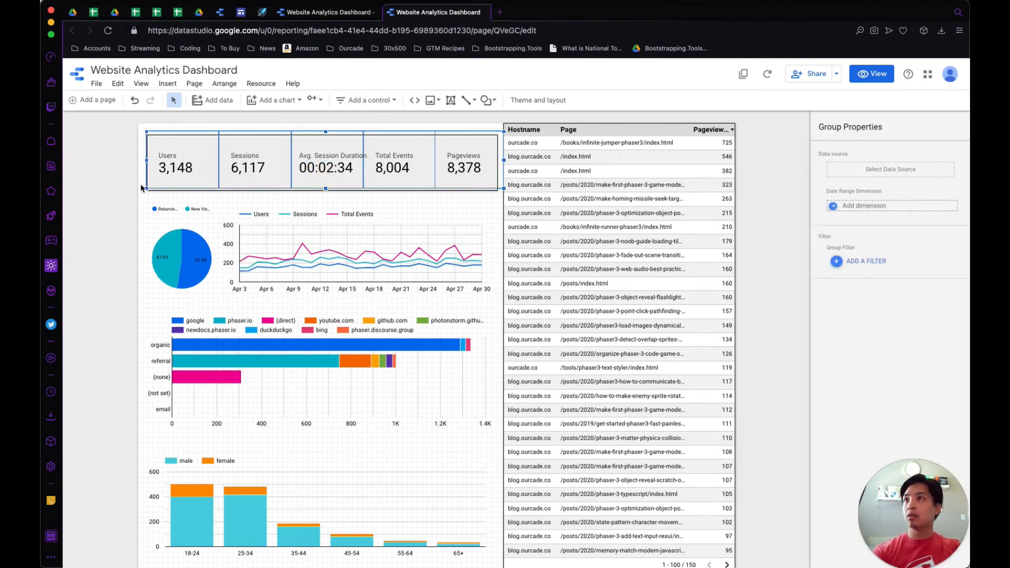
drag(127, 122, 512, 204)
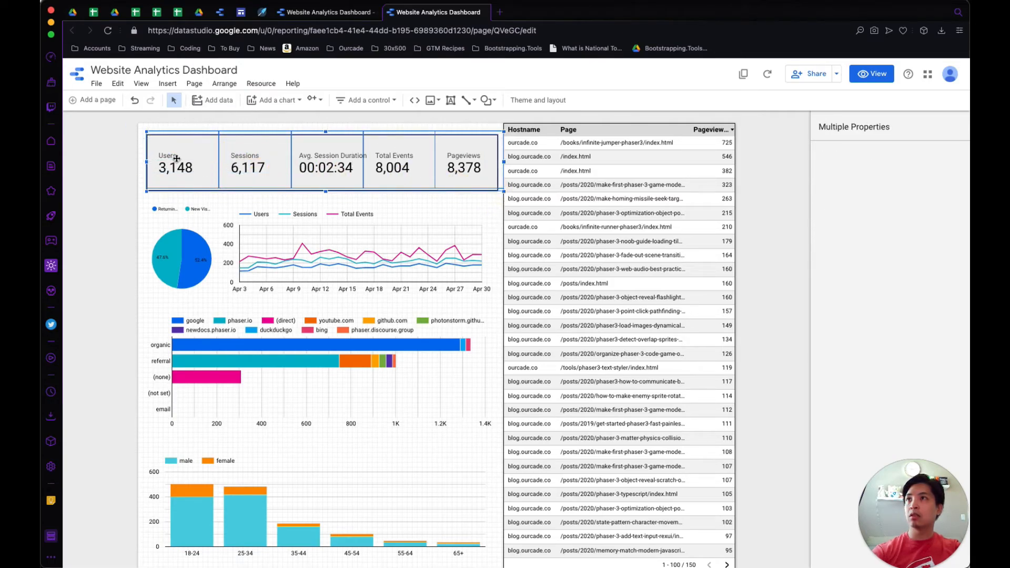
click(224, 83)
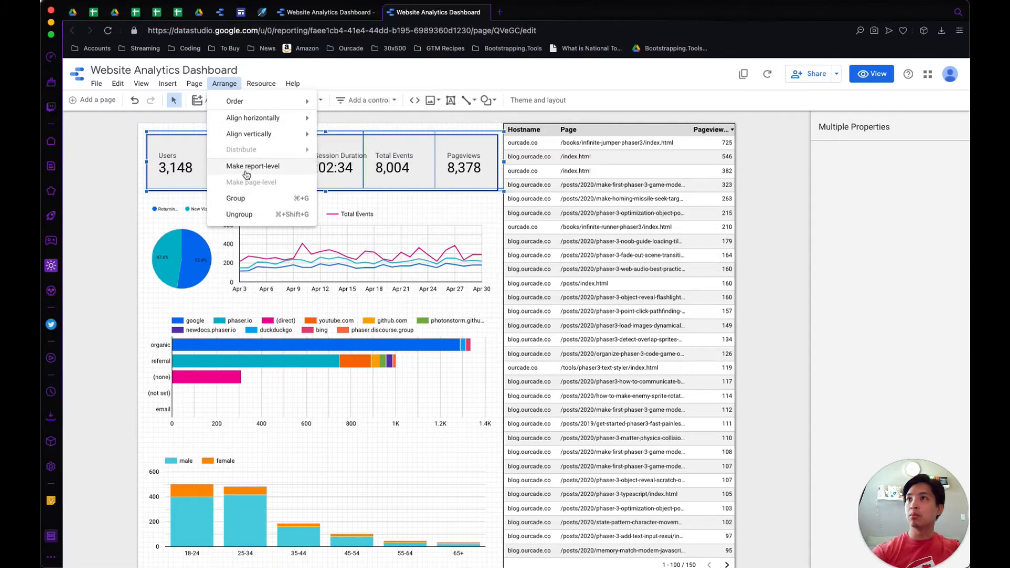
click(232, 199)
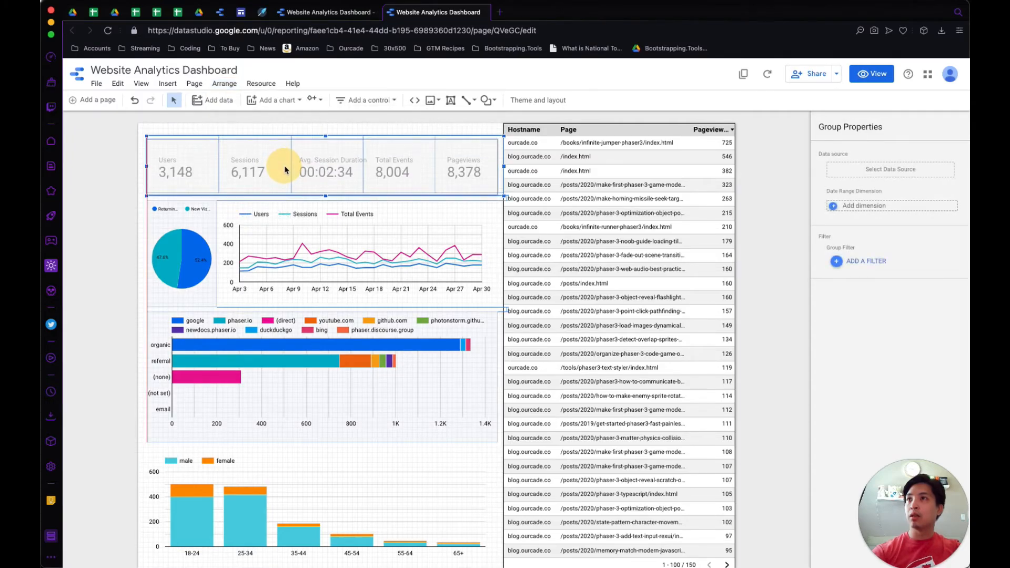
click(102, 166)
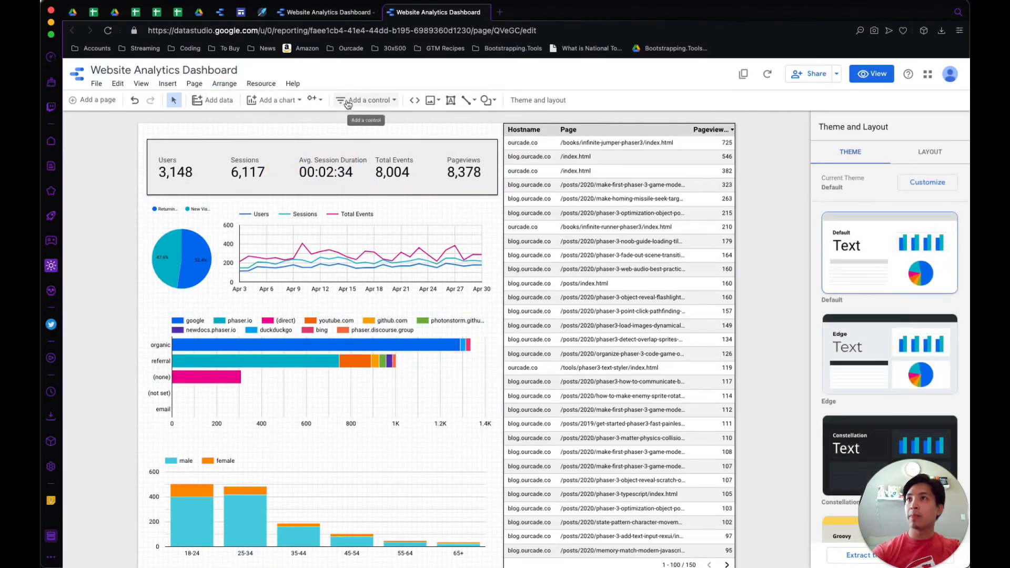
Step: Add a date range control just above the Total Events and Pageviews scorecards, and shrink it to fit above the scorecard frame
click(383, 101)
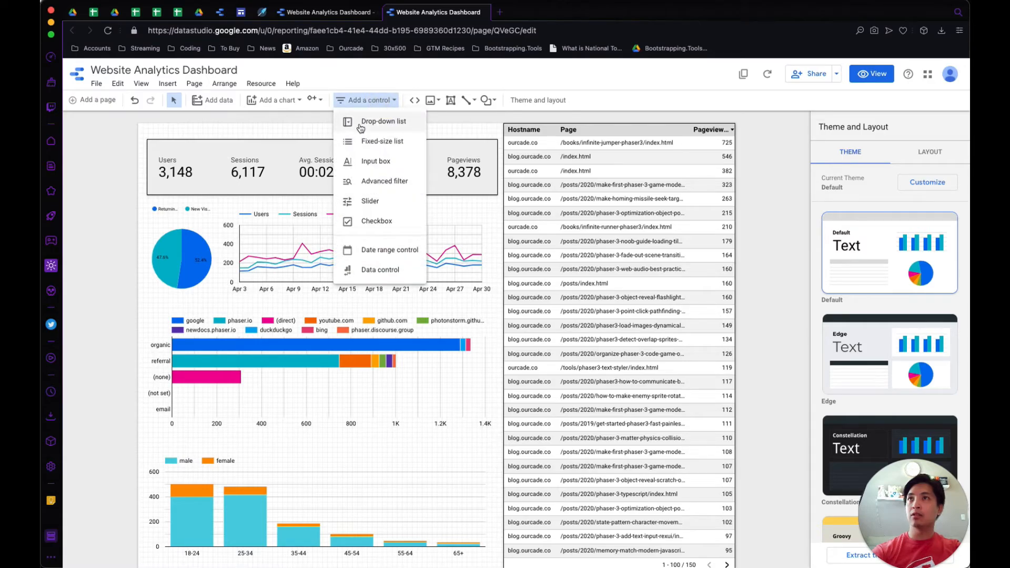
click(361, 251)
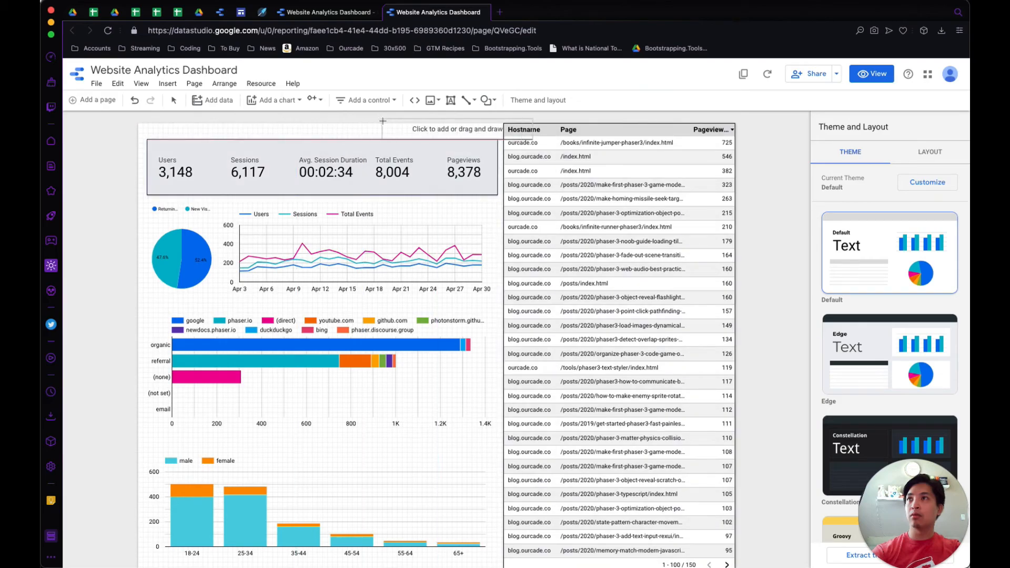
click(346, 124)
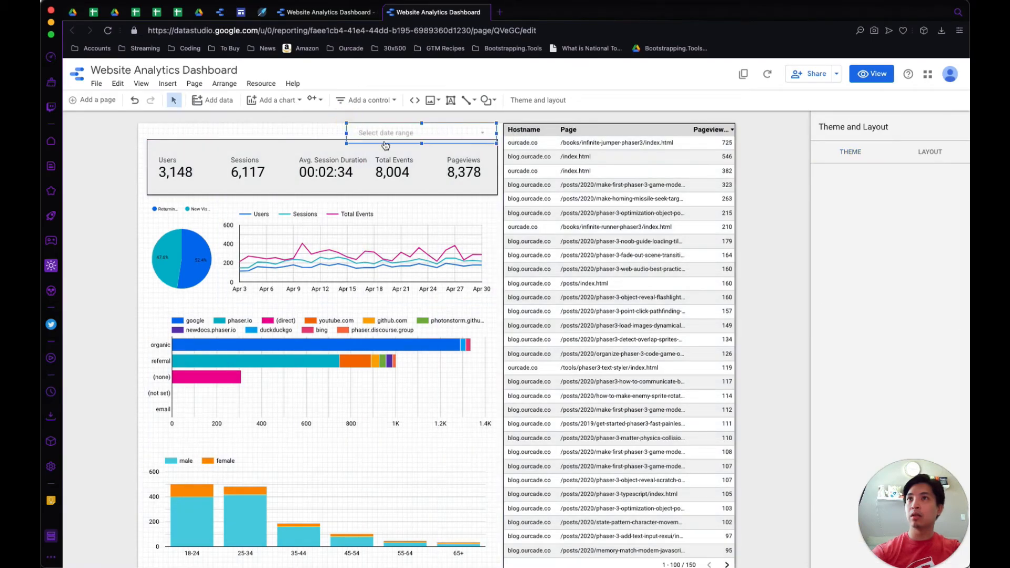
drag(345, 144, 355, 139)
click(510, 101)
Step: Set the date range control's background to the theme's light gray, and deselect it
click(430, 125)
click(915, 154)
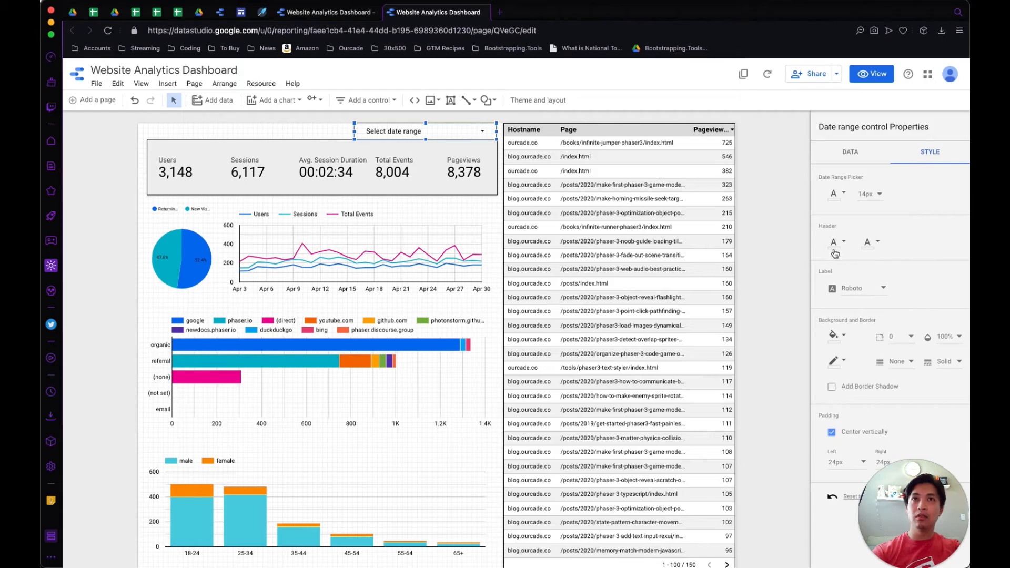
click(834, 336)
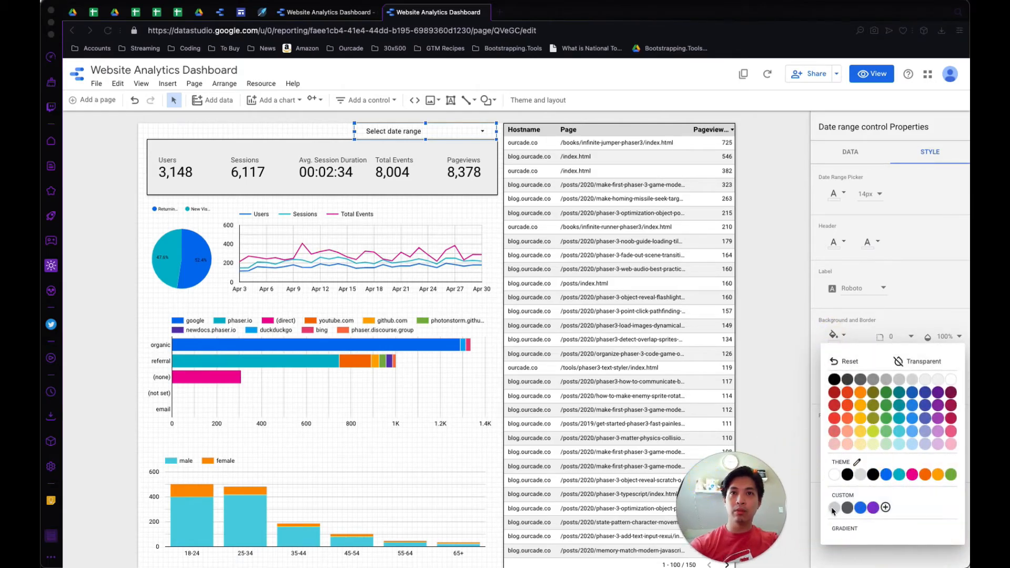
click(861, 476)
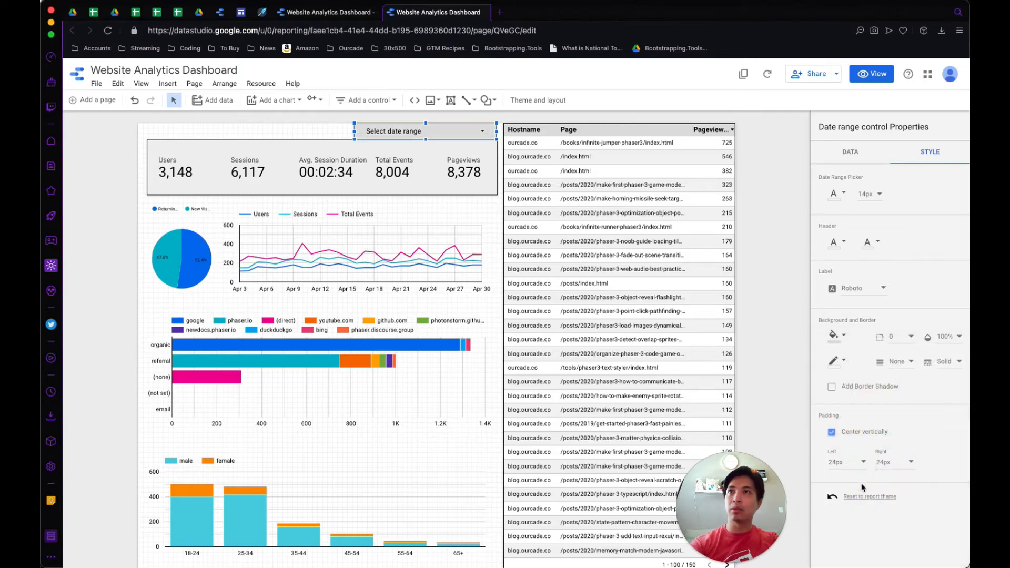
click(776, 223)
Step: Try the custom light gray, the theme gray, and a light gray palette shade as the date range control's background
click(439, 129)
click(918, 159)
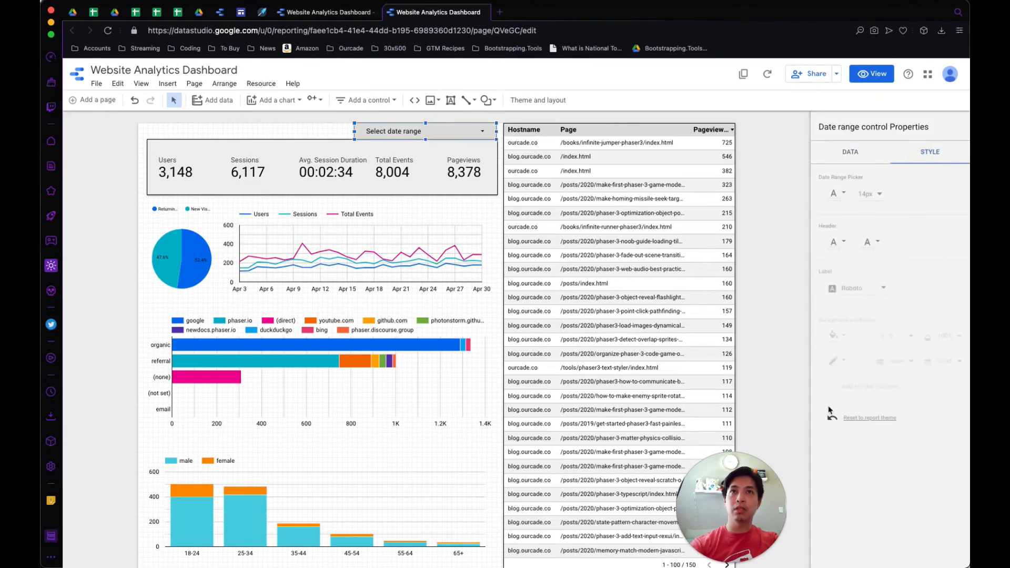
click(834, 334)
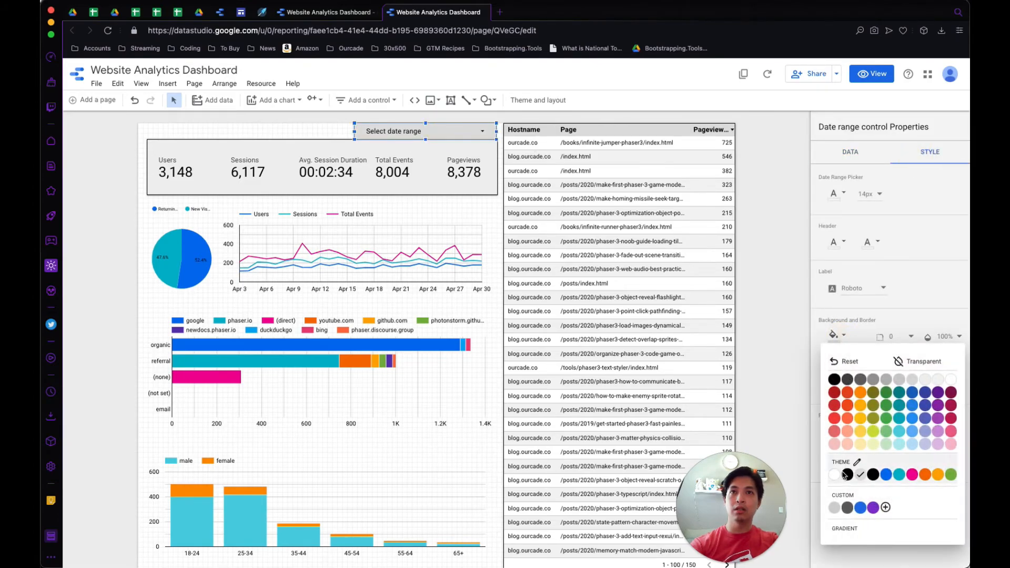
click(838, 508)
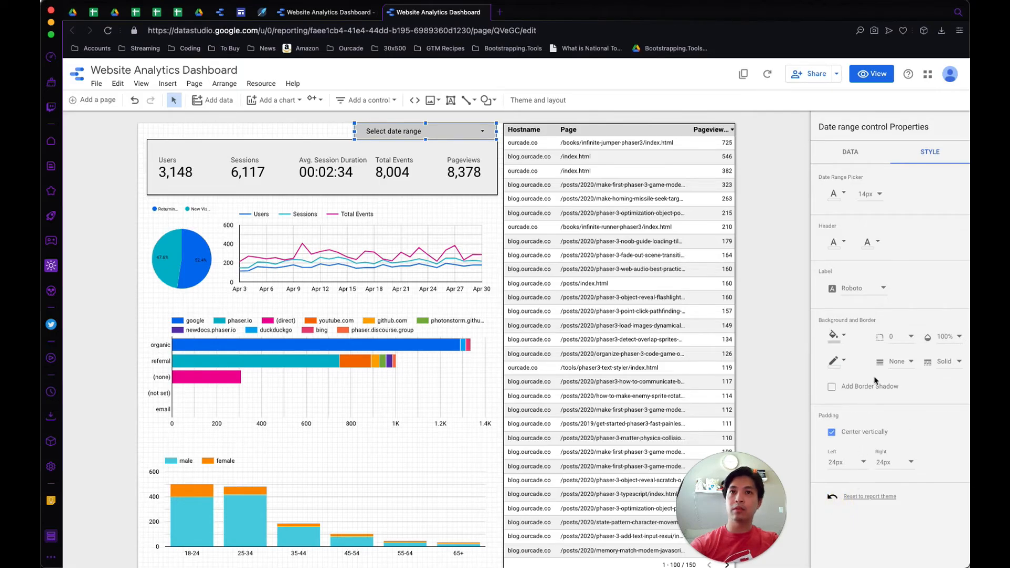
click(841, 335)
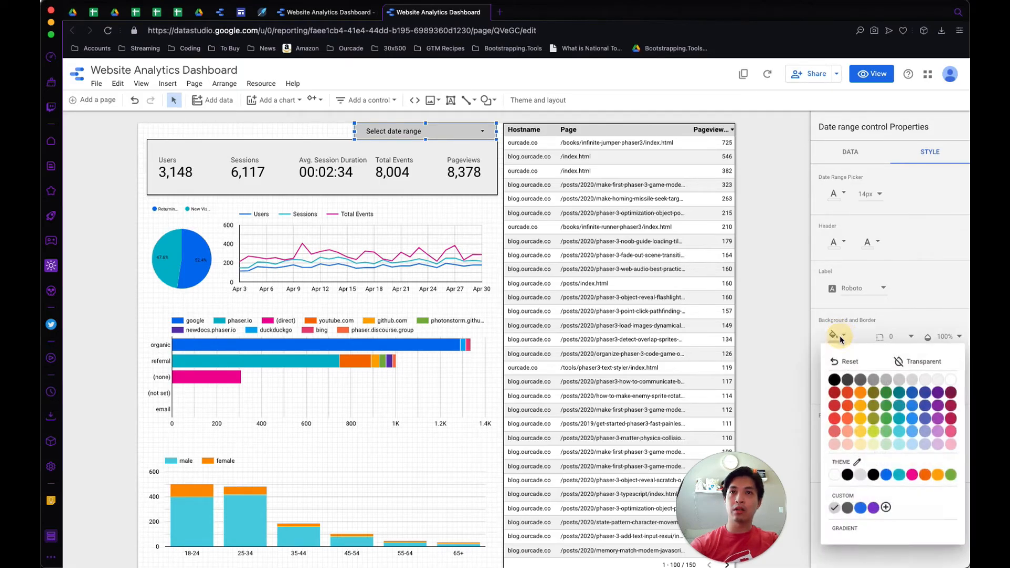
click(863, 479)
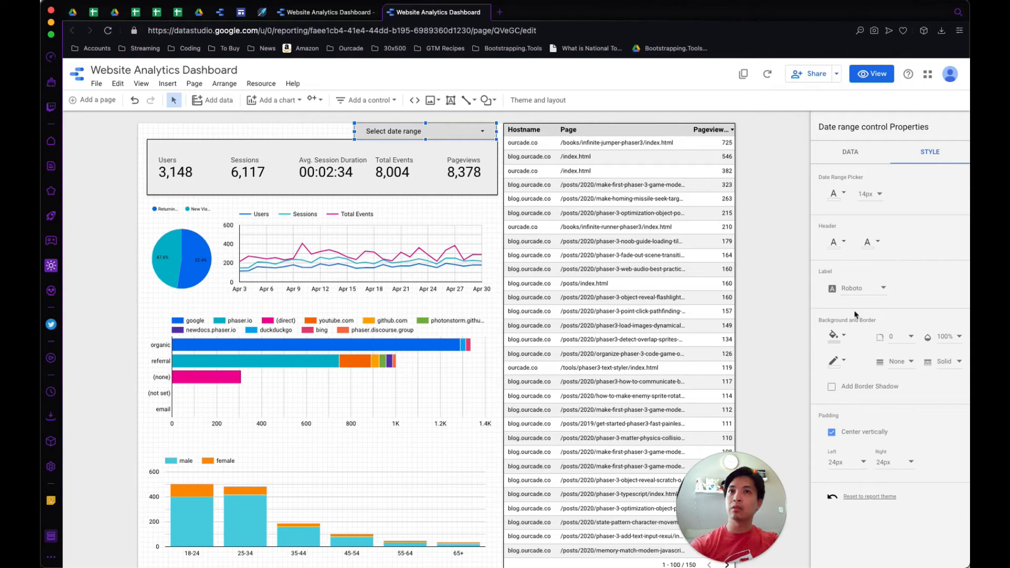
click(836, 335)
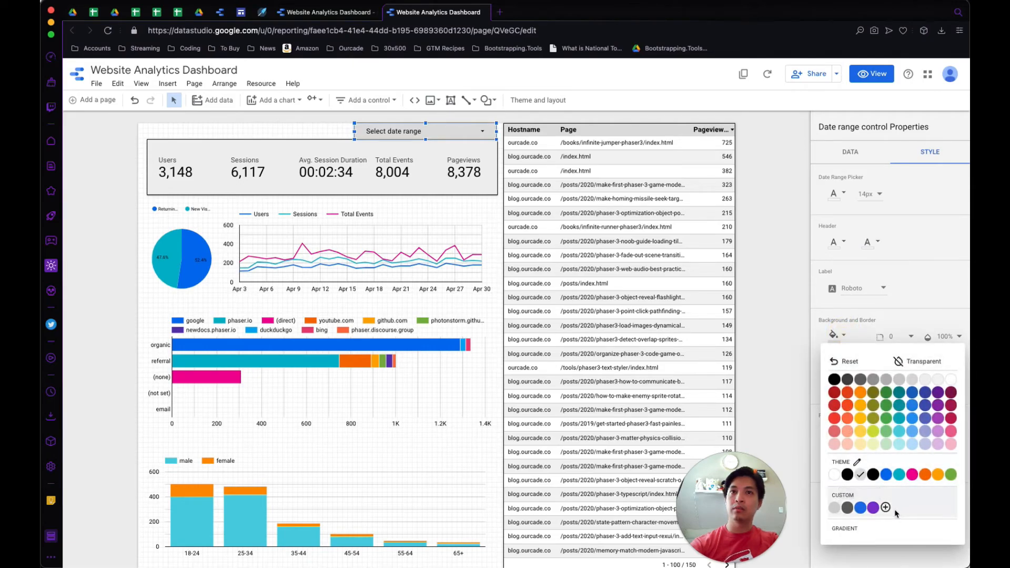
click(913, 380)
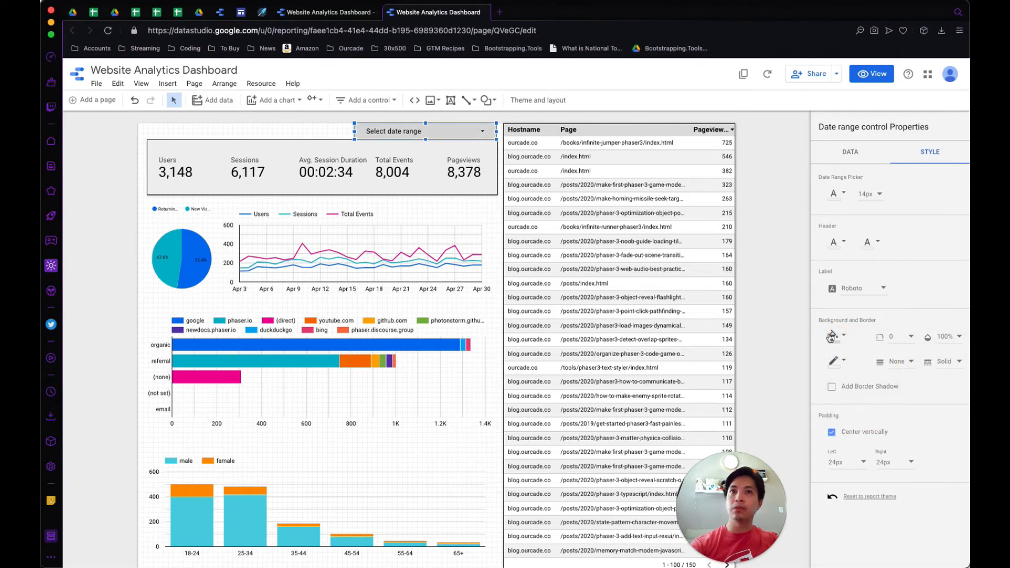
Step: Set the date range control's background to a very light gray palette shade, and deselect it
click(832, 336)
click(927, 381)
click(762, 242)
Step: Give the date range control a black border, and deselect it
click(361, 129)
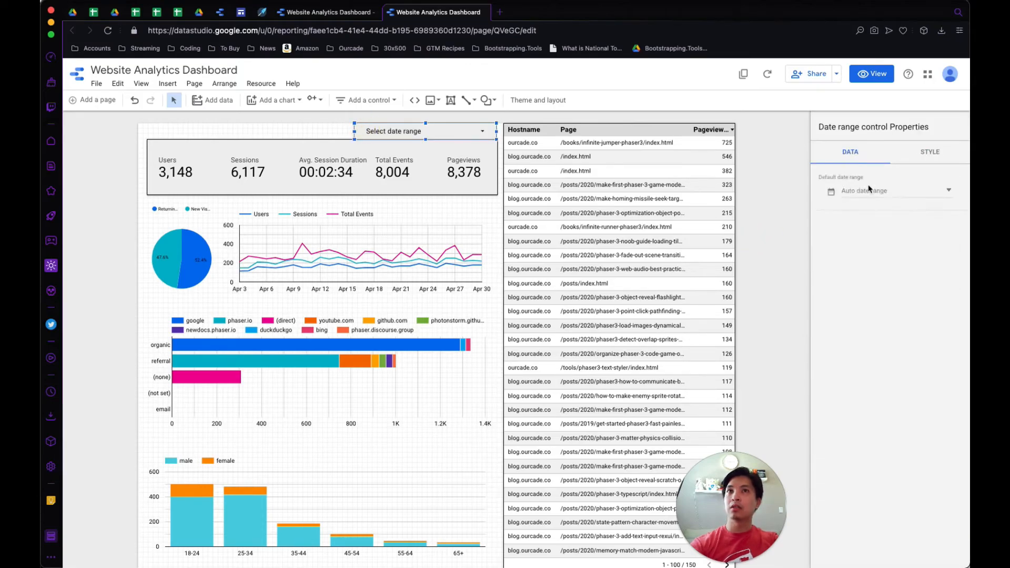
click(928, 156)
click(833, 361)
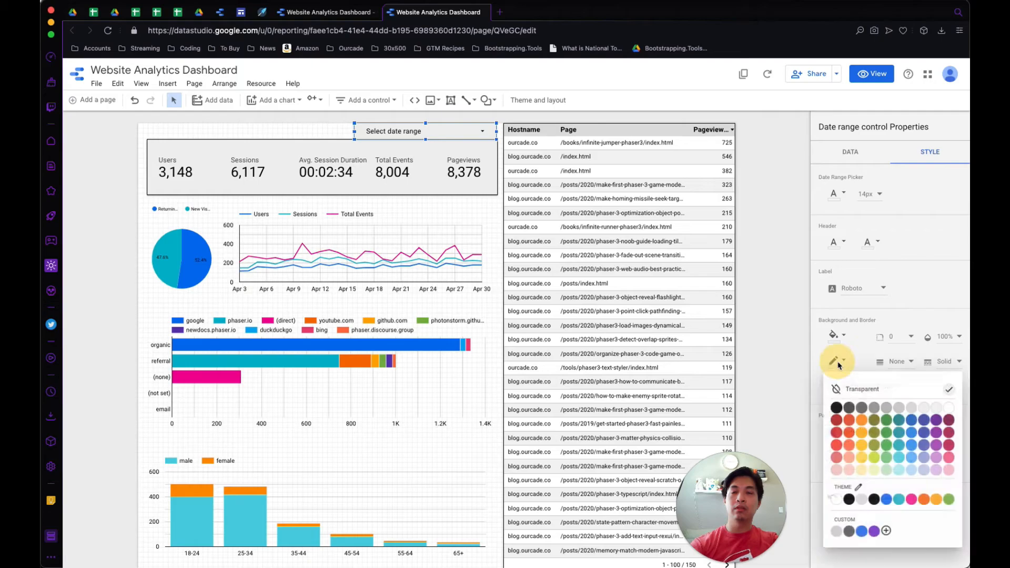
click(836, 406)
click(773, 302)
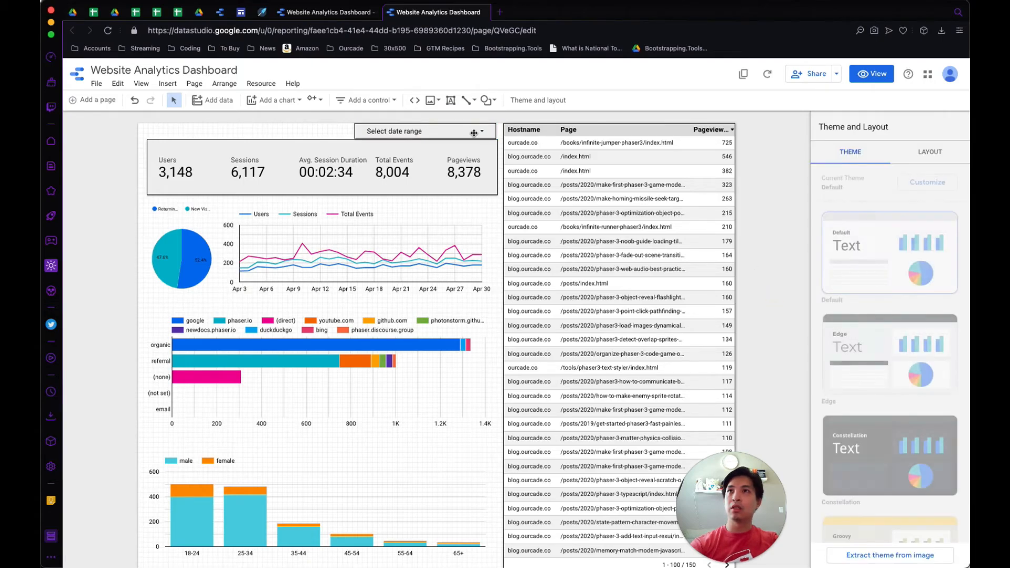
Step: Move the date range control slightly right to line up with the scorecard frame's right edge, and deselect it
click(465, 131)
drag(446, 129, 449, 132)
click(753, 219)
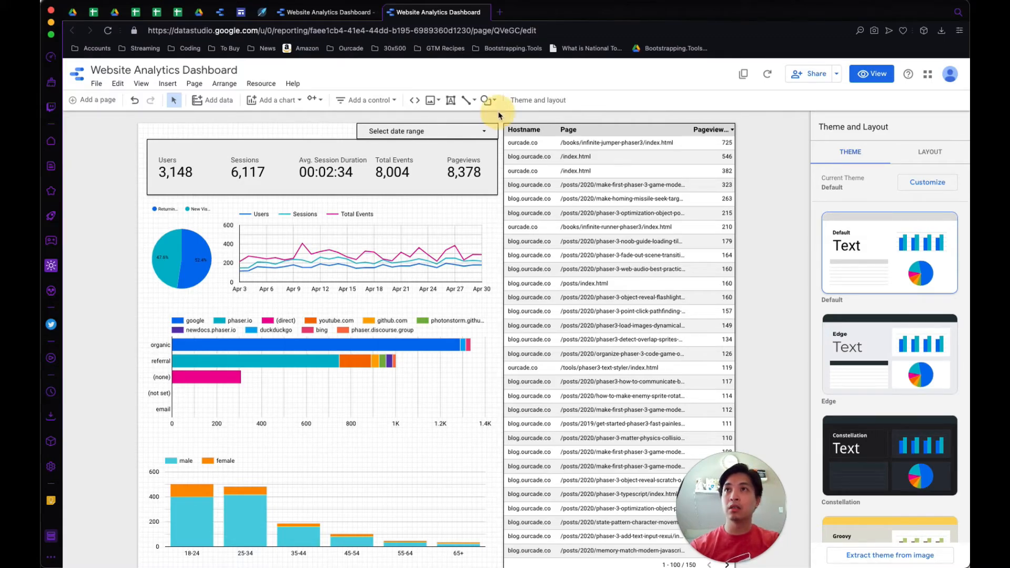
click(494, 213)
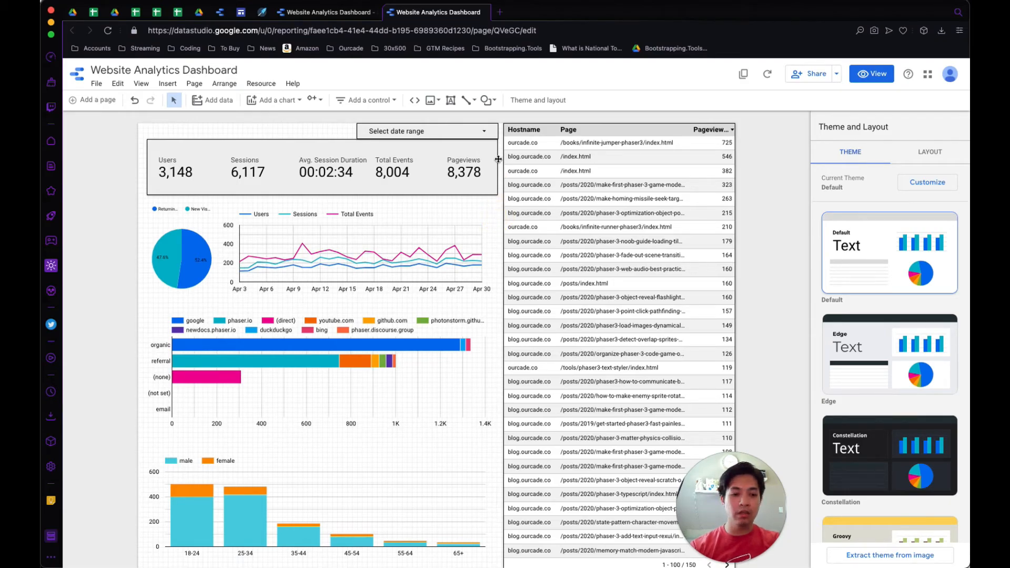
Step: Inspect how the date range control lines up with the scorecard frame, and review the available grid options
key(super+equal)
key(super+equal)
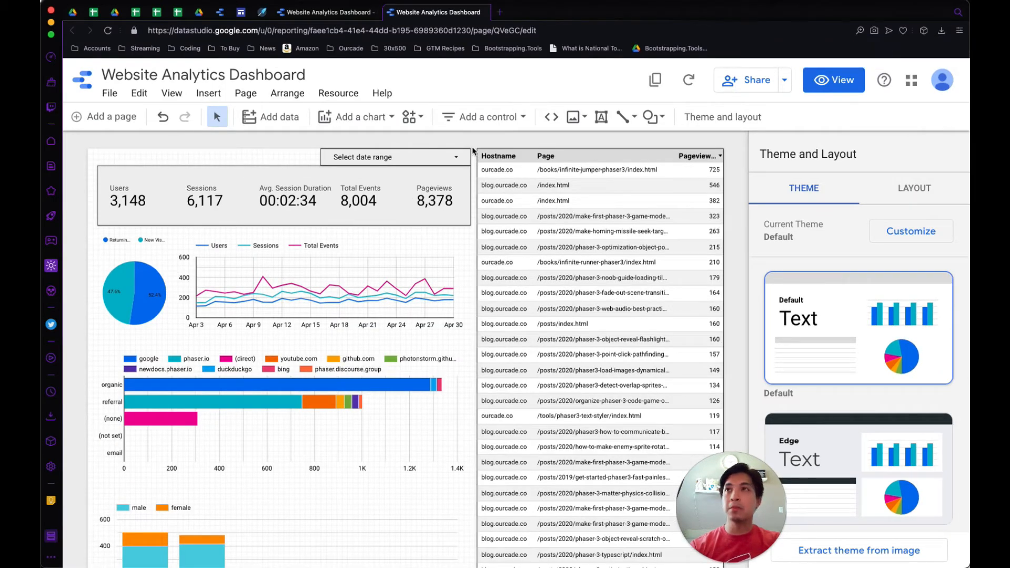
key(super+minus)
key(super+minus)
key(super+minus)
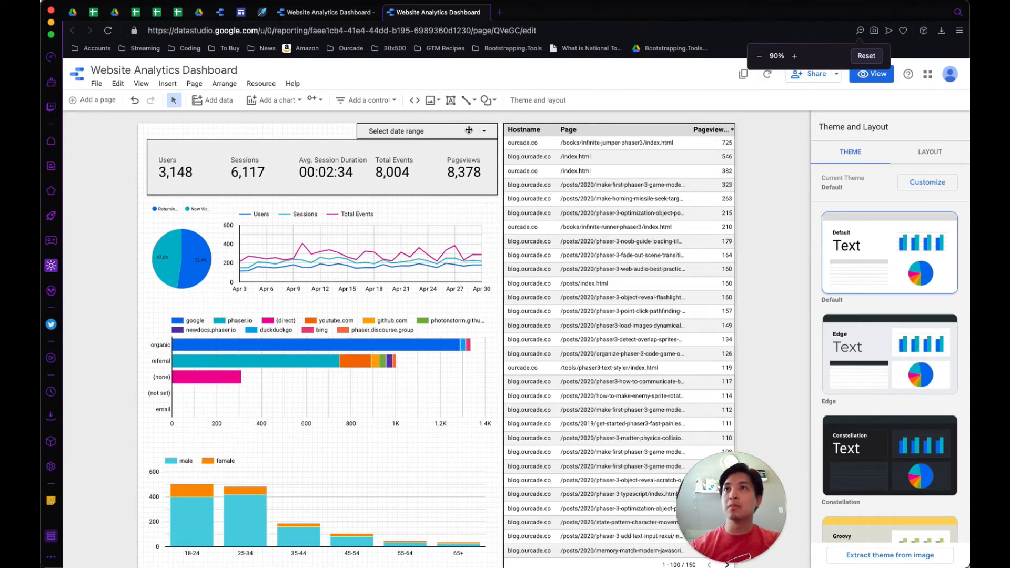
drag(469, 130, 469, 130)
click(141, 83)
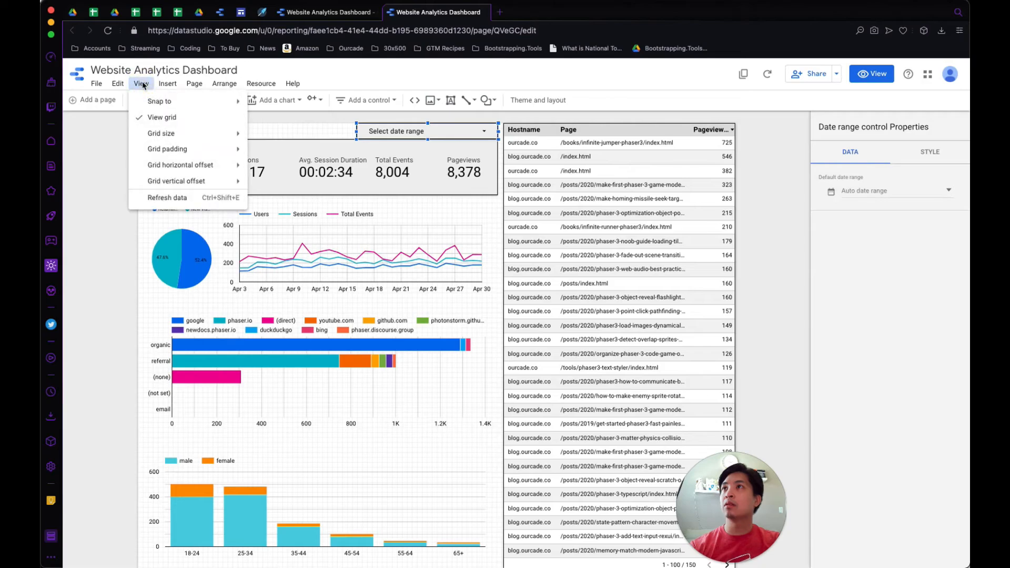
mouse_move(157, 133)
click(123, 239)
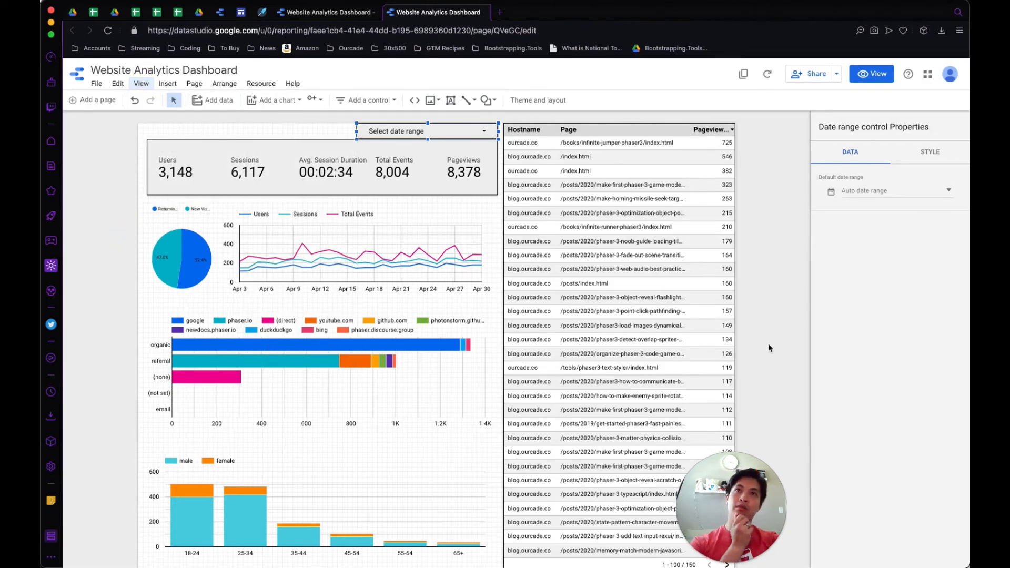
click(321, 129)
Step: Set the date range control's default date range to Last 28 days, excluding today, and deselect it
click(445, 129)
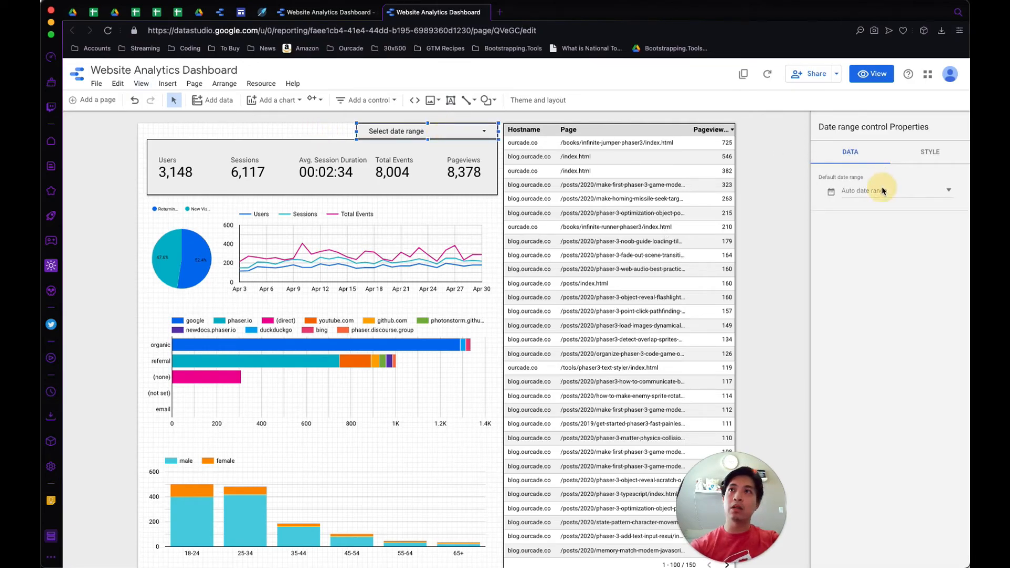
click(884, 190)
click(939, 198)
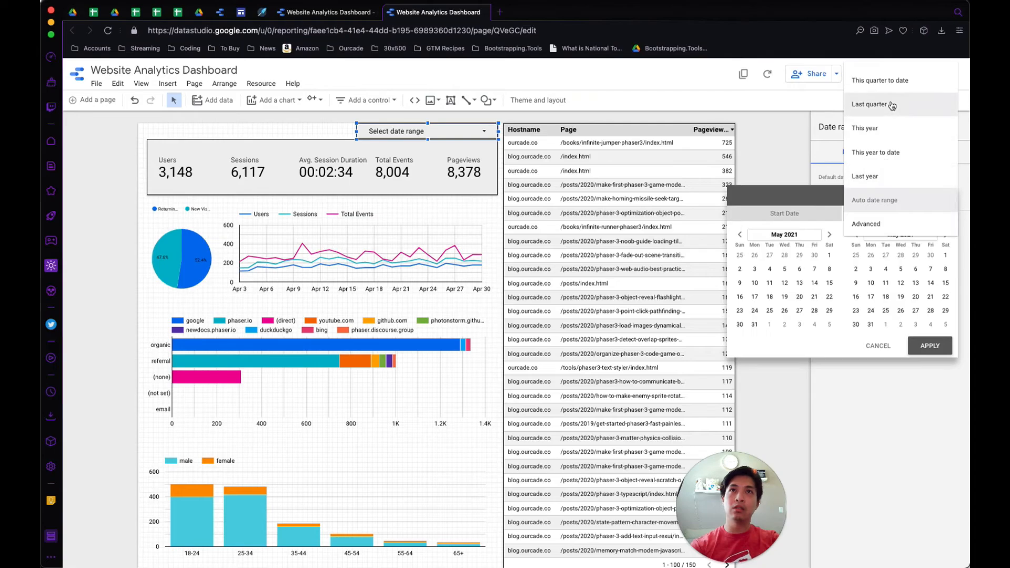
scroll(889, 103, up, 6)
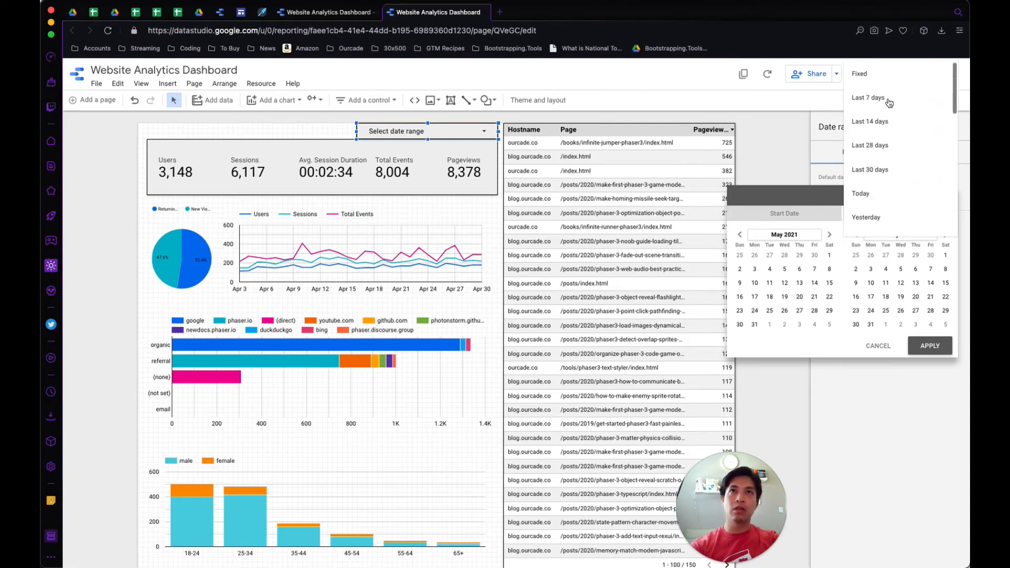
click(889, 151)
click(929, 347)
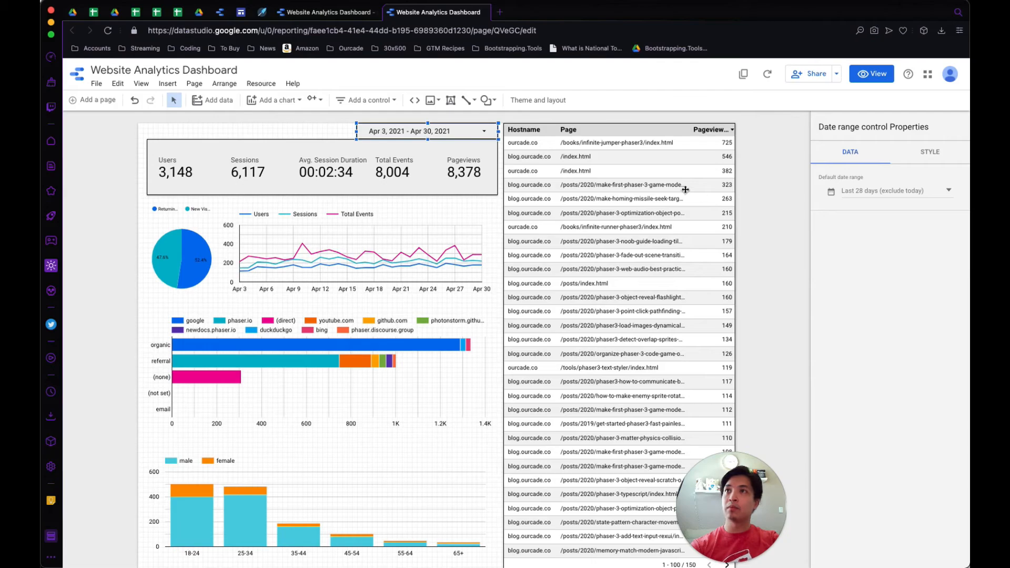
click(774, 299)
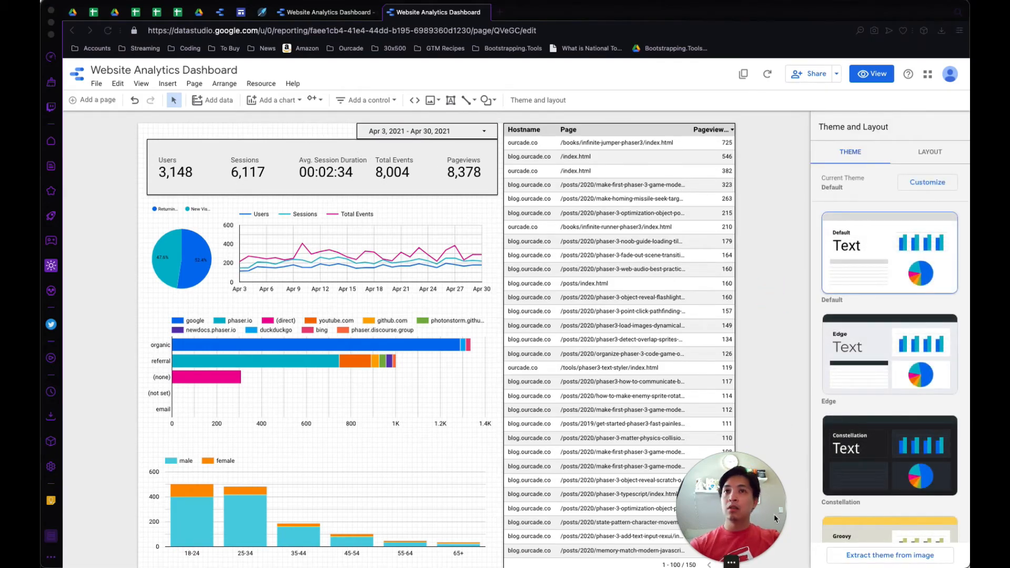
drag(754, 515, 937, 522)
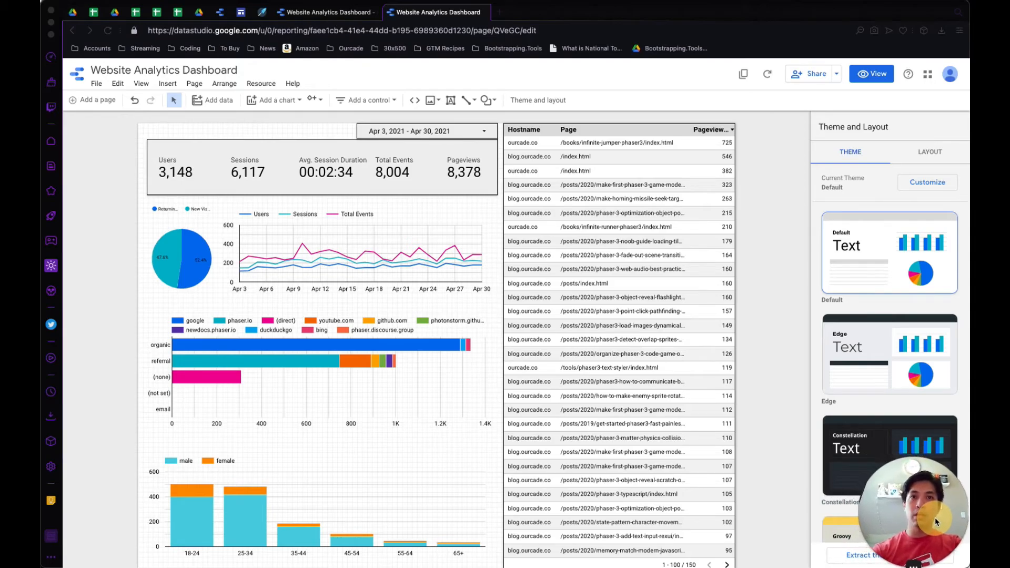
click(294, 127)
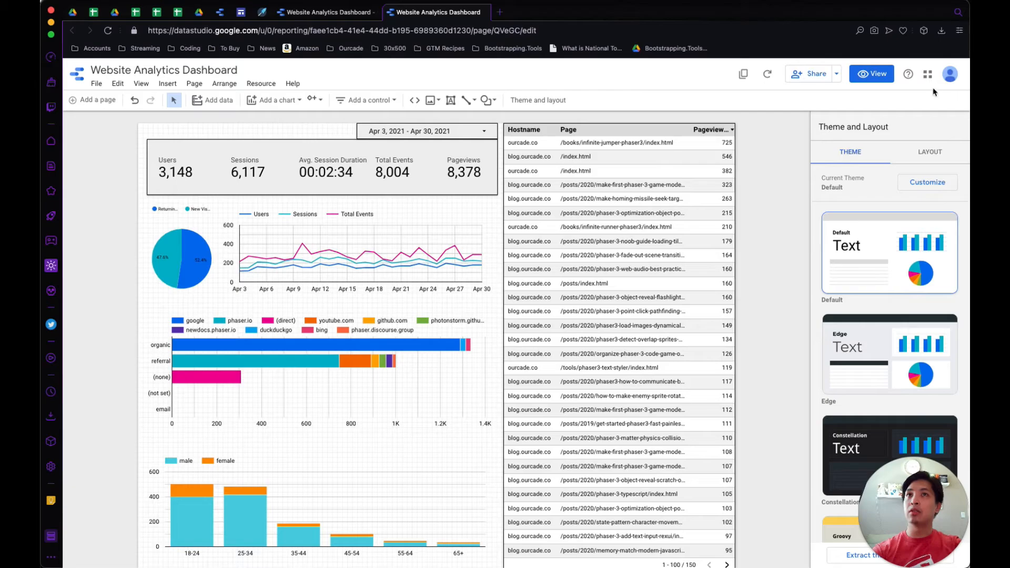
Step: Add a drop-down list control above the Users and Sessions scorecards, and shrink it to fit above the scorecard frame
click(367, 100)
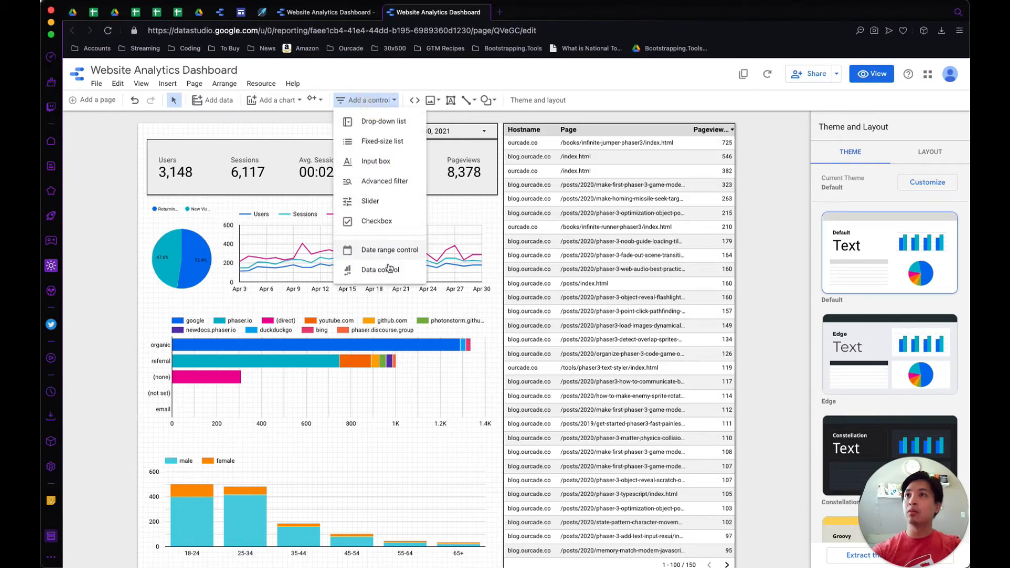
click(386, 129)
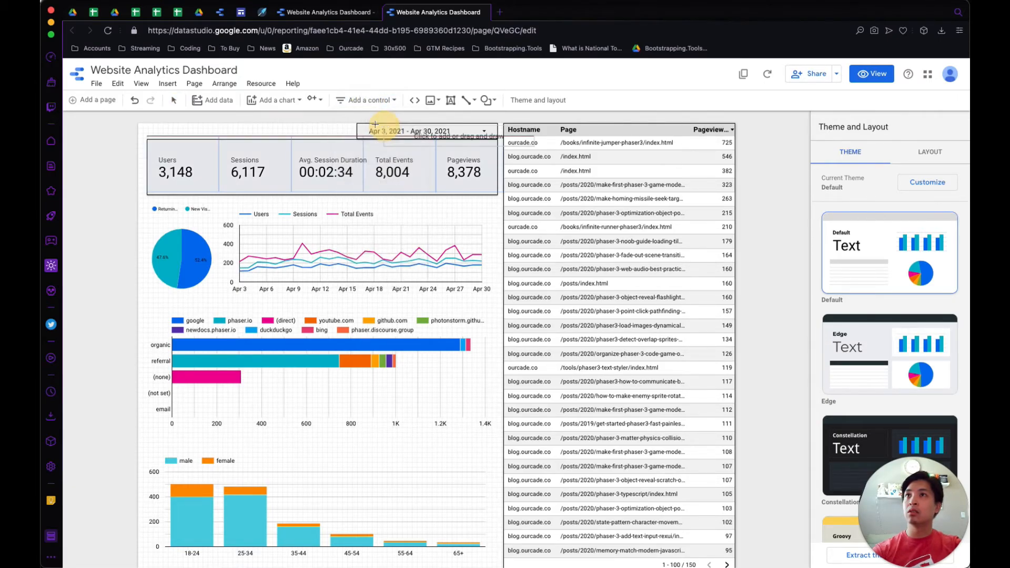
click(149, 124)
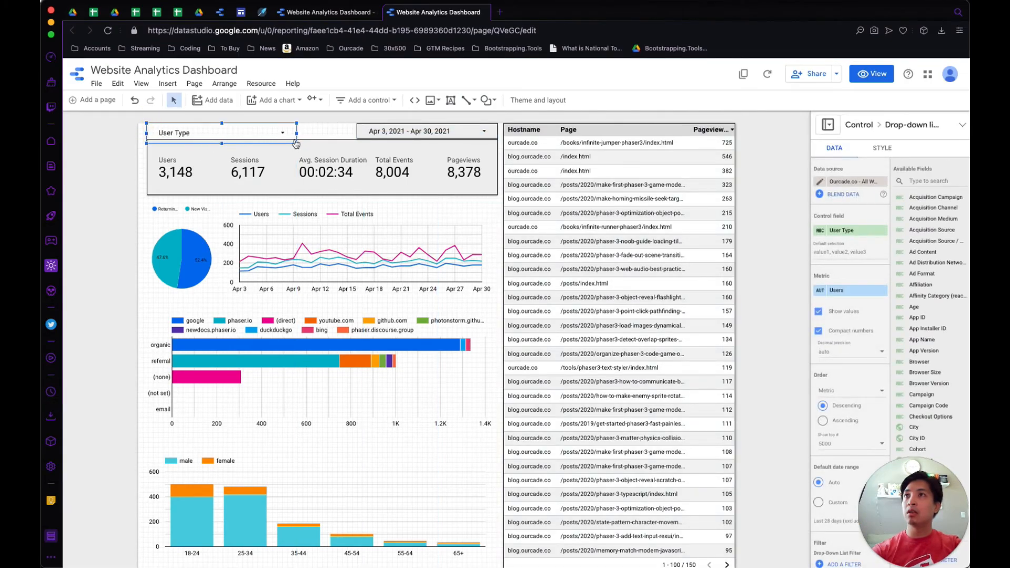
drag(298, 143, 314, 145)
Step: Change the drop-down list's control field to In-Market Segment
click(834, 234)
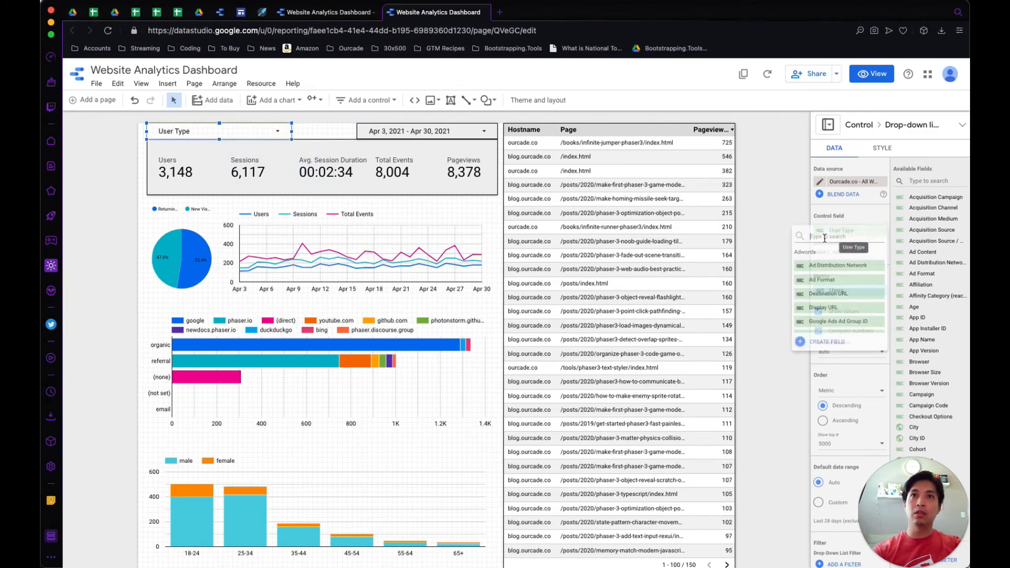
text(se)
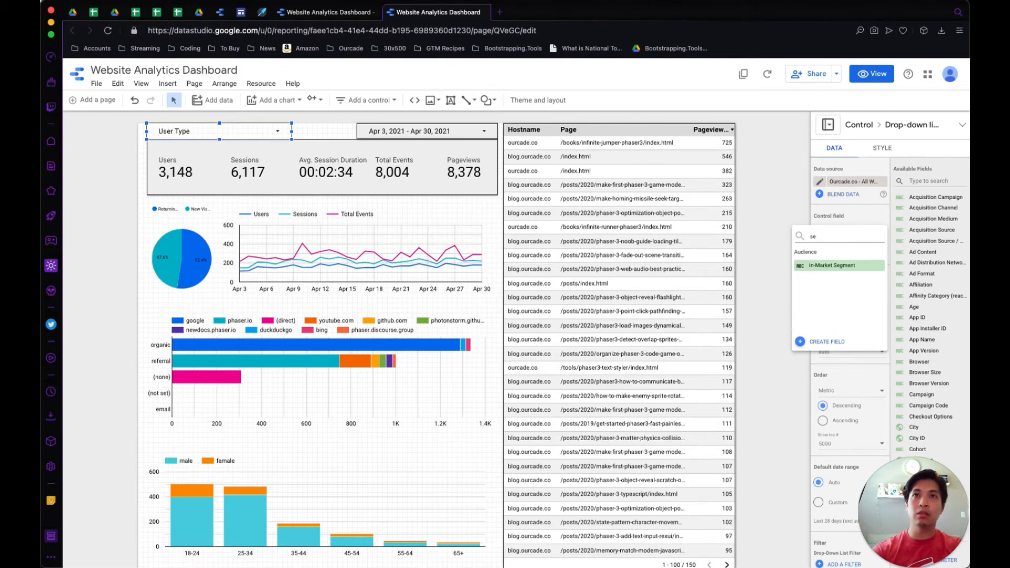
text(gmm)
text(audien)
key(alt+BackSpace)
text(segm)
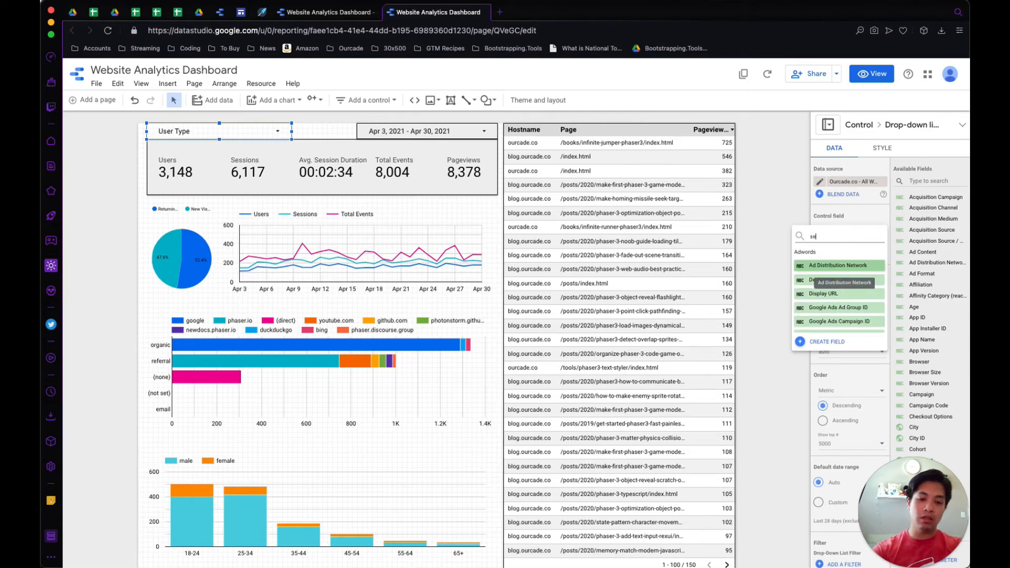
click(840, 265)
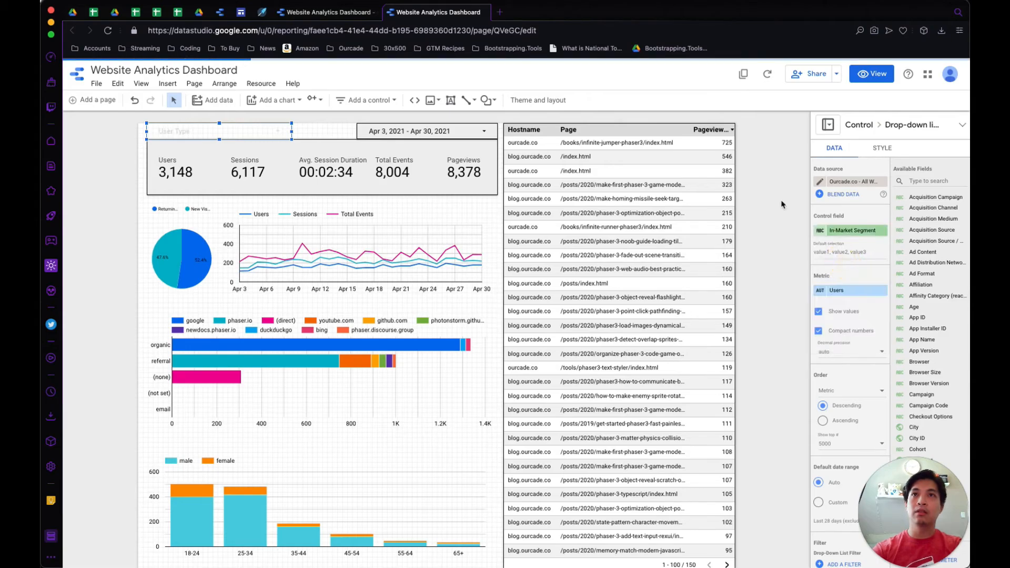
Step: Try the In-Market Segment drop-down in view mode by filtering the report to only the Software/Video Editing segment
click(871, 73)
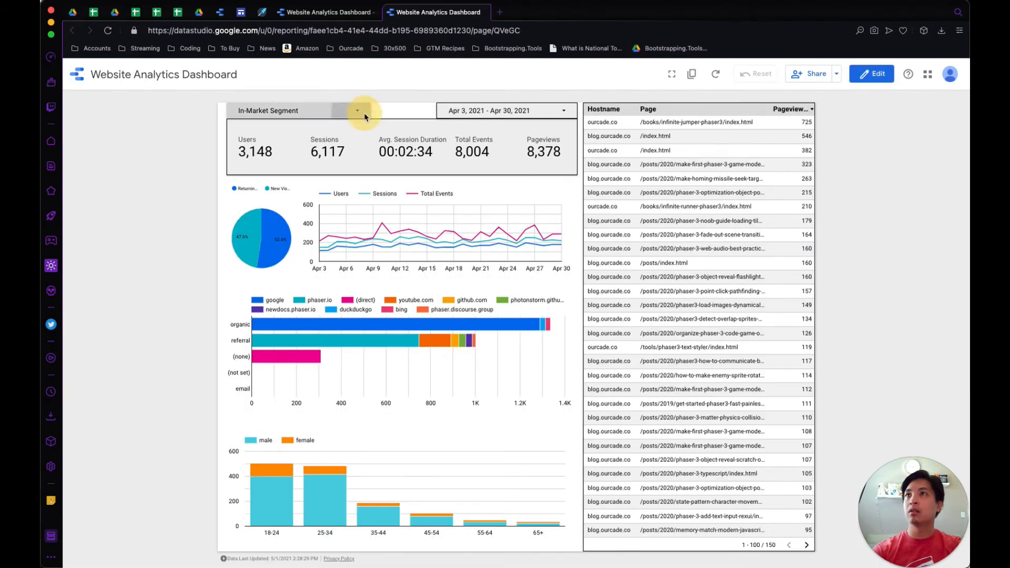
click(358, 111)
scroll(310, 316, down, 15)
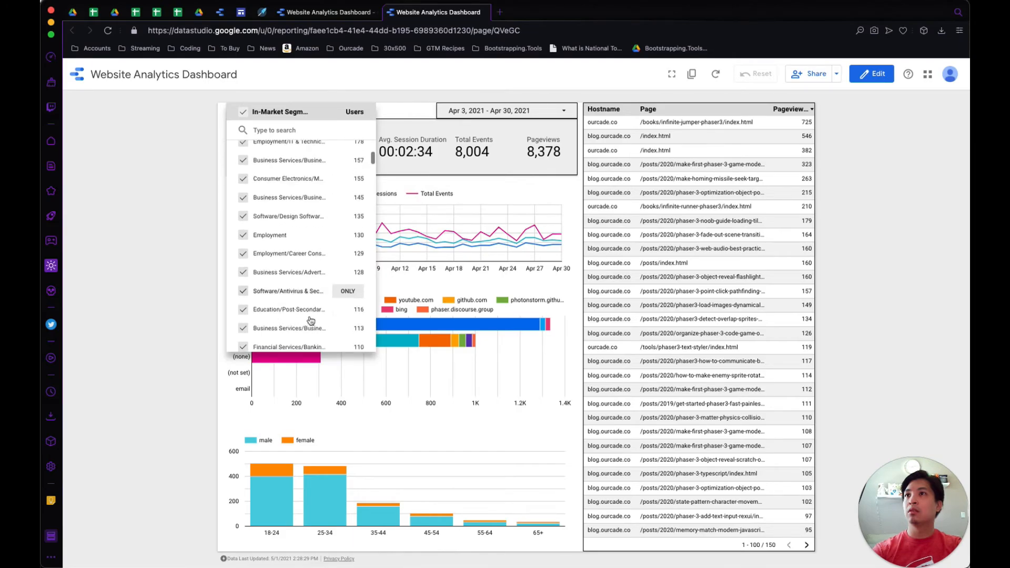
scroll(316, 295, up, 8)
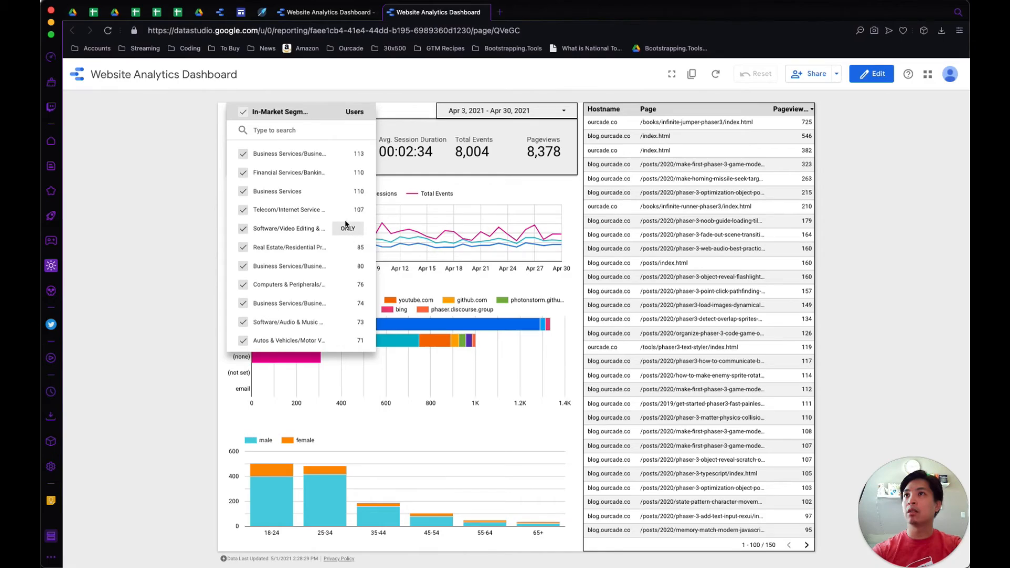
click(347, 229)
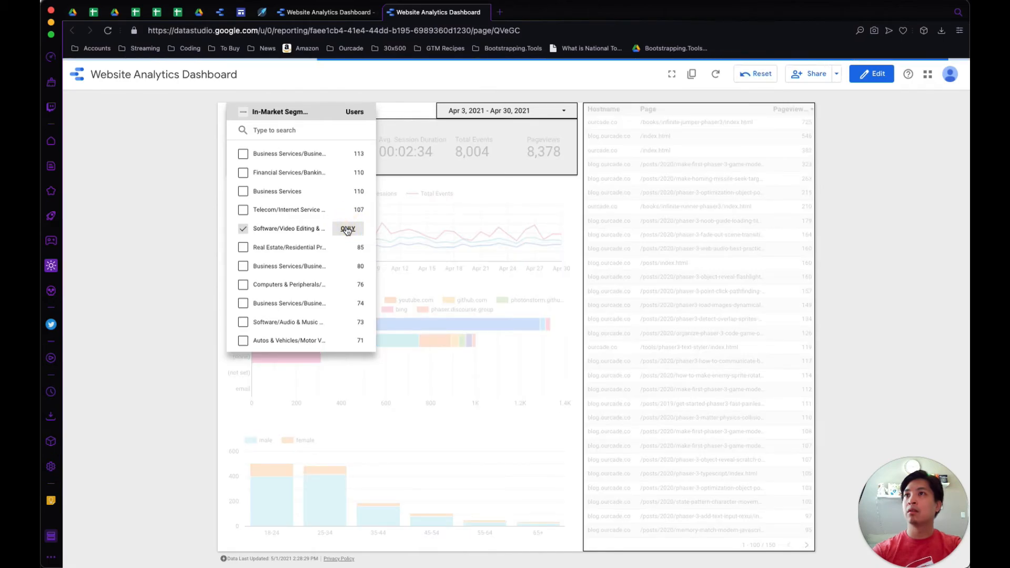
click(868, 118)
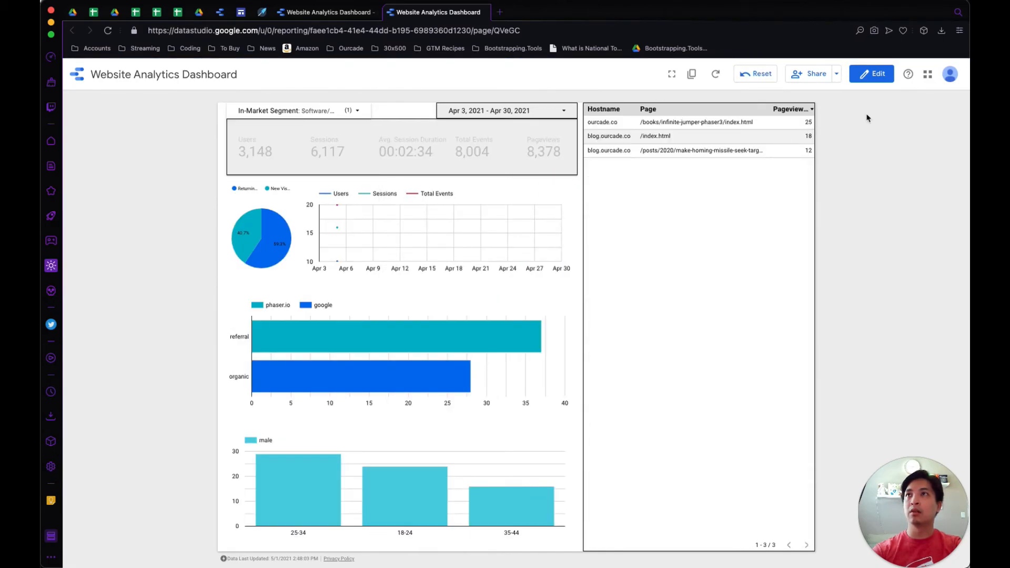
Step: Return to editing and widen the In-Market Segment drop-down control until it meets the left edge of the date range control
click(872, 73)
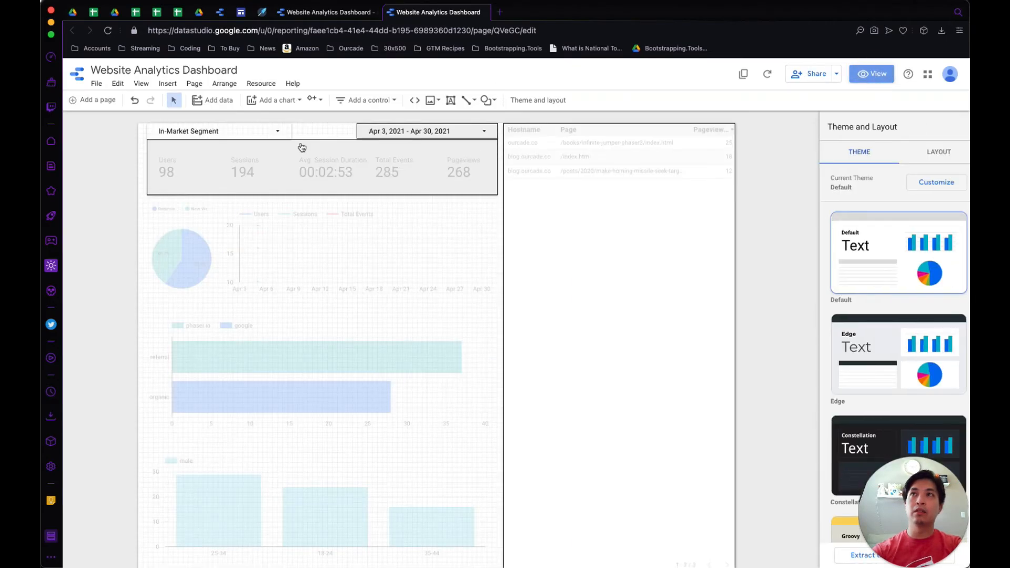
click(250, 127)
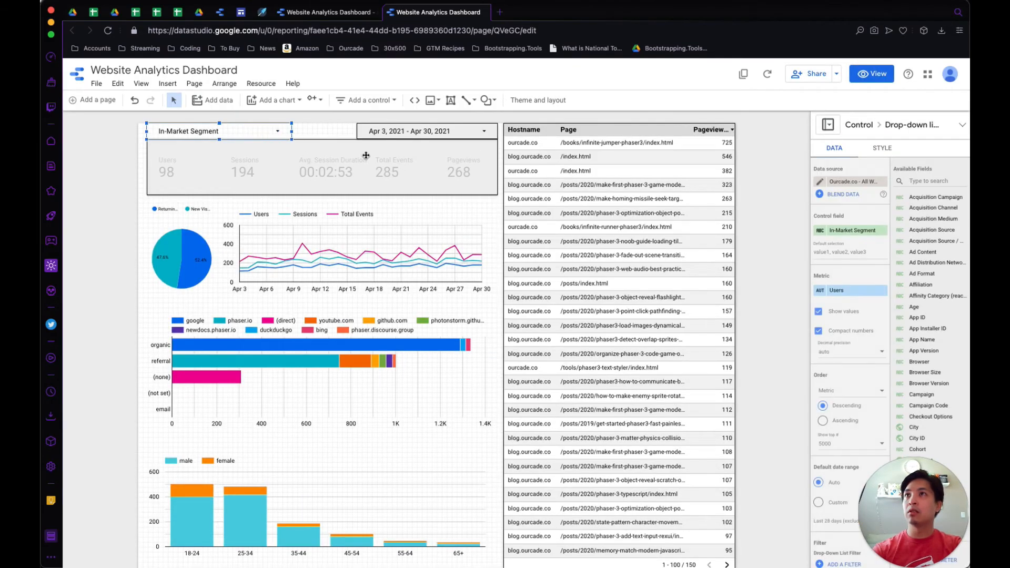
drag(293, 131, 357, 135)
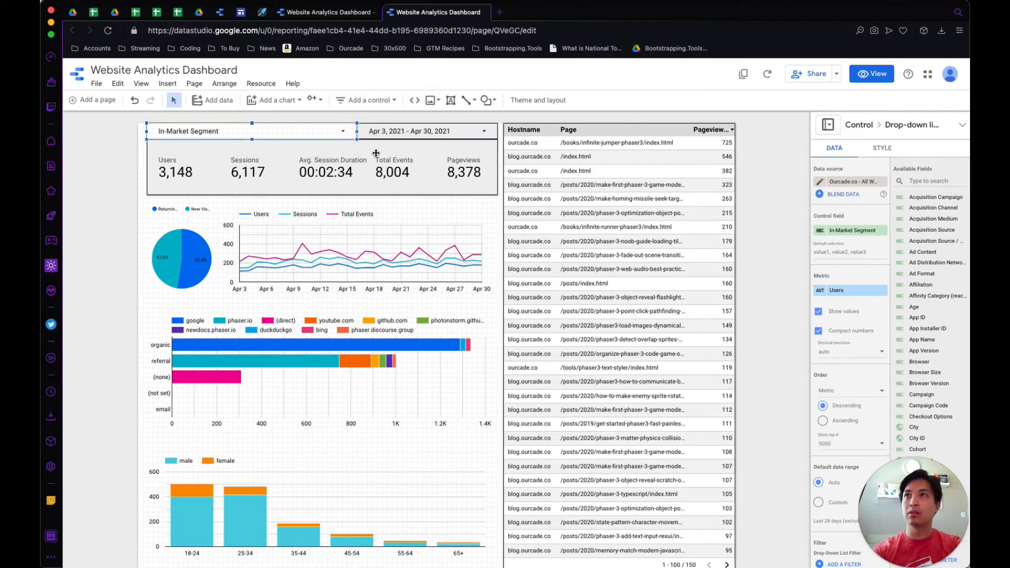
Step: Give the In-Market Segment control a light grey background and a black border, and deselect it
click(883, 147)
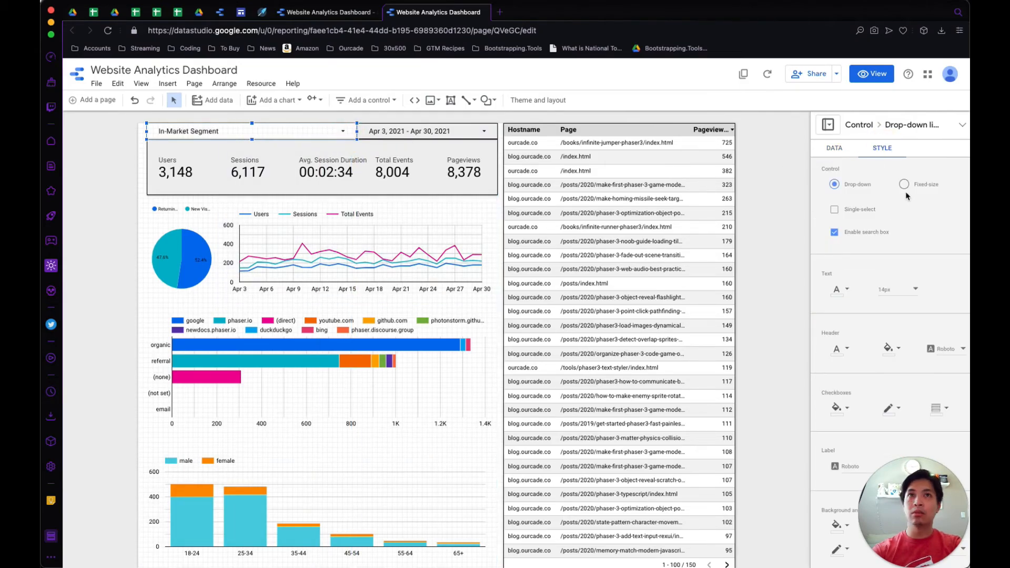
scroll(881, 374, down, 5)
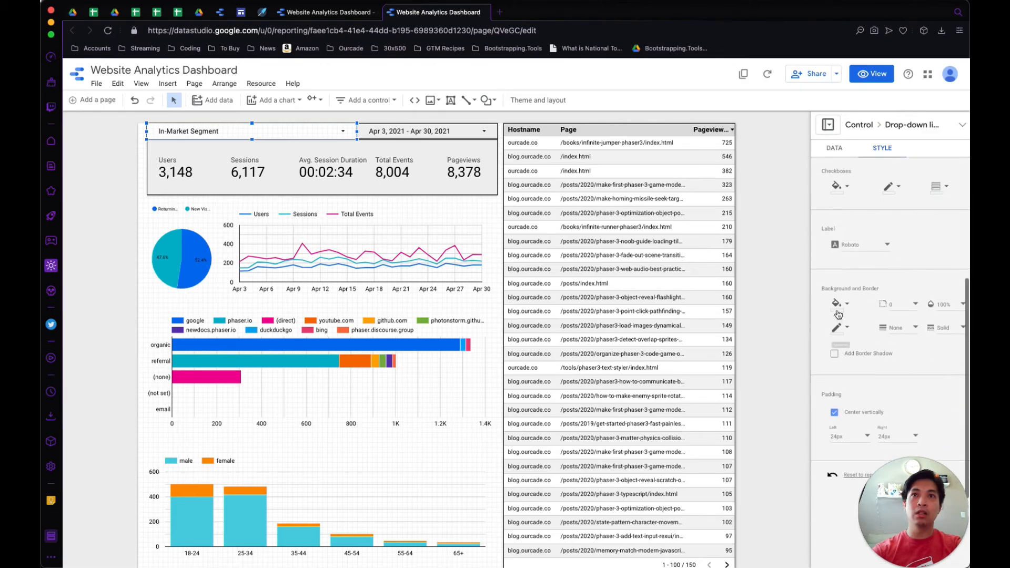
click(844, 305)
click(926, 351)
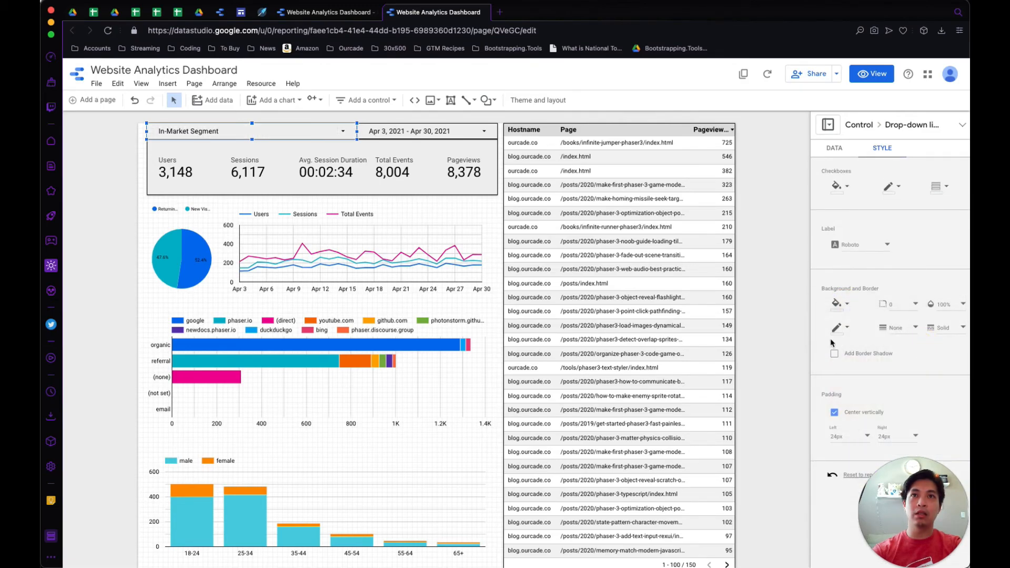
click(844, 332)
click(835, 367)
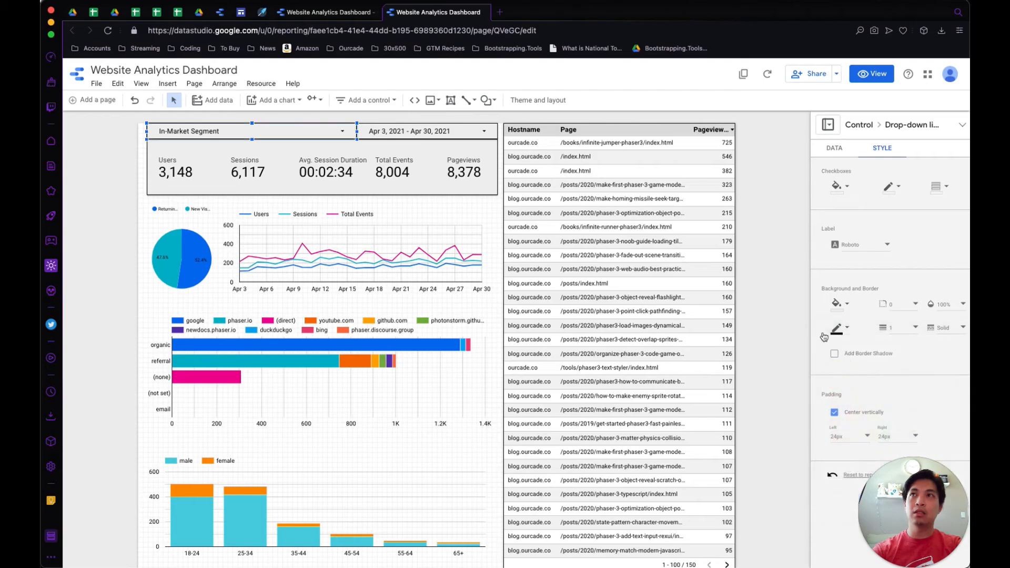
click(785, 291)
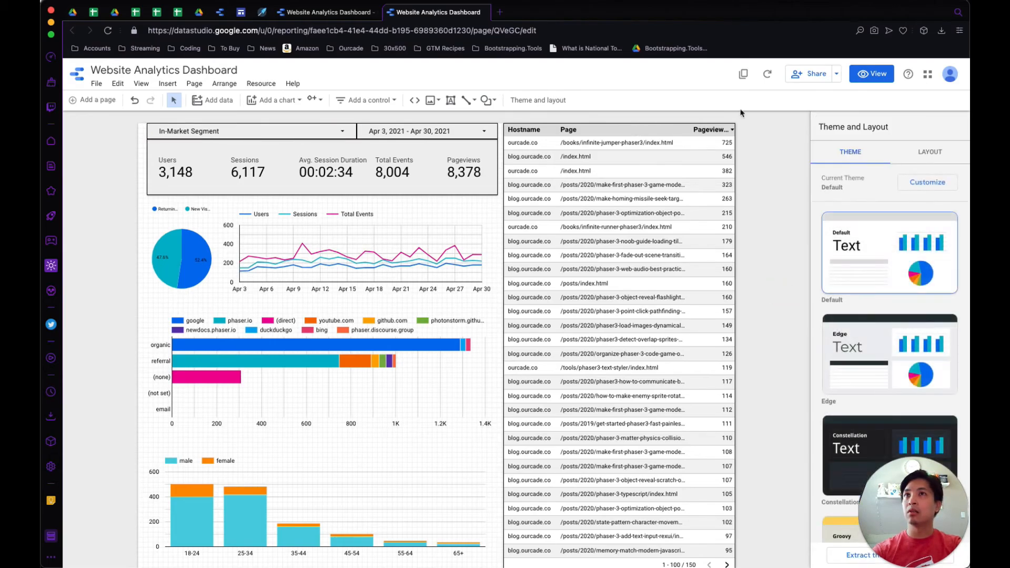
Step: Preview the report in view mode, look through the page table, and return to editing
click(878, 79)
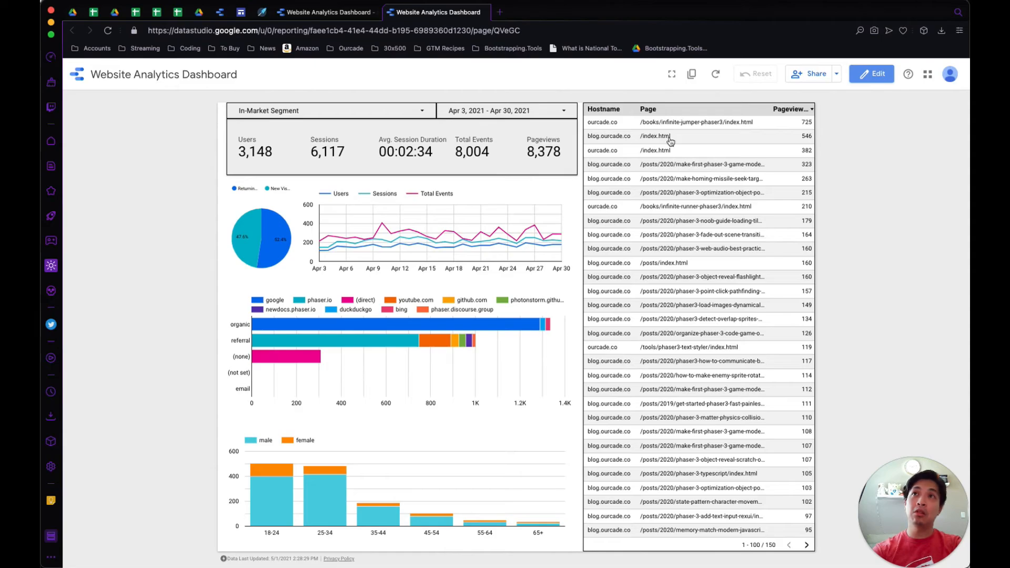
scroll(629, 289, down, 10)
scroll(629, 289, up, 10)
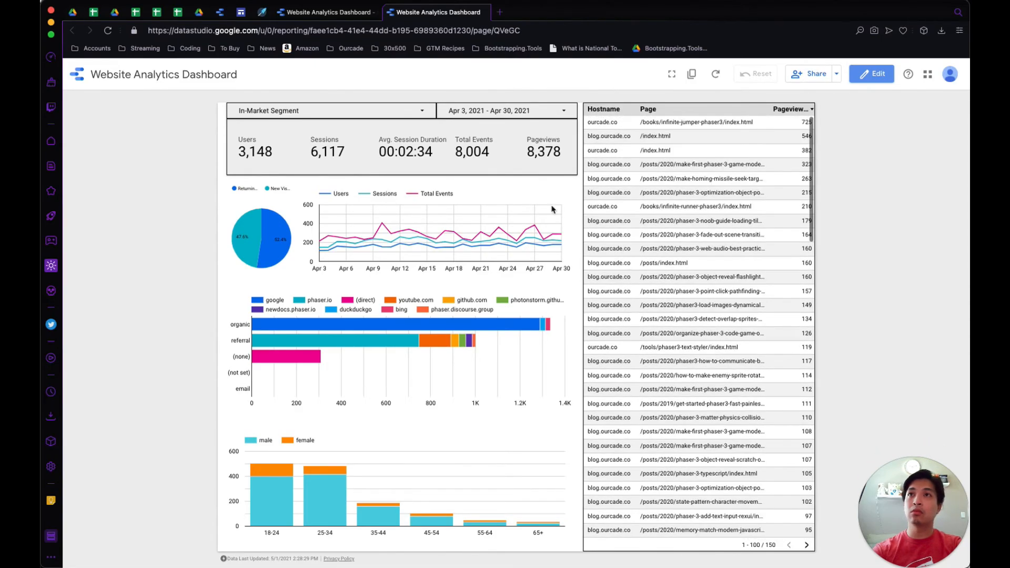
click(873, 75)
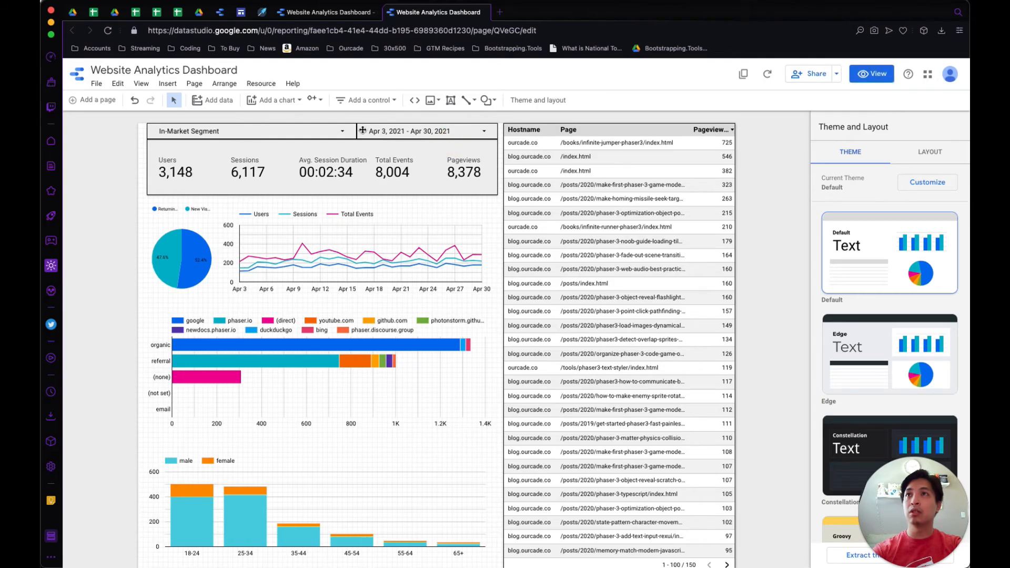
Step: Stretch the two controls and the scorecard frame to span from the page's left edge to the Hostname table
drag(133, 120, 495, 188)
drag(144, 159, 125, 161)
click(122, 162)
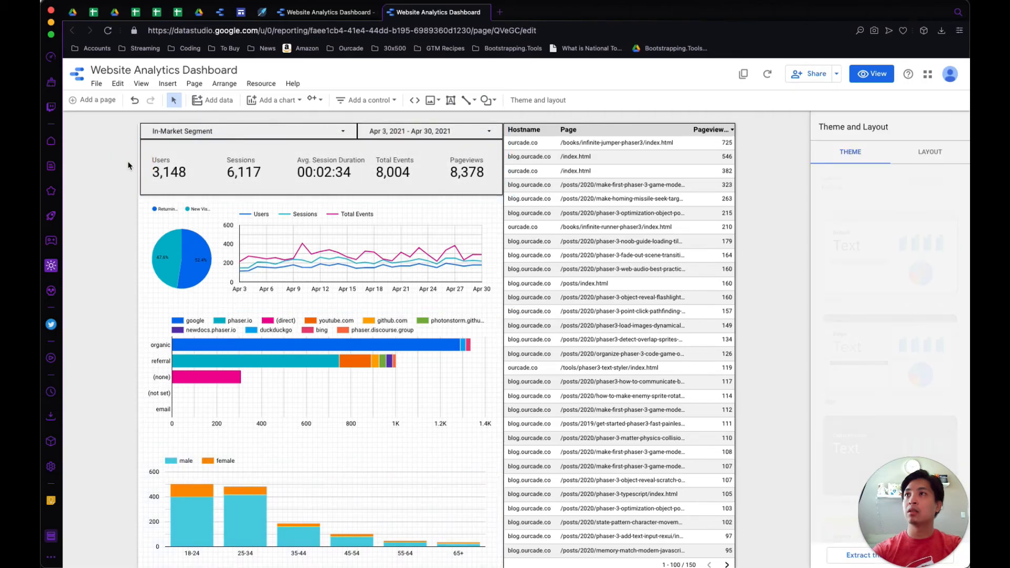
click(152, 151)
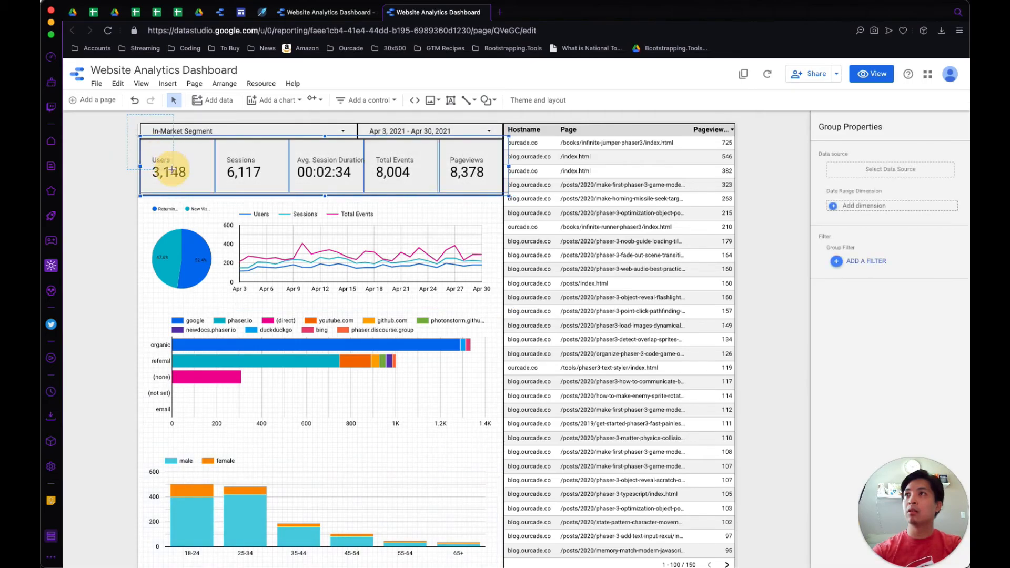
drag(139, 159, 137, 159)
click(471, 163)
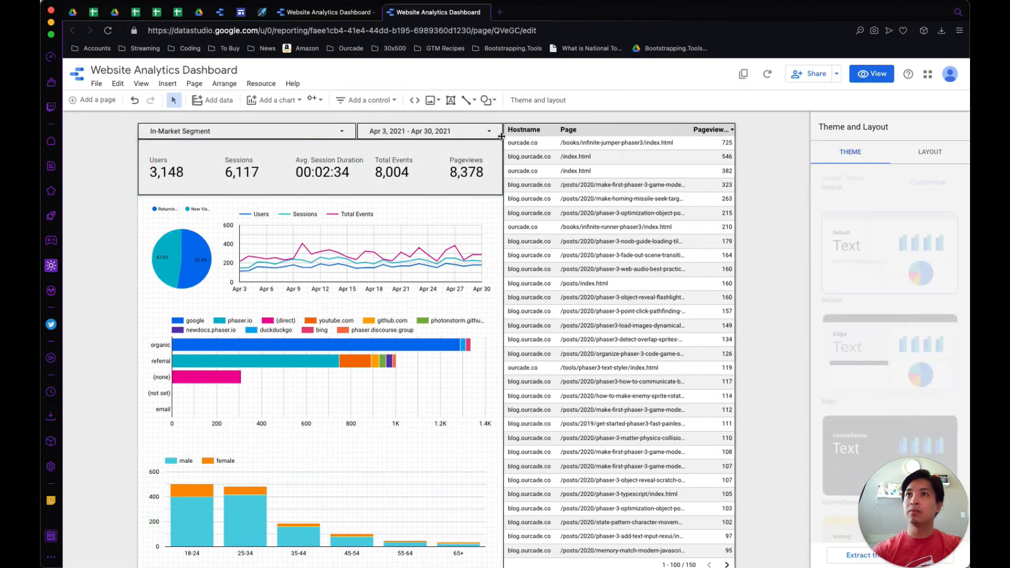
Step: Extend the Hostname table's left edge slightly to meet the scorecard frame, and check the layout in view mode before resuming editing
click(516, 146)
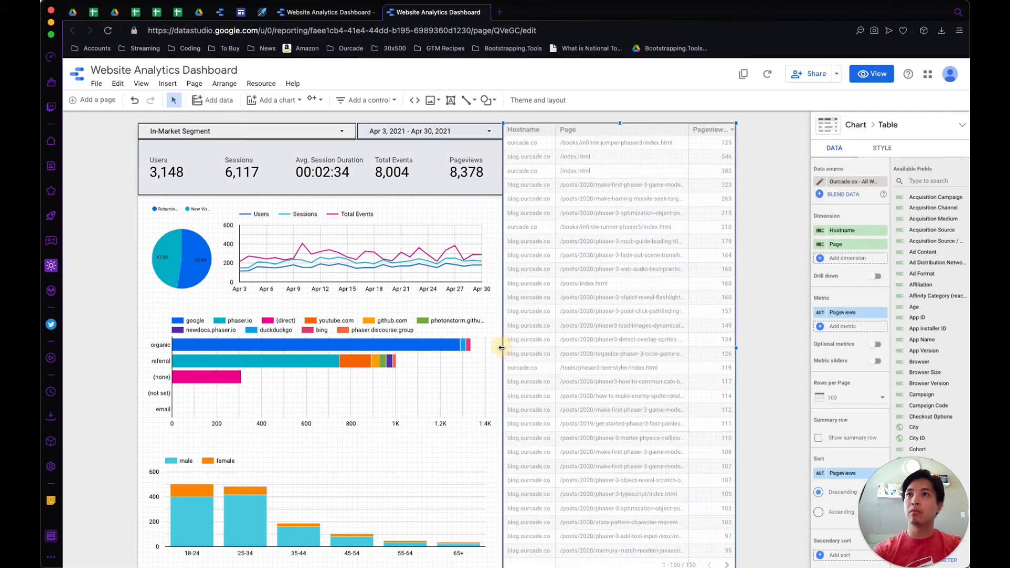
click(801, 177)
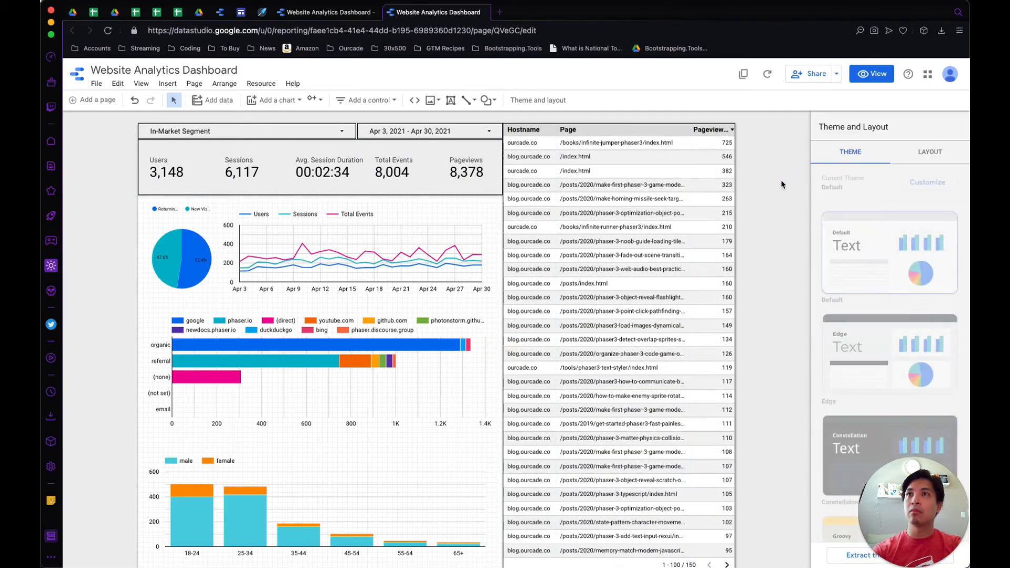
click(872, 73)
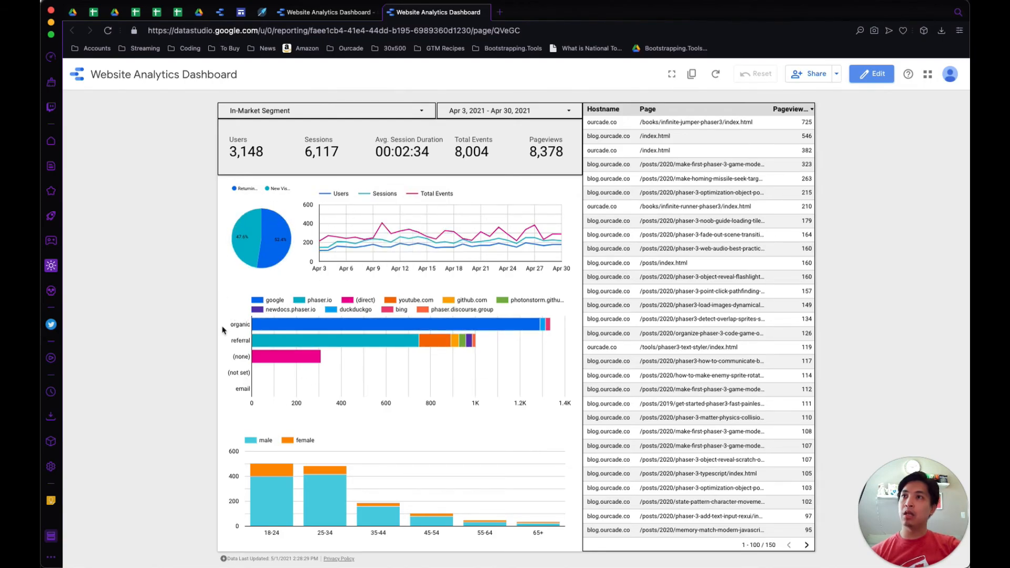
click(872, 74)
Step: Draw a light grey rectangle around the Medium and Source bar chart, spanning the left column, and send it to the back
click(159, 393)
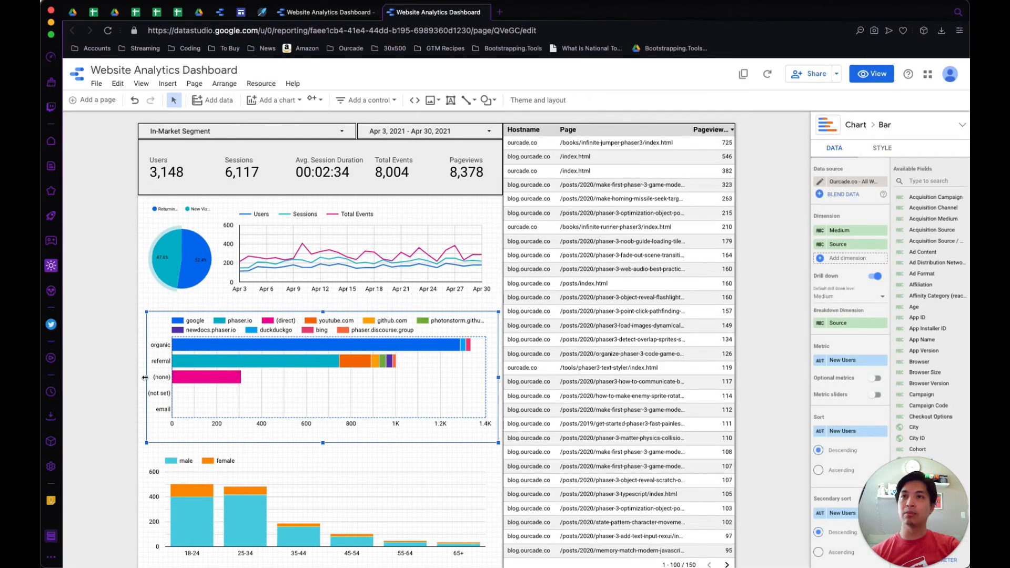
click(488, 100)
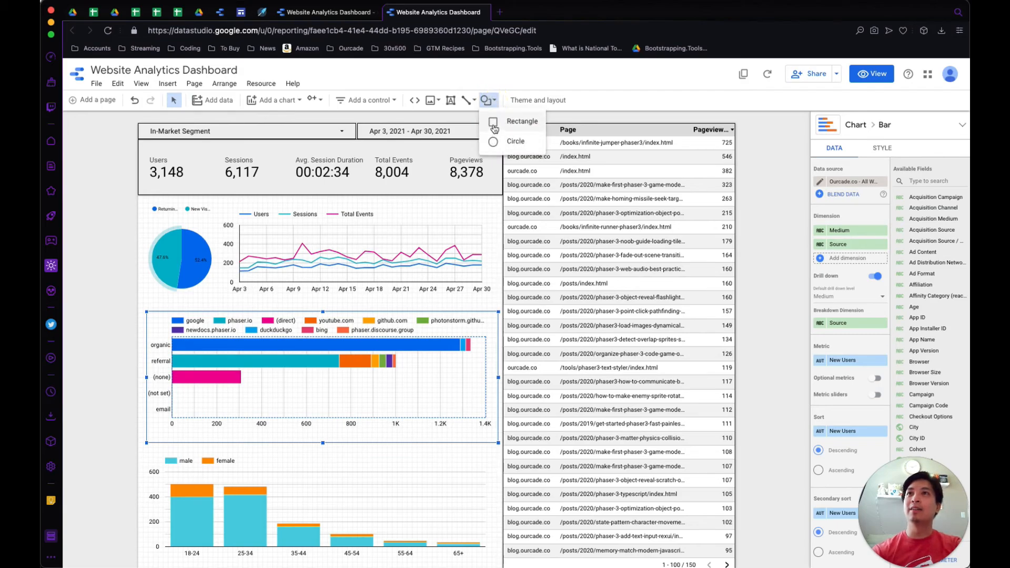
click(513, 125)
drag(137, 309, 501, 446)
right_click(373, 345)
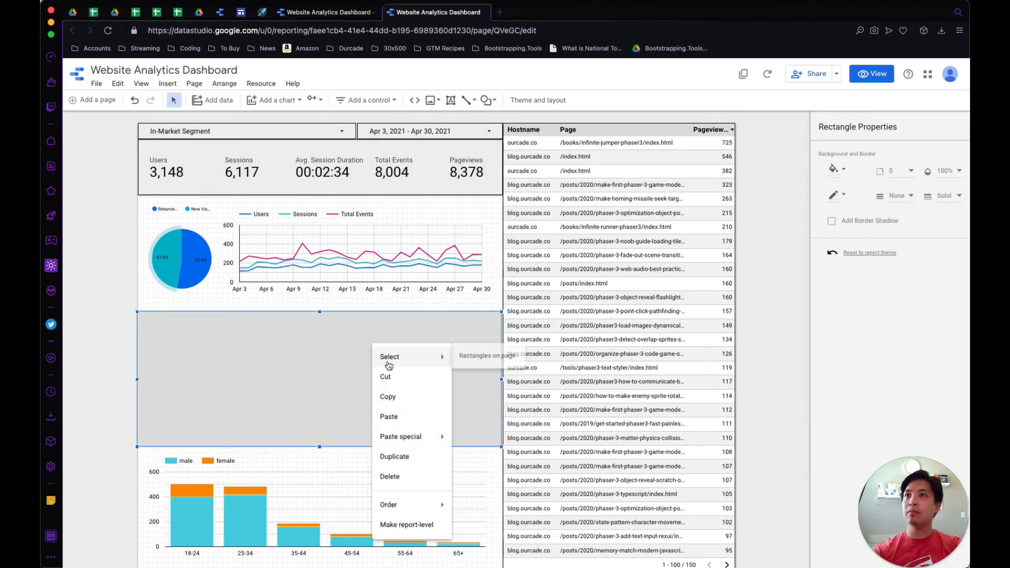
mouse_move(400, 504)
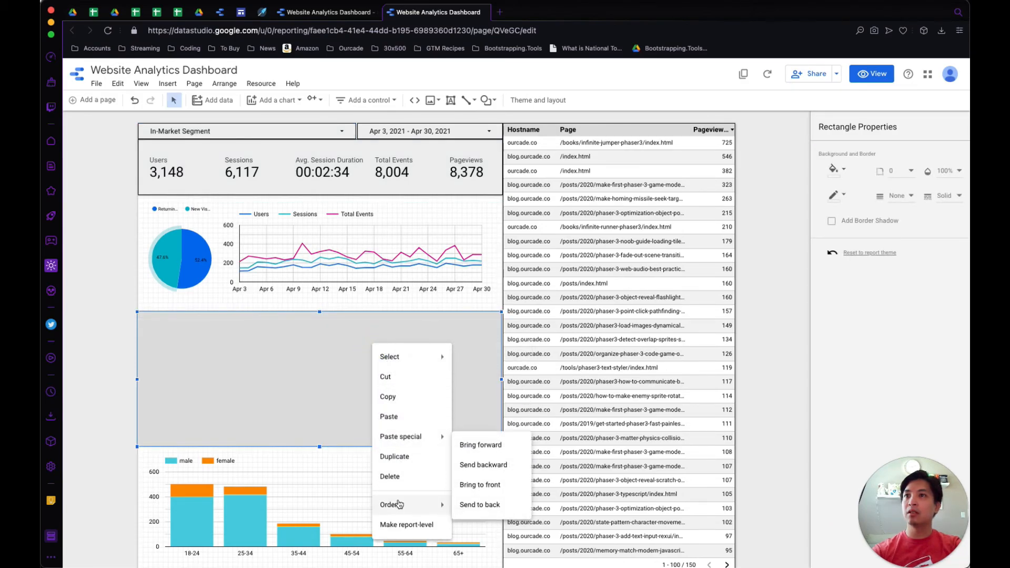
click(491, 504)
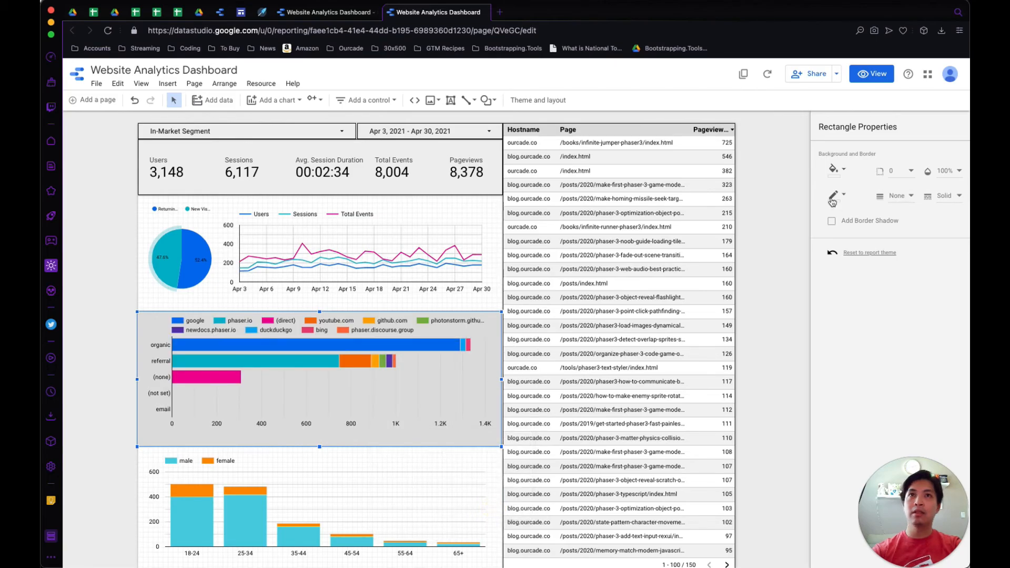
click(835, 169)
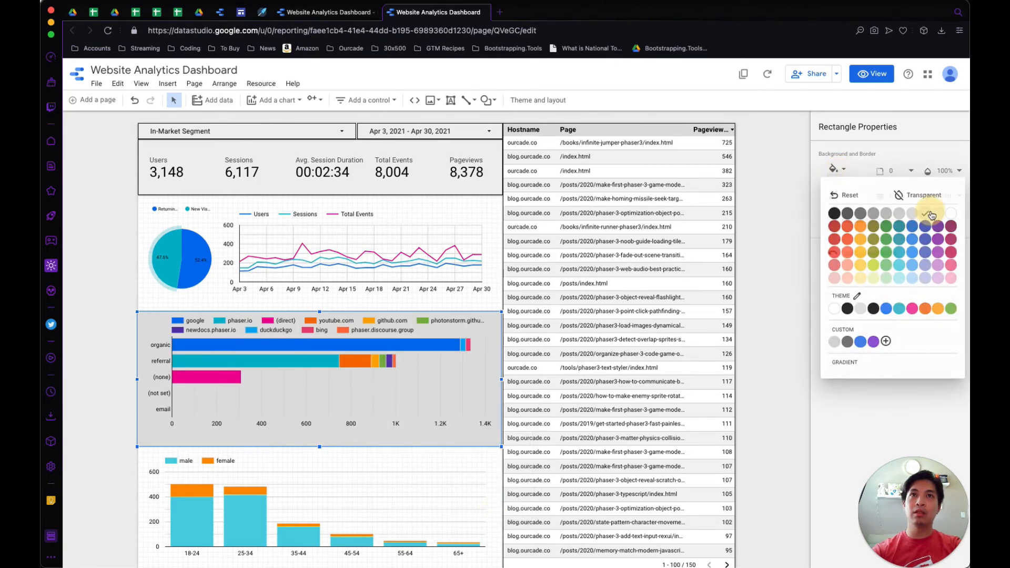
click(932, 213)
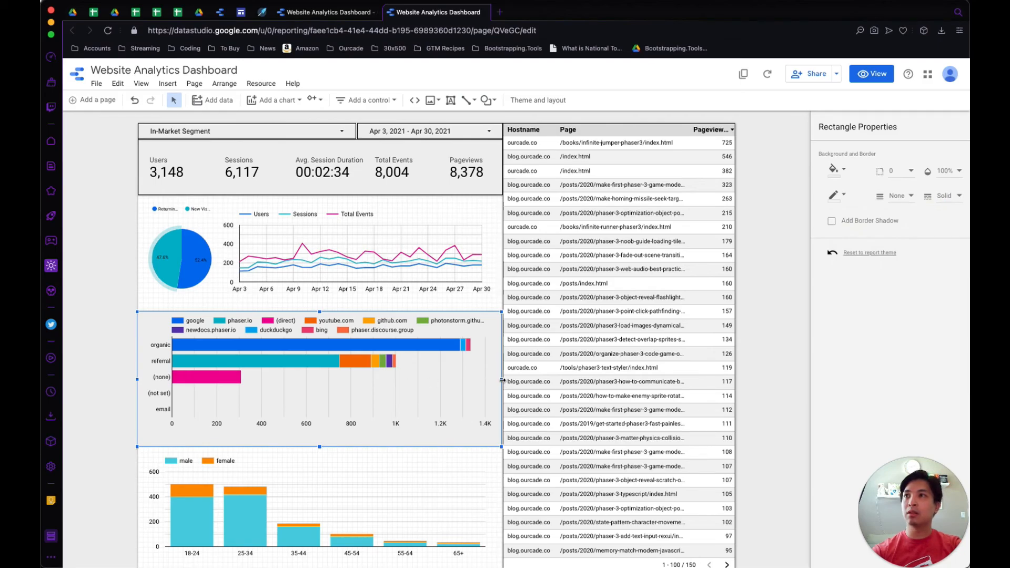
Step: Stretch the grey rectangle behind the Hostname table to the page's right edge, and preview the report in view mode
drag(502, 379, 736, 379)
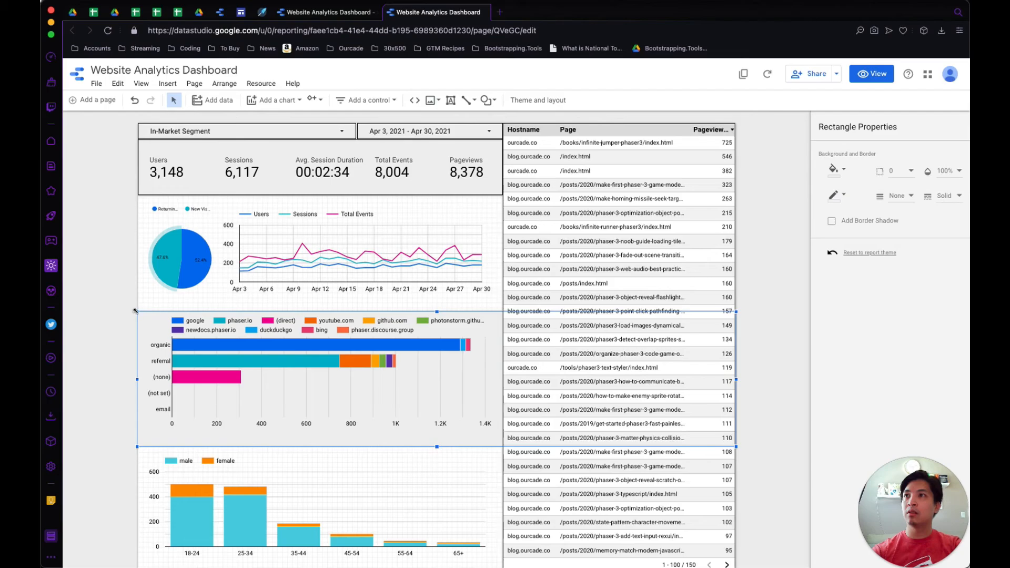
drag(135, 309, 139, 305)
click(109, 421)
click(873, 77)
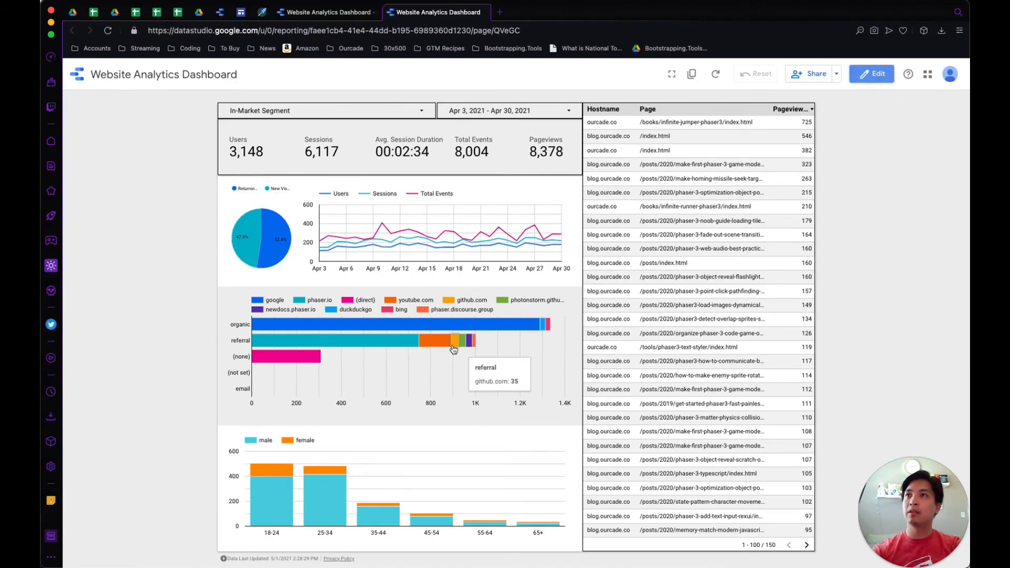
Step: Resume editing, give the grey rectangle behind the Medium and Source bar chart a black border, and preview the report in view mode
click(870, 73)
click(163, 319)
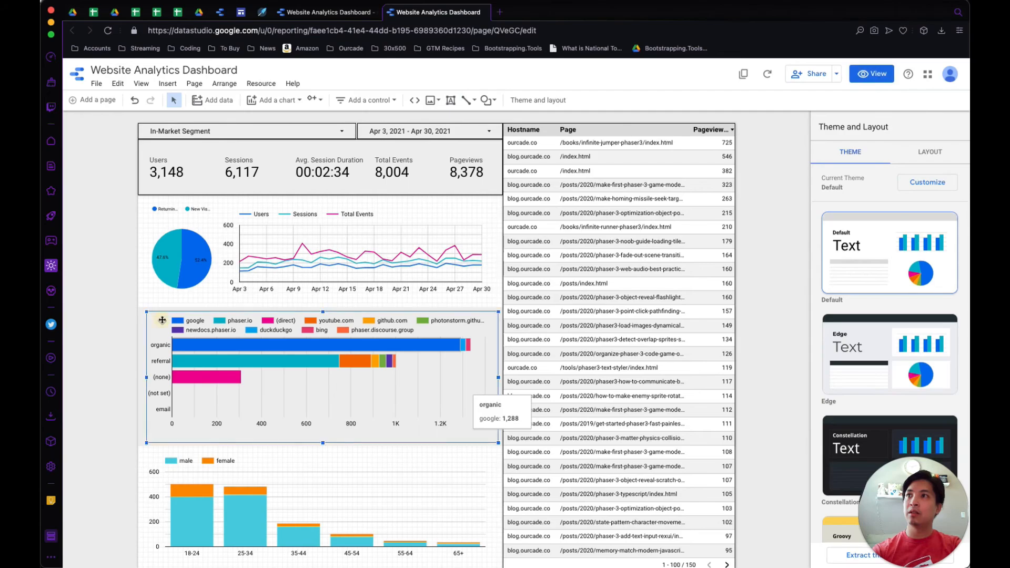
click(140, 326)
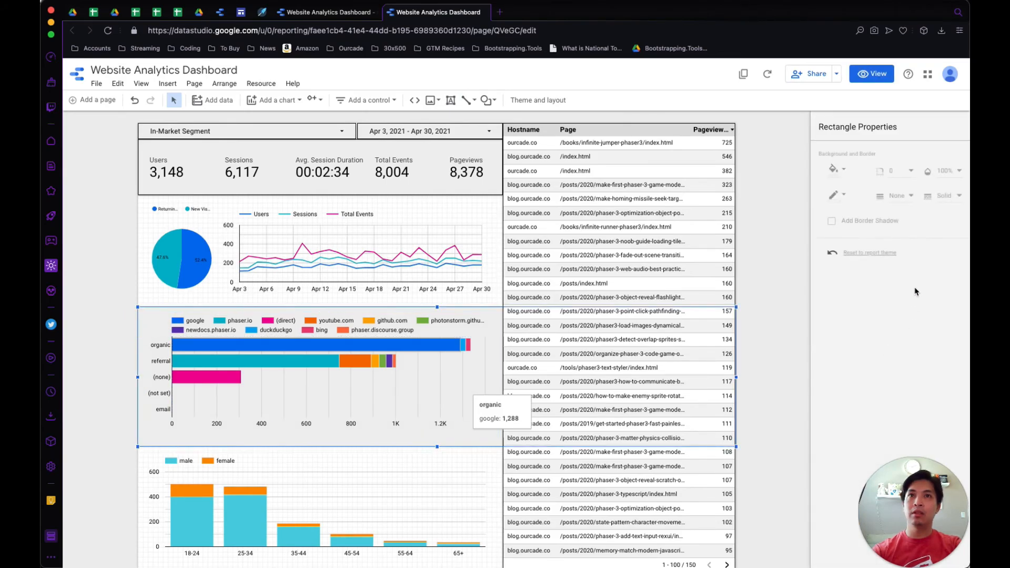
click(837, 197)
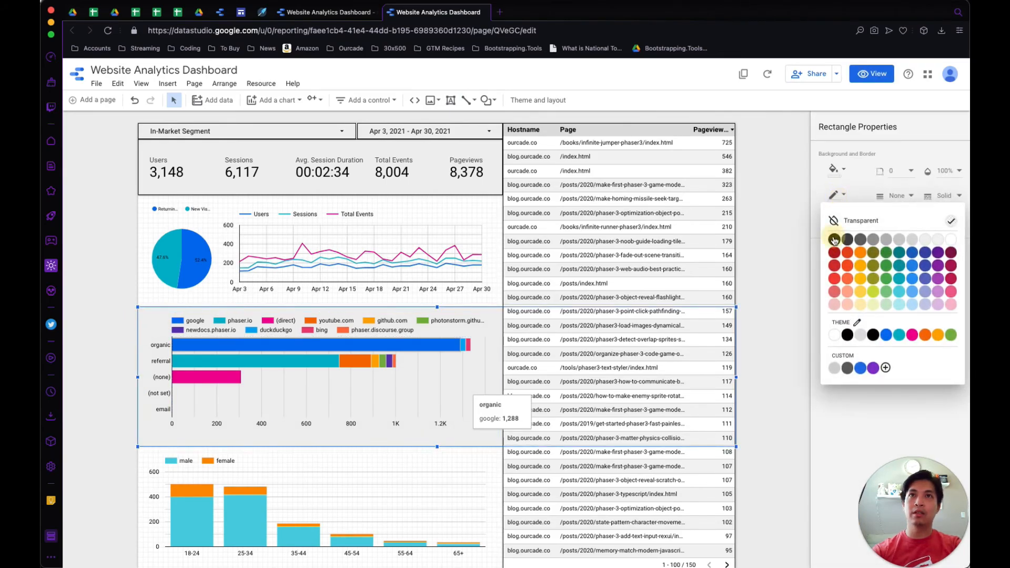
click(834, 240)
click(770, 326)
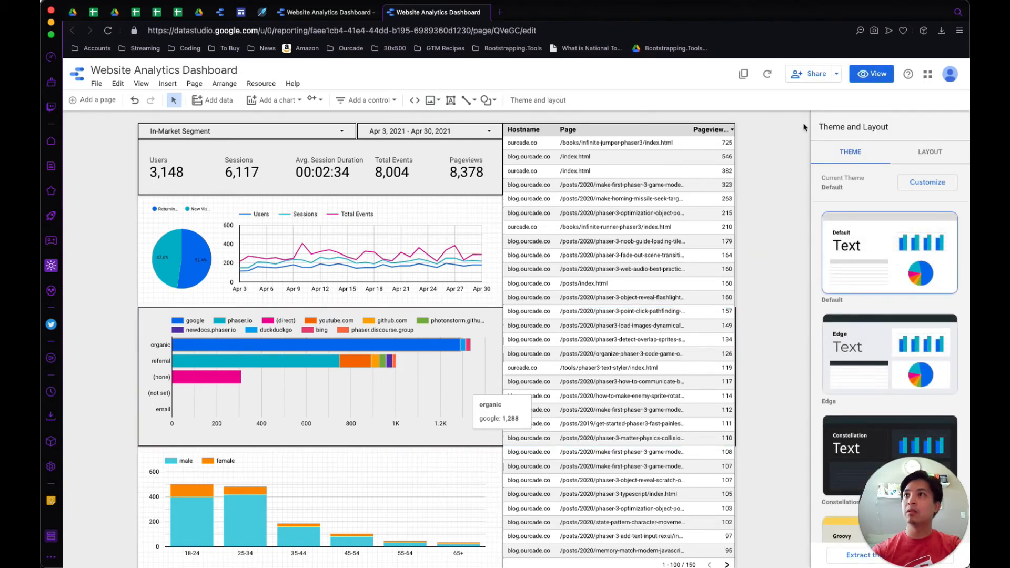
click(874, 77)
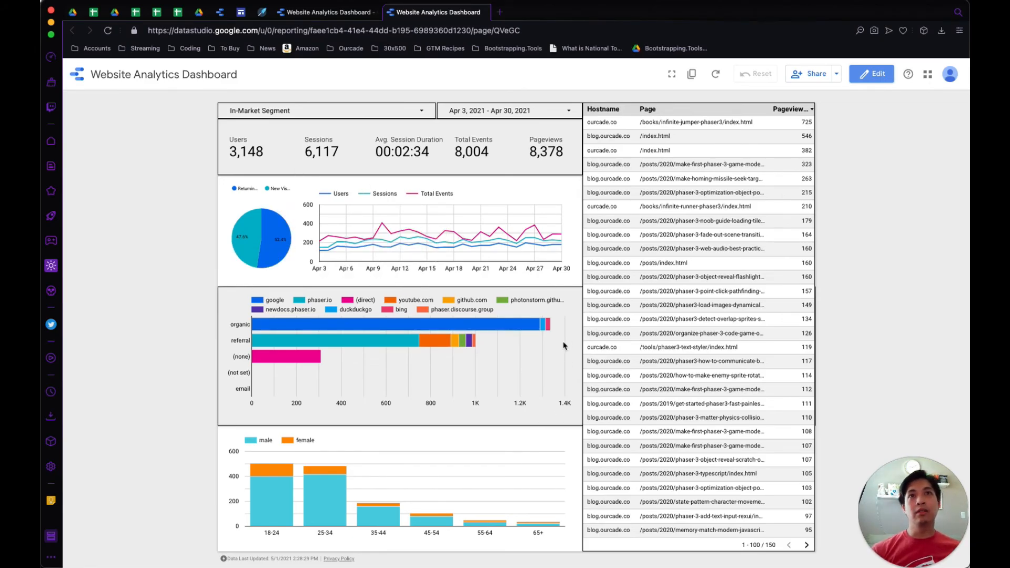
Step: Filter the report to only the Business Services/Business Technology/En... in-market segment with 237 users
click(378, 110)
scroll(316, 313, down, 10)
scroll(316, 318, up, 10)
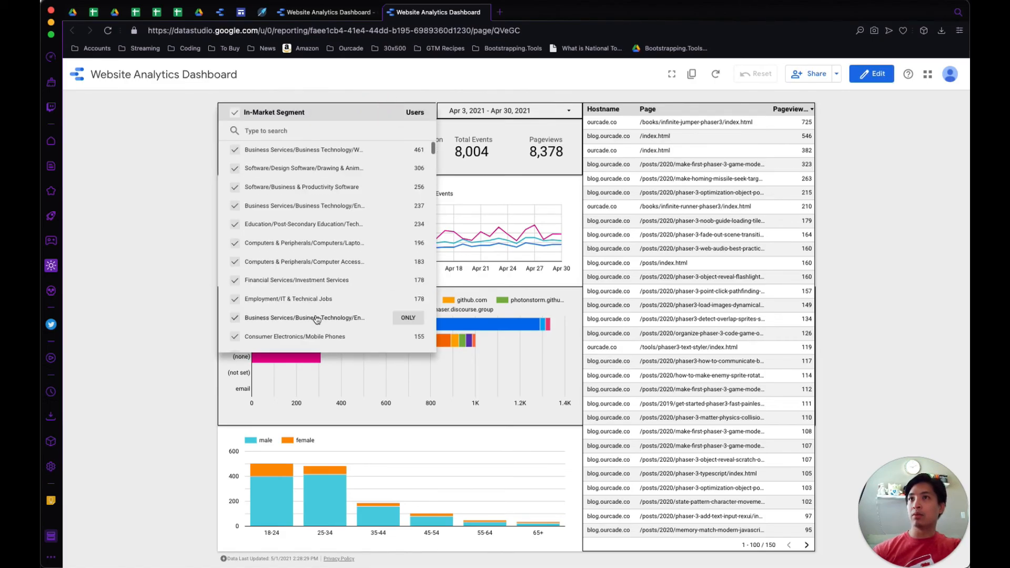
click(408, 206)
click(154, 213)
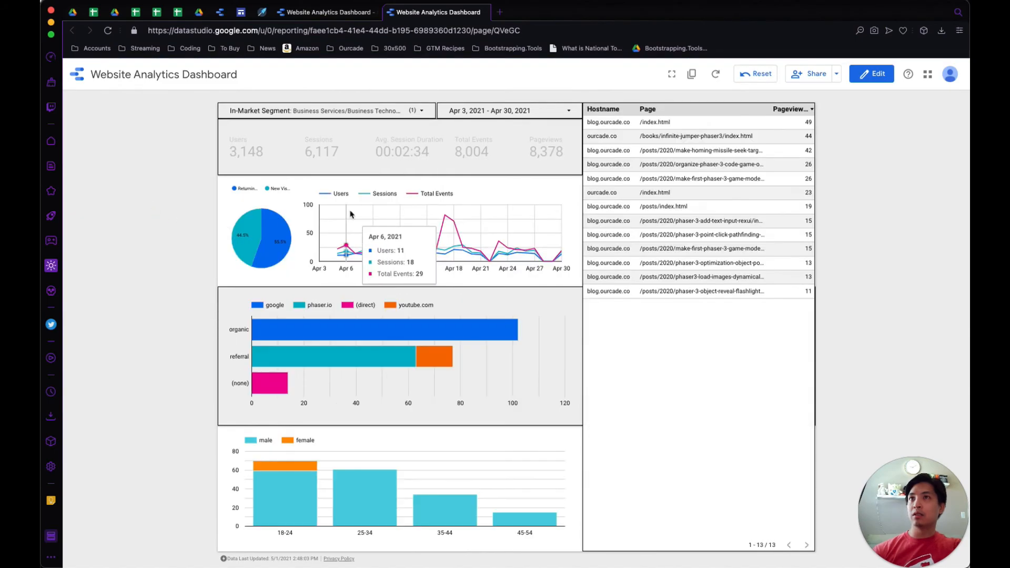
Step: Reselect all in-market segments to remove the segment filter from the report
click(406, 110)
click(235, 115)
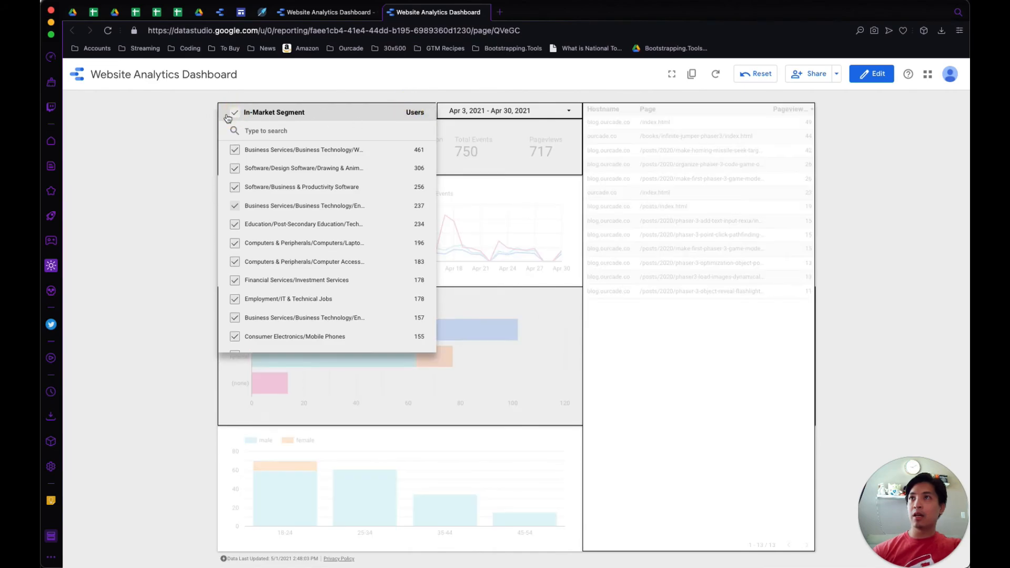
click(198, 138)
Step: Set the report's date range to the last 14 days and apply it
click(520, 109)
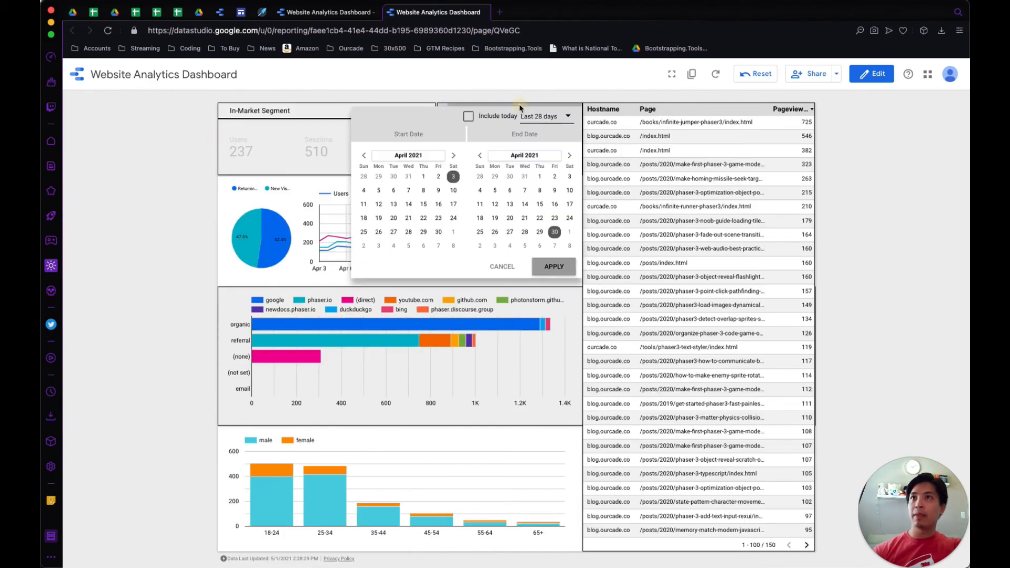
click(550, 121)
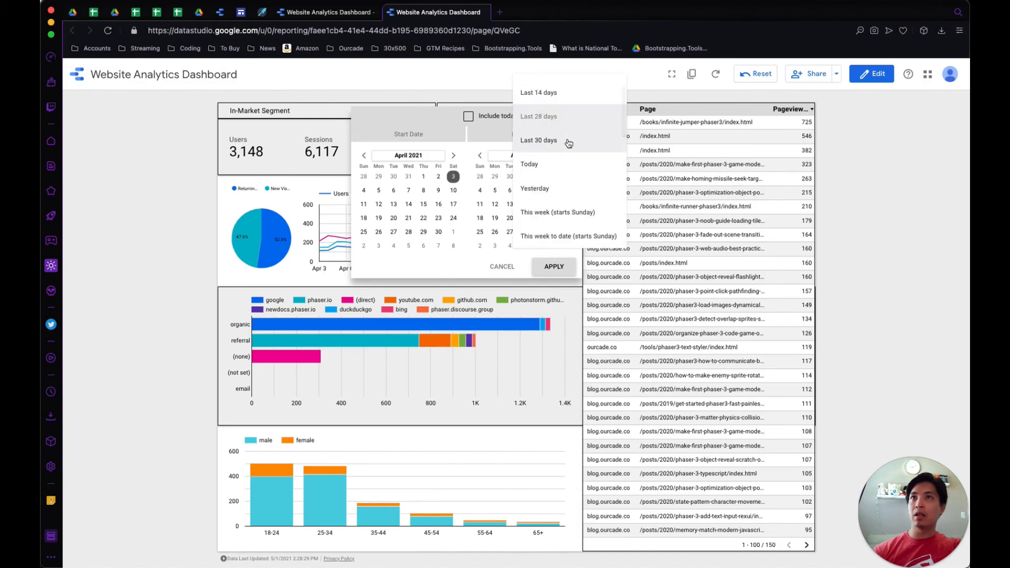
click(553, 94)
click(554, 266)
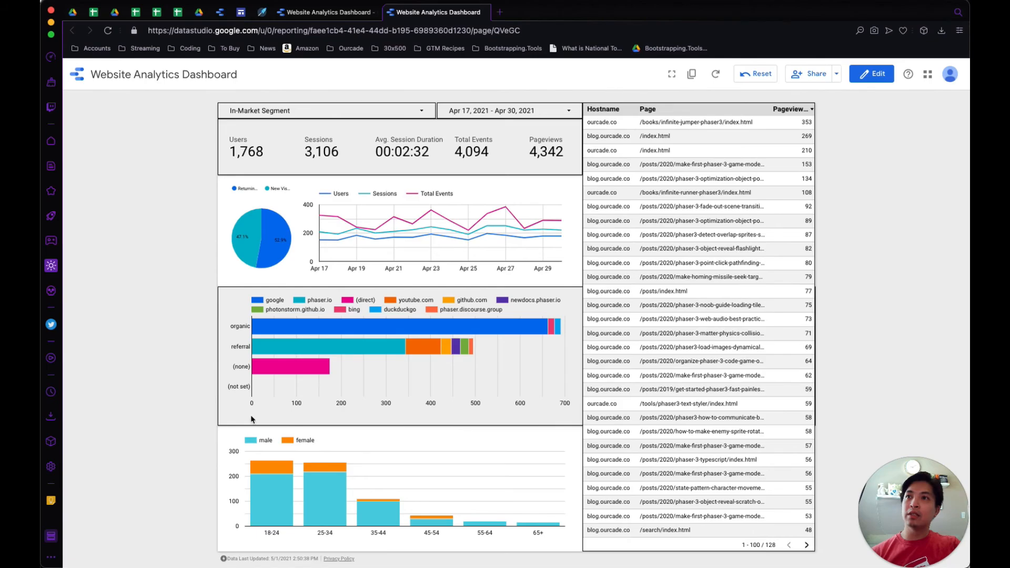
Step: Try cross-filtering by the male 18-24 bar and by Hostname table rows, including /books/infinite-jumper-phaser3/index.html, and clear the selections
click(284, 503)
click(262, 481)
click(726, 275)
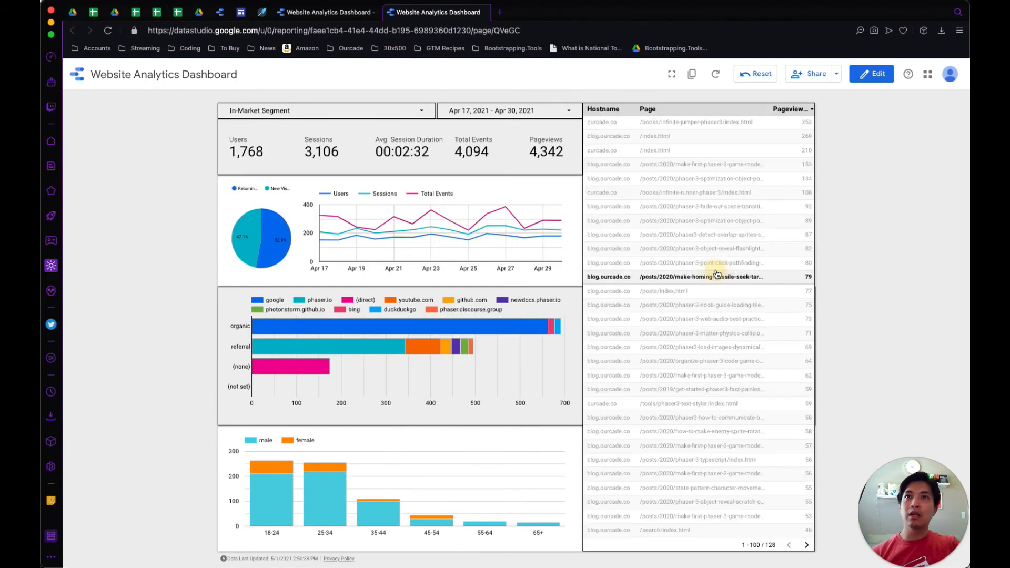
click(687, 126)
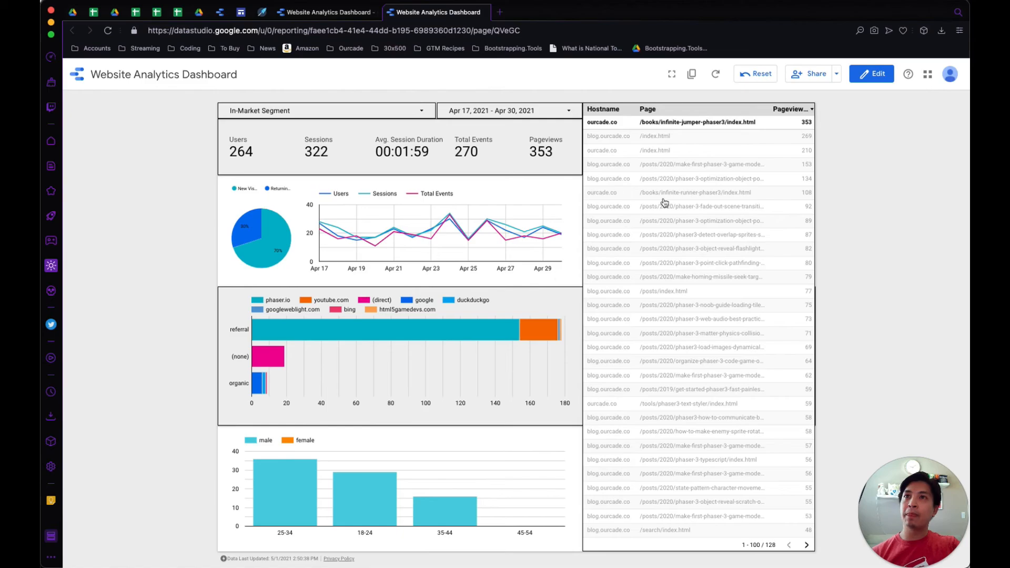
click(719, 122)
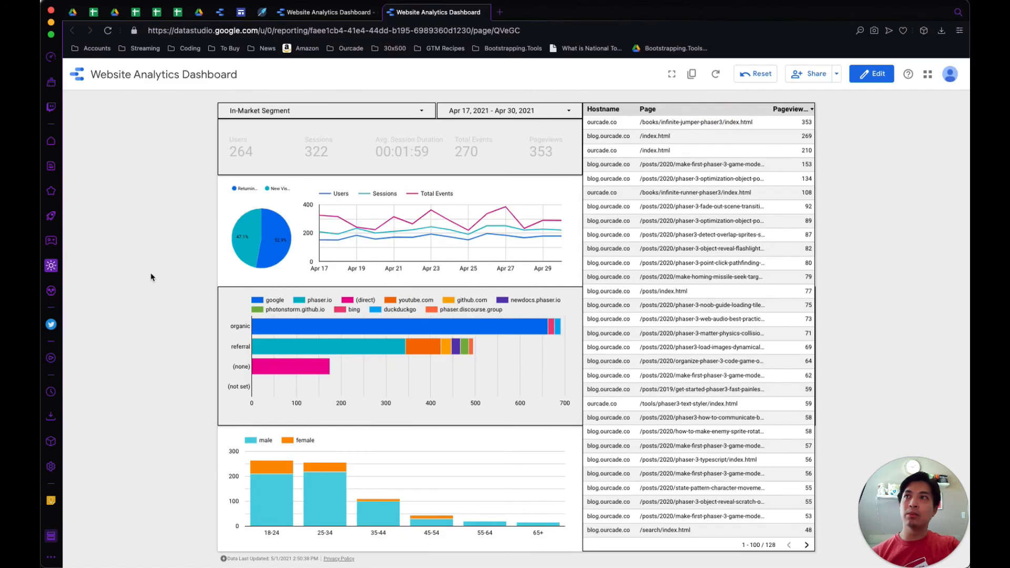